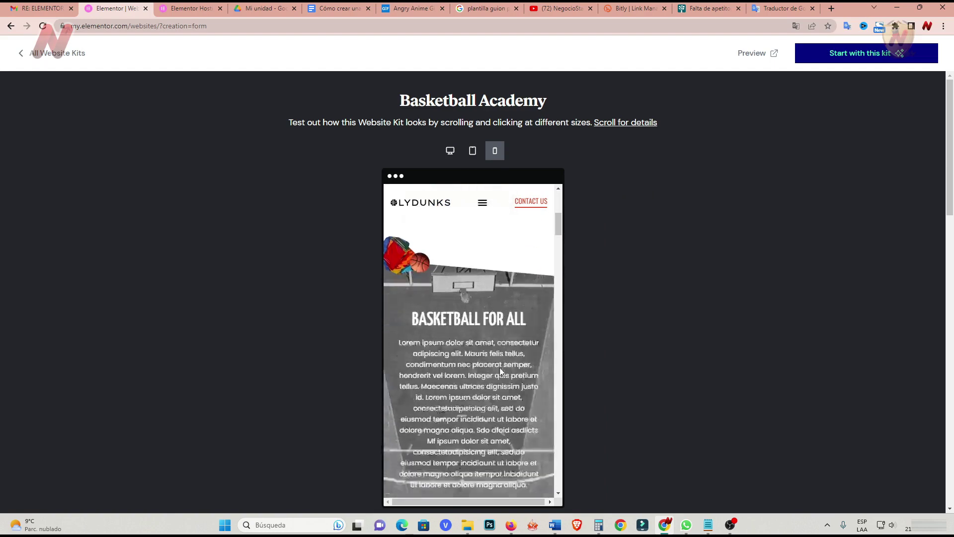
pyautogui.scroll(-12, 501, 371)
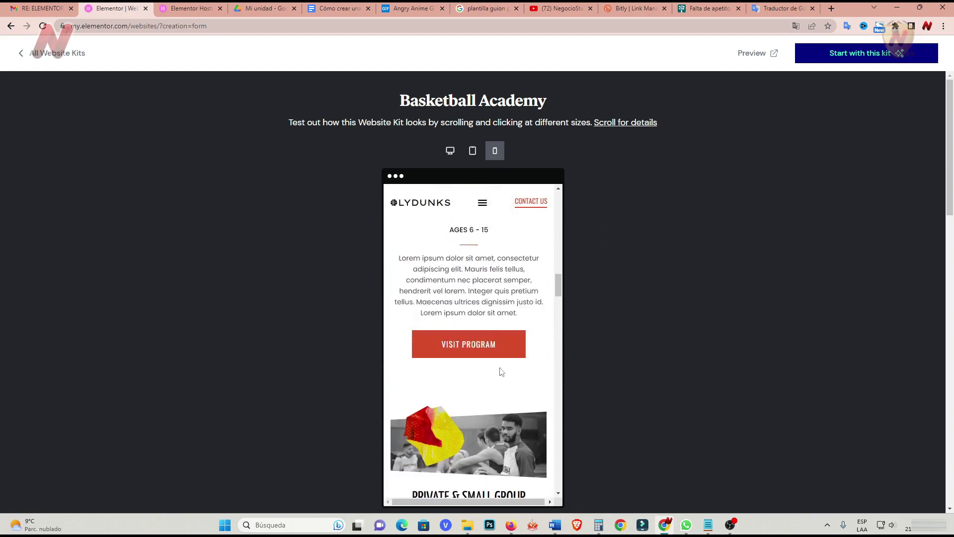
# Switch the Basketball Academy kit preview to desktop size.
pyautogui.scroll(5, 555, 328)
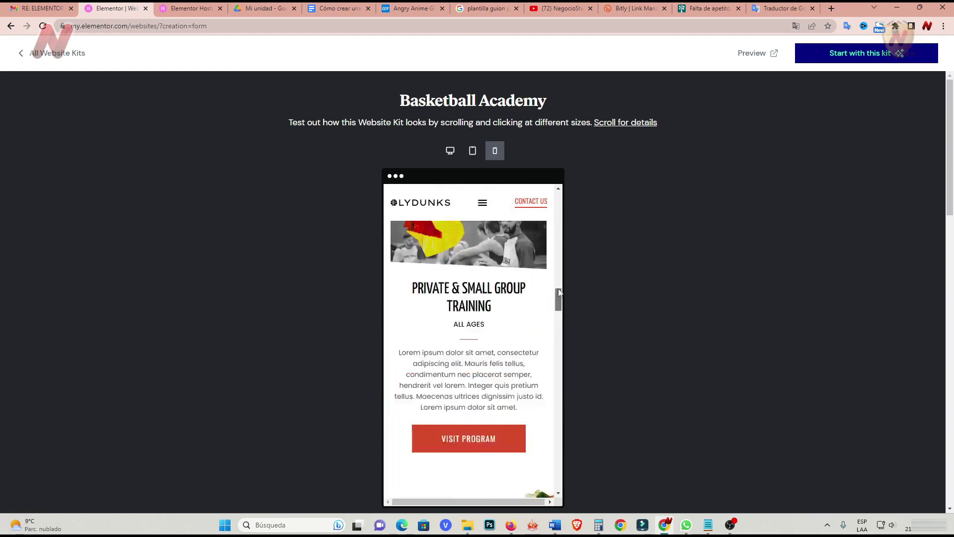
pyautogui.click(450, 151)
# Browse the kit's full live demo in a new tab, then close it with Ctrl+W.
pyautogui.click(768, 55)
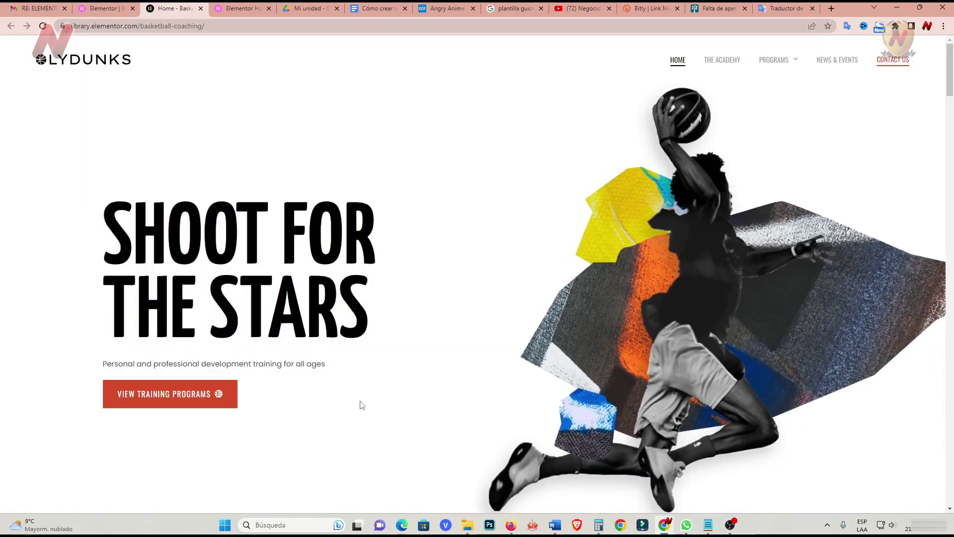
pyautogui.scroll(-7, 360, 405)
pyautogui.scroll(-3, 360, 405)
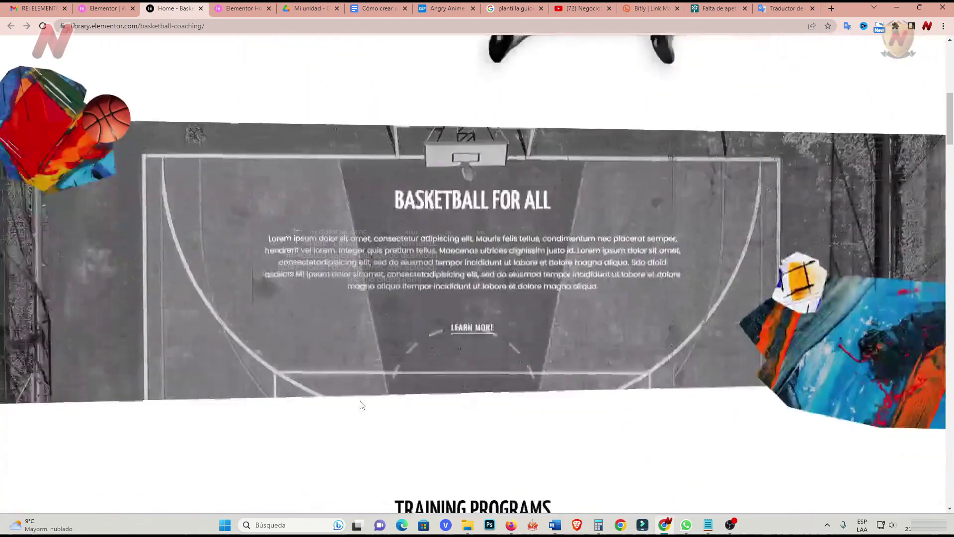
pyautogui.scroll(9, 361, 406)
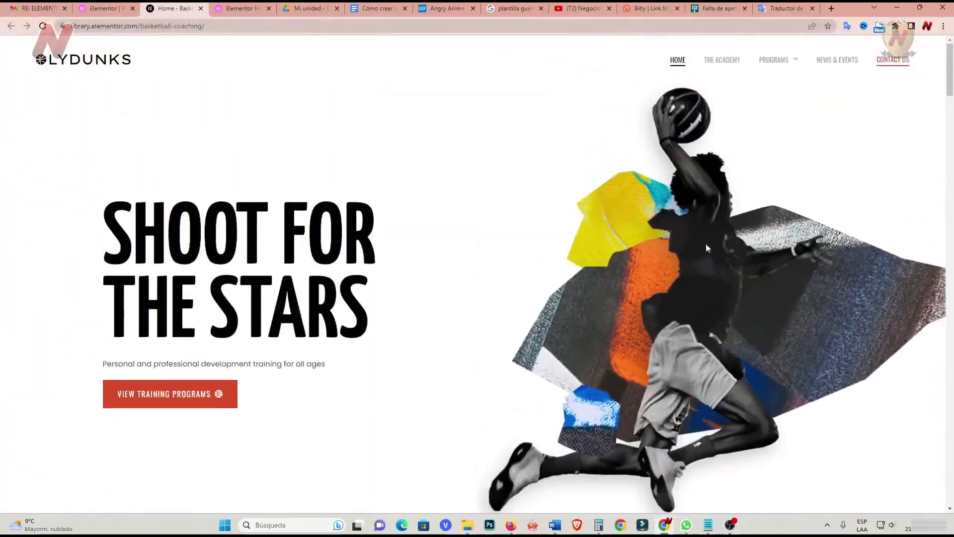
pyautogui.scroll(-3, 723, 258)
pyautogui.scroll(3, 724, 258)
pyautogui.hotkey('ctrl', 'w')
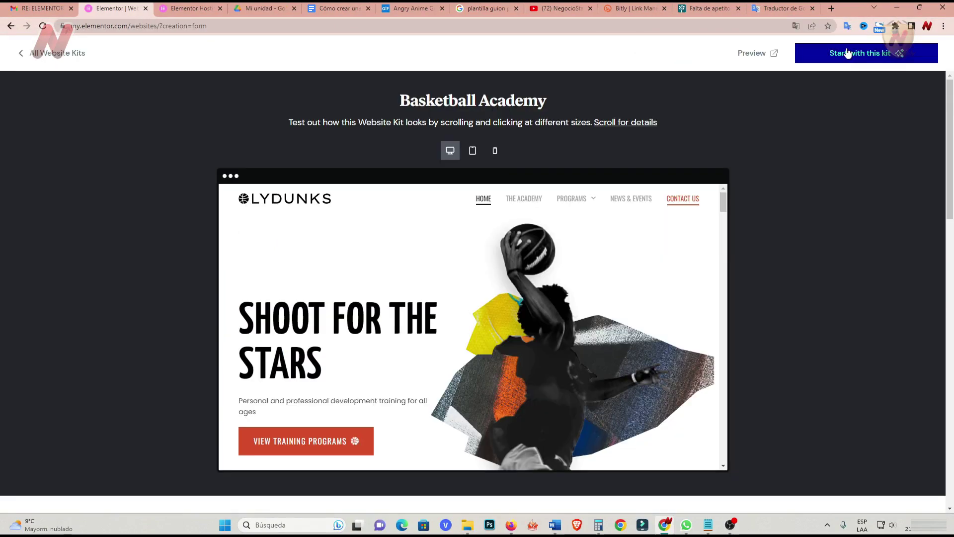
# Start a new site from the Basketball Academy kit and review the Elementor hosting purchase email.
pyautogui.click(847, 53)
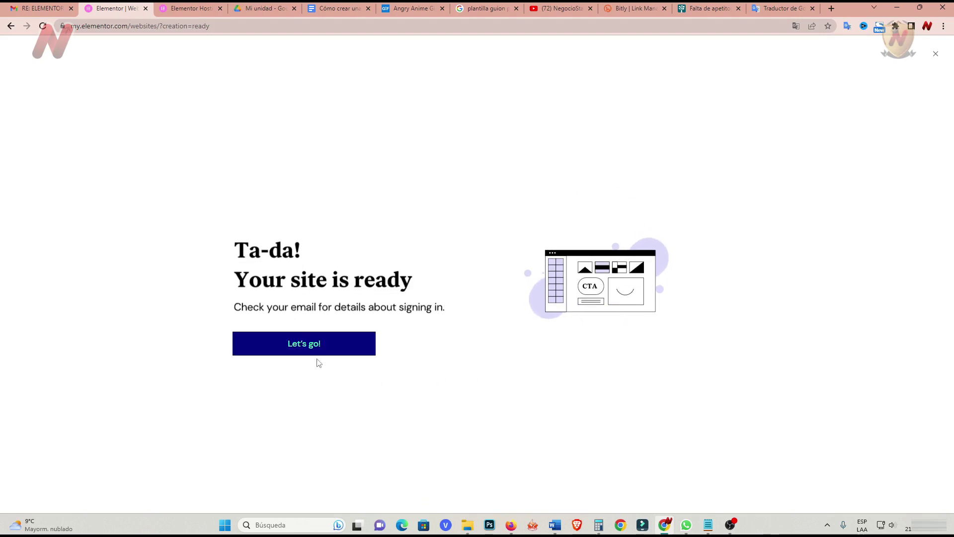
pyautogui.click(305, 344)
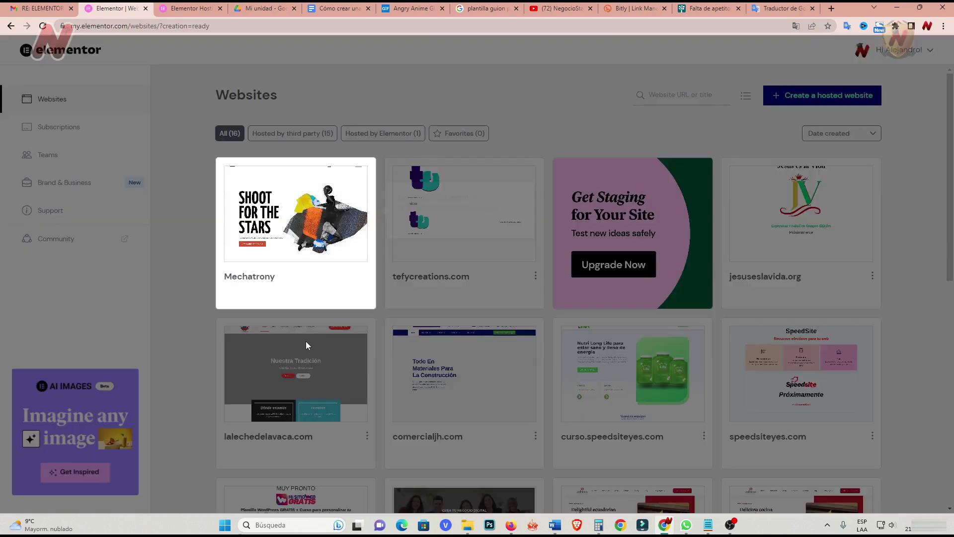
pyautogui.click(42, 8)
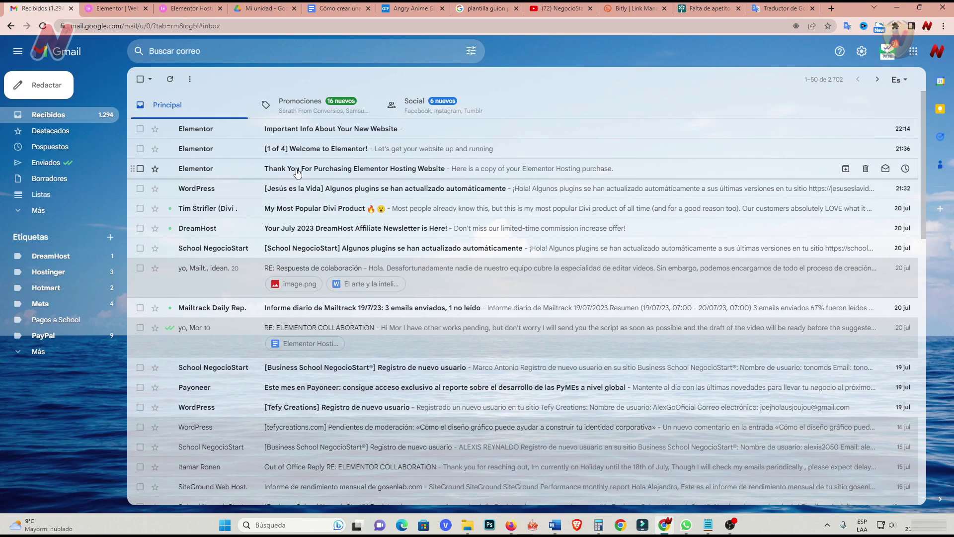
pyautogui.click(296, 169)
pyautogui.scroll(-2, 305, 309)
pyautogui.scroll(2, 306, 309)
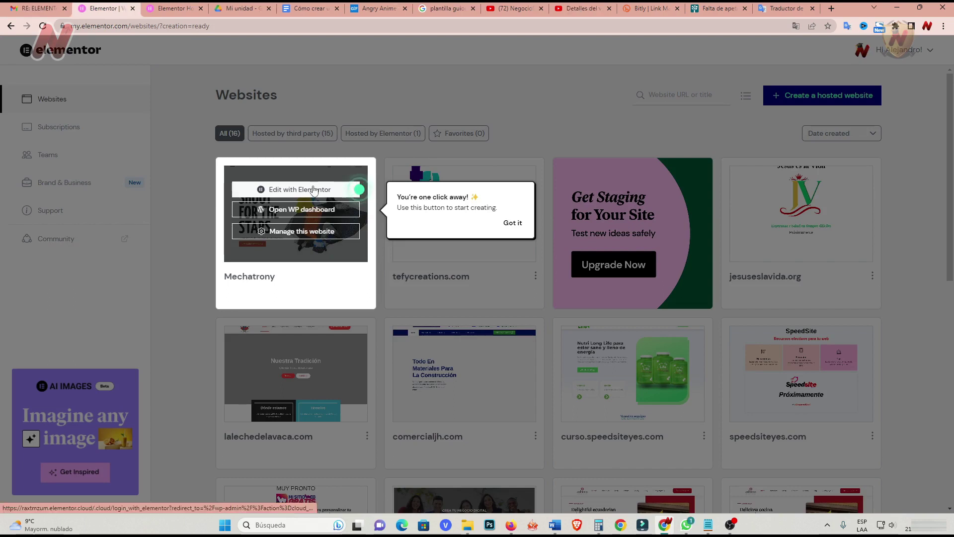
# Edit Mechatrony with Elementor, continue past What's New, and choose ACTIVATE CONTAINER.
pyautogui.click(313, 189)
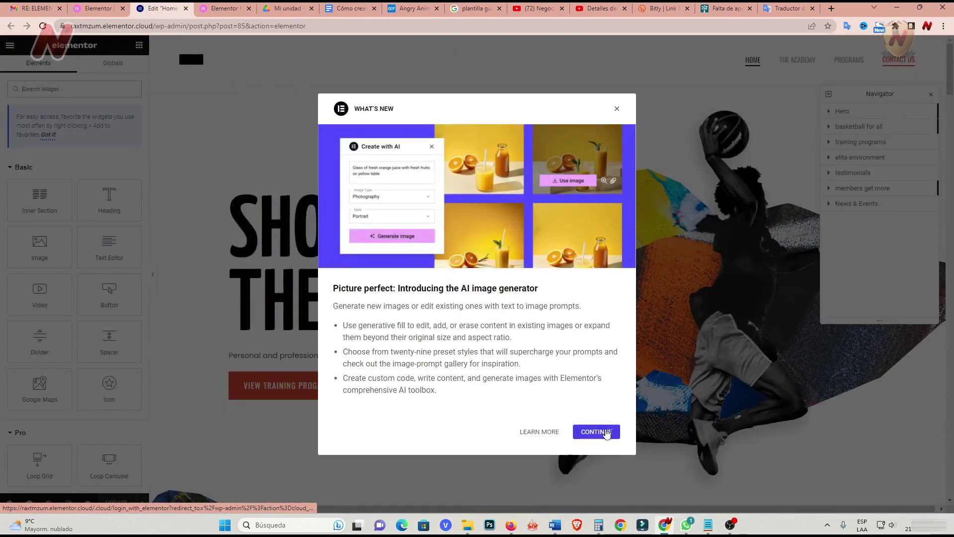
pyautogui.click(604, 432)
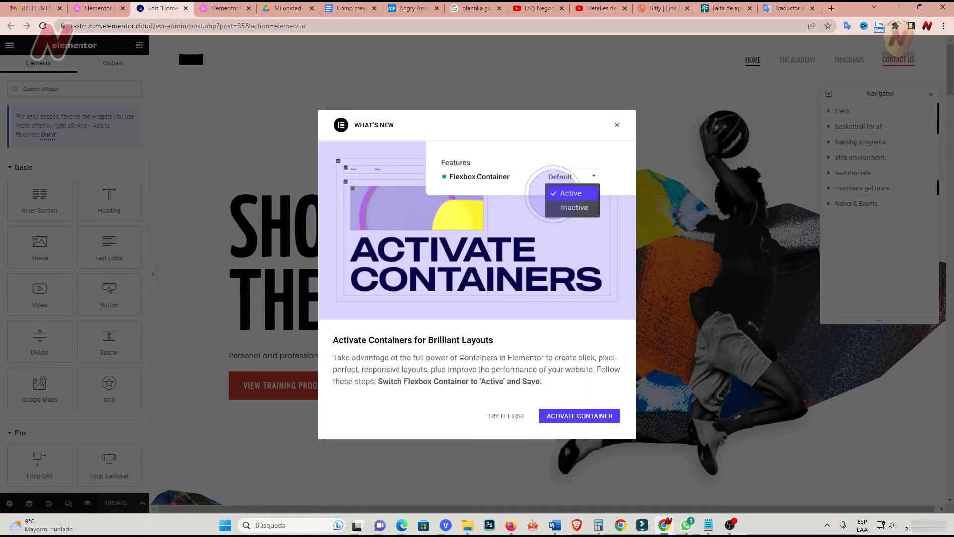
pyautogui.click(576, 417)
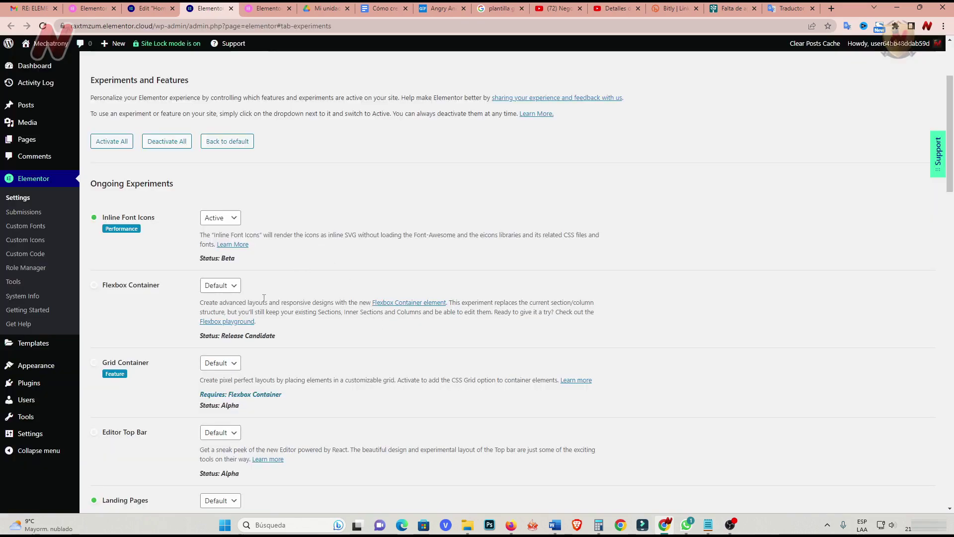
# Set the Flexbox Container, Grid Container and Improved Page Actions experiments to Active.
pyautogui.click(220, 286)
pyautogui.click(217, 308)
pyautogui.click(220, 363)
pyautogui.click(217, 385)
pyautogui.scroll(-4, 220, 348)
pyautogui.click(220, 301)
pyautogui.scroll(-8, 220, 348)
pyautogui.click(237, 230)
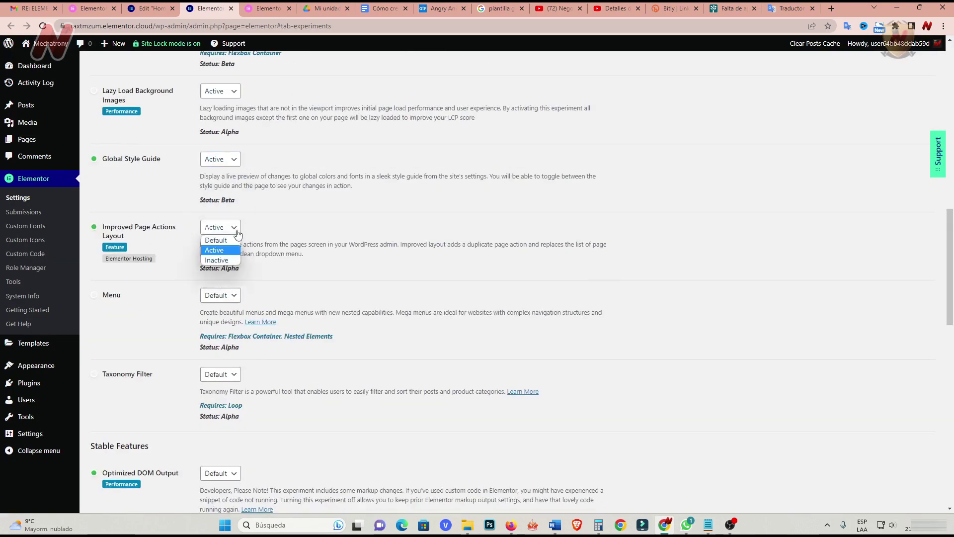
pyautogui.scroll(-3, 220, 298)
pyautogui.click(220, 224)
# Activate Hello Theme Header & Footer, Page Transitions, Notes, Loop, Form Submissions and Scroll Snap, then save.
pyautogui.click(214, 247)
pyautogui.scroll(-3, 220, 299)
pyautogui.click(220, 241)
pyautogui.click(214, 264)
pyautogui.scroll(-4, 220, 299)
pyautogui.click(220, 241)
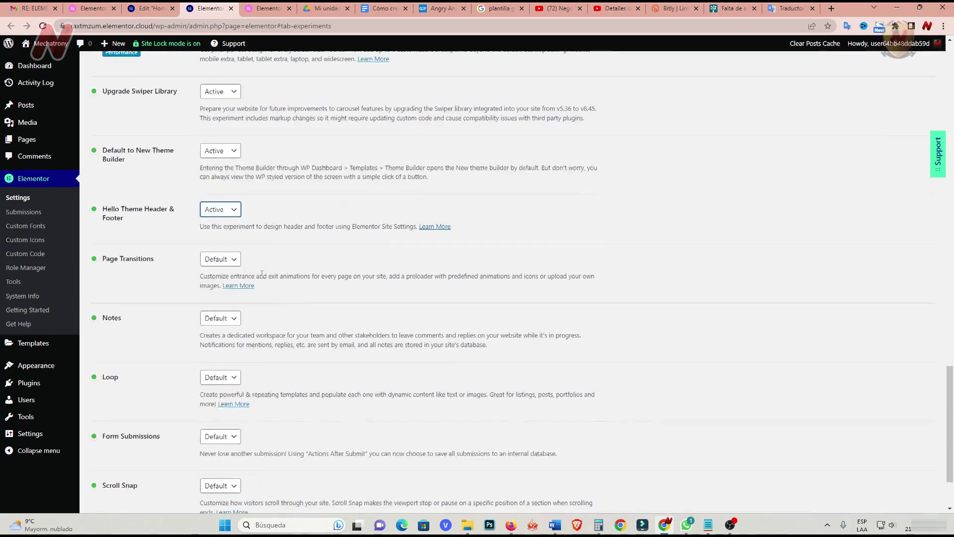
pyautogui.press('Tab')
pyautogui.press('Tab')
pyautogui.press('a')
pyautogui.press('Tab')
pyautogui.press('Tab')
pyautogui.press('a')
pyautogui.press('Tab')
pyautogui.press('a')
pyautogui.press('Tab')
pyautogui.press('Tab')
pyautogui.press('a')
pyautogui.press('Tab')
pyautogui.press('a')
pyautogui.press('Tab')
pyautogui.press('Tab')
pyautogui.press('Return')
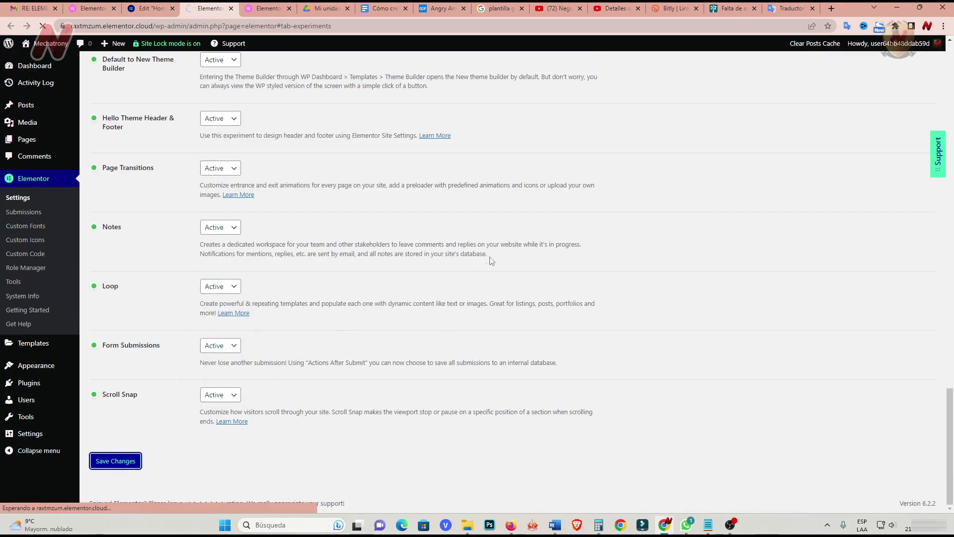
pyautogui.click(152, 10)
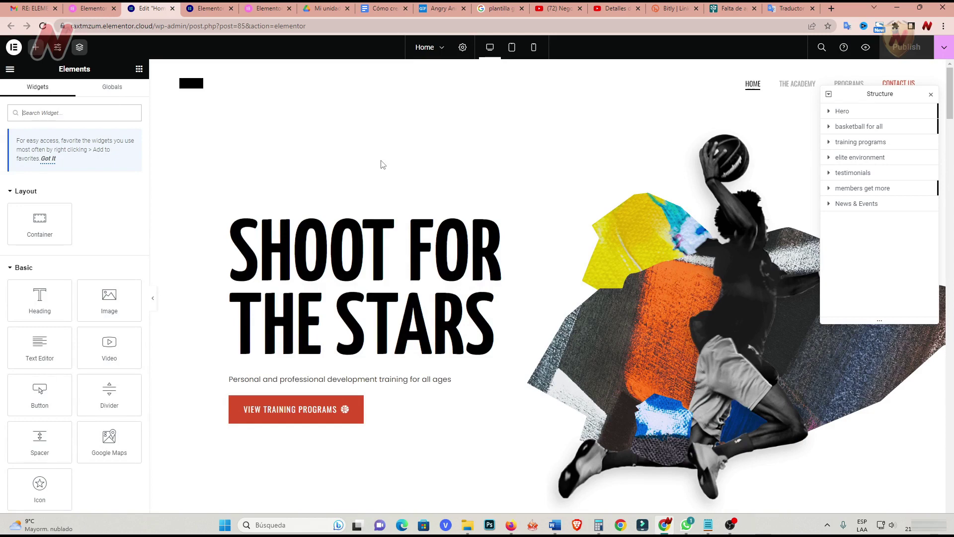
pyautogui.hotkey('ctrl', 'shift', 'Tab')
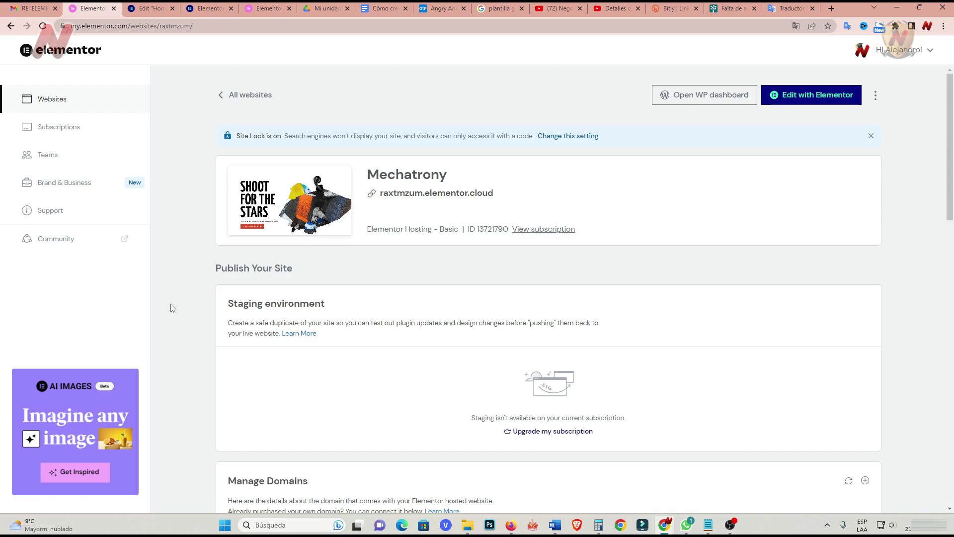
pyautogui.scroll(-5, 170, 308)
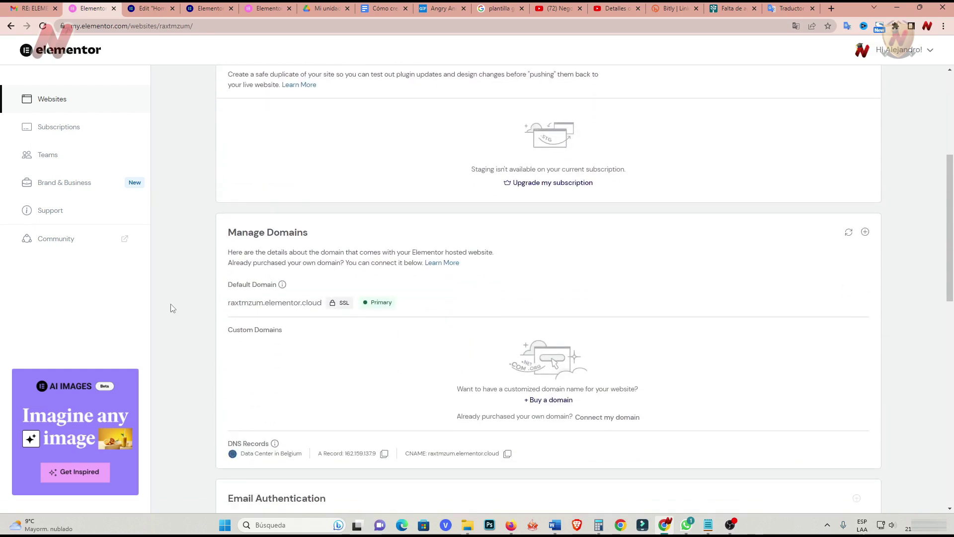
pyautogui.scroll(-1, 170, 308)
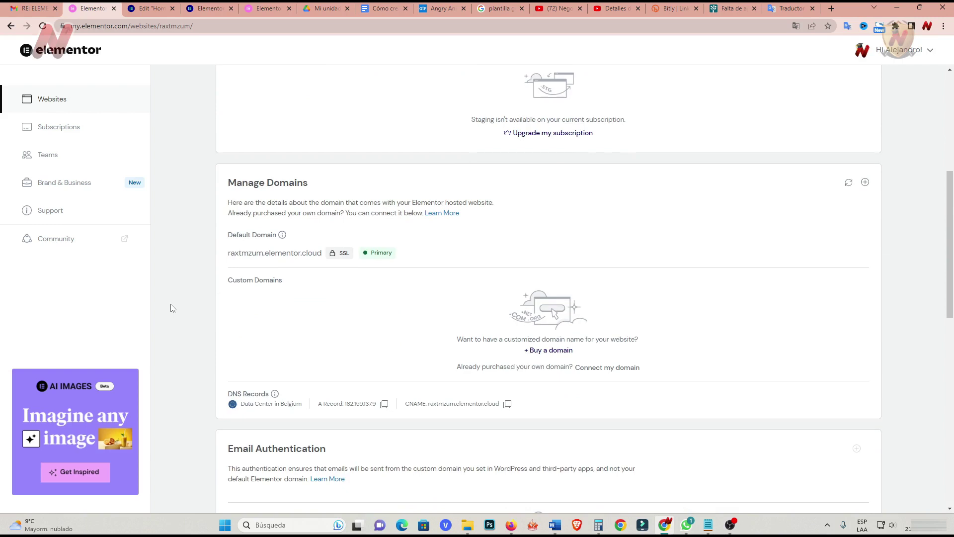
pyautogui.scroll(-2, 171, 308)
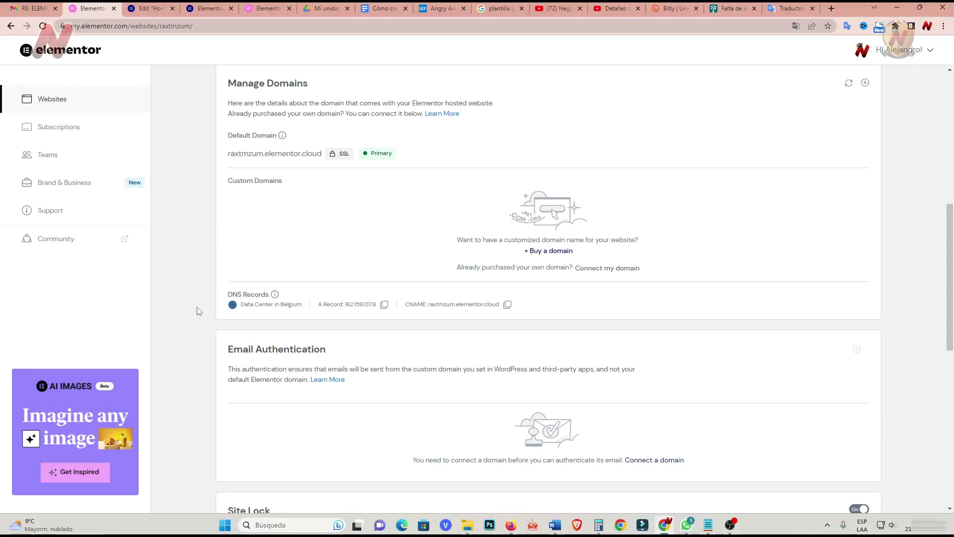
pyautogui.scroll(-3, 198, 311)
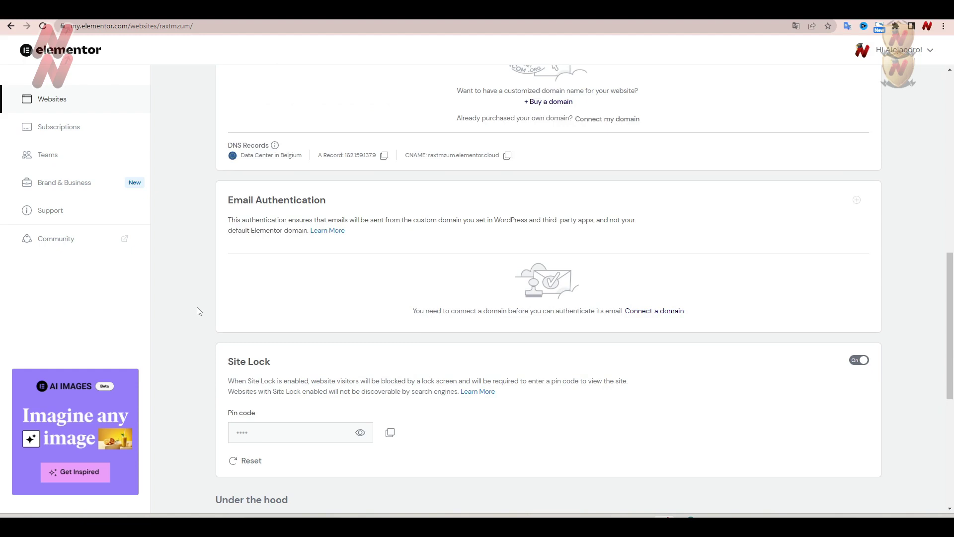
pyautogui.scroll(-6, 199, 311)
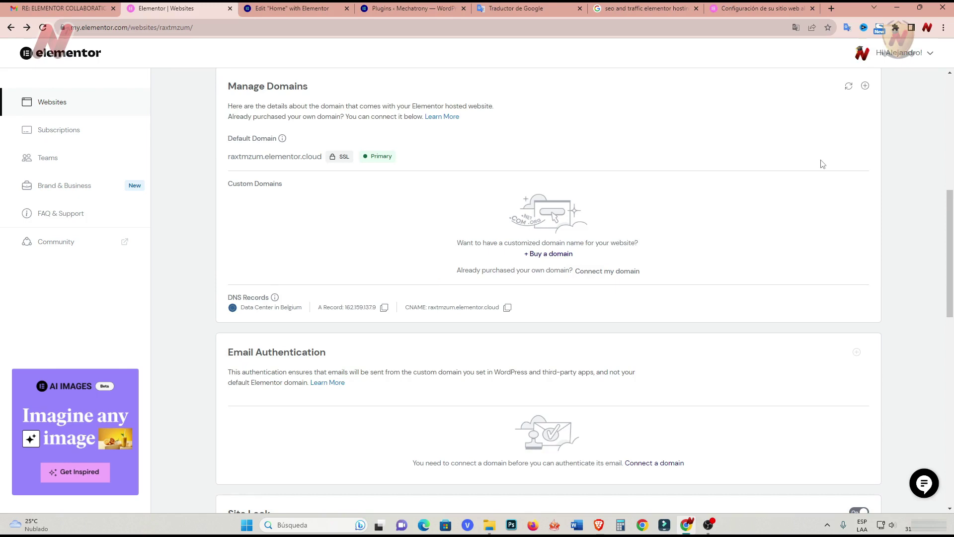
pyautogui.click(547, 254)
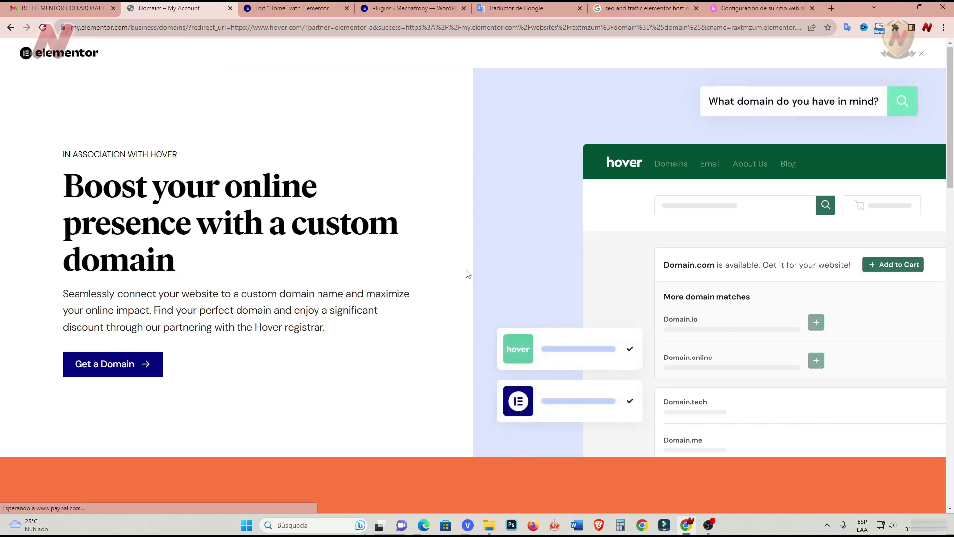
pyautogui.click(125, 364)
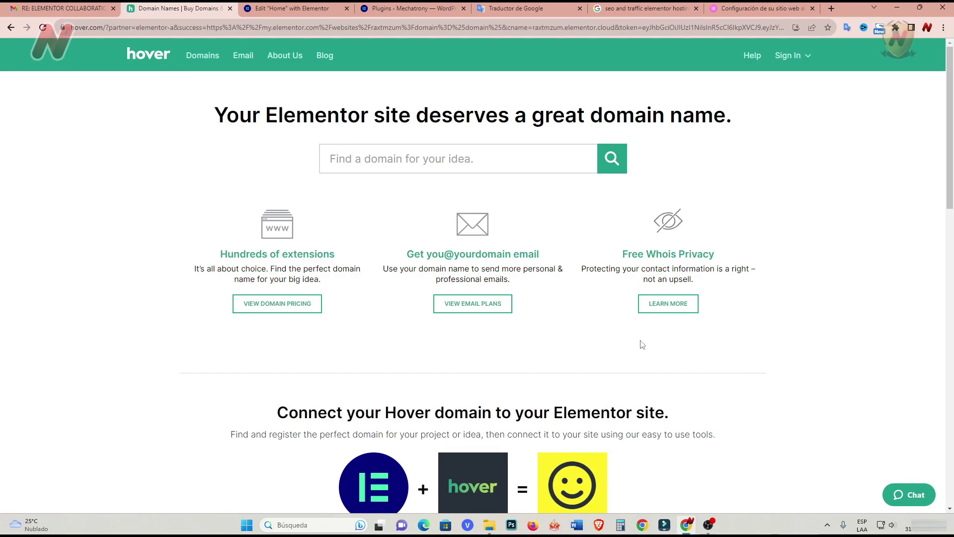
pyautogui.click(10, 27)
pyautogui.click(11, 28)
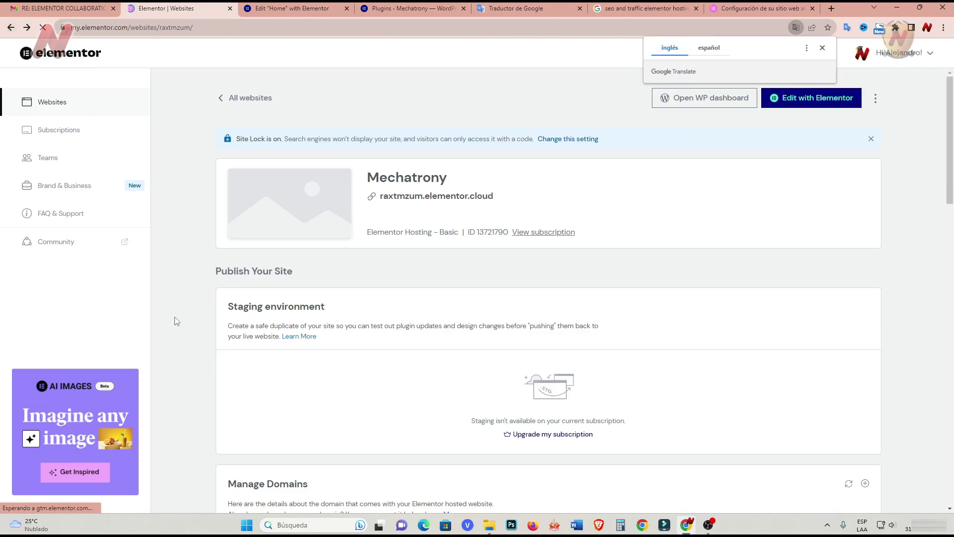
pyautogui.scroll(-8, 163, 298)
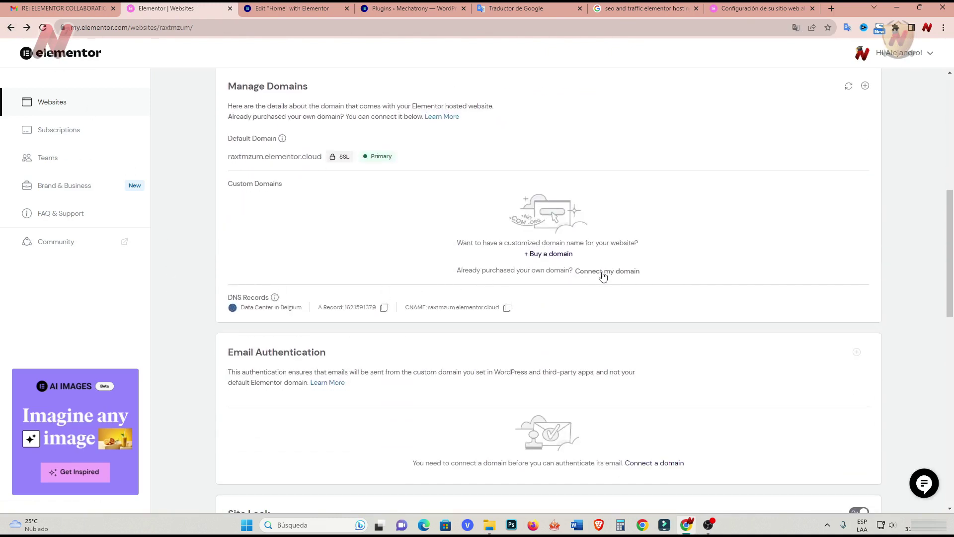
# Start connecting a custom domain and enter mechatrony.com as the domain.
pyautogui.click(604, 277)
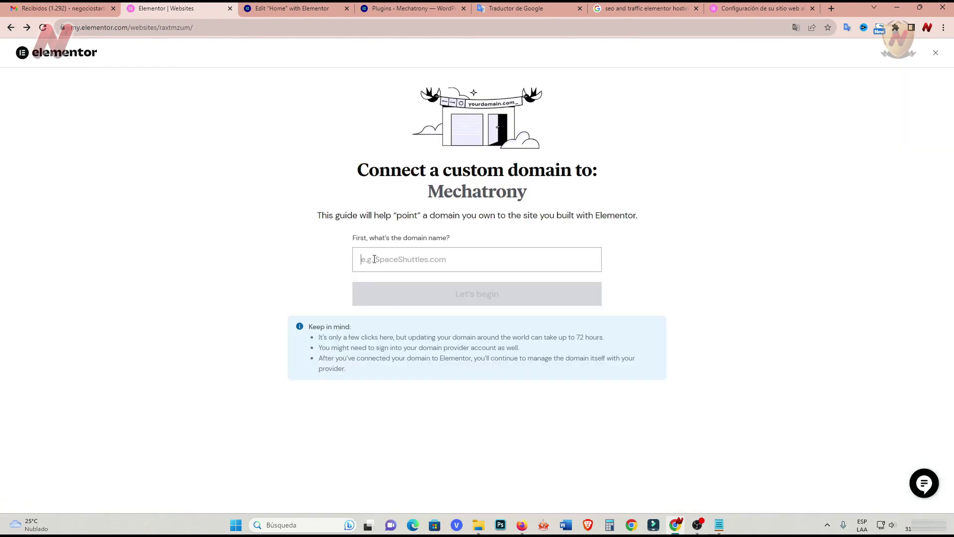
pyautogui.click(375, 259)
pyautogui.write('mechatrony.com')
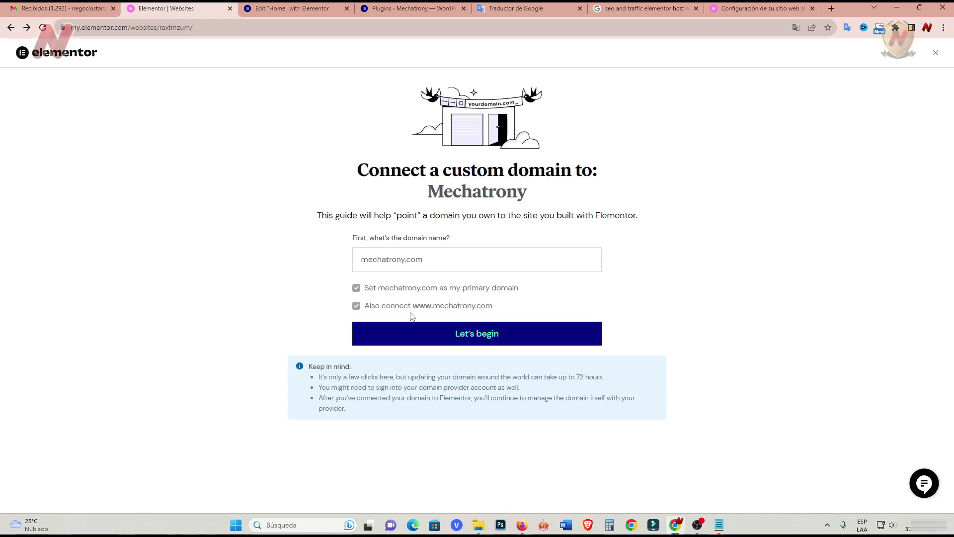
# Confirm the sign-in, domain settings and DNS records steps to reach step 5.
pyautogui.click(475, 338)
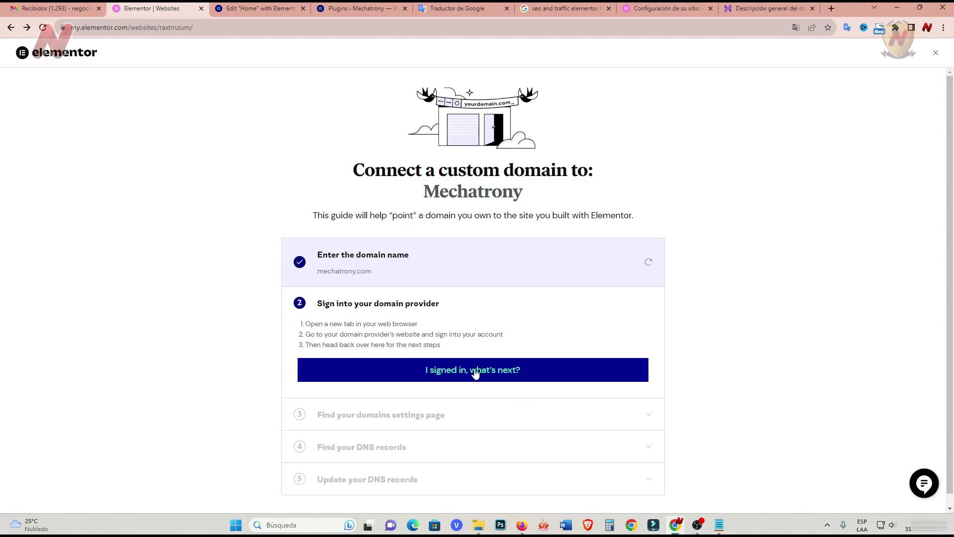
pyautogui.click(476, 373)
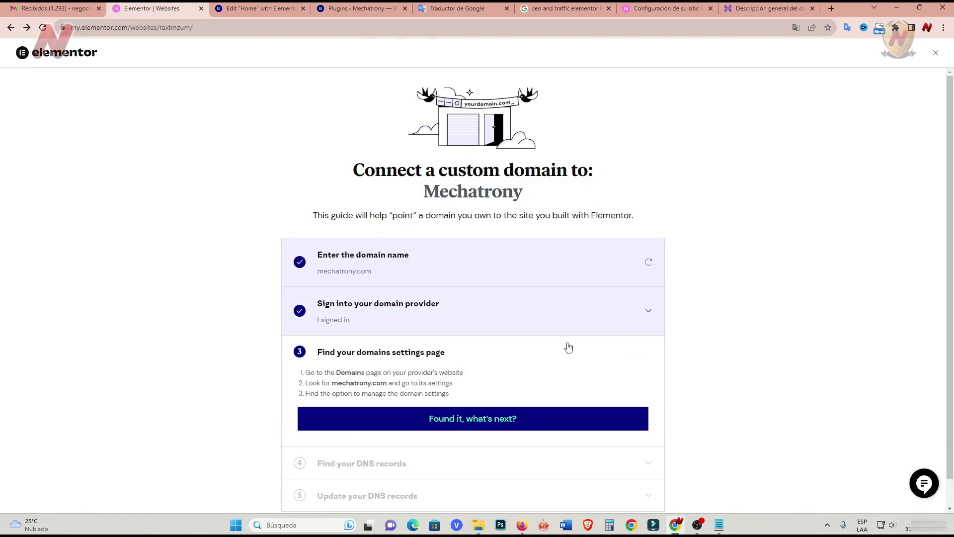
pyautogui.click(473, 420)
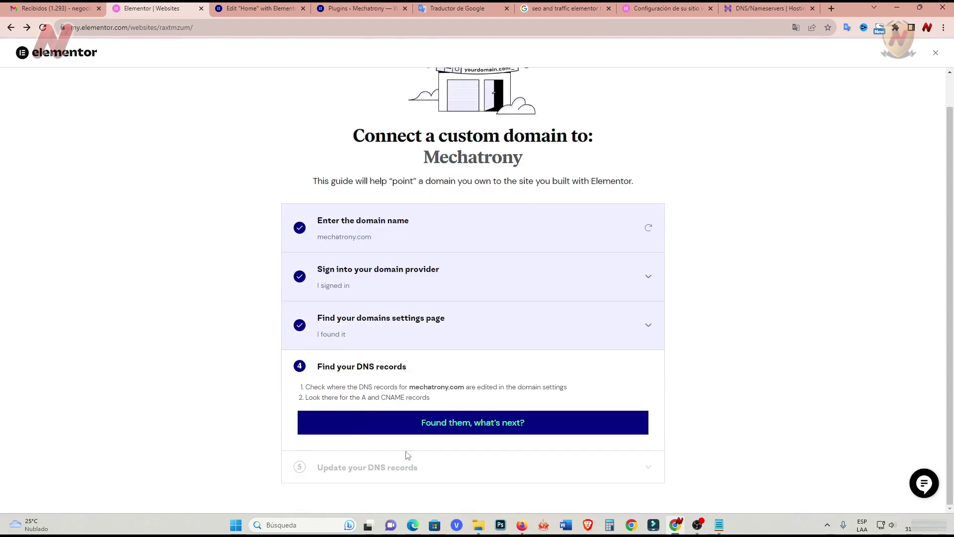
pyautogui.click(481, 428)
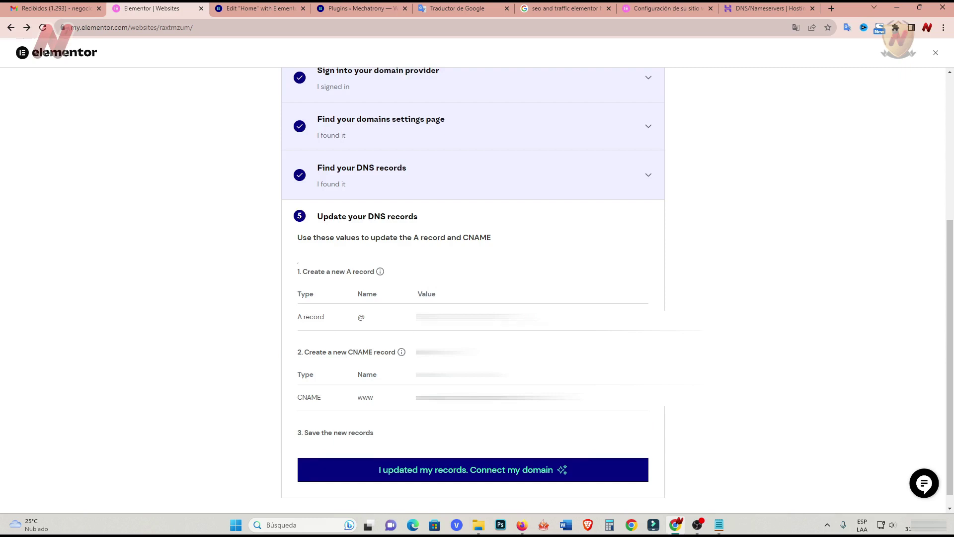
# Add an @ A record in Hostinger pointing to Elementor's copied IP address.
pyautogui.click(462, 317)
pyautogui.hotkey('ctrl', '9')
pyautogui.hotkey('ctrl', 'v')
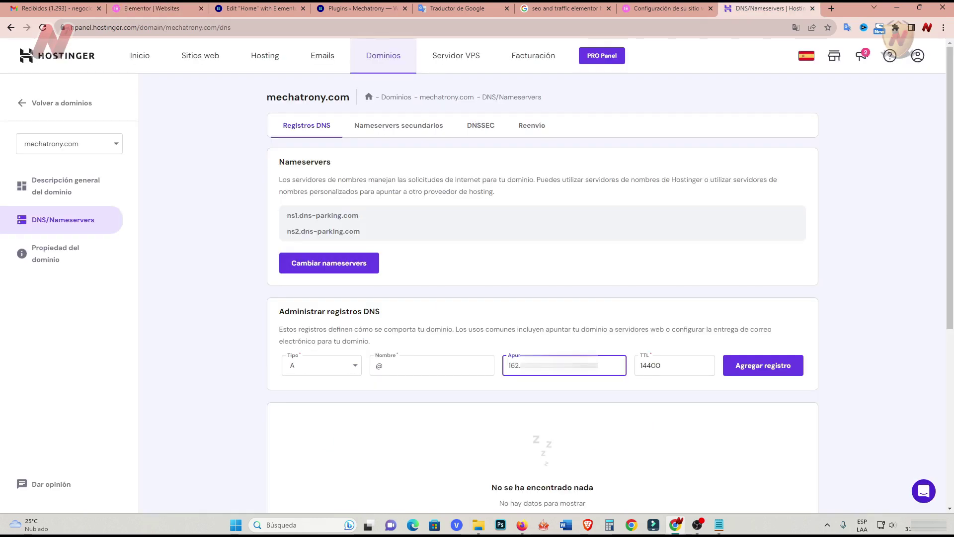
pyautogui.click(760, 370)
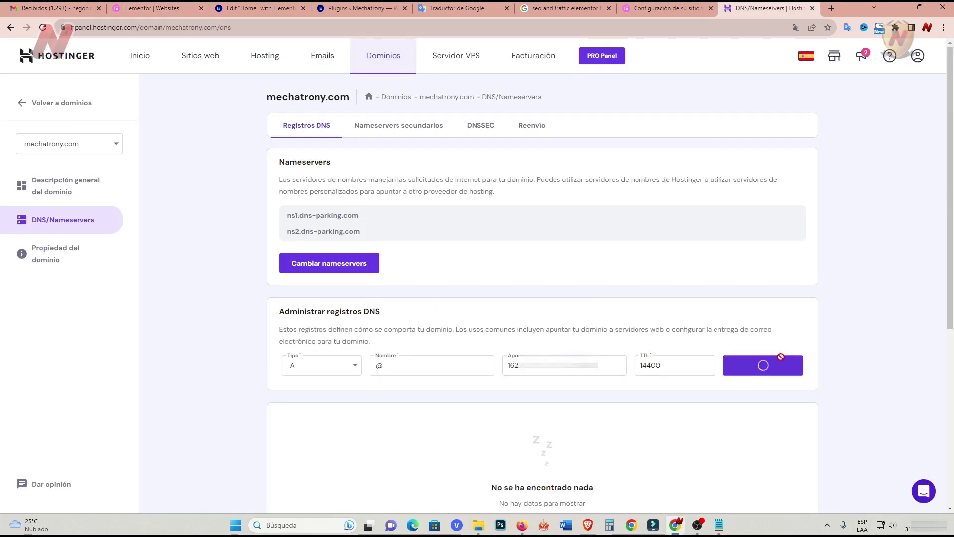
# Update the www CNAME record's Objetivo to Elementor's copied CNAME target.
pyautogui.scroll(-1, 829, 263)
pyautogui.scroll(-3, 829, 263)
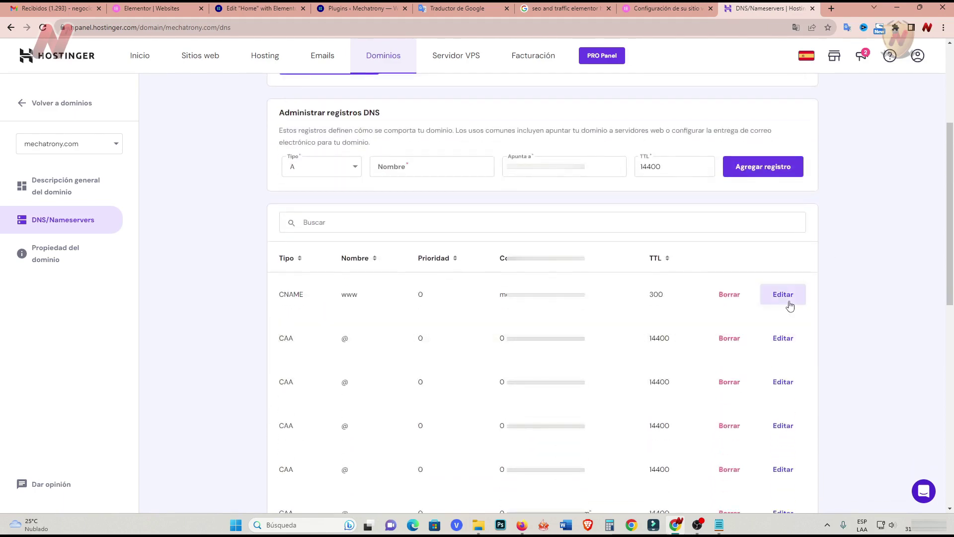
pyautogui.click(788, 297)
pyautogui.click(171, 11)
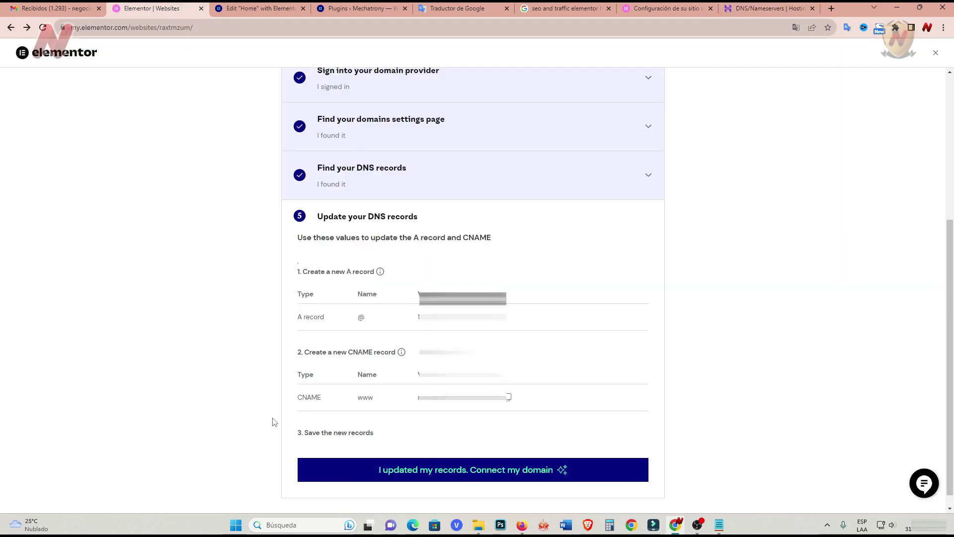
pyautogui.click(508, 397)
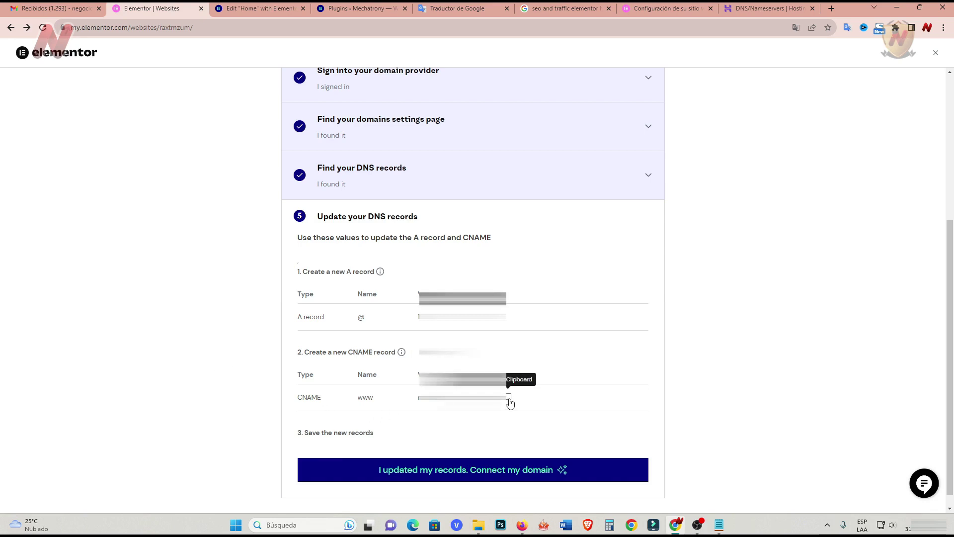
pyautogui.hotkey('ctrl', '9')
pyautogui.click(418, 355)
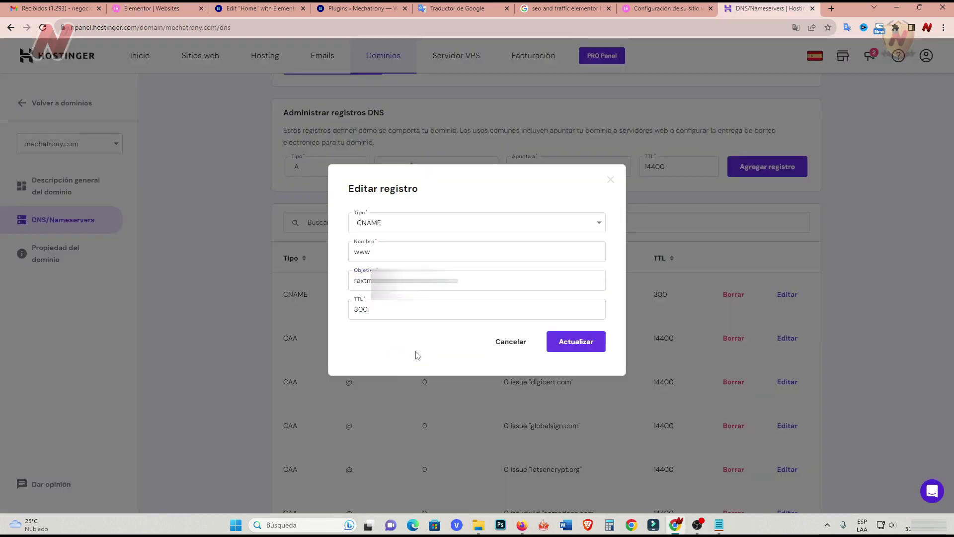
pyautogui.click(574, 342)
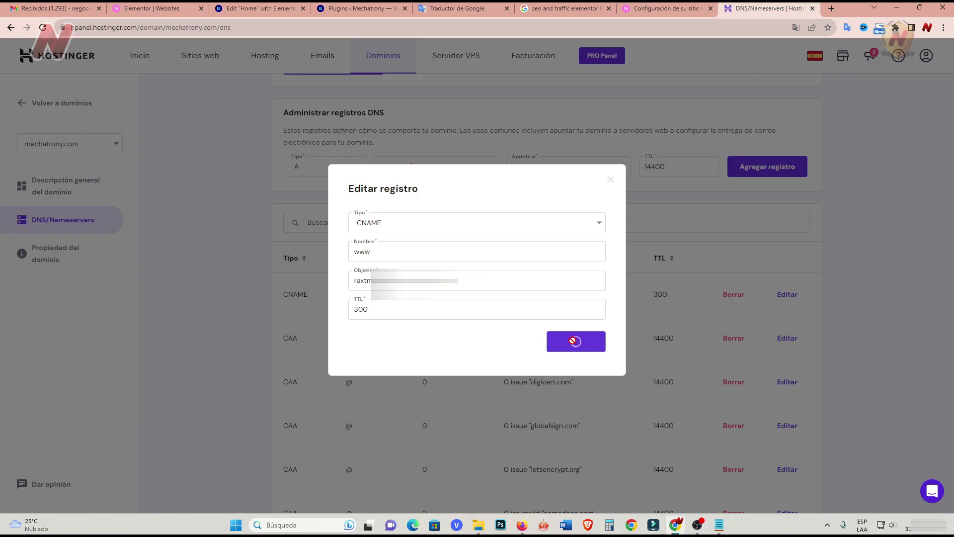
pyautogui.hotkey('ctrl', '2')
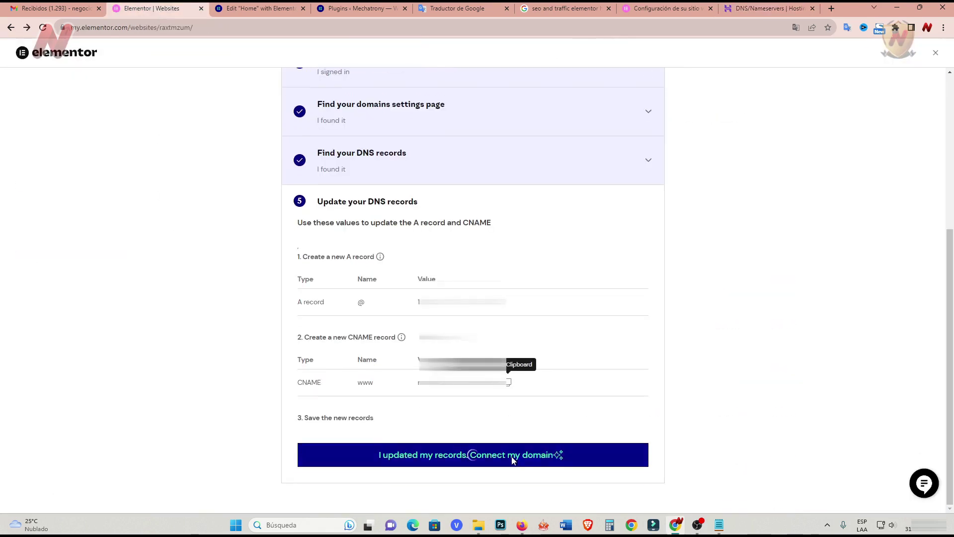
# Connect mechatrony.com as the custom domain, then start email authentication and list sending domains.
pyautogui.click(512, 458)
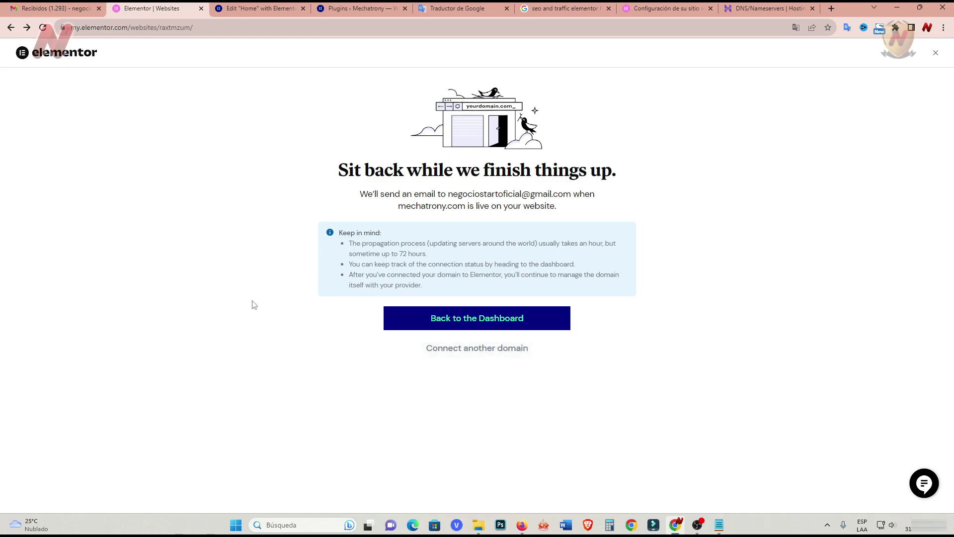
pyautogui.click(480, 320)
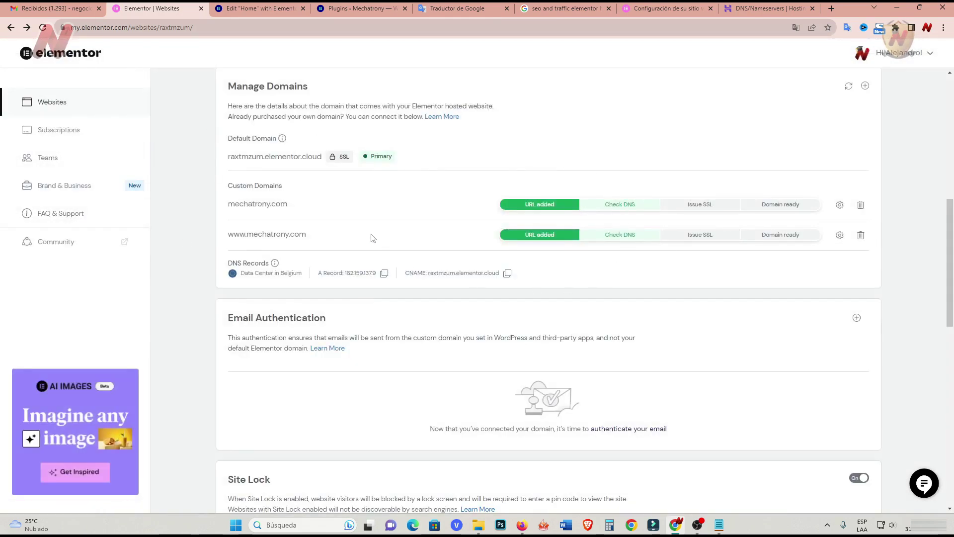
pyautogui.scroll(-1, 172, 232)
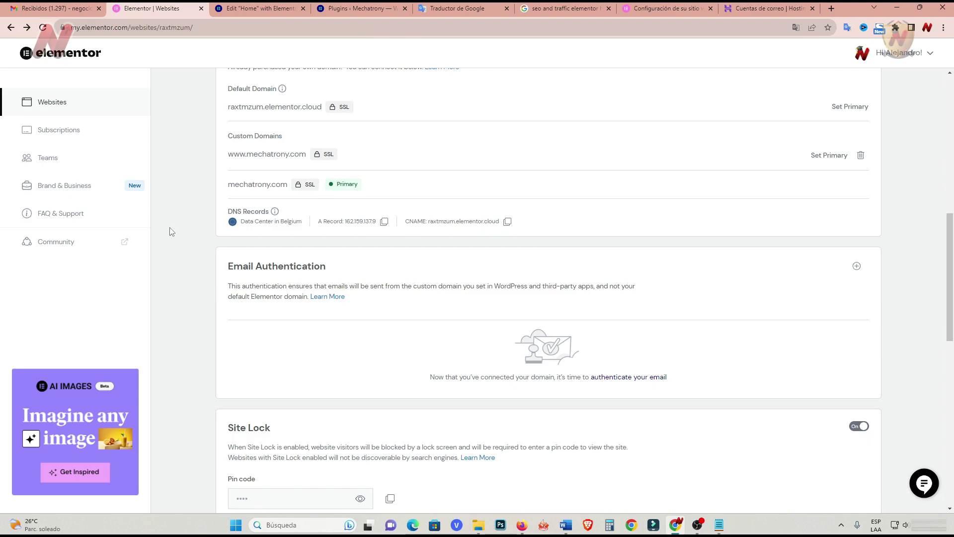
pyautogui.click(630, 381)
pyautogui.click(471, 259)
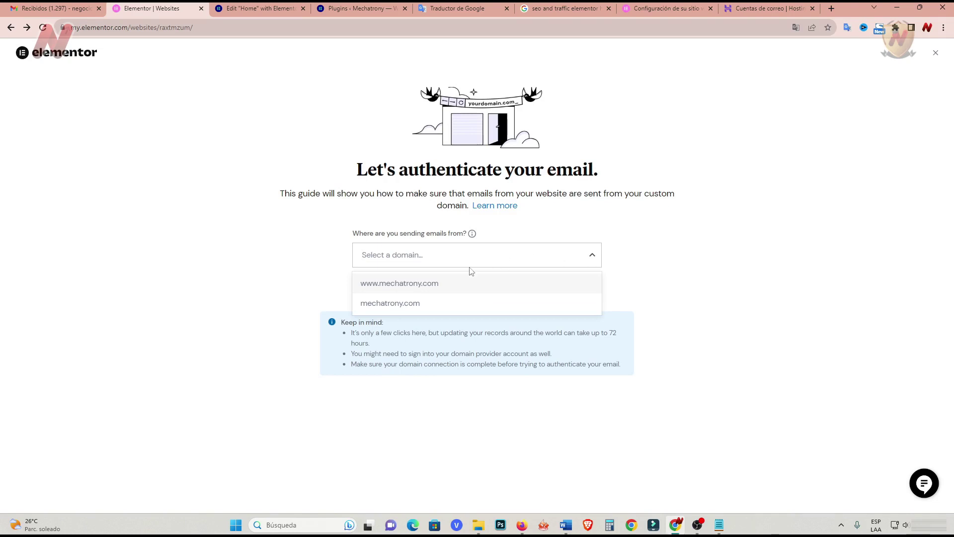
# Pick mechatrony.com as sending domain and confirm the guide steps through to step 5.
pyautogui.click(405, 303)
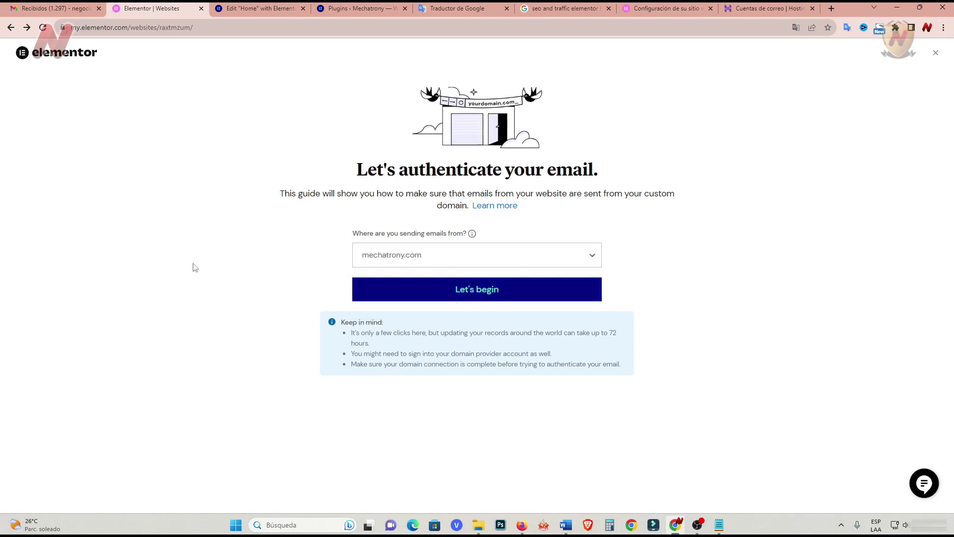
pyautogui.press('Return')
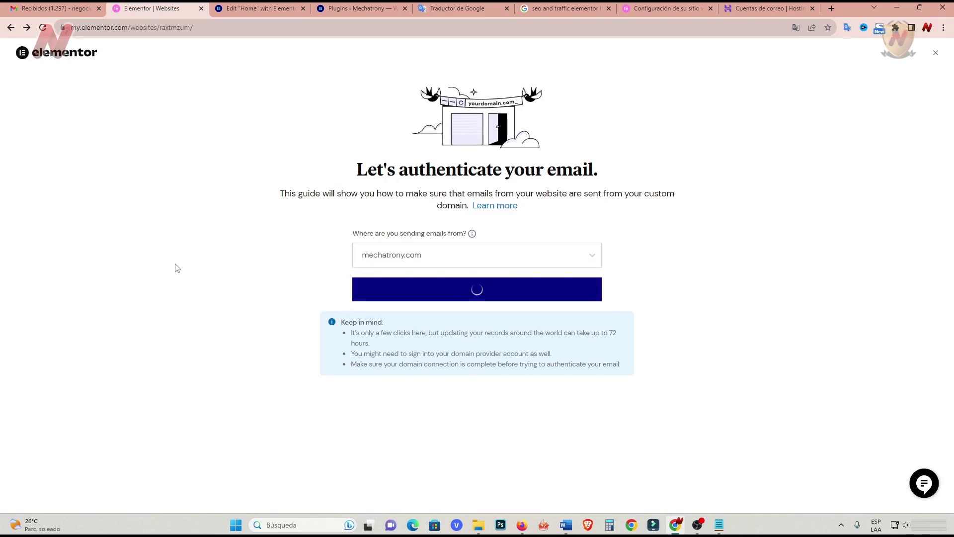
pyautogui.click(465, 363)
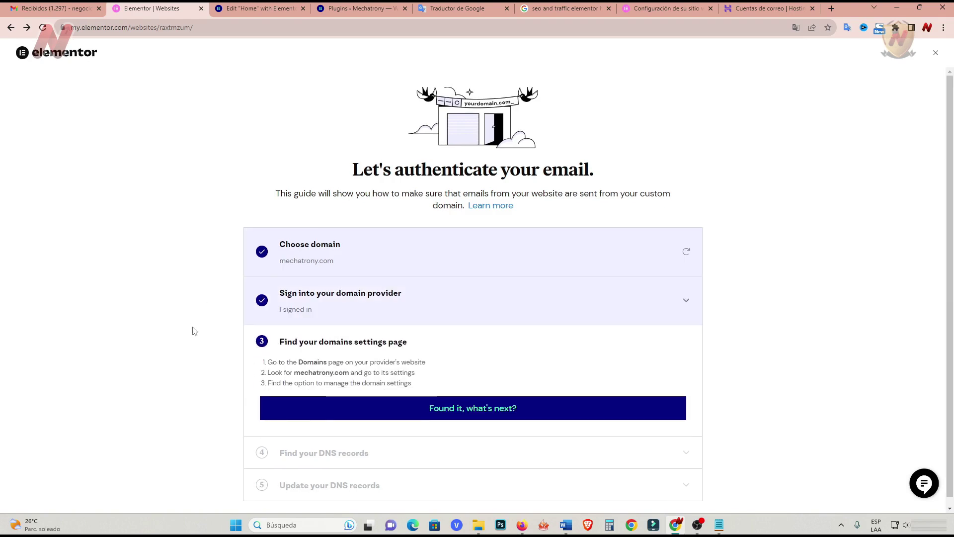
pyautogui.press('Return')
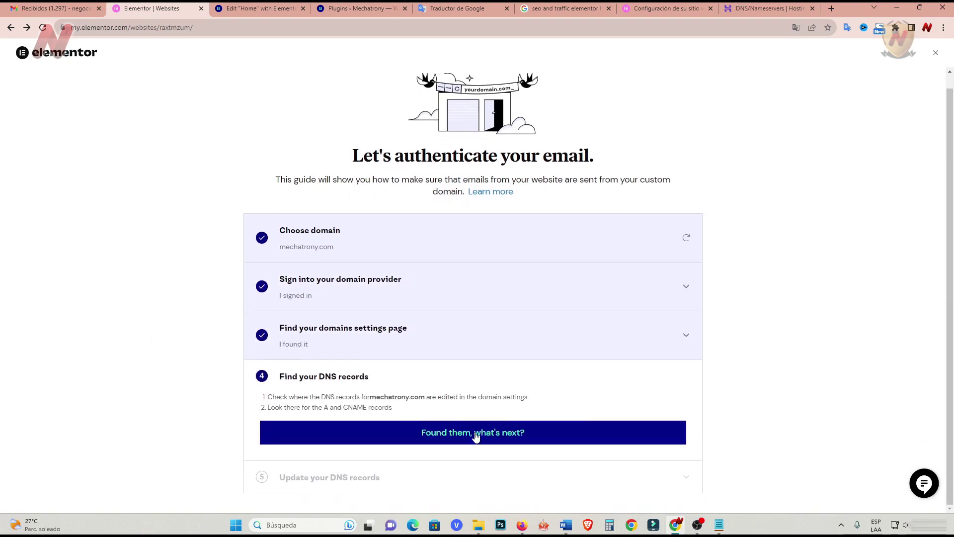
pyautogui.click(476, 436)
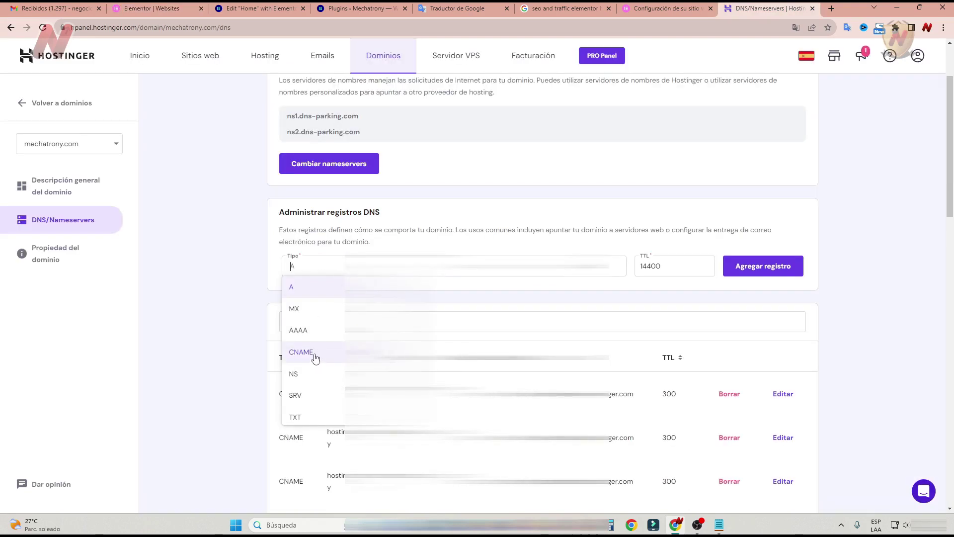
# Add the first email-authentication CNAME record in Hostinger DNS.
pyautogui.click(313, 354)
pyautogui.press('Tab')
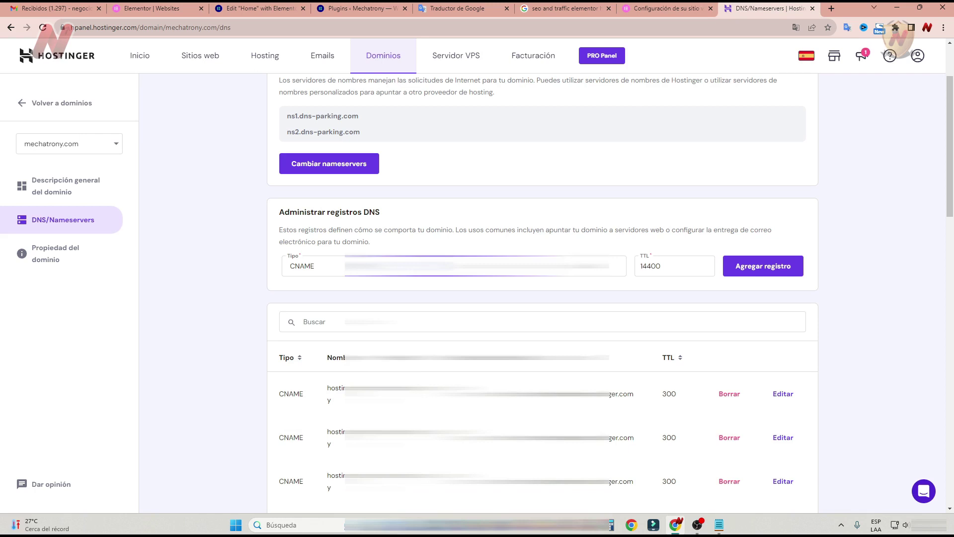
pyautogui.hotkey('ctrl', '2')
pyautogui.click(778, 12)
pyautogui.click(773, 269)
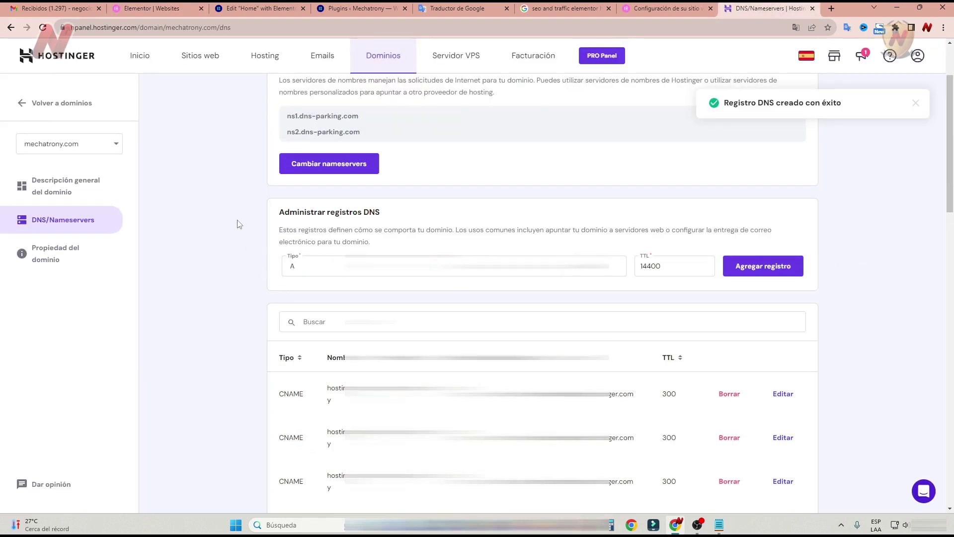
# Copy the second CNAME value from Elementor and add it as a Hostinger record.
pyautogui.click(164, 12)
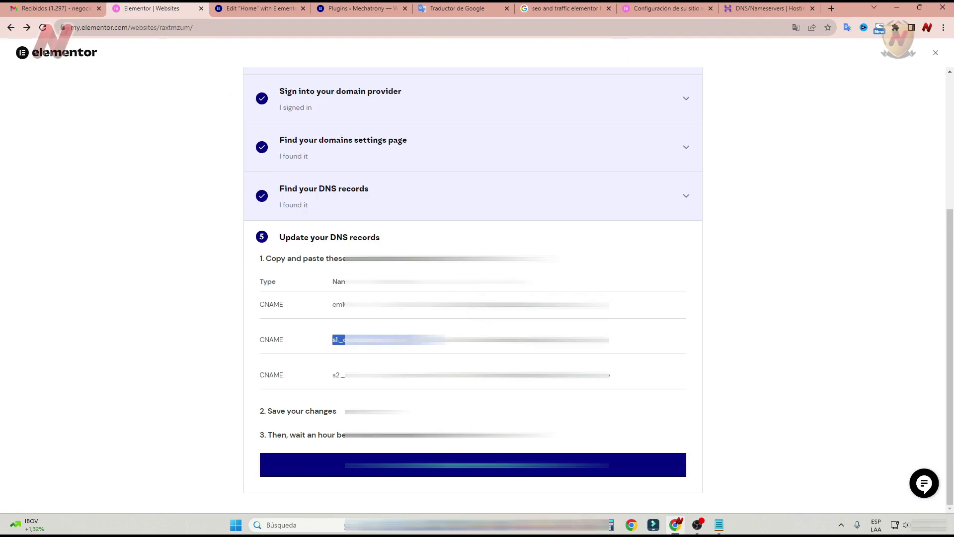
pyautogui.click(765, 9)
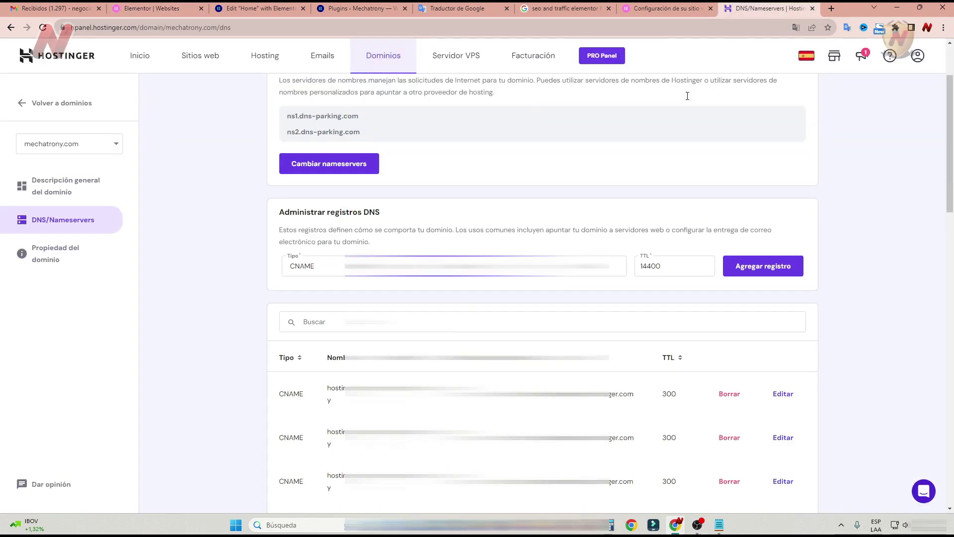
pyautogui.hotkey('ctrl', 'v')
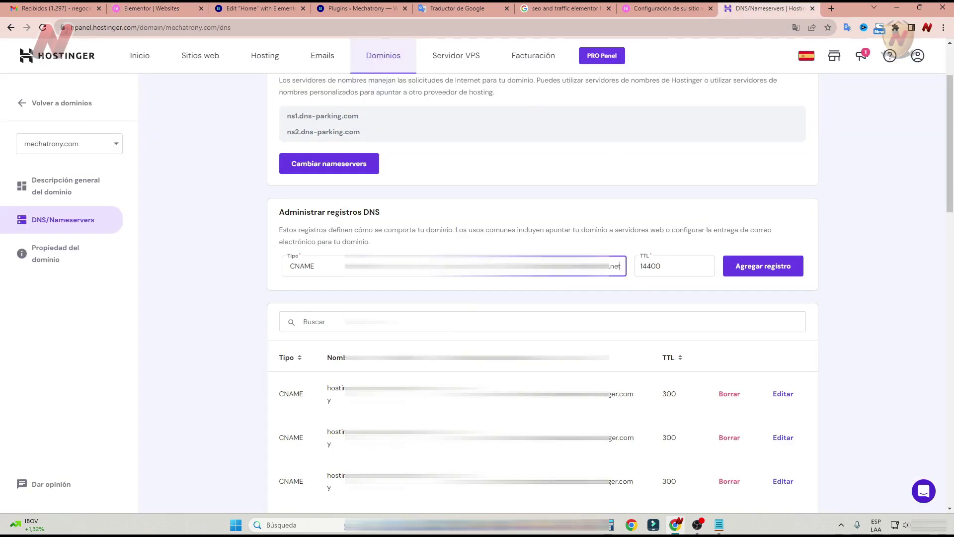
pyautogui.click(763, 268)
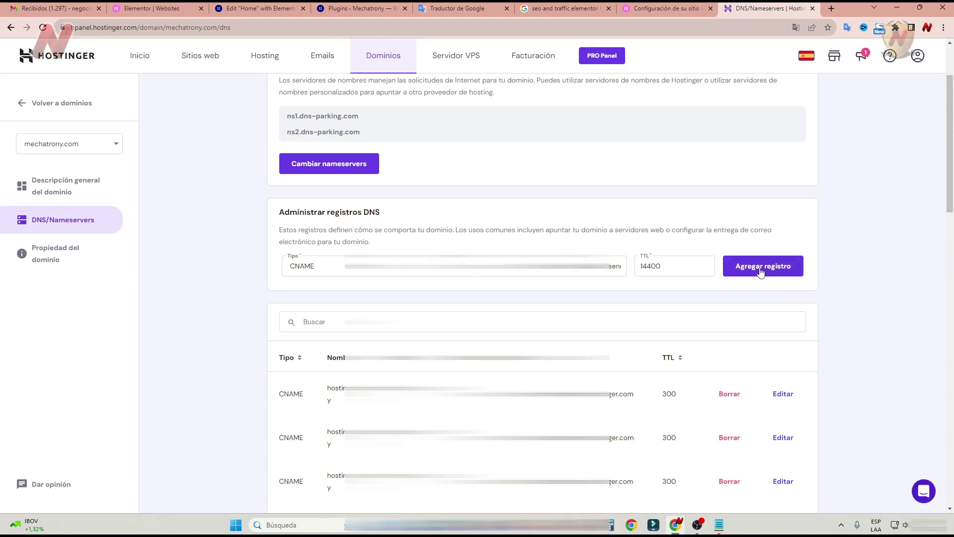
# Add the third CNAME record with the copied s2 value, then return to Elementor.
pyautogui.click(149, 9)
pyautogui.click(339, 374)
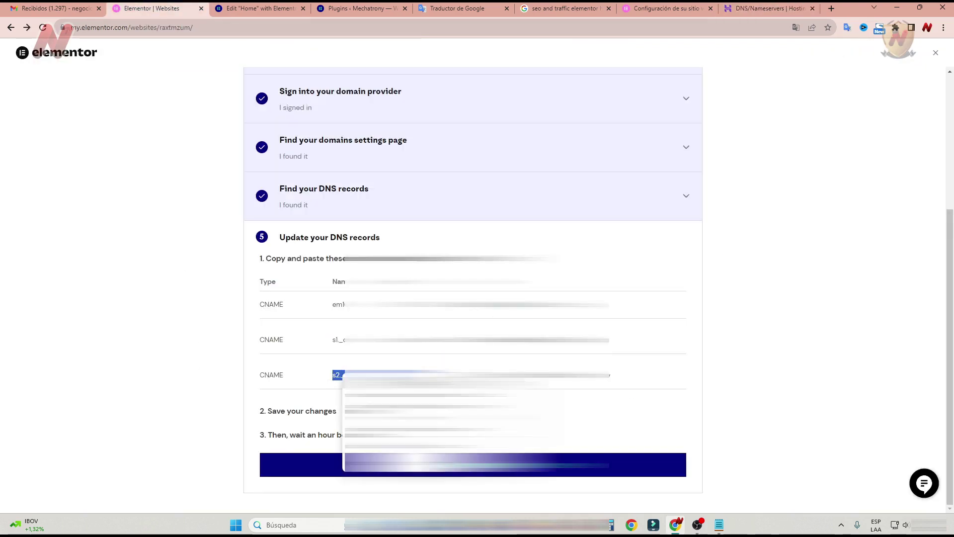
pyautogui.click(771, 8)
pyautogui.click(309, 266)
pyautogui.click(313, 351)
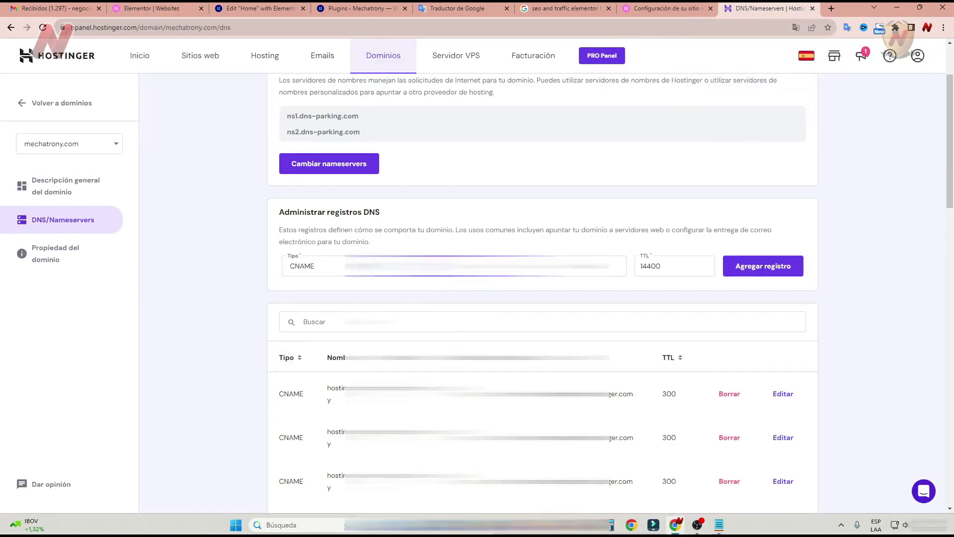
pyautogui.click(166, 10)
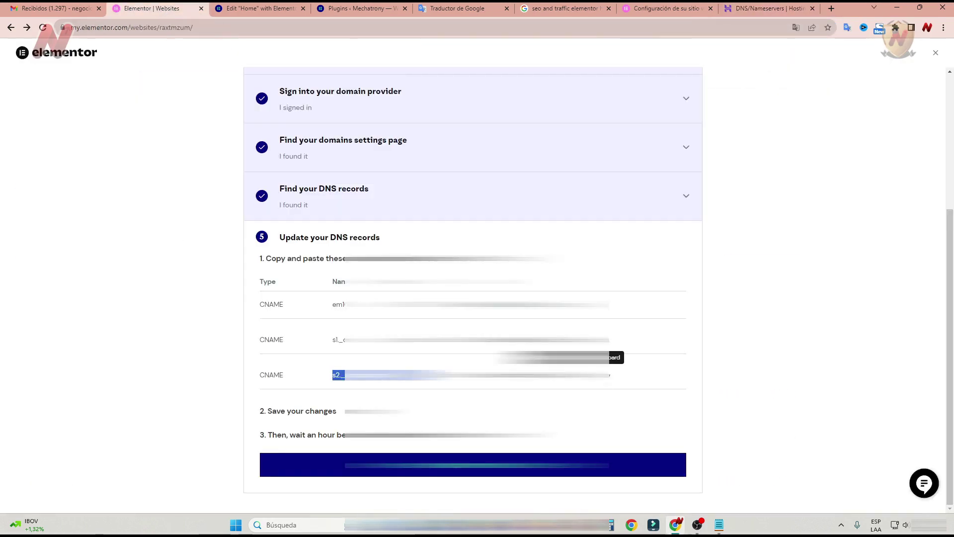
pyautogui.click(771, 8)
pyautogui.click(617, 266)
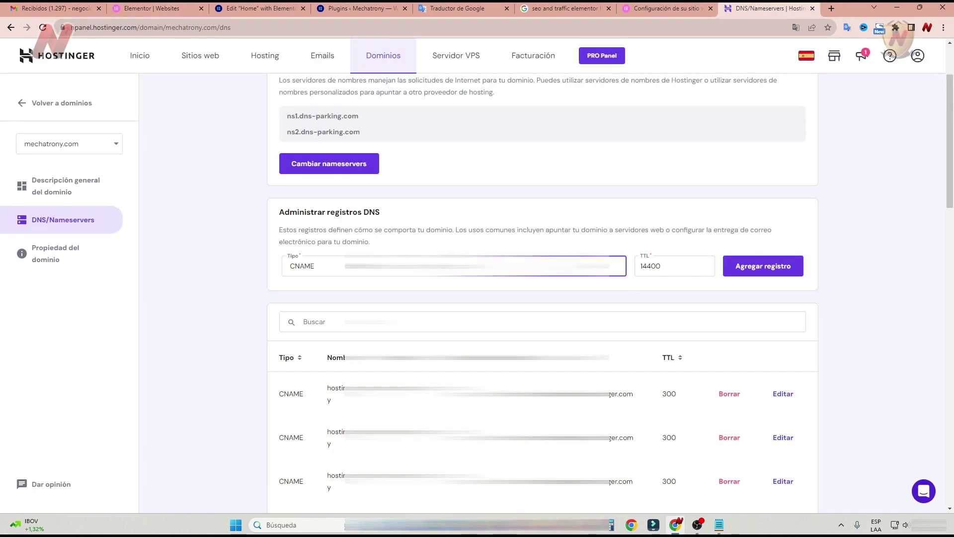
pyautogui.hotkey('ctrl', 'v')
pyautogui.click(764, 273)
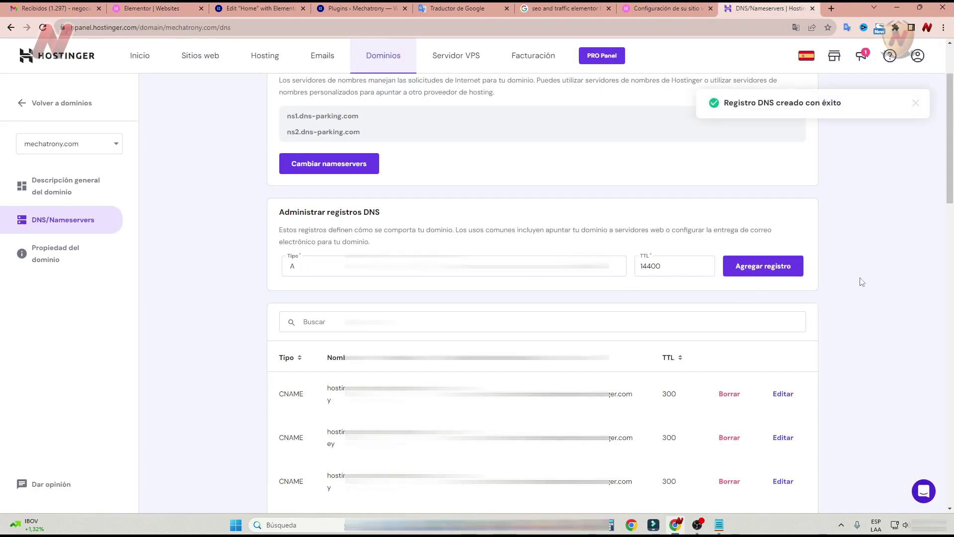
pyautogui.hotkey('ctrl', '2')
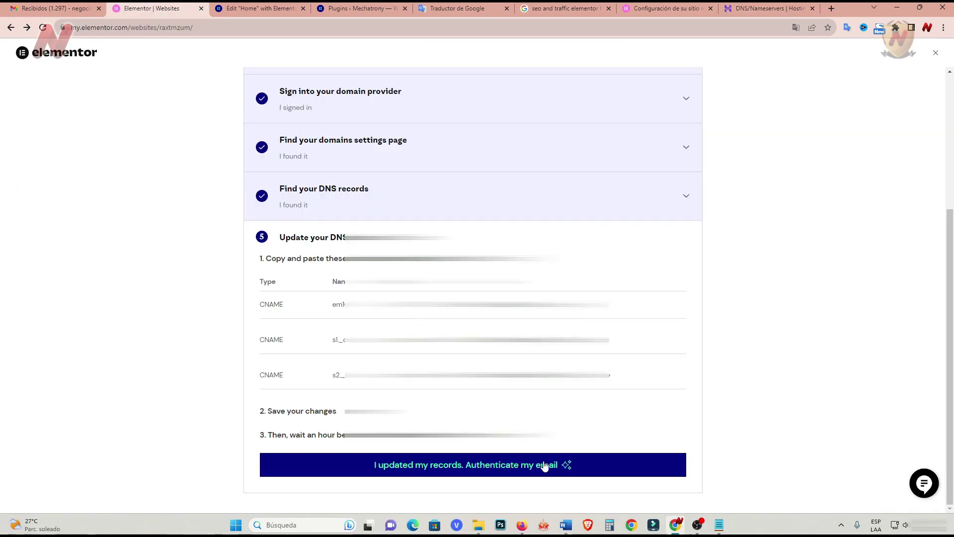
# Confirm the records to authenticate mechatrony.com email via SendGrid, then review the site settings.
pyautogui.click(514, 472)
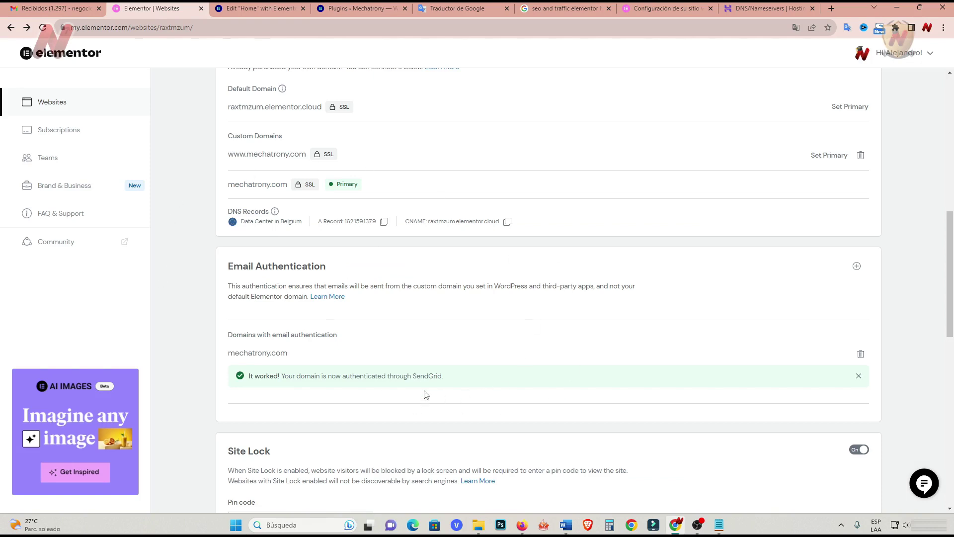
pyautogui.scroll(-5, 195, 292)
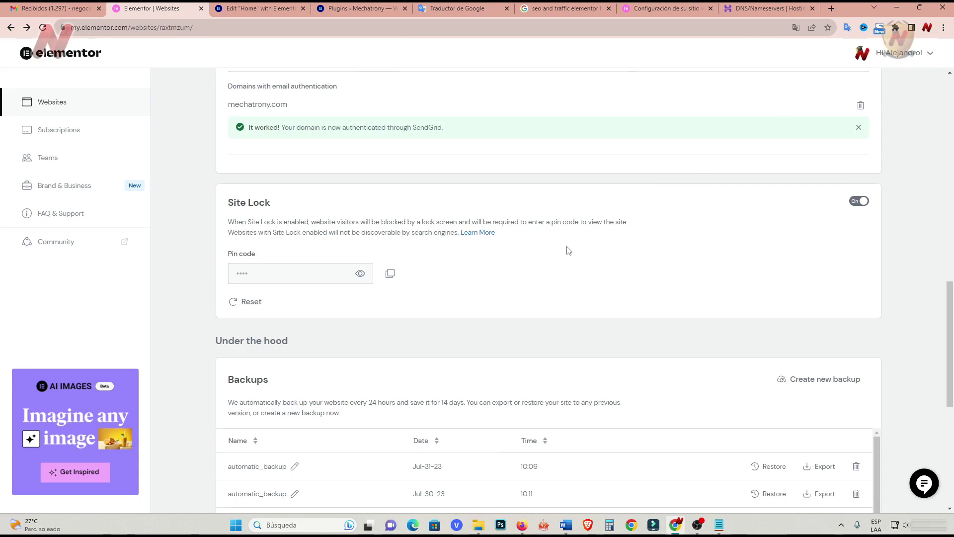
pyautogui.scroll(-5, 569, 250)
pyautogui.scroll(-3, 622, 352)
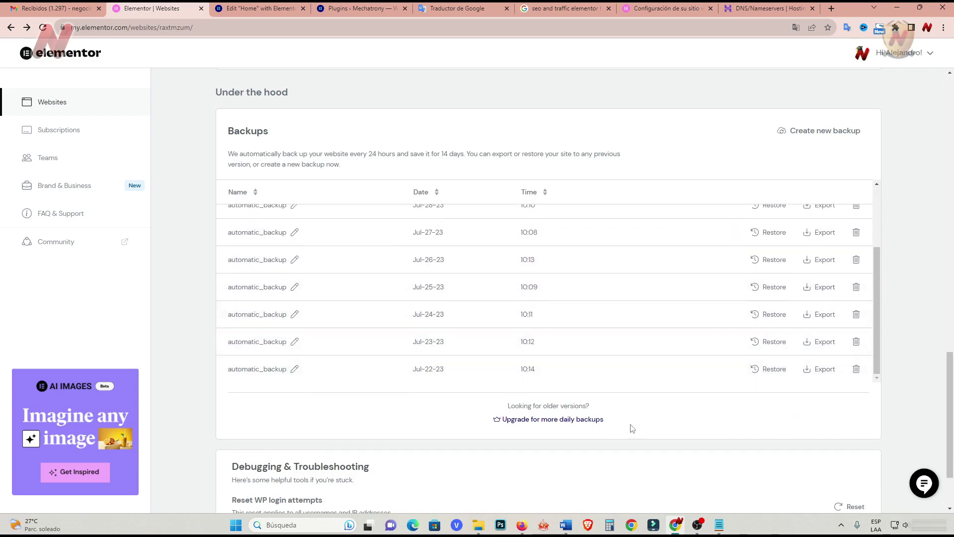
pyautogui.scroll(-3, 632, 429)
pyautogui.scroll(15, 611, 408)
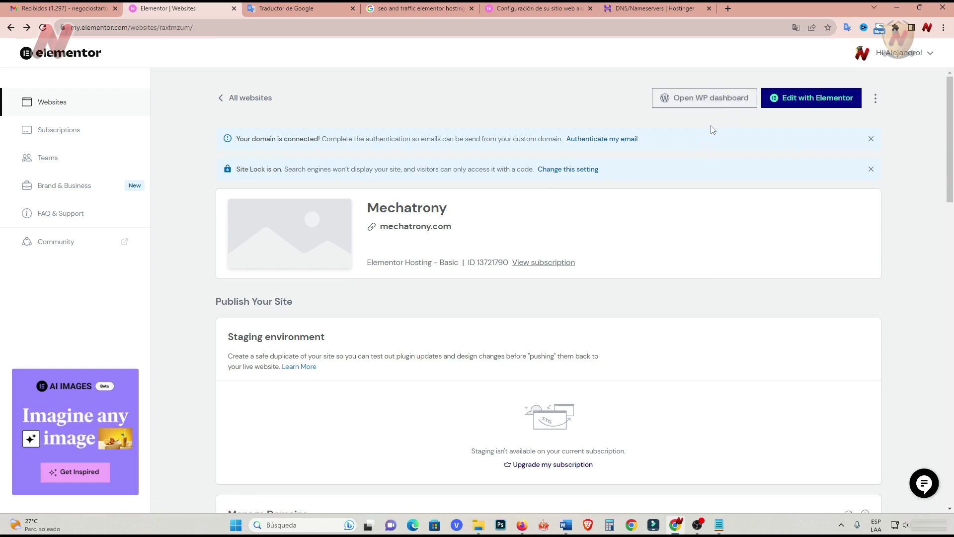
# Go from Elementor to the WordPress dashboard's General Settings page.
pyautogui.click(723, 98)
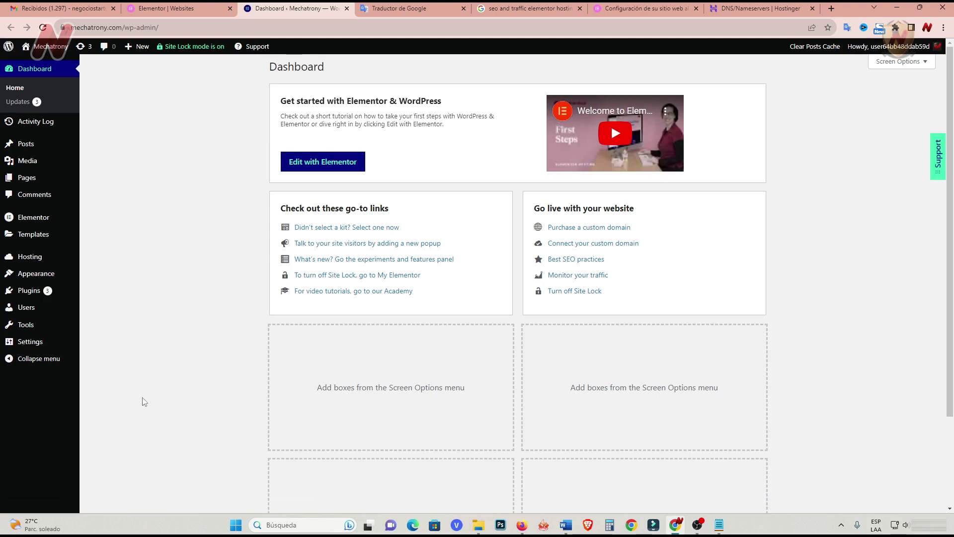
pyautogui.moveTo(35, 344)
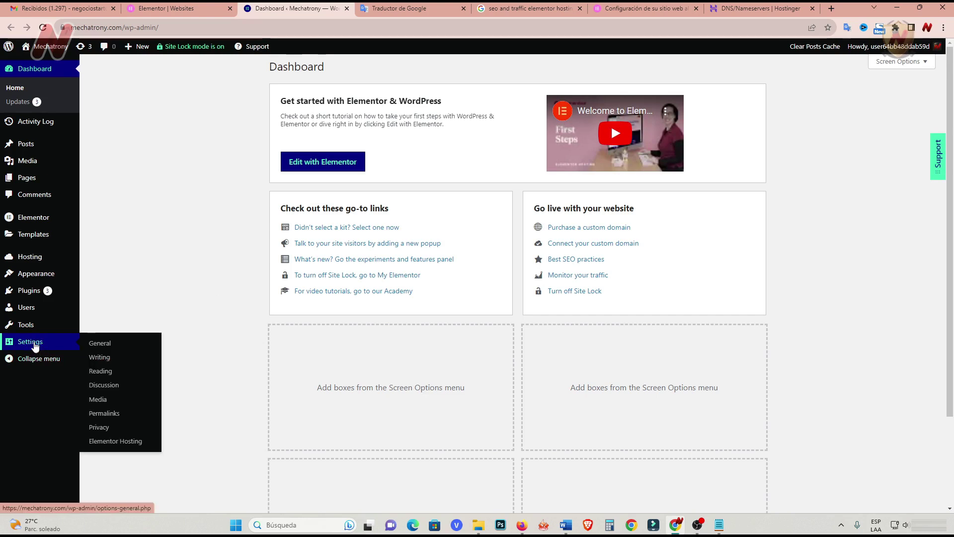
pyautogui.click(35, 343)
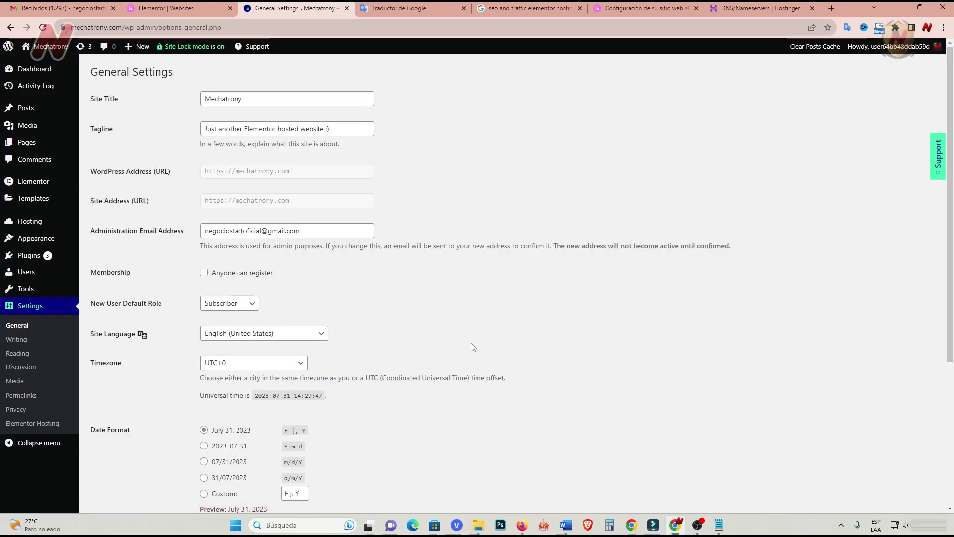
pyautogui.scroll(-2, 447, 353)
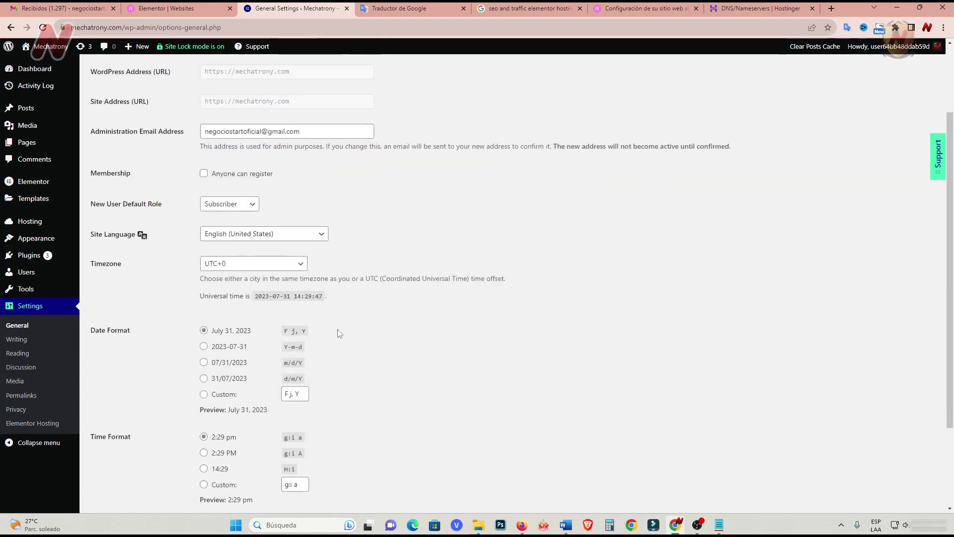
# Set the site language to Español.
pyautogui.click(322, 235)
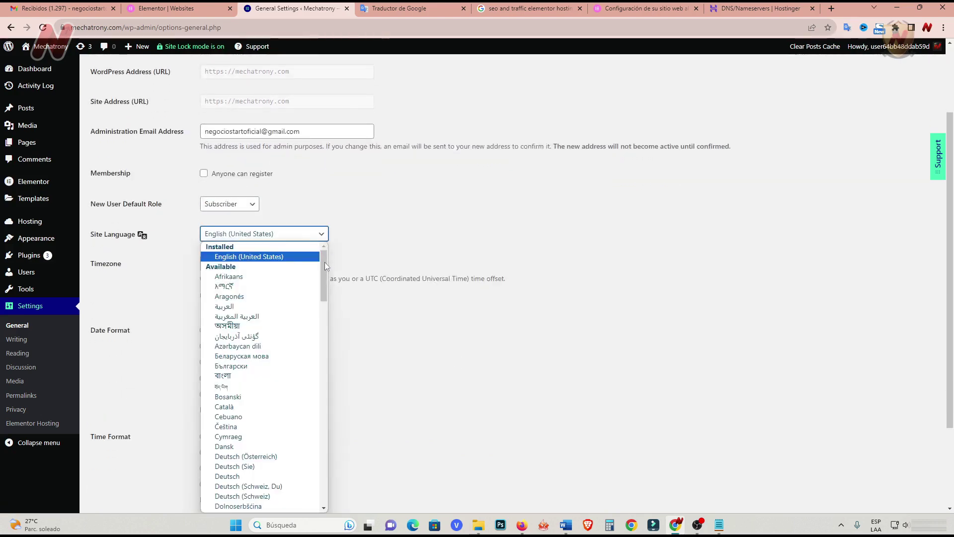
pyautogui.moveTo(325, 266); pyautogui.dragTo(323, 325)
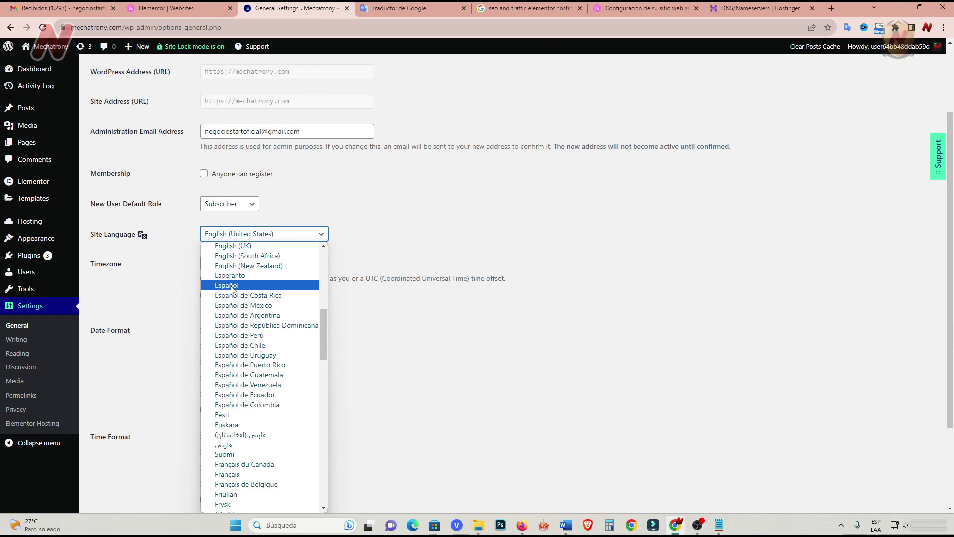
pyautogui.click(232, 288)
pyautogui.scroll(-3, 337, 351)
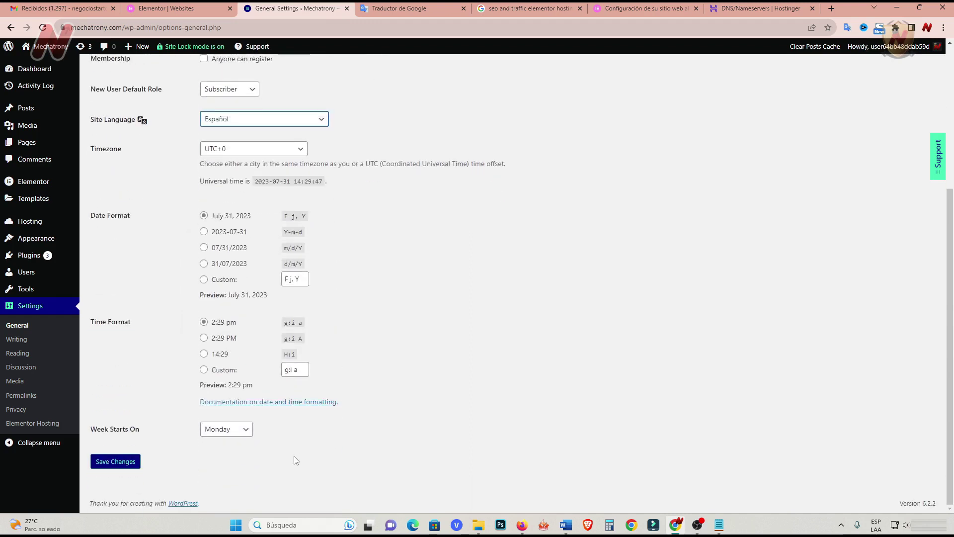
pyautogui.scroll(2, 296, 454)
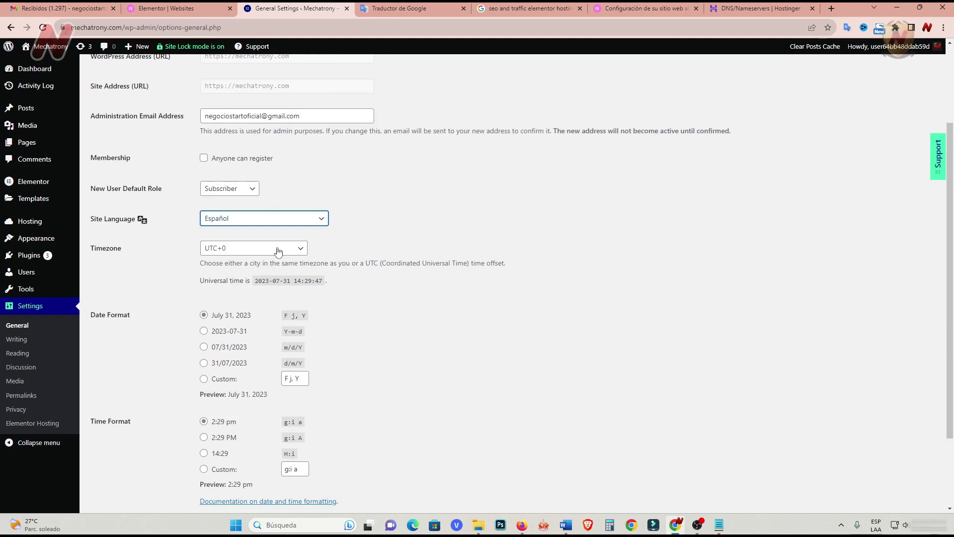
# Set the timezone to Guayaquil and the date format to d/m/Y.
pyautogui.click(303, 248)
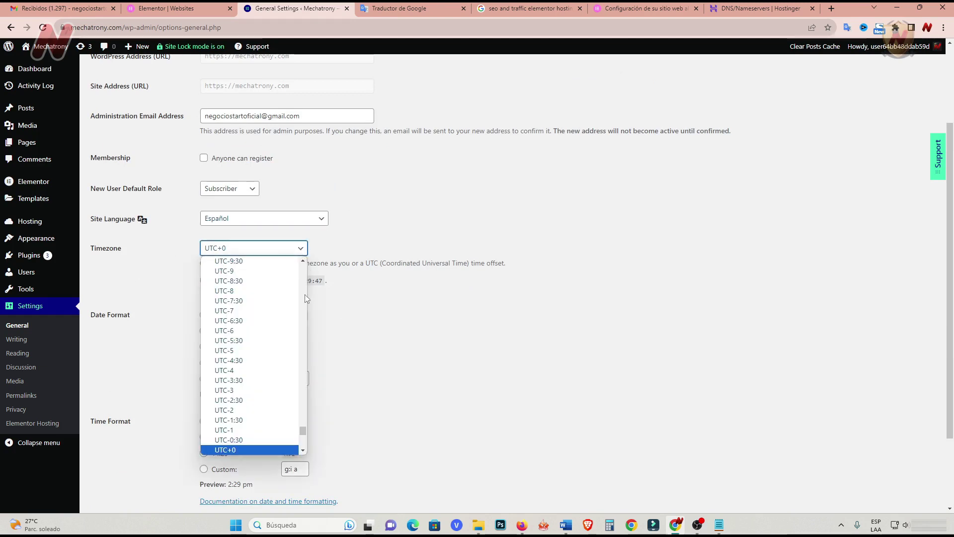
pyautogui.moveTo(306, 434); pyautogui.dragTo(303, 303)
pyautogui.click(251, 355)
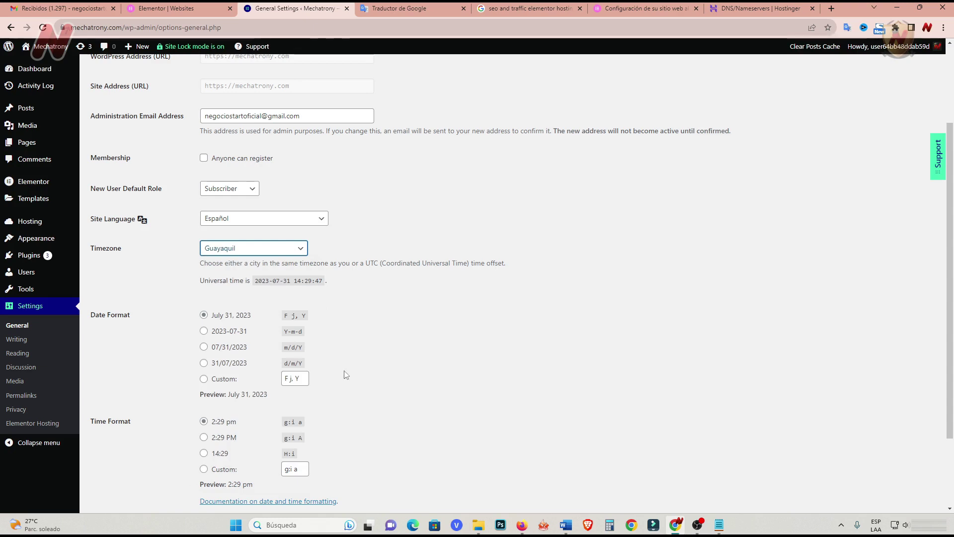
pyautogui.click(204, 363)
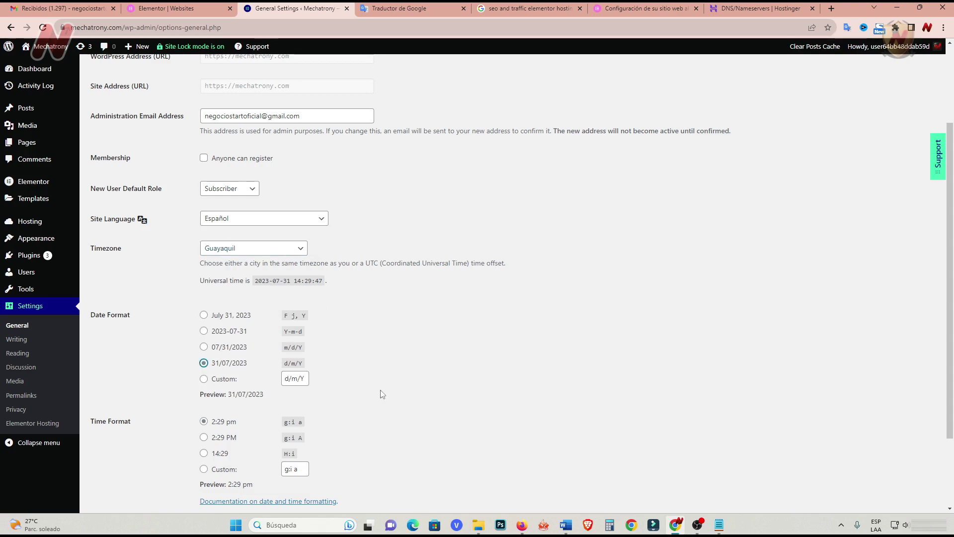
pyautogui.scroll(-2, 382, 392)
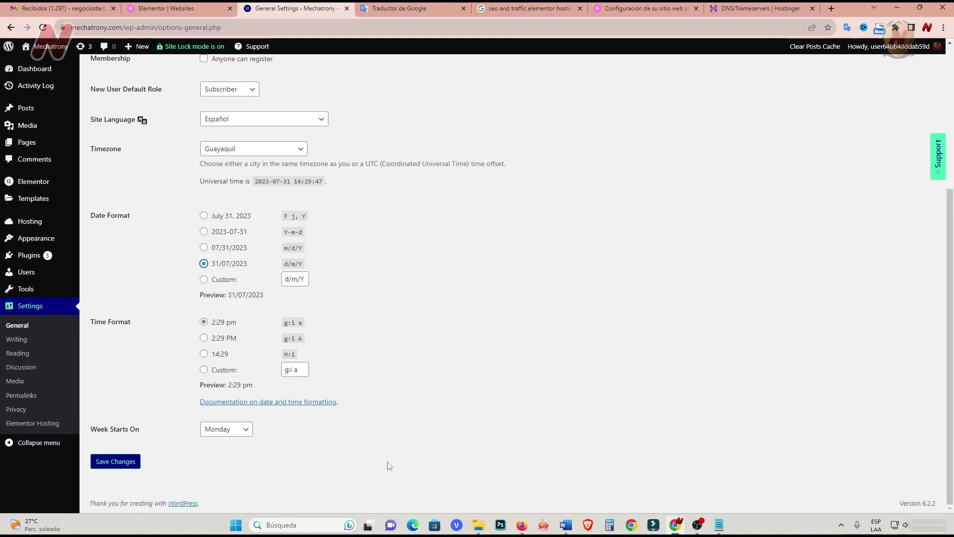
# Keep Monday as the week's first day and save the general settings.
pyautogui.click(244, 429)
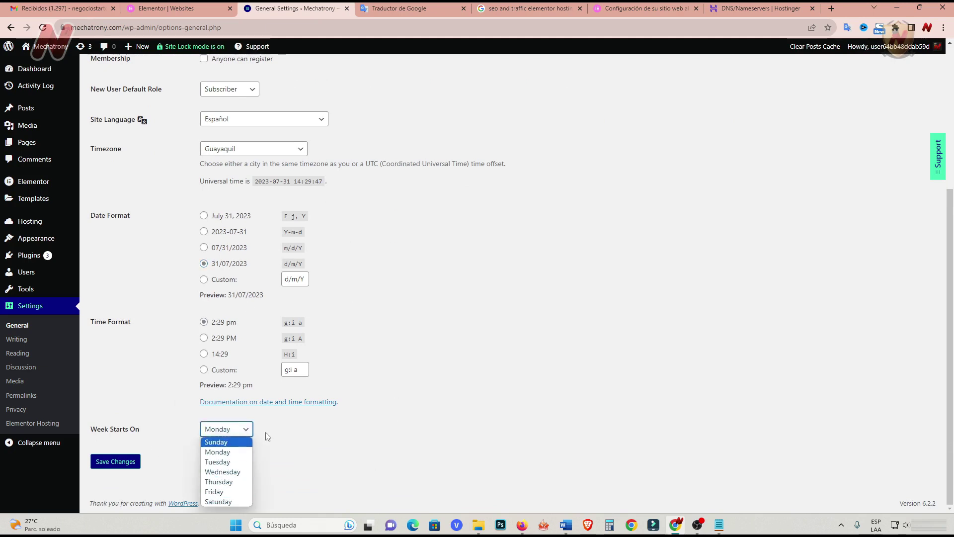
pyautogui.click(268, 436)
pyautogui.click(130, 462)
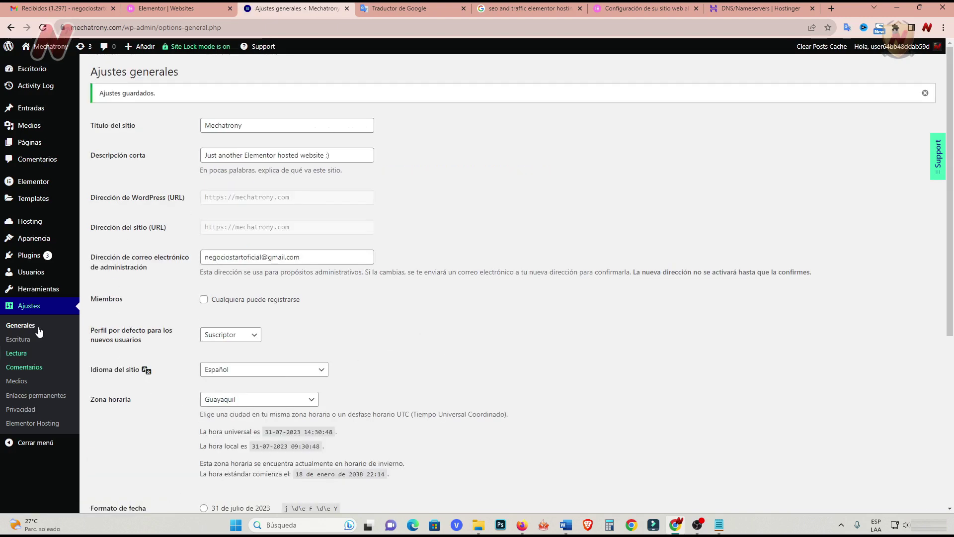
# Open the Updates page to see updates for Activity Log, Elementor and Elementor Pro.
pyautogui.moveTo(49, 72)
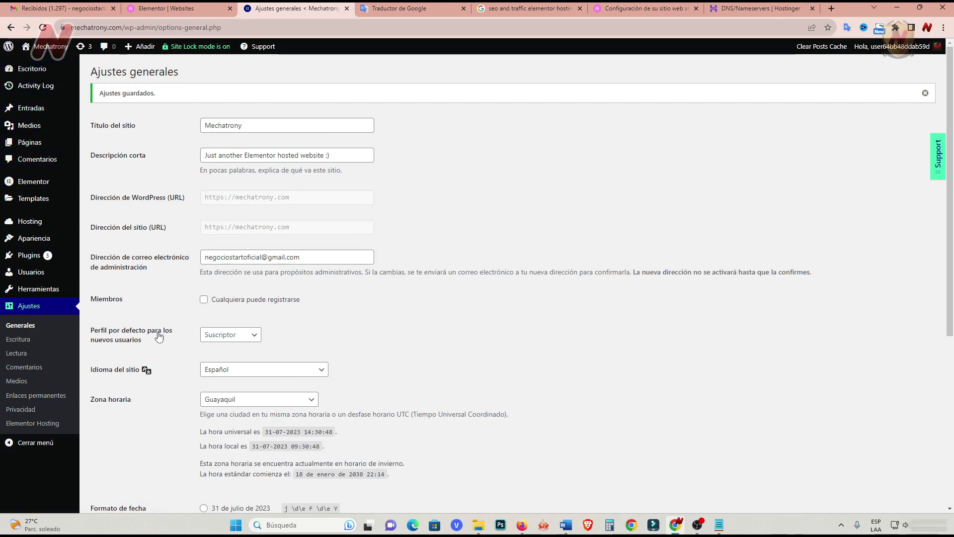
pyautogui.click(44, 70)
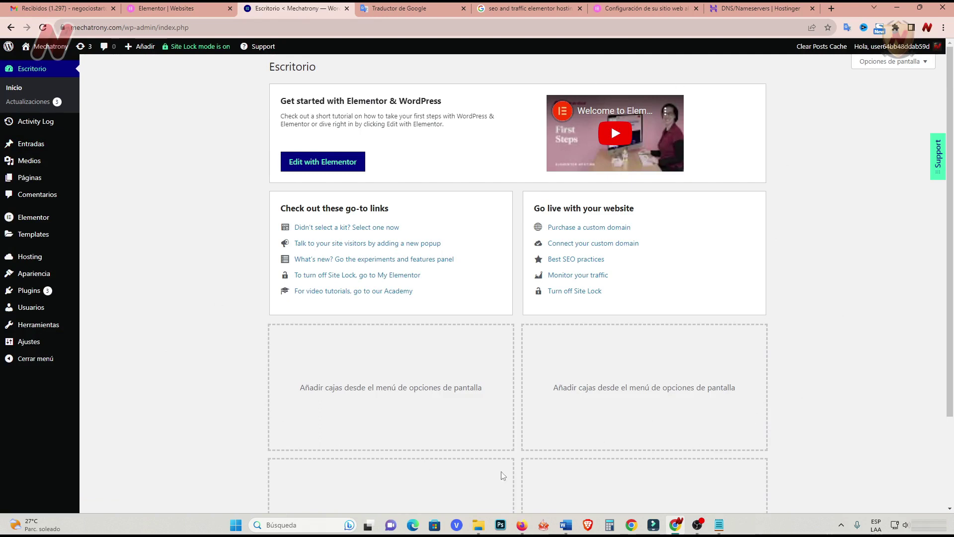
pyautogui.scroll(-2, 234, 405)
pyautogui.scroll(2, 234, 404)
pyautogui.click(33, 102)
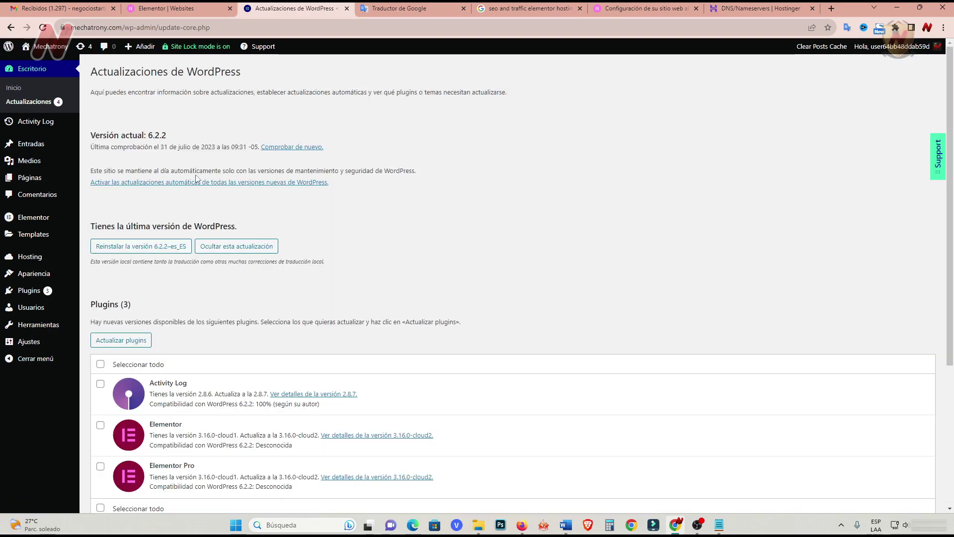
pyautogui.scroll(-3, 435, 309)
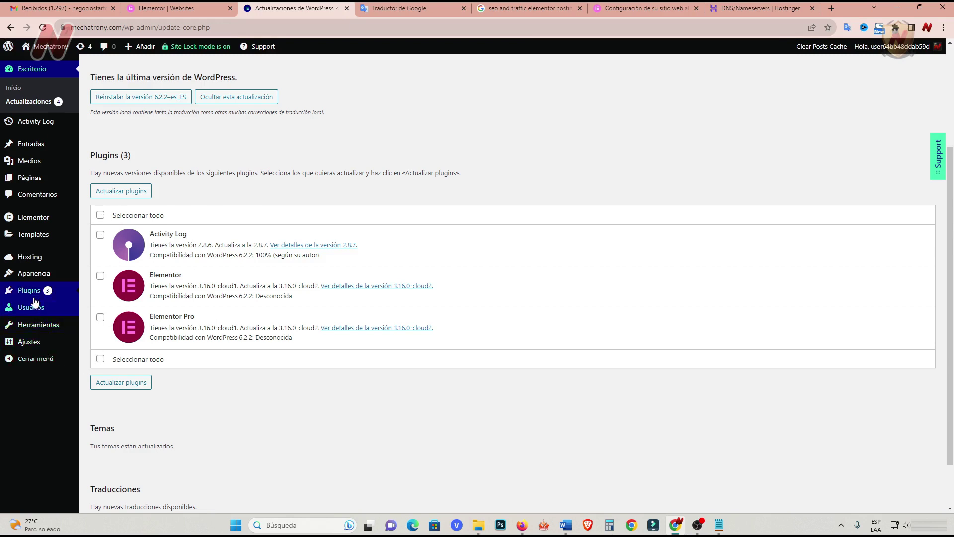
# Enable automatic updates for Activity Log, Elementor and Elementor Pro, then view the Updates page.
pyautogui.click(30, 292)
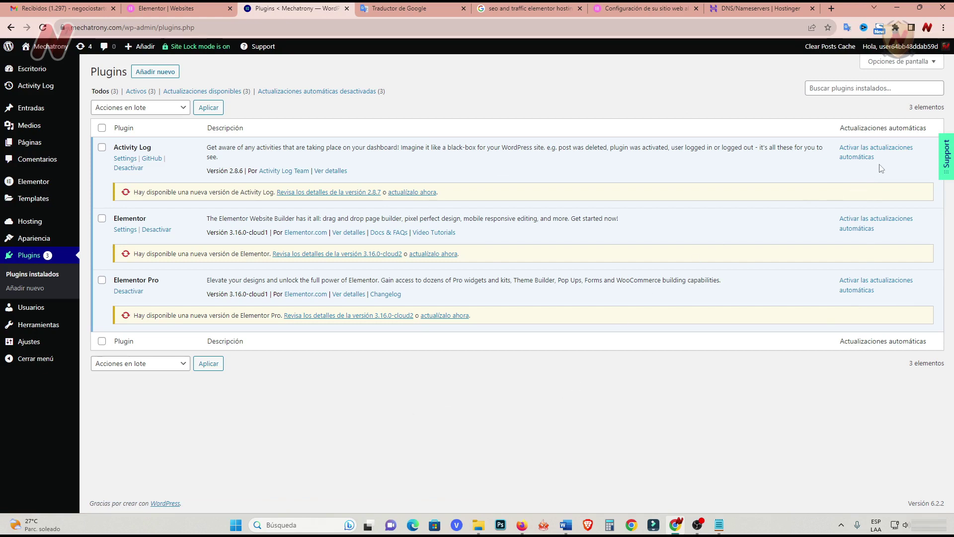
pyautogui.click(878, 148)
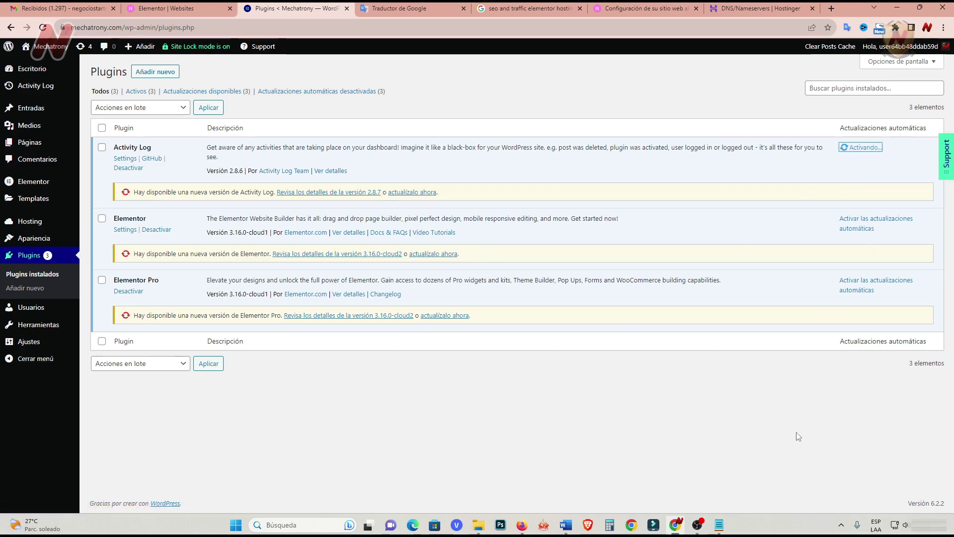
pyautogui.click(863, 232)
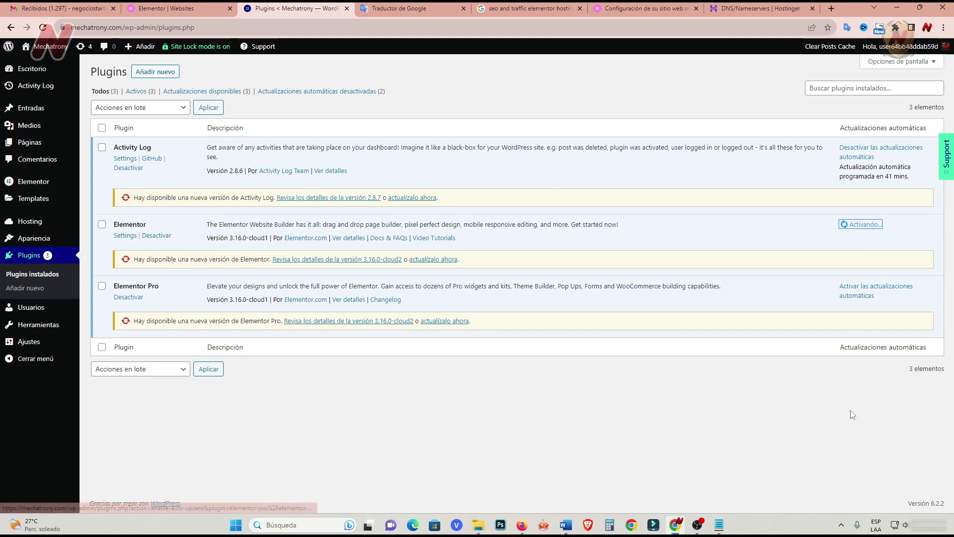
pyautogui.click(858, 312)
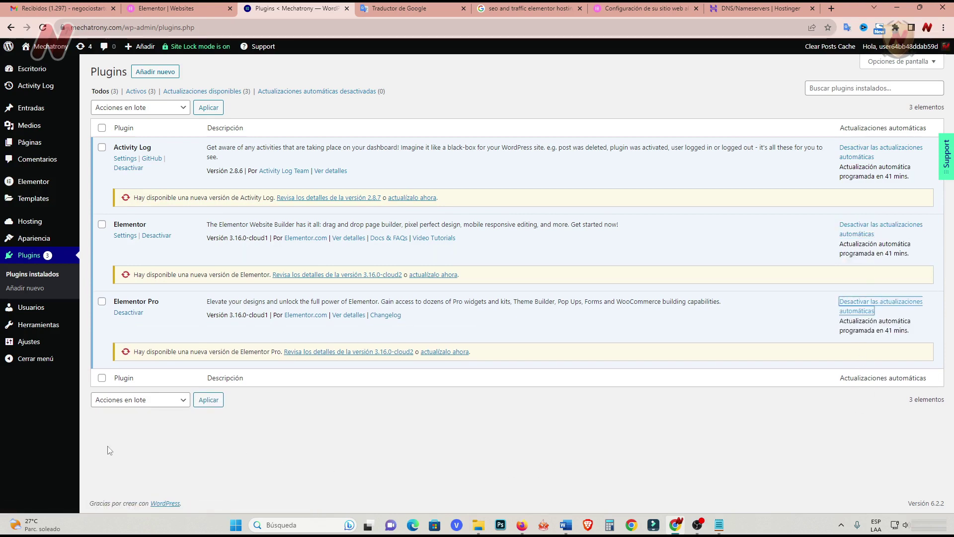
pyautogui.moveTo(32, 70)
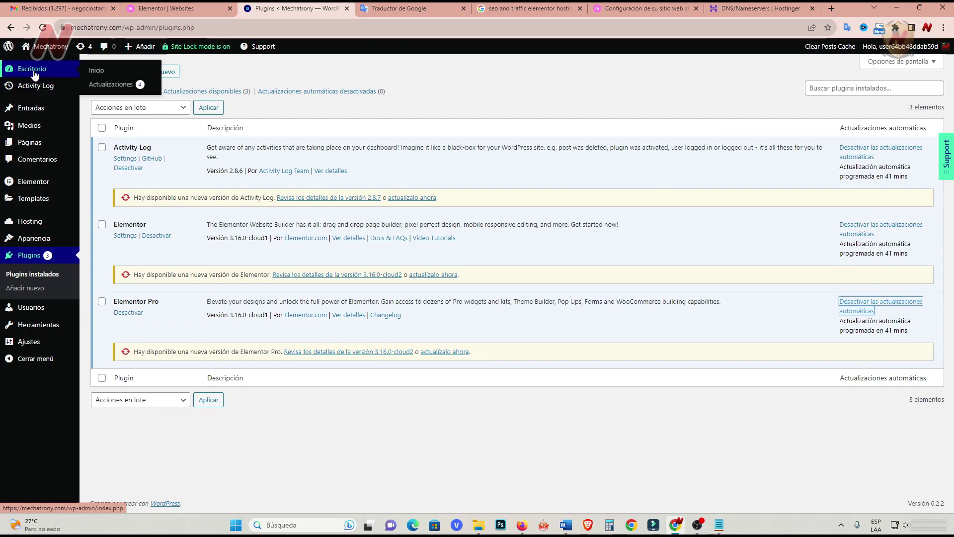
pyautogui.click(121, 84)
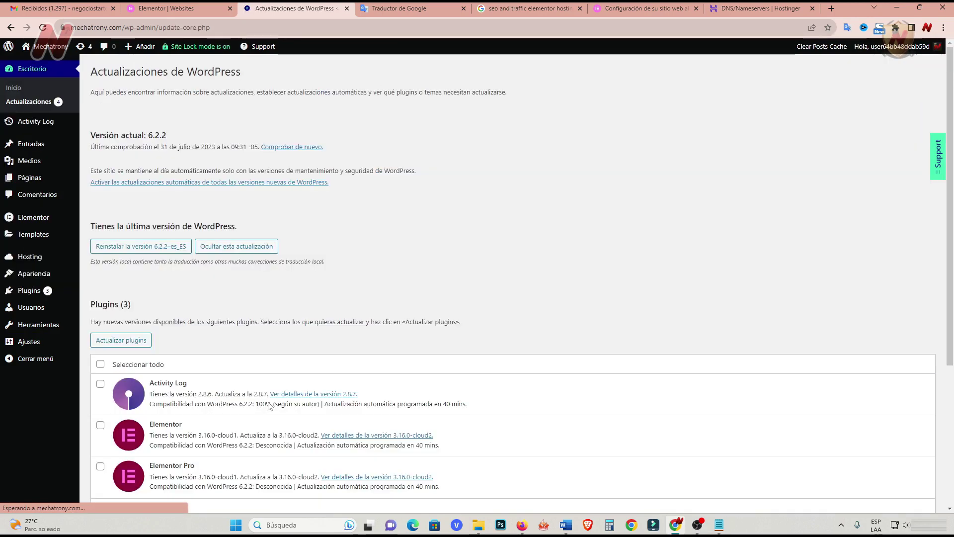
# Select all three plugins, update them, and open the Activity Log page.
pyautogui.scroll(-4, 271, 398)
pyautogui.scroll(3, 281, 381)
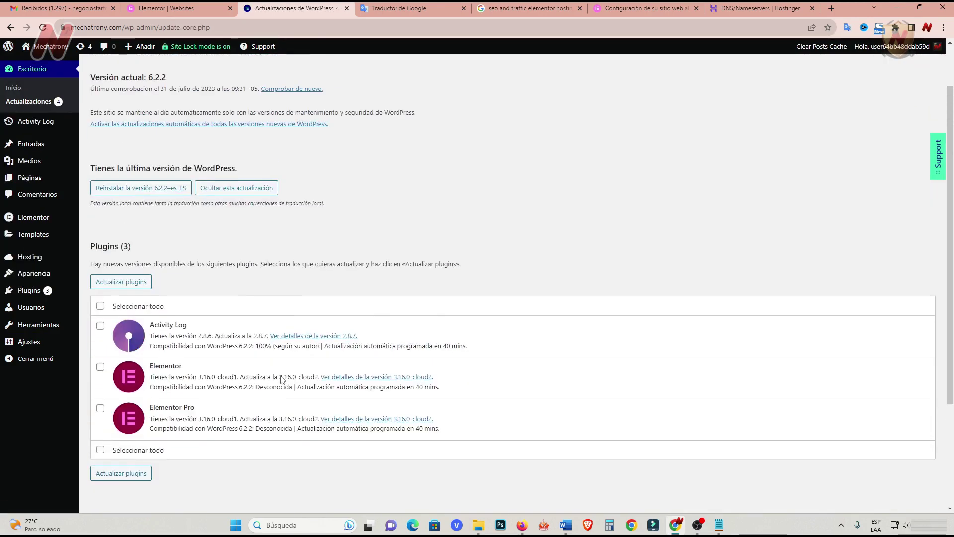
pyautogui.scroll(-1, 282, 381)
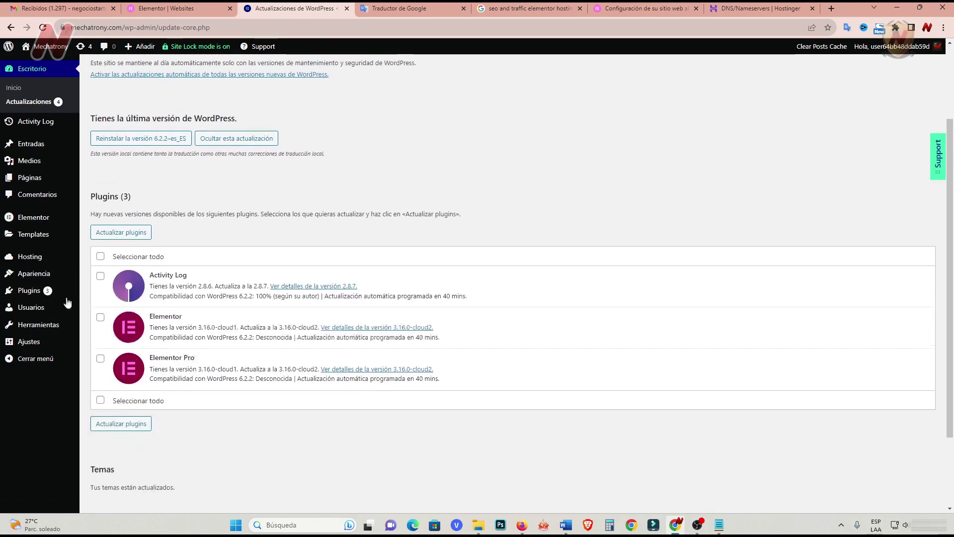
pyautogui.click(100, 257)
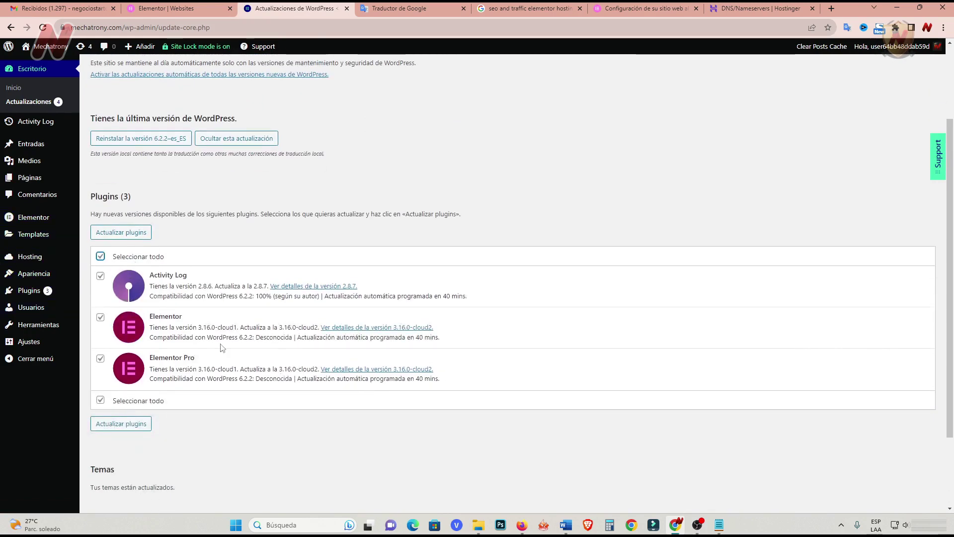
pyautogui.click(132, 234)
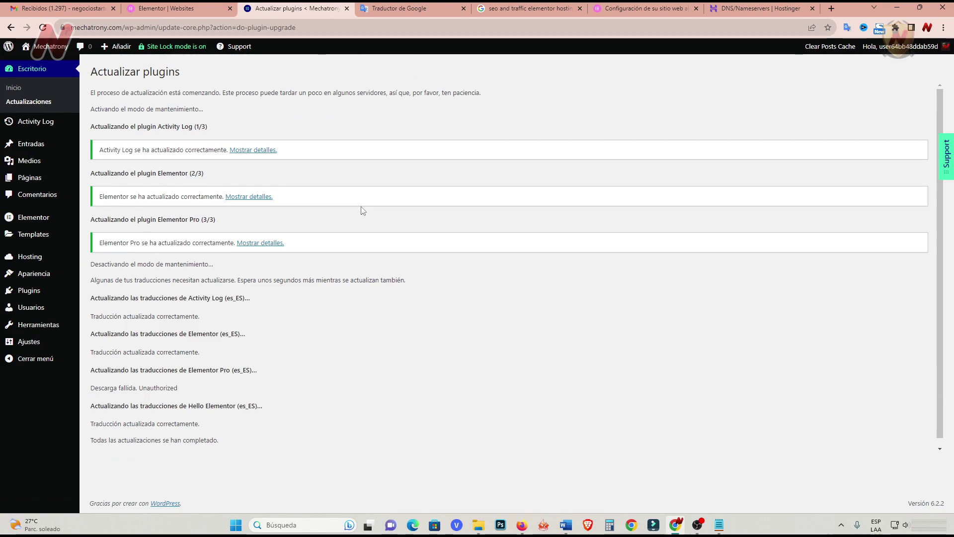
pyautogui.click(36, 124)
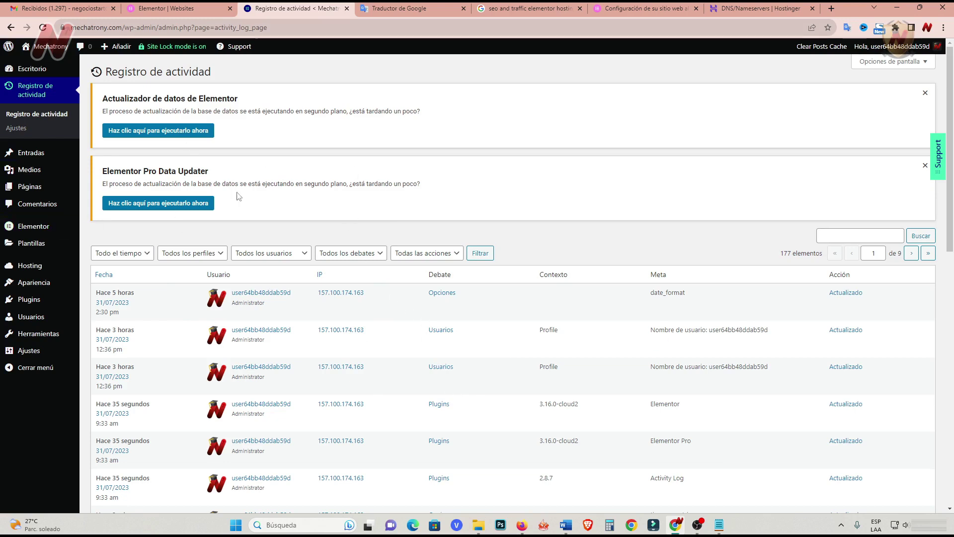
# Browse Entradas, Medios and Páginas, ending on Comentarios with two sample comments.
pyautogui.click(30, 153)
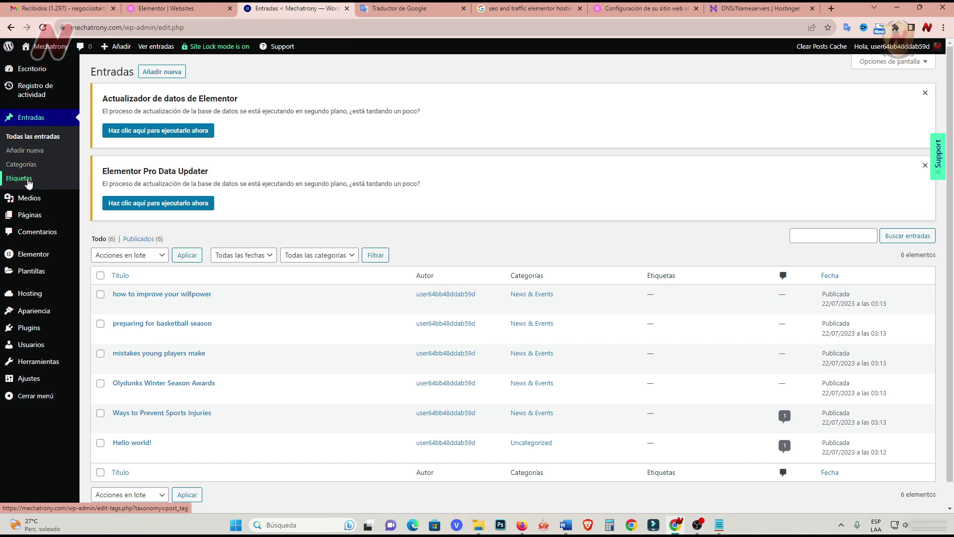
pyautogui.click(37, 203)
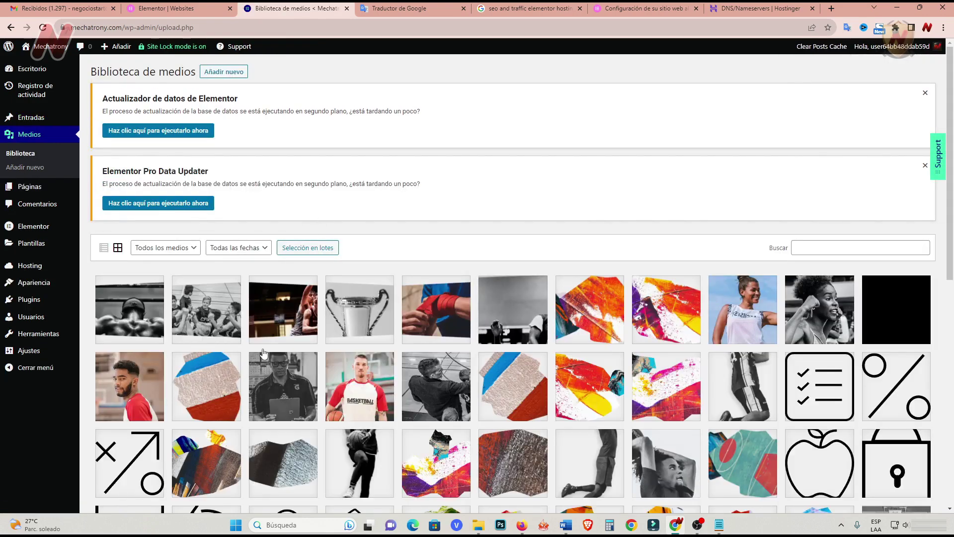
pyautogui.scroll(-6, 259, 353)
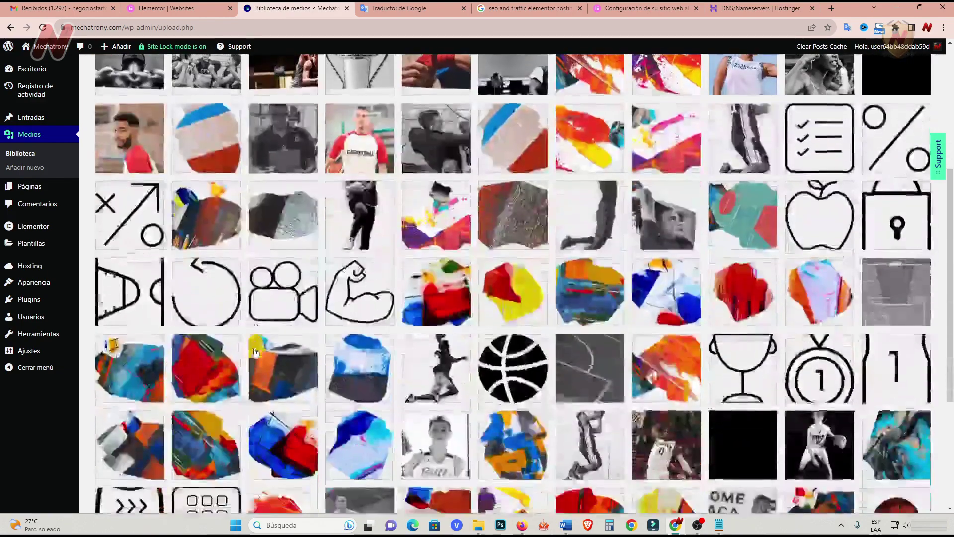
pyautogui.scroll(-3, 255, 353)
pyautogui.scroll(9, 254, 350)
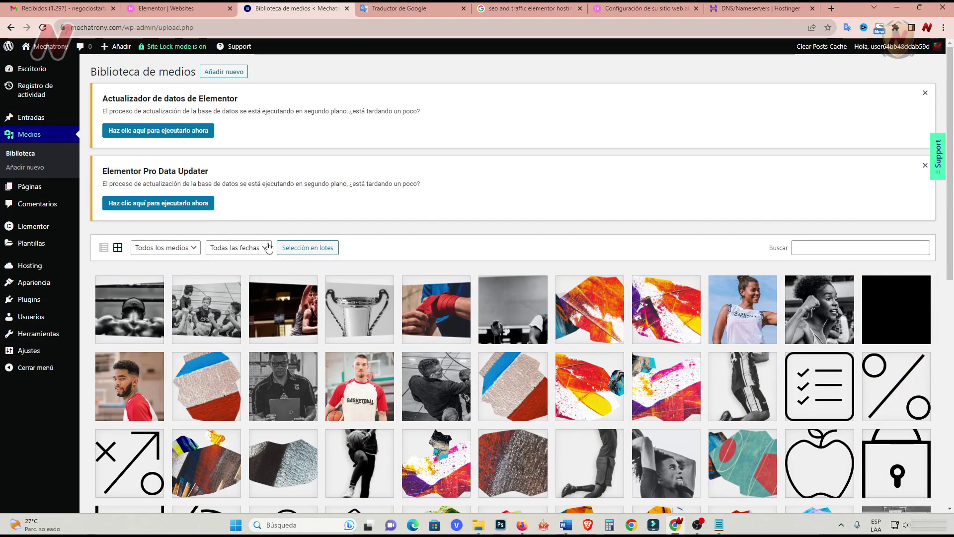
pyautogui.click(31, 188)
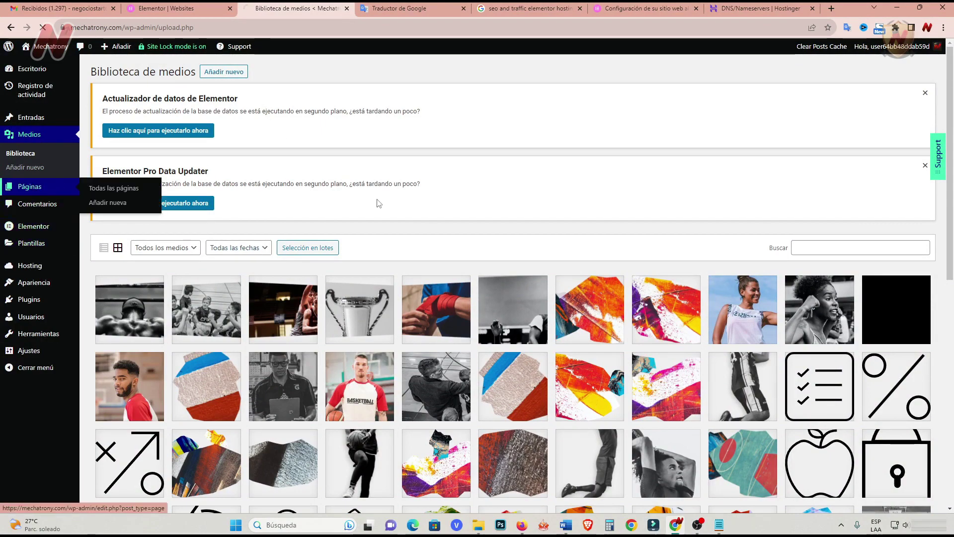
pyautogui.scroll(-2, 311, 342)
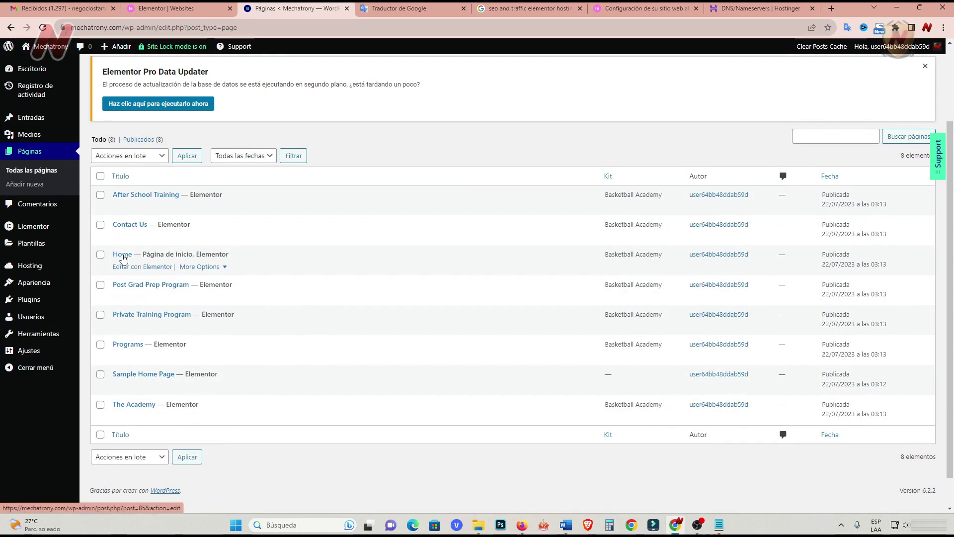
pyautogui.scroll(2, 357, 285)
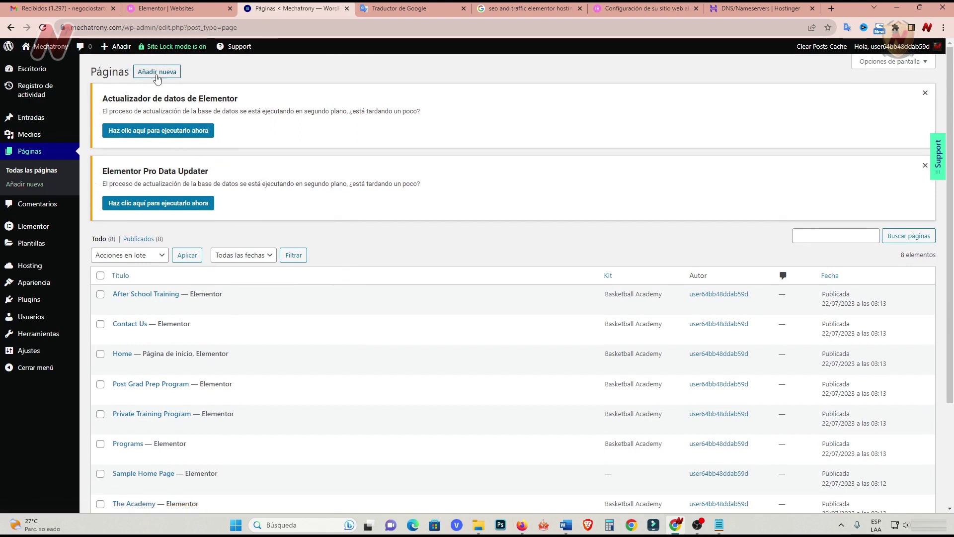
pyautogui.click(49, 211)
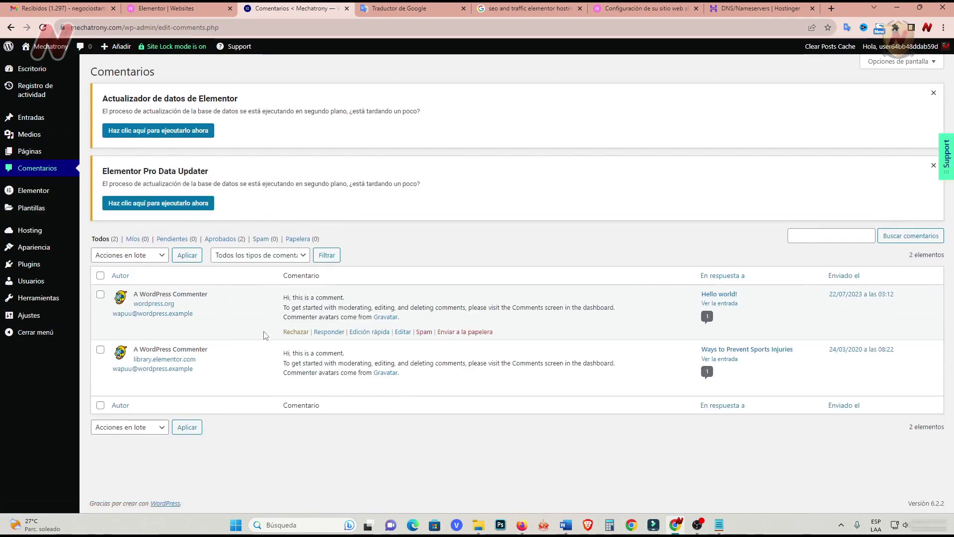
# Move both sample comments to the trash with the bulk action.
pyautogui.click(101, 276)
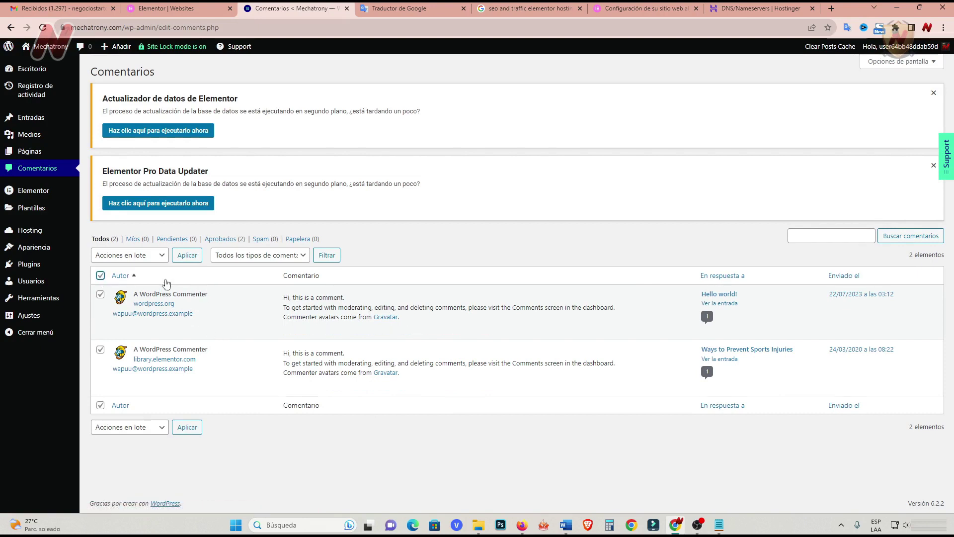
pyautogui.click(161, 260)
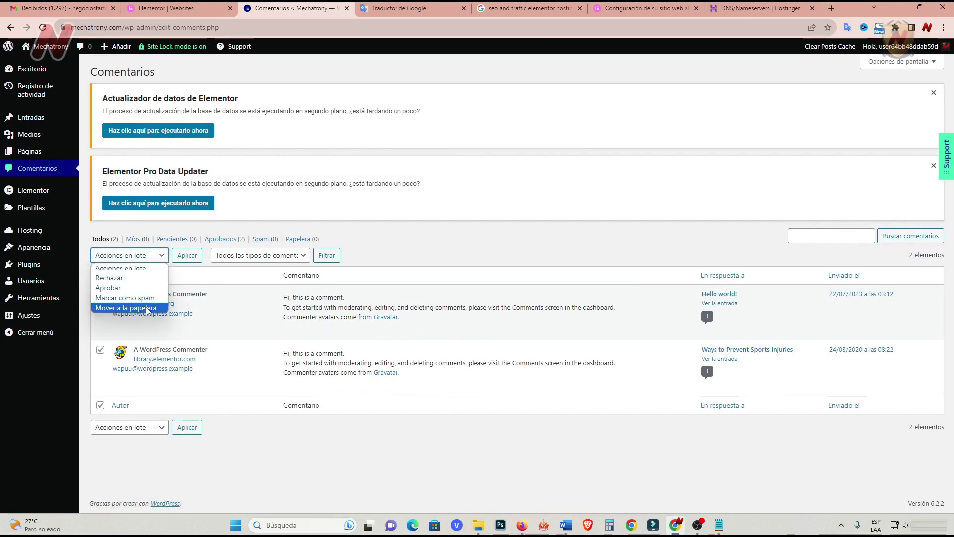
pyautogui.click(107, 307)
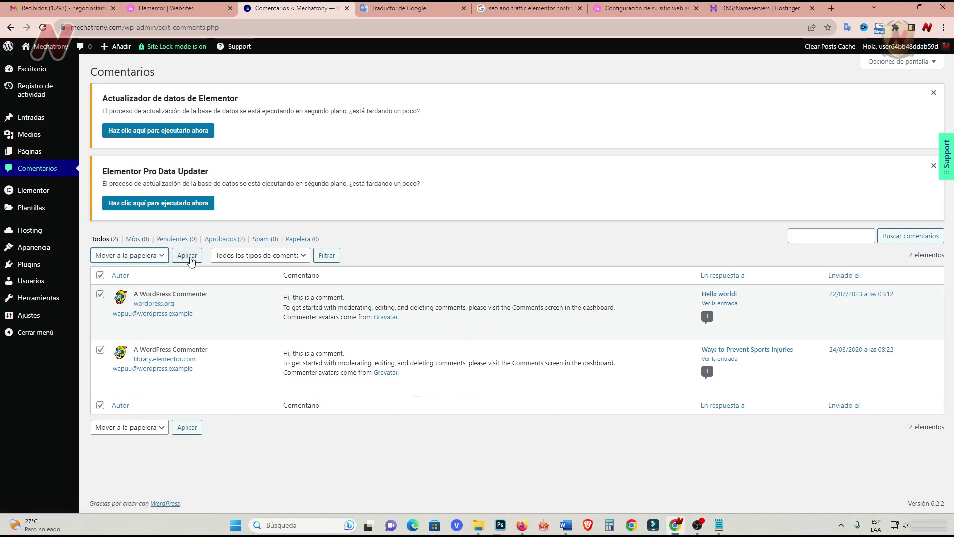
pyautogui.click(187, 255)
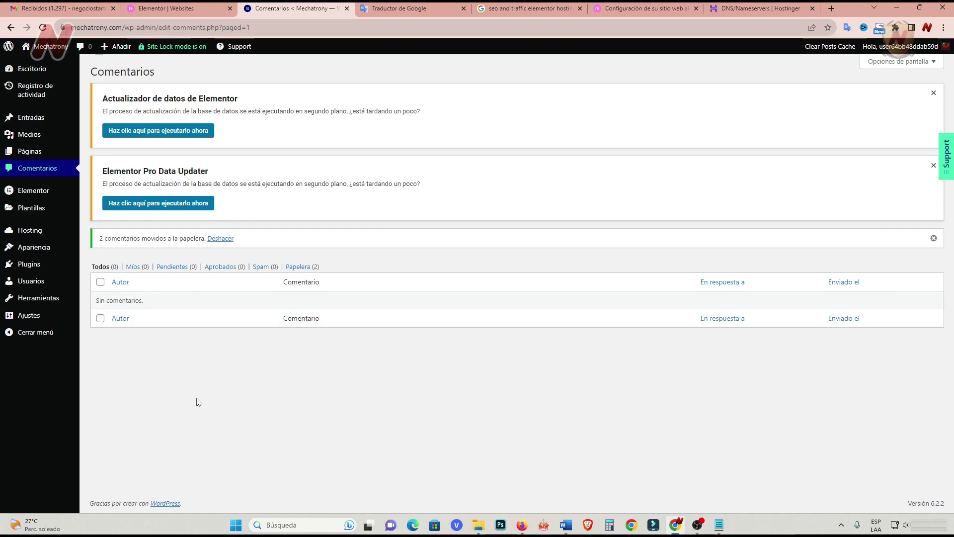
# Permanently delete both comments from the comments trash.
pyautogui.click(299, 268)
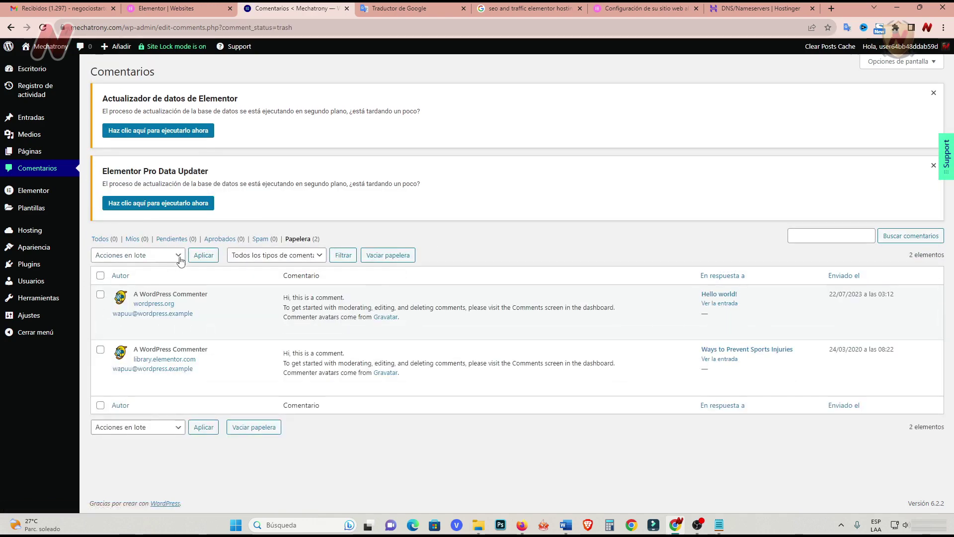
pyautogui.click(179, 257)
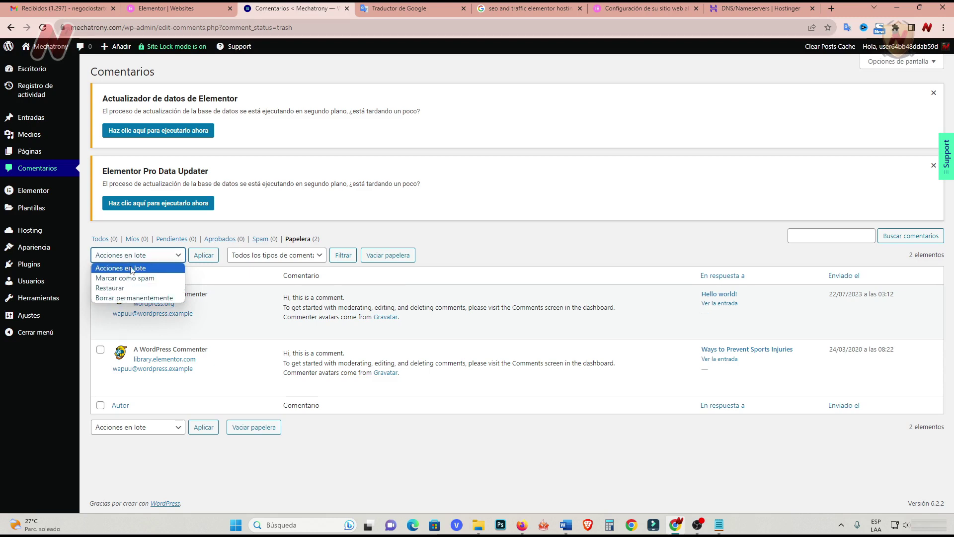
pyautogui.click(144, 298)
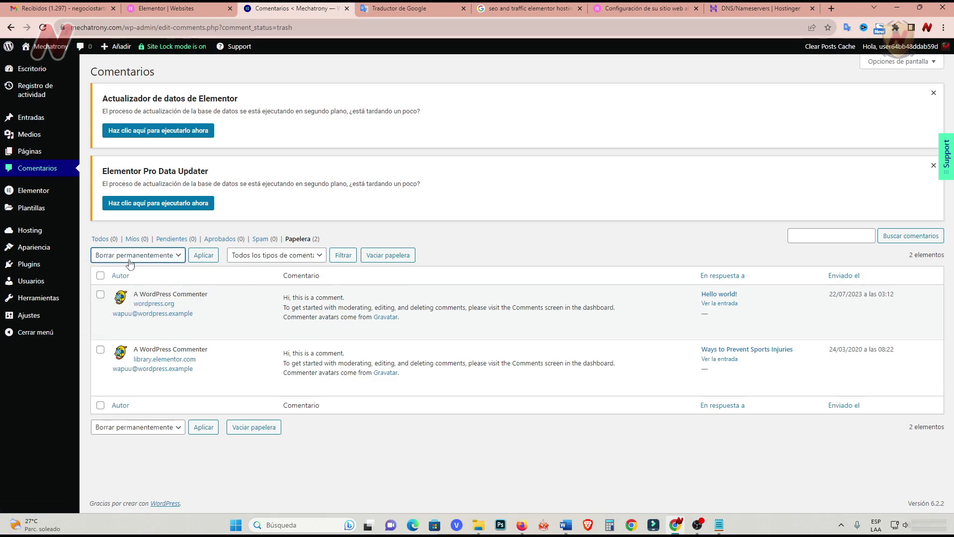
pyautogui.click(101, 276)
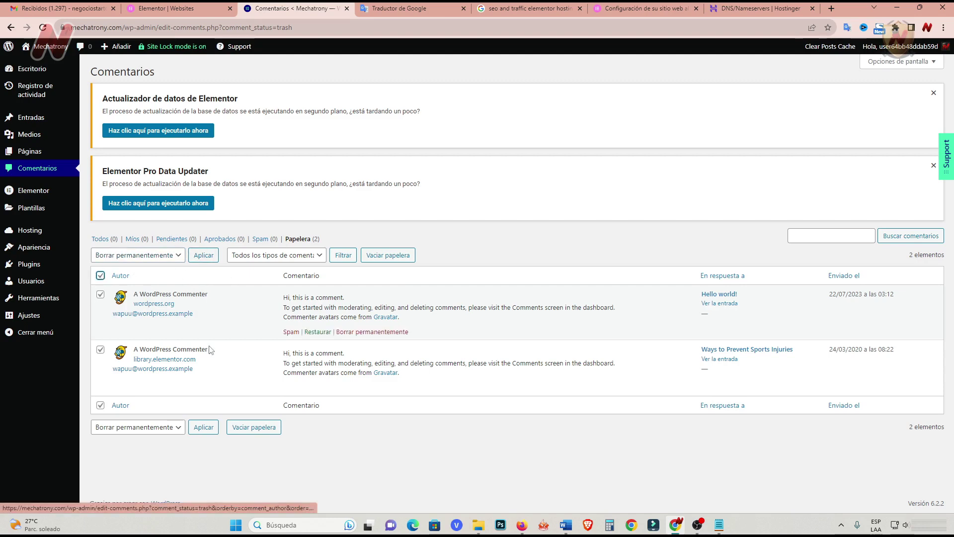
pyautogui.click(203, 255)
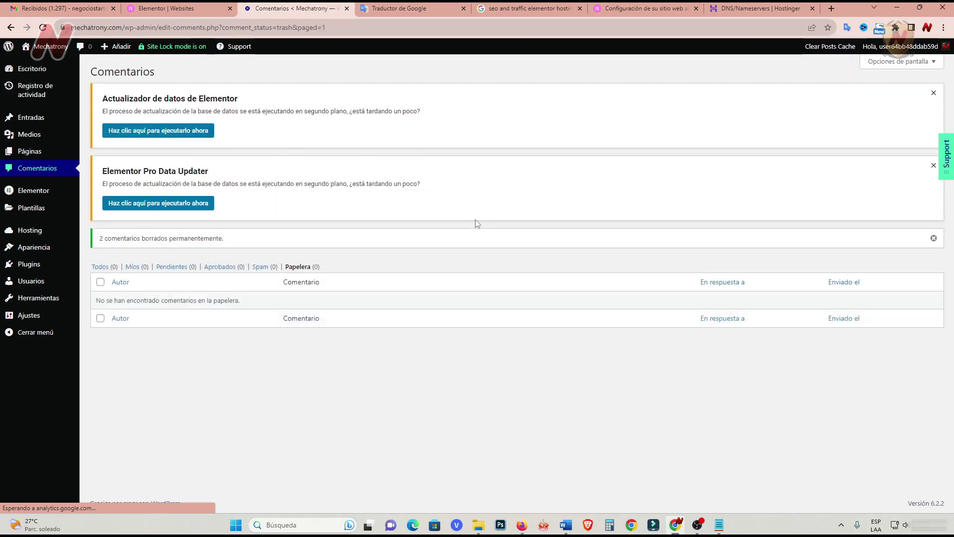
# Check Hosting settings, close the Elementor Websites tab, and open Themes showing Hello Elementor 2.8.1.
pyautogui.moveTo(29, 188)
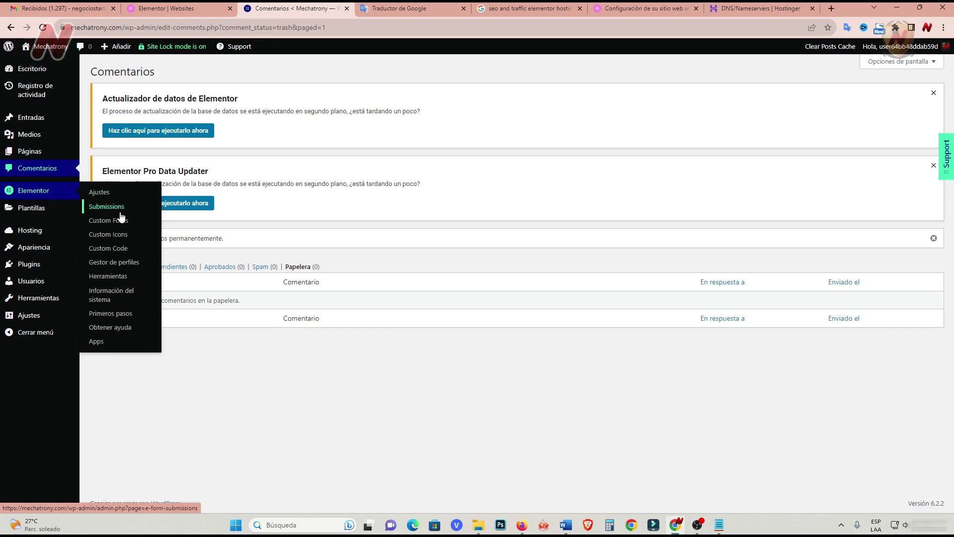
pyautogui.moveTo(30, 213)
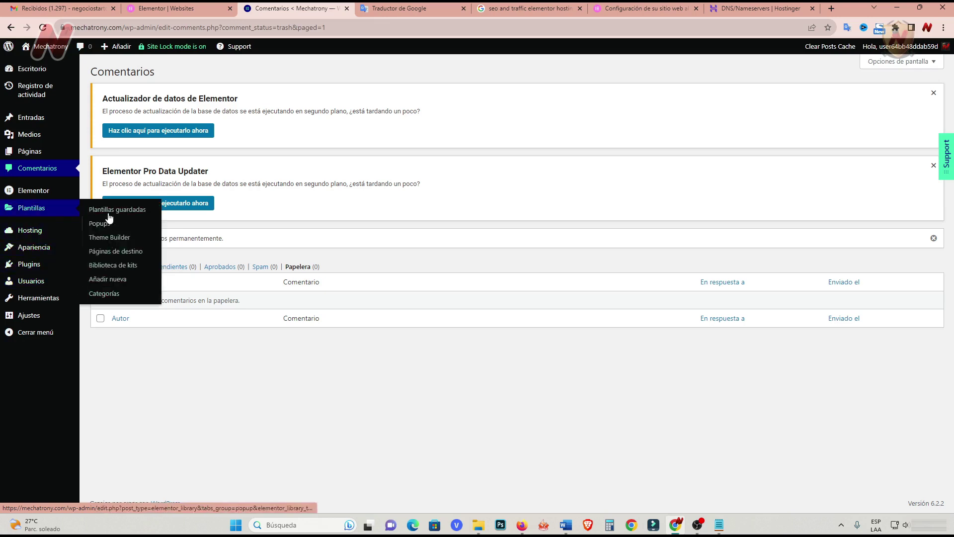
pyautogui.moveTo(36, 230)
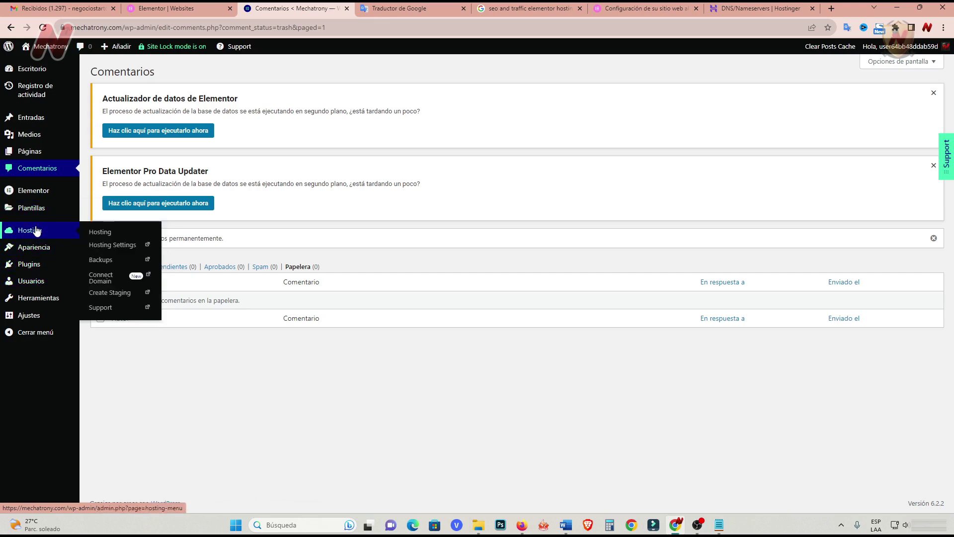
pyautogui.click(37, 230)
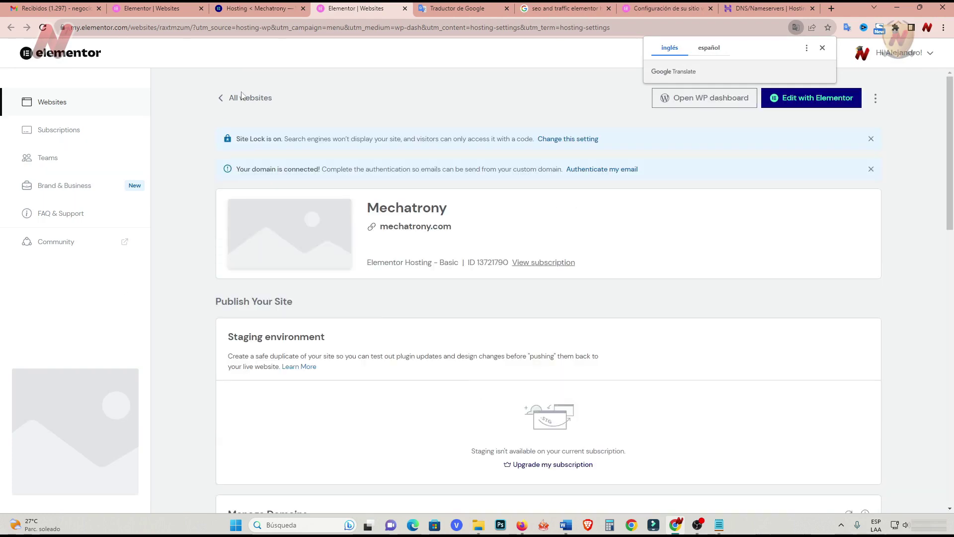
pyautogui.click(405, 8)
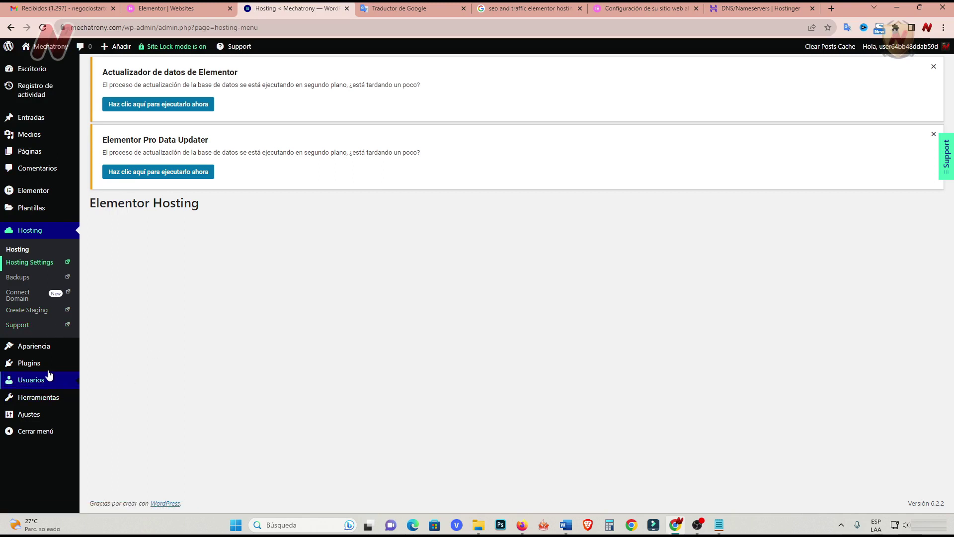
pyautogui.moveTo(44, 352)
pyautogui.click(99, 347)
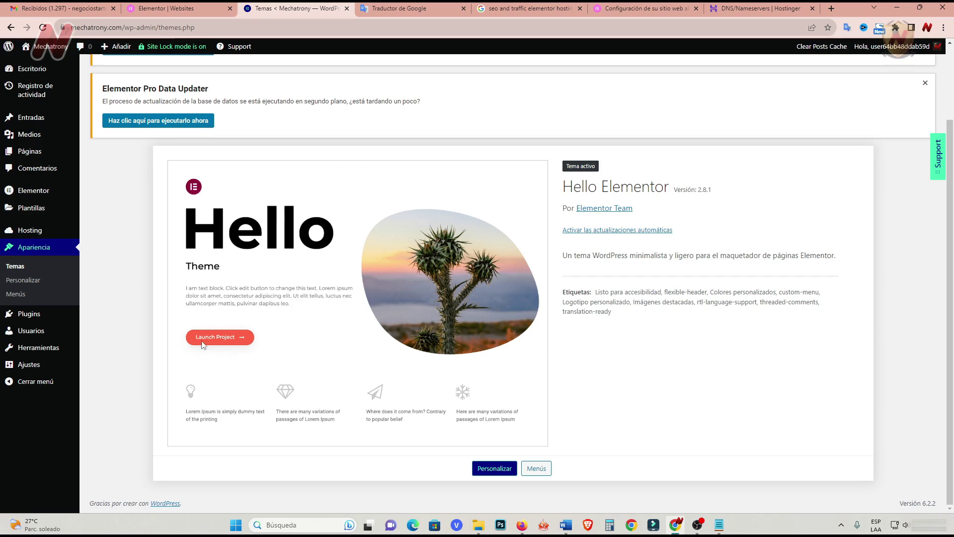
# Open the Customizer's site identity section, then bring up Keyword Tool results for 'mecatronica'.
pyautogui.click(24, 281)
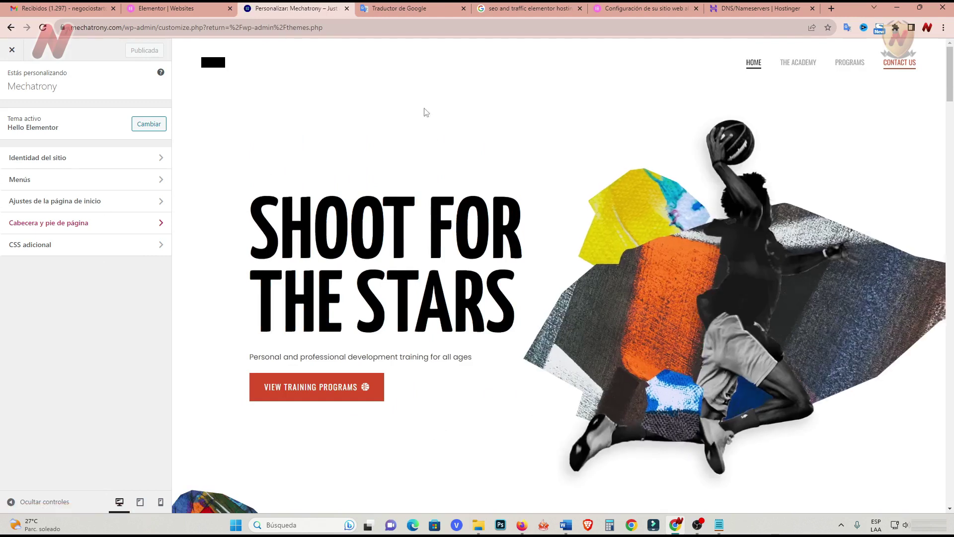
pyautogui.click(160, 162)
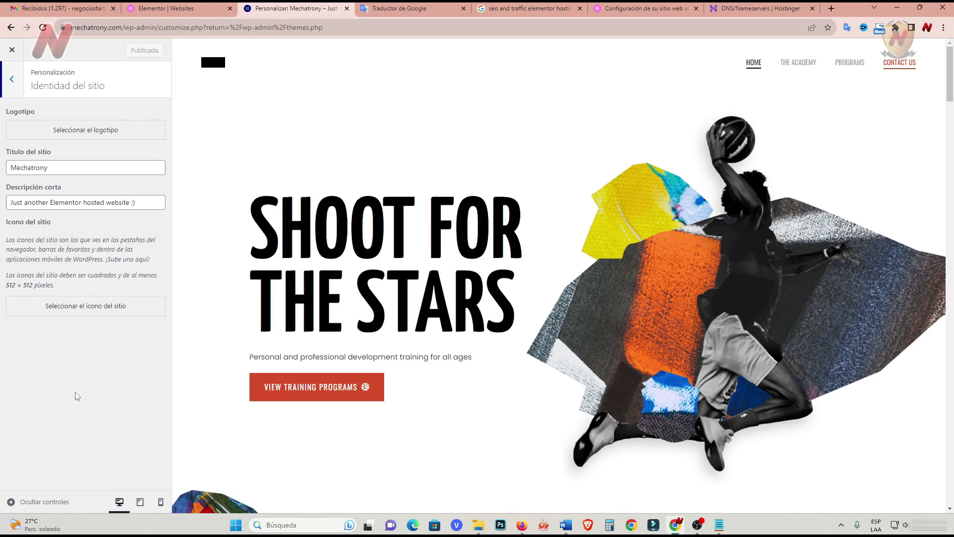
pyautogui.click(523, 527)
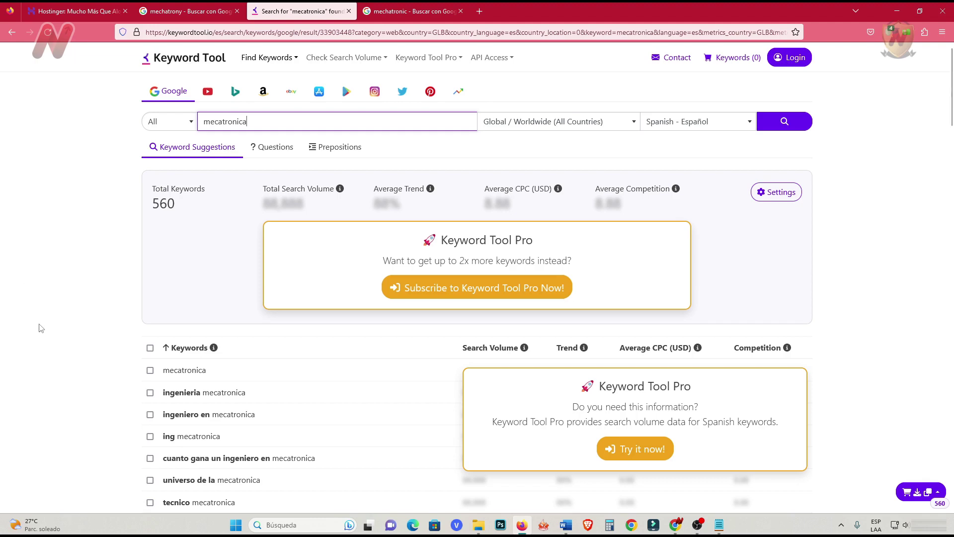
# Copy 'universo de la mecatronica' from Keyword Tool and paste it as the WordPress site title.
pyautogui.scroll(-4, 41, 328)
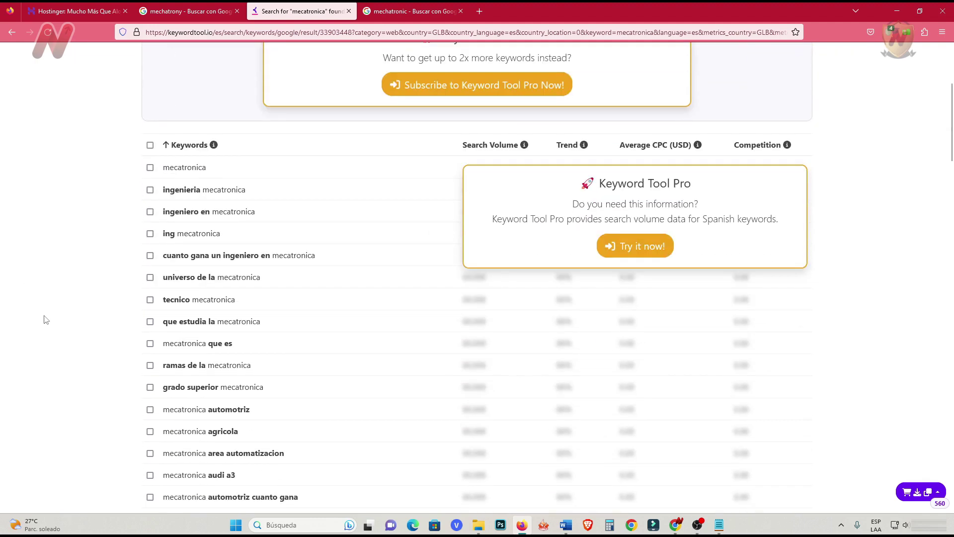
pyautogui.scroll(-2, 61, 297)
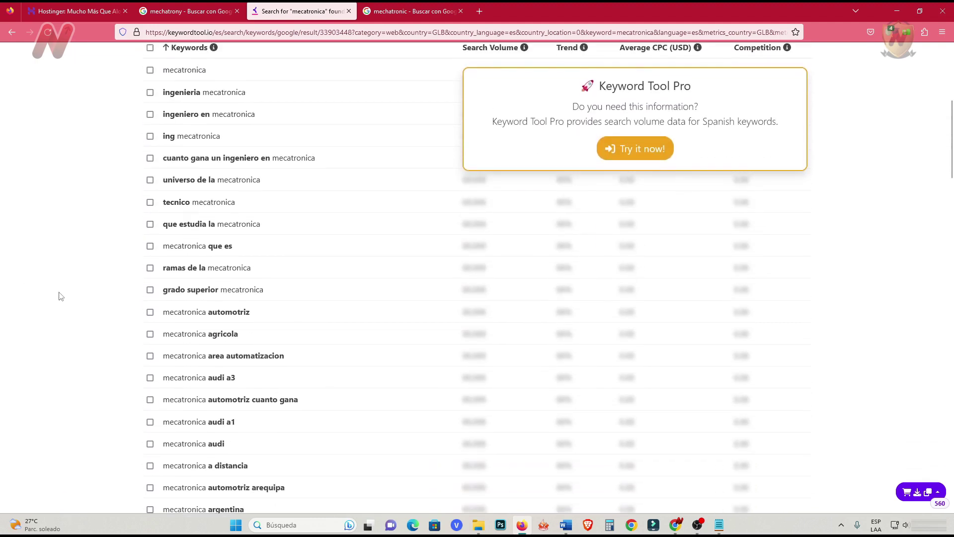
pyautogui.scroll(1, 59, 295)
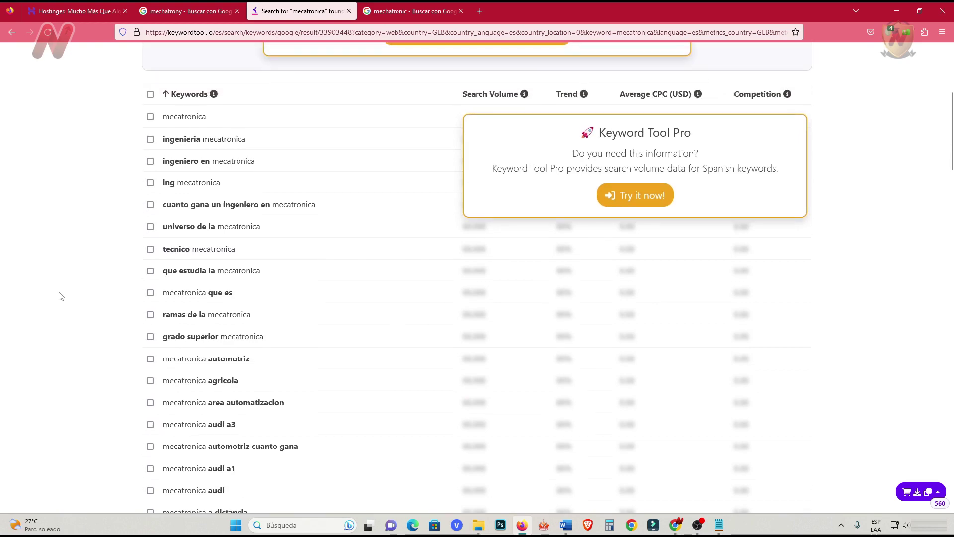
pyautogui.scroll(-2, 57, 294)
pyautogui.scroll(2, 58, 295)
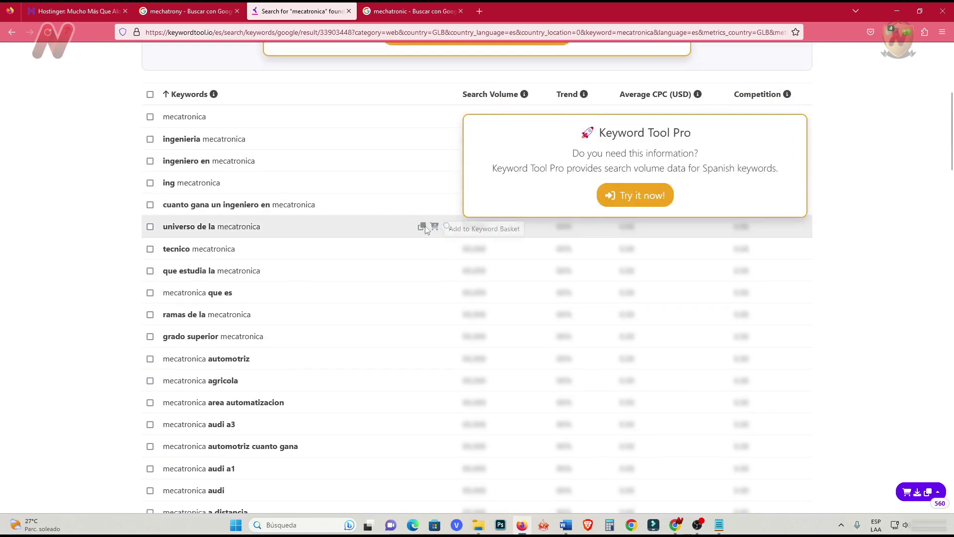
pyautogui.click(423, 226)
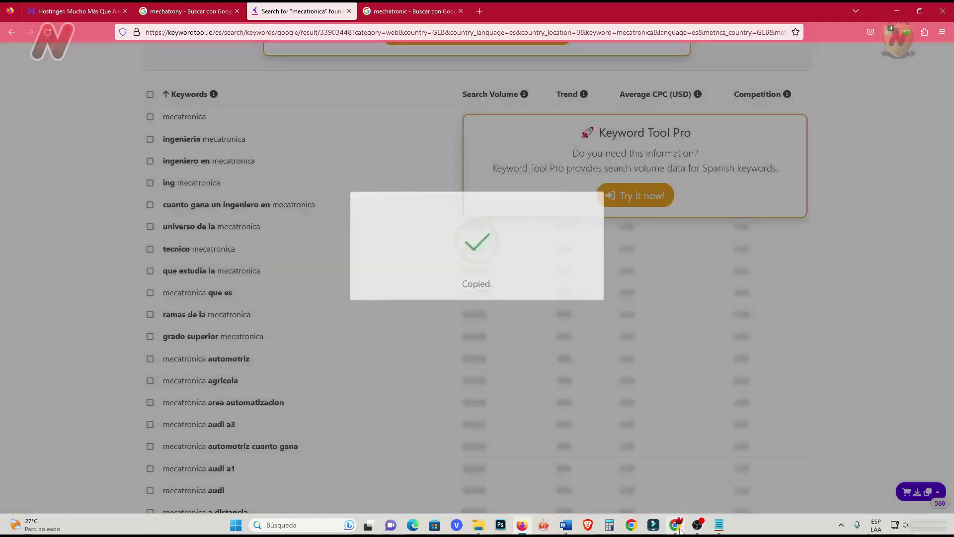
pyautogui.click(676, 525)
pyautogui.hotkey('ctrl', 'v')
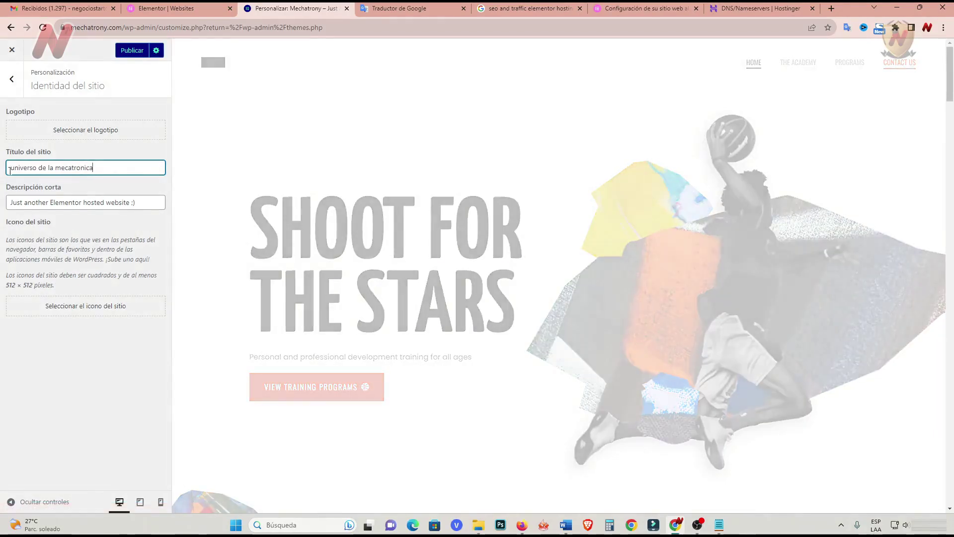
# Change the title to 'Mechatrony | Un universo de mecatronica' and tagline to 'Todo sobre mecatrónica'.
pyautogui.write('Un')
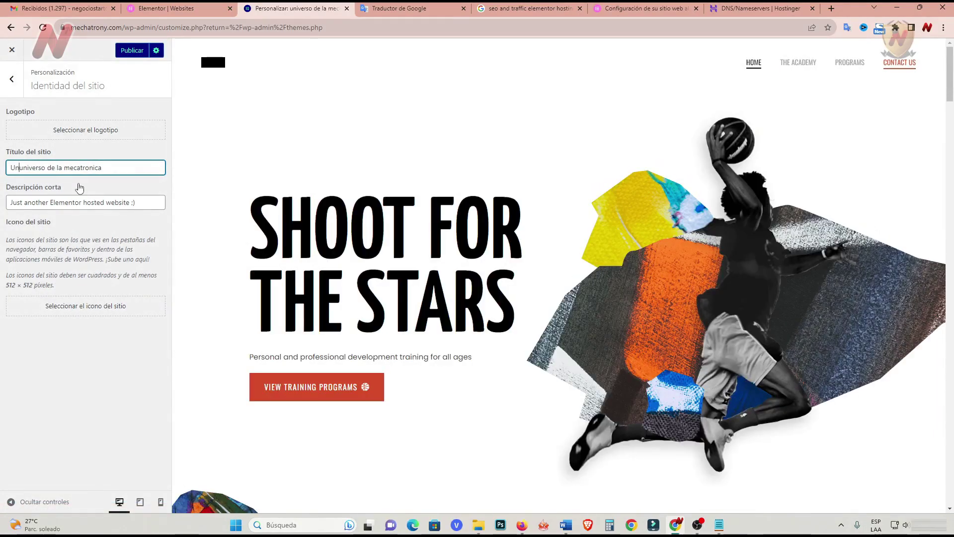
pyautogui.doubleClick(62, 168)
pyautogui.press('BackSpace')
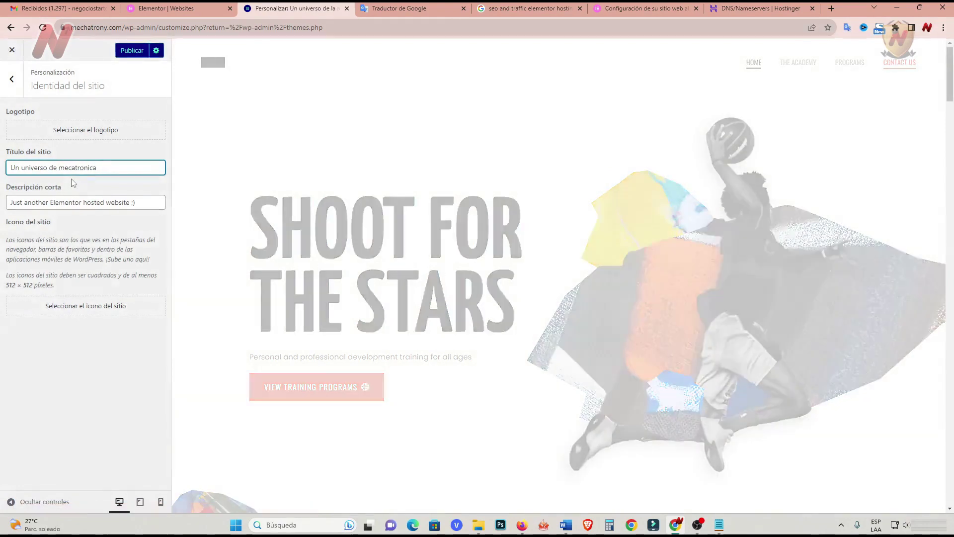
pyautogui.write('Mechatrony |')
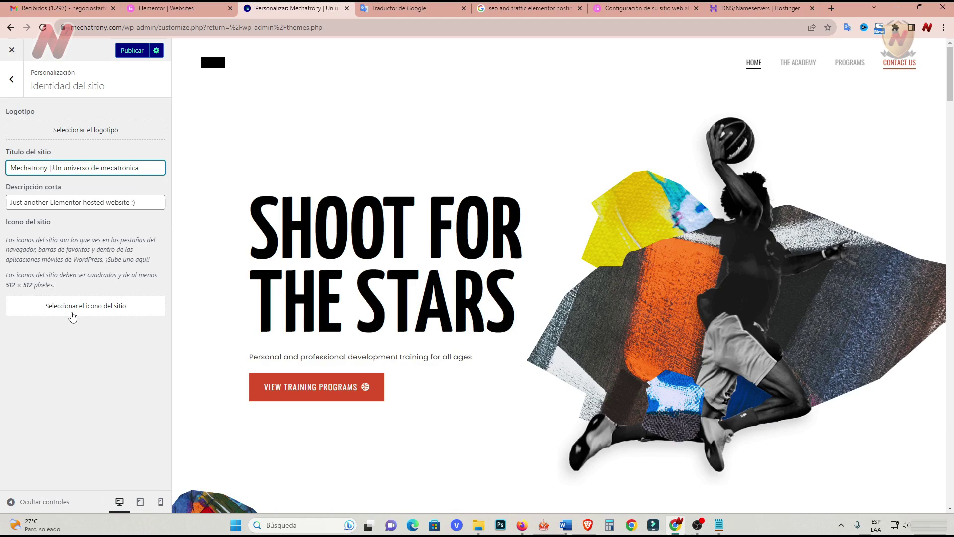
pyautogui.moveTo(150, 203); pyautogui.dragTo(3, 192)
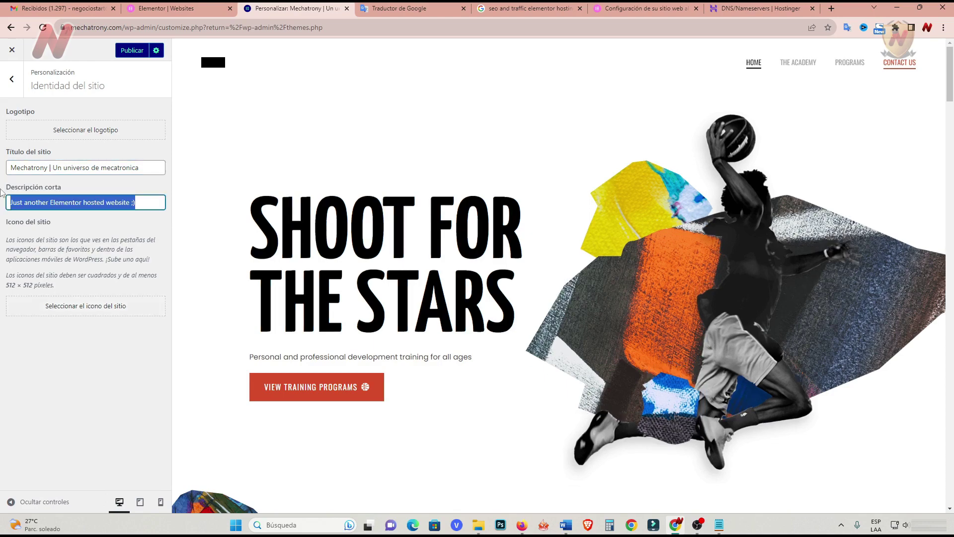
pyautogui.hotkey('ctrl', 'v')
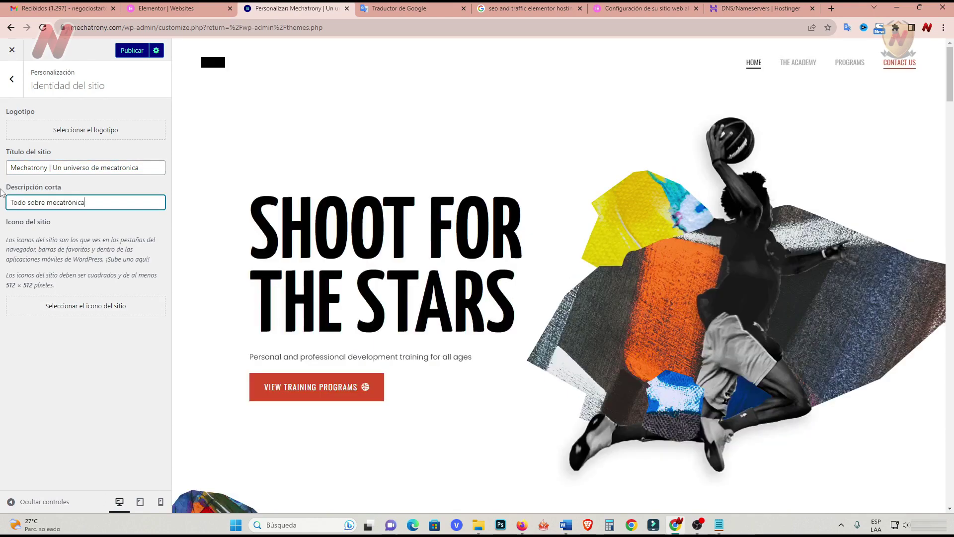
# Start choosing a site logo and bring up the Mechatrony logo design in Canva.
pyautogui.click(127, 169)
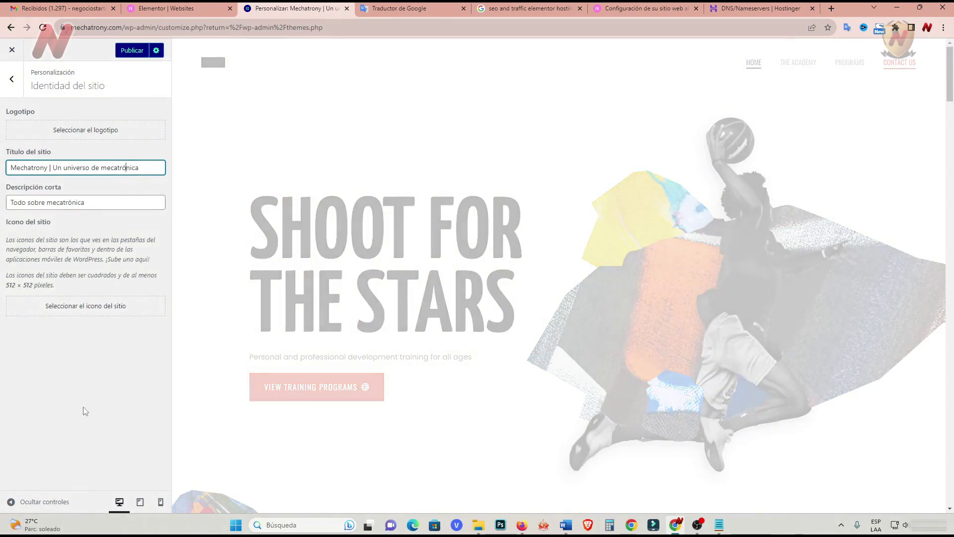
pyautogui.click(101, 135)
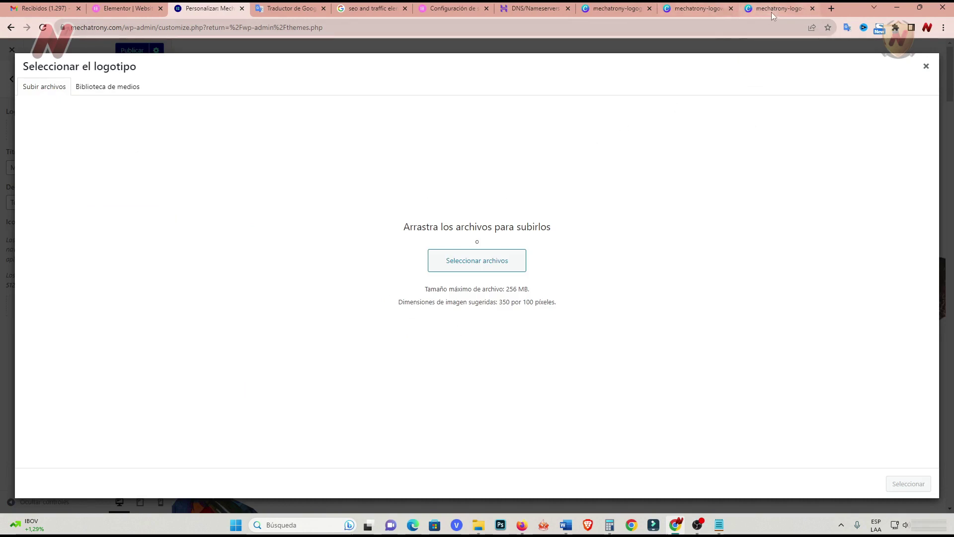
pyautogui.click(636, 11)
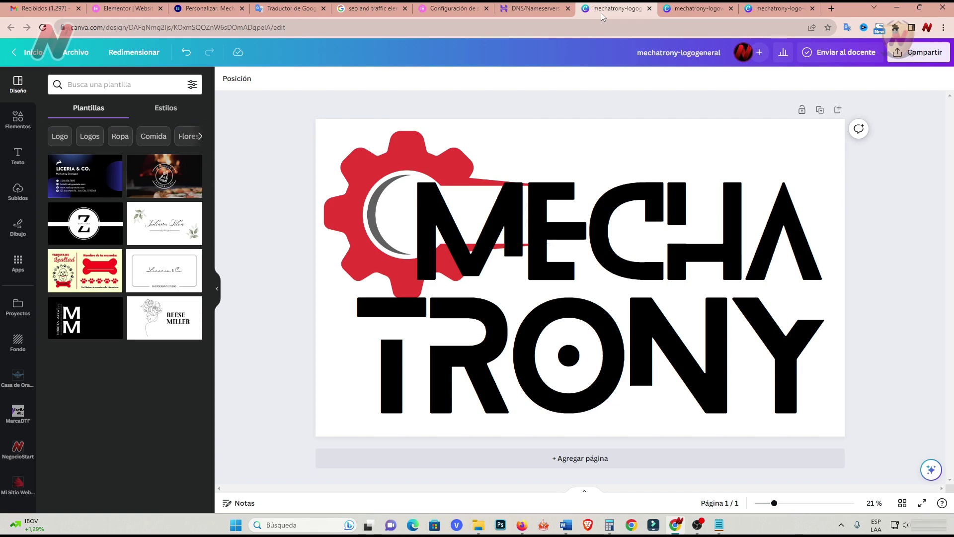
# Download the mechatrony-logoweb Canva design as a PNG, then open a blank new tab.
pyautogui.click(705, 11)
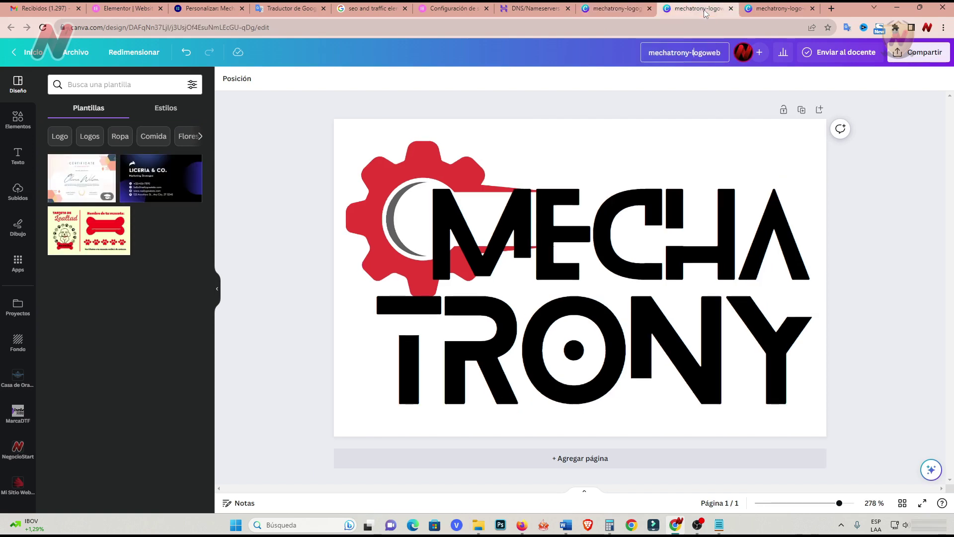
pyautogui.click(917, 52)
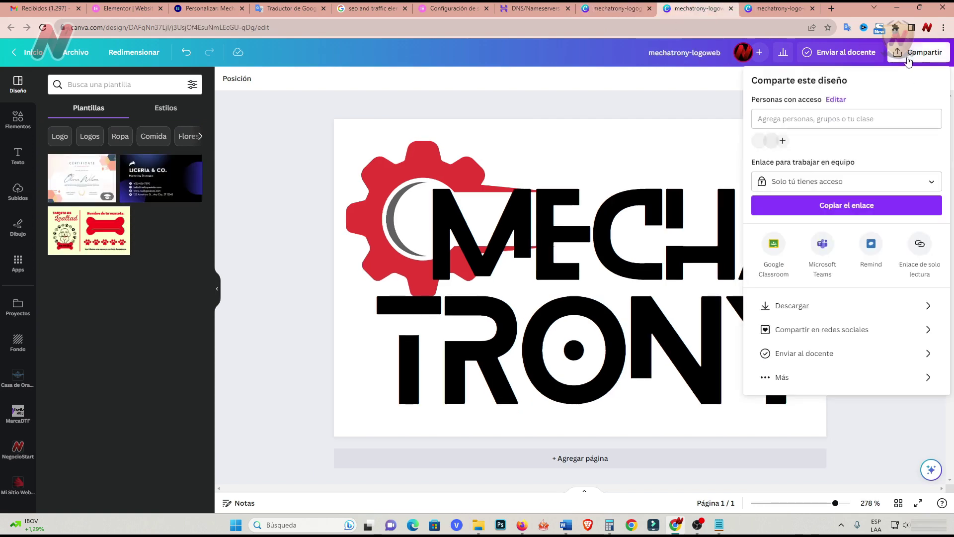
pyautogui.click(856, 315)
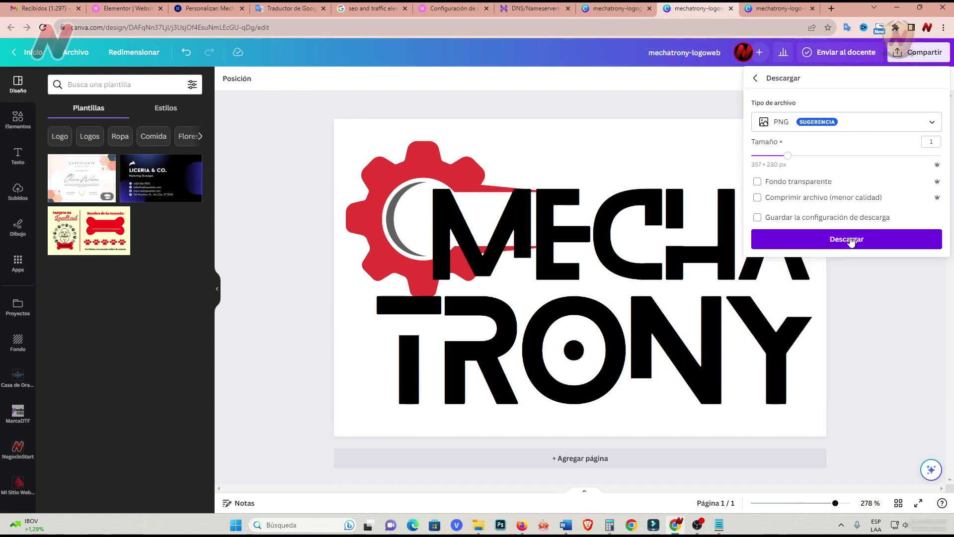
pyautogui.click(784, 183)
pyautogui.click(846, 241)
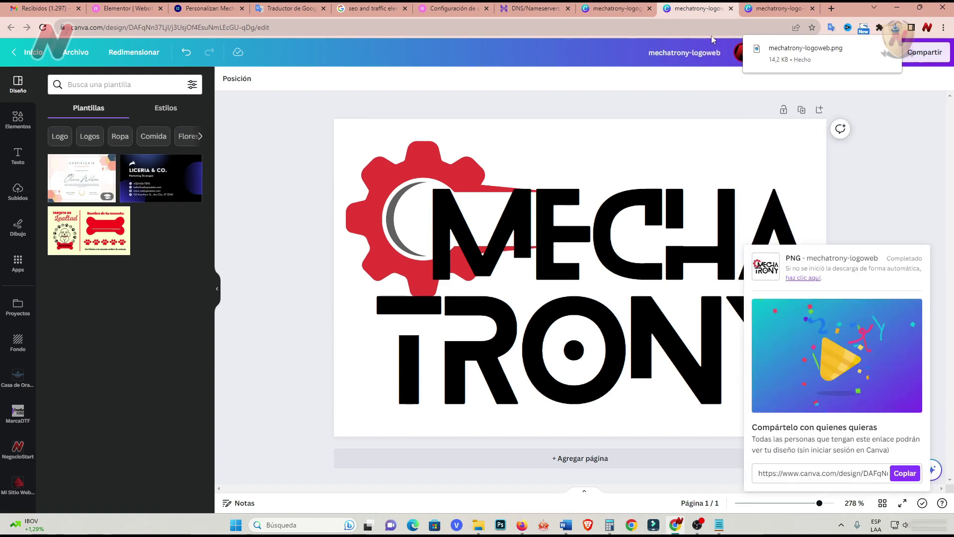
pyautogui.click(832, 8)
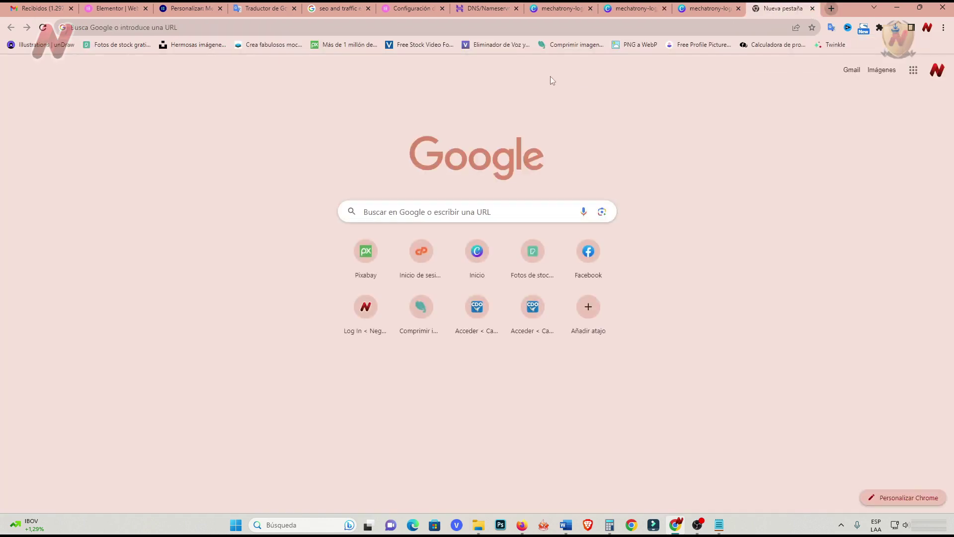
# Compress the logo PNG on compresspng.com and download the 8.3 KB result.
pyautogui.click(565, 49)
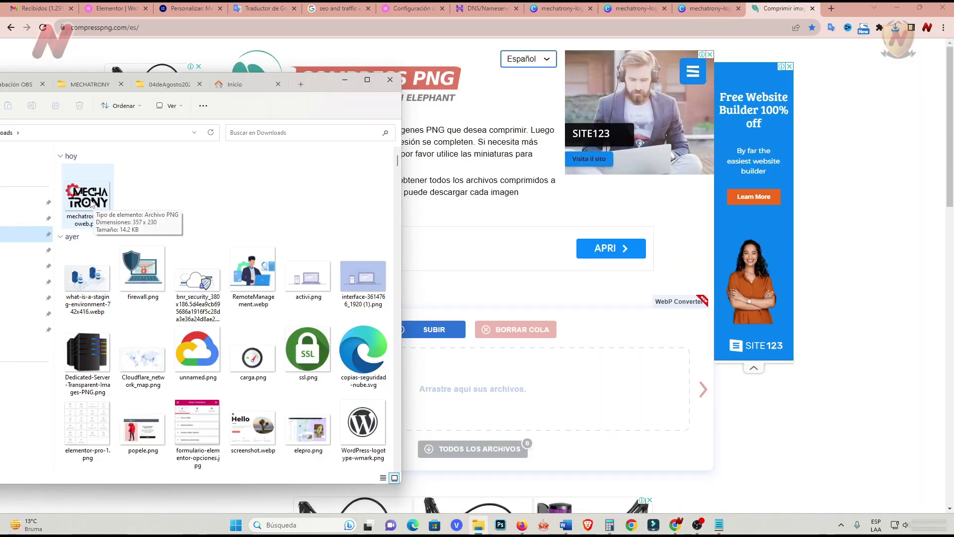
pyautogui.moveTo(87, 196); pyautogui.dragTo(492, 413)
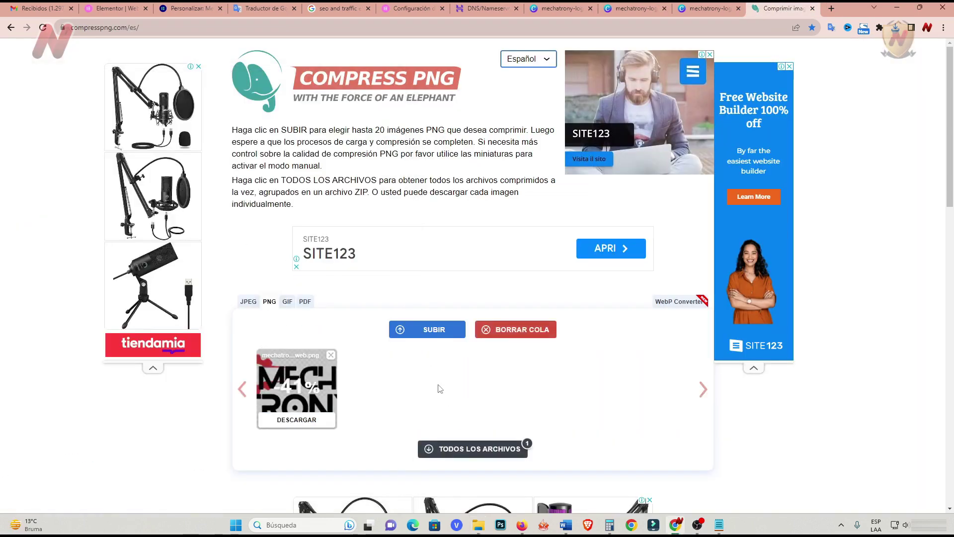
pyautogui.click(312, 424)
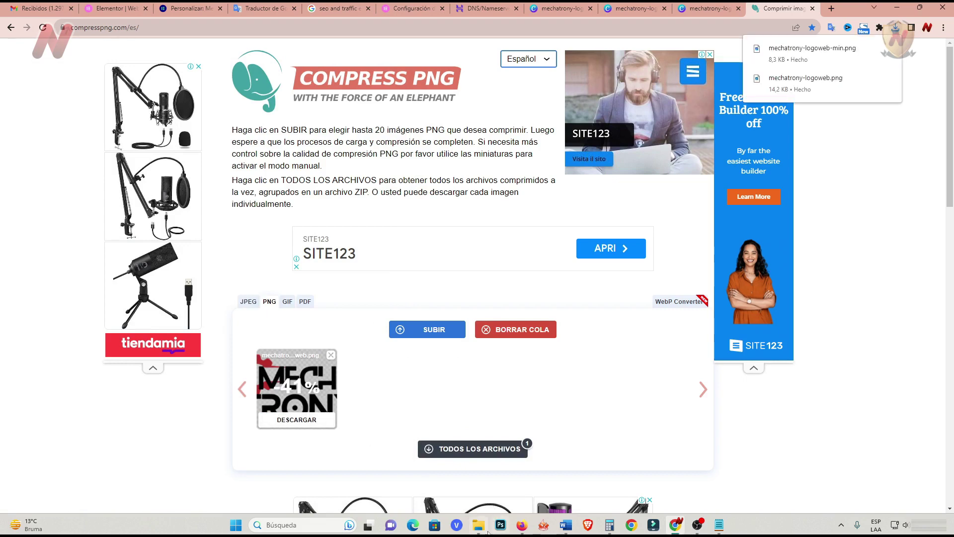
# In Downloads, delete the original logo and rename the -min file to mechatrony-logoweb.png.
pyautogui.click(478, 525)
pyautogui.click(143, 196)
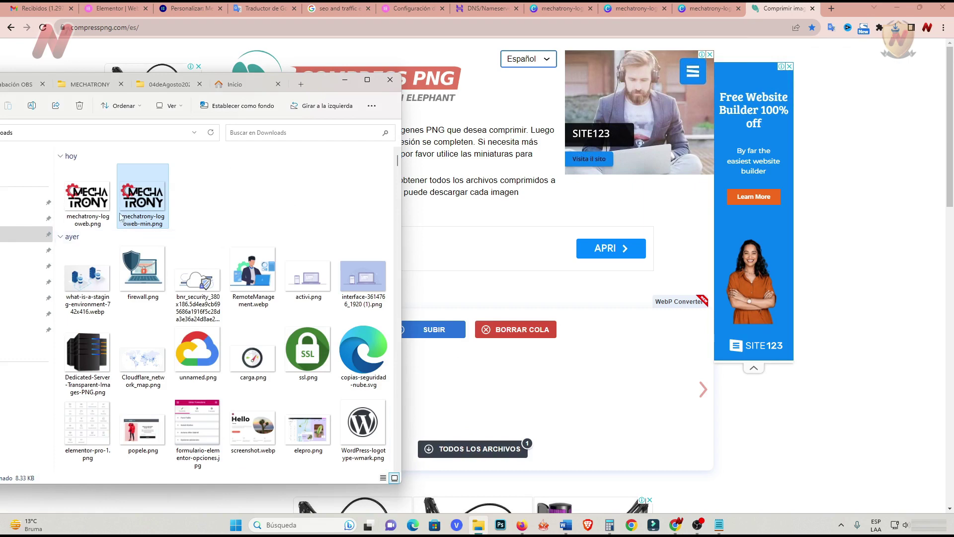
pyautogui.click(101, 201)
pyautogui.press('Delete')
pyautogui.click(89, 208)
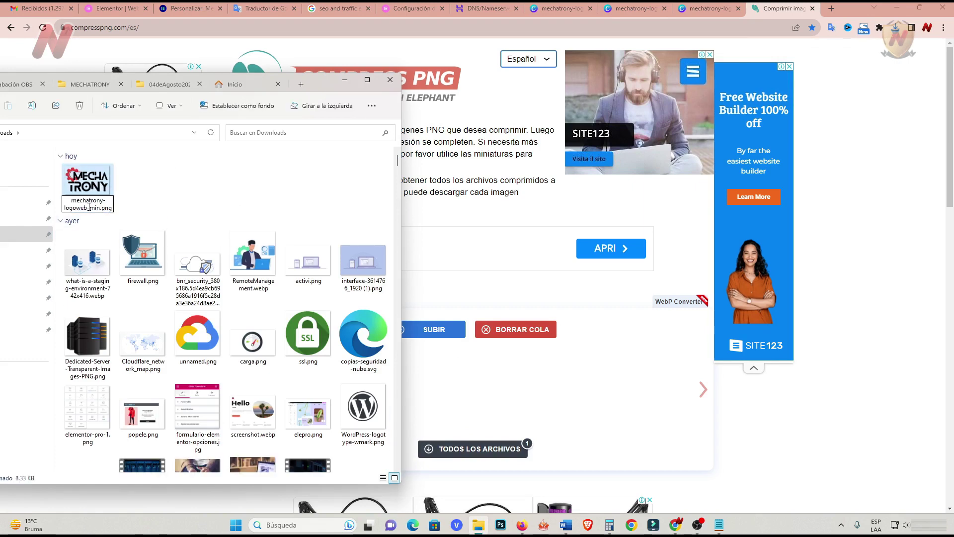
pyautogui.press('Delete')
pyautogui.press('Delete')
pyautogui.press('Delete')
pyautogui.press('Delete')
pyautogui.click(171, 188)
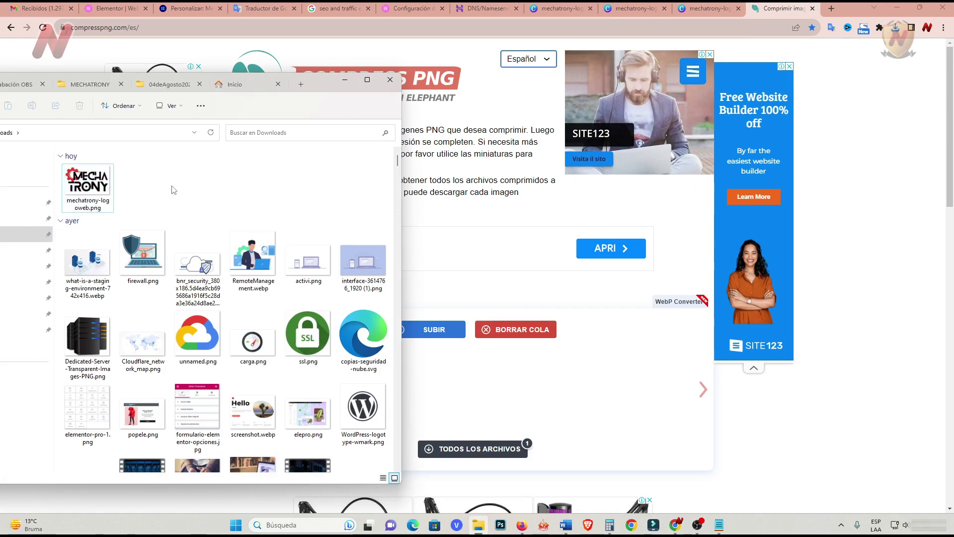
pyautogui.click(175, 9)
# Upload mechatrony-logoweb.png as the site logo image.
pyautogui.click(478, 262)
pyautogui.click(472, 209)
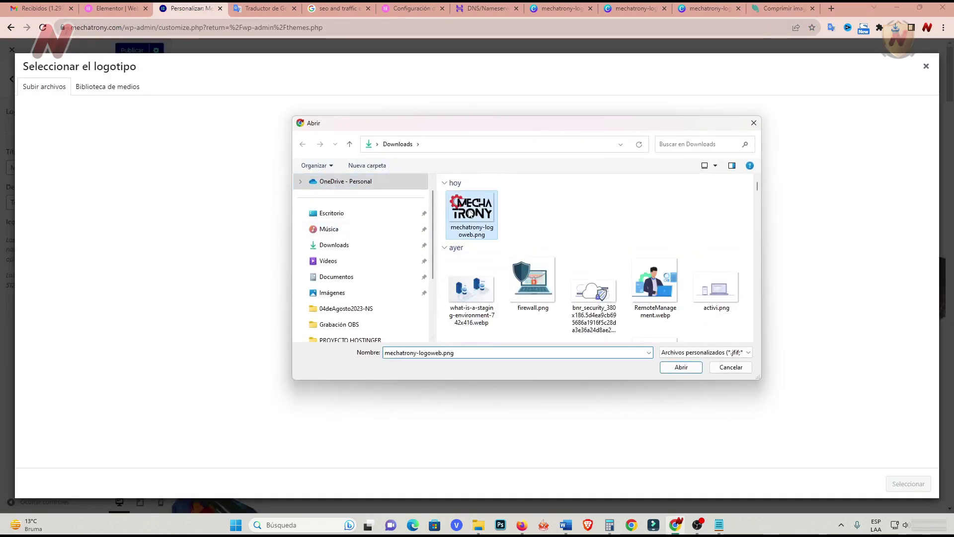
pyautogui.click(682, 367)
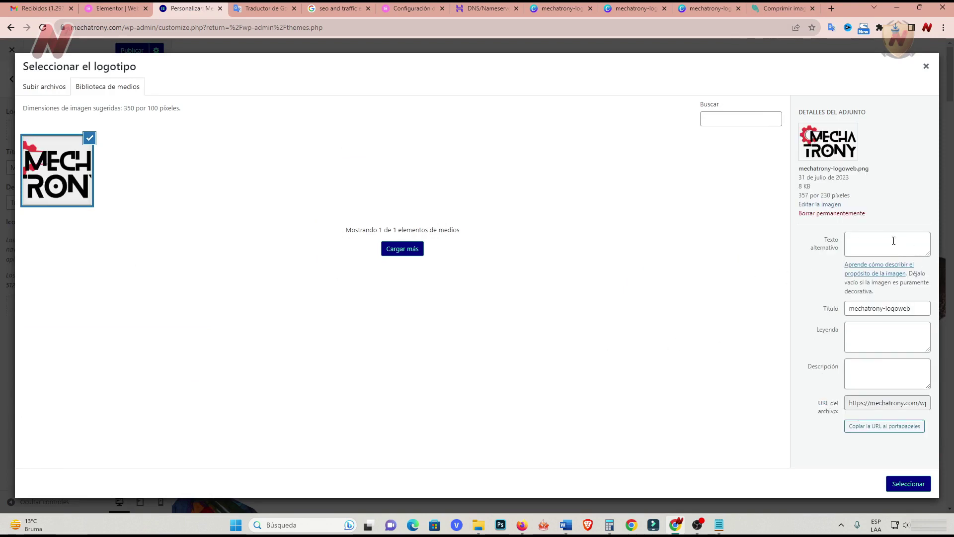
# Paste the logo's alt text and reuse it as the image title and caption.
pyautogui.click(864, 238)
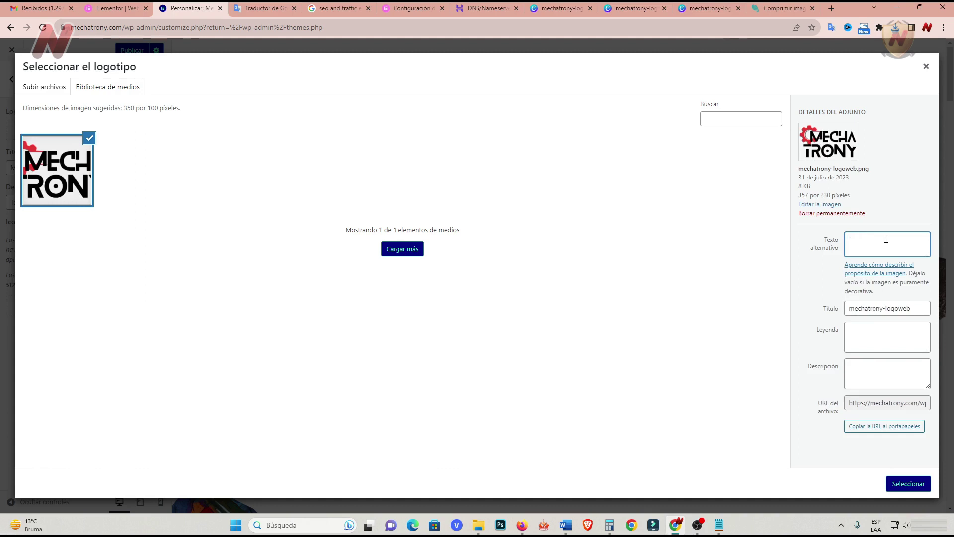
pyautogui.write('Todo un universo de mecatrónica')
pyautogui.write('Mechatrony')
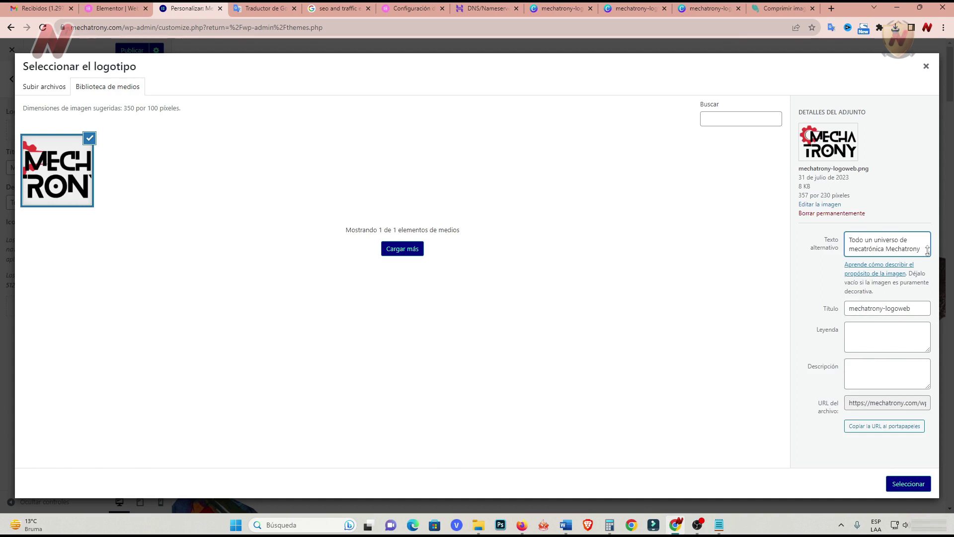
pyautogui.moveTo(927, 254); pyautogui.dragTo(927, 261)
pyautogui.tripleClick(891, 257)
pyautogui.hotkey('ctrl', 'c')
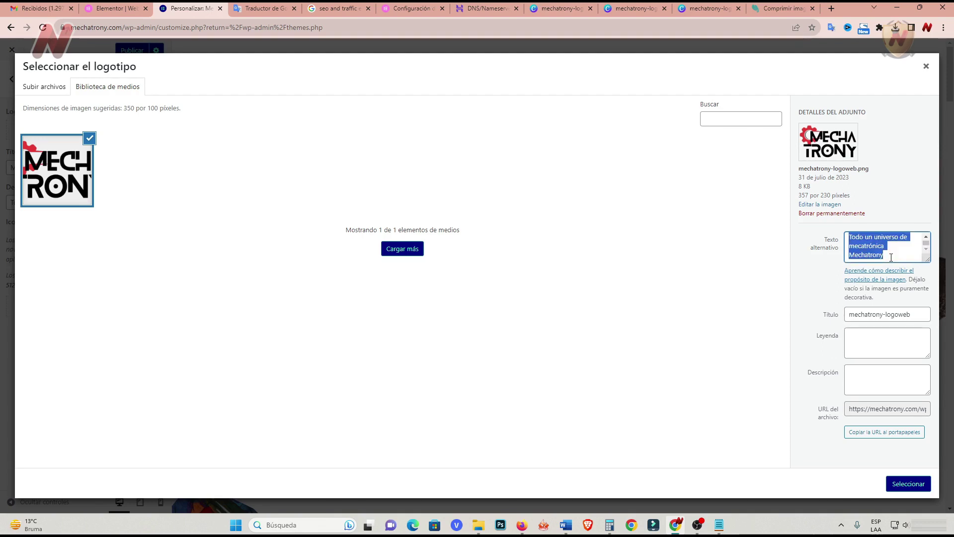
pyautogui.tripleClick(852, 314)
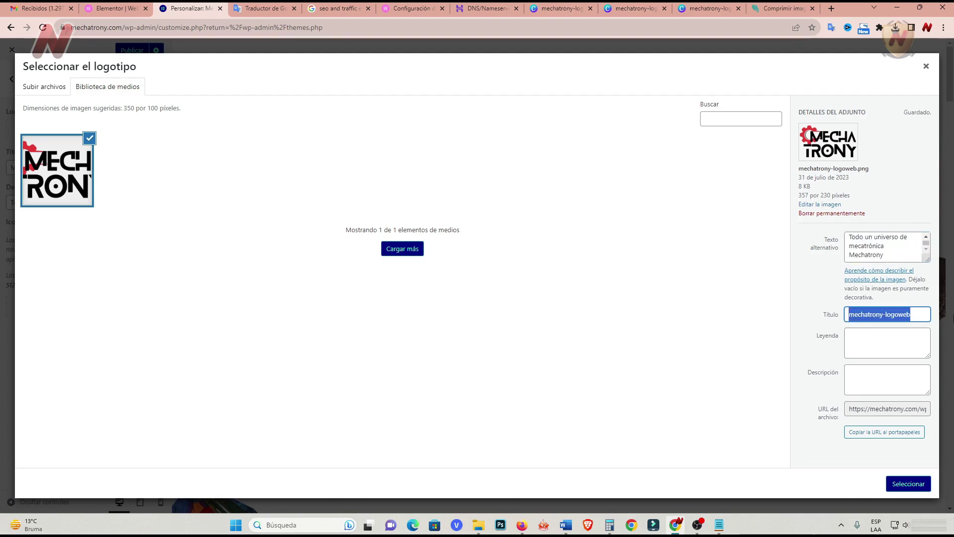
pyautogui.hotkey('ctrl', 'v')
pyautogui.click(867, 341)
pyautogui.hotkey('ctrl', 'v')
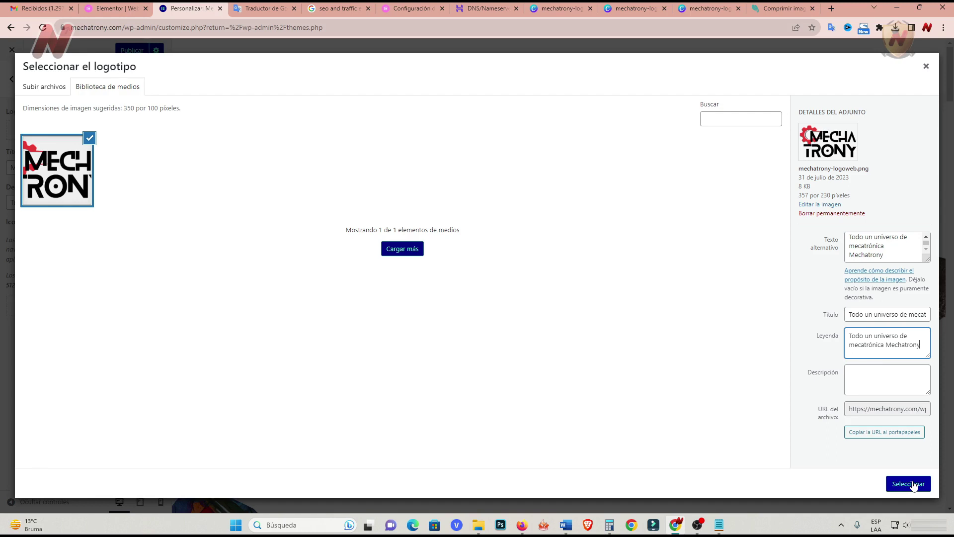
# Crop the image to cover the whole logo and apply it as the site logo.
pyautogui.click(910, 484)
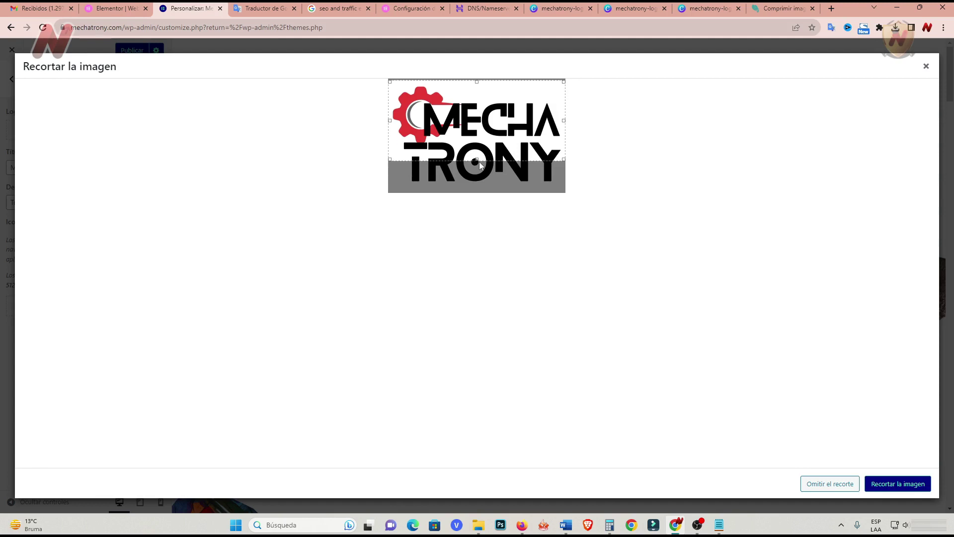
pyautogui.moveTo(477, 160); pyautogui.dragTo(478, 187)
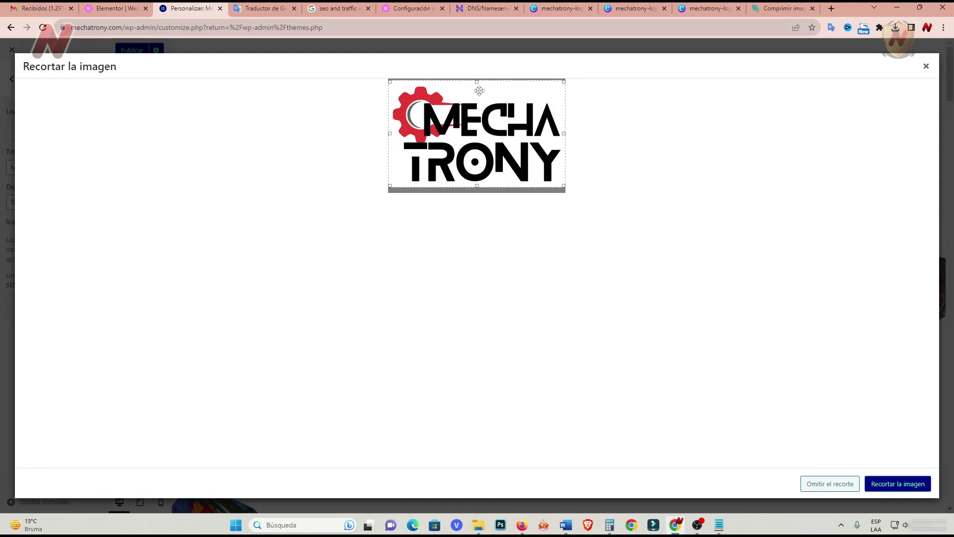
pyautogui.moveTo(477, 80); pyautogui.dragTo(479, 84)
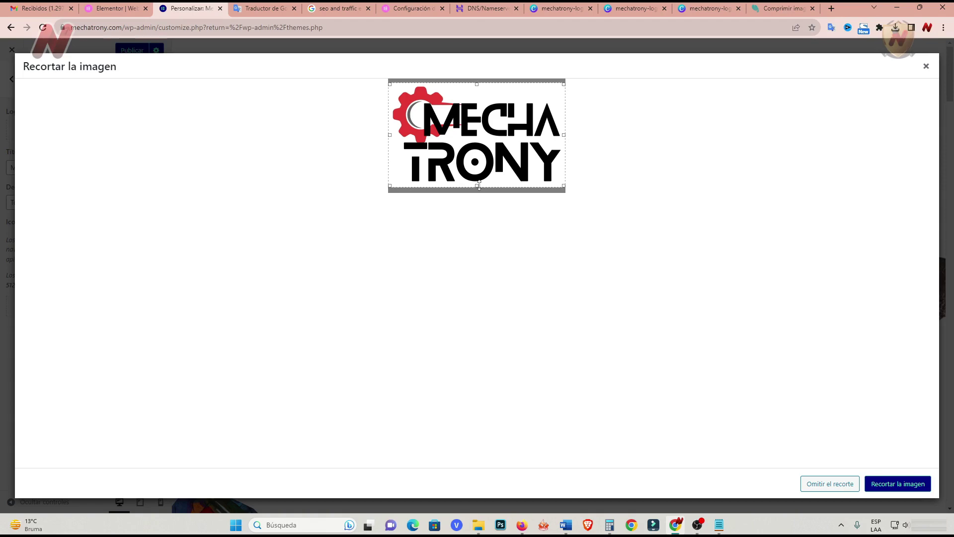
pyautogui.click(890, 484)
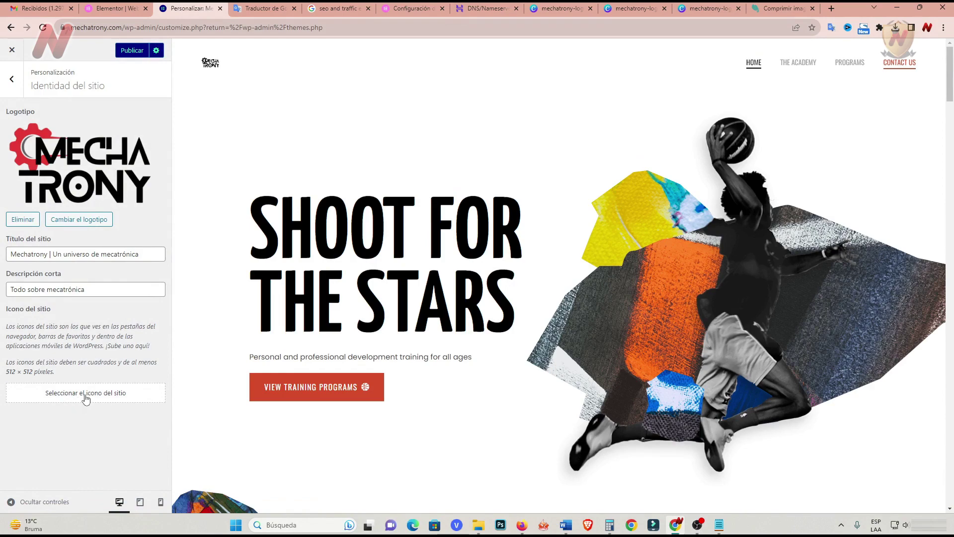
# Download the gear-M icon design from Canva as a transparent-background PNG.
pyautogui.click(85, 397)
pyautogui.click(698, 10)
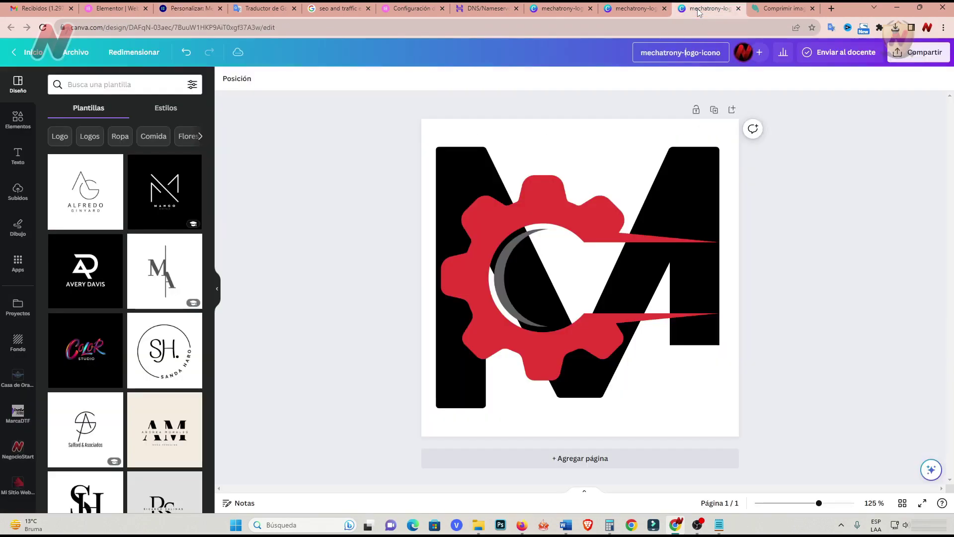
pyautogui.click(904, 52)
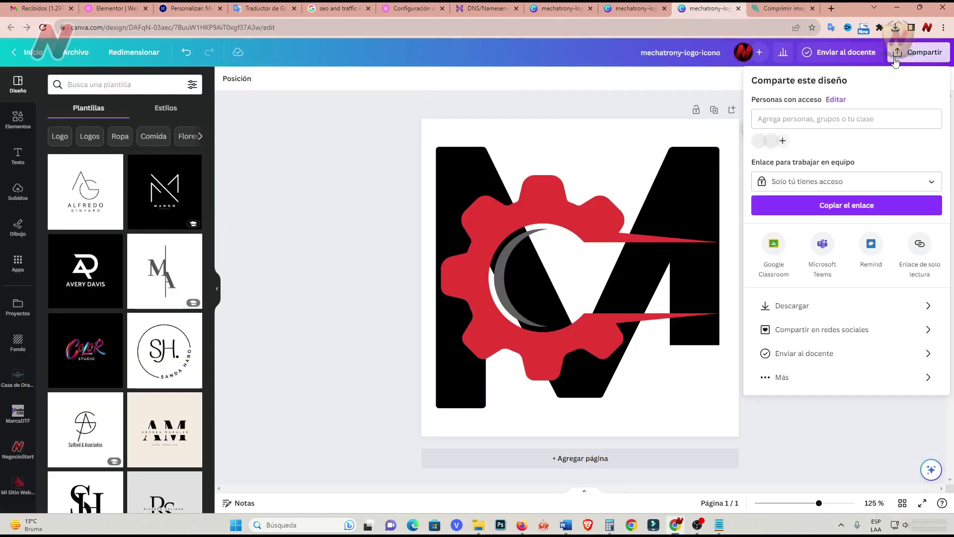
pyautogui.click(792, 305)
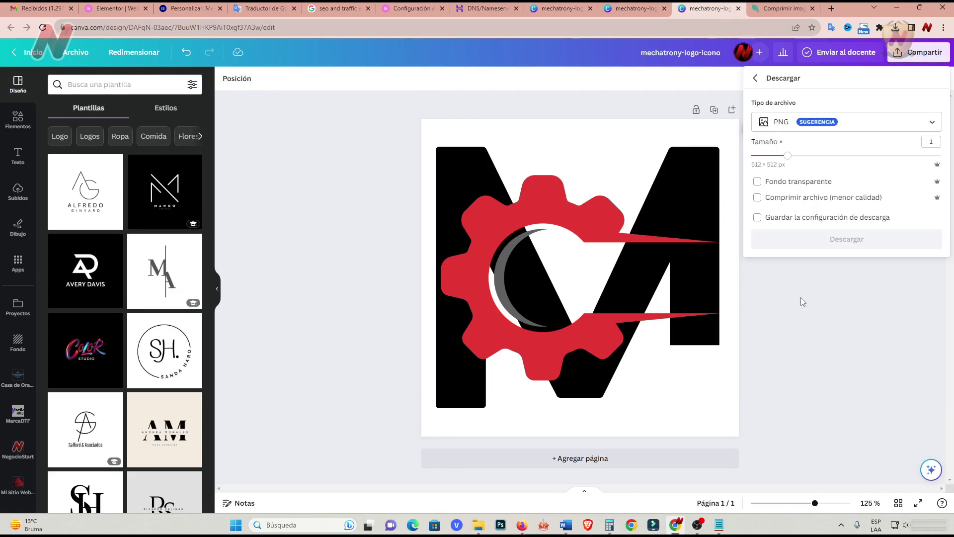
pyautogui.click(792, 181)
pyautogui.click(821, 234)
# Delete the uncompressed icon and rename the compressed copy to mechatrony-logo-icono.png.
pyautogui.hotkey('ctrl', 'Tab')
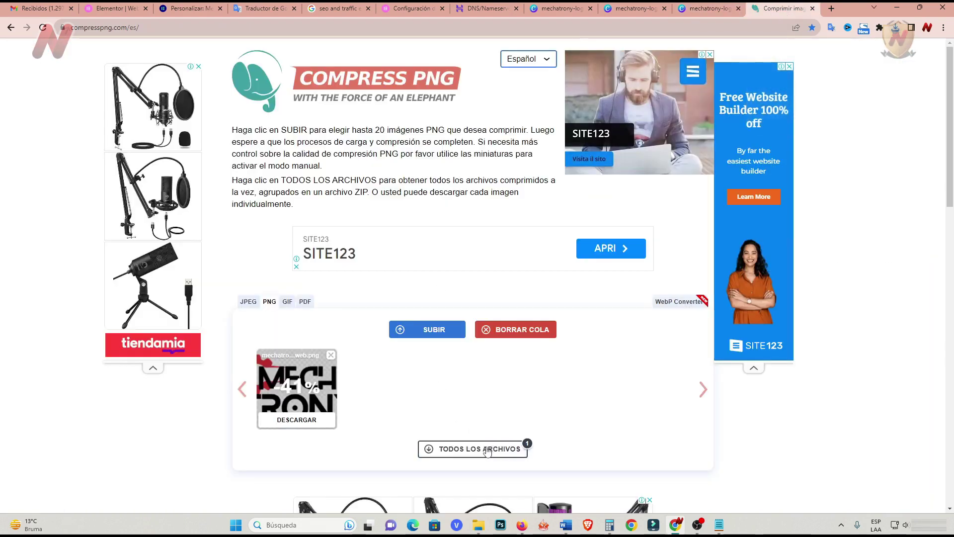
pyautogui.click(478, 525)
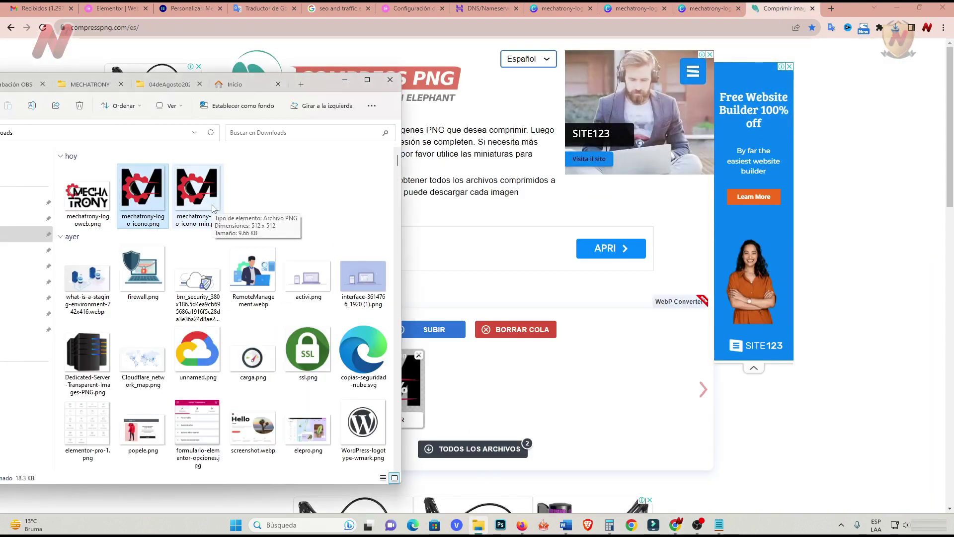
pyautogui.press('Delete')
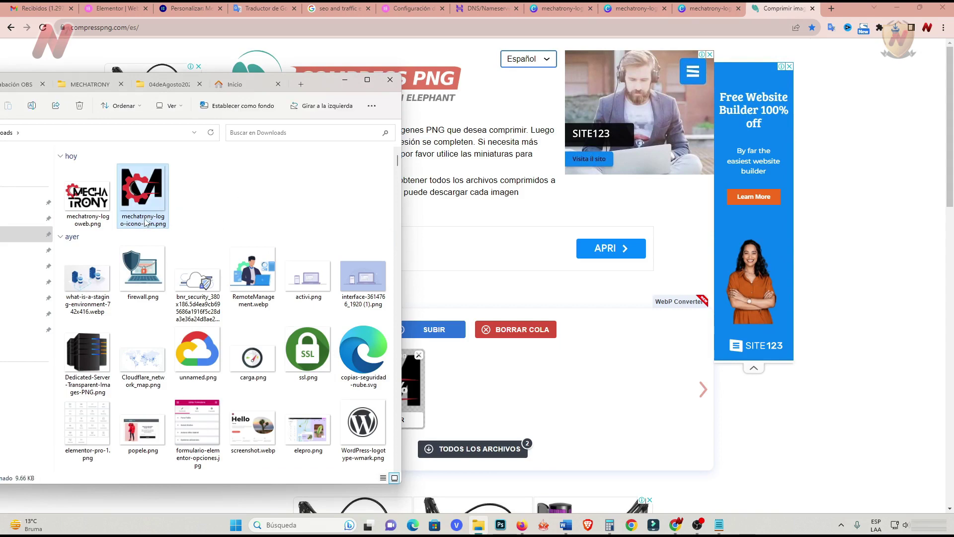
pyautogui.press('F2')
pyautogui.press('Right')
pyautogui.press('BackSpace')
pyautogui.press('BackSpace')
pyautogui.press('BackSpace')
pyautogui.press('BackSpace')
pyautogui.click(234, 213)
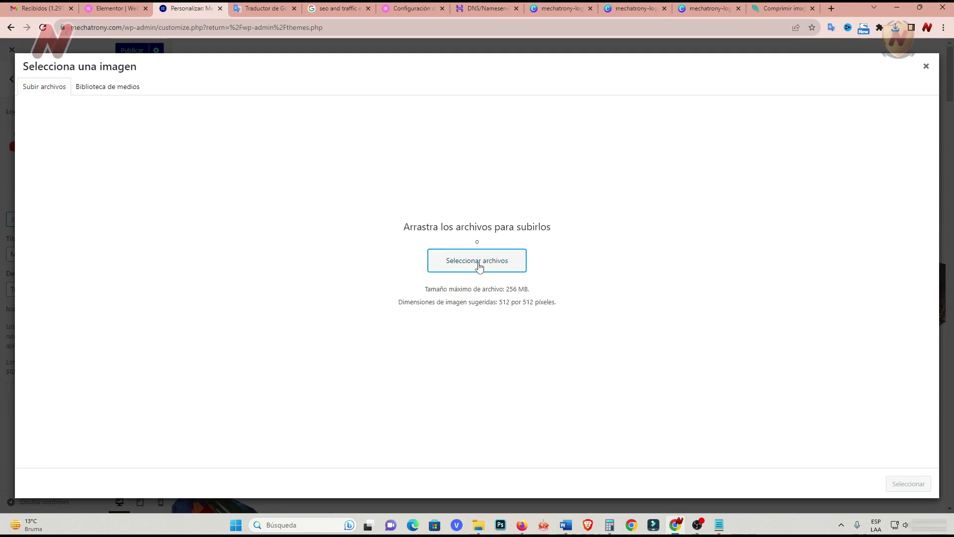
# Set the compressed gear-M image mechatrony-logo-icono.png as the site icon.
pyautogui.click(478, 264)
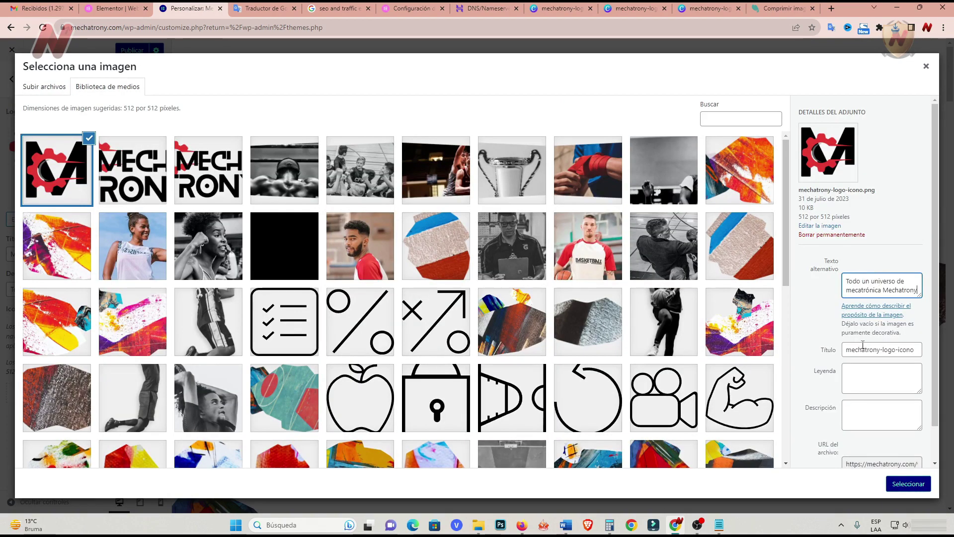
pyautogui.tripleClick(848, 351)
pyautogui.click(880, 377)
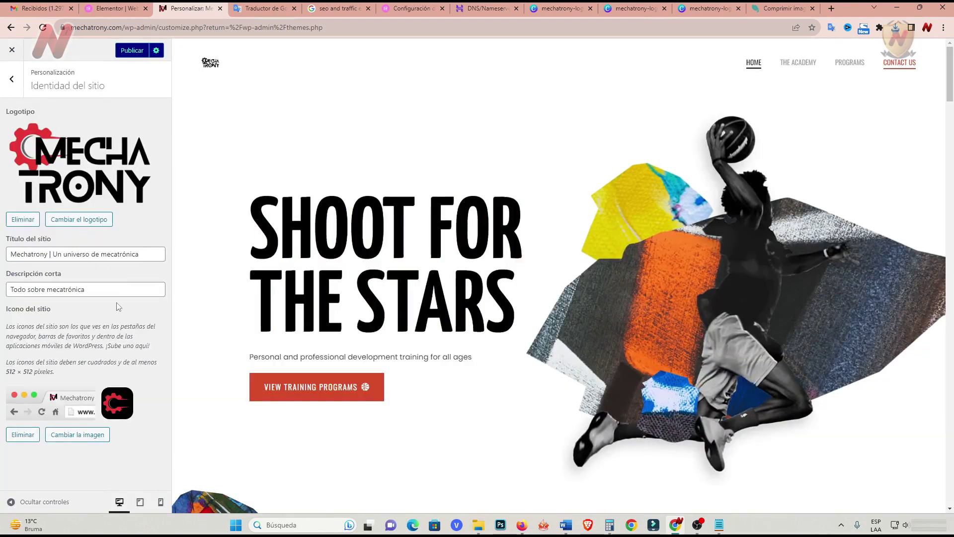
# Look over the Menús and homepage settings sections, returning to the main customizer list.
pyautogui.press('Escape')
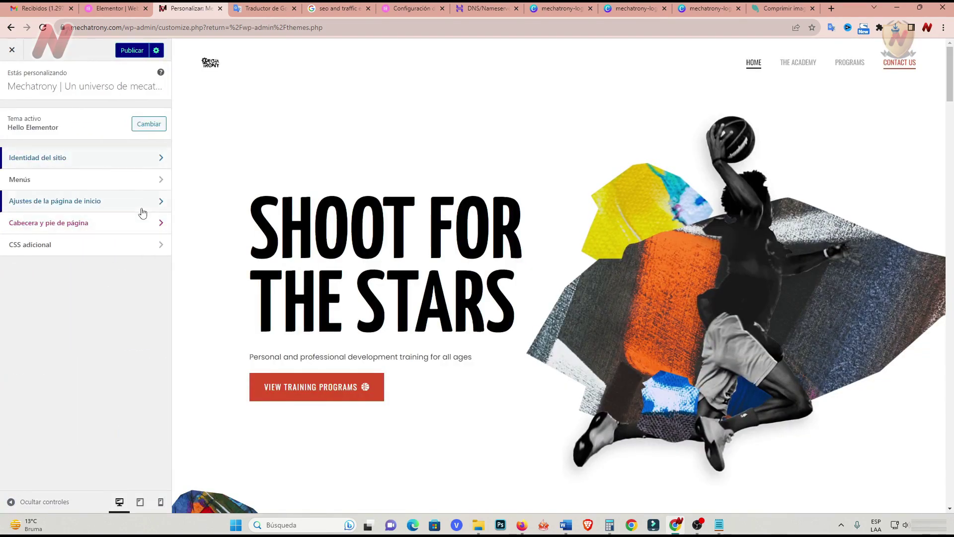
pyautogui.click(161, 182)
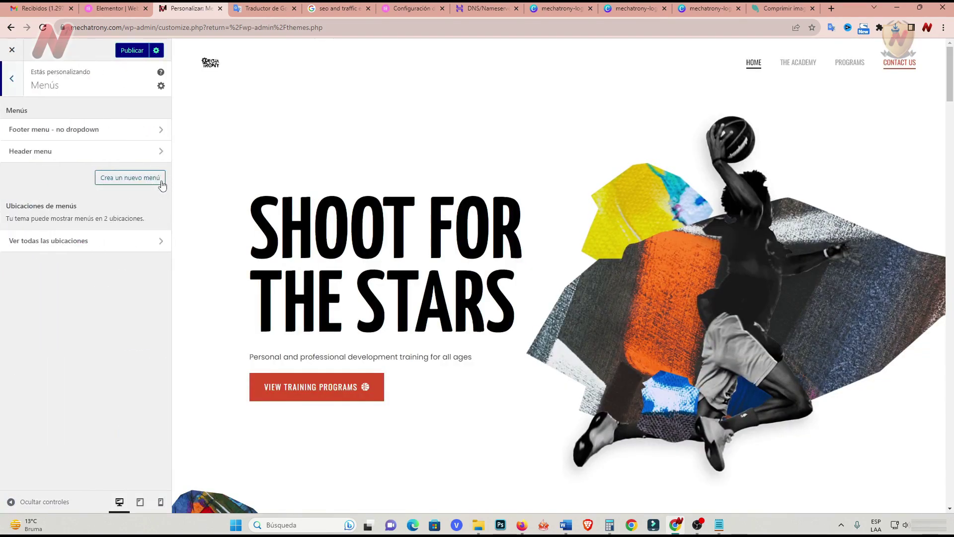
pyautogui.click(12, 78)
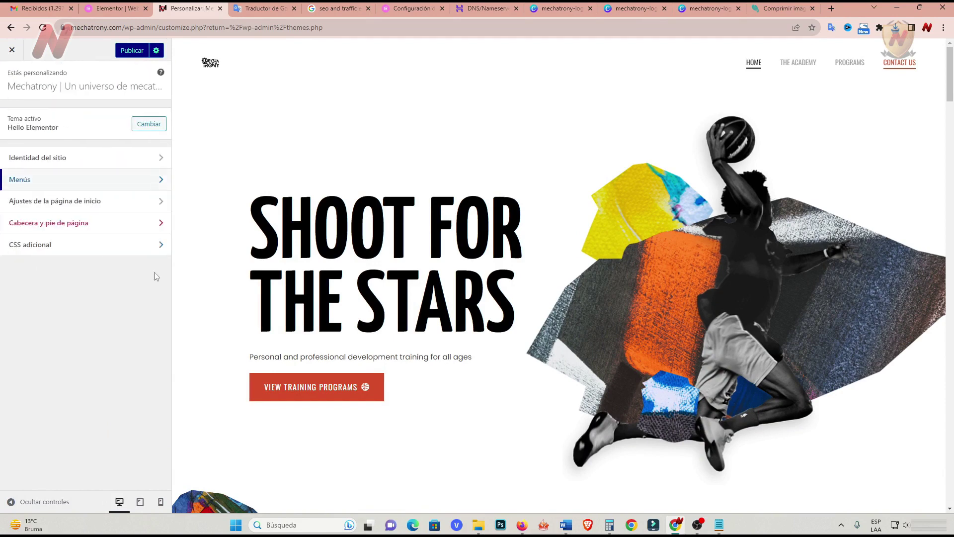
pyautogui.click(154, 206)
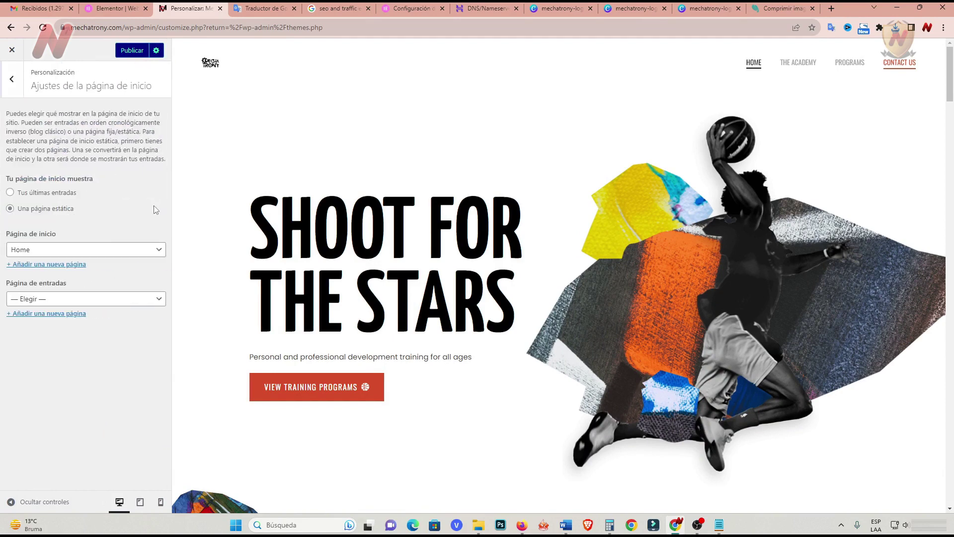
pyautogui.click(13, 80)
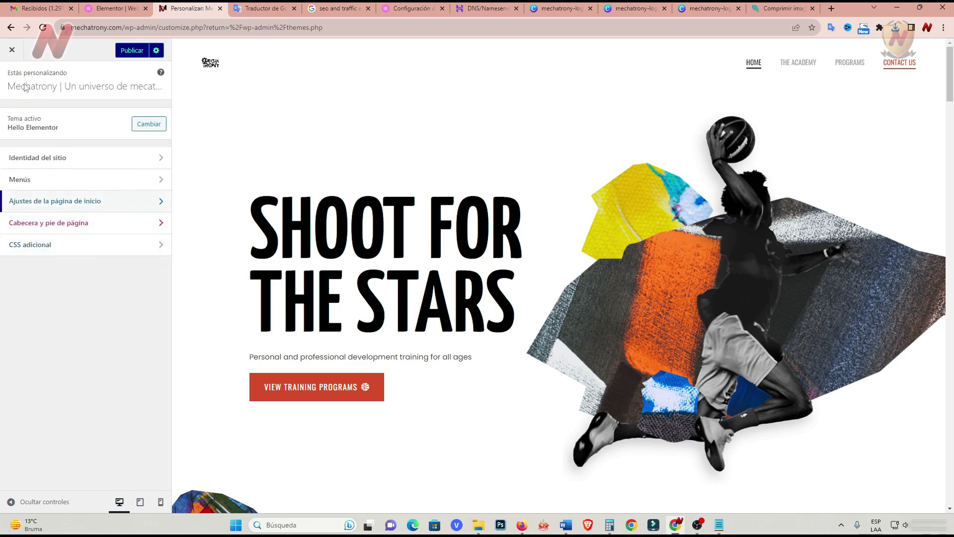
# Publish the customizer changes and open the Usuarios list.
pyautogui.click(130, 50)
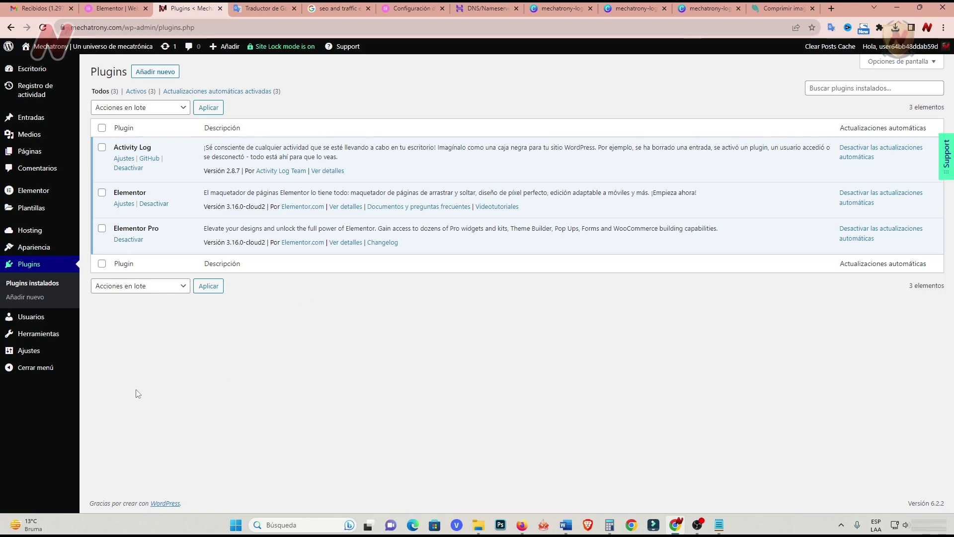
pyautogui.click(38, 320)
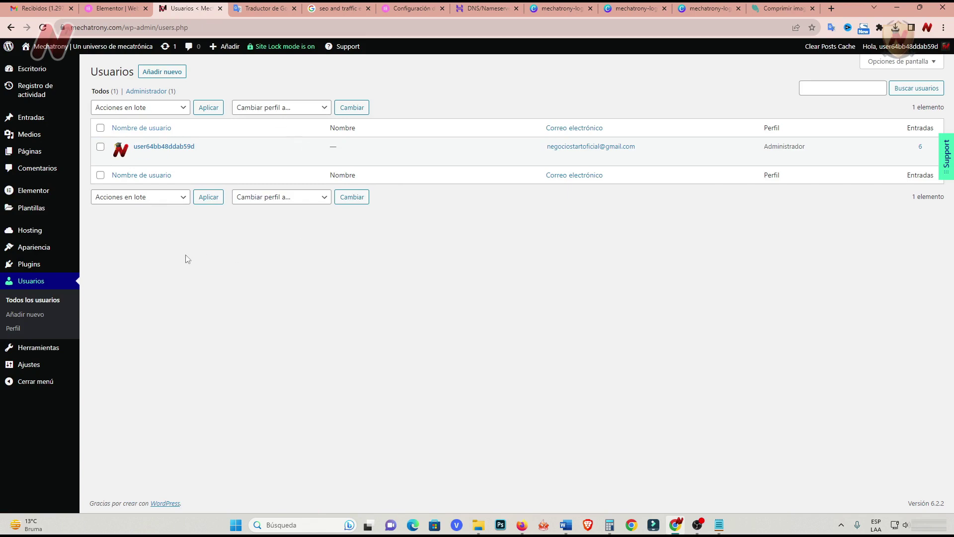
# Check the new-user form's role list, leaving Suscriptor and adding no one, then open Herramientas.
pyautogui.click(173, 73)
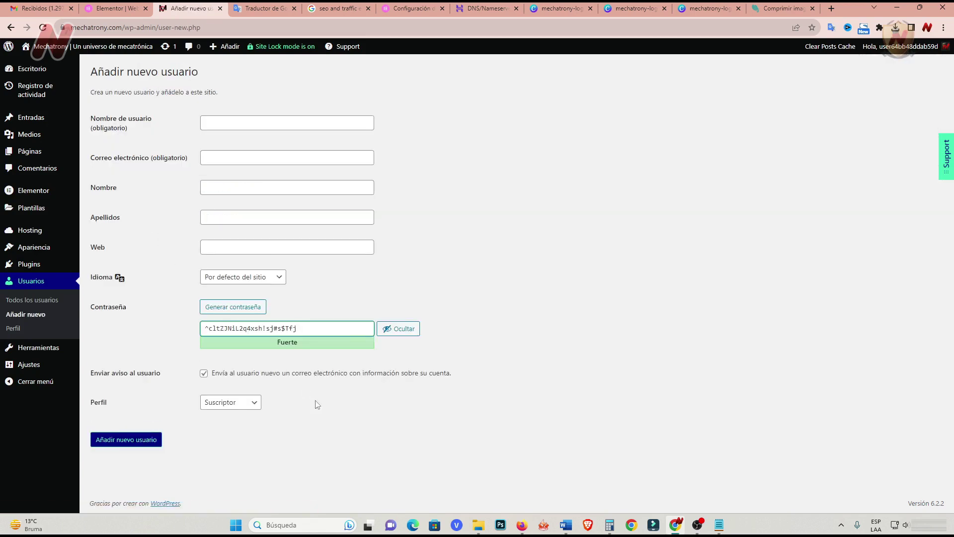
pyautogui.click(253, 404)
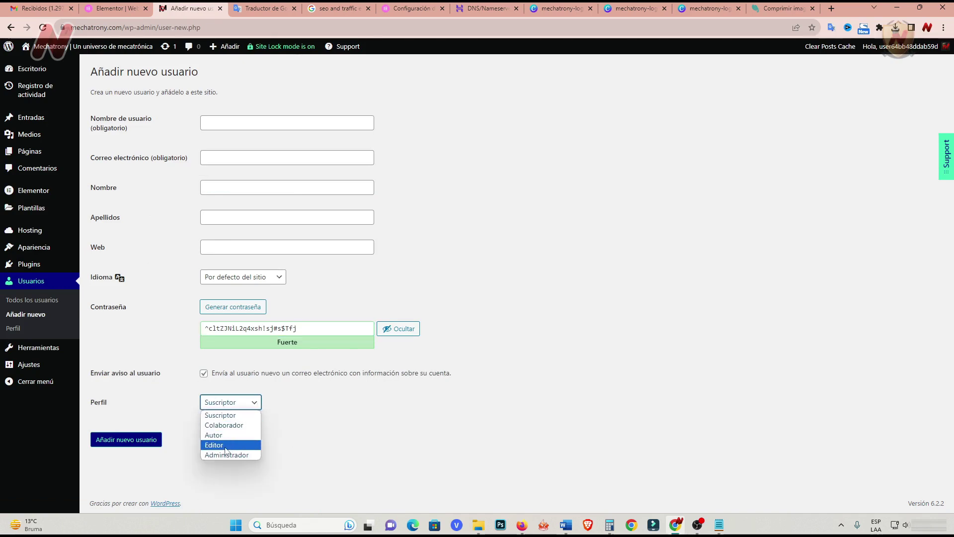
pyautogui.click(294, 434)
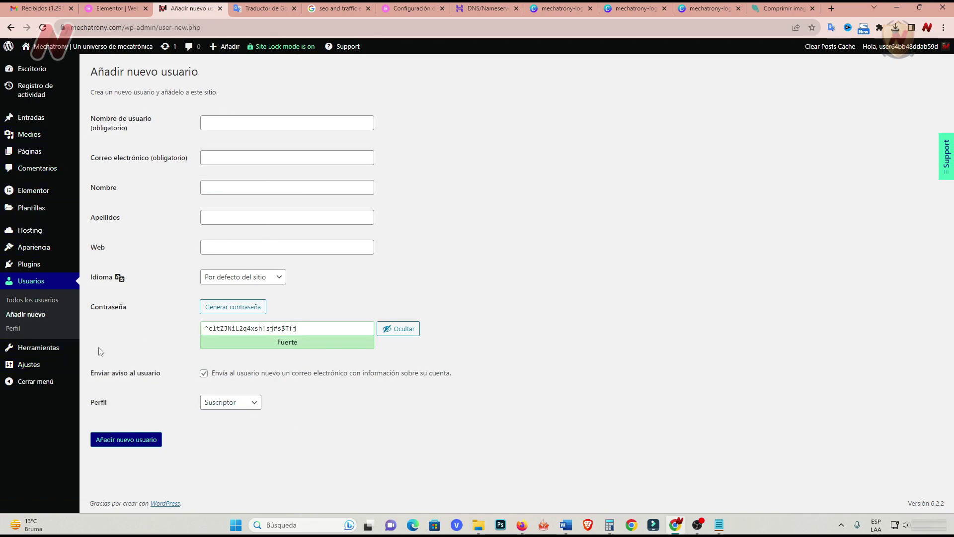
pyautogui.click(40, 349)
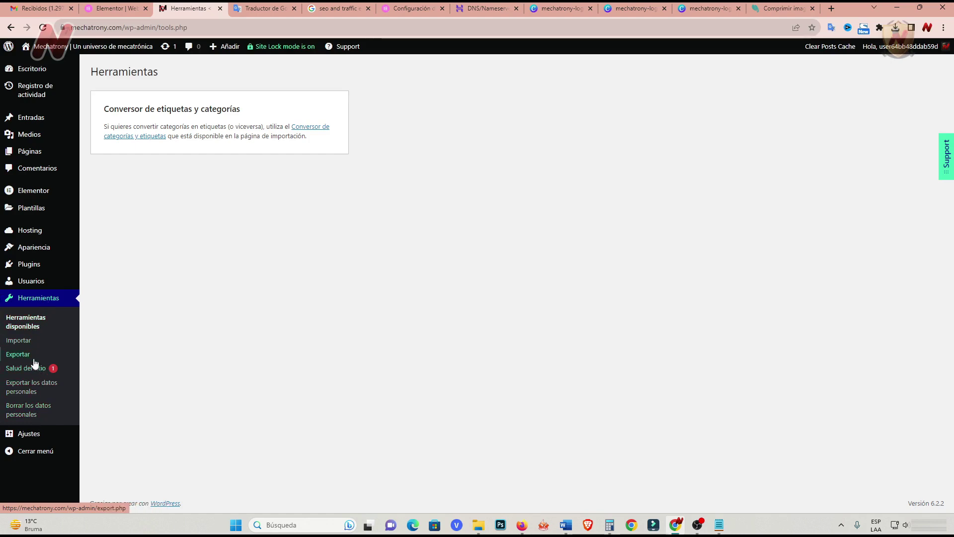
# Review General settings: title, language, time zone and date/time formats, then go to Escritura.
pyautogui.click(37, 434)
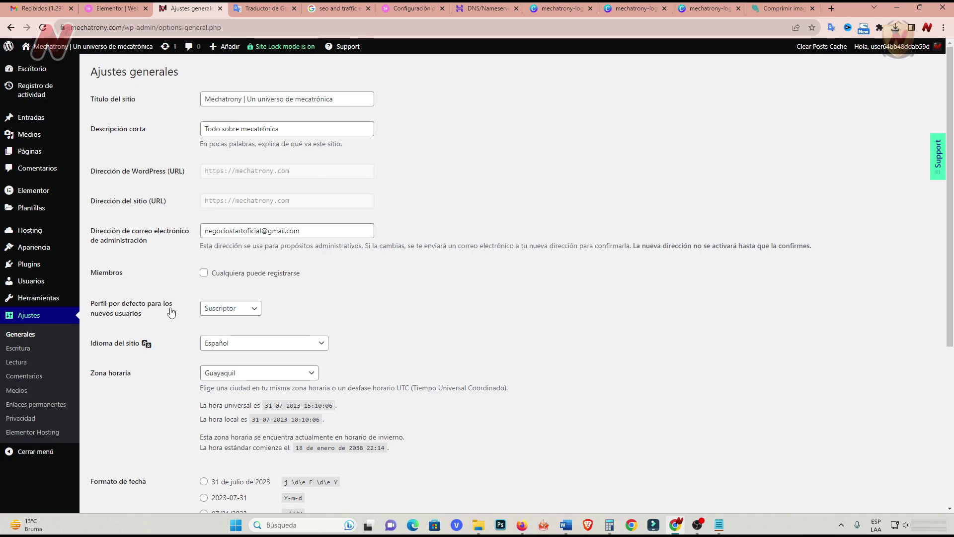
pyautogui.scroll(-1, 342, 294)
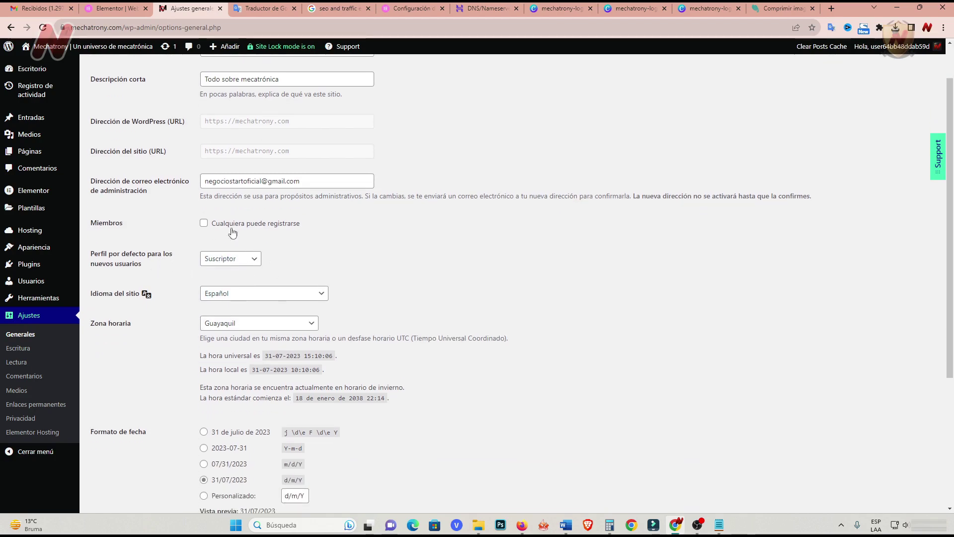
pyautogui.scroll(-4, 162, 346)
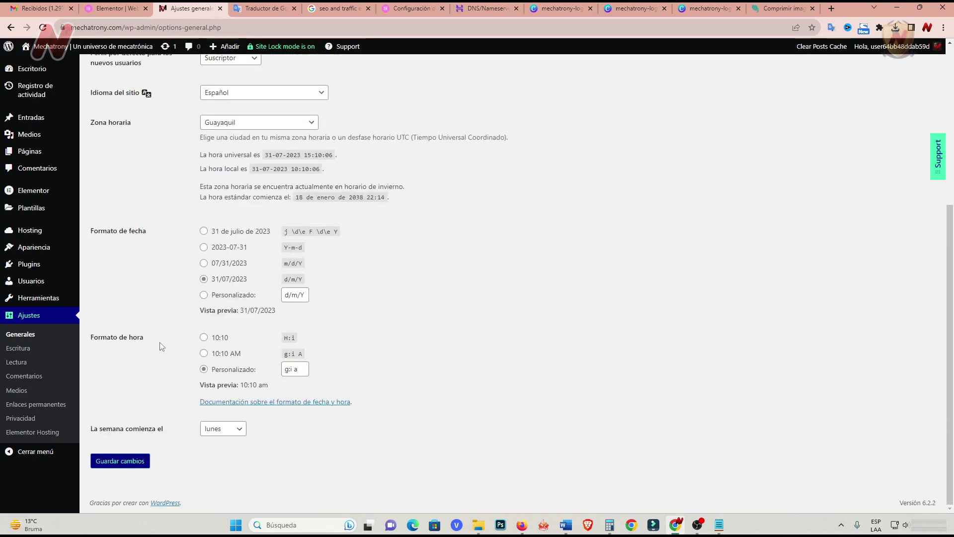
pyautogui.click(21, 350)
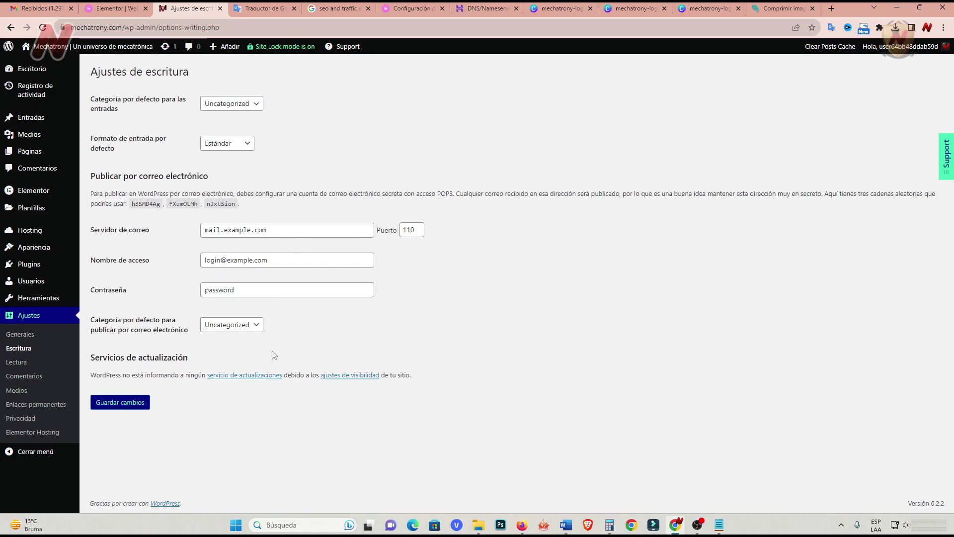
# Keep Home as the static front page, set feed entries to Extracto, and save Reading settings.
pyautogui.click(19, 363)
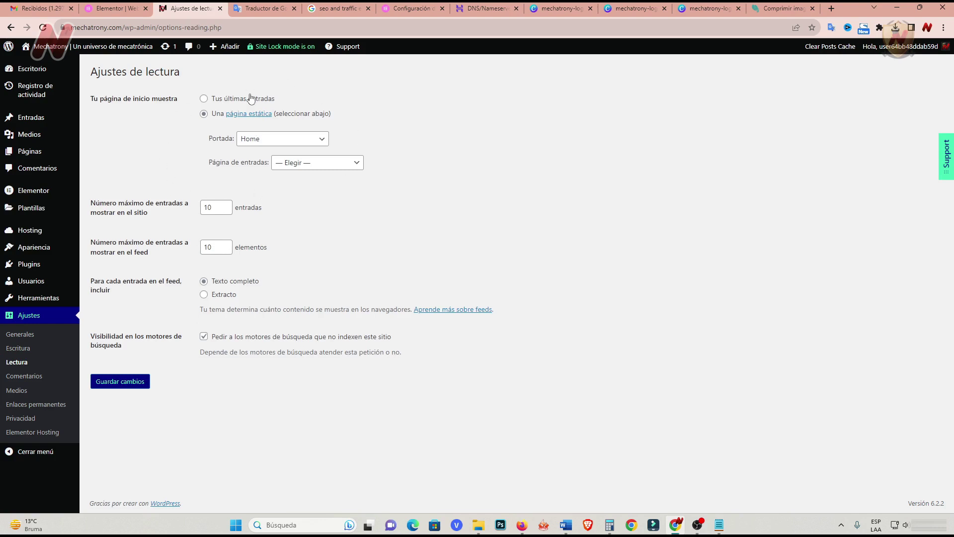
pyautogui.click(323, 140)
pyautogui.click(322, 143)
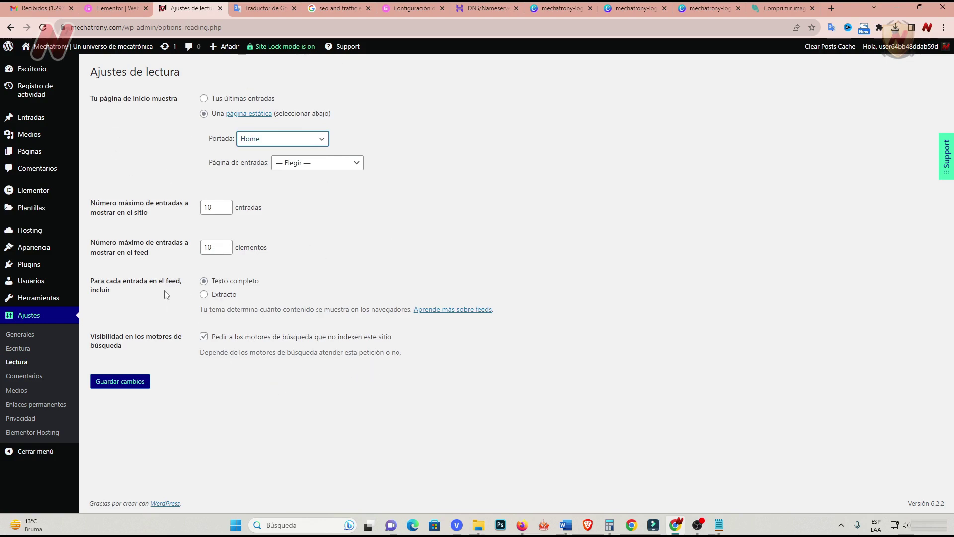
pyautogui.click(219, 295)
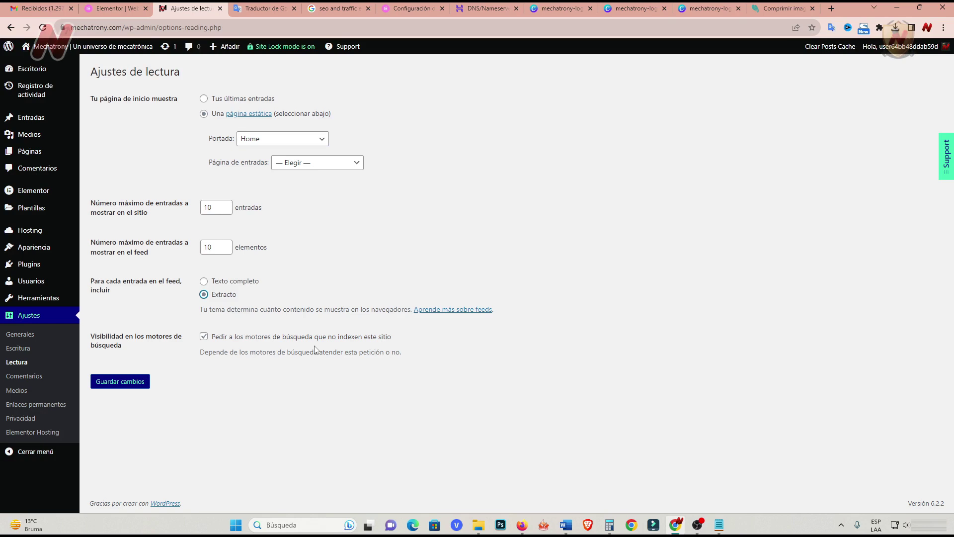
pyautogui.click(138, 386)
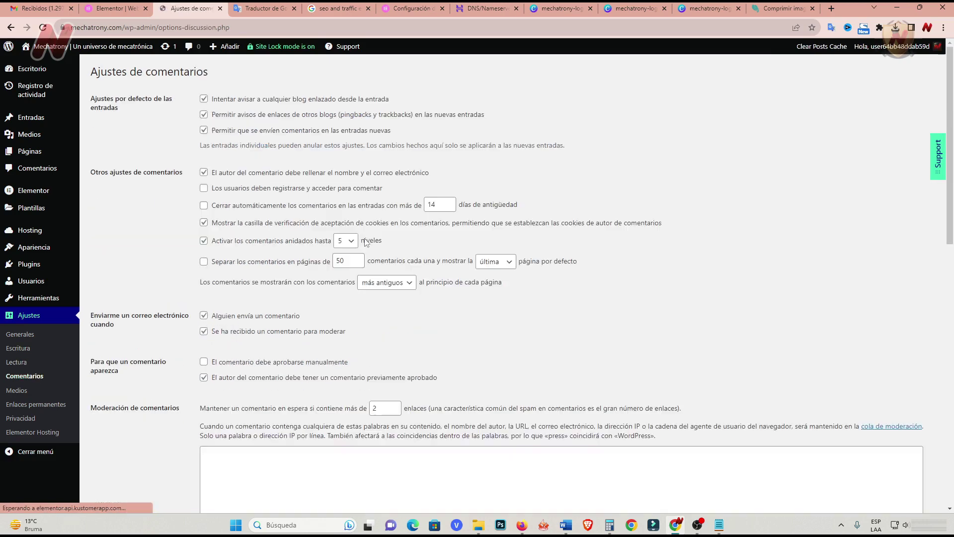
# Turn off link notifications, pingbacks/trackbacks and comments for new posts.
pyautogui.click(204, 99)
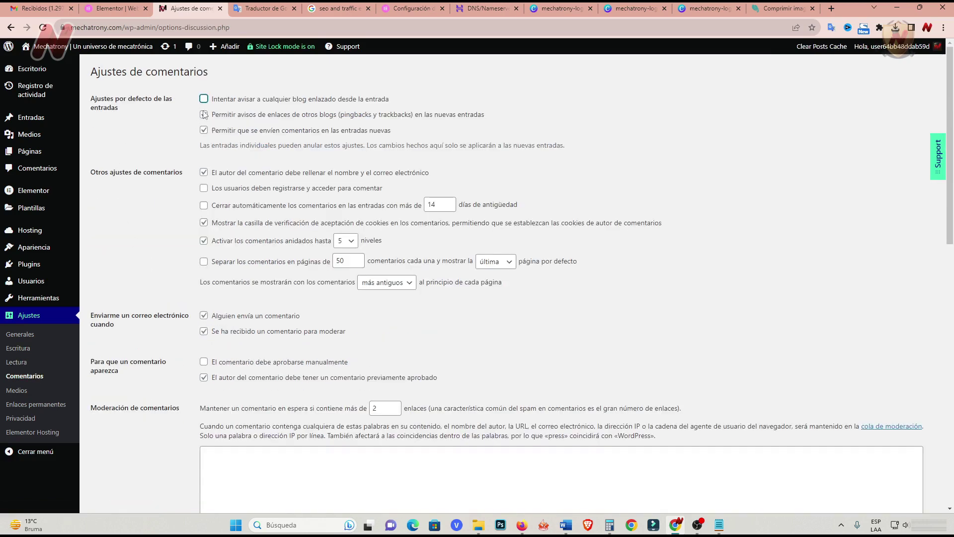
pyautogui.click(204, 114)
pyautogui.click(205, 131)
pyautogui.scroll(-2, 230, 350)
pyautogui.scroll(-4, 154, 326)
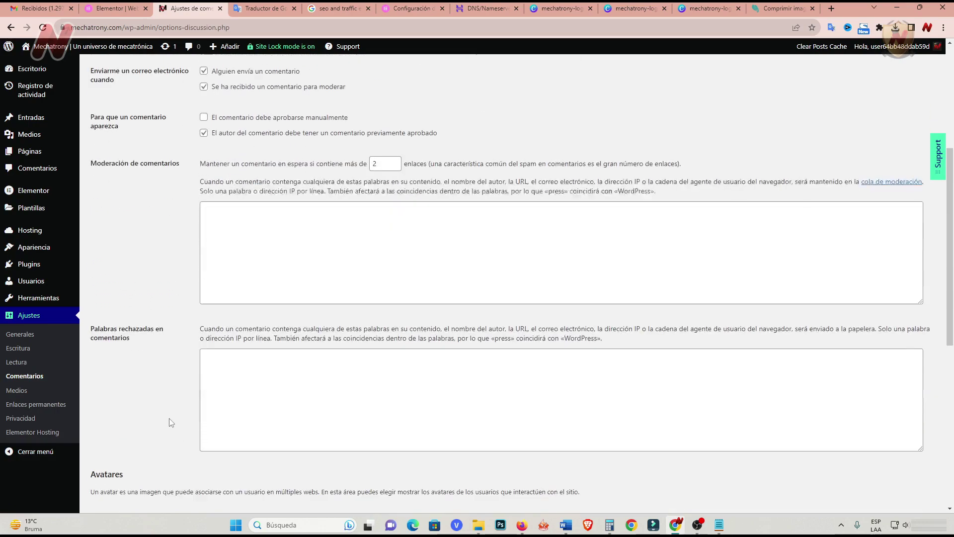
pyautogui.scroll(-5, 171, 416)
pyautogui.scroll(9, 164, 408)
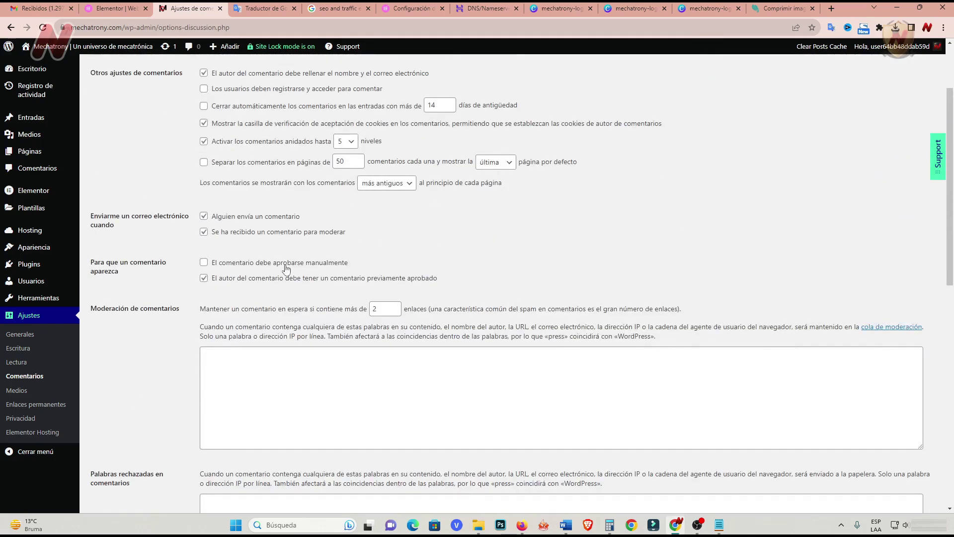
# Require manual comment approval and save the discussion settings.
pyautogui.click(204, 262)
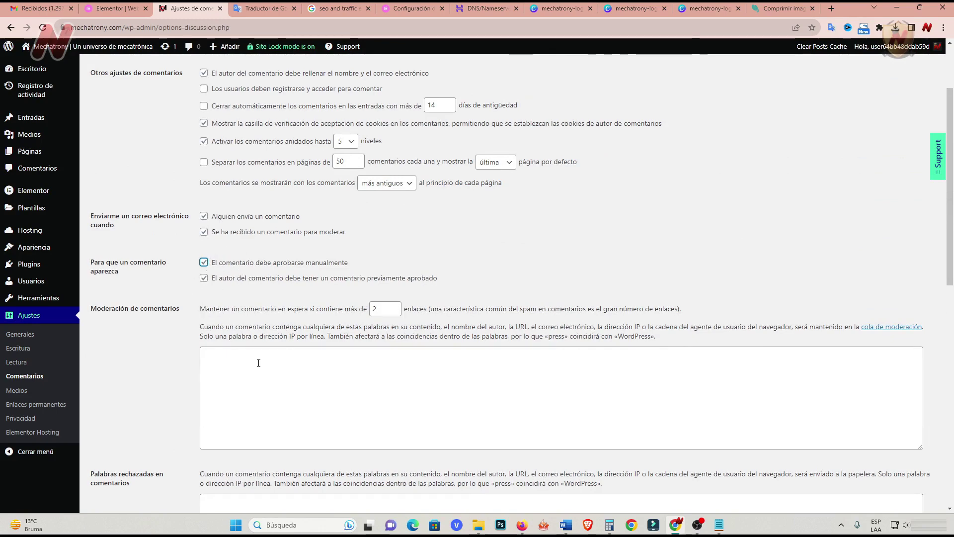
pyautogui.scroll(2, 256, 358)
pyautogui.scroll(-4, 259, 395)
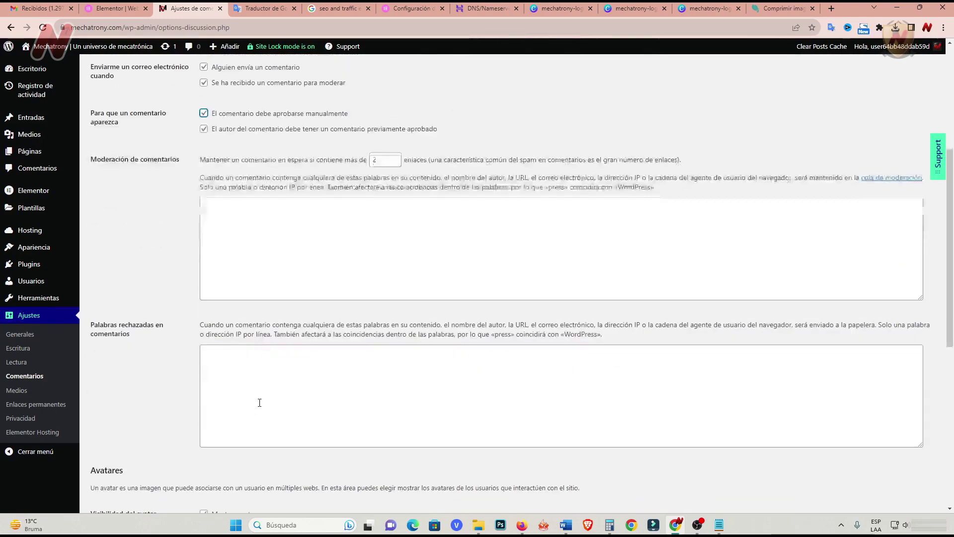
pyautogui.scroll(3, 260, 401)
pyautogui.scroll(-12, 149, 425)
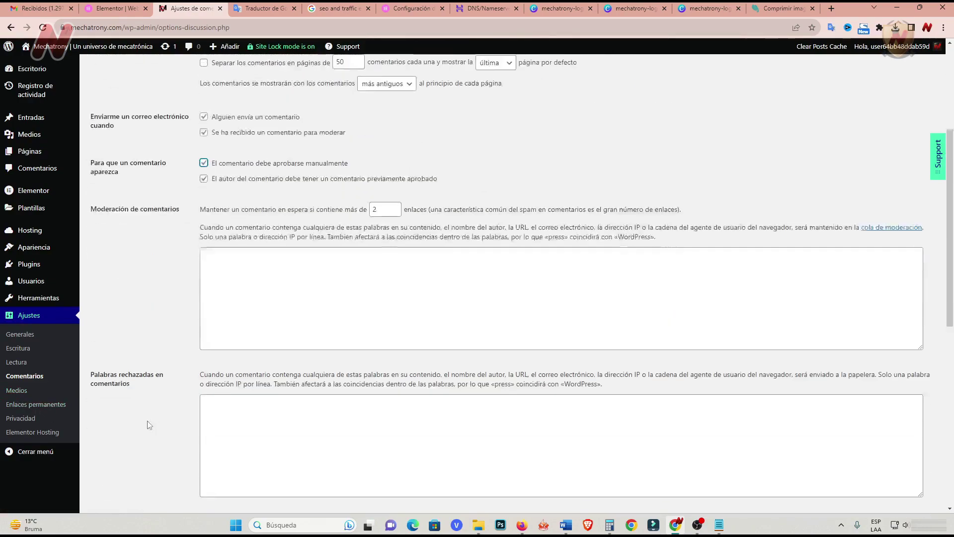
pyautogui.click(136, 462)
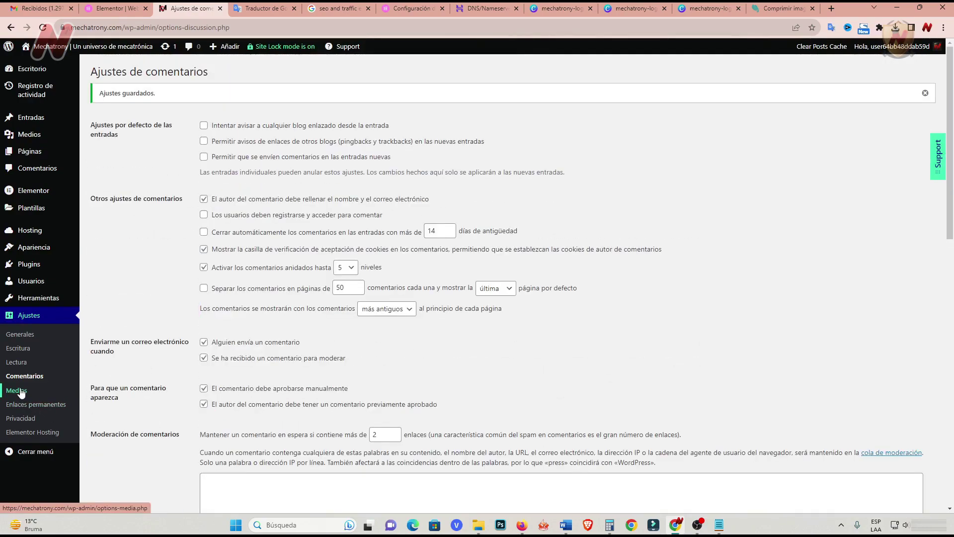
pyautogui.click(17, 391)
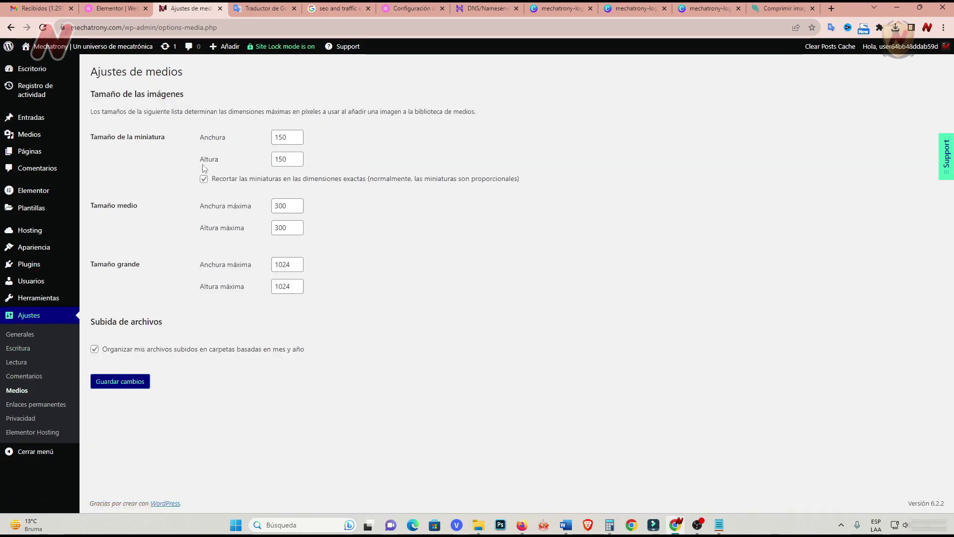
# Clear the thumbnail (150), medium and large width and height values in Media settings.
pyautogui.click(286, 137)
pyautogui.moveTo(285, 137); pyautogui.dragTo(256, 143)
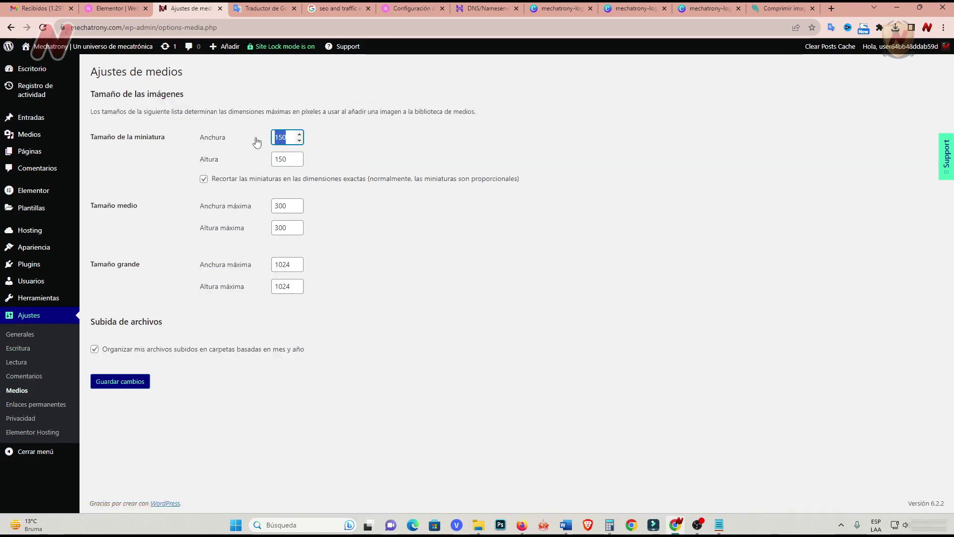
pyautogui.press('BackSpace')
pyautogui.press('Tab')
pyautogui.press('BackSpace')
pyautogui.press('Tab')
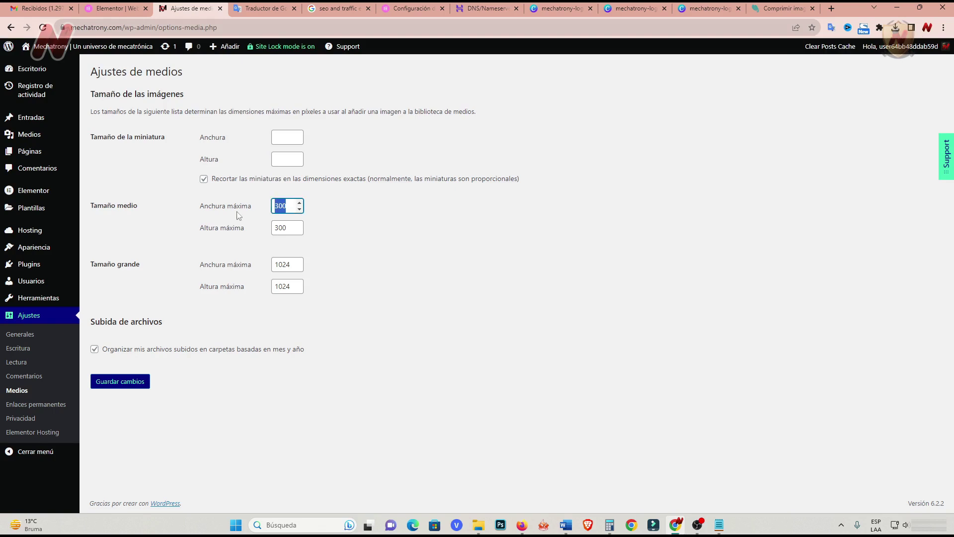
pyautogui.press('BackSpace')
pyautogui.press('Tab')
pyautogui.press('BackSpace')
pyautogui.press('Tab')
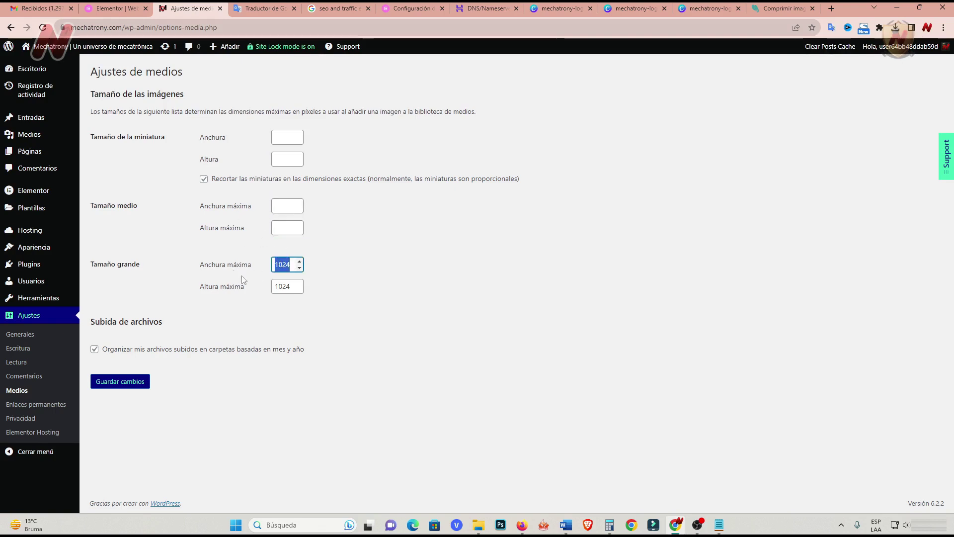
pyautogui.press('BackSpace')
pyautogui.press('Tab')
pyautogui.press('BackSpace')
# Save the emptied image sizes with Guardar cambios and go to Enlaces permanentes.
pyautogui.click(251, 390)
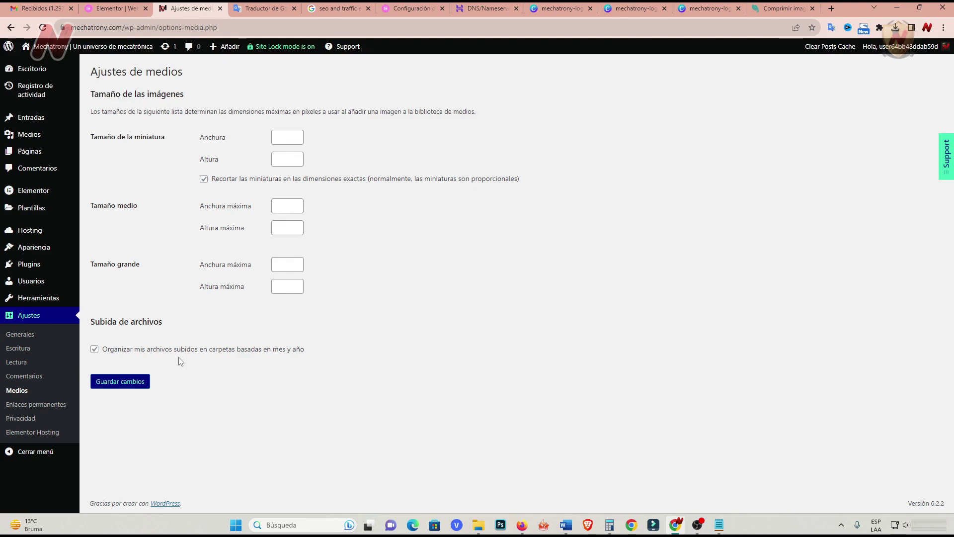
pyautogui.click(146, 386)
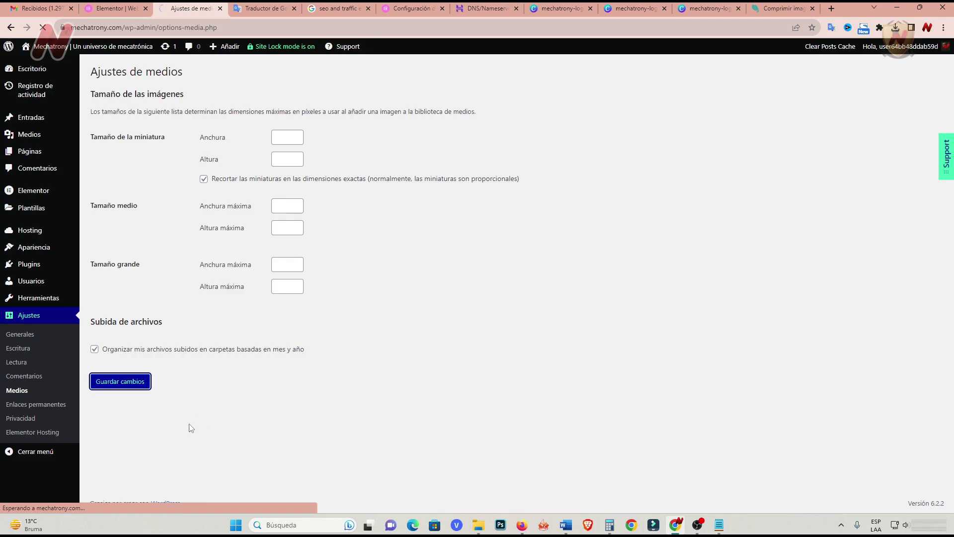
pyautogui.click(36, 405)
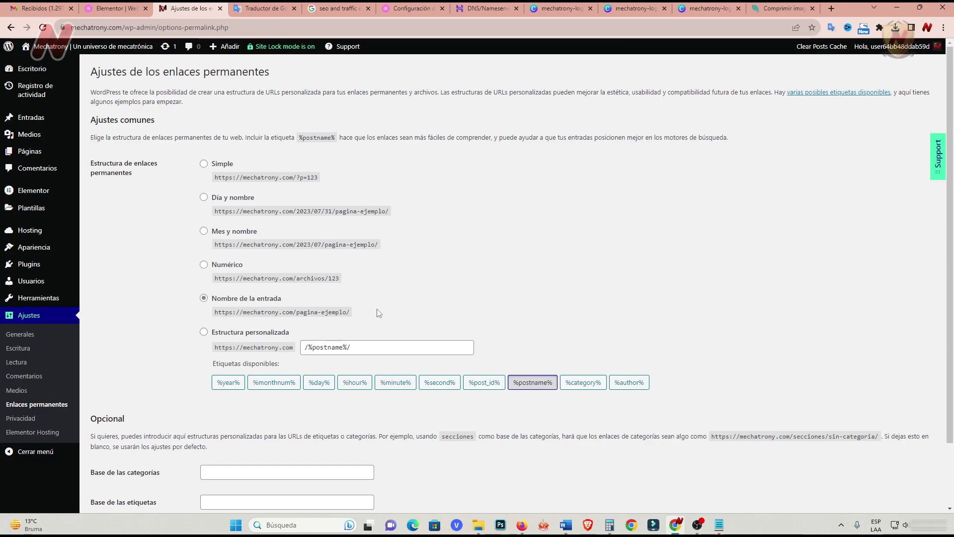
# Save the /%postname%/ permalinks, check Privacy page options and Hosting cache, then return to Escritorio.
pyautogui.scroll(-2, 377, 430)
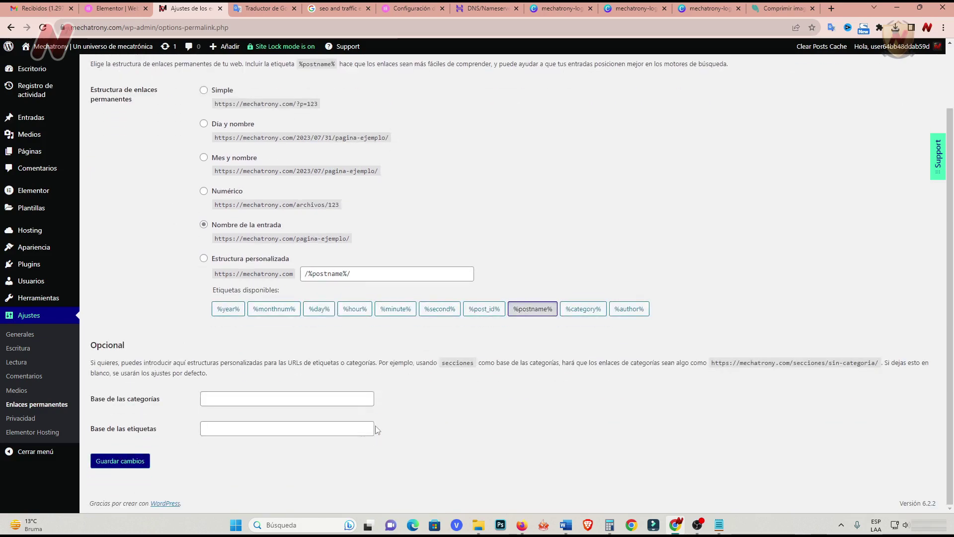
pyautogui.click(135, 464)
pyautogui.click(28, 420)
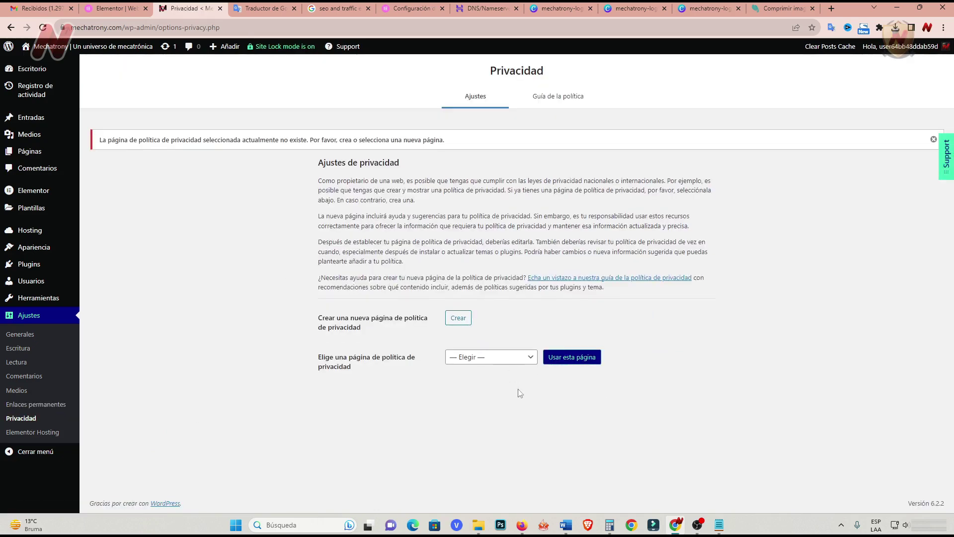
pyautogui.click(536, 357)
pyautogui.click(416, 409)
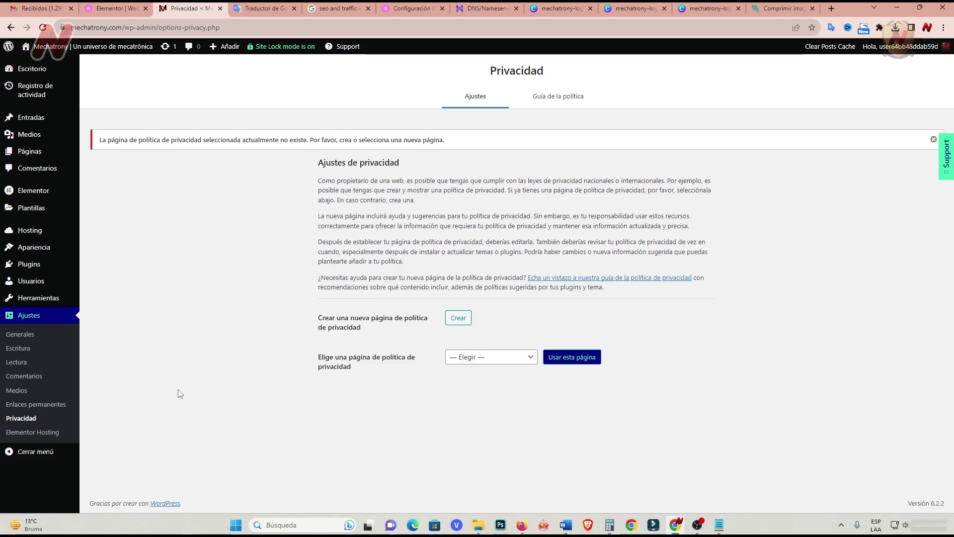
pyautogui.click(33, 432)
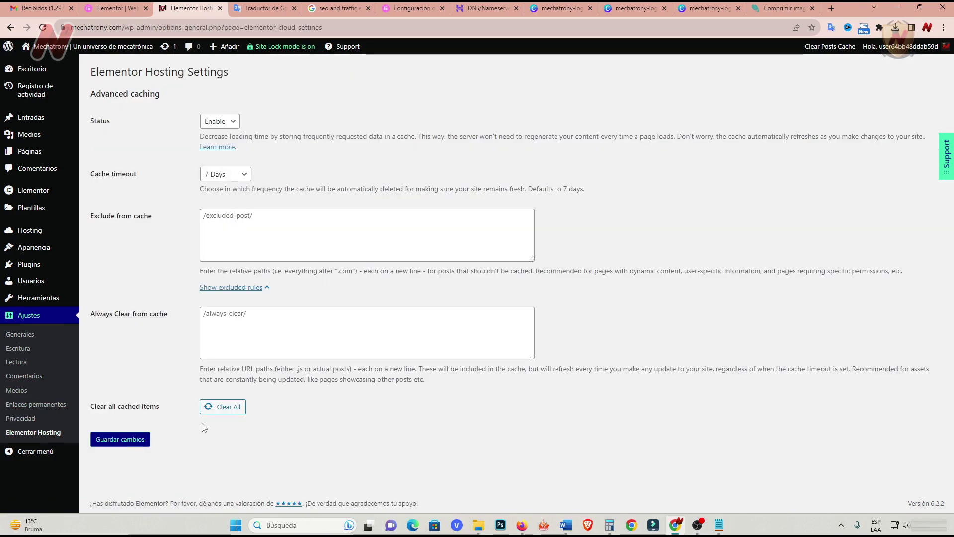
pyautogui.click(32, 68)
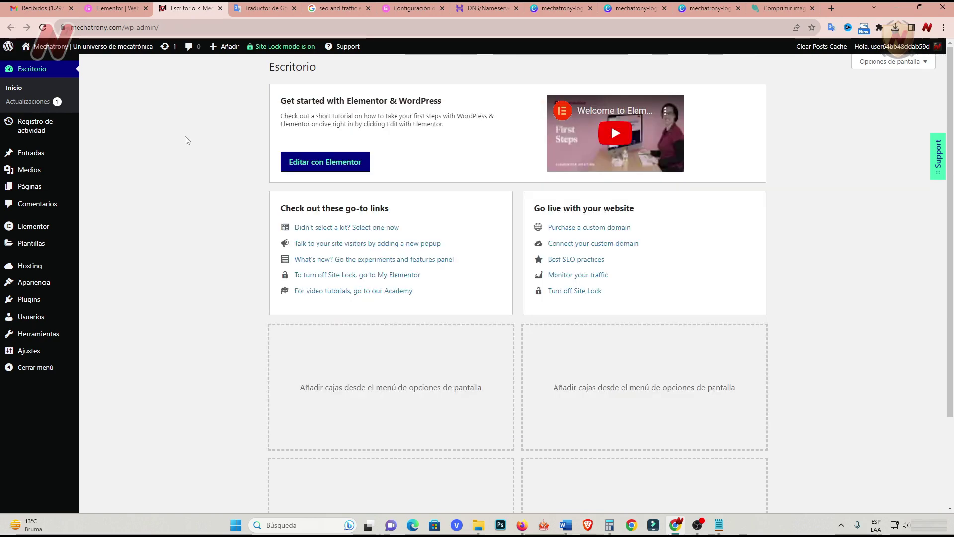
# Open Home's 'Editar con Elementor' link from Todas las páginas in a new tab and switch to it.
pyautogui.moveTo(37, 190)
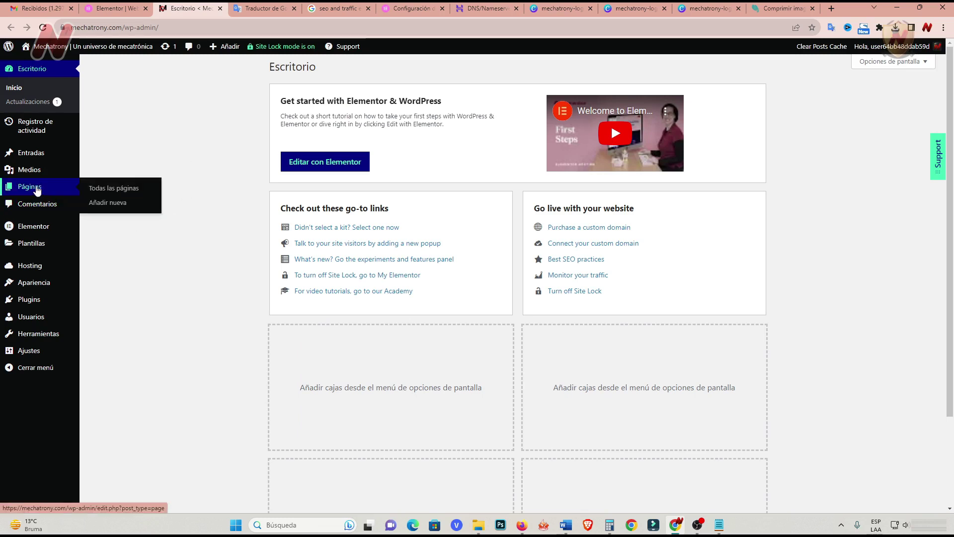
pyautogui.click(122, 189)
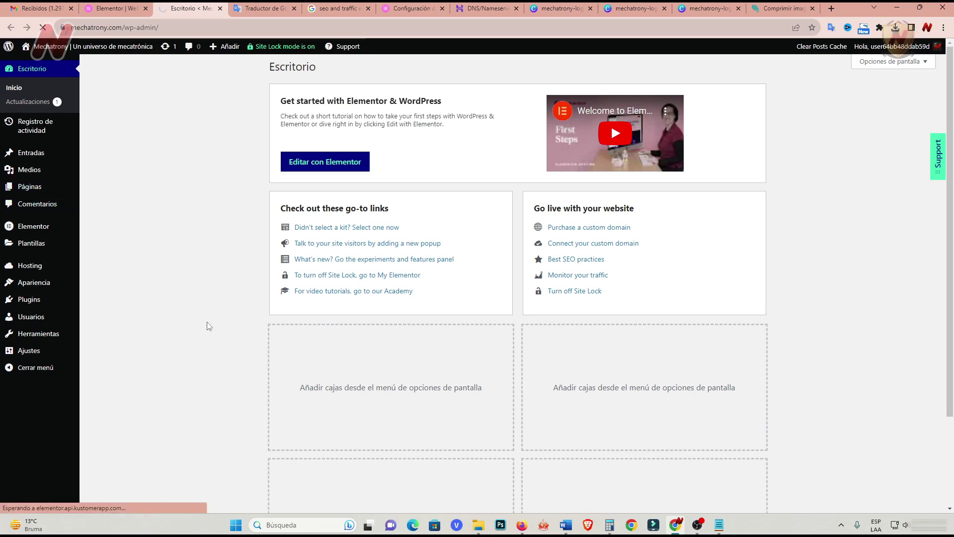
pyautogui.moveTo(126, 211)
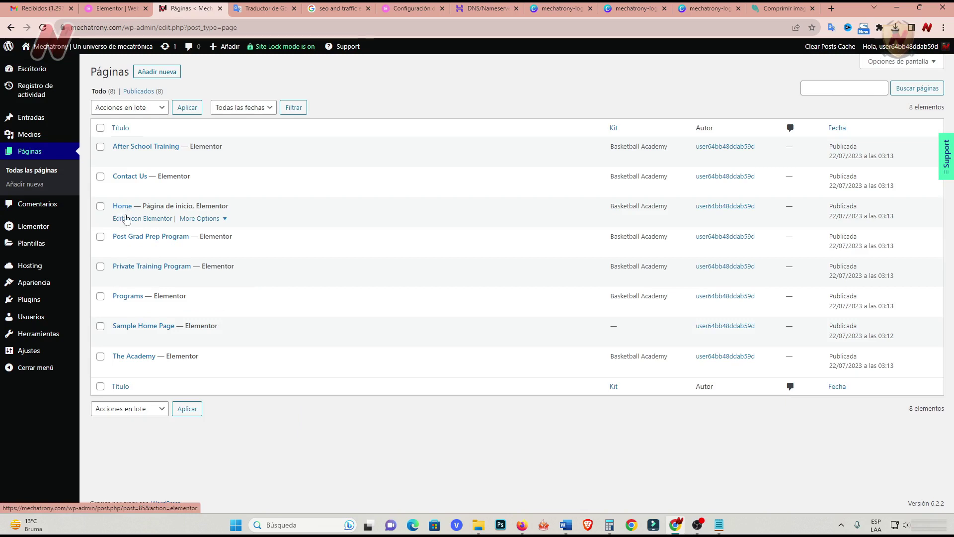
pyautogui.rightClick(151, 221)
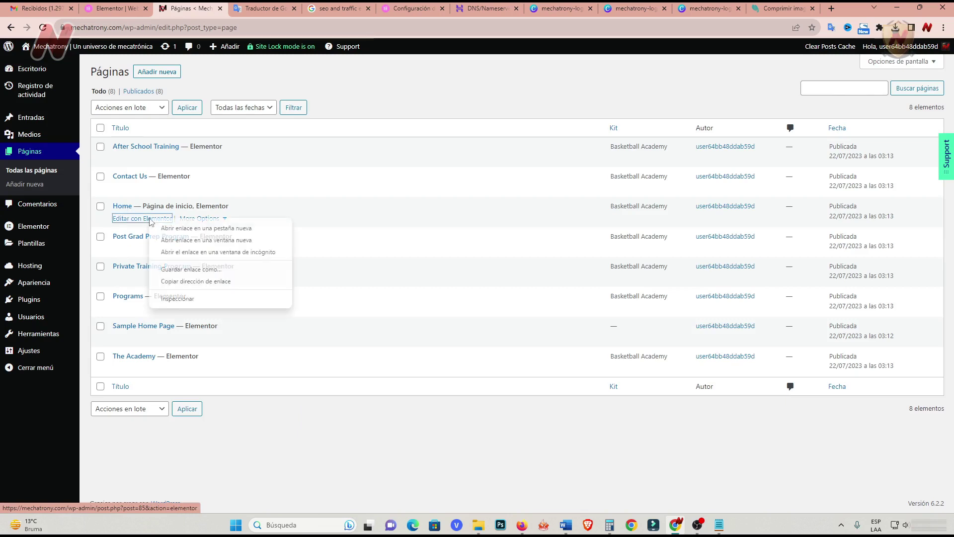
pyautogui.click(189, 228)
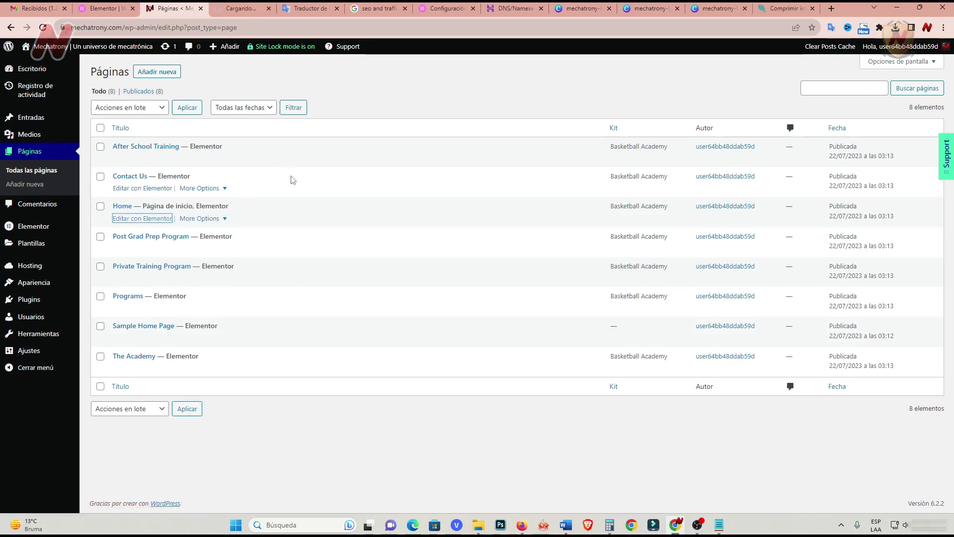
pyautogui.click(240, 8)
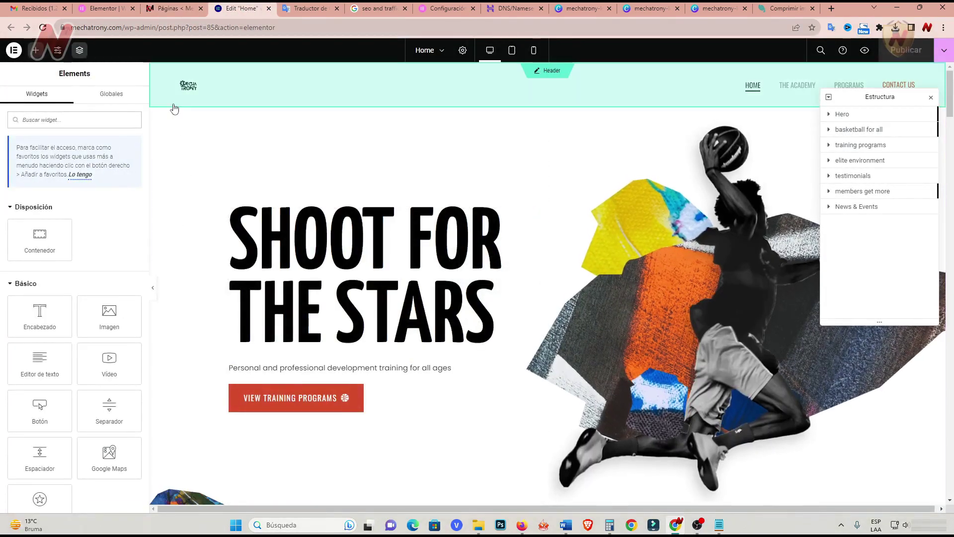
# Give the header's Site Logo 100% width, 100% maximum width and 71 px height in Estilo.
pyautogui.click(548, 74)
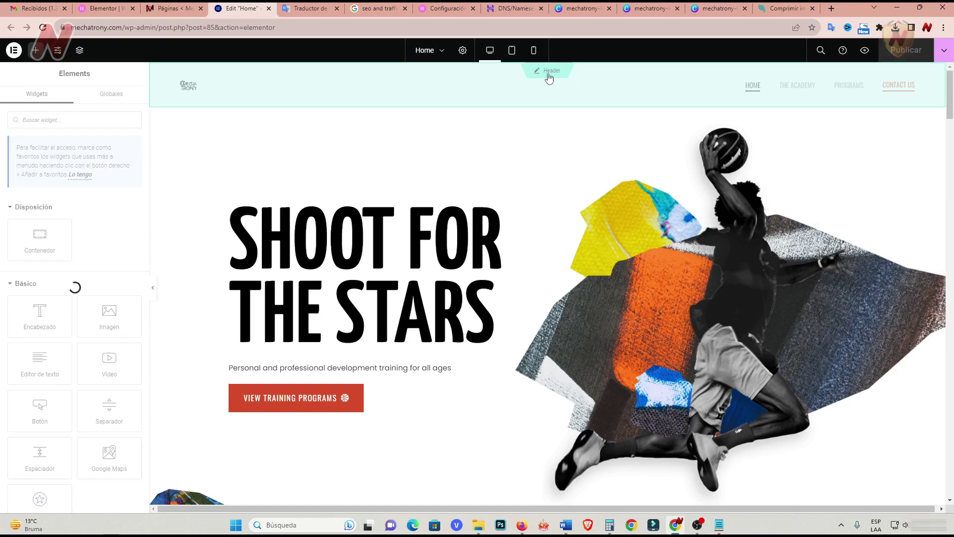
pyautogui.click(342, 88)
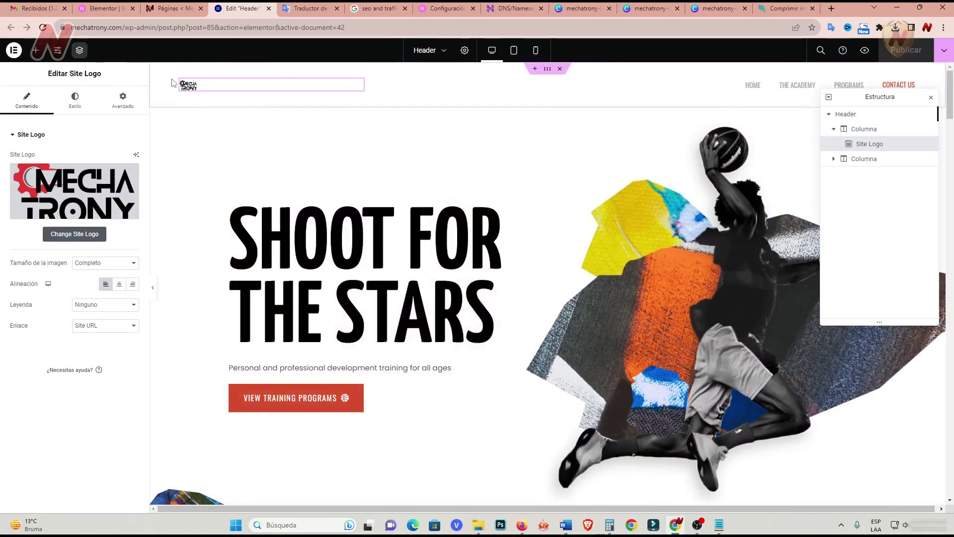
pyautogui.moveTo(360, 90)
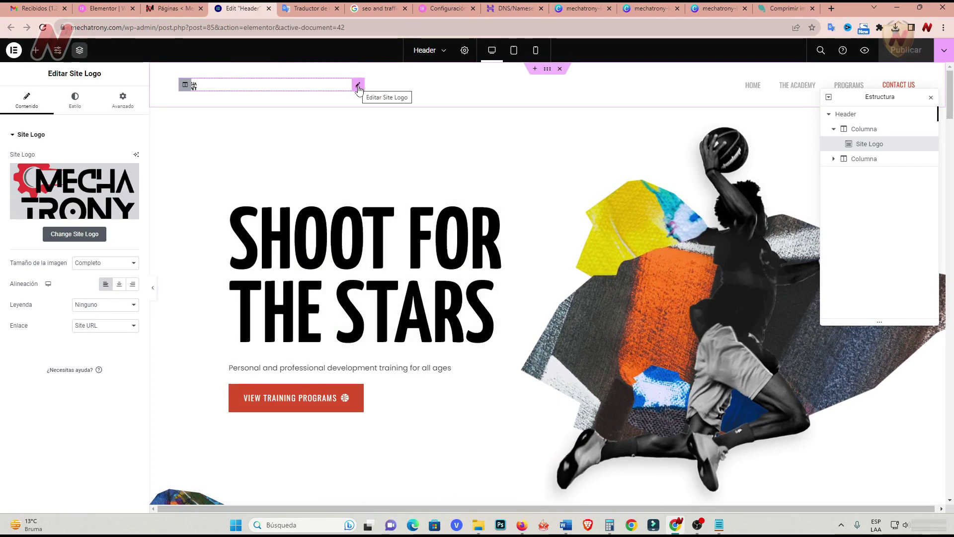
pyautogui.click(73, 102)
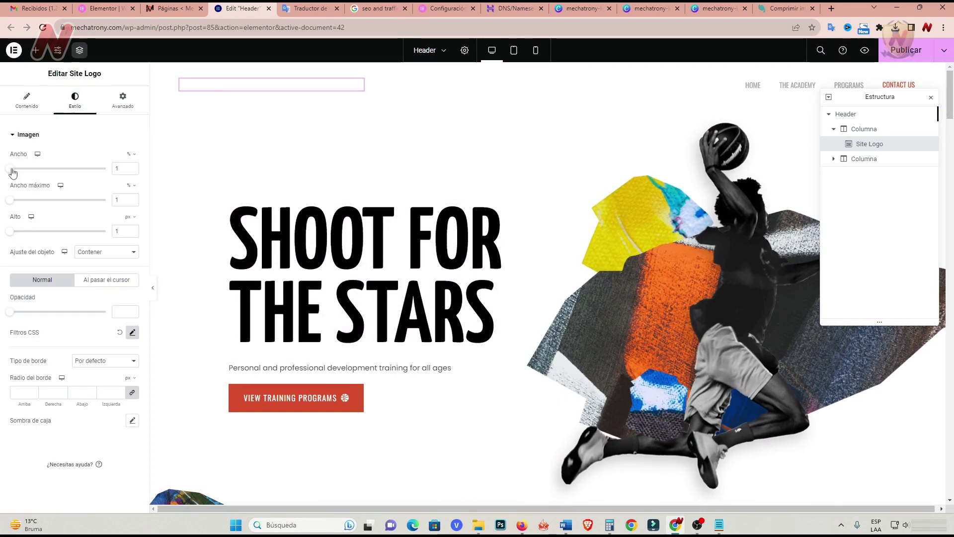
pyautogui.moveTo(11, 169); pyautogui.dragTo(106, 169)
pyautogui.moveTo(10, 203); pyautogui.dragTo(119, 198)
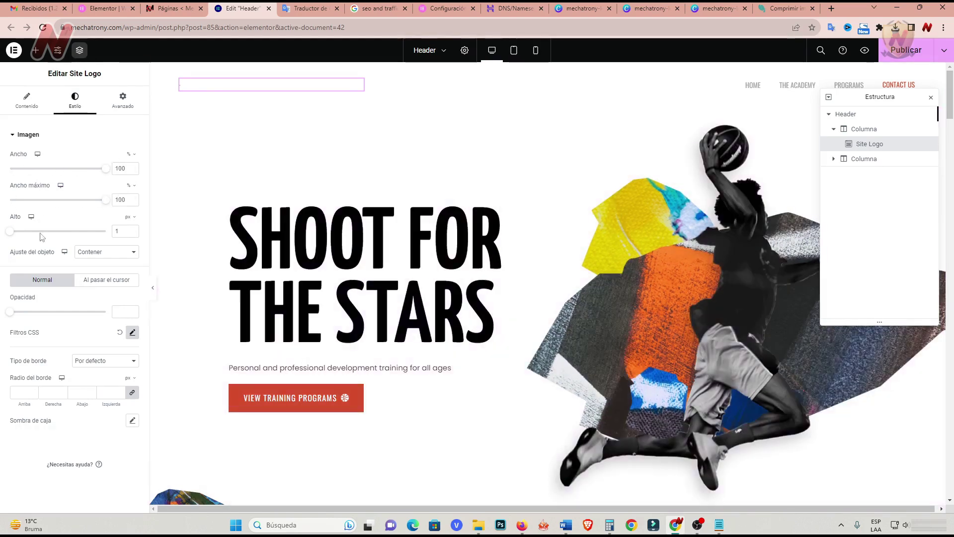
pyautogui.moveTo(10, 232); pyautogui.dragTo(23, 234)
pyautogui.moveTo(28, 236); pyautogui.dragTo(26, 235)
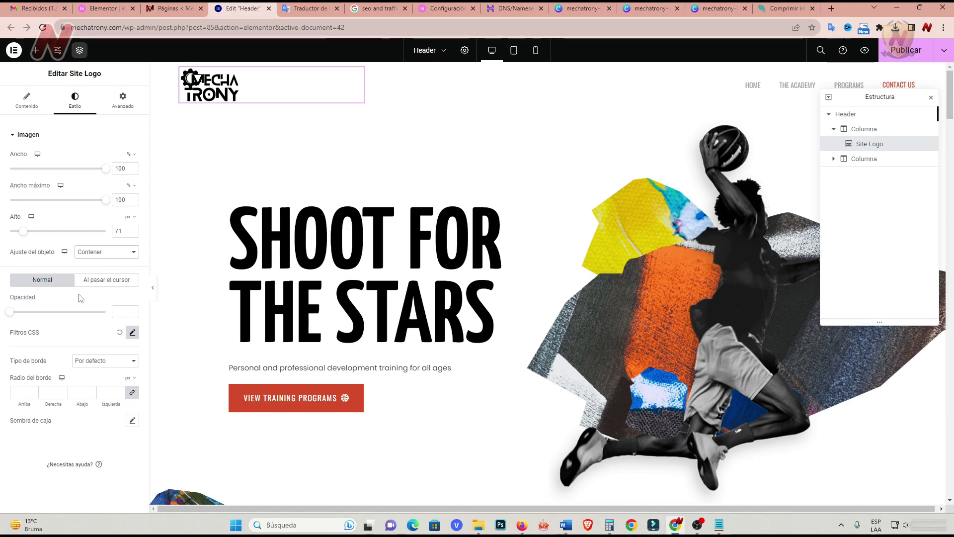
# Try the logo widget's full, inline and custom width options, then set Ancho back to Por defecto.
pyautogui.click(119, 101)
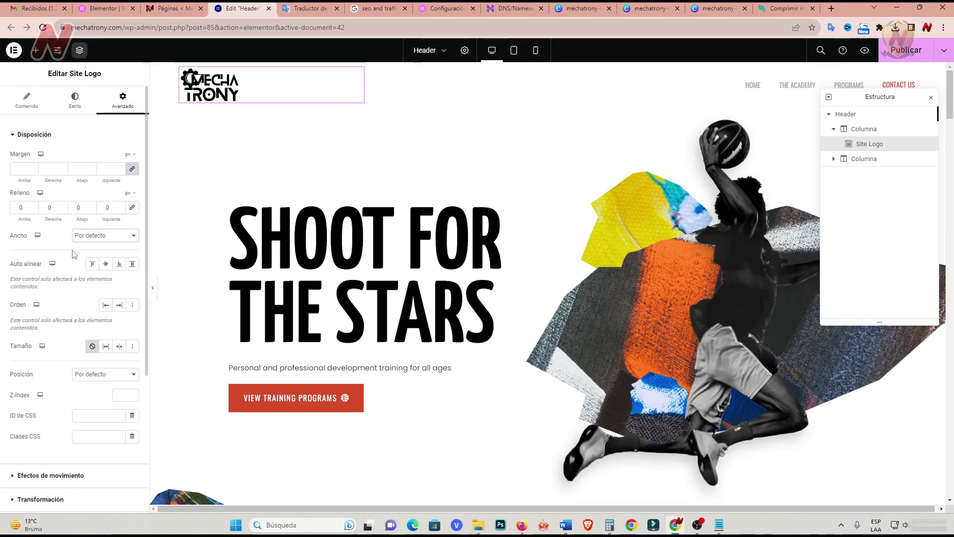
pyautogui.click(115, 236)
pyautogui.click(120, 254)
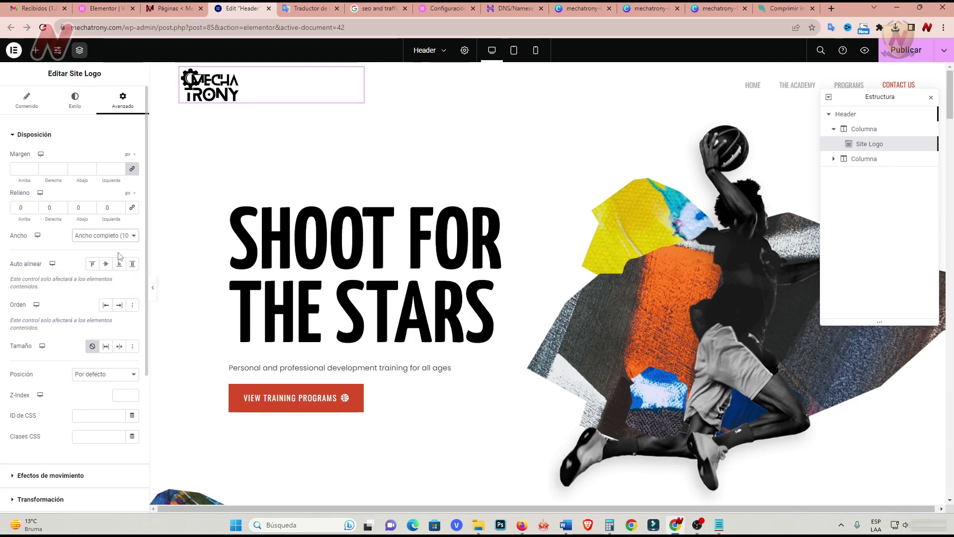
pyautogui.click(128, 236)
pyautogui.click(127, 259)
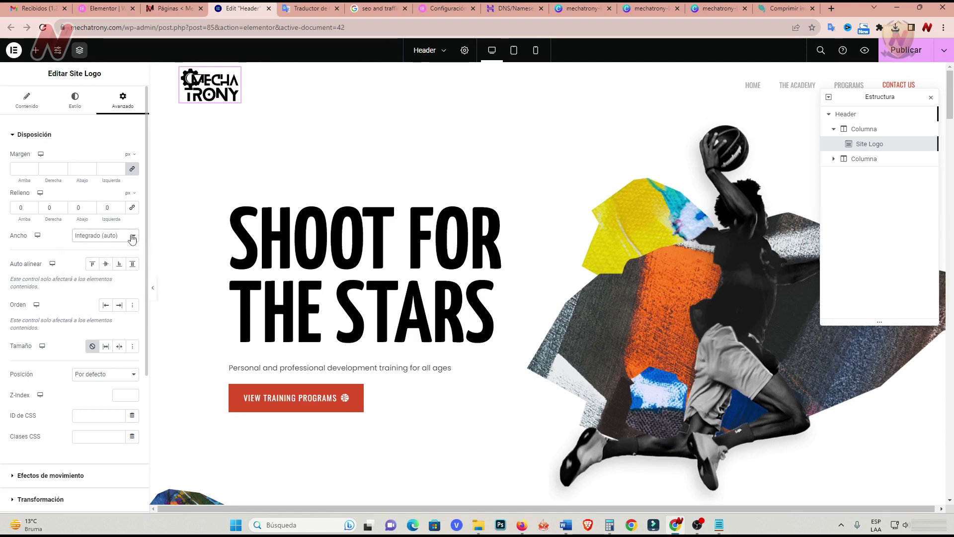
pyautogui.click(132, 237)
pyautogui.click(113, 269)
pyautogui.click(131, 236)
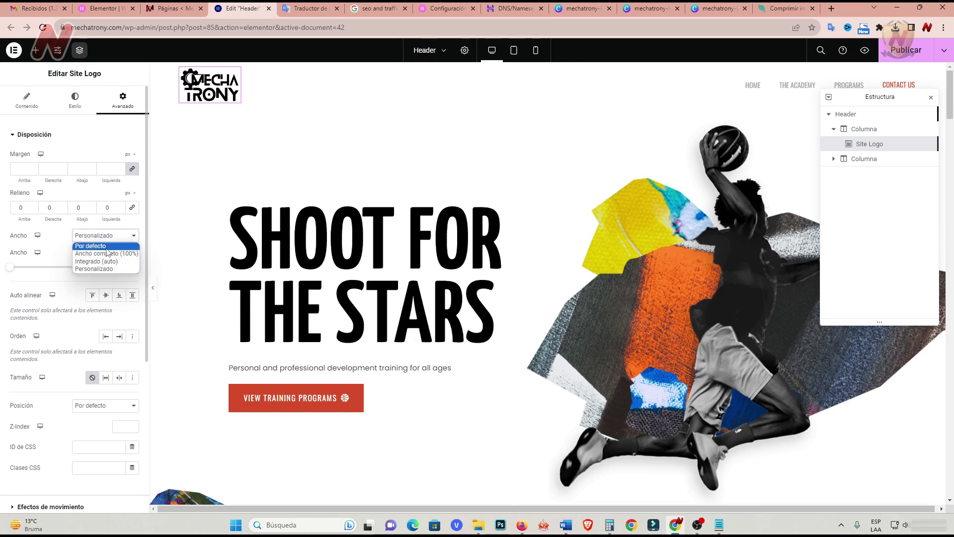
pyautogui.click(106, 247)
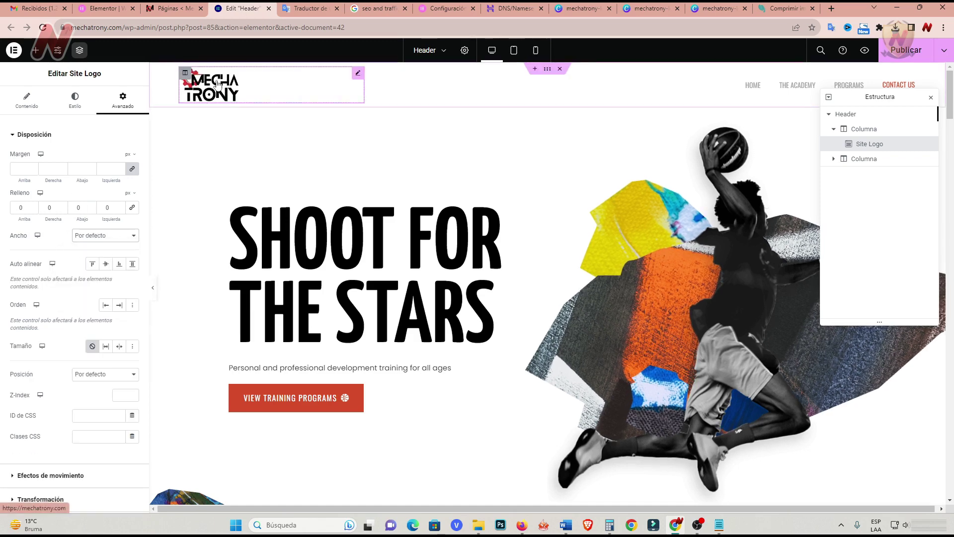
# Expand Efectos de movimiento and toggle scrolling and mouse effects on and back off.
pyautogui.scroll(-4, 45, 283)
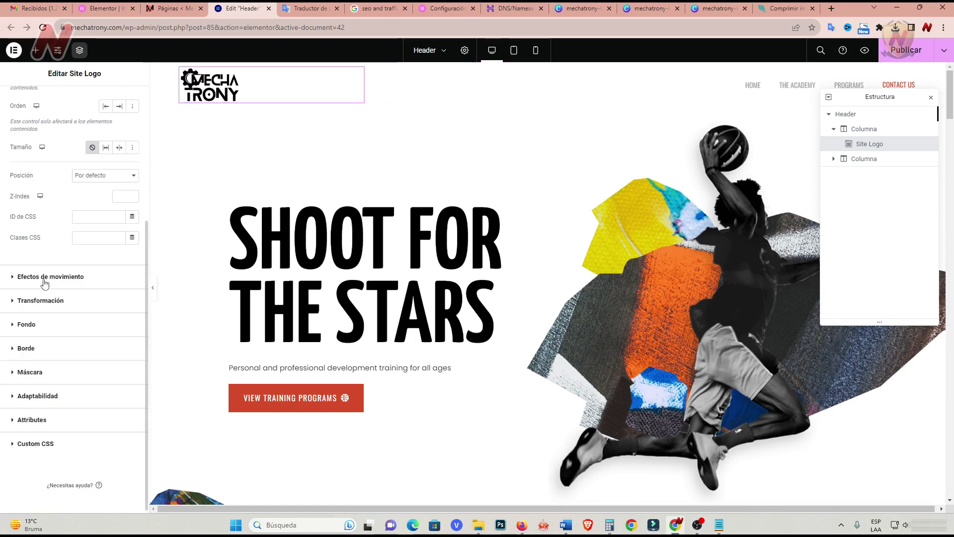
pyautogui.click(44, 281)
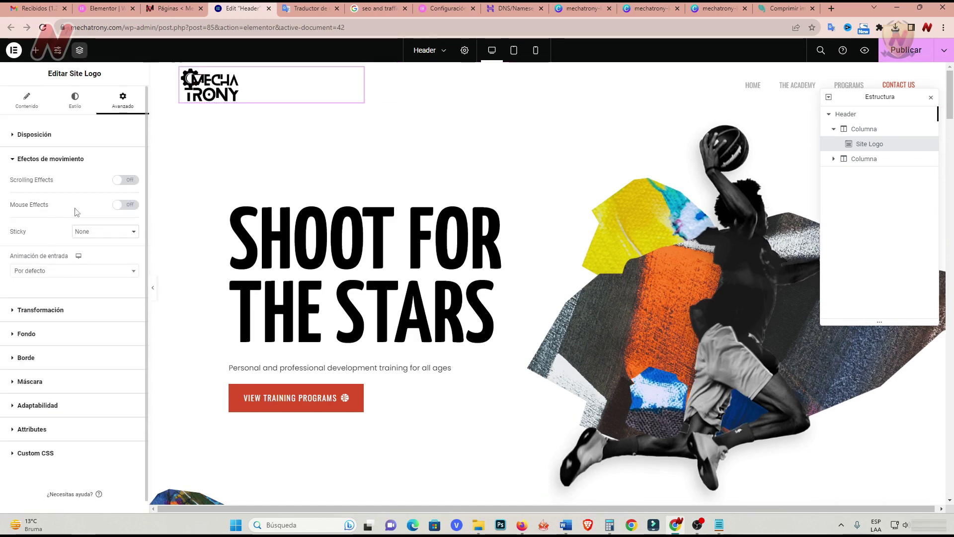
pyautogui.click(131, 181)
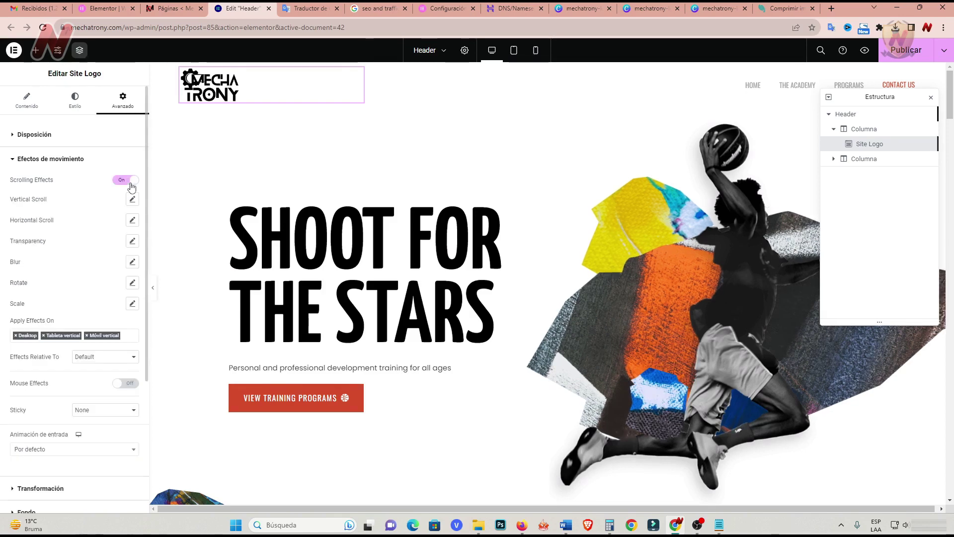
pyautogui.click(125, 180)
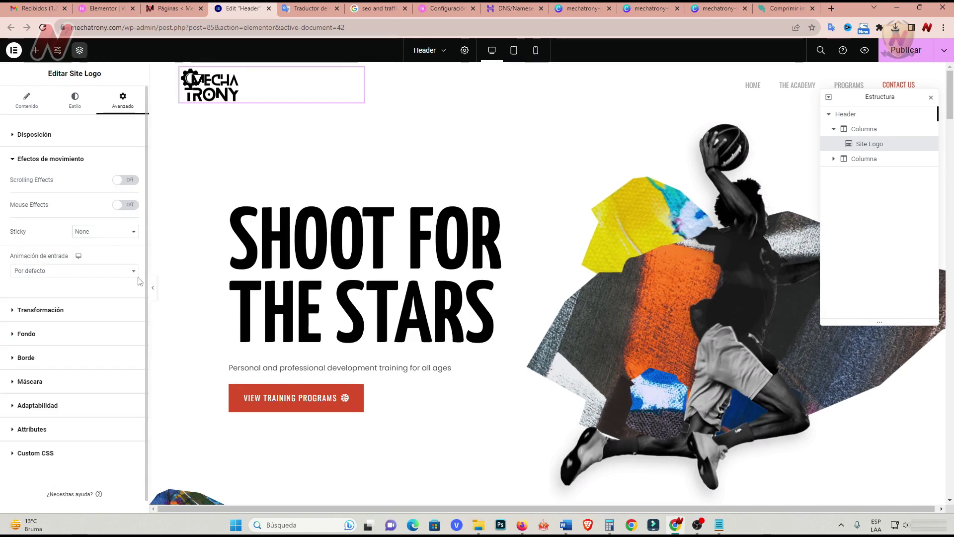
pyautogui.click(129, 208)
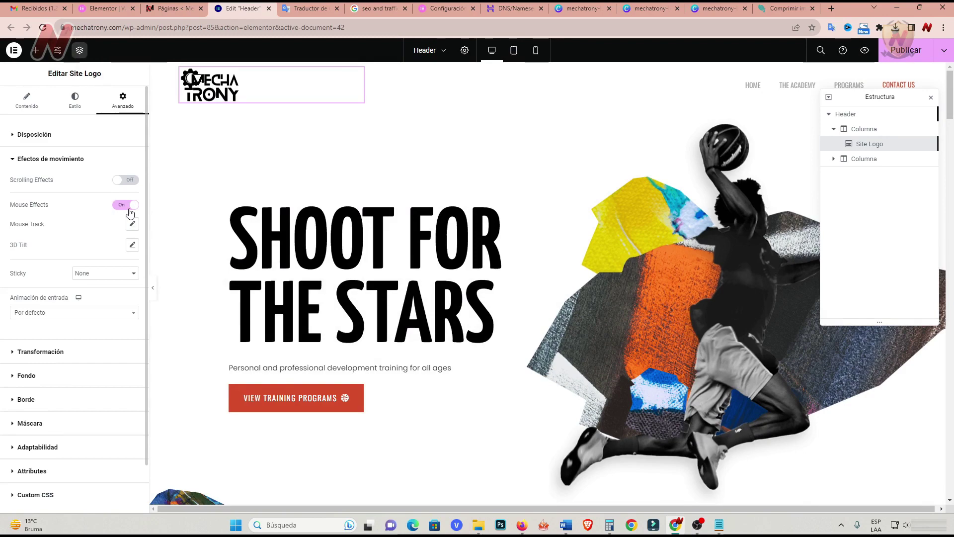
pyautogui.click(128, 207)
pyautogui.click(134, 233)
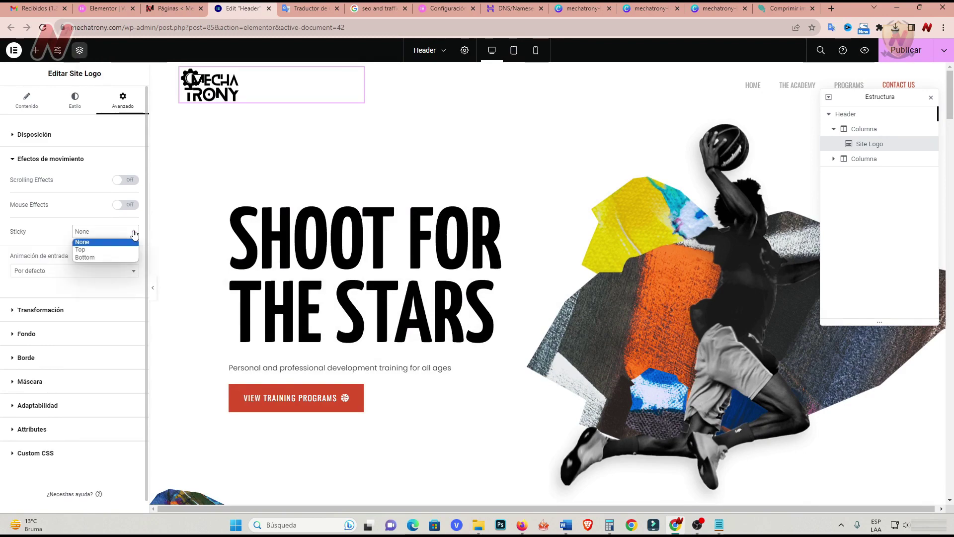
pyautogui.click(133, 235)
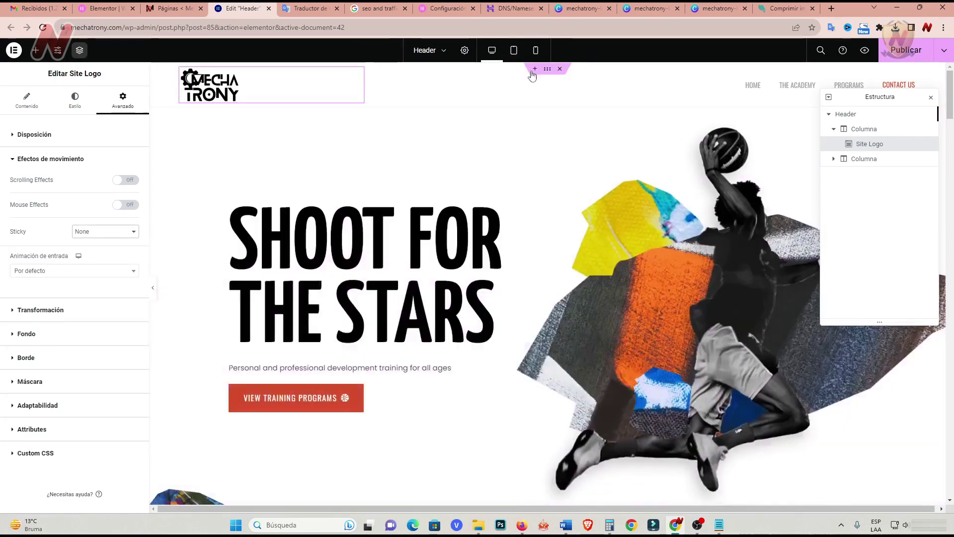
# Try Top and Bottom sticky positioning on the logo, then set Sticky back to None.
pyautogui.scroll(-5, 471, 157)
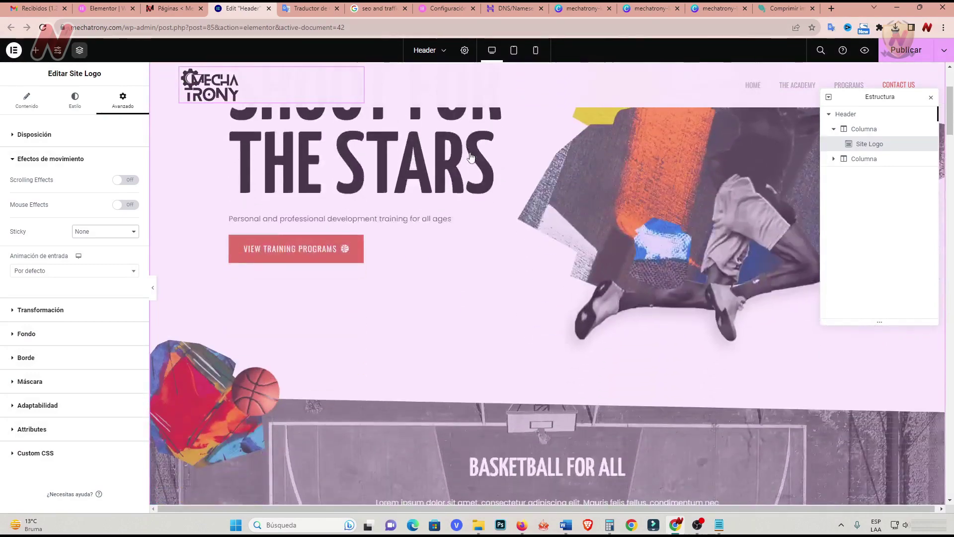
pyautogui.scroll(-4, 471, 157)
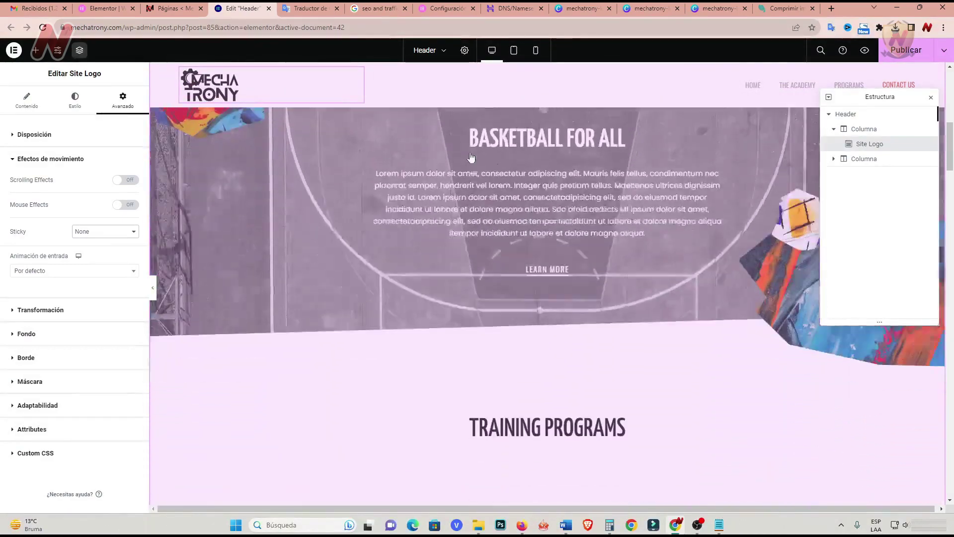
pyautogui.scroll(4, 472, 157)
pyautogui.scroll(5, 471, 158)
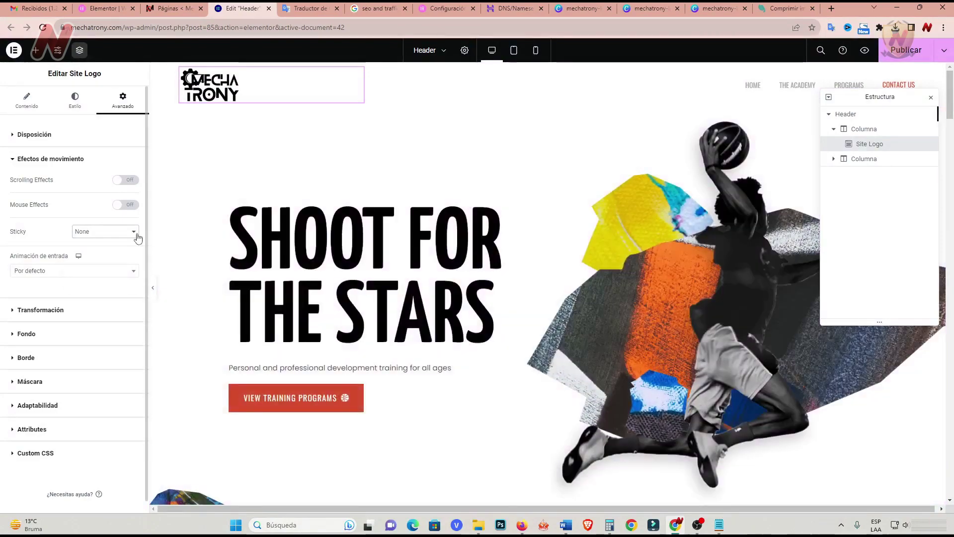
pyautogui.click(133, 231)
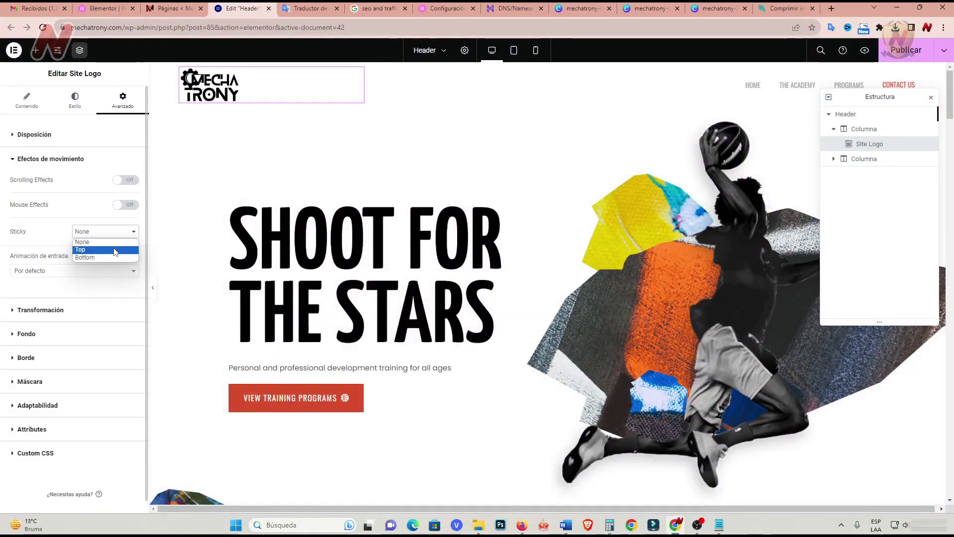
pyautogui.click(79, 248)
pyautogui.scroll(-6, 348, 204)
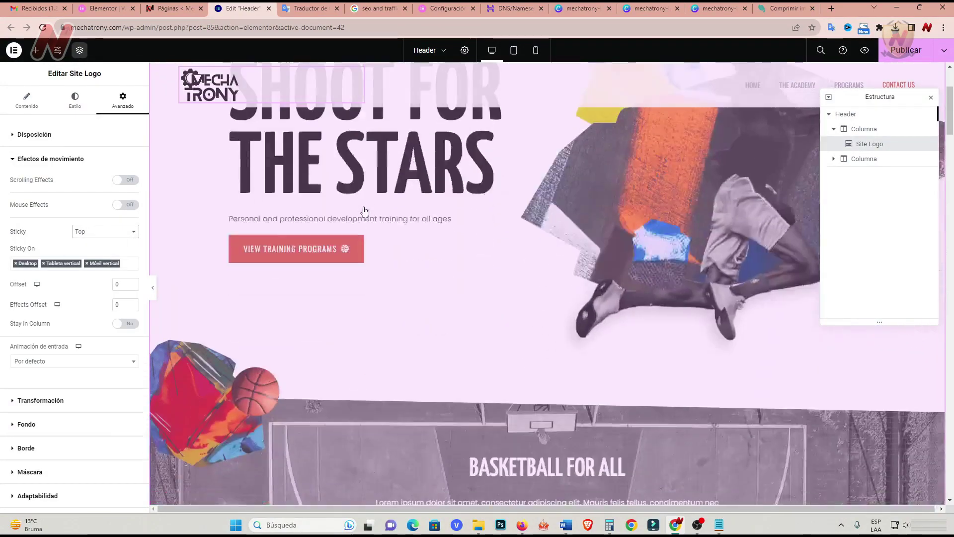
pyautogui.scroll(6, 365, 212)
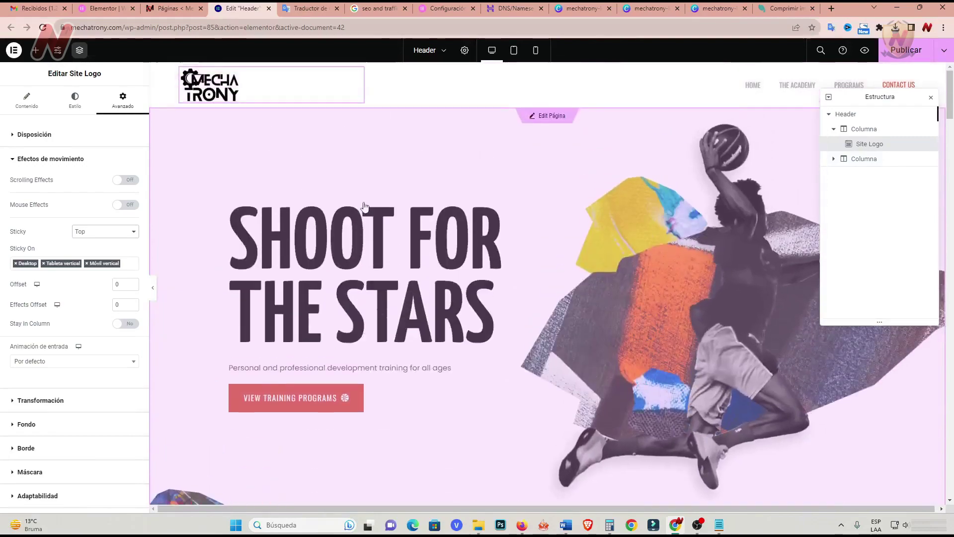
pyautogui.click(137, 231)
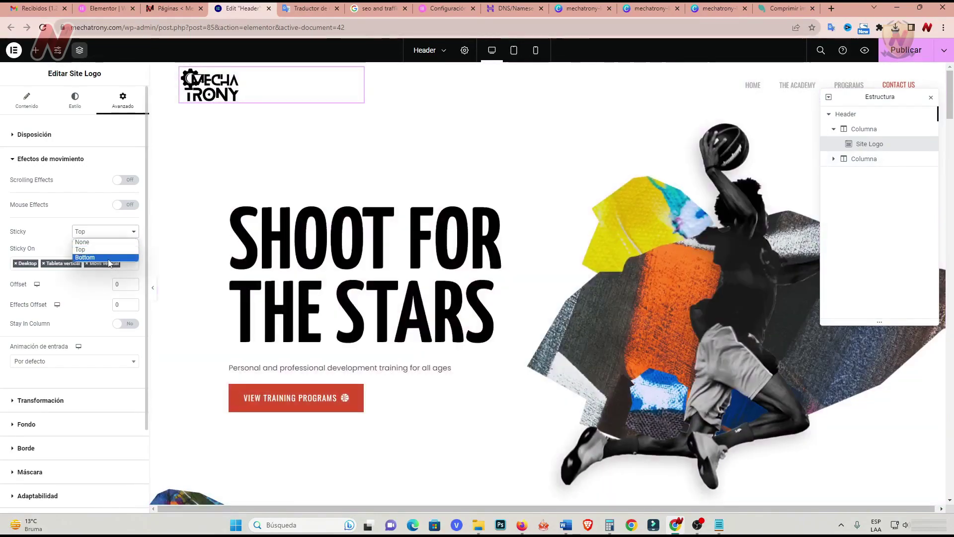
pyautogui.click(85, 257)
pyautogui.scroll(-2, 367, 245)
pyautogui.scroll(-4, 366, 244)
pyautogui.scroll(7, 366, 242)
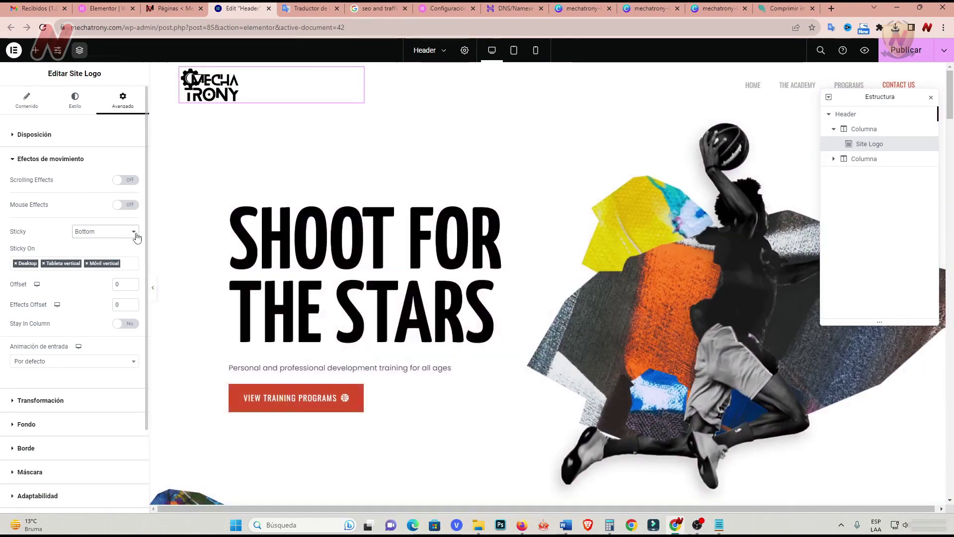
pyautogui.click(136, 232)
pyautogui.click(89, 243)
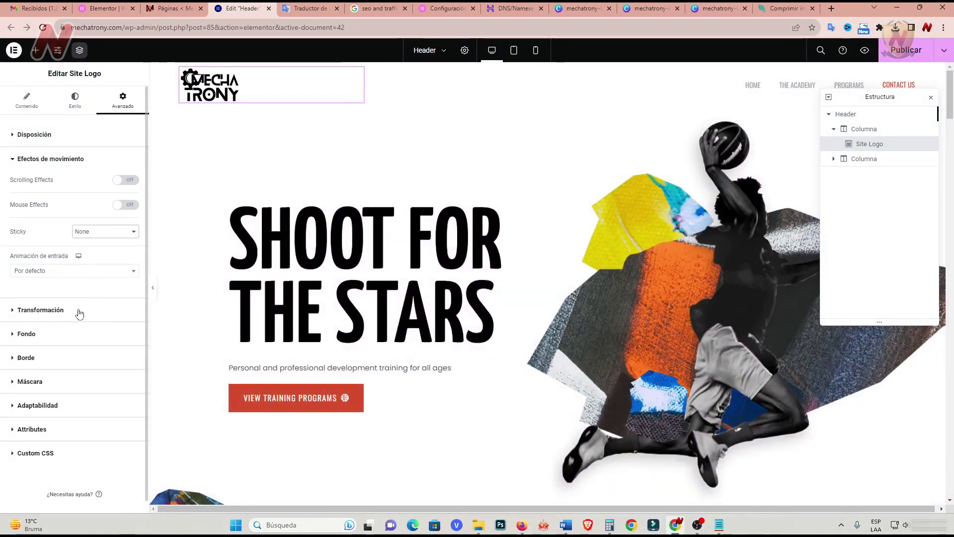
# Try a -4° rotation and a rightward offset on the logo, then reset both.
pyautogui.click(59, 310)
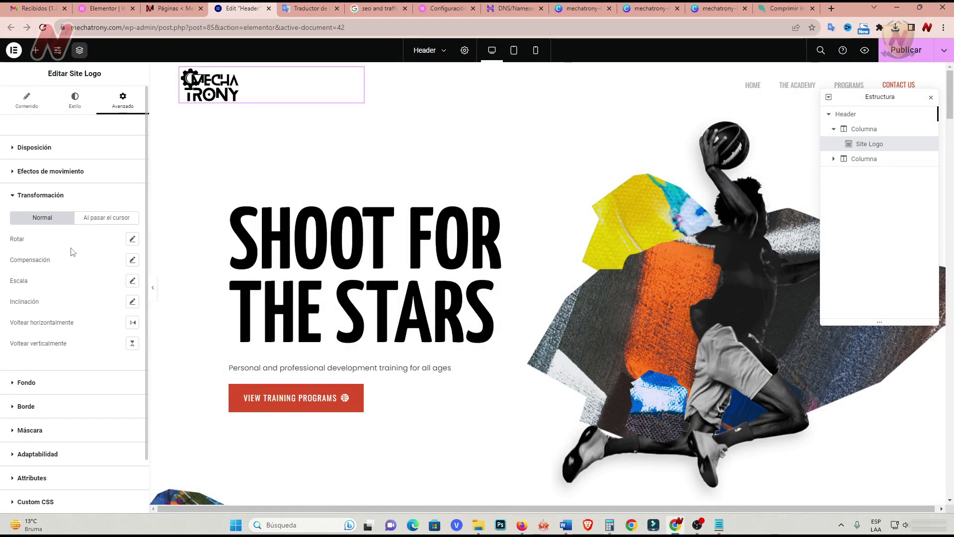
pyautogui.click(133, 239)
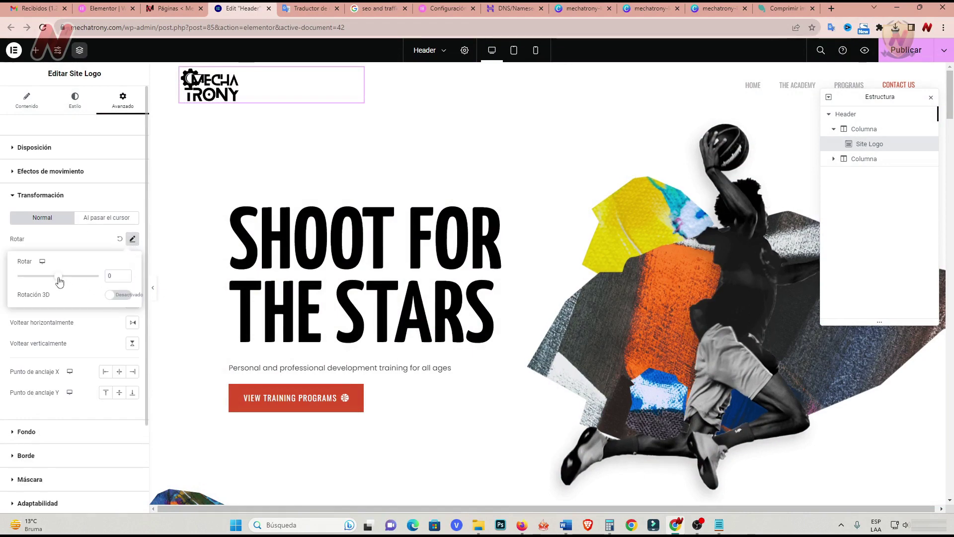
pyautogui.moveTo(59, 282); pyautogui.dragTo(59, 284)
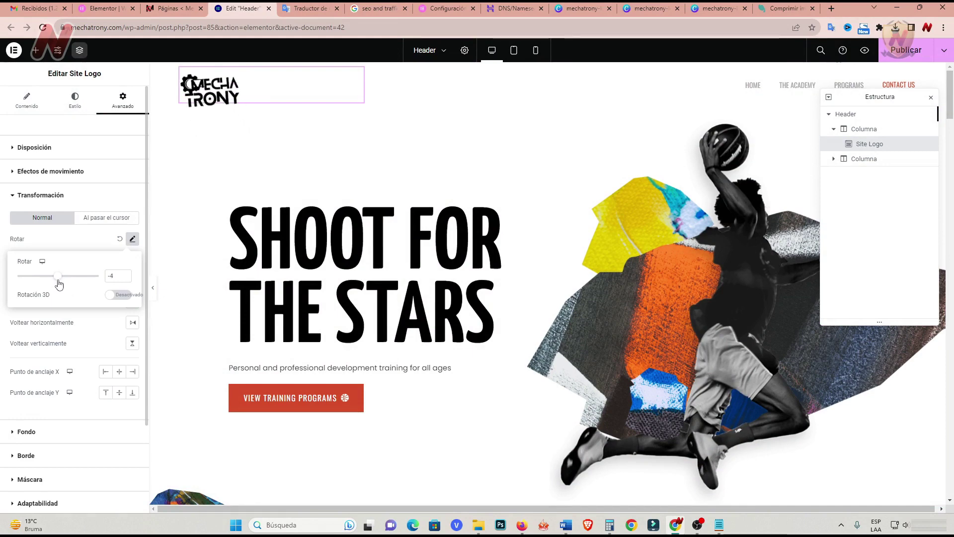
pyautogui.click(119, 243)
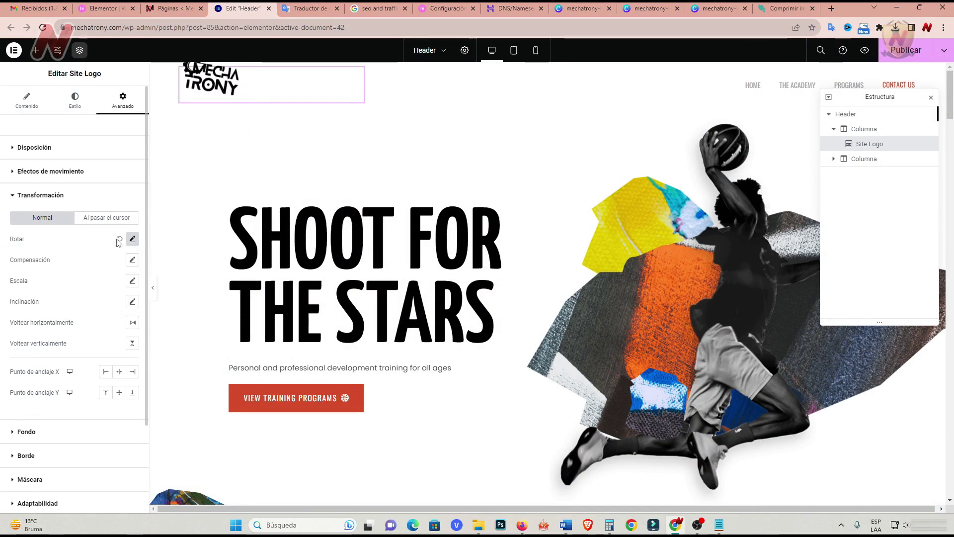
pyautogui.click(133, 260)
pyautogui.moveTo(59, 297); pyautogui.dragTo(65, 299)
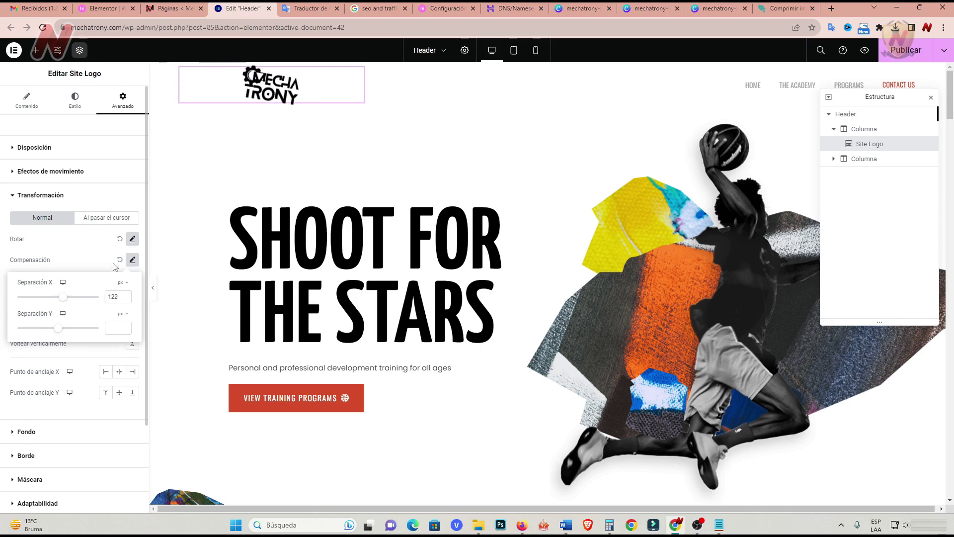
pyautogui.click(119, 239)
pyautogui.click(119, 260)
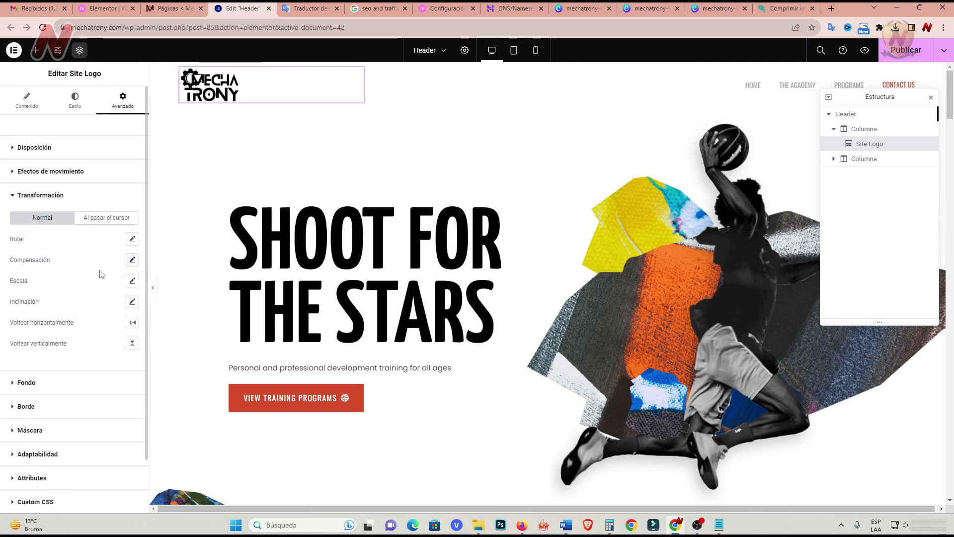
# Test scale 0, horizontal skew and both flips on the logo, reset each, and collapse Transformación.
pyautogui.click(134, 281)
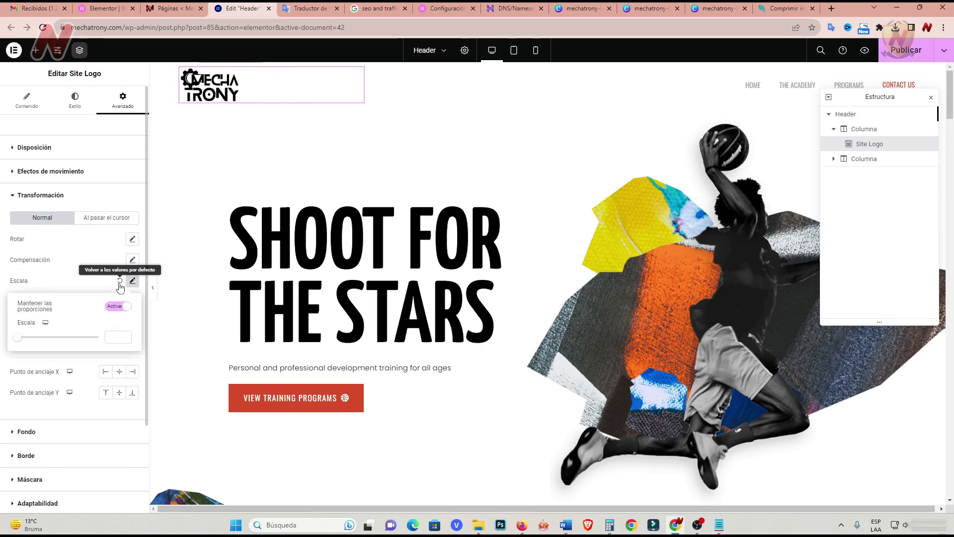
pyautogui.click(17, 337)
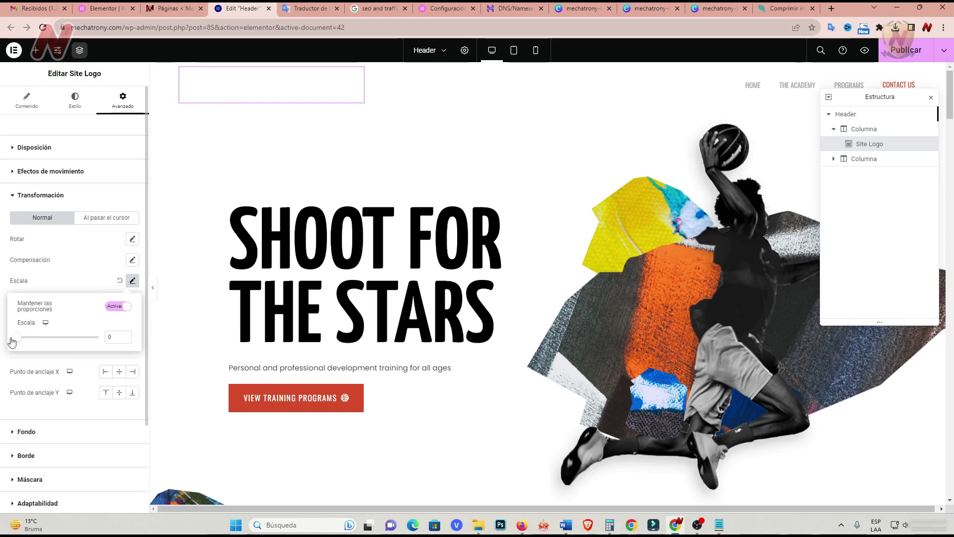
pyautogui.click(119, 280)
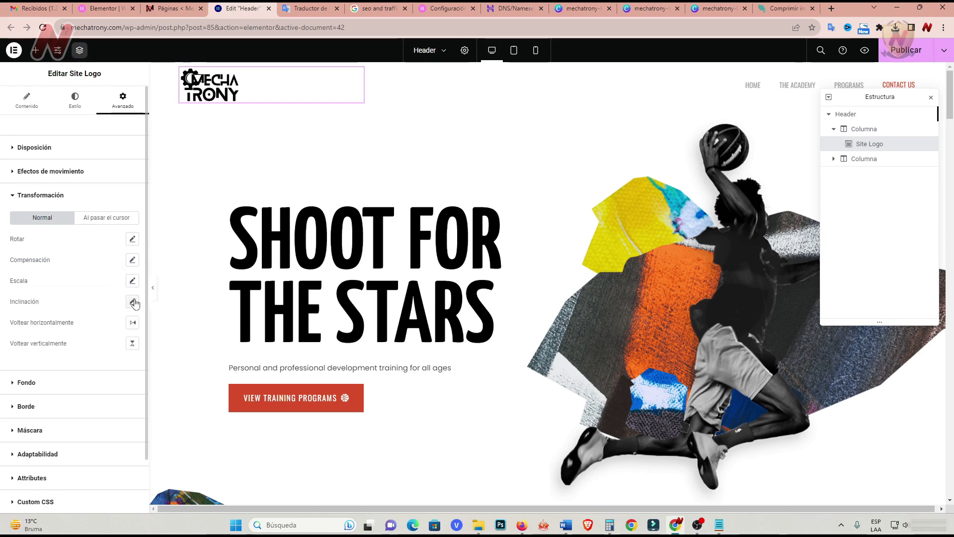
pyautogui.click(132, 301)
pyautogui.moveTo(59, 338); pyautogui.dragTo(59, 343)
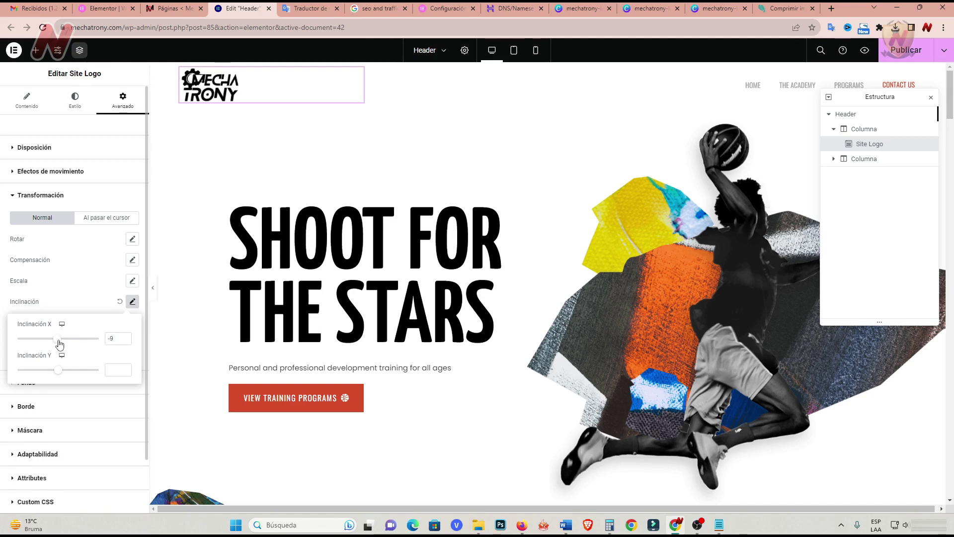
pyautogui.click(120, 301)
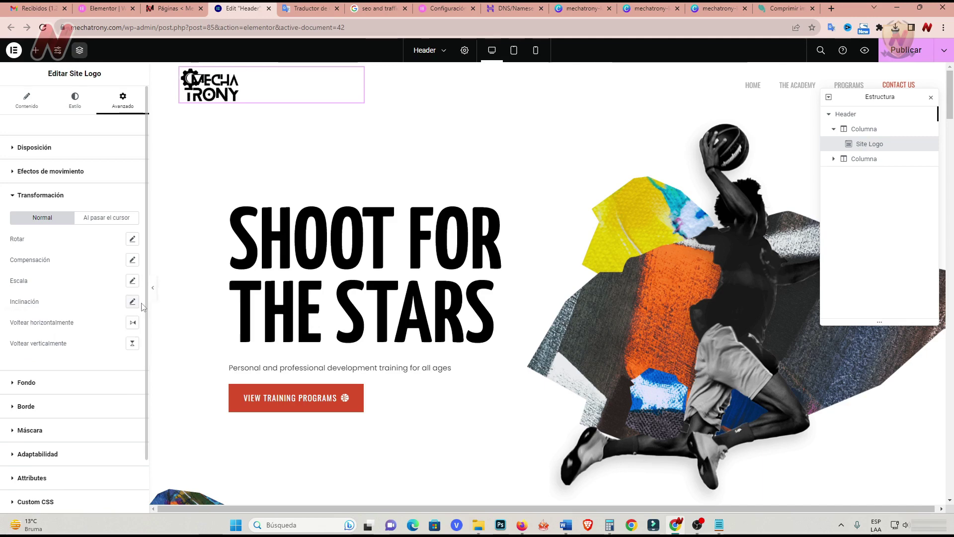
pyautogui.click(132, 324)
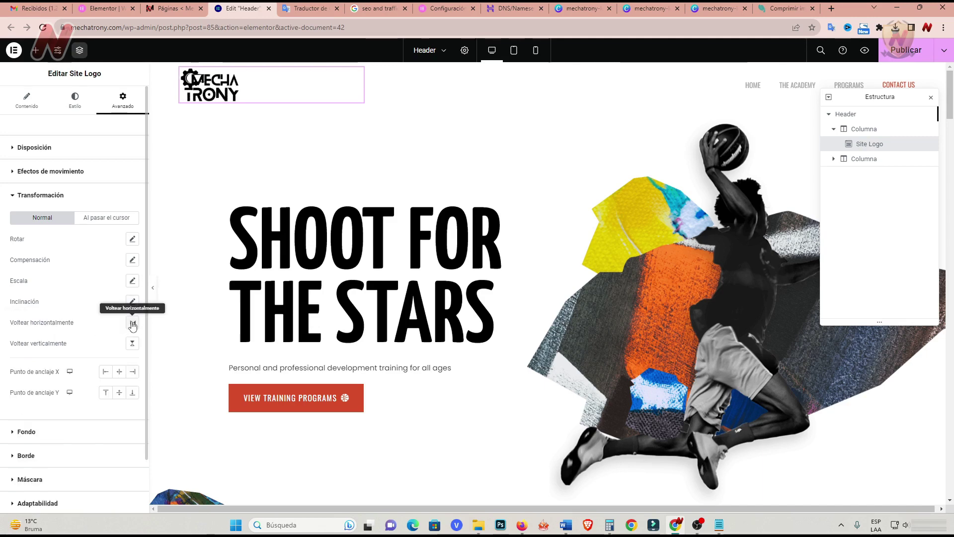
pyautogui.click(133, 323)
pyautogui.click(132, 343)
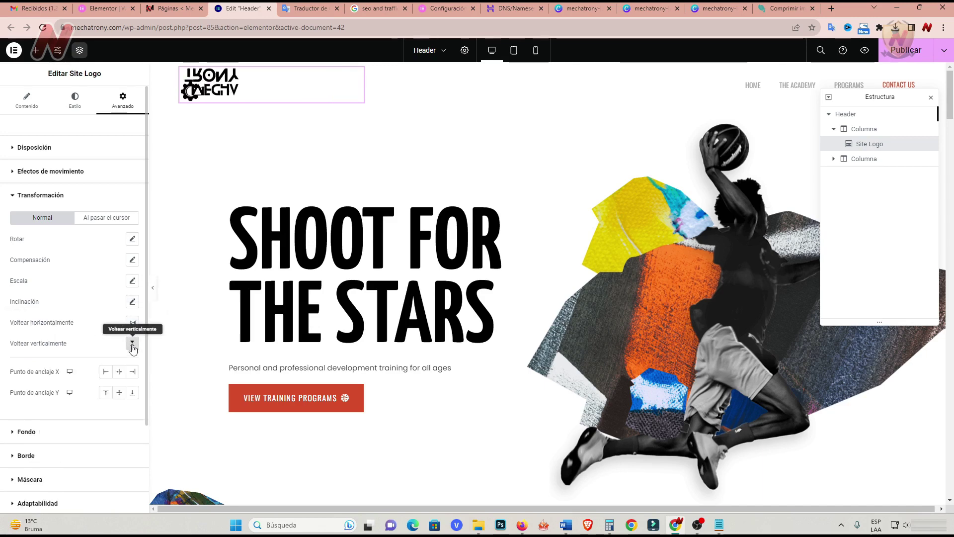
pyautogui.click(133, 343)
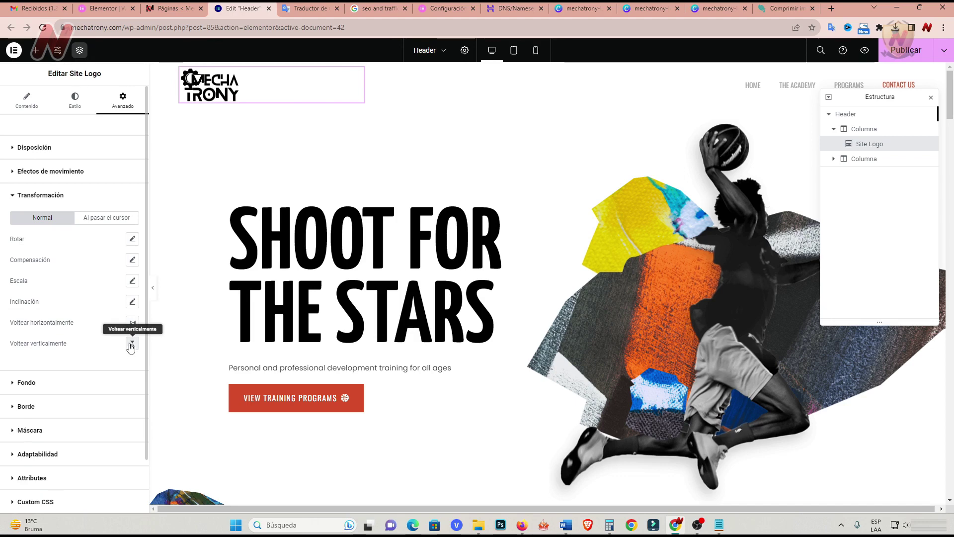
pyautogui.click(26, 195)
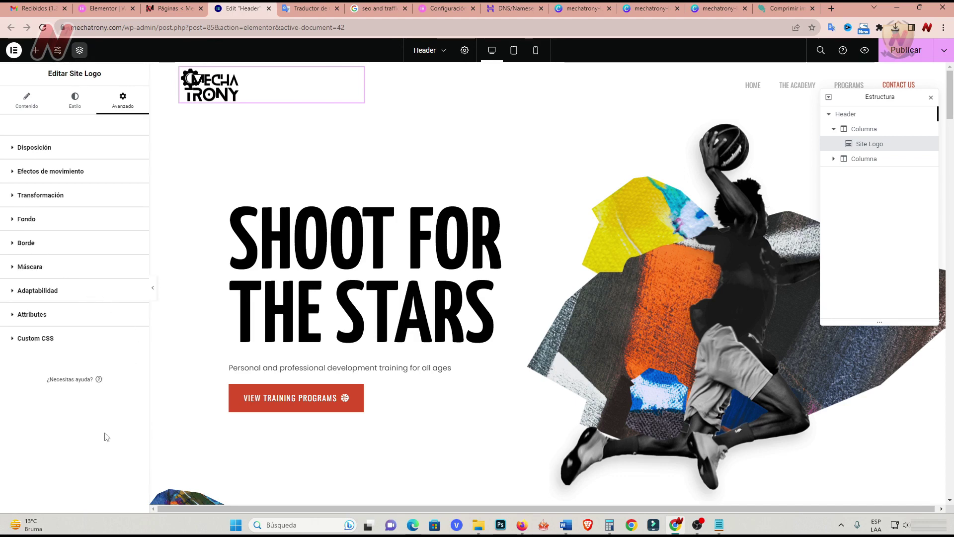
pyautogui.click(28, 247)
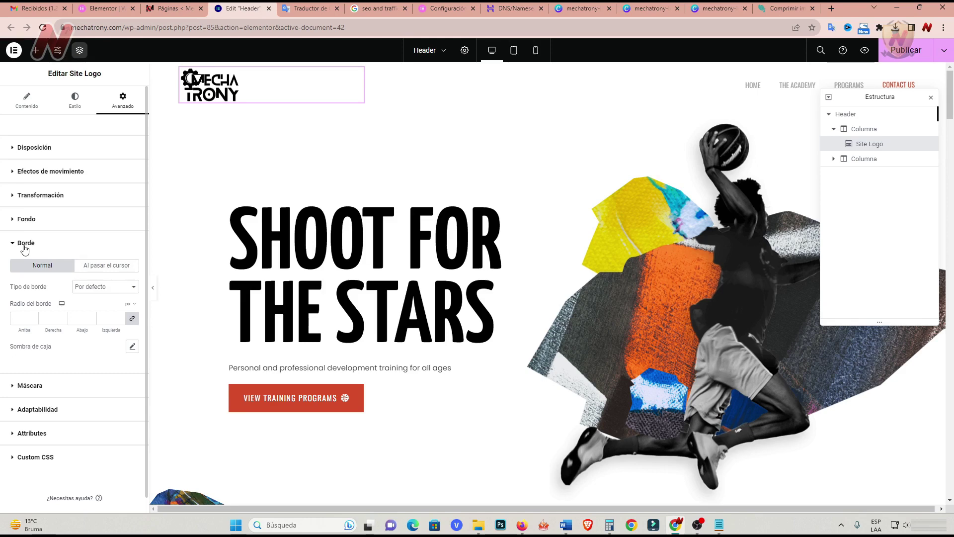
pyautogui.click(25, 248)
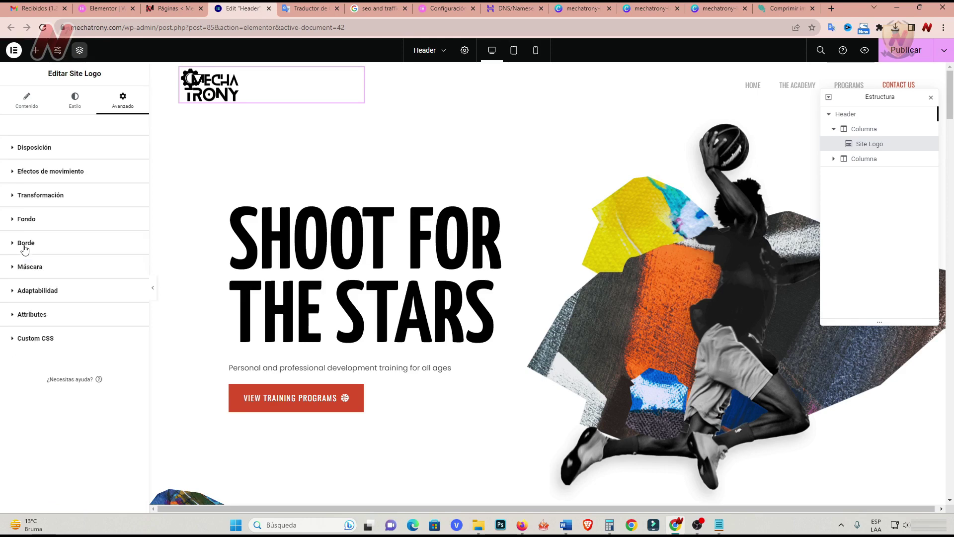
pyautogui.click(25, 269)
pyautogui.click(25, 269)
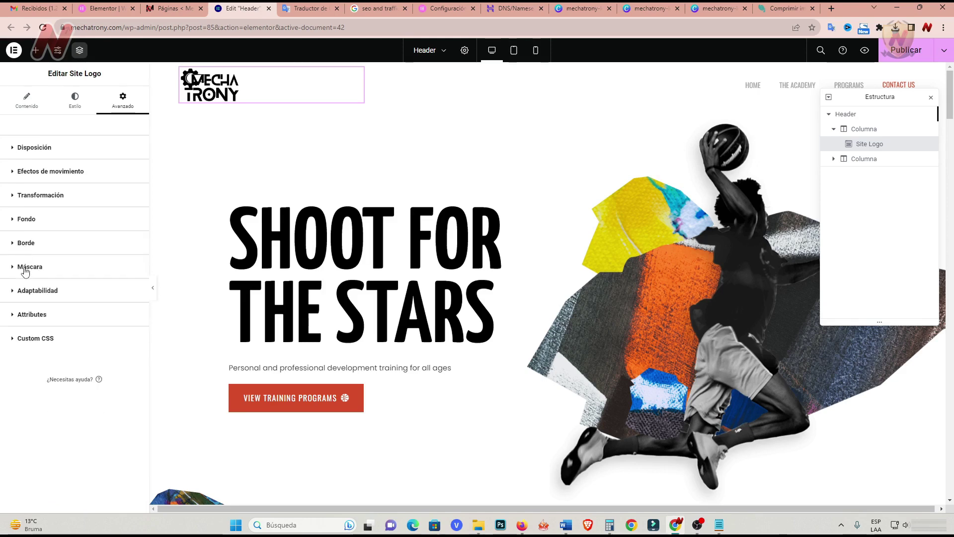
pyautogui.click(29, 295)
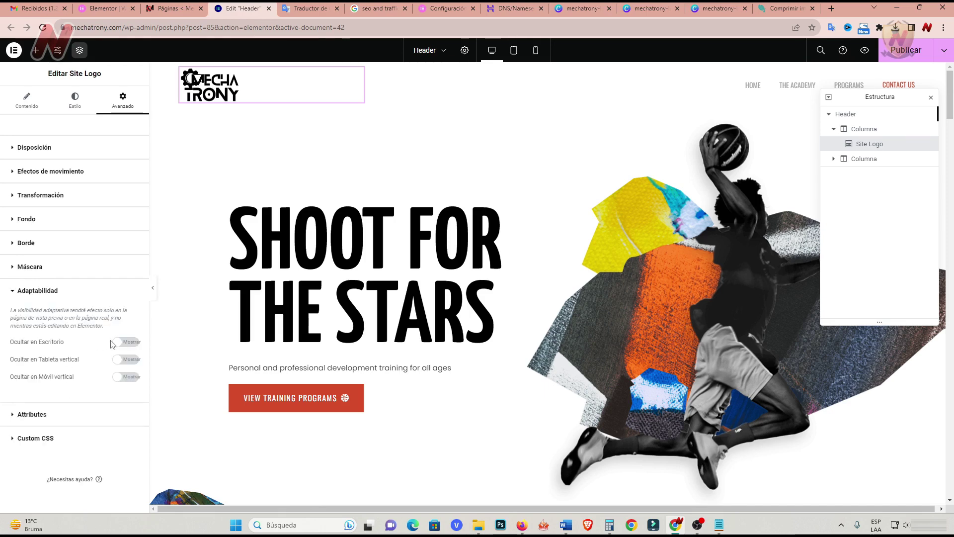
pyautogui.click(22, 292)
pyautogui.click(30, 315)
pyautogui.click(16, 318)
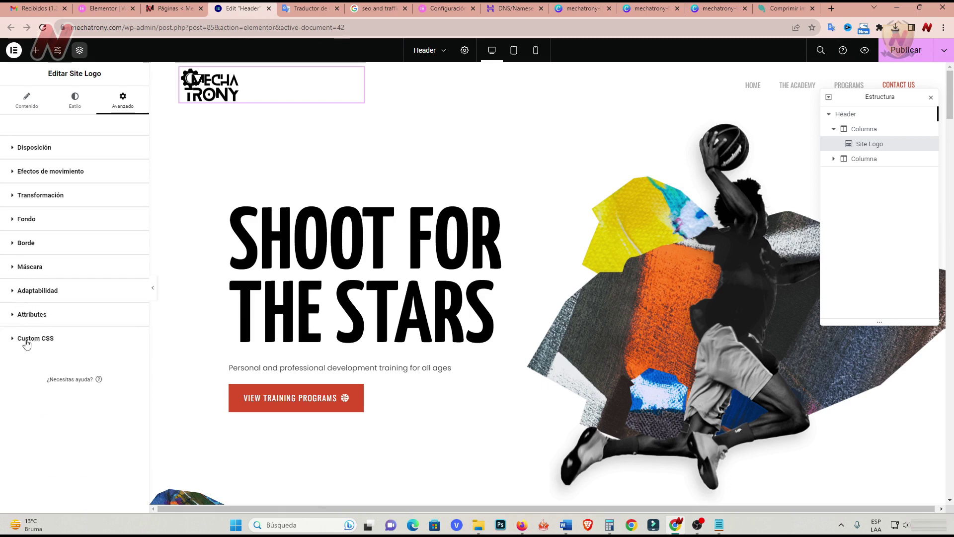
pyautogui.click(22, 341)
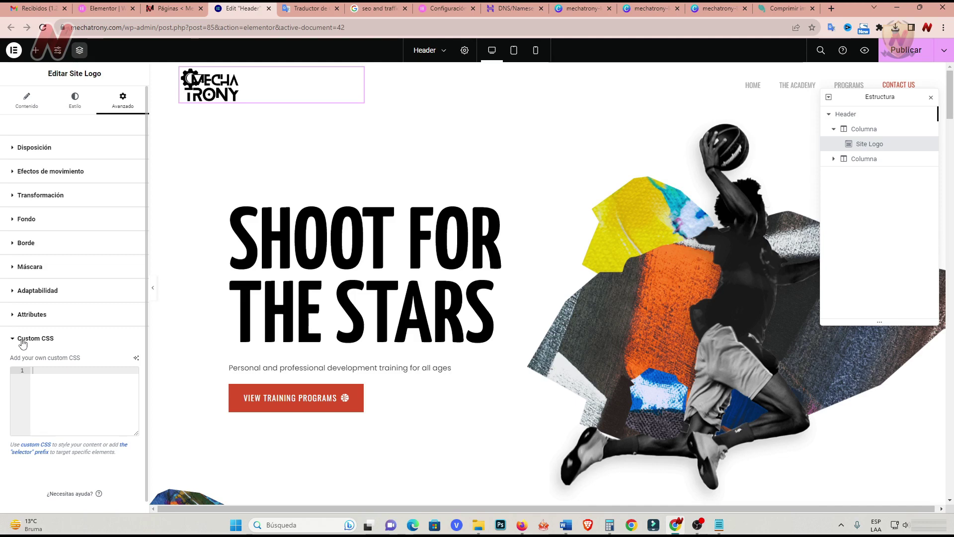
pyautogui.click(14, 342)
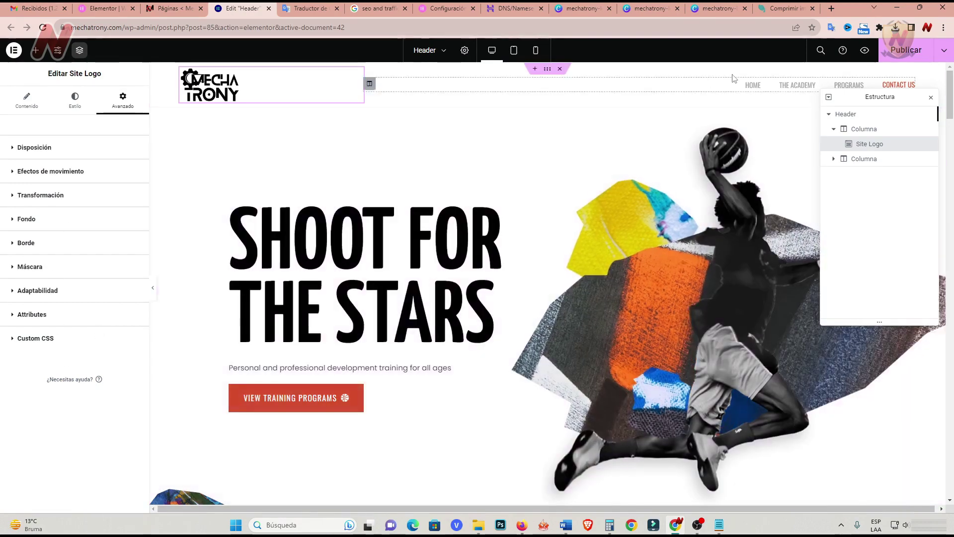
# Keep the nav menu on 'Footer menu - no dropdown', publish the header, and open its settings.
pyautogui.click(880, 86)
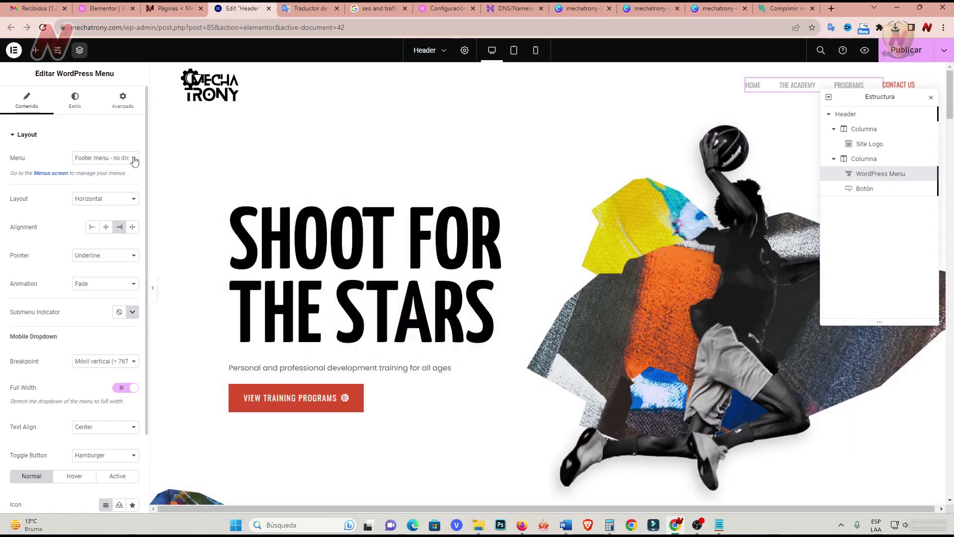
pyautogui.click(135, 159)
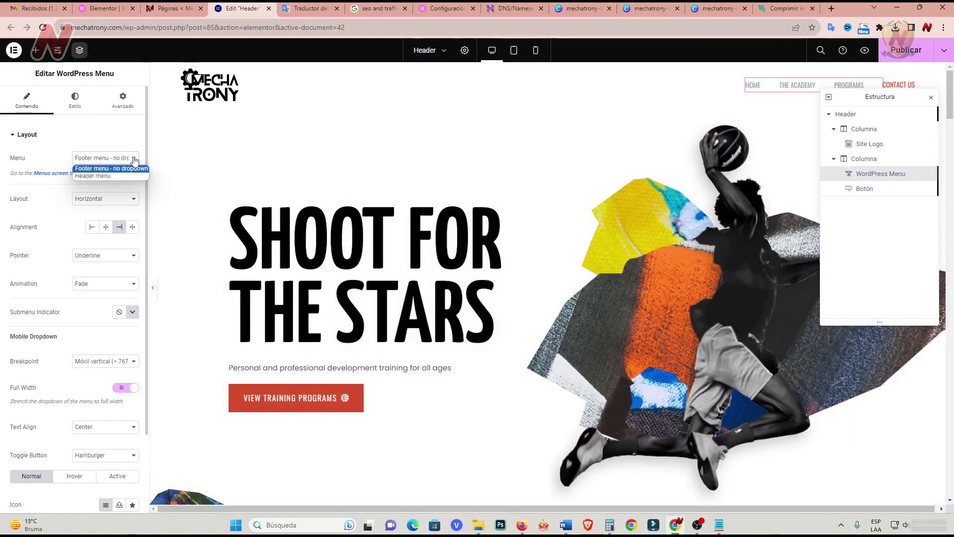
pyautogui.click(134, 159)
pyautogui.click(134, 159)
pyautogui.click(133, 158)
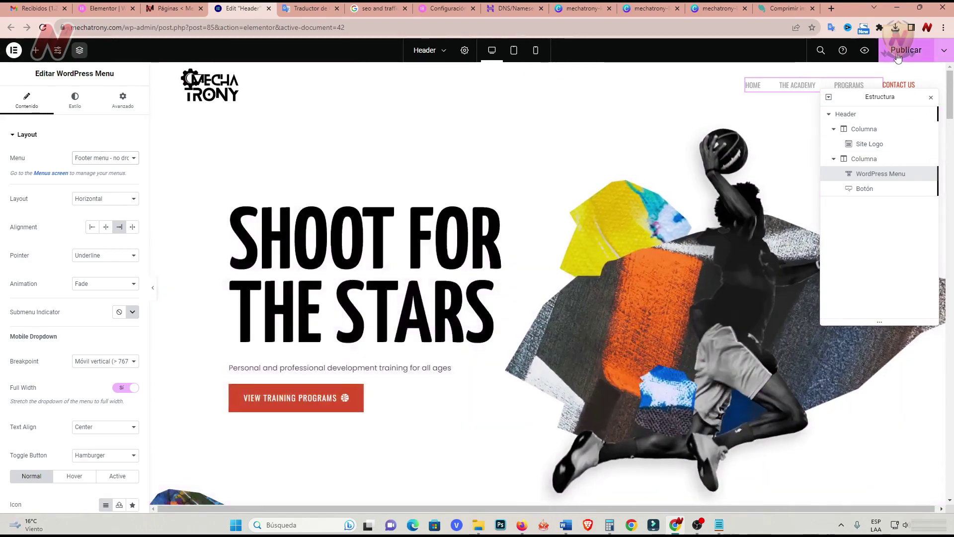
pyautogui.click(897, 57)
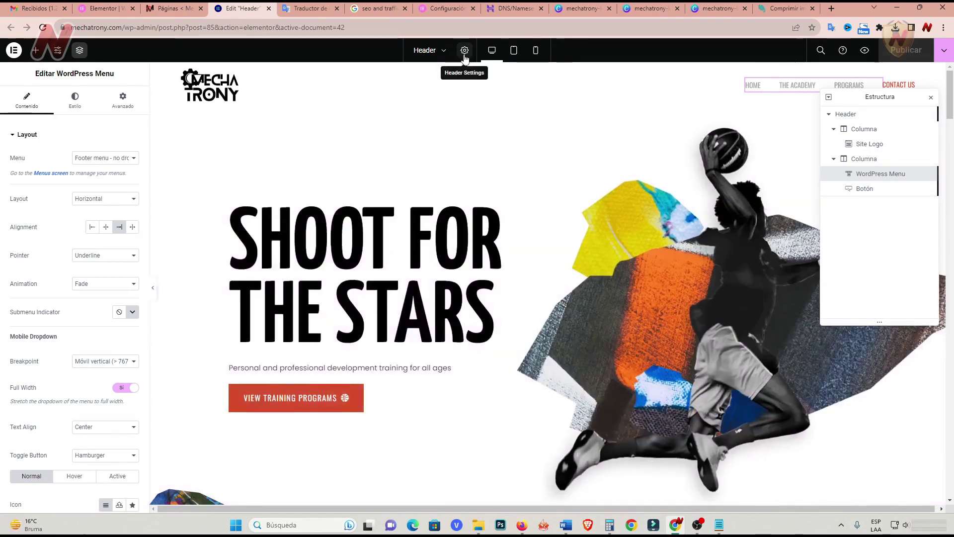
pyautogui.click(464, 54)
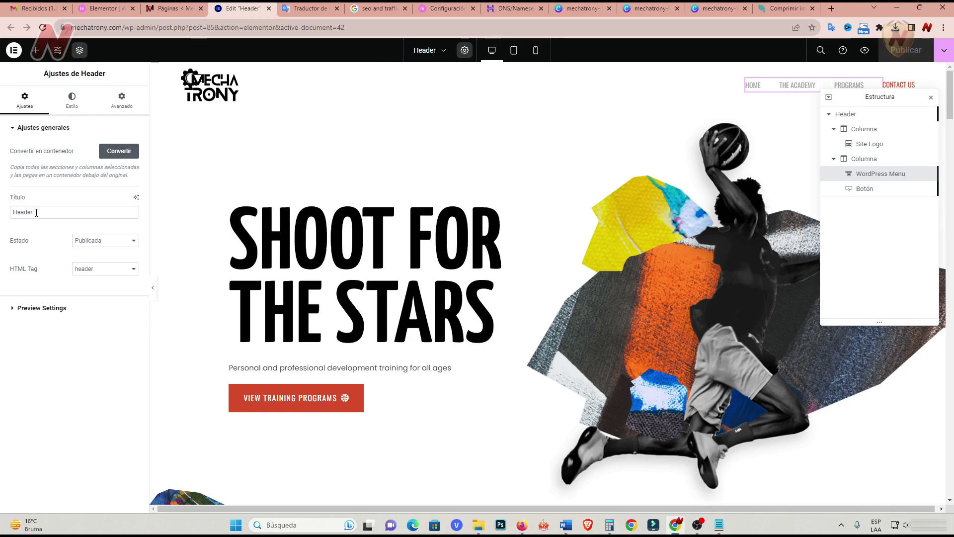
# Replace the Título 'Header' with the pasted 'Todo sobre mecatrónica'.
pyautogui.doubleClick(38, 214)
pyautogui.write('Todo sobre mecatrónica')
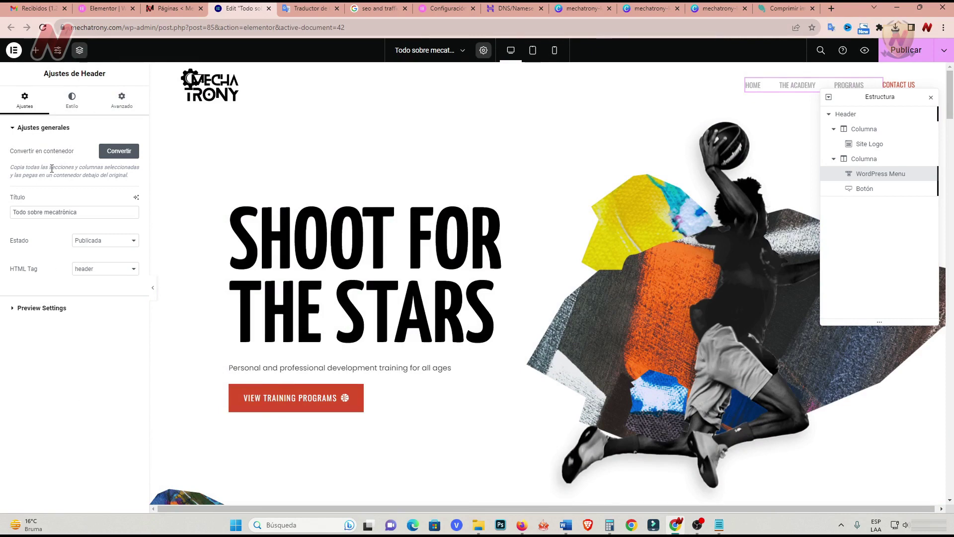
# Open Ajustes del sitio and go to Colores globales.
pyautogui.click(58, 51)
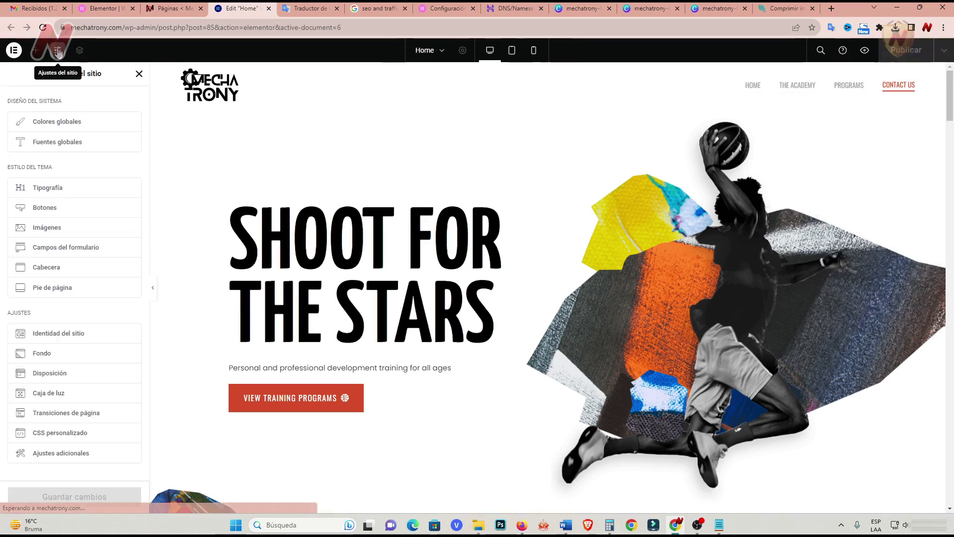
pyautogui.click(65, 127)
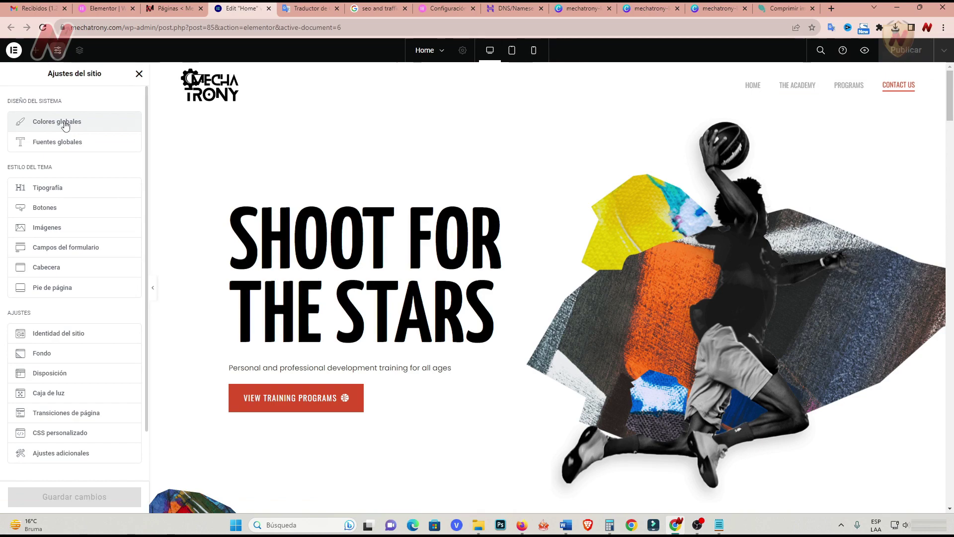
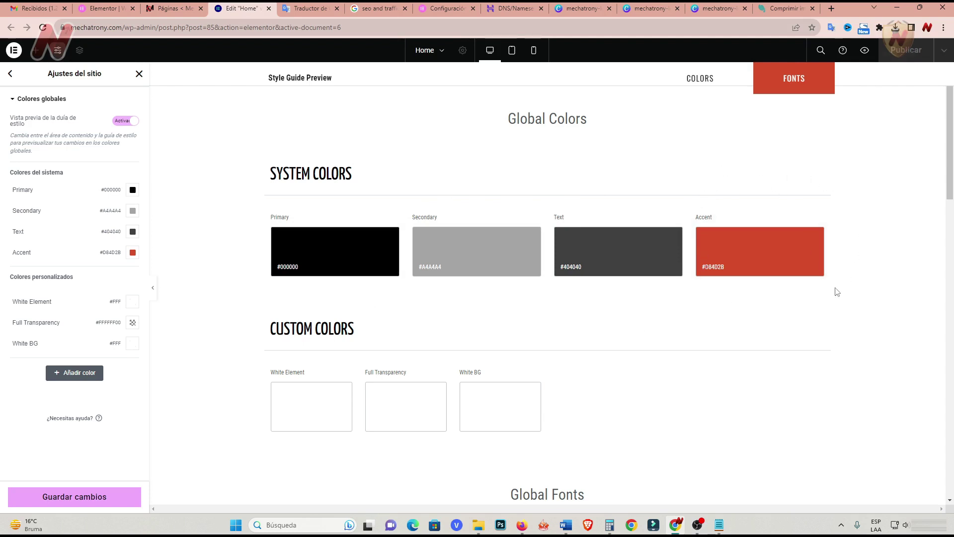
# Change the Accent global colour from #D84D2B to #E7370C and save the site settings.
pyautogui.click(133, 254)
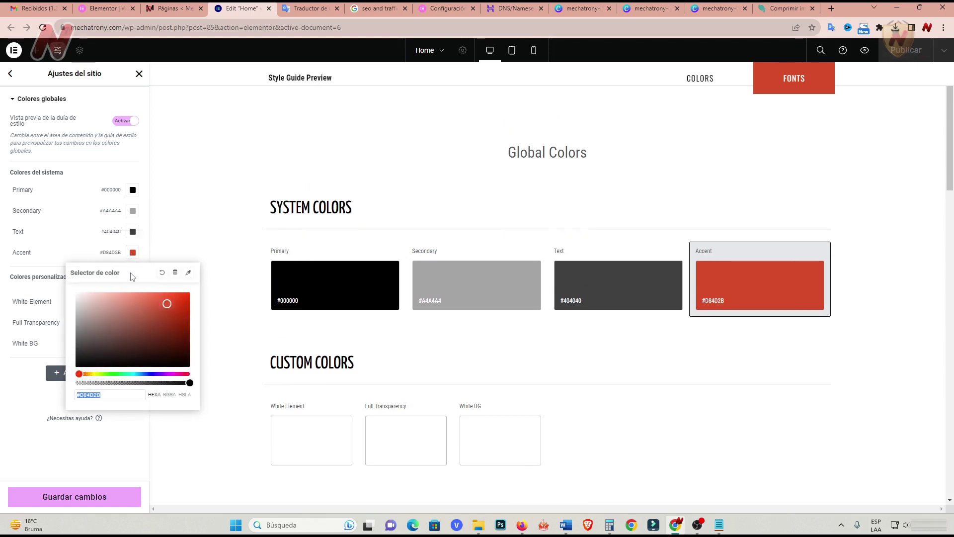
pyautogui.click(111, 396)
pyautogui.moveTo(168, 305); pyautogui.dragTo(182, 300)
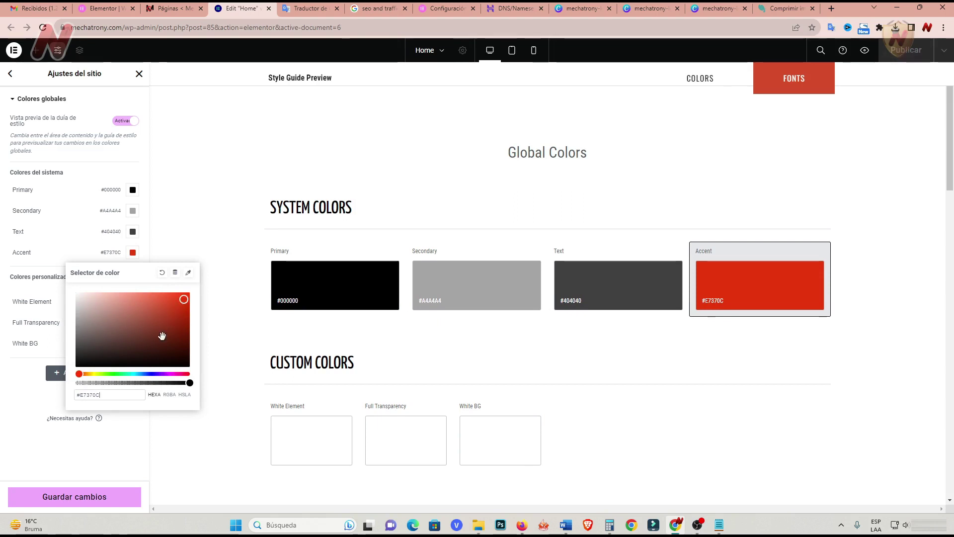
pyautogui.click(71, 451)
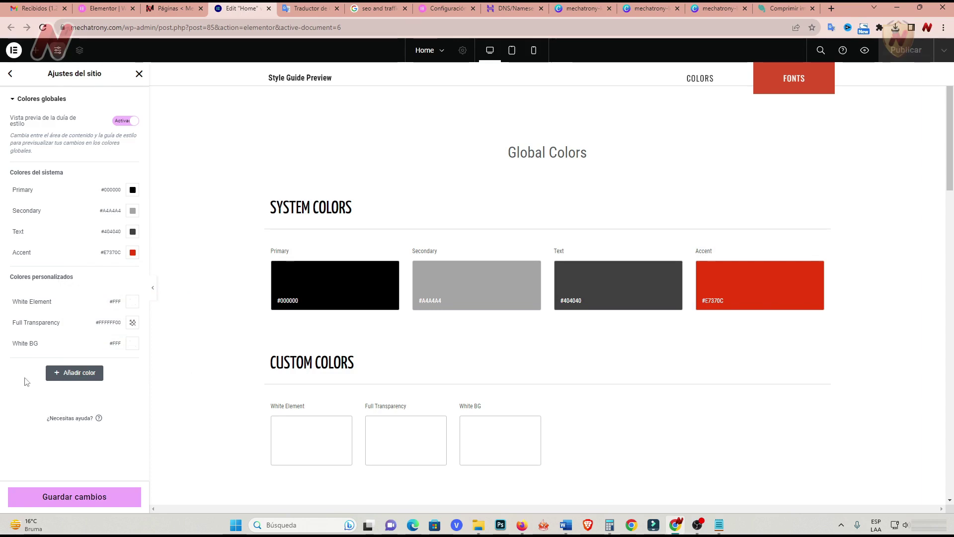
pyautogui.click(85, 504)
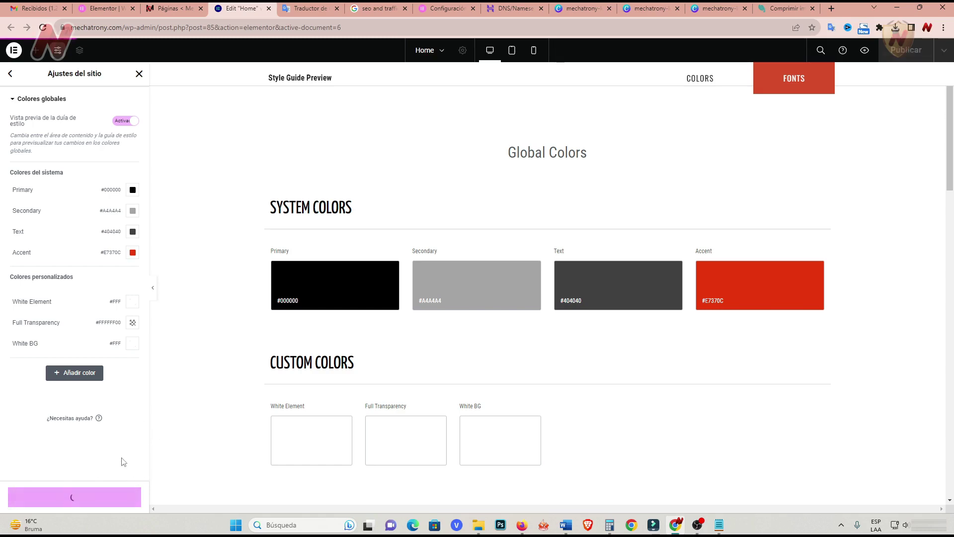
pyautogui.click(11, 75)
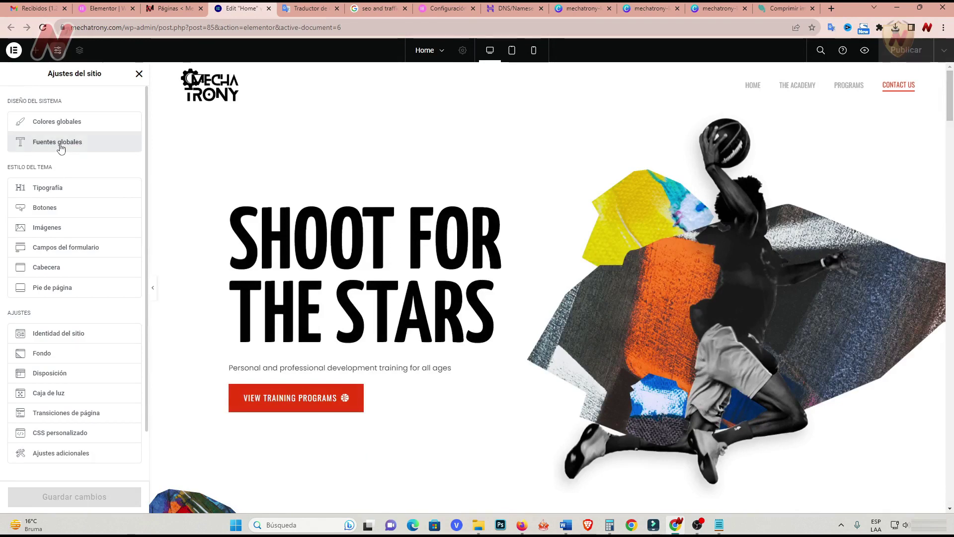
# Set the Primary global font family to Oswald.
pyautogui.click(60, 147)
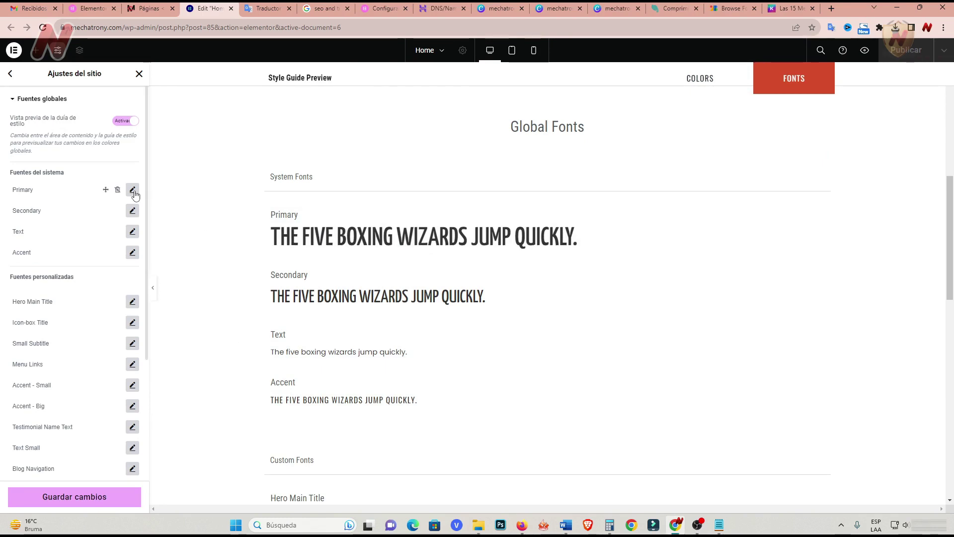
pyautogui.click(132, 189)
pyautogui.click(104, 237)
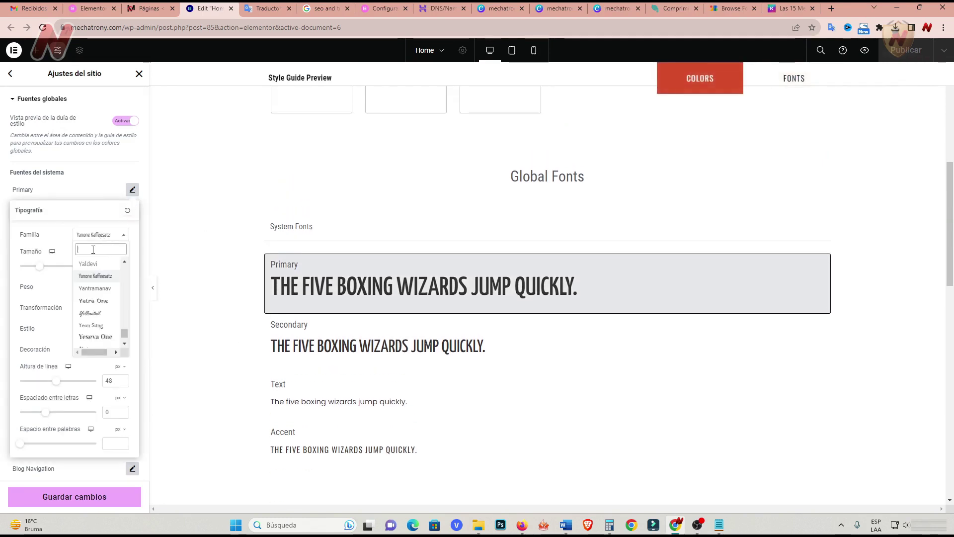
pyautogui.write('oswa')
pyautogui.click(87, 275)
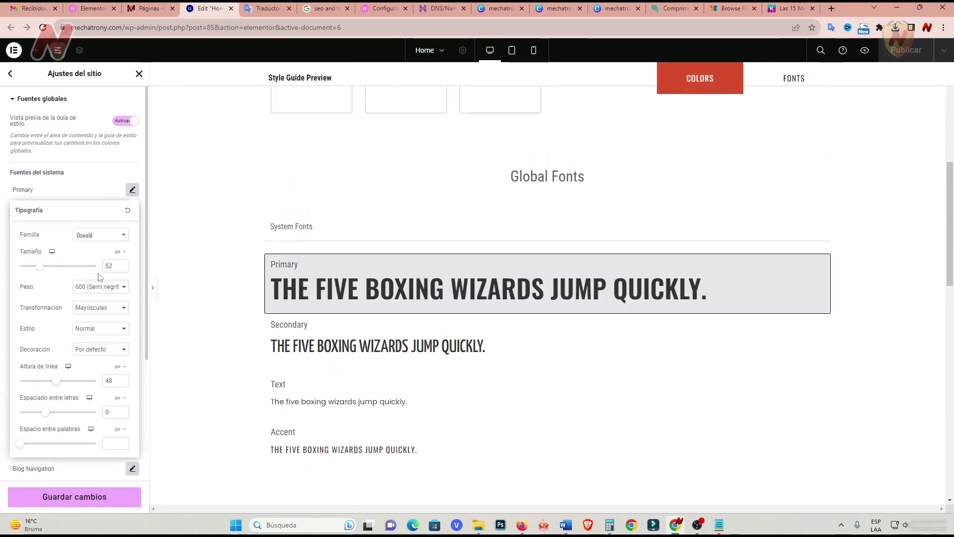
# Set the Secondary global font to Oswald, review Text and Accent, and save.
pyautogui.click(315, 343)
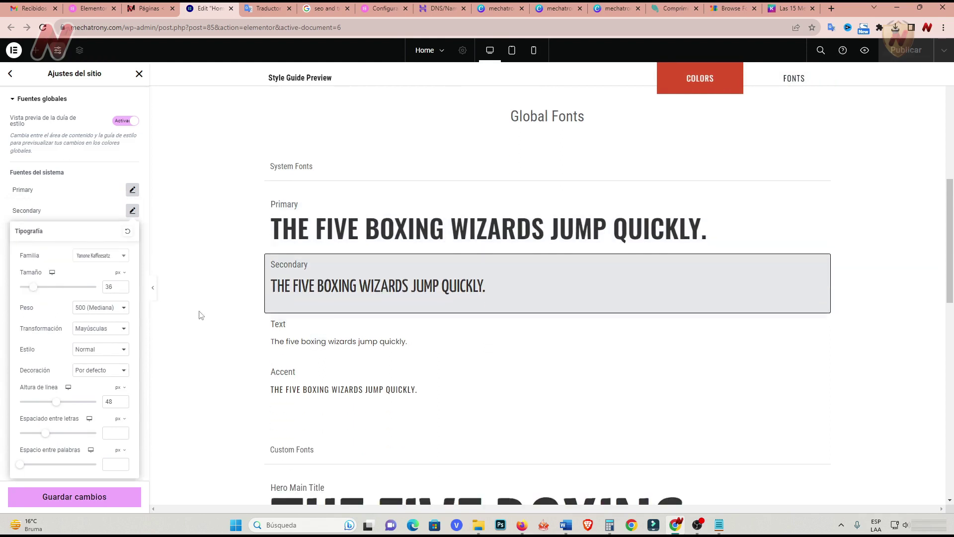
pyautogui.click(95, 255)
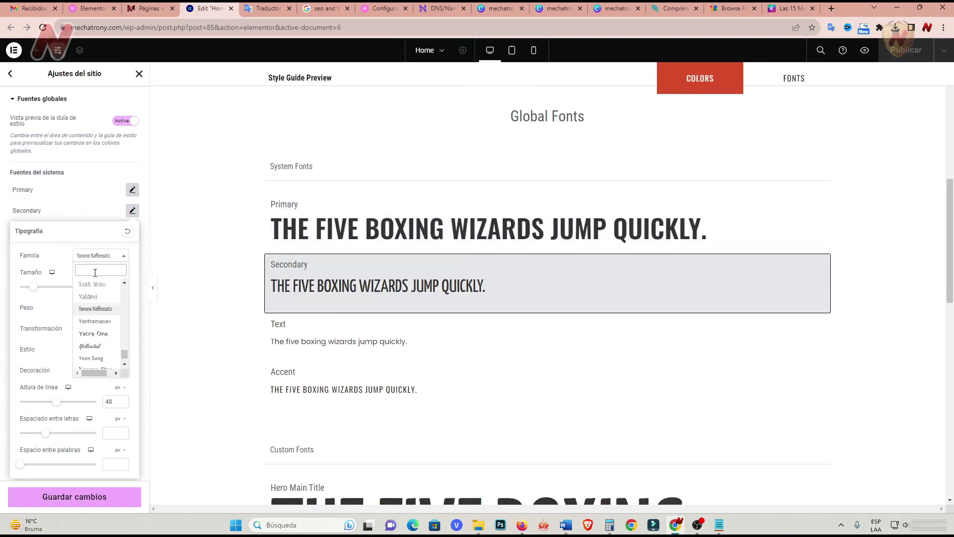
pyautogui.write('oswald')
pyautogui.click(98, 297)
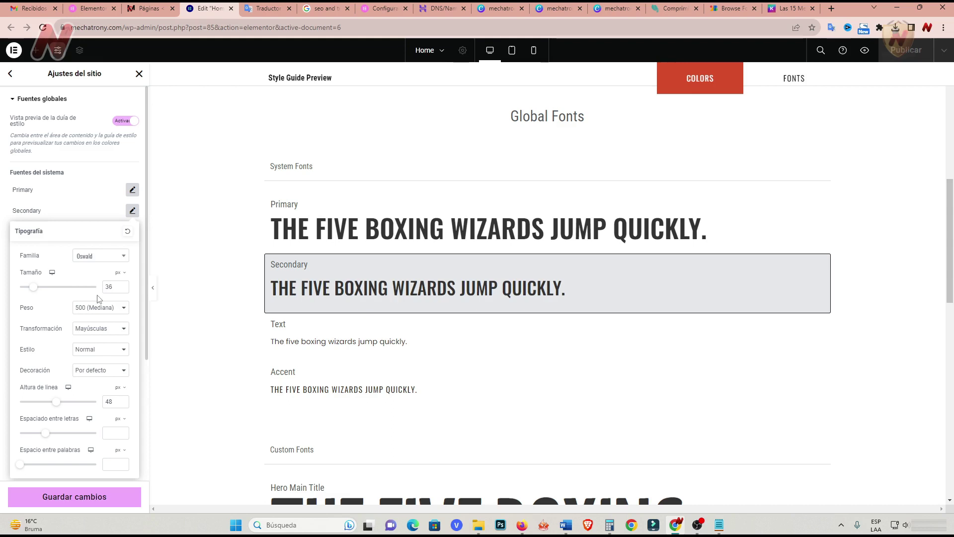
pyautogui.click(343, 342)
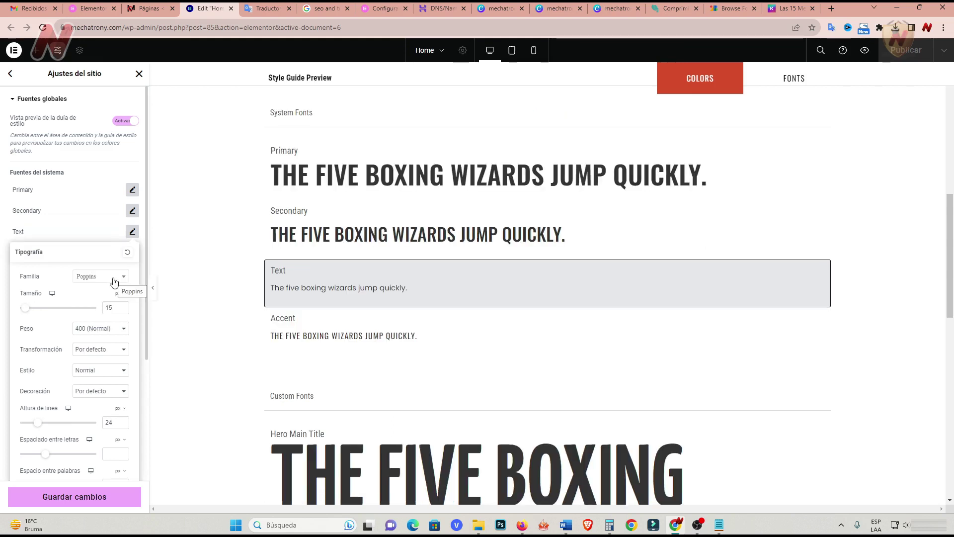
pyautogui.click(304, 332)
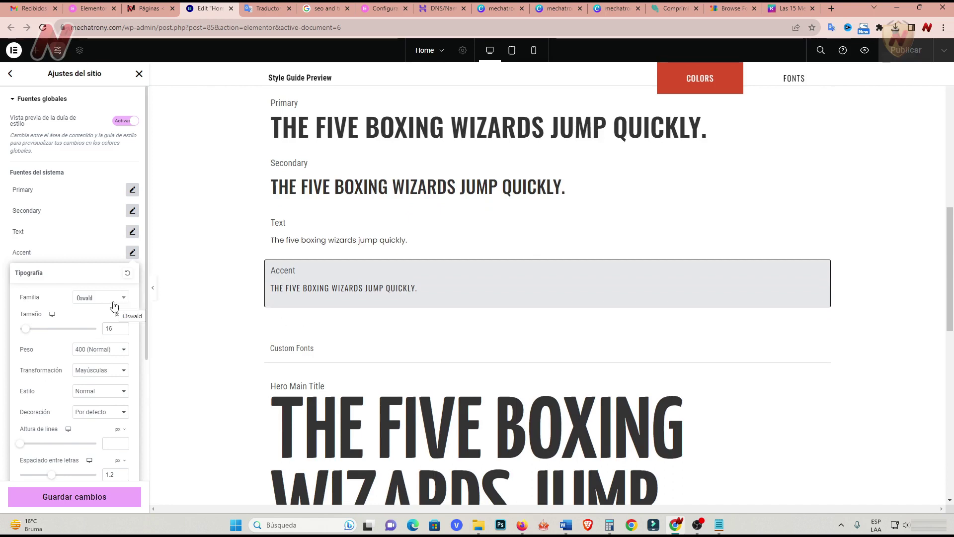
pyautogui.click(91, 497)
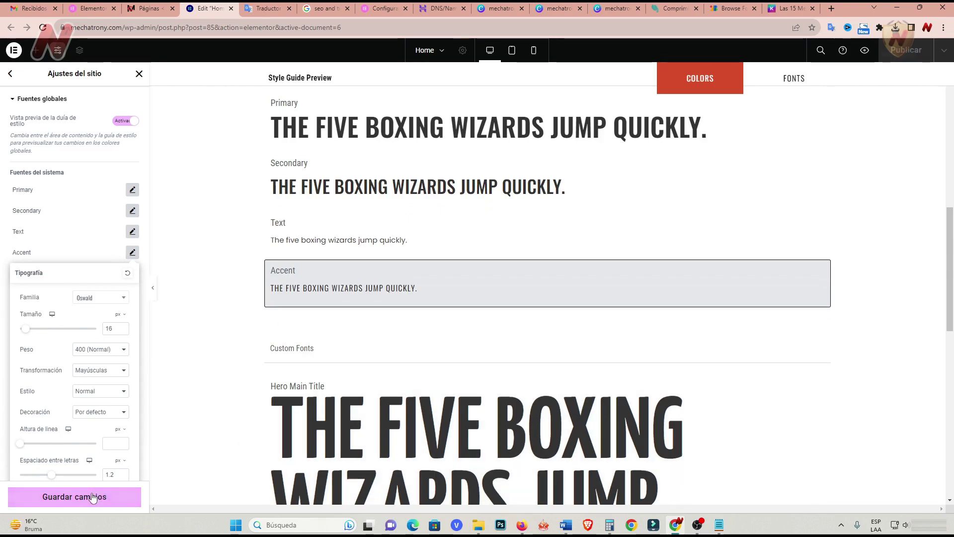
pyautogui.click(223, 299)
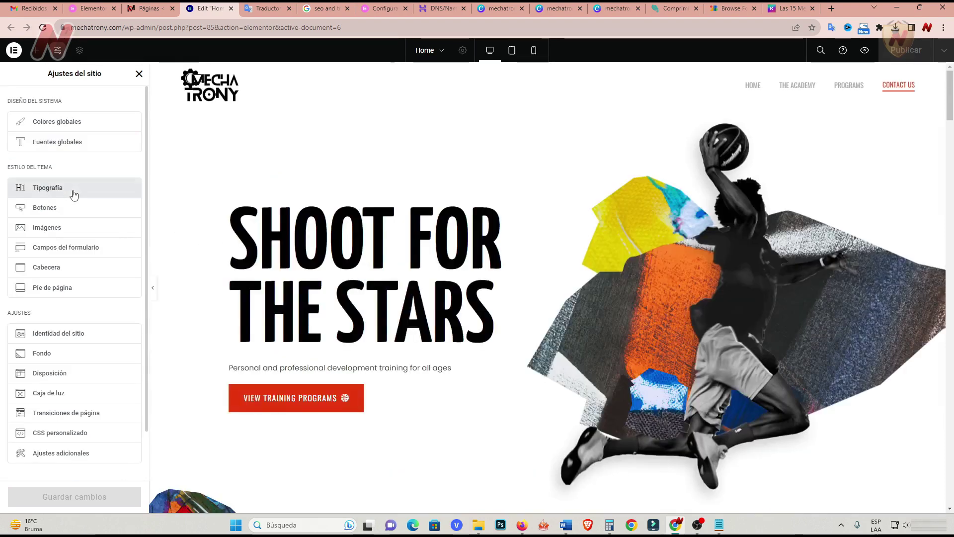
# Review the Theme Style typography settings.
pyautogui.click(73, 191)
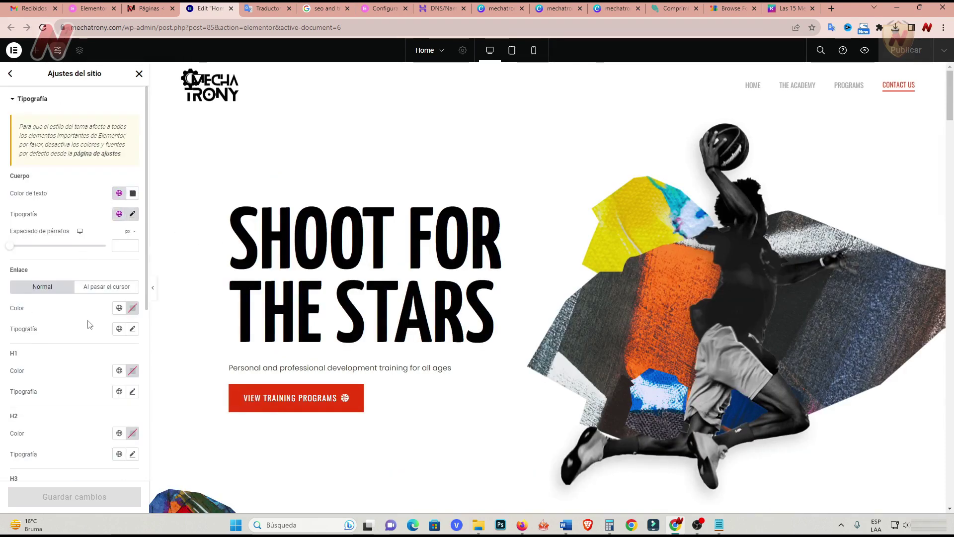
pyautogui.scroll(-1, 92, 322)
pyautogui.scroll(-1, 90, 324)
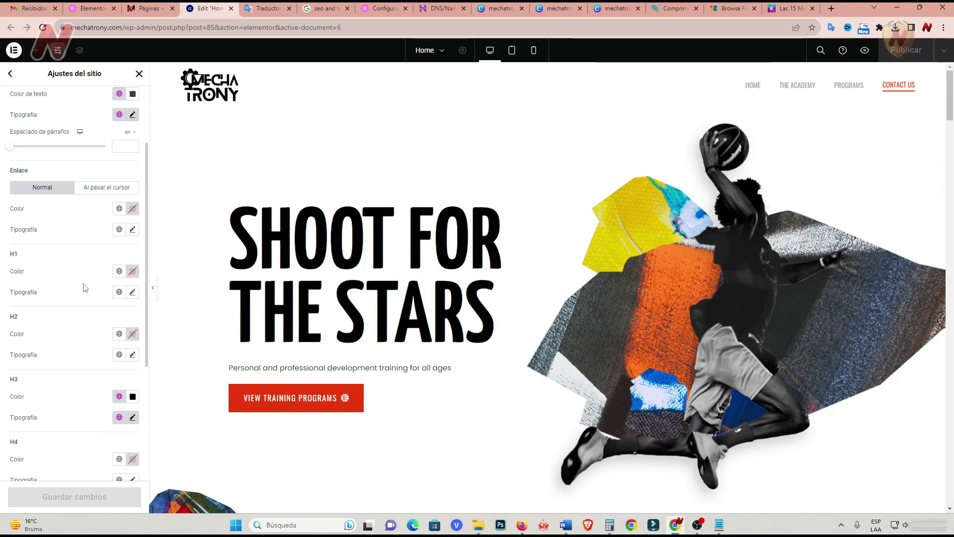
pyautogui.scroll(-4, 77, 289)
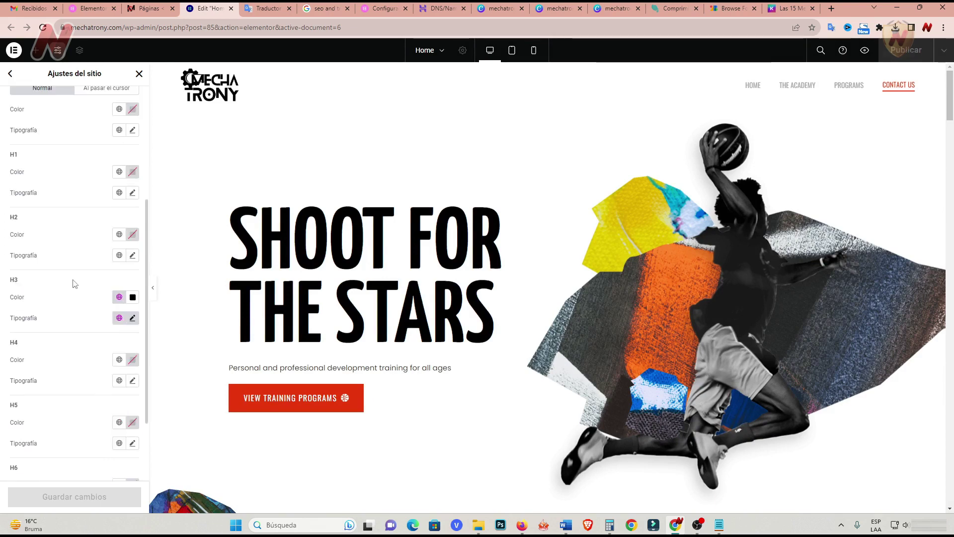
pyautogui.scroll(6, 73, 283)
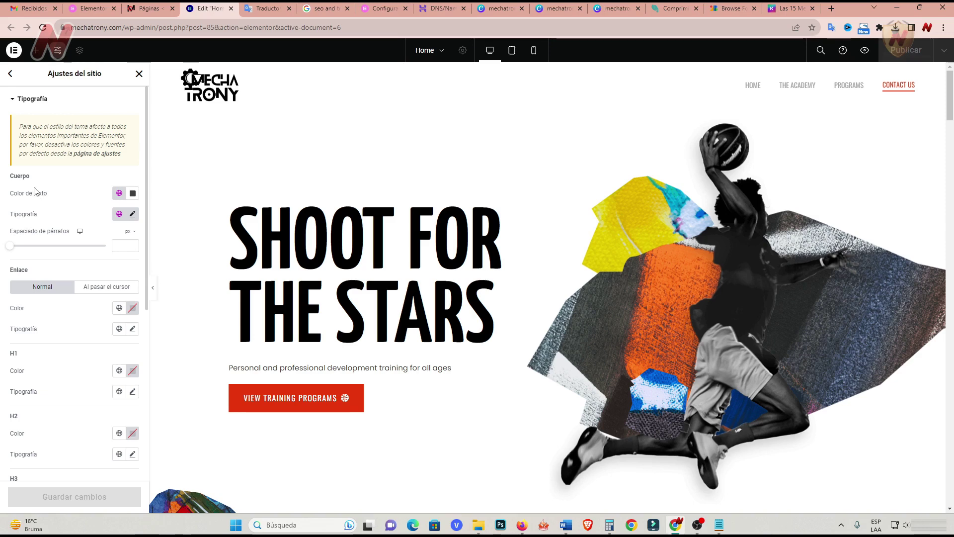
pyautogui.click(10, 74)
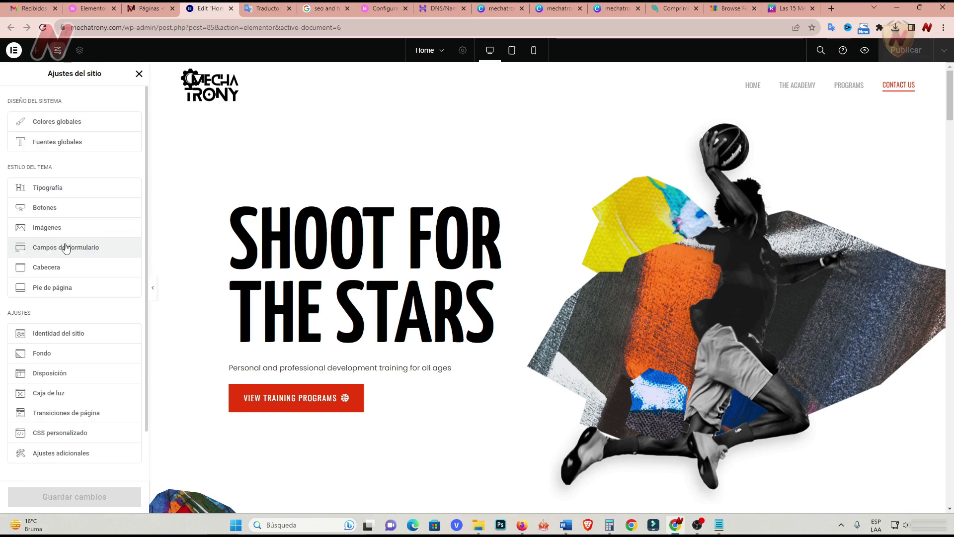
# Re-check Theme Style typography, close Site Settings, and switch to the Páginas tab.
pyautogui.click(54, 192)
pyautogui.scroll(-2, 79, 327)
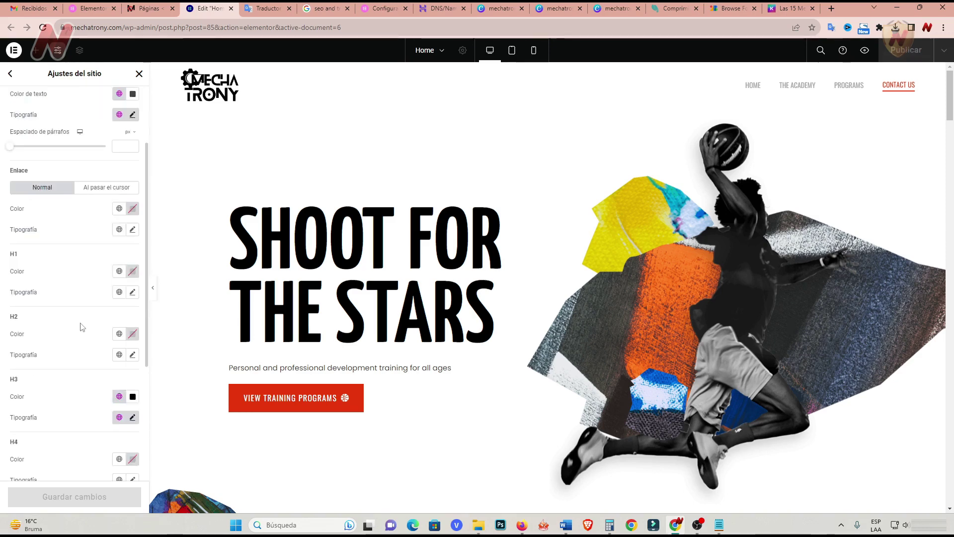
pyautogui.scroll(-1, 47, 355)
pyautogui.scroll(2, 52, 358)
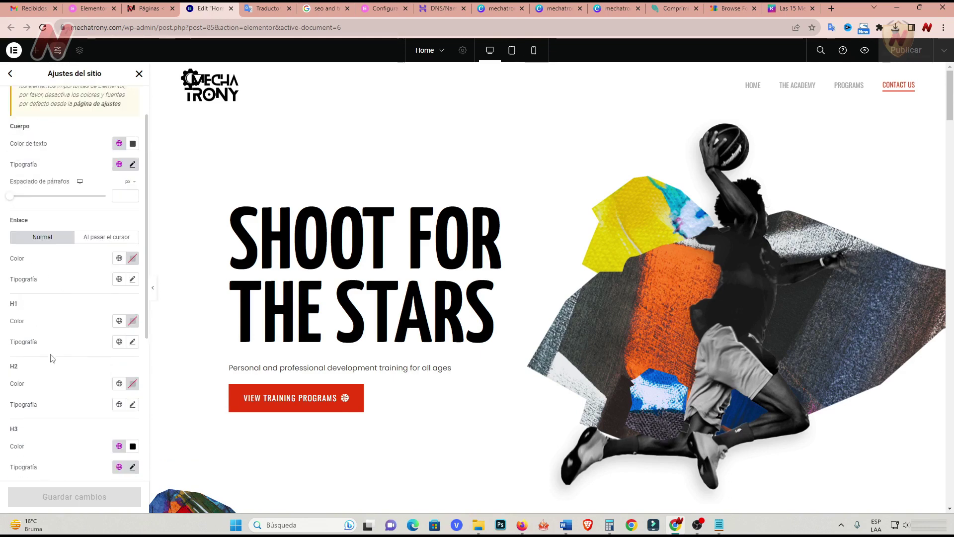
pyautogui.scroll(1, 52, 357)
pyautogui.click(10, 74)
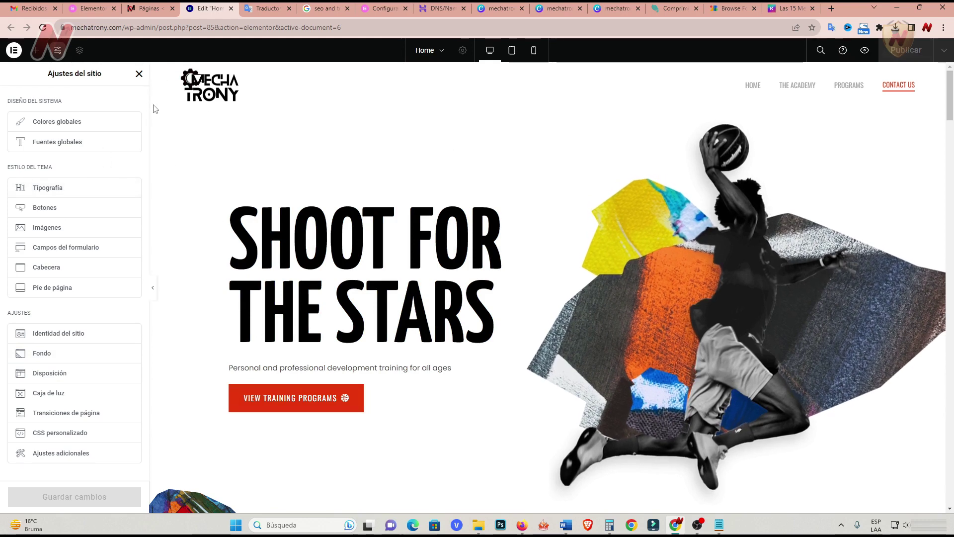
pyautogui.click(139, 74)
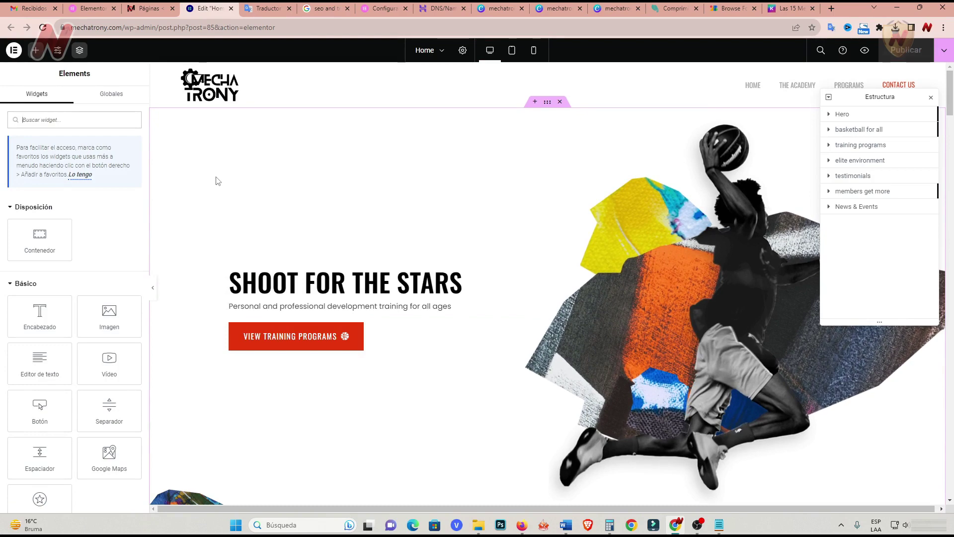
pyautogui.hotkey('ctrl', 'shift', 'Tab')
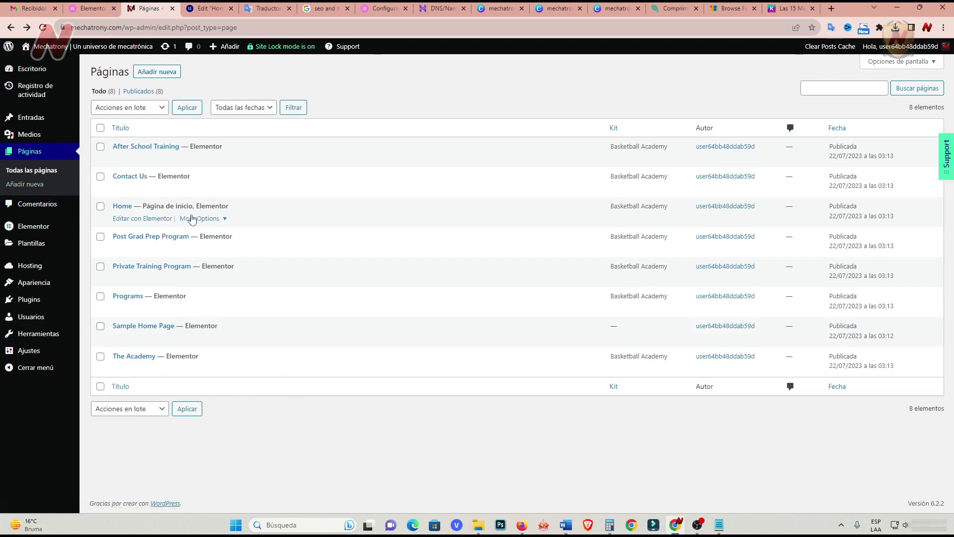
# Rename the Home page to Inicio.
pyautogui.click(225, 219)
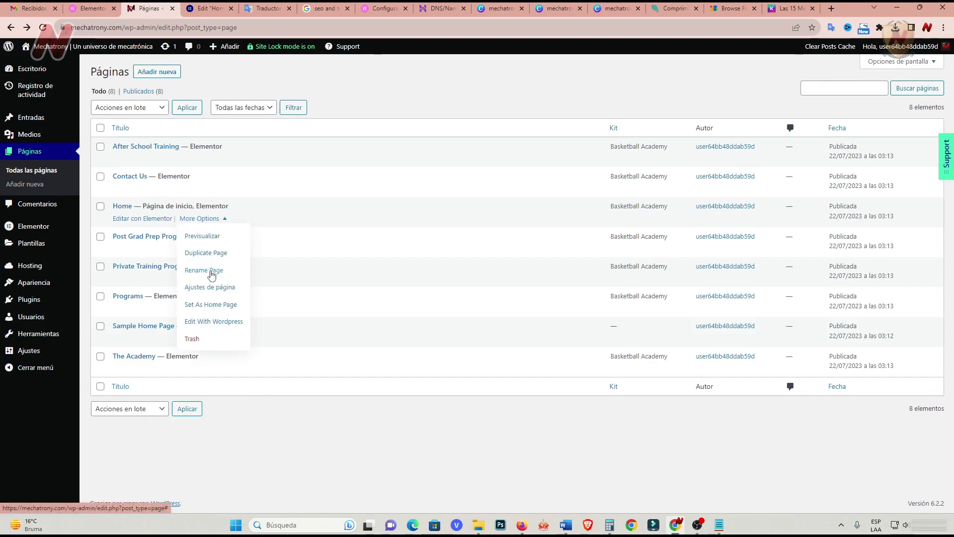
pyautogui.click(211, 272)
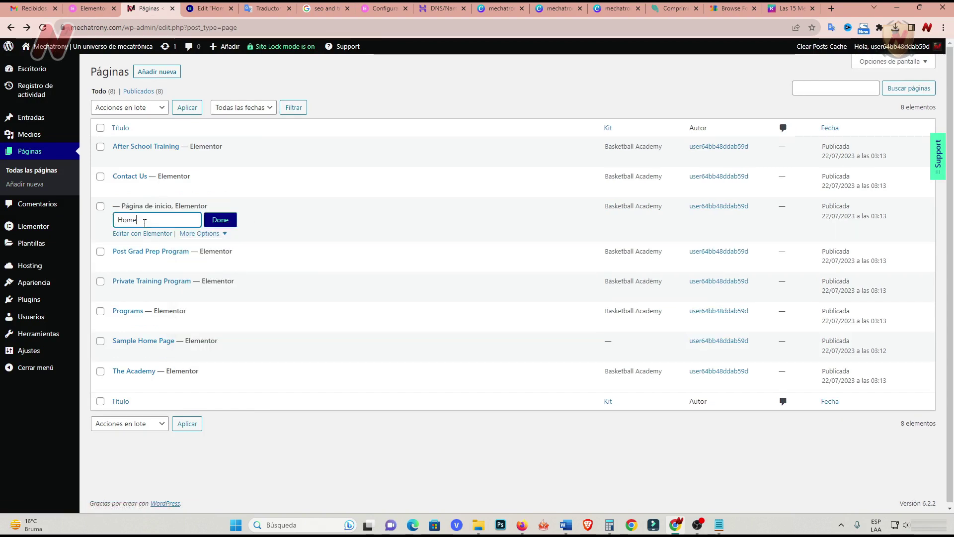
pyautogui.moveTo(145, 221); pyautogui.dragTo(119, 222)
pyautogui.write('Inicio')
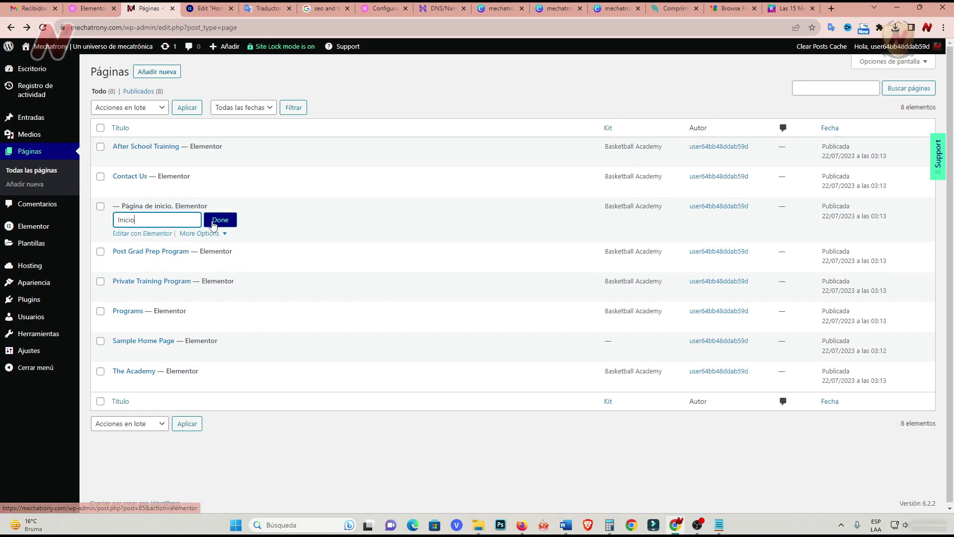
pyautogui.click(214, 222)
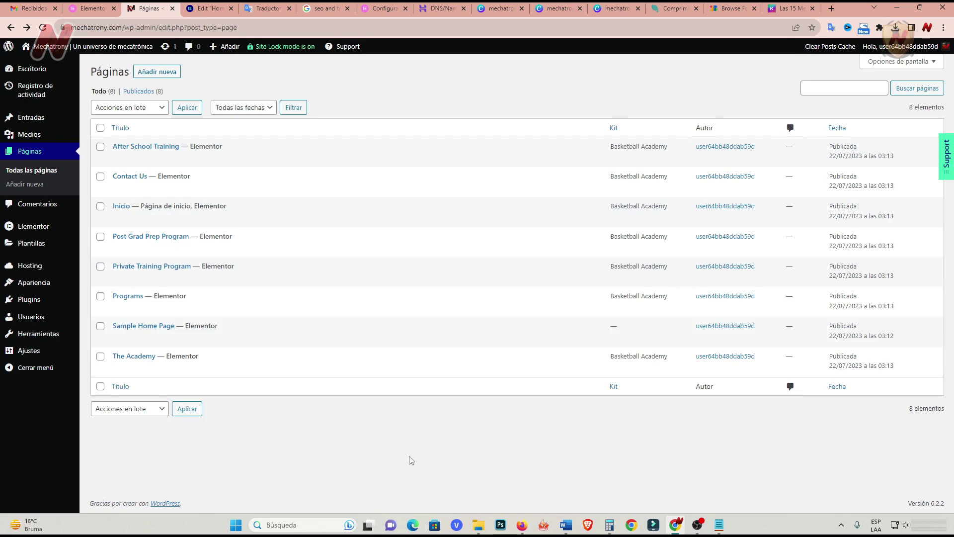
# Rename Programs to Proyectos and The Academy to Formación.
pyautogui.click(199, 307)
pyautogui.click(213, 346)
pyautogui.write('Proyectos')
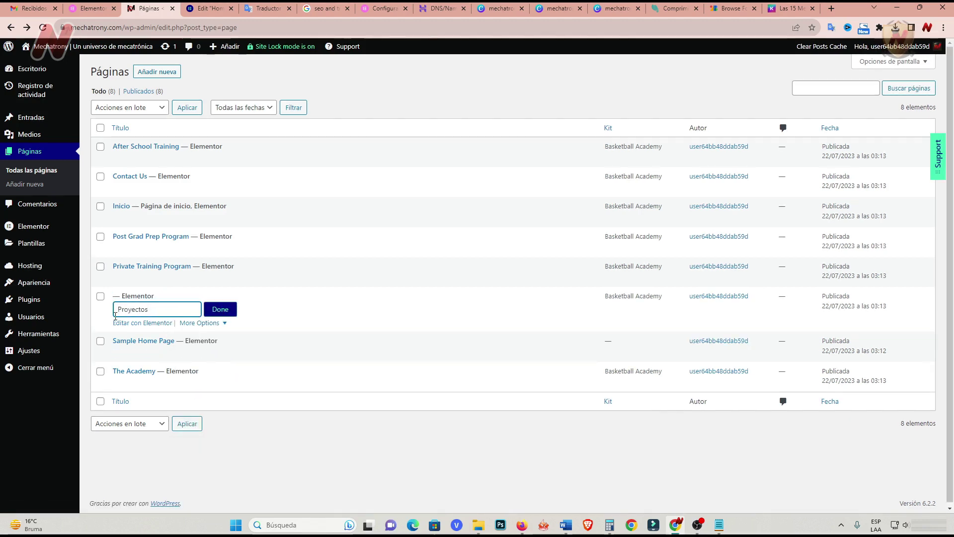
pyautogui.press('Return')
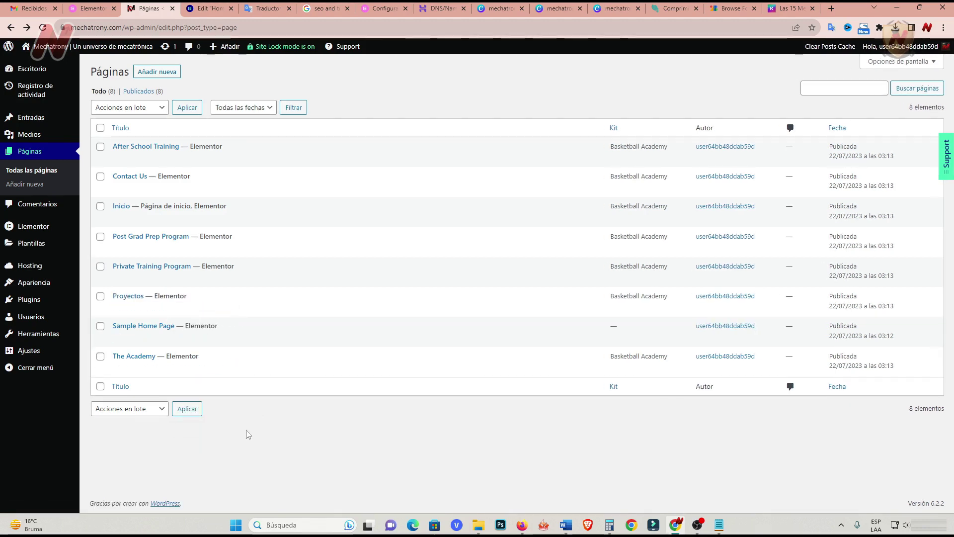
pyautogui.click(199, 368)
pyautogui.click(204, 420)
pyautogui.write('Formación')
pyautogui.press('Return')
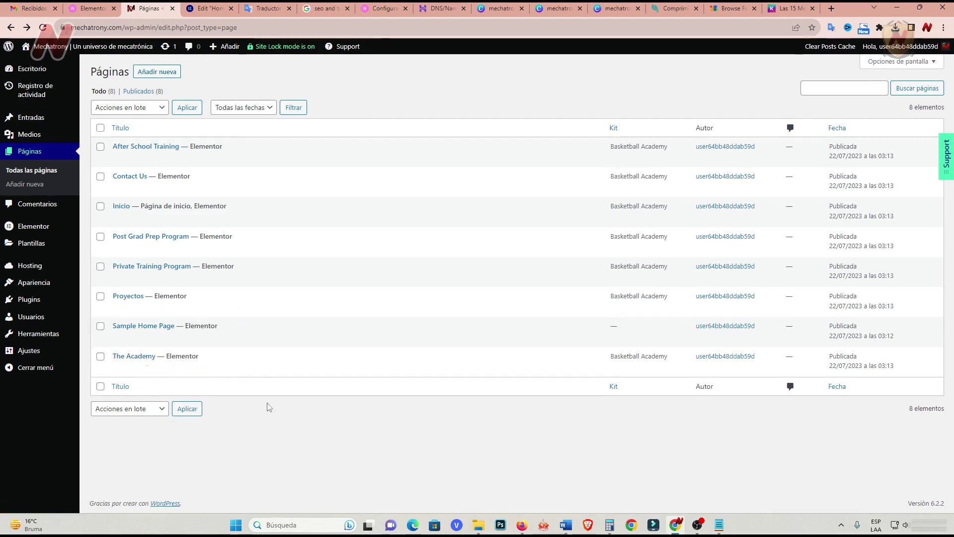
# Rename After School Training to Tutoriales and Post Grad Prep Program to Herramientas.
pyautogui.click(199, 158)
pyautogui.click(222, 208)
pyautogui.write('Entrenamiento')
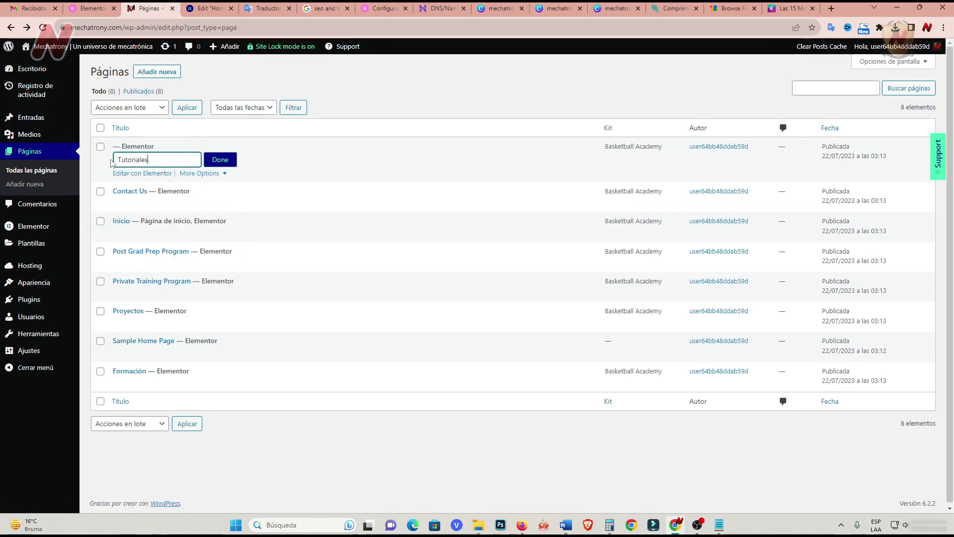
pyautogui.press('Return')
pyautogui.click(200, 249)
pyautogui.click(219, 294)
pyautogui.hotkey('ctrl', 'a')
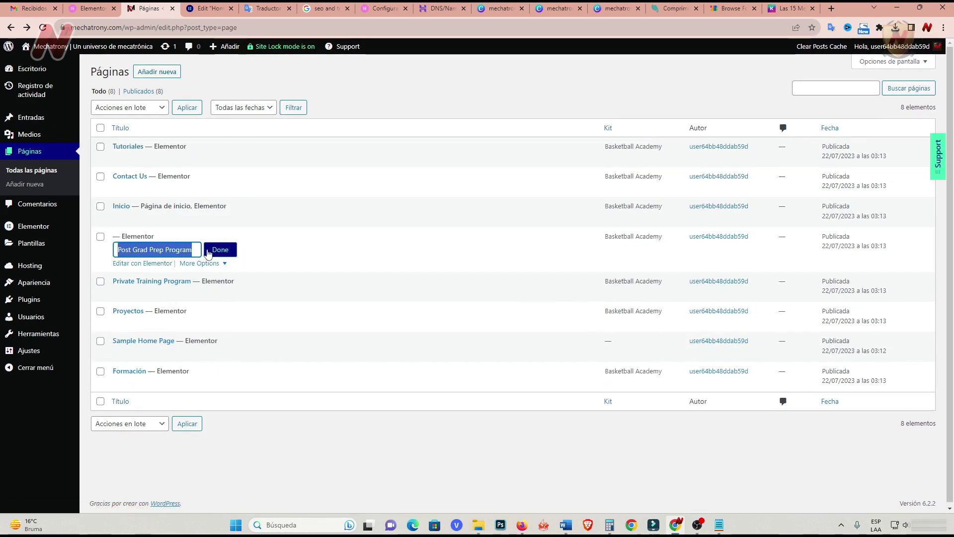
pyautogui.write('Herramientas')
pyautogui.click(208, 250)
# Rename the Contact Us page to Contacto.
pyautogui.click(199, 188)
pyautogui.click(219, 234)
pyautogui.hotkey('ctrl', 'a')
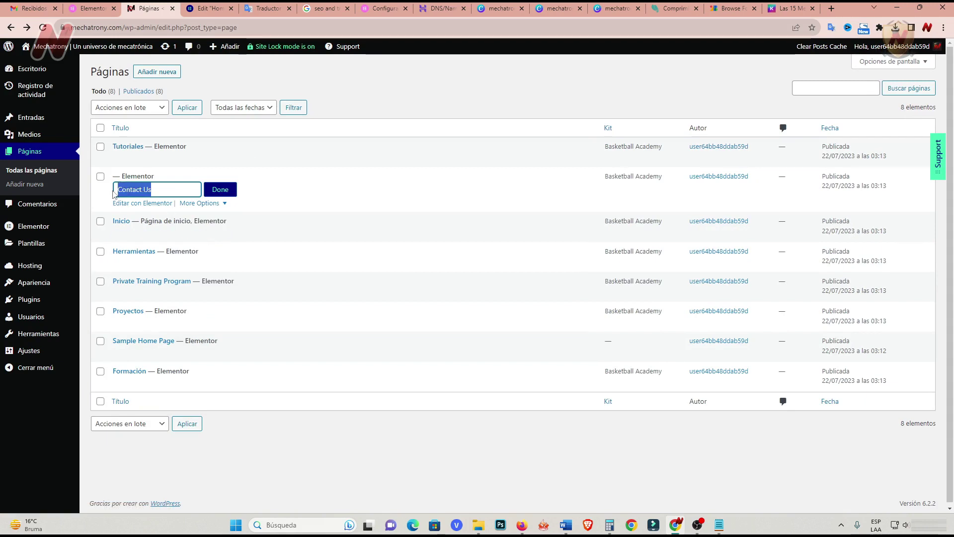
pyautogui.write('Cin')
pyautogui.press('BackSpace')
pyautogui.press('BackSpace')
pyautogui.write('ontacto')
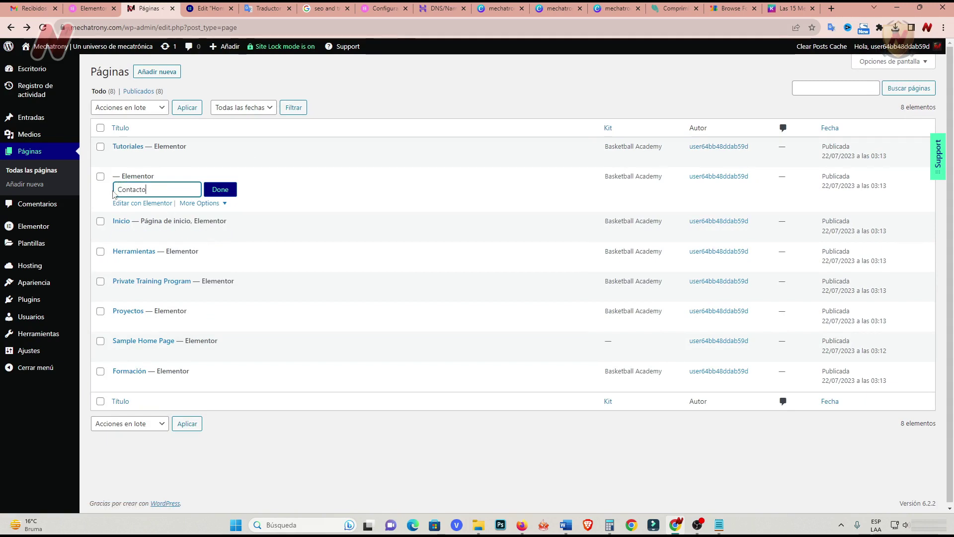
pyautogui.click(220, 189)
# Rename Sample Home Page to Política de Privacidad.
pyautogui.click(200, 353)
pyautogui.click(219, 398)
pyautogui.hotkey('ctrl', 'a')
pyautogui.write('Política de Priva')
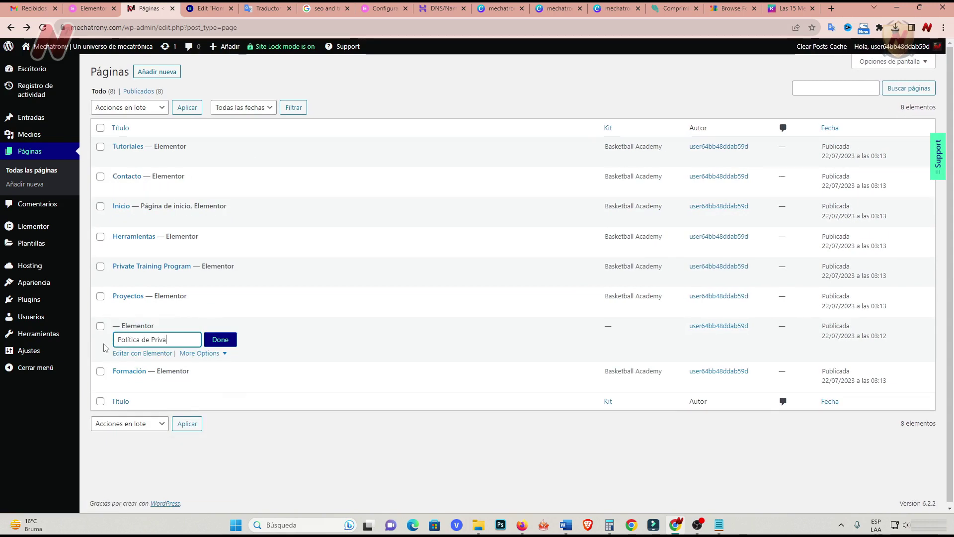
pyautogui.write('cidad')
pyautogui.click(229, 342)
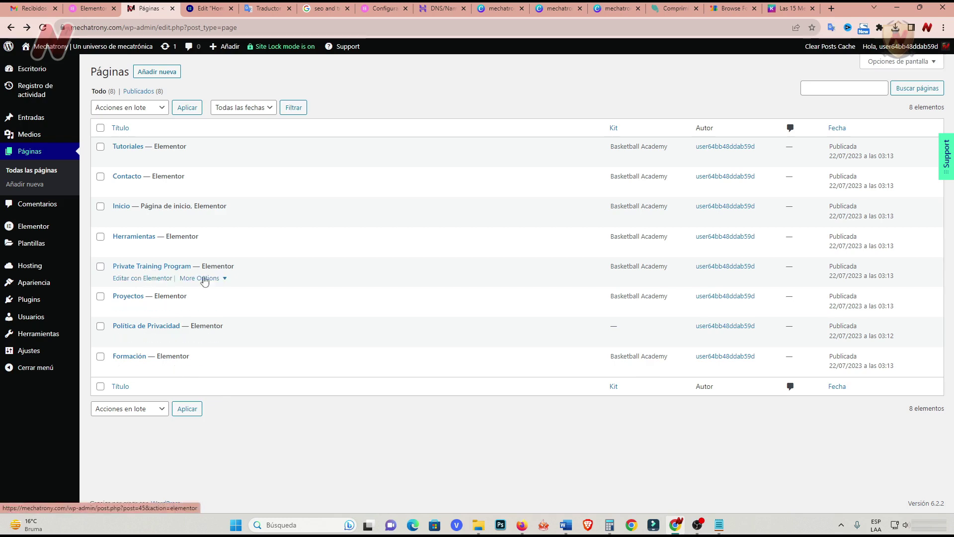
# Trash and permanently delete Private Training Program, then check the Inicio editor.
pyautogui.click(225, 279)
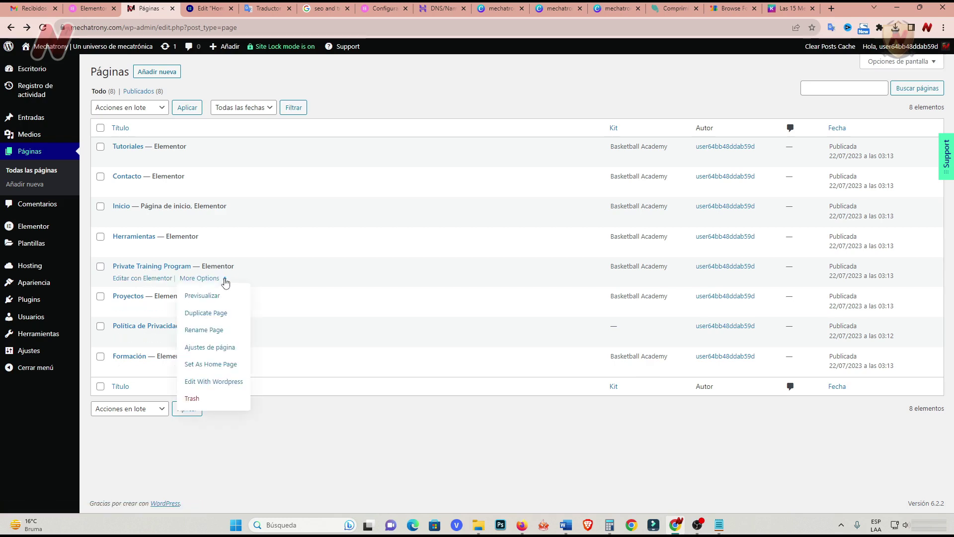
pyautogui.click(192, 400)
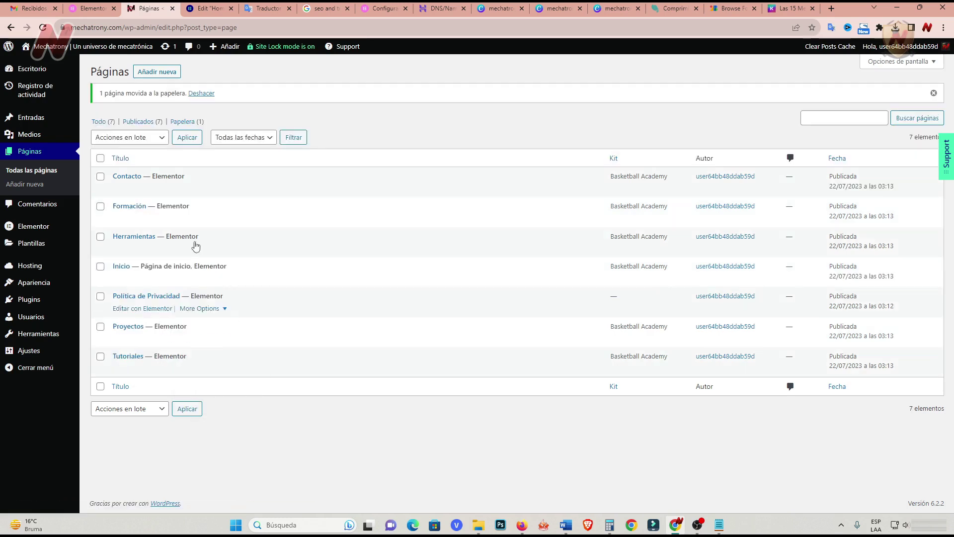
pyautogui.click(188, 123)
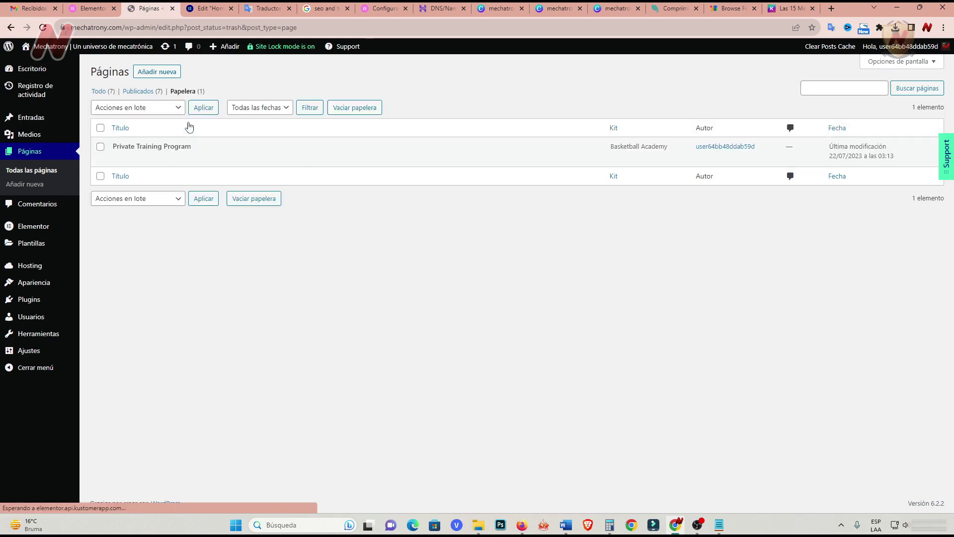
pyautogui.click(188, 158)
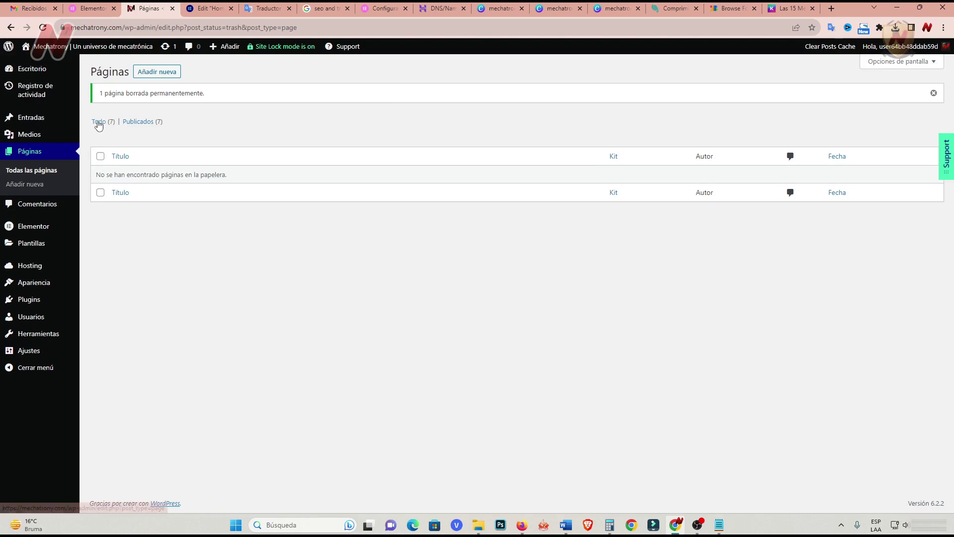
pyautogui.click(98, 122)
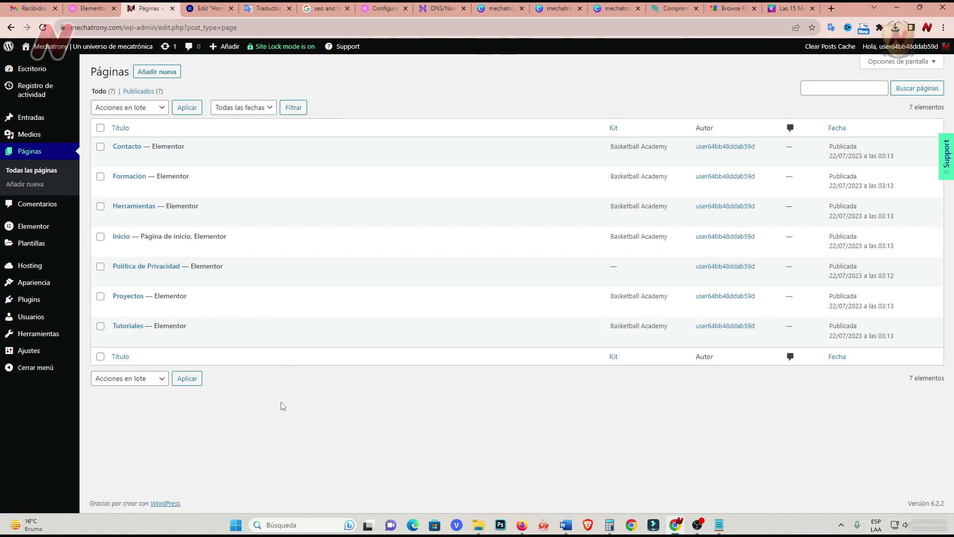
pyautogui.hotkey('ctrl', 'Tab')
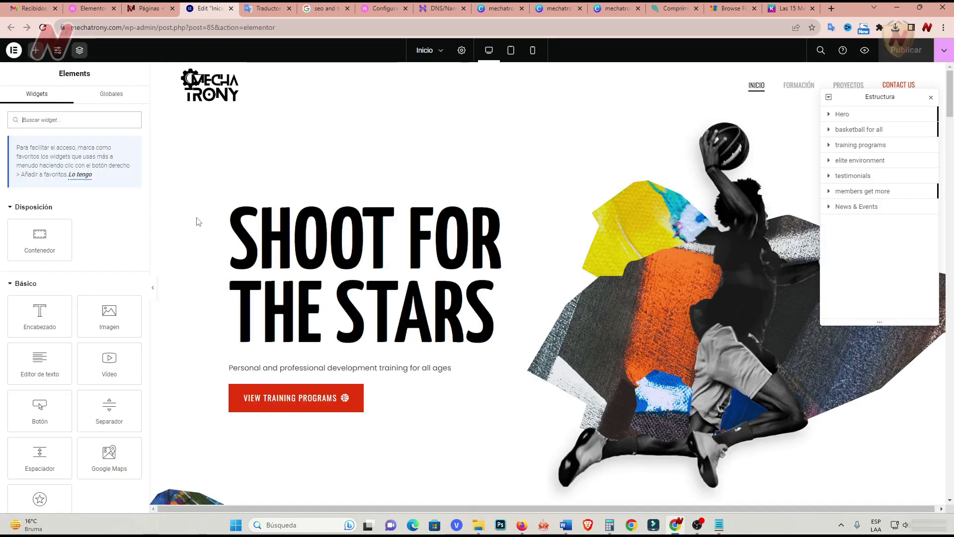
pyautogui.click(151, 10)
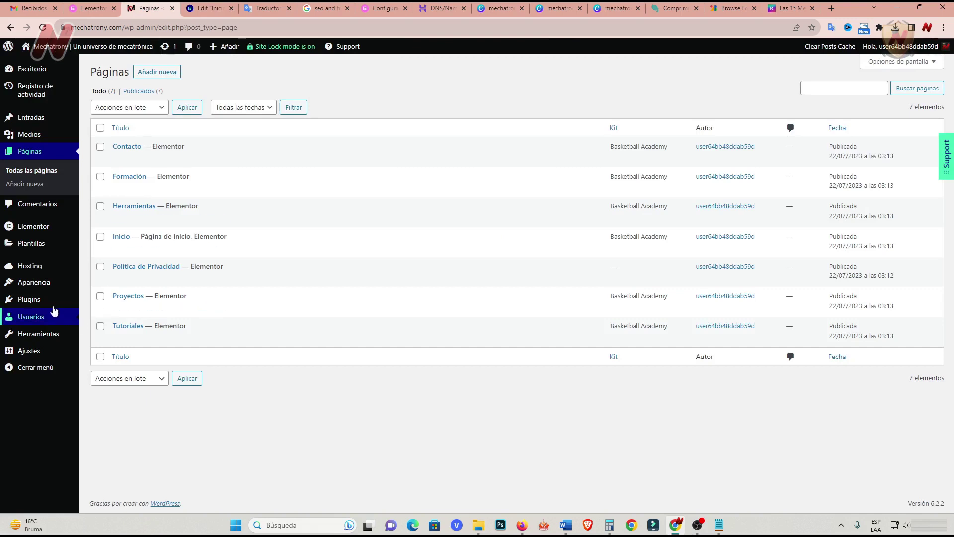
pyautogui.moveTo(44, 288)
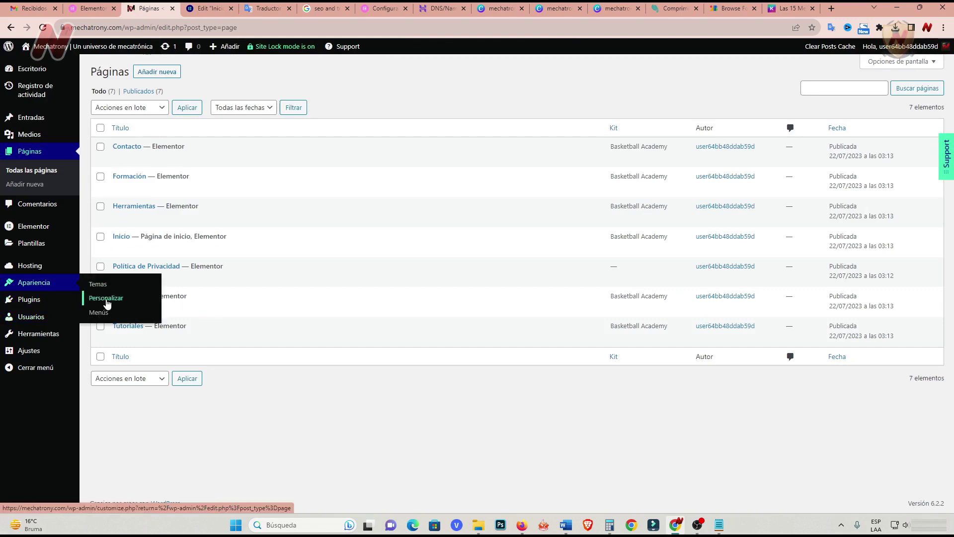
# Load the Header menu in Apariencia > Menús and rename it Menú Principal.
pyautogui.click(100, 313)
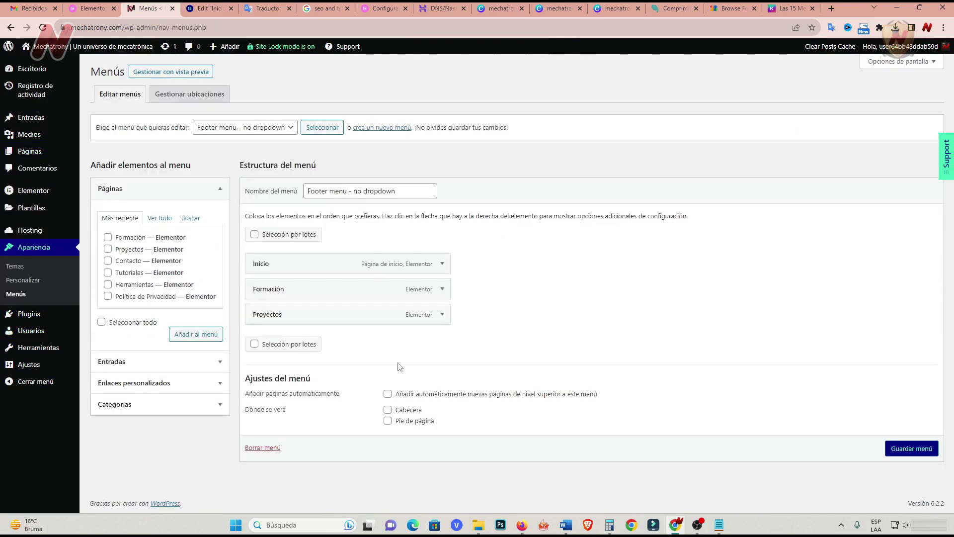
pyautogui.click(244, 127)
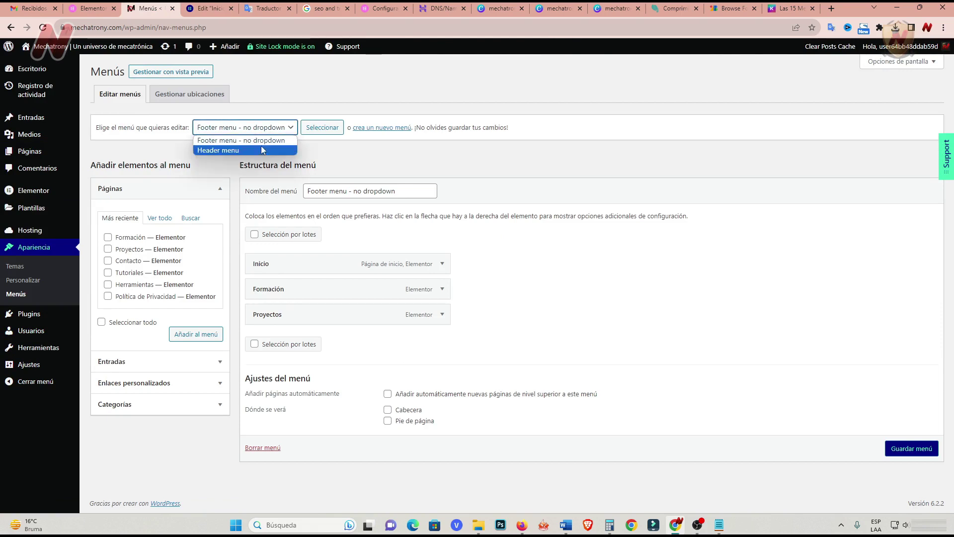
pyautogui.click(239, 149)
pyautogui.click(327, 133)
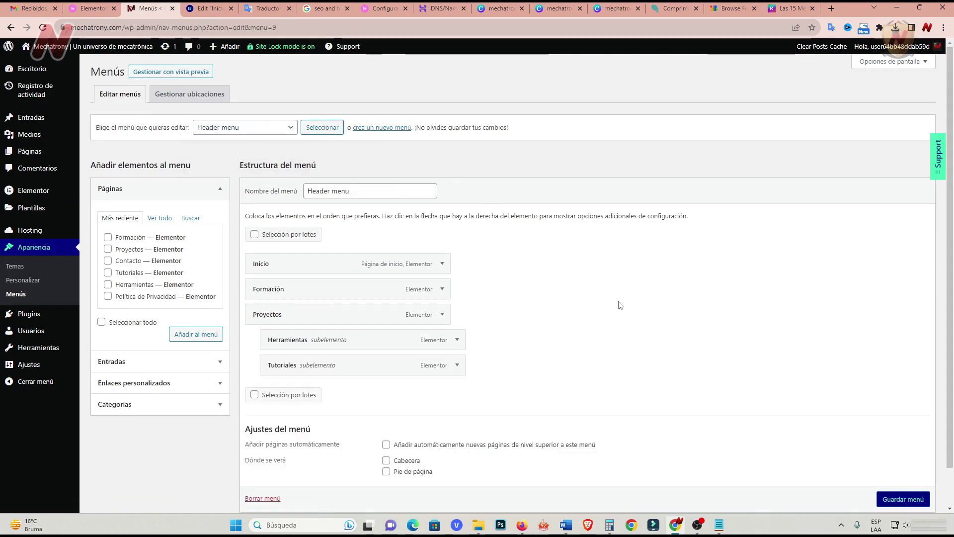
pyautogui.tripleClick(351, 190)
pyautogui.write('Menú Principal')
pyautogui.click(506, 252)
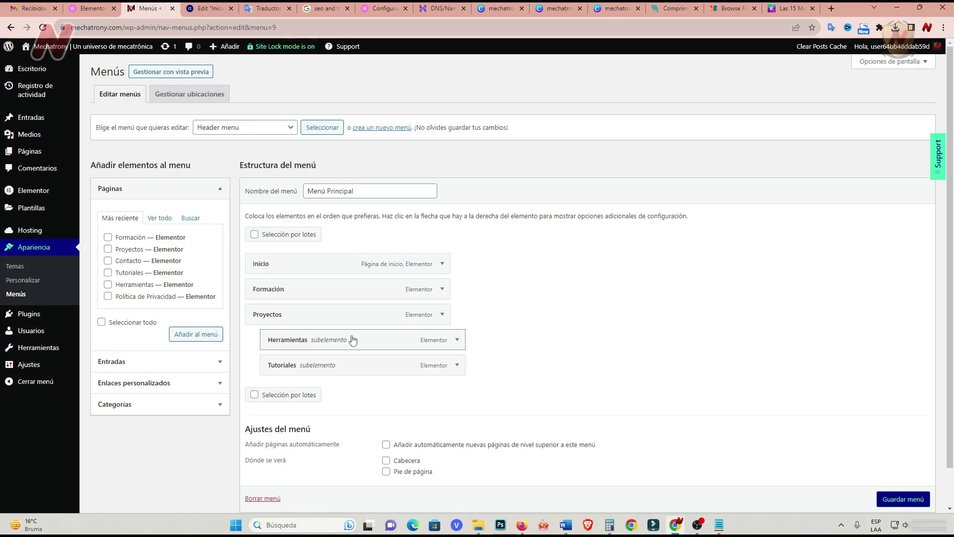
# Reorder items flat as Inicio, Proyectos, Tutoriales, Formación, Herramientas.
pyautogui.moveTo(353, 340); pyautogui.dragTo(319, 341)
pyautogui.moveTo(369, 372); pyautogui.dragTo(317, 376)
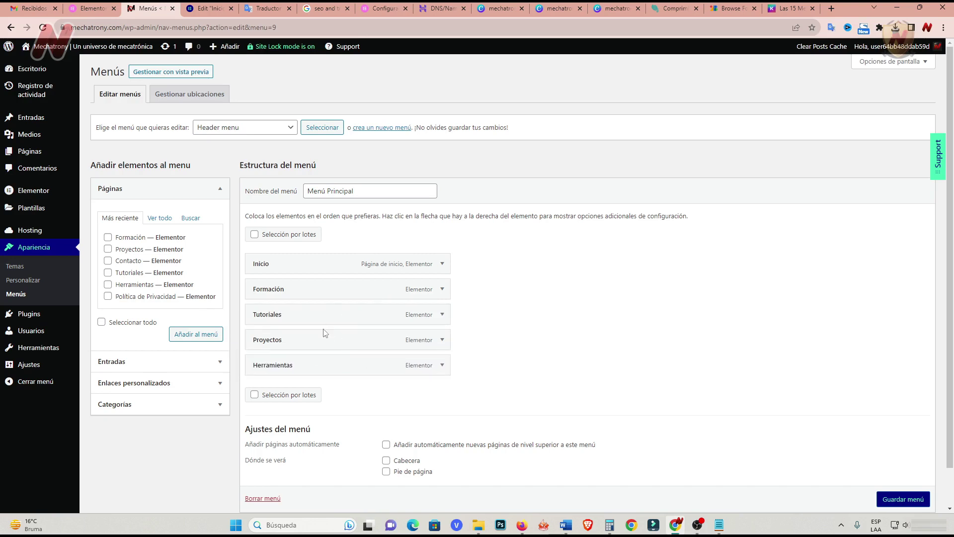
pyautogui.moveTo(302, 341); pyautogui.dragTo(293, 285)
pyautogui.moveTo(278, 341); pyautogui.dragTo(270, 314)
# Add the Contacto page to Menú Principal, browsing the Posts, Custom Links and Categories panels.
pyautogui.click(208, 334)
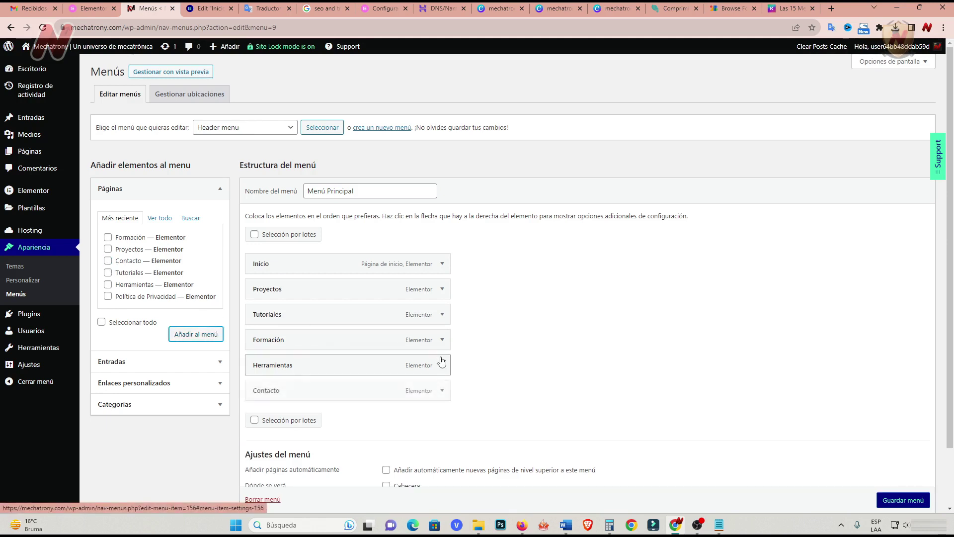
pyautogui.click(217, 363)
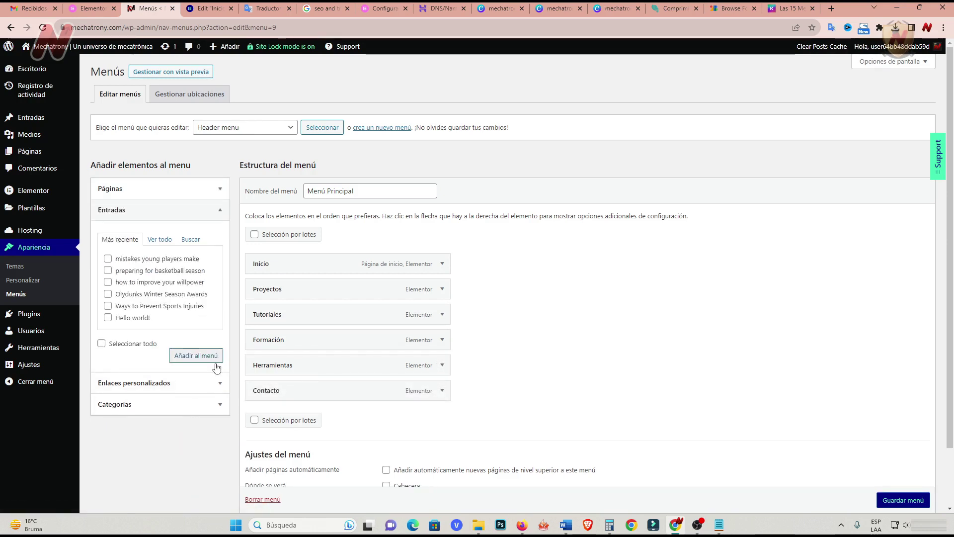
pyautogui.click(189, 388)
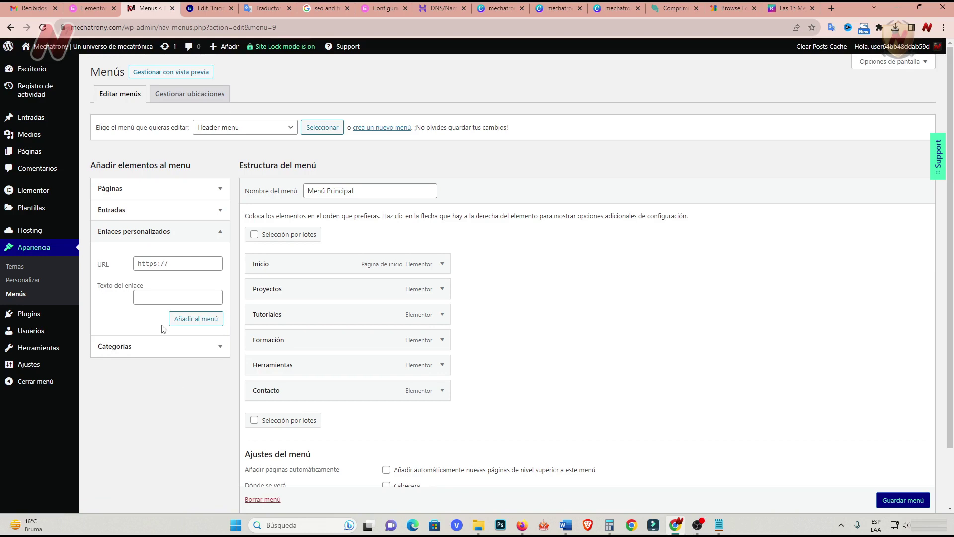
pyautogui.click(143, 267)
pyautogui.click(139, 299)
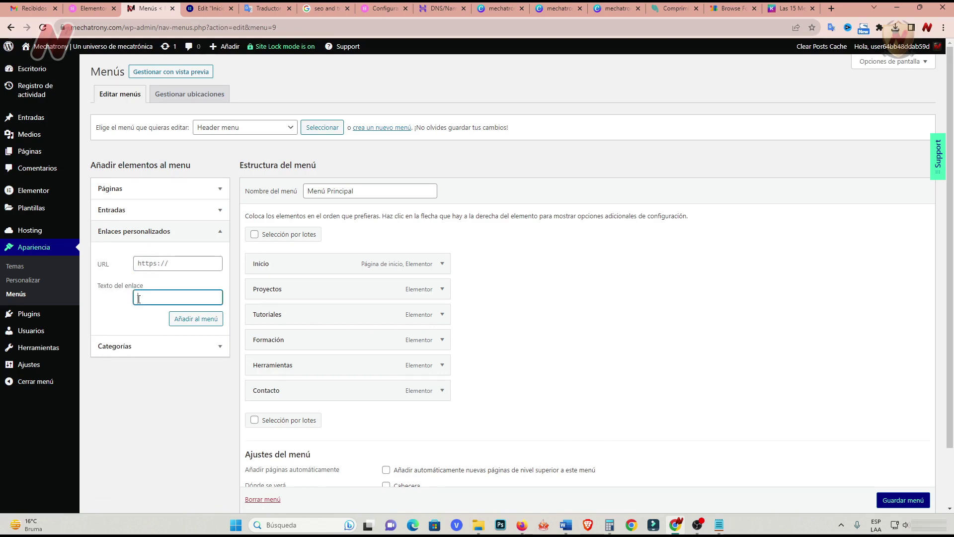
pyautogui.click(174, 384)
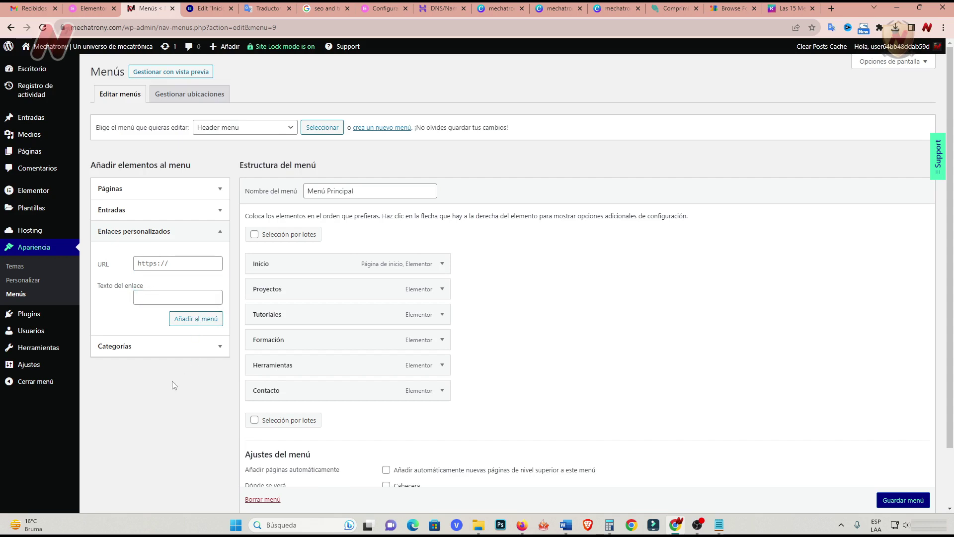
pyautogui.click(219, 348)
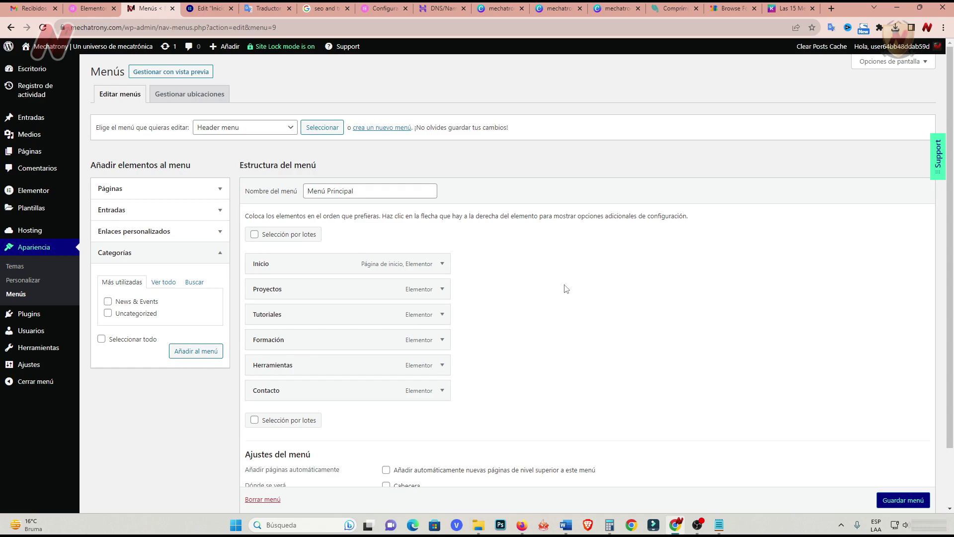
pyautogui.scroll(-3, 566, 289)
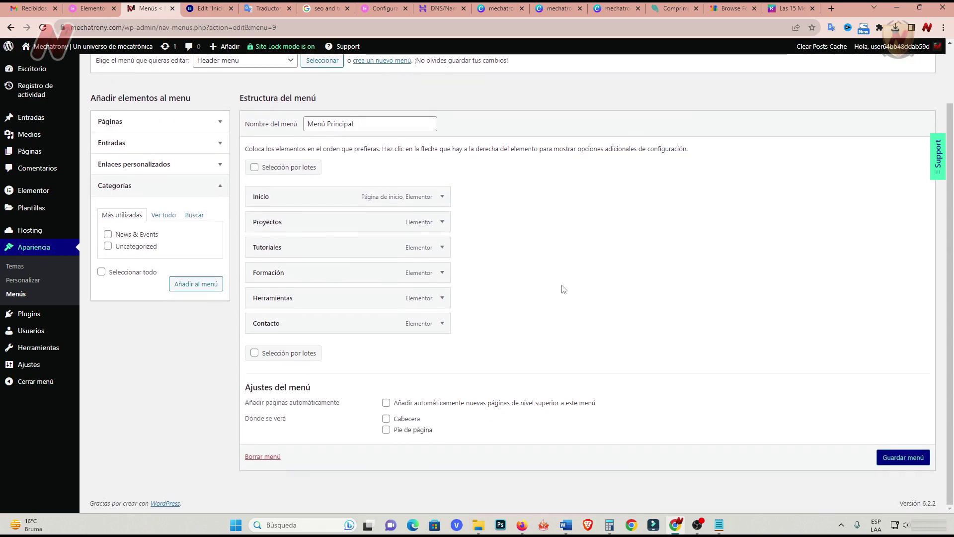
pyautogui.scroll(2, 564, 289)
pyautogui.scroll(-2, 564, 289)
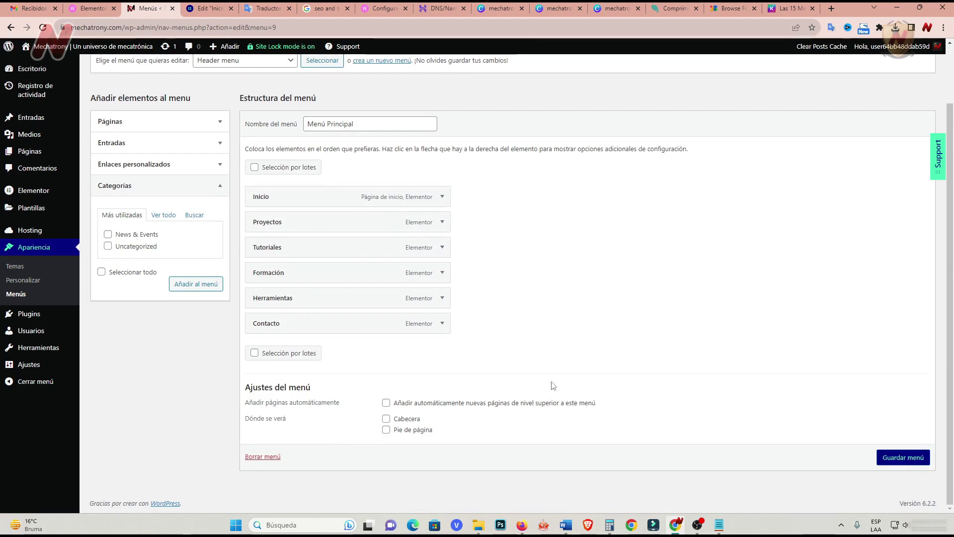
# Assign the menu to Cabecera and Pie de página and save it.
pyautogui.click(387, 420)
pyautogui.click(386, 431)
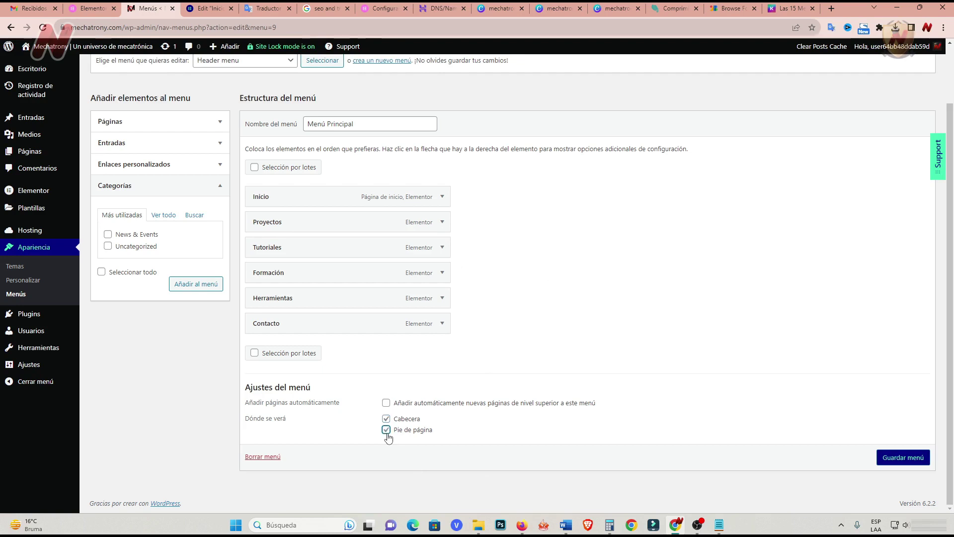
pyautogui.click(919, 461)
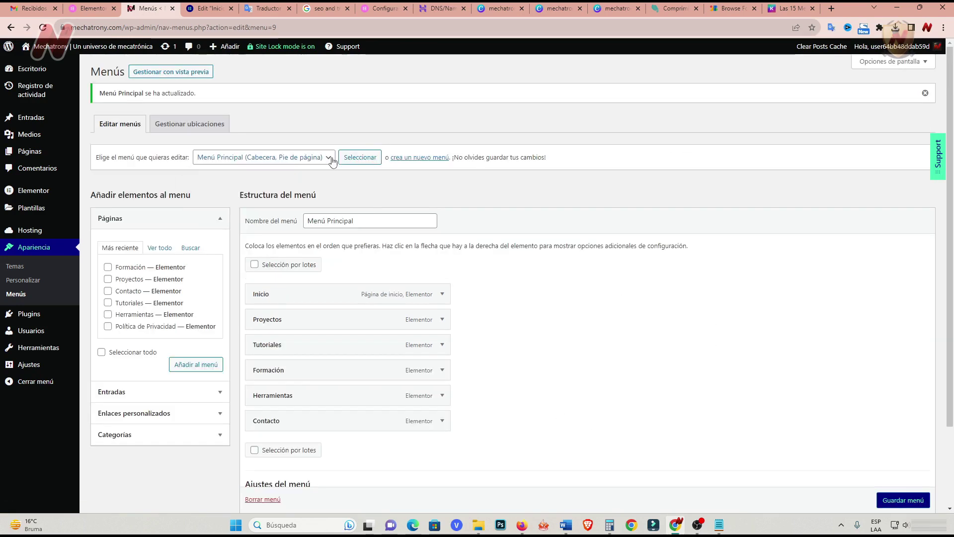
# Load 'Footer menu - no dropdown' for editing, then reload the Inicio editor tab.
pyautogui.click(331, 158)
pyautogui.click(283, 170)
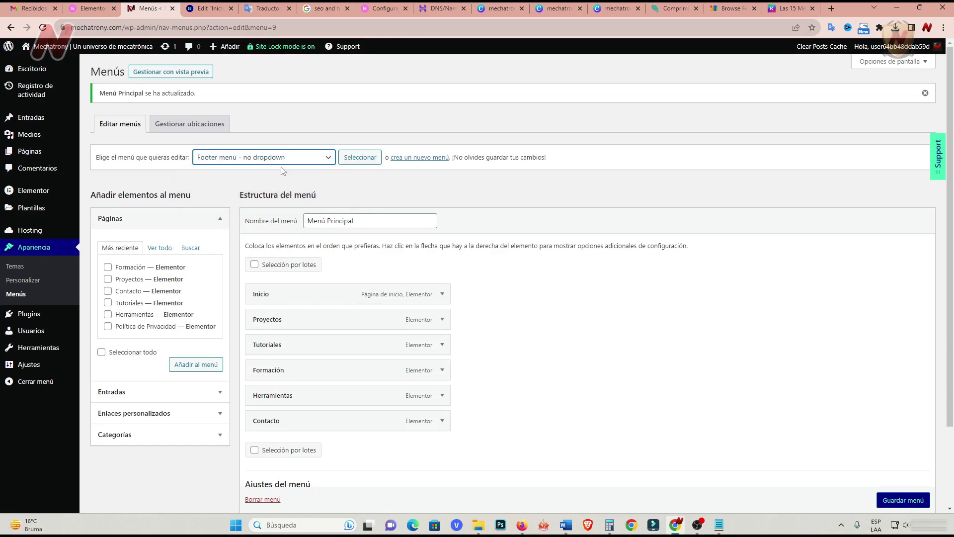
pyautogui.click(362, 158)
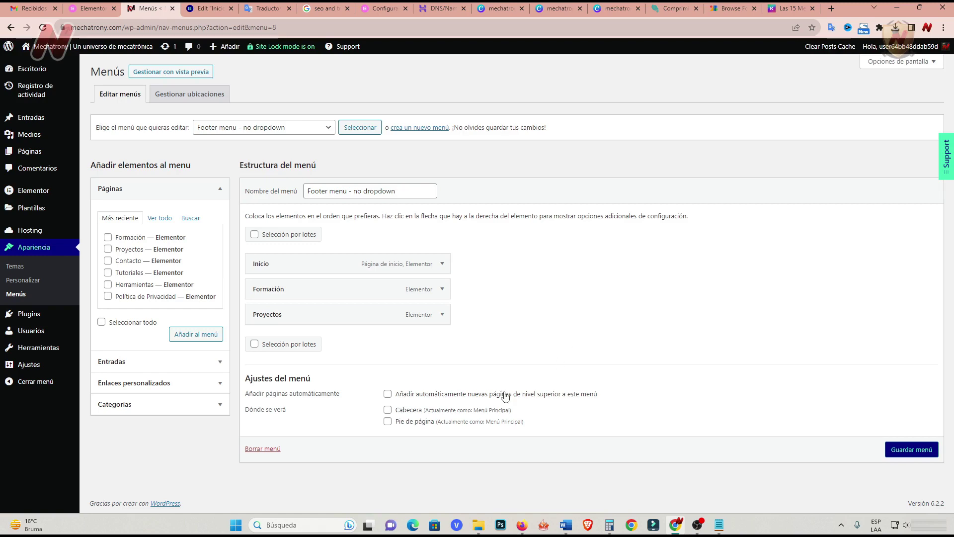
pyautogui.click(209, 9)
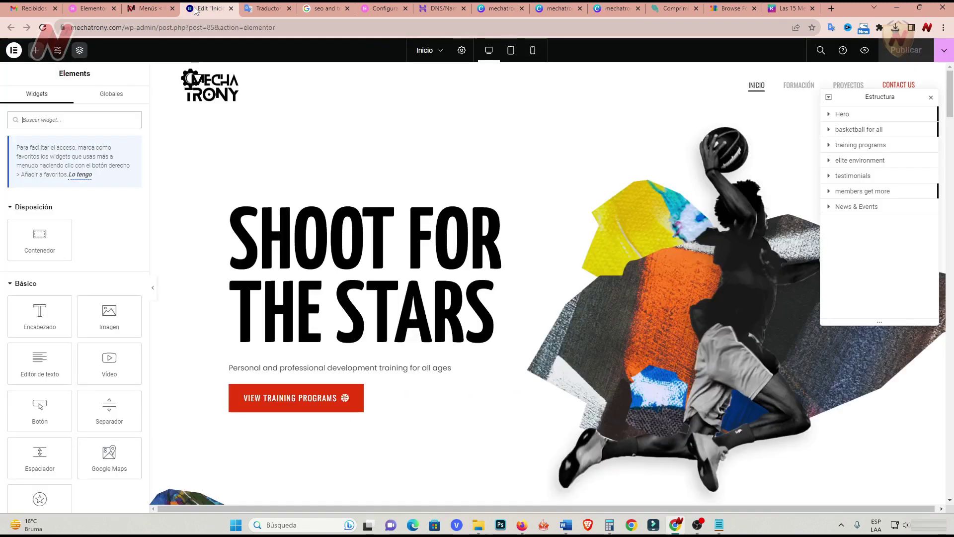
pyautogui.press('F5')
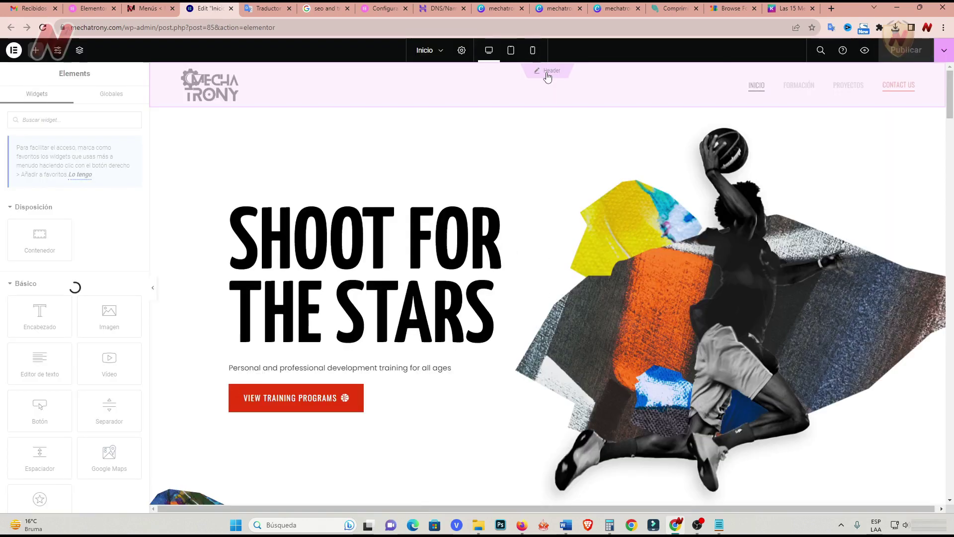
# Set the header's WordPress Menu widget to Menú Principal with Horizontal layout.
pyautogui.click(547, 77)
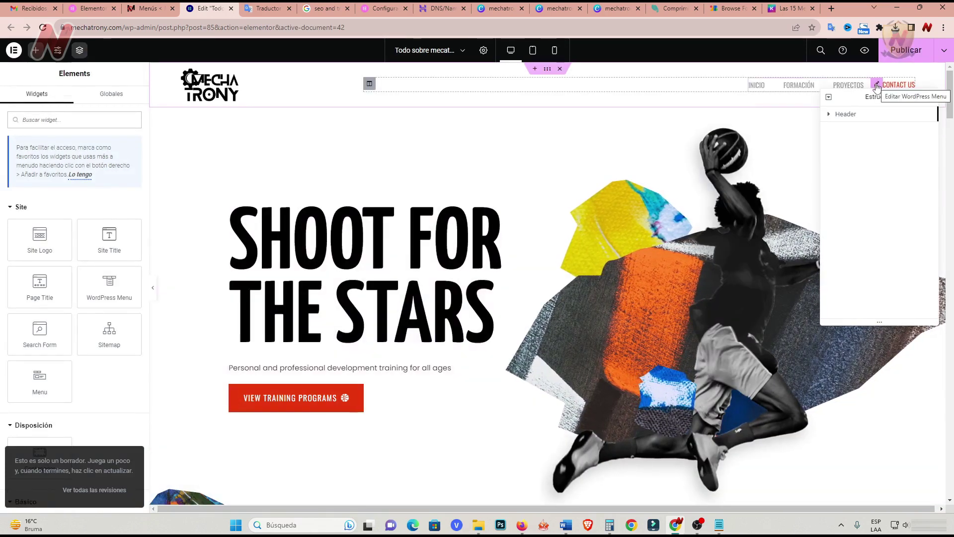
pyautogui.click(878, 86)
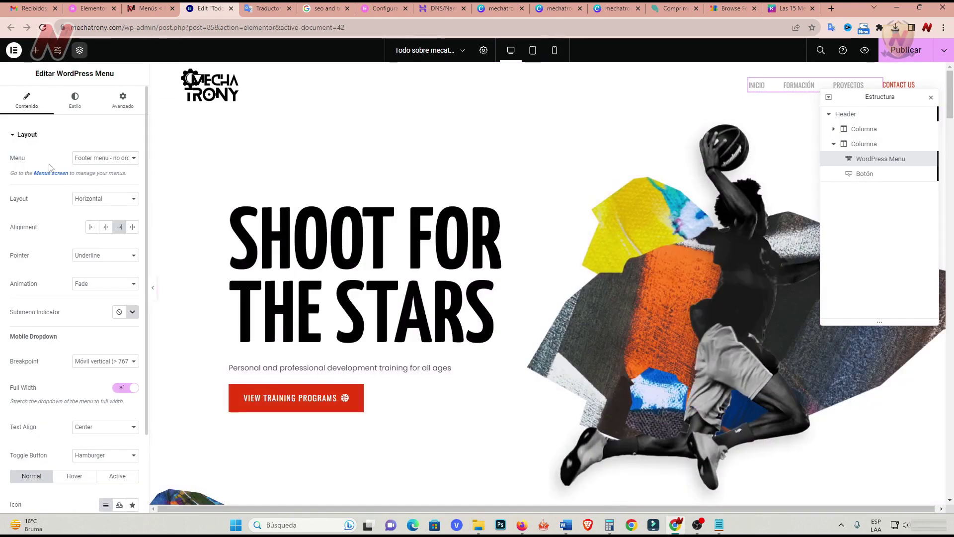
pyautogui.click(133, 158)
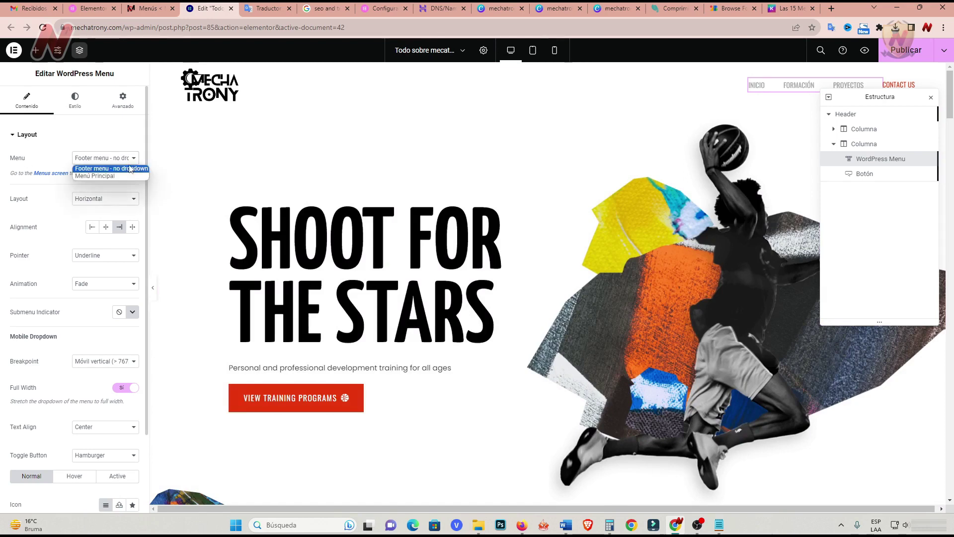
pyautogui.click(109, 176)
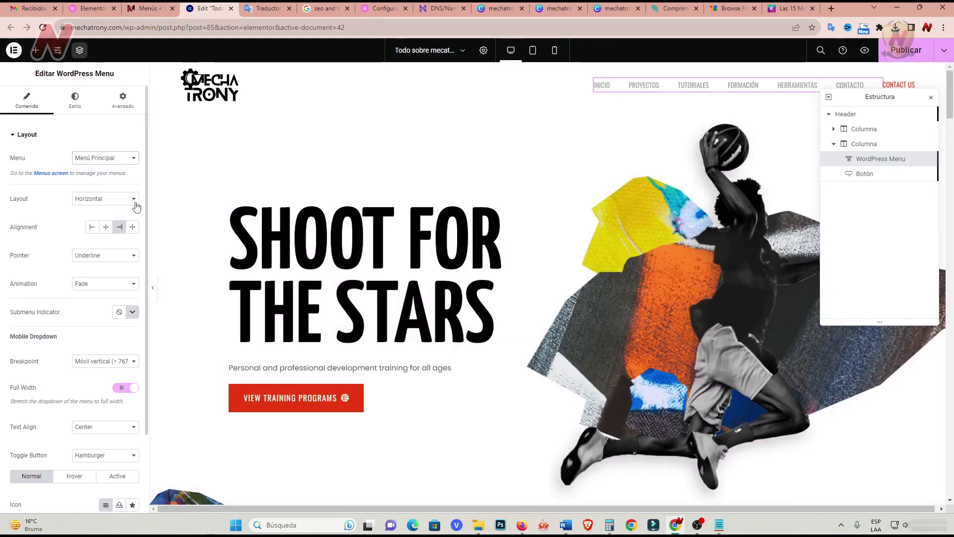
pyautogui.click(133, 201)
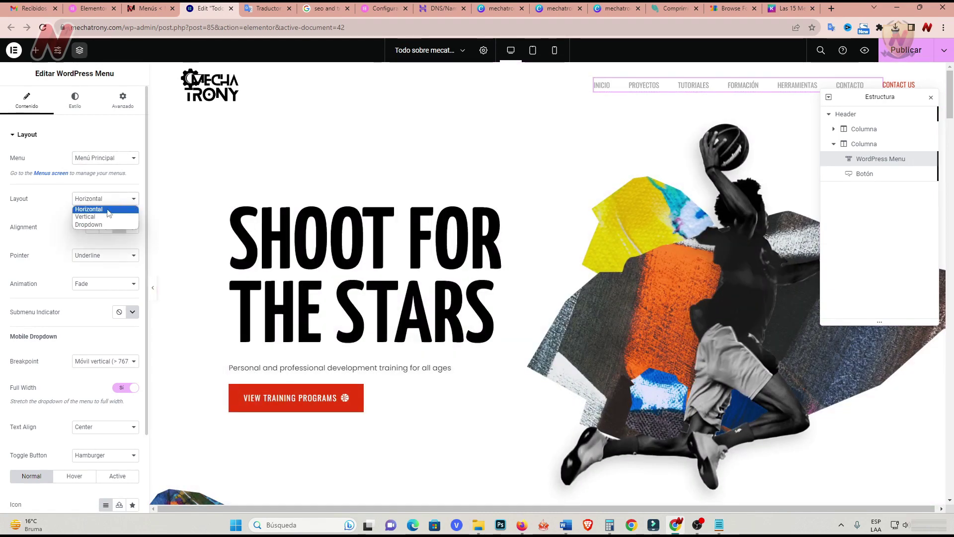
pyautogui.click(56, 209)
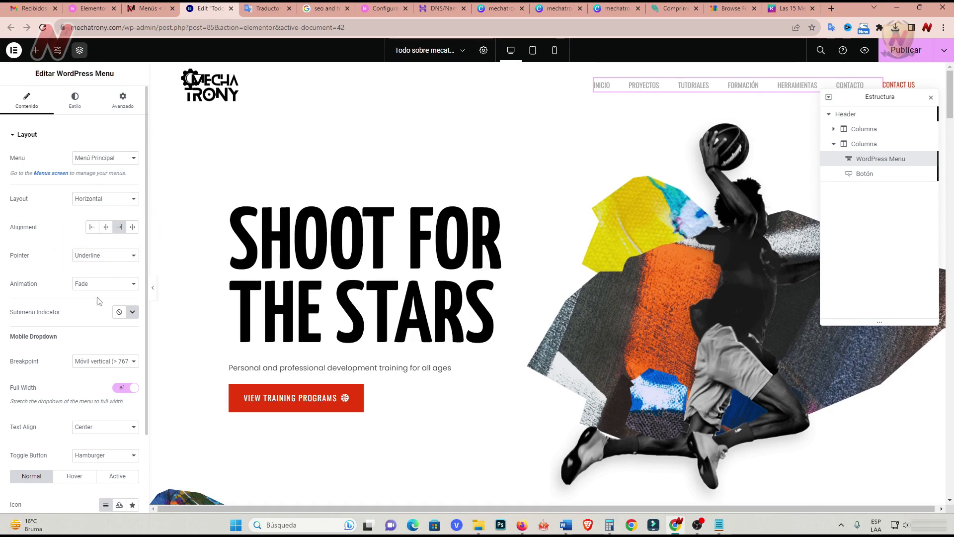
# Set the dropdown breakpoint to Tableta vertical and publish the header.
pyautogui.scroll(-2, 96, 304)
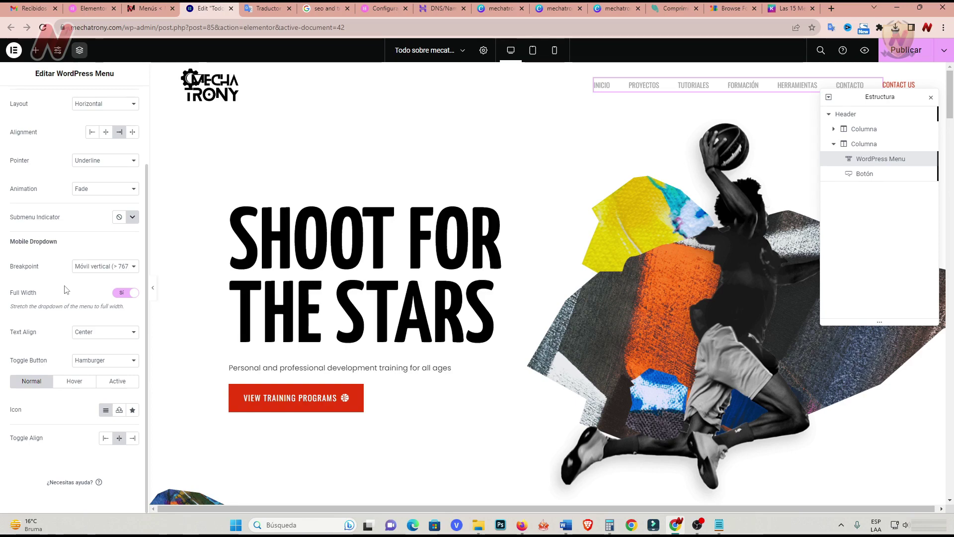
pyautogui.hotkey('ctrl', 'z')
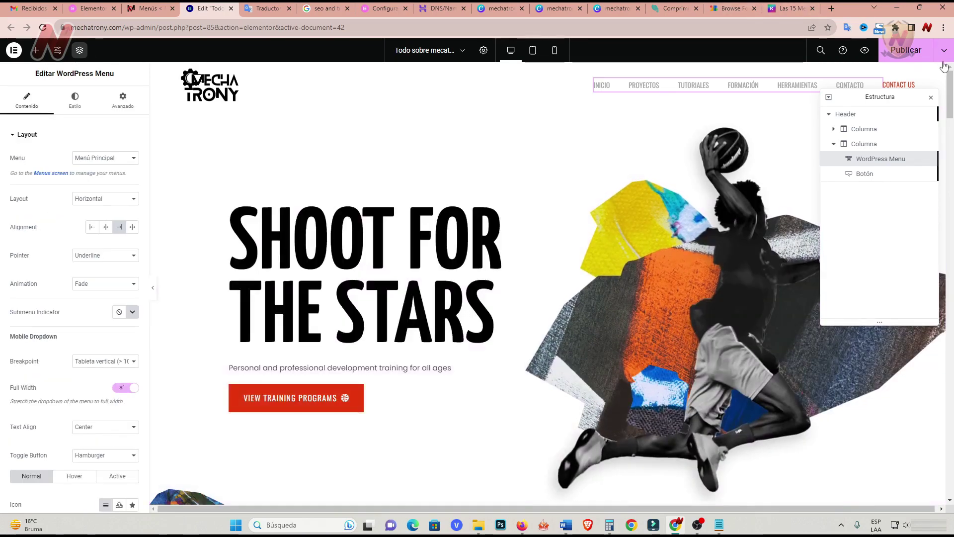
pyautogui.click(907, 52)
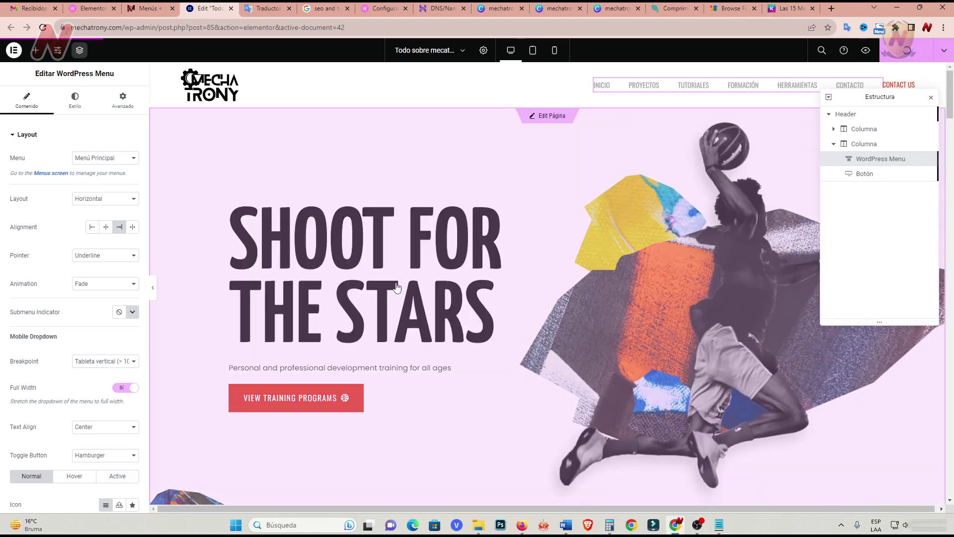
pyautogui.click(865, 173)
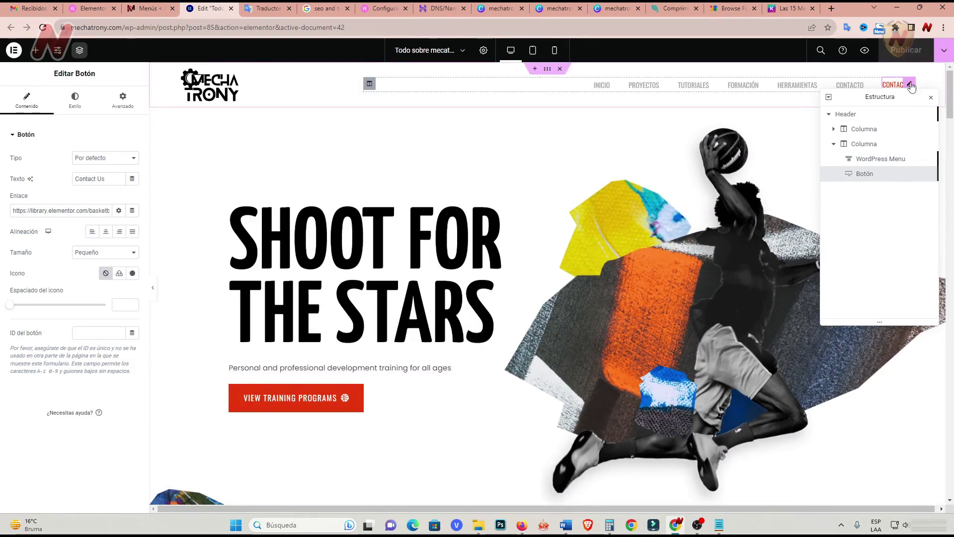
# Drag a new button widget into the header's far right, widening the menu to make room.
pyautogui.rightClick(912, 87)
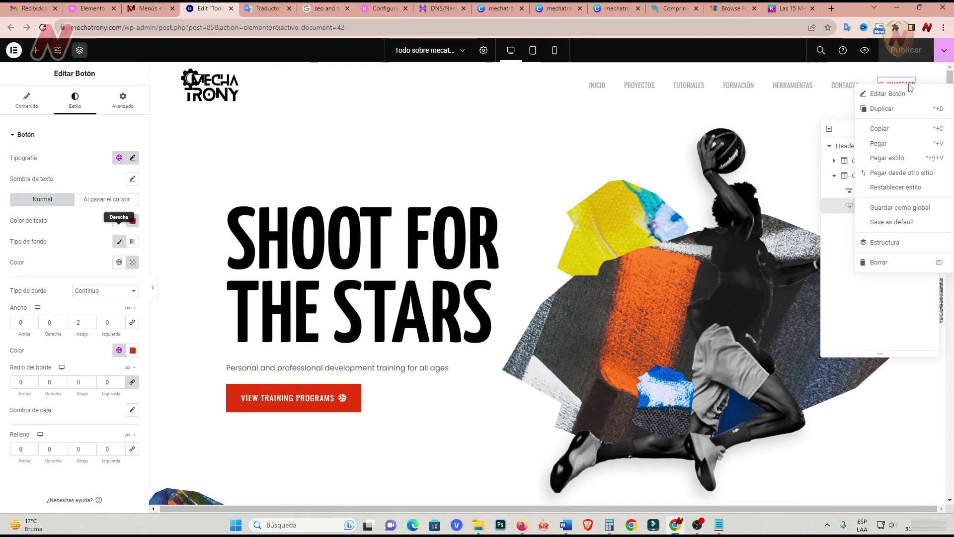
pyautogui.click(35, 51)
pyautogui.scroll(-5, 88, 384)
pyautogui.scroll(-3, 88, 382)
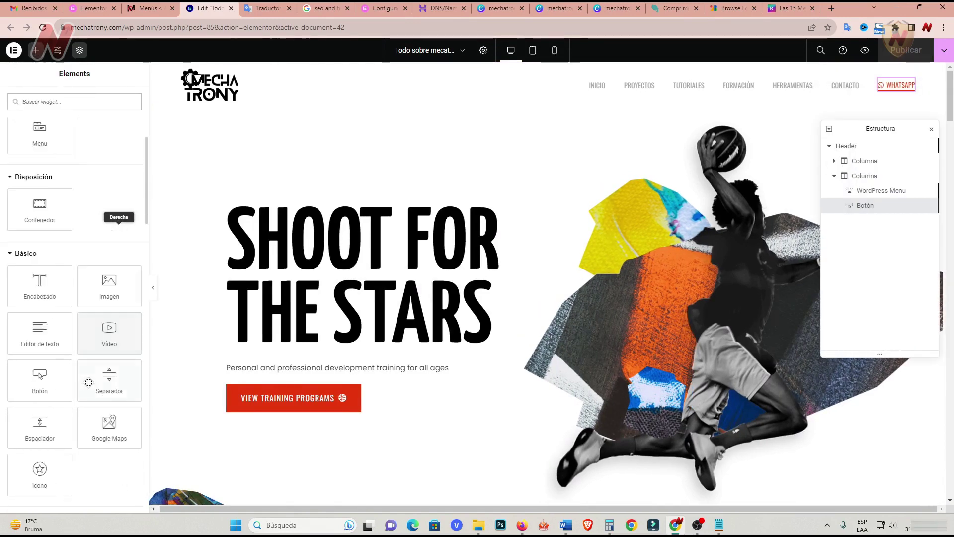
pyautogui.moveTo(40, 328); pyautogui.dragTo(907, 87)
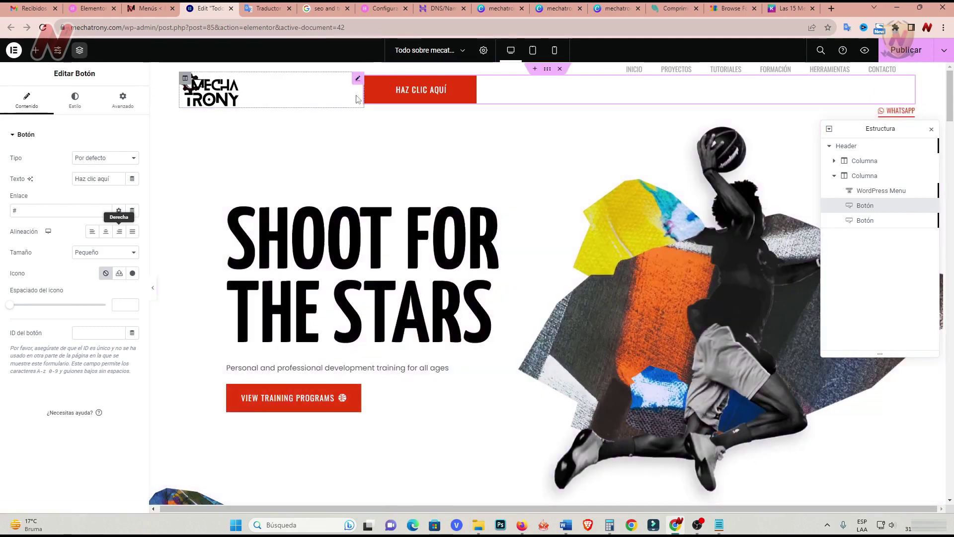
pyautogui.moveTo(363, 87); pyautogui.dragTo(596, 92)
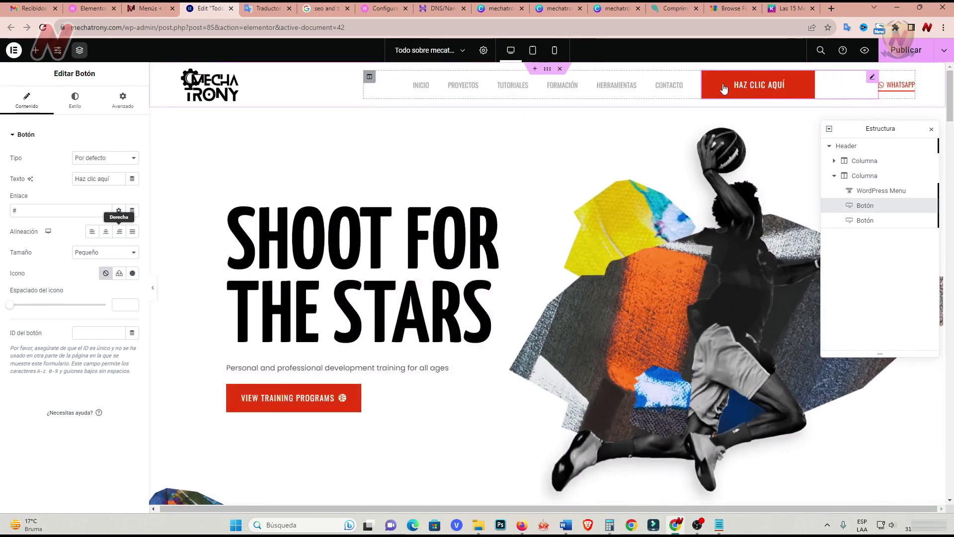
pyautogui.moveTo(703, 82); pyautogui.dragTo(826, 86)
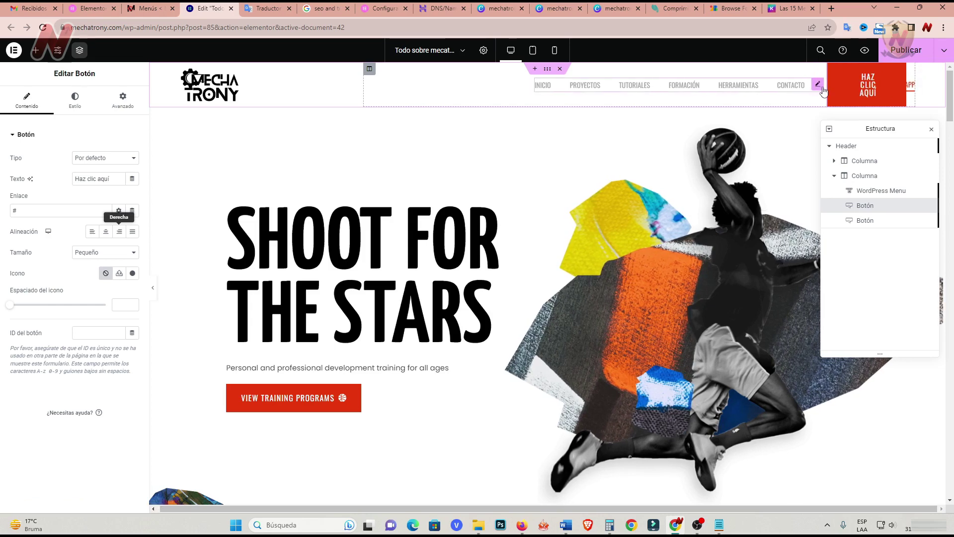
# Delete the old WhatsApp button and select the new HAZ CLIC AQUÍ button for editing.
pyautogui.rightClick(908, 87)
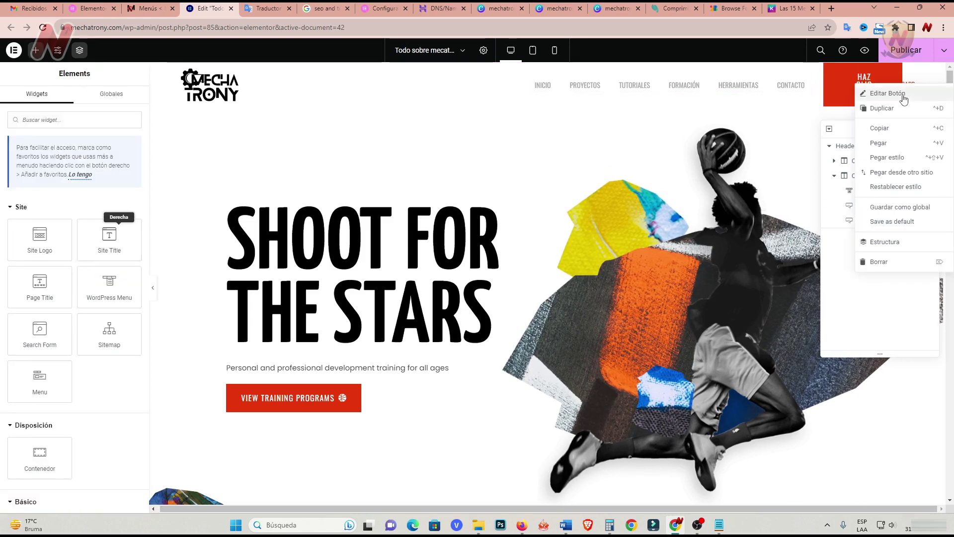
pyautogui.click(905, 95)
pyautogui.rightClick(902, 91)
pyautogui.click(879, 266)
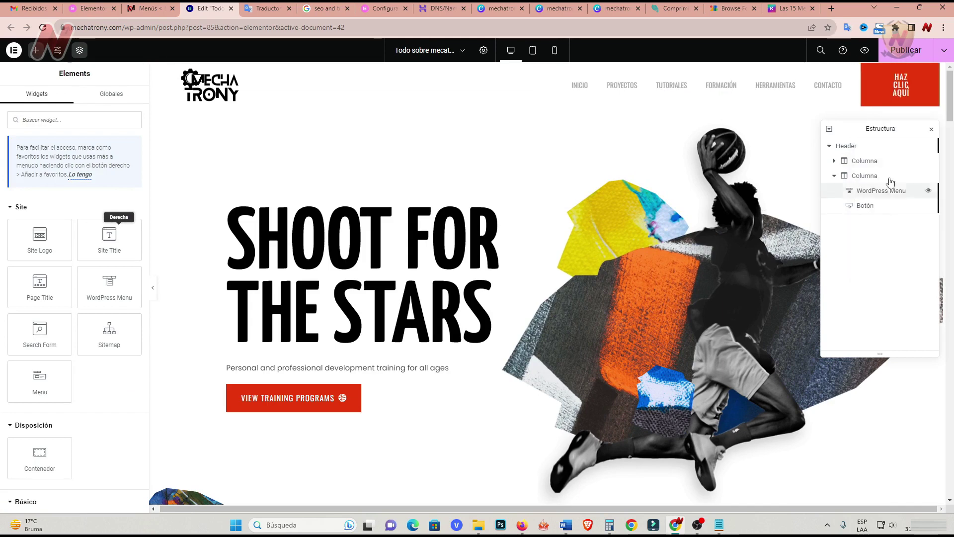
pyautogui.click(890, 83)
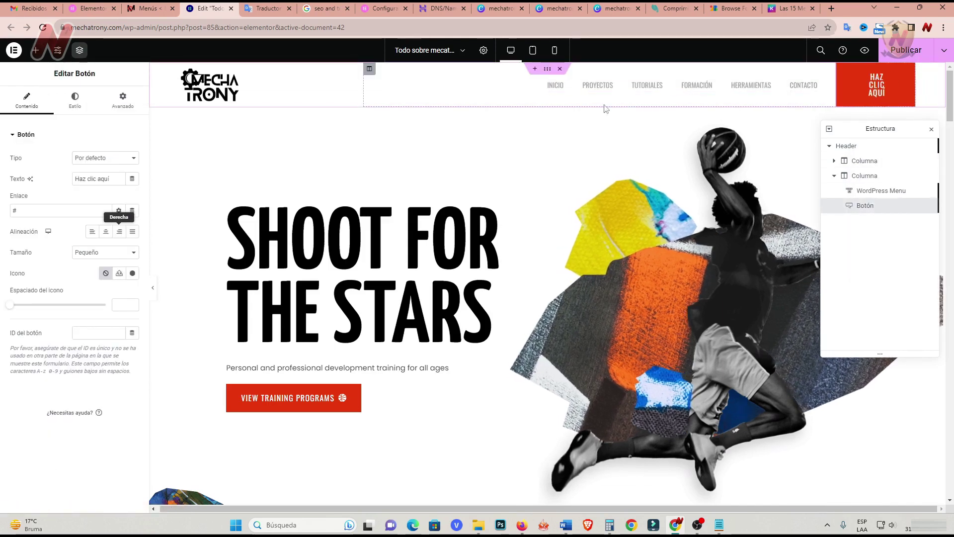
pyautogui.click(552, 88)
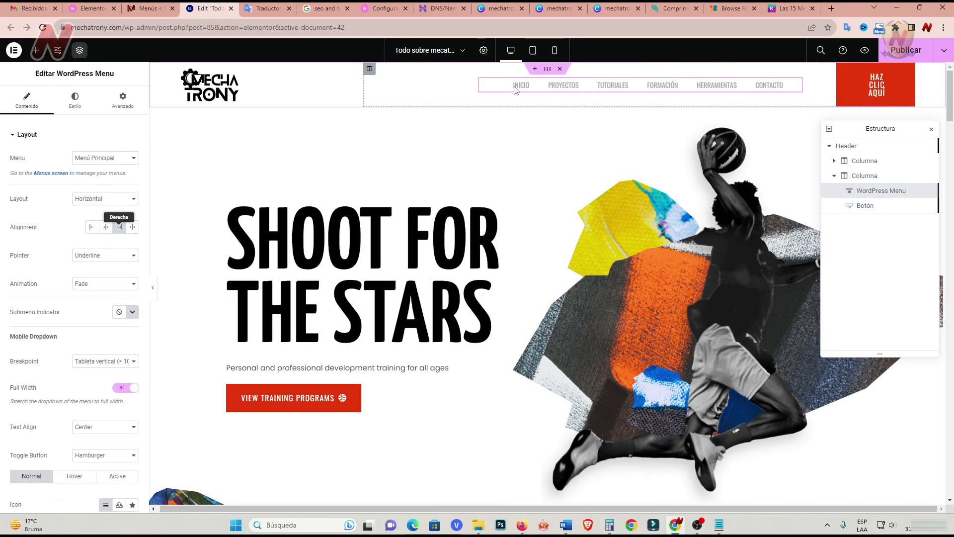
pyautogui.click(858, 83)
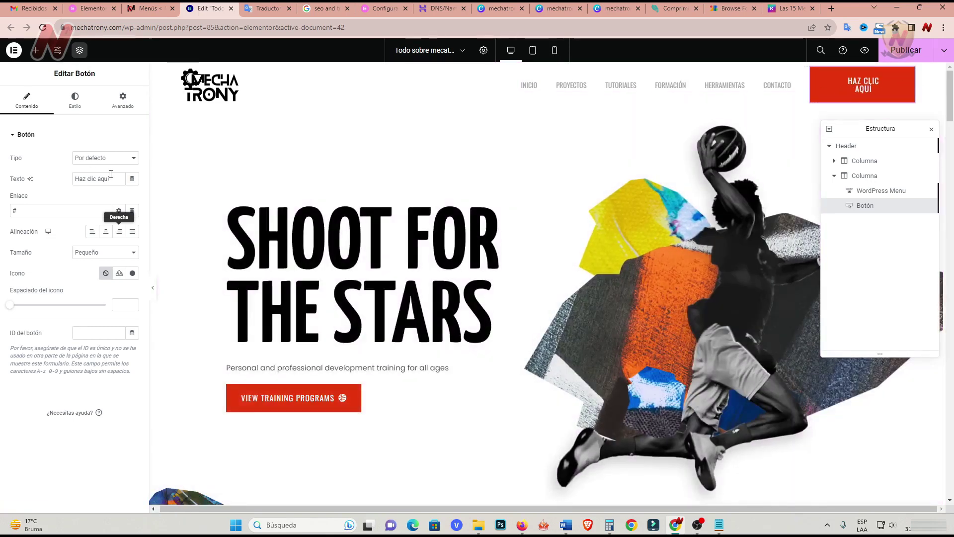
# Relabel the button 'Whats' and link it to the WhatsApp chat, opening in a new window.
pyautogui.moveTo(110, 179); pyautogui.dragTo(73, 182)
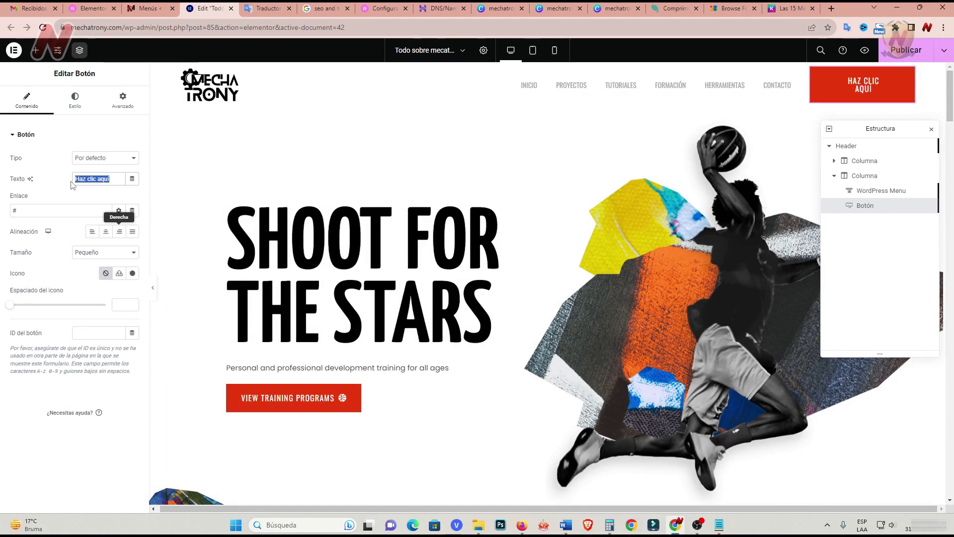
pyautogui.write('Whatsapp')
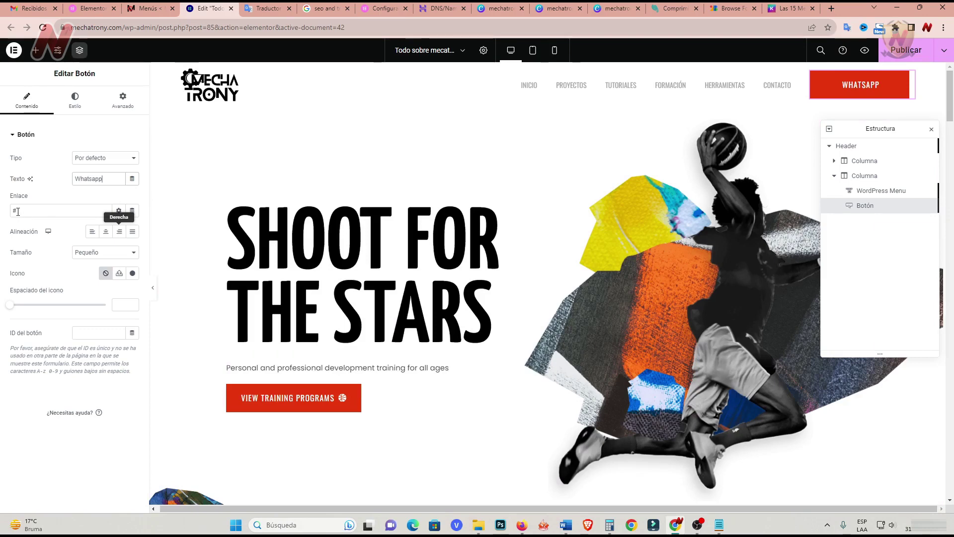
pyautogui.hotkey('ctrl', 'v')
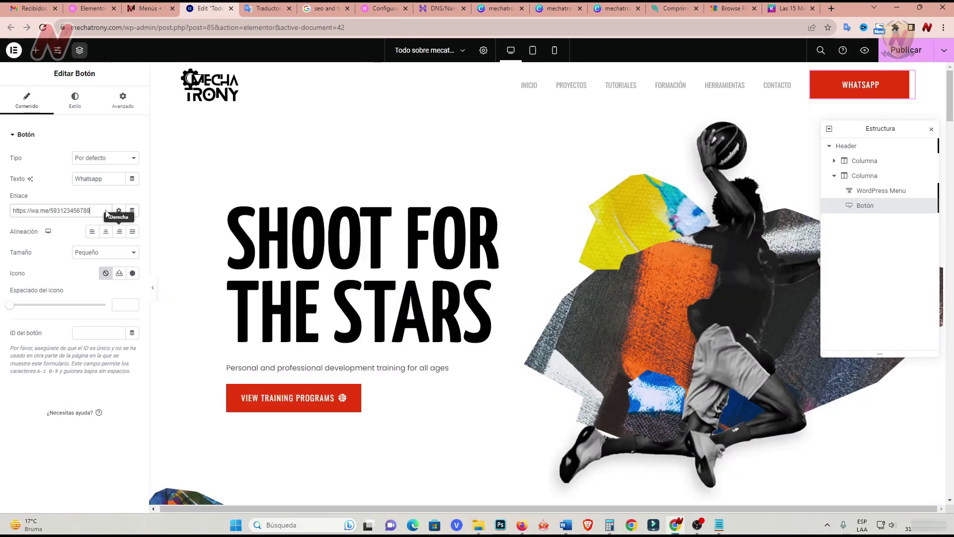
pyautogui.click(119, 211)
pyautogui.click(14, 226)
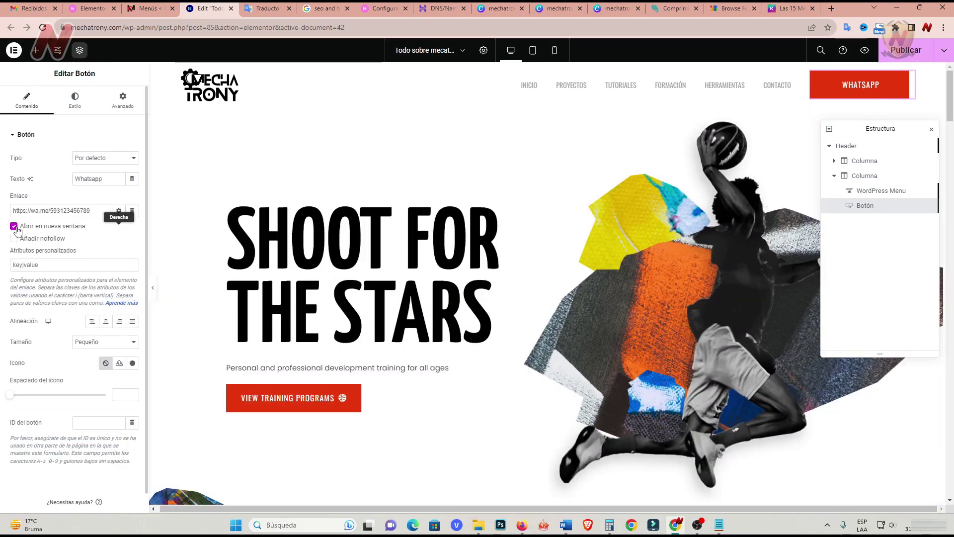
pyautogui.click(48, 482)
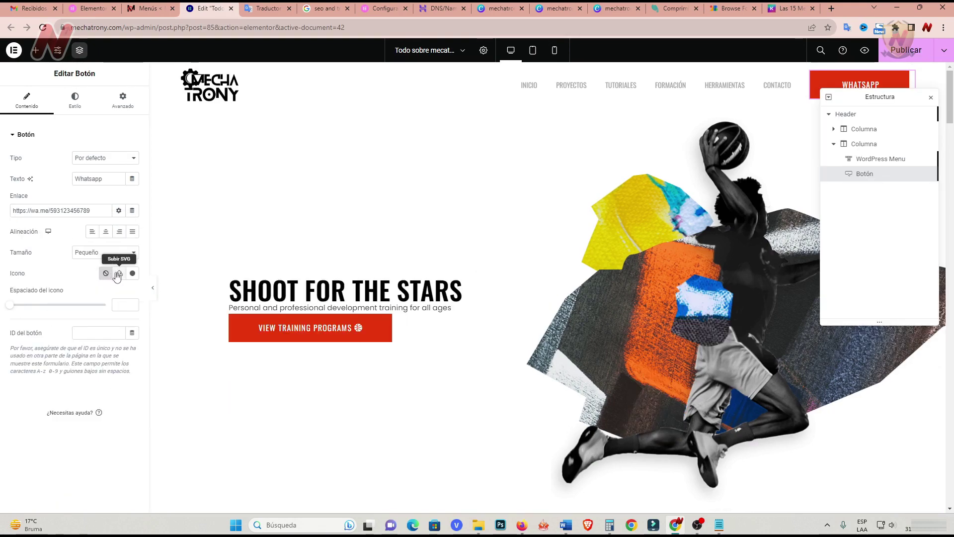
# Give the button the WhatsApp icon from the icon library.
pyautogui.click(133, 273)
pyautogui.click(414, 124)
pyautogui.write('w')
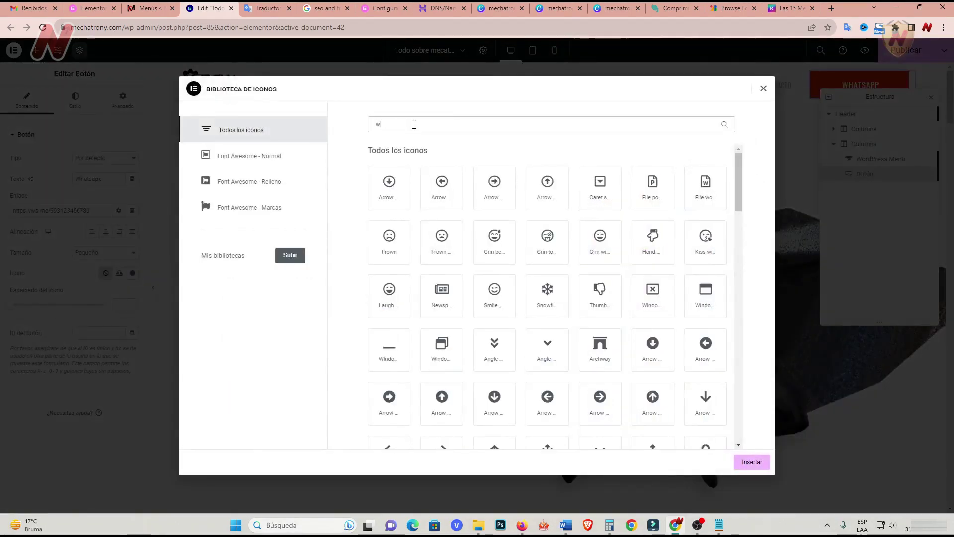
pyautogui.write('hat')
pyautogui.click(389, 188)
pyautogui.click(752, 461)
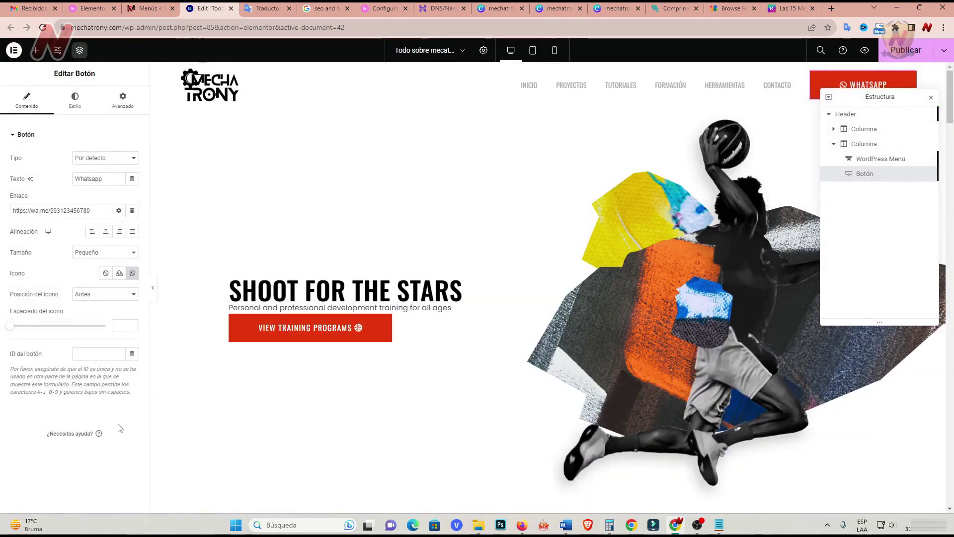
# Try the icon position Después, revert to Antes, and close the Estructura navigator.
pyautogui.click(125, 294)
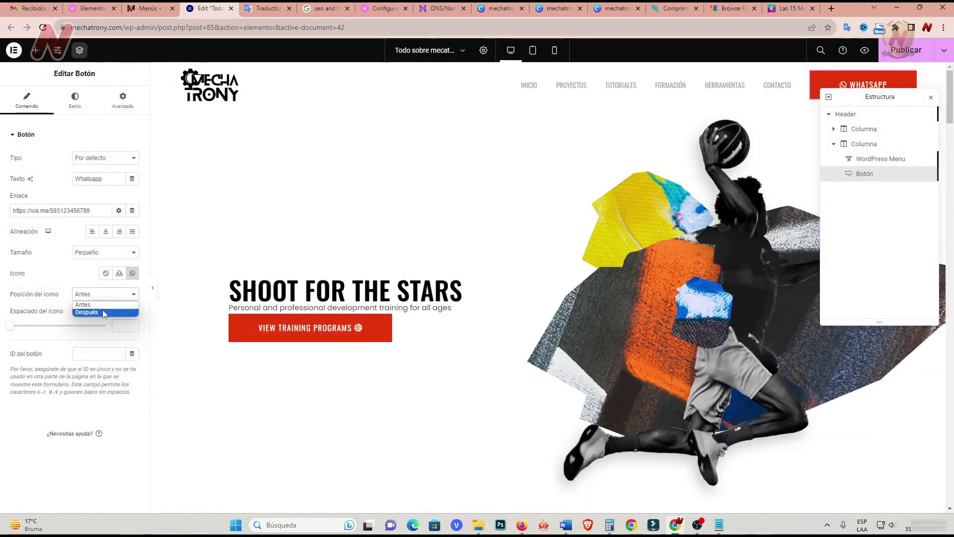
pyautogui.click(103, 316)
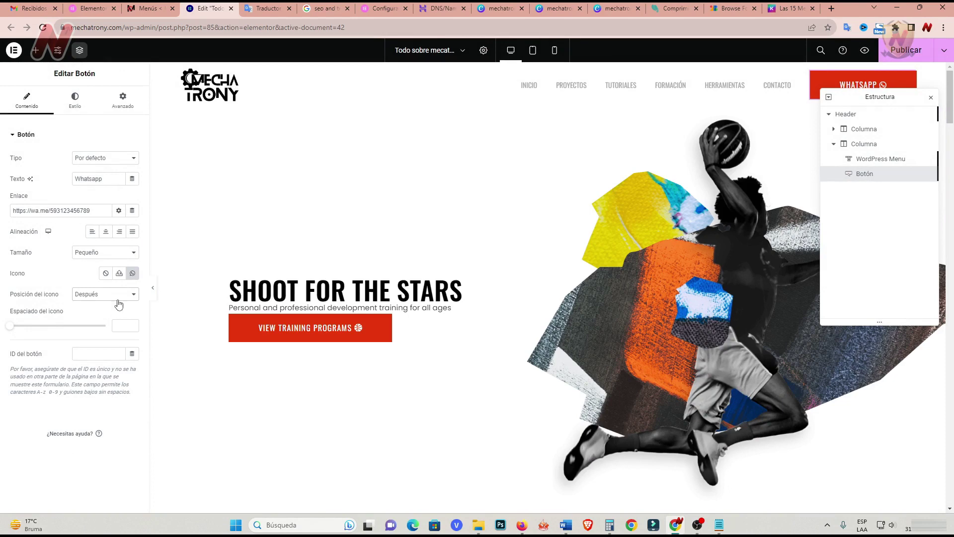
pyautogui.click(119, 294)
pyautogui.click(97, 303)
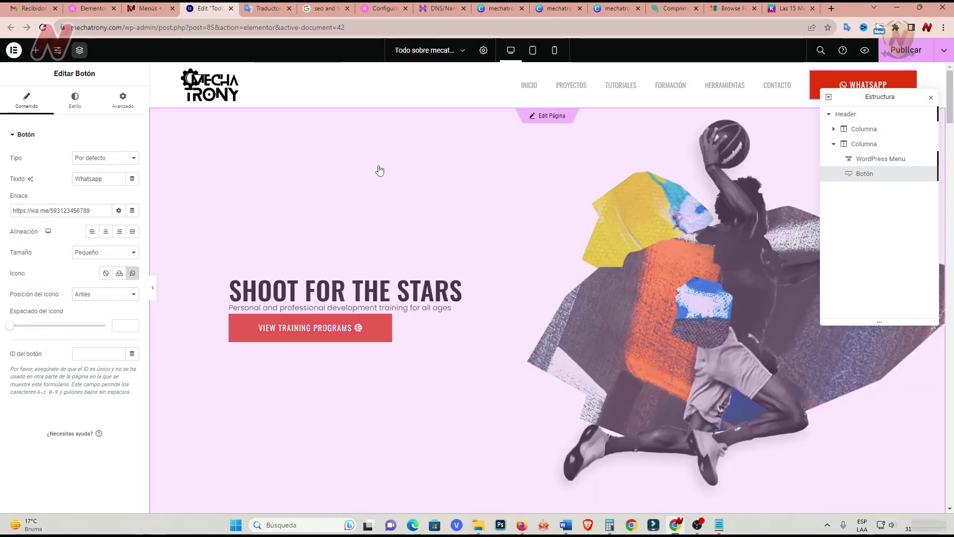
pyautogui.click(931, 97)
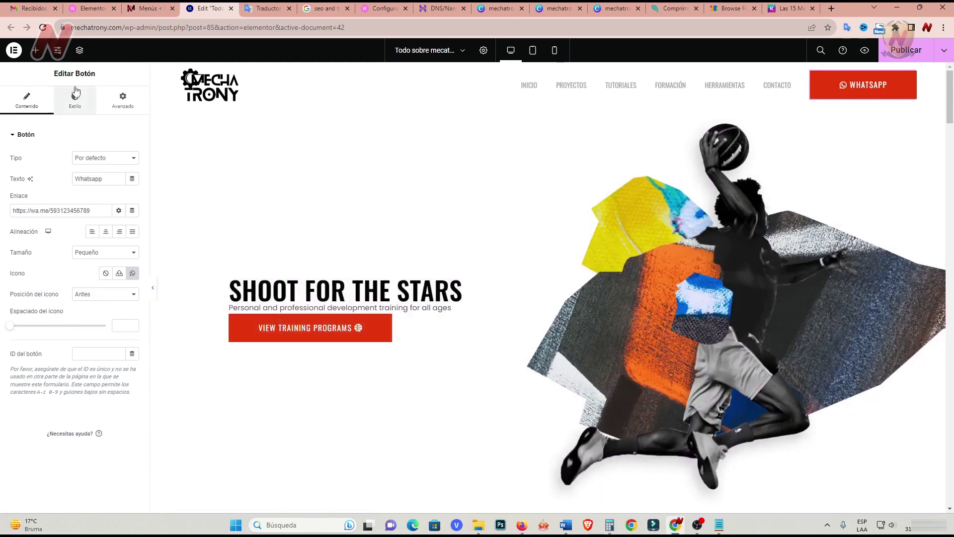
# Set the WhatsApp button's text colour to white.
pyautogui.click(75, 94)
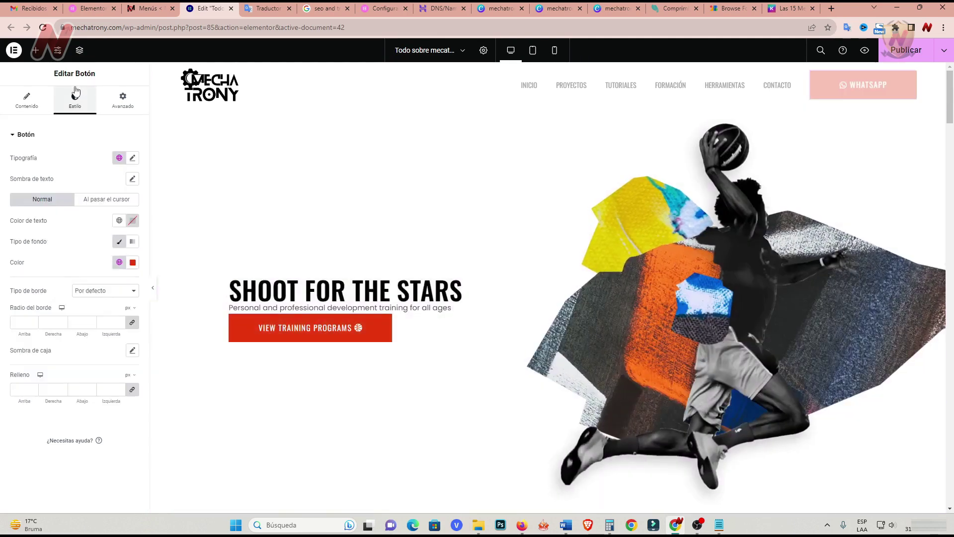
pyautogui.click(132, 222)
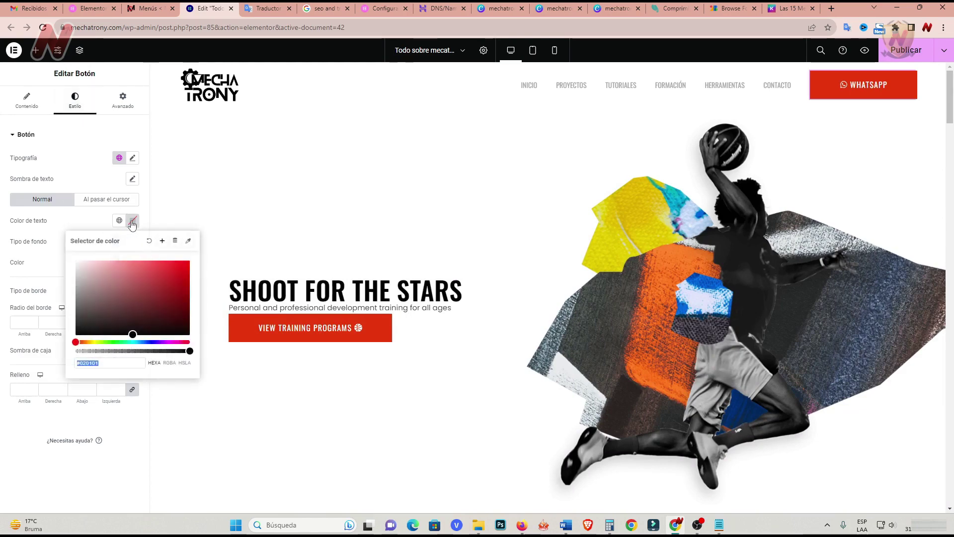
pyautogui.moveTo(122, 283); pyautogui.dragTo(163, 277)
pyautogui.moveTo(98, 274); pyautogui.dragTo(55, 242)
pyautogui.click(80, 224)
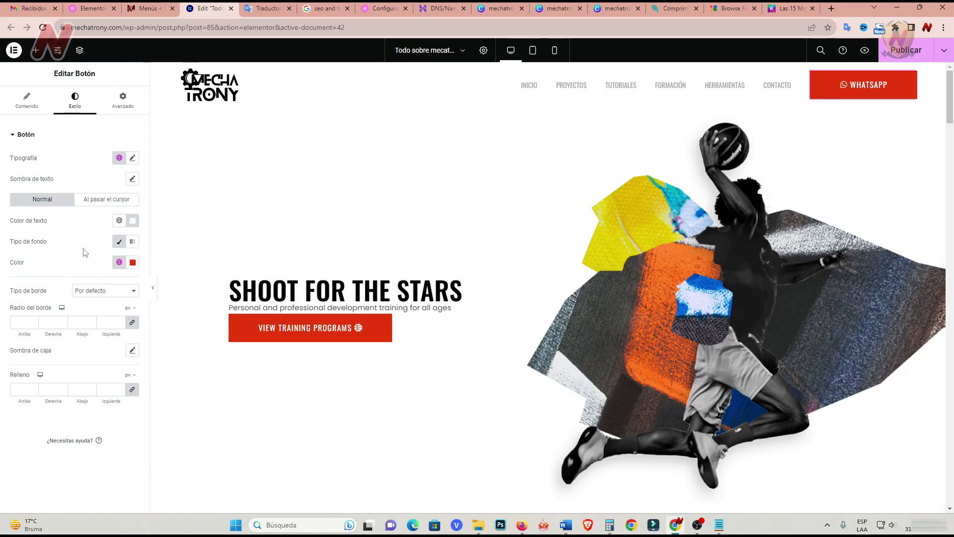
# Give the button a Continuo (solid) border, trying then clearing border width and corner radius values.
pyautogui.click(134, 297)
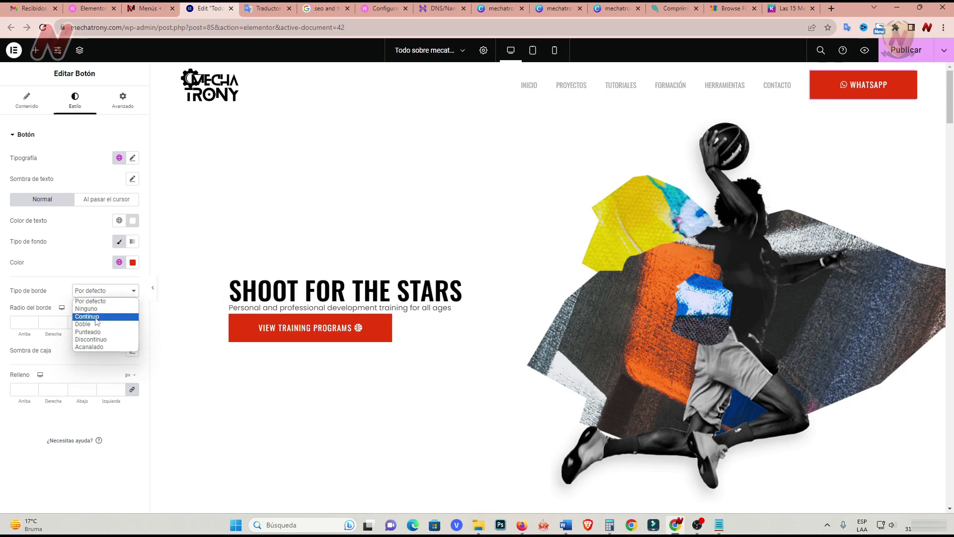
pyautogui.click(92, 316)
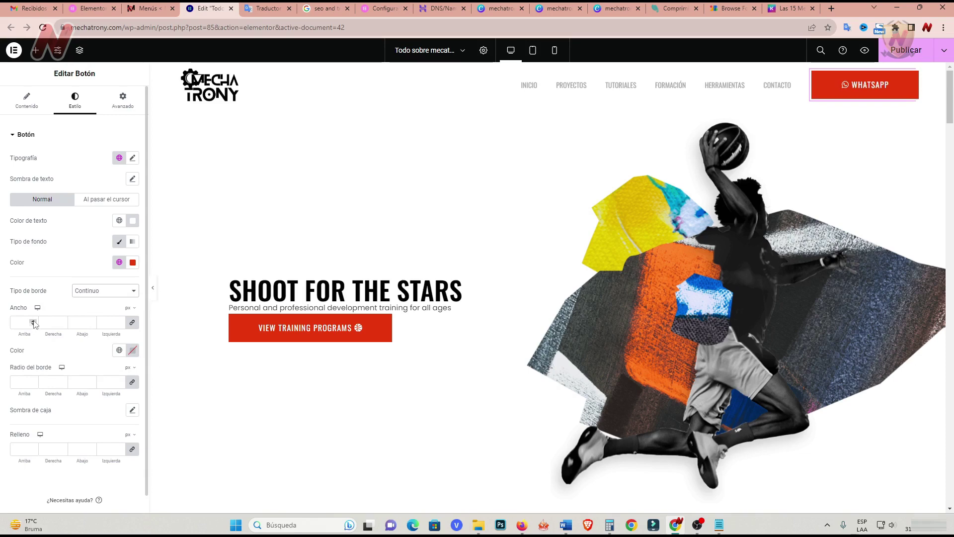
pyautogui.click(34, 322)
pyautogui.click(33, 322)
pyautogui.click(33, 321)
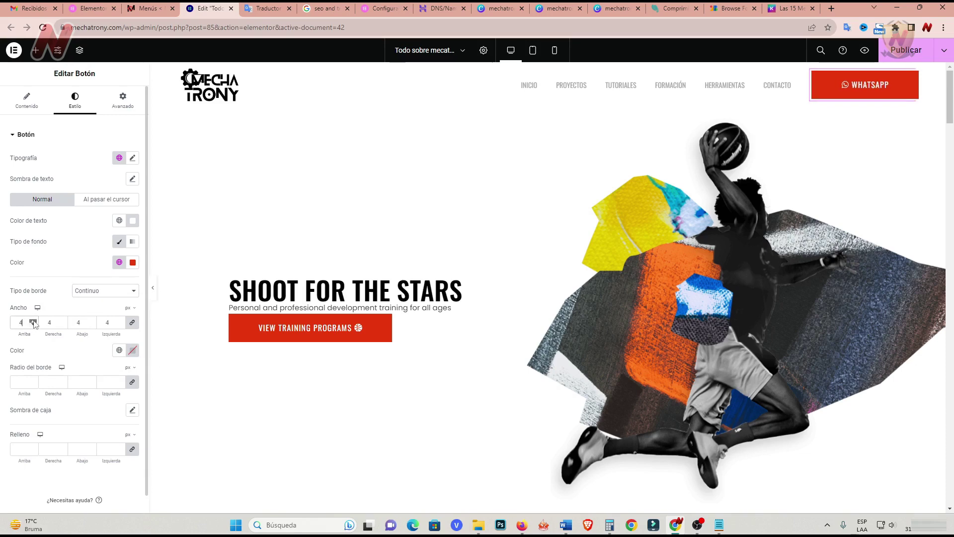
pyautogui.click(33, 322)
pyautogui.click(33, 322)
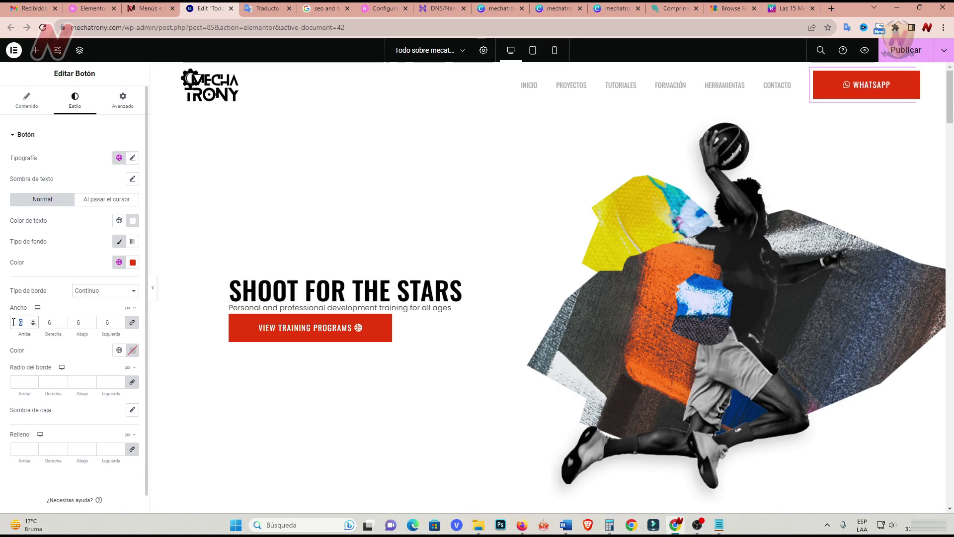
pyautogui.press('BackSpace')
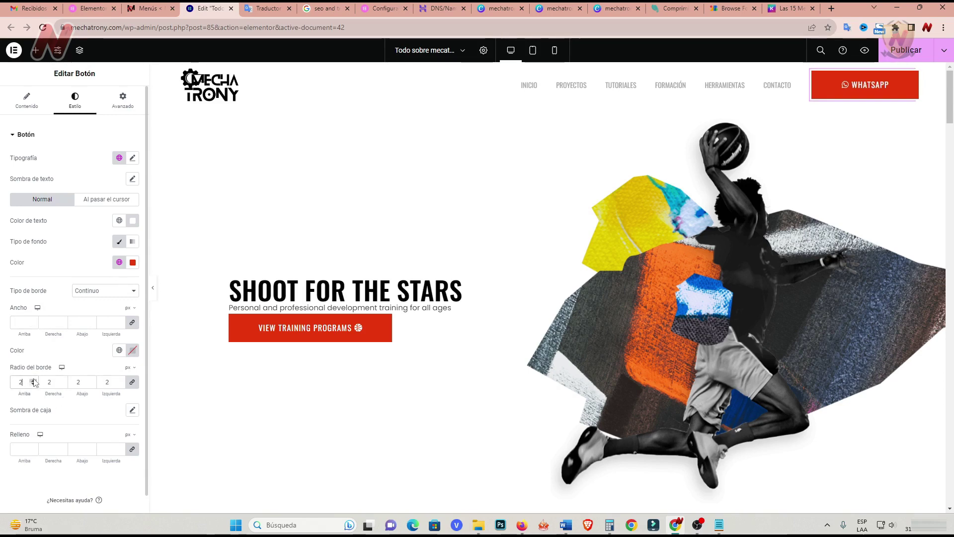
pyautogui.click(33, 381)
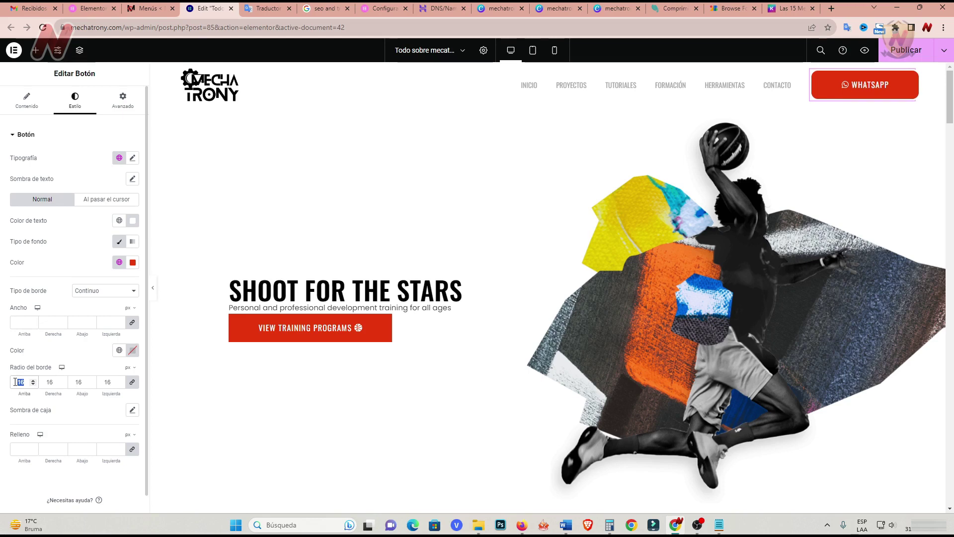
pyautogui.press('BackSpace')
pyautogui.press('BackSpace')
# Add a box shadow (Sombra de caja) to the WhatsApp button.
pyautogui.scroll(-1, 148, 388)
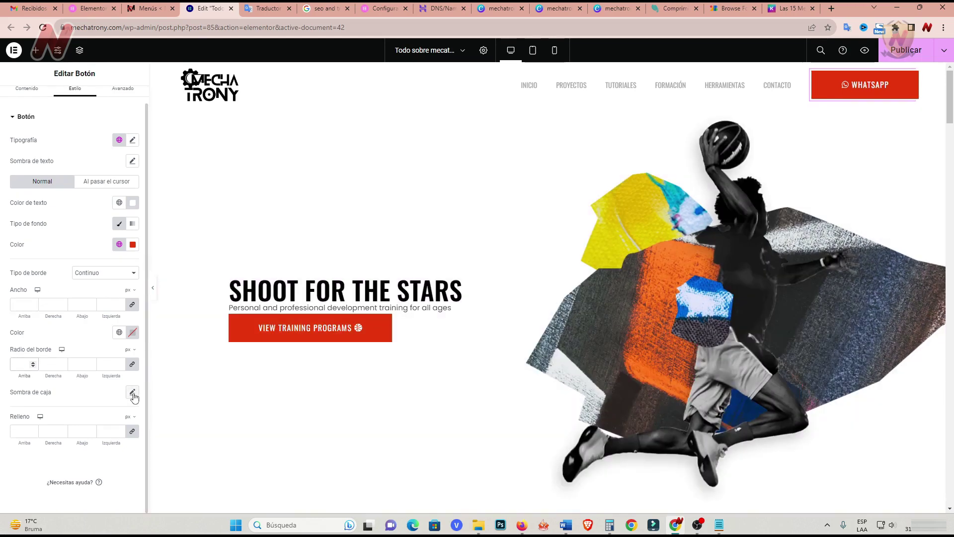
pyautogui.click(132, 393)
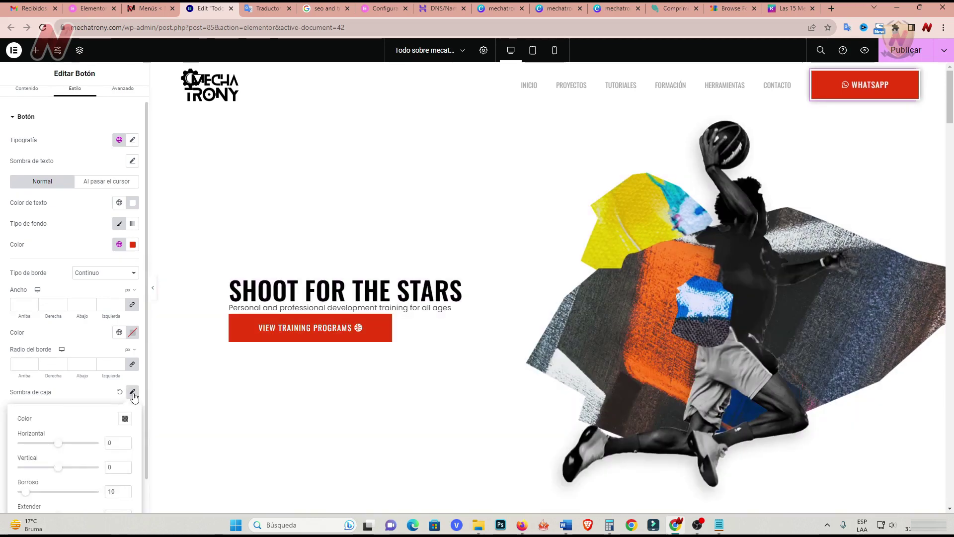
pyautogui.click(85, 401)
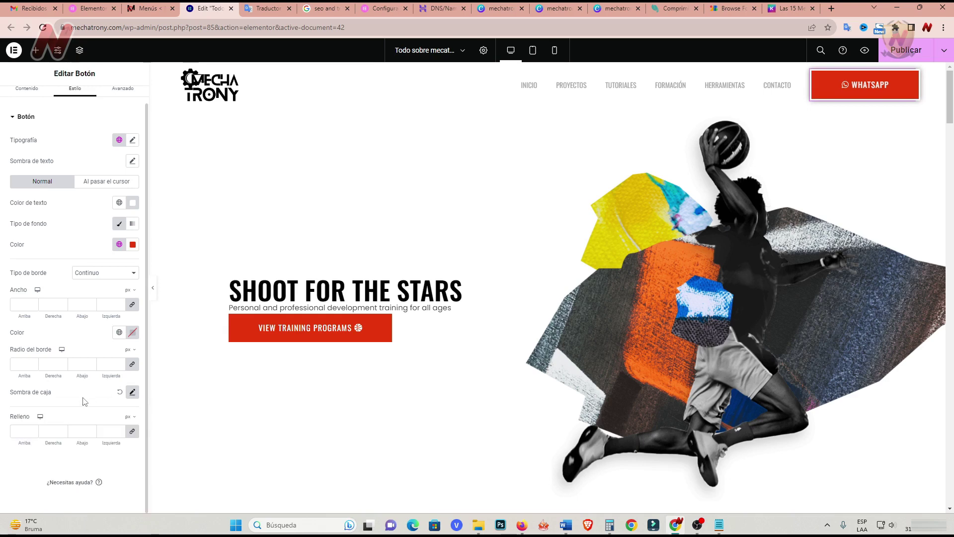
pyautogui.scroll(2, 72, 259)
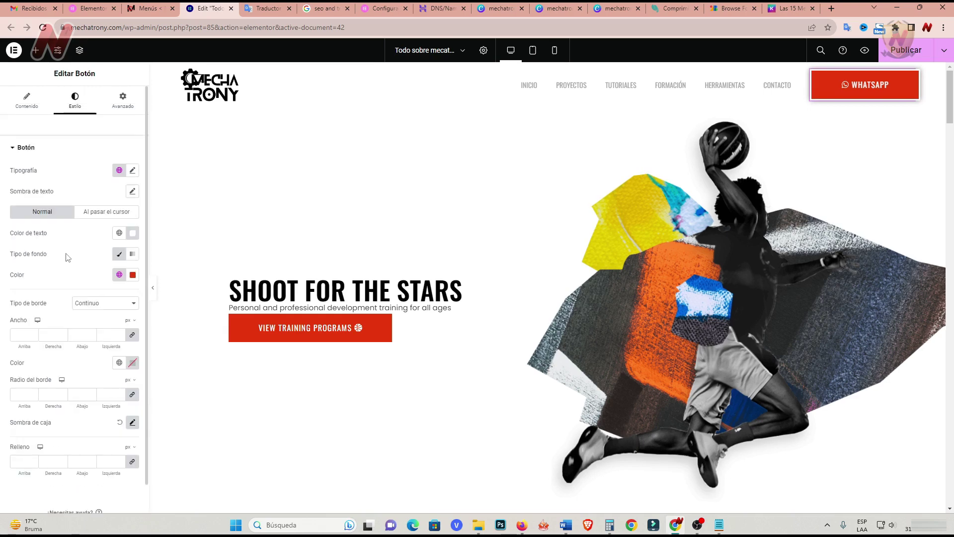
# Set the button's background colour to a dark green.
pyautogui.click(133, 275)
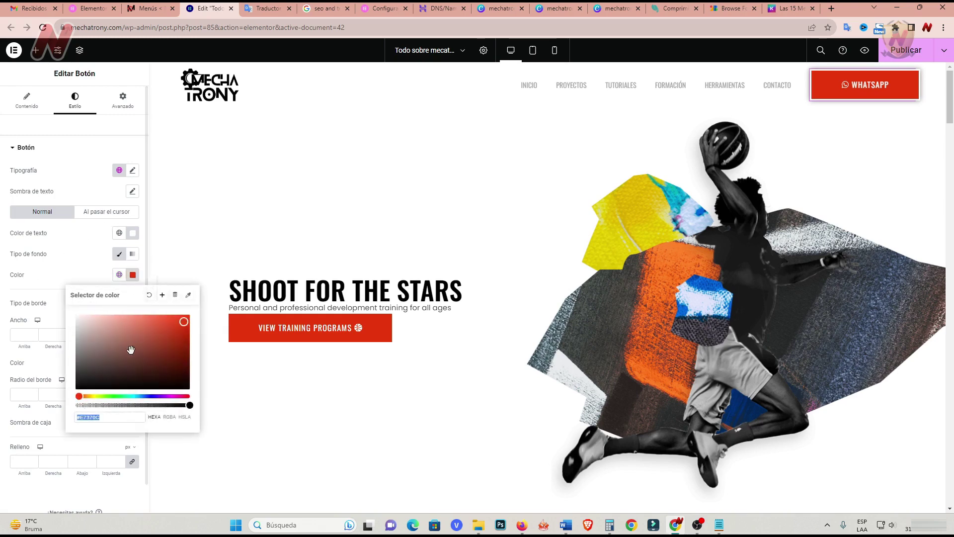
pyautogui.moveTo(81, 396); pyautogui.dragTo(128, 399)
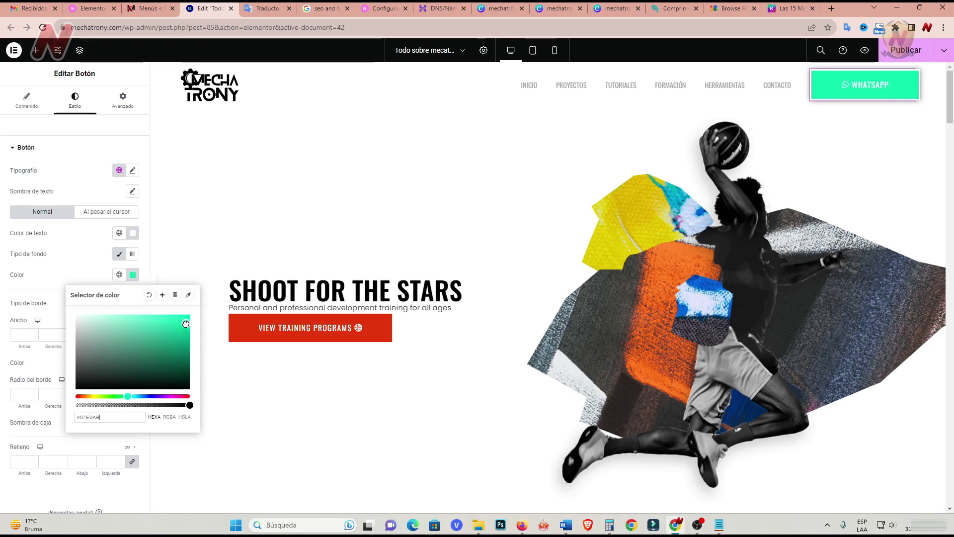
pyautogui.click(174, 341)
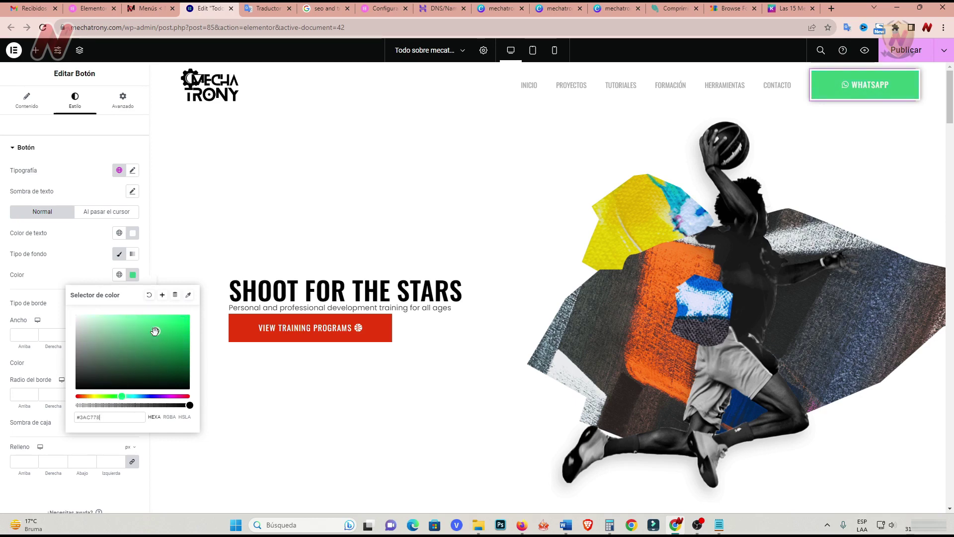
pyautogui.moveTo(155, 332); pyautogui.dragTo(160, 346)
pyautogui.click(78, 245)
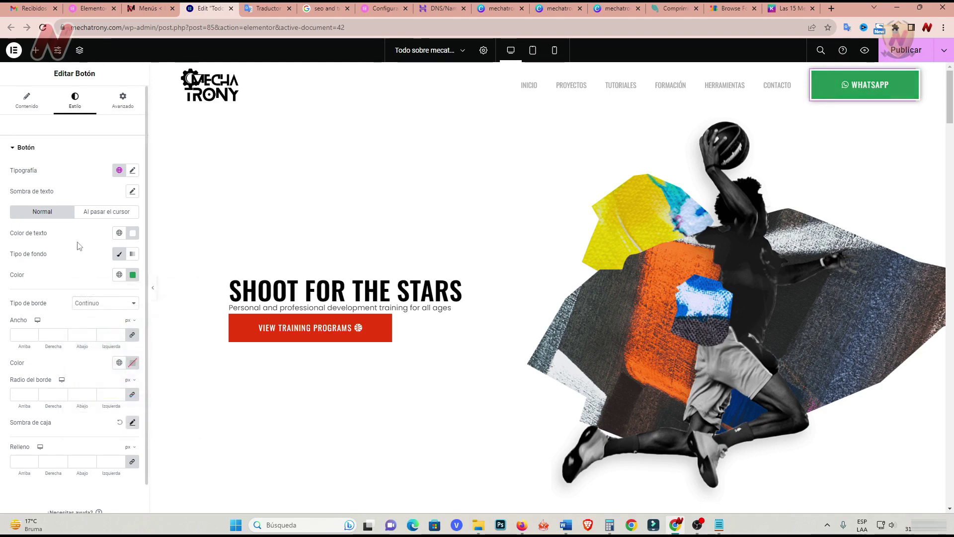
pyautogui.click(123, 100)
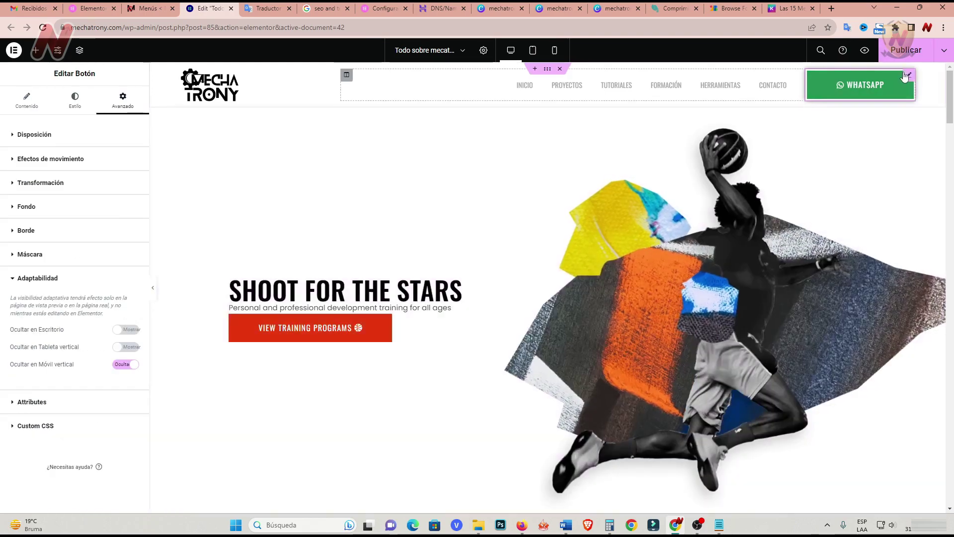
# In the Al pasar el cursor state, keep the text white and set a bright red background.
pyautogui.click(73, 103)
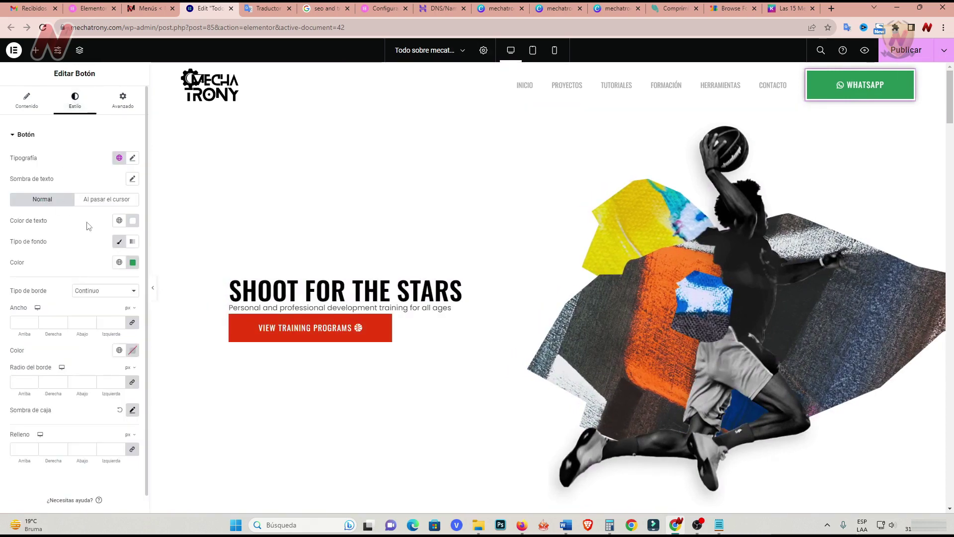
pyautogui.click(106, 199)
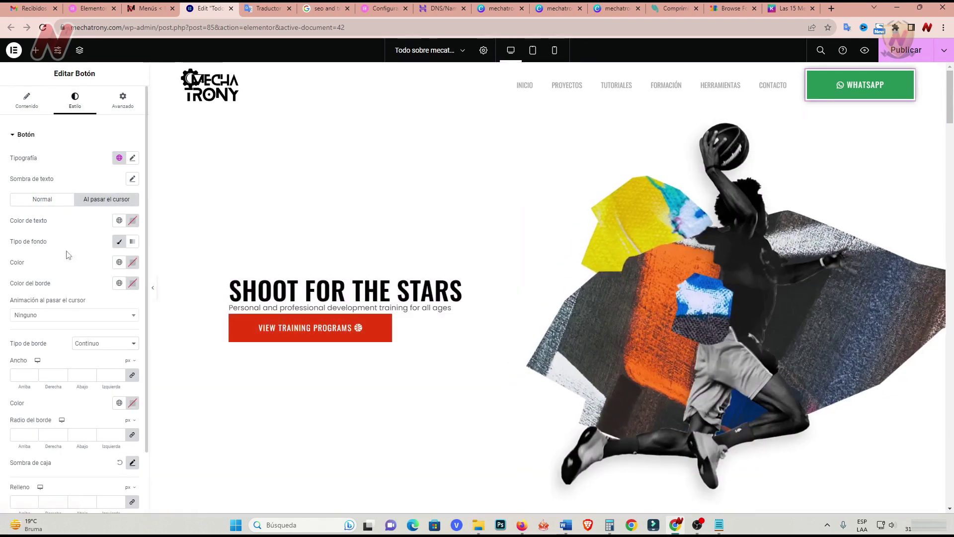
pyautogui.click(132, 221)
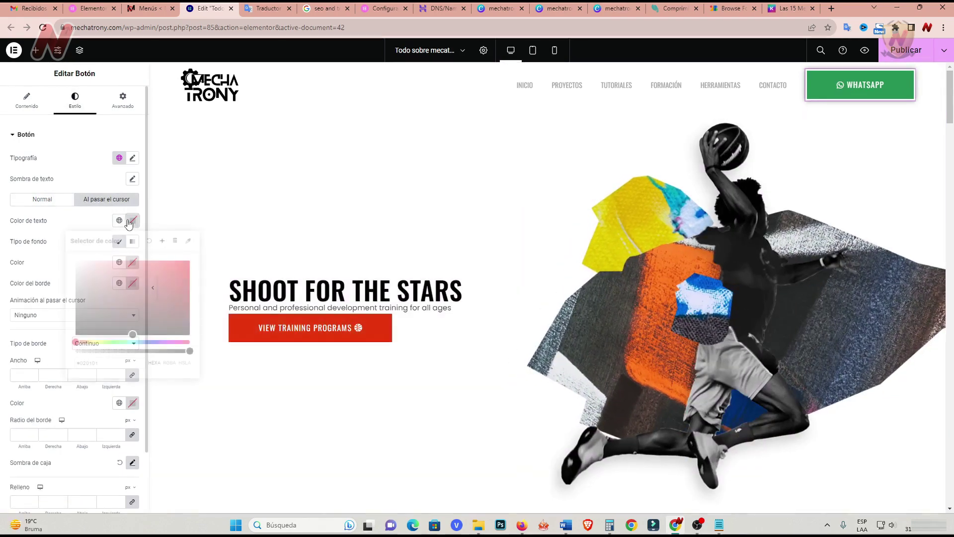
pyautogui.click(76, 227)
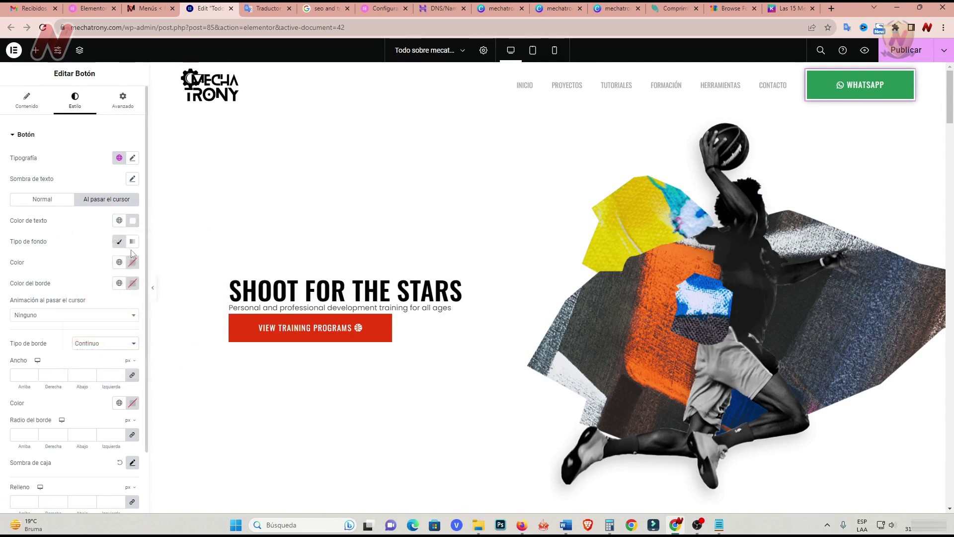
pyautogui.click(132, 262)
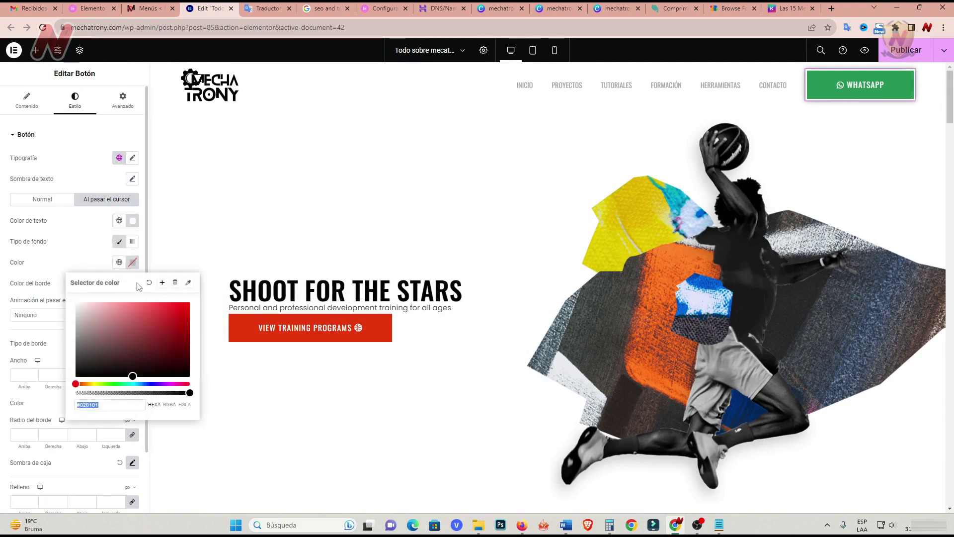
pyautogui.click(177, 313)
pyautogui.click(69, 257)
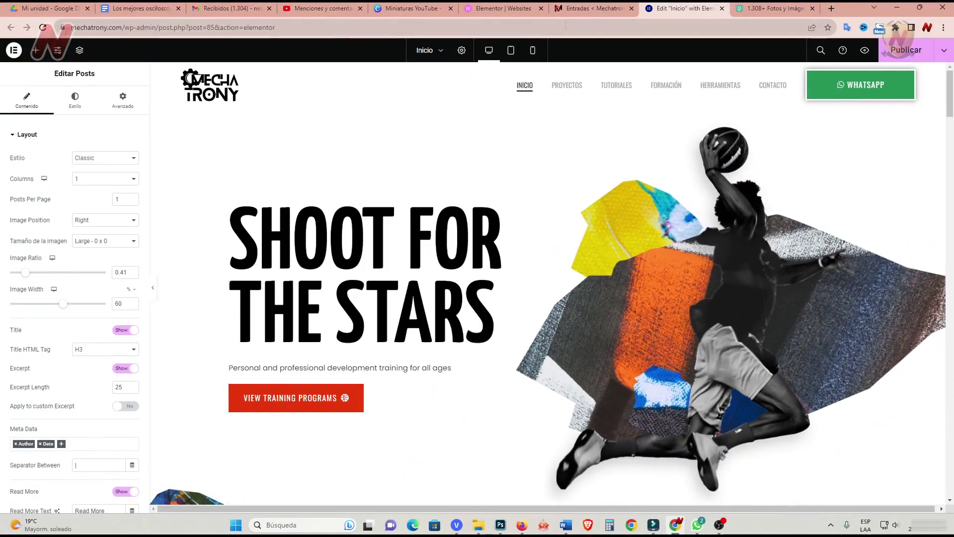
# Open the Contacto page in the WordPress block editor from the Pages list.
pyautogui.click(568, 12)
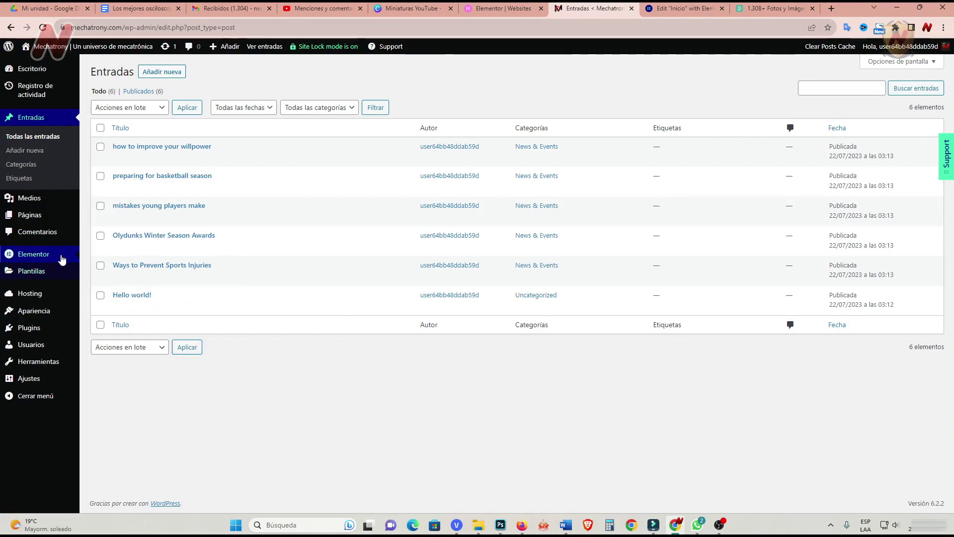
pyautogui.moveTo(43, 223)
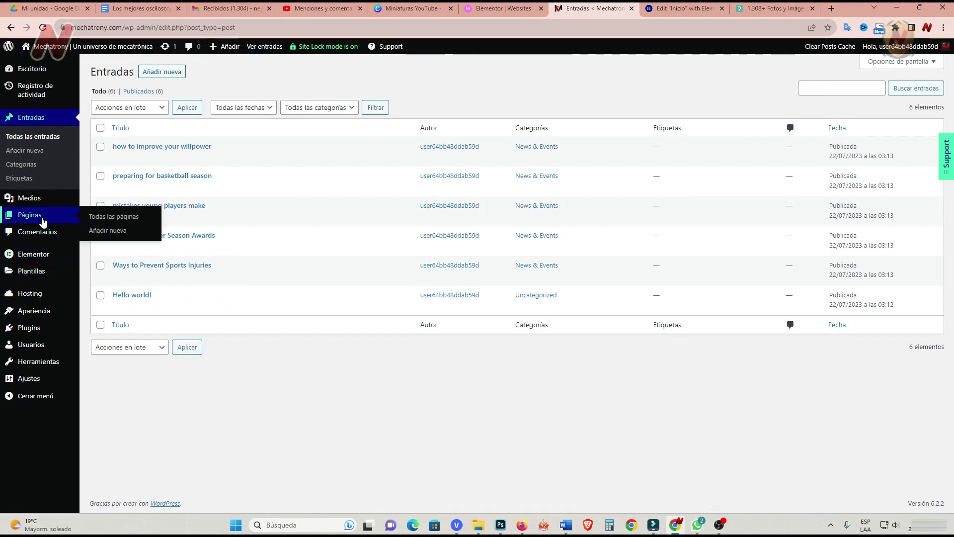
pyautogui.click(101, 214)
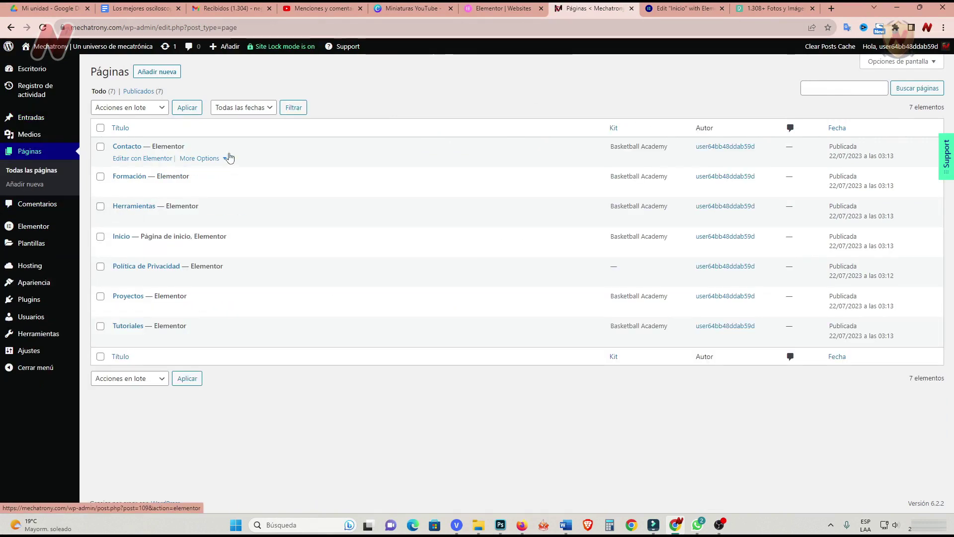
pyautogui.click(226, 158)
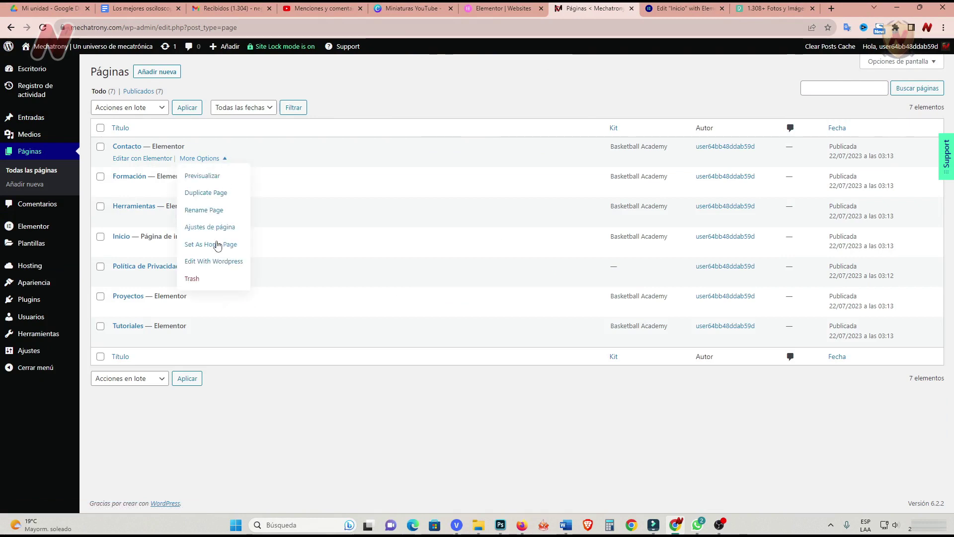
pyautogui.click(219, 262)
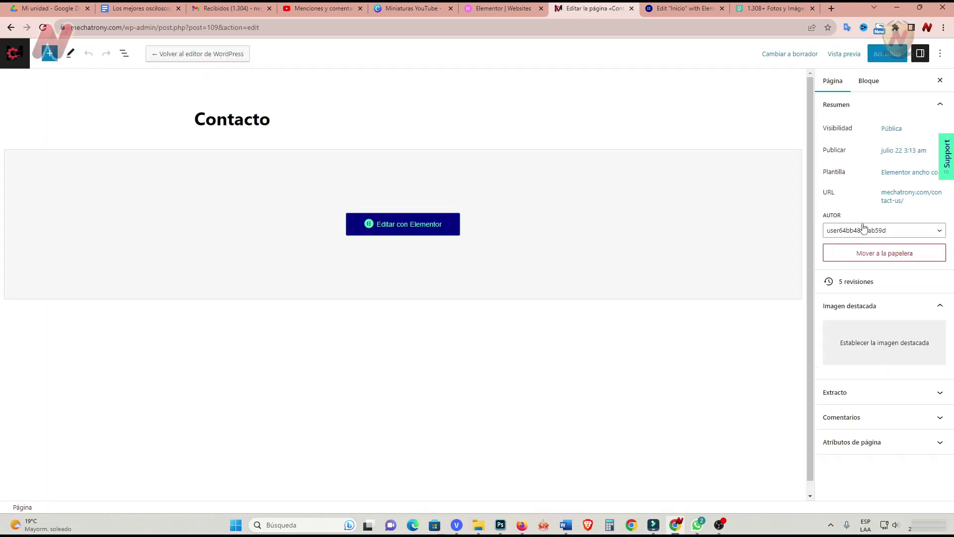
# Change the Contacto permalink slug from contact-us to contacto, update the page, and return to Páginas.
pyautogui.click(902, 195)
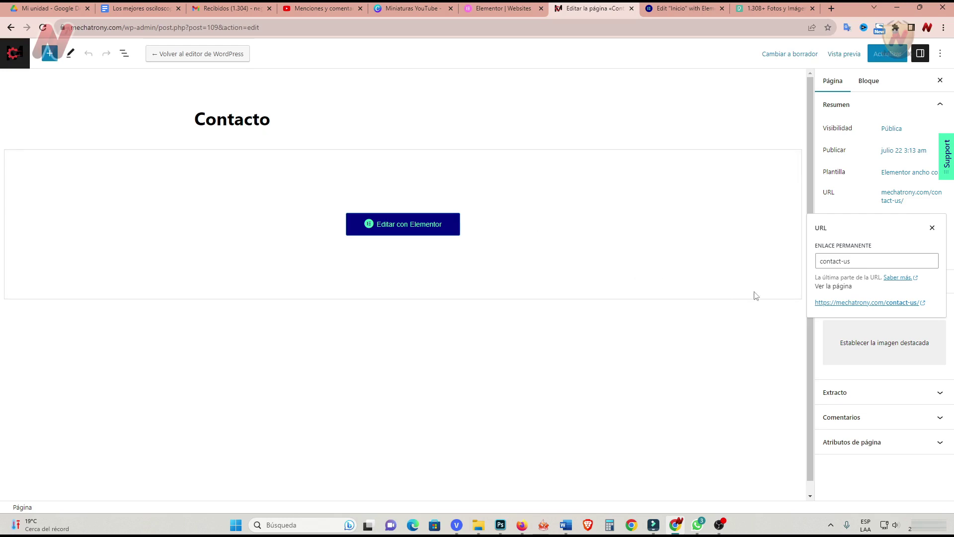
pyautogui.click(853, 260)
pyautogui.moveTo(853, 261); pyautogui.dragTo(826, 263)
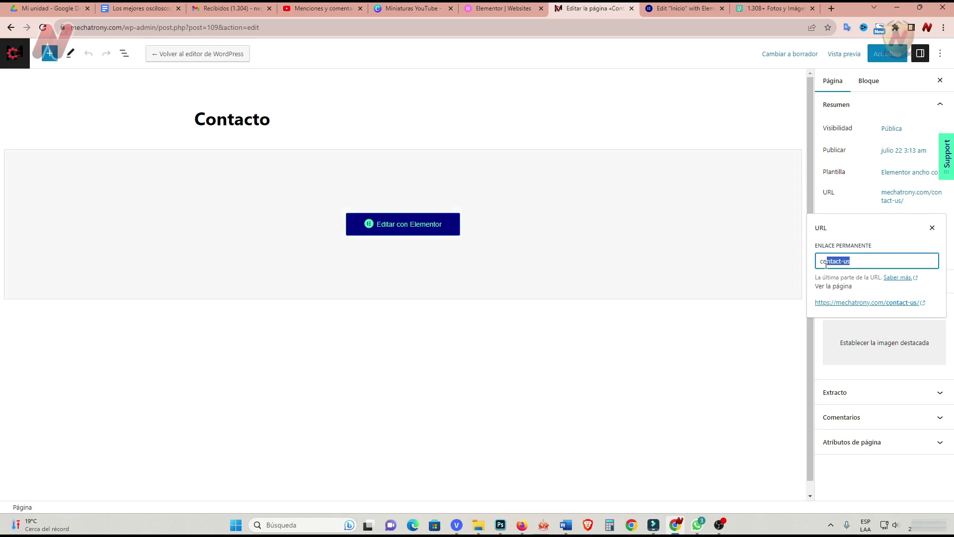
pyautogui.write('contacto')
pyautogui.click(859, 211)
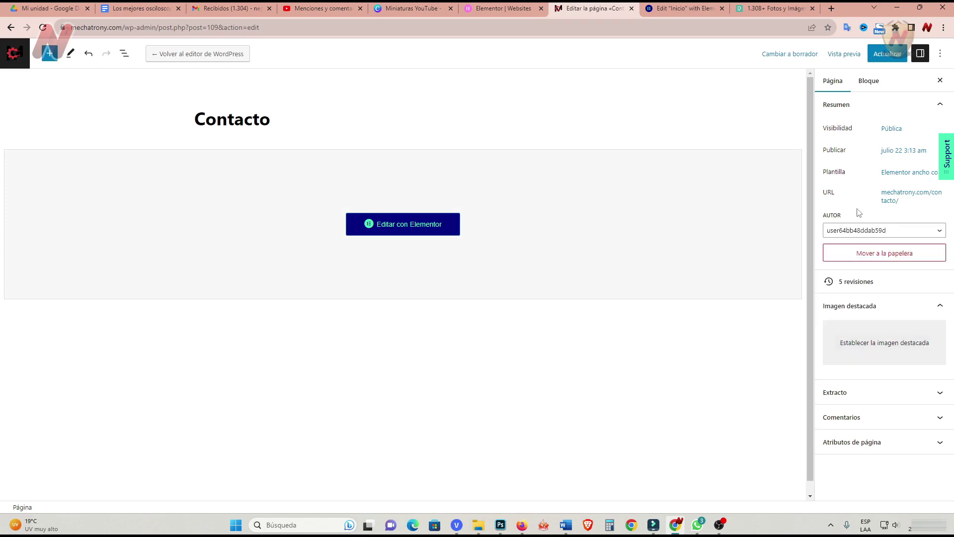
pyautogui.click(887, 53)
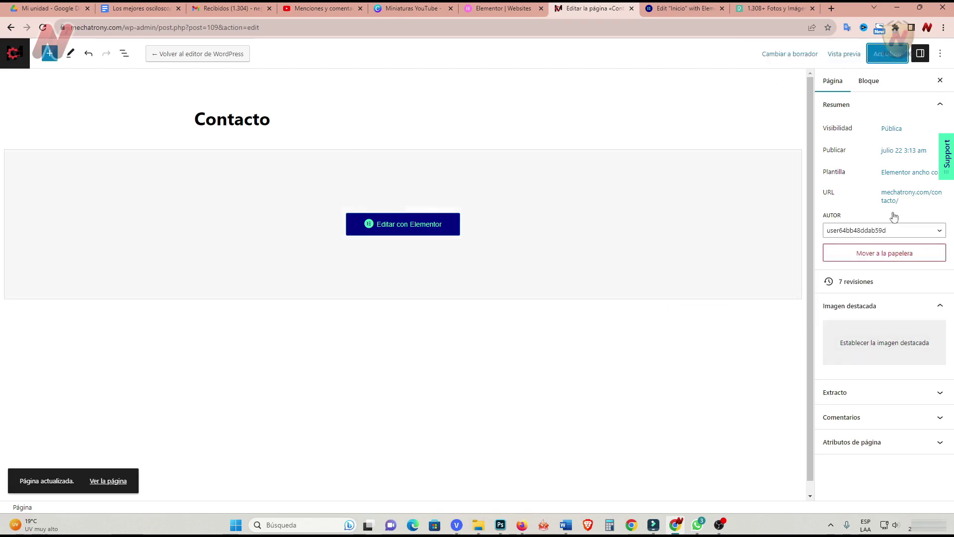
pyautogui.click(14, 54)
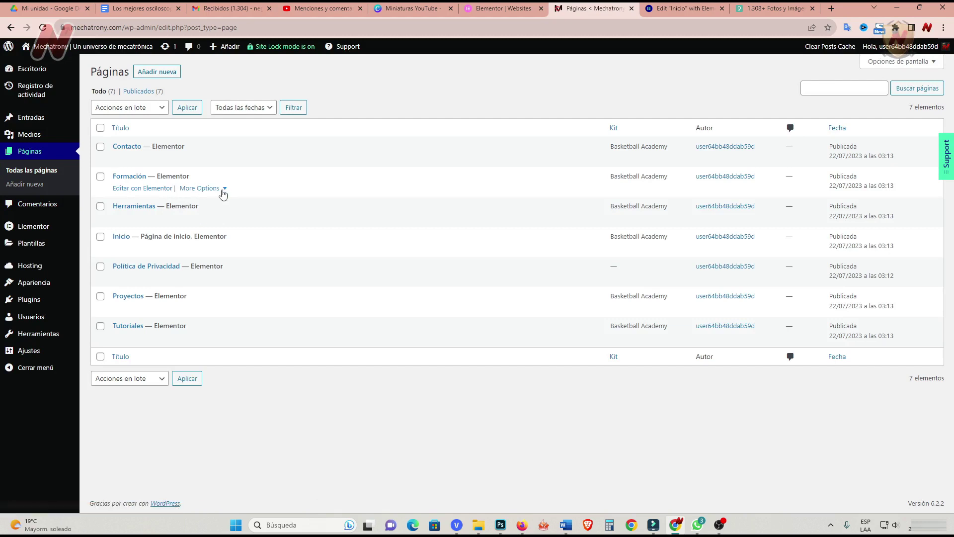
# Change the Formación page slug from the-academy to formacion and save it.
pyautogui.click(223, 189)
pyautogui.rightClick(228, 291)
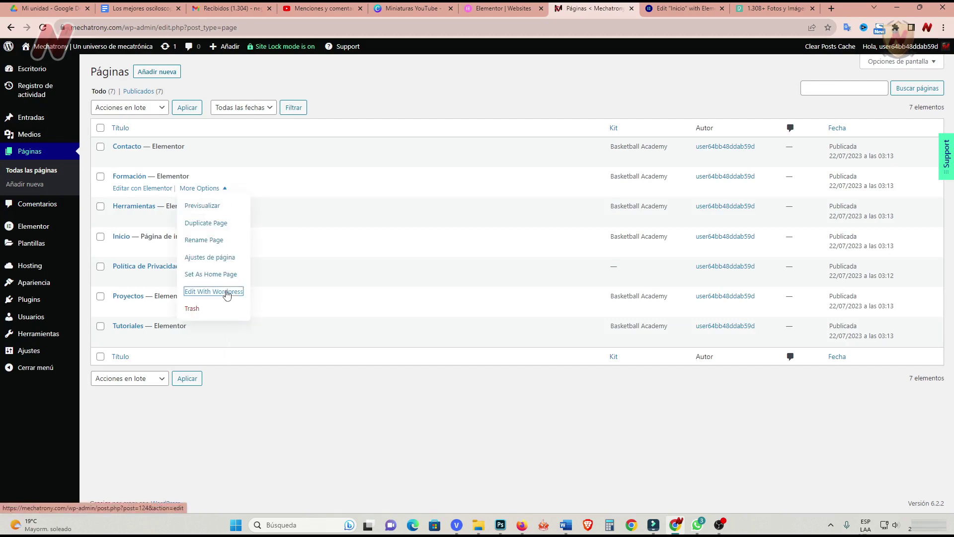
pyautogui.click(259, 300)
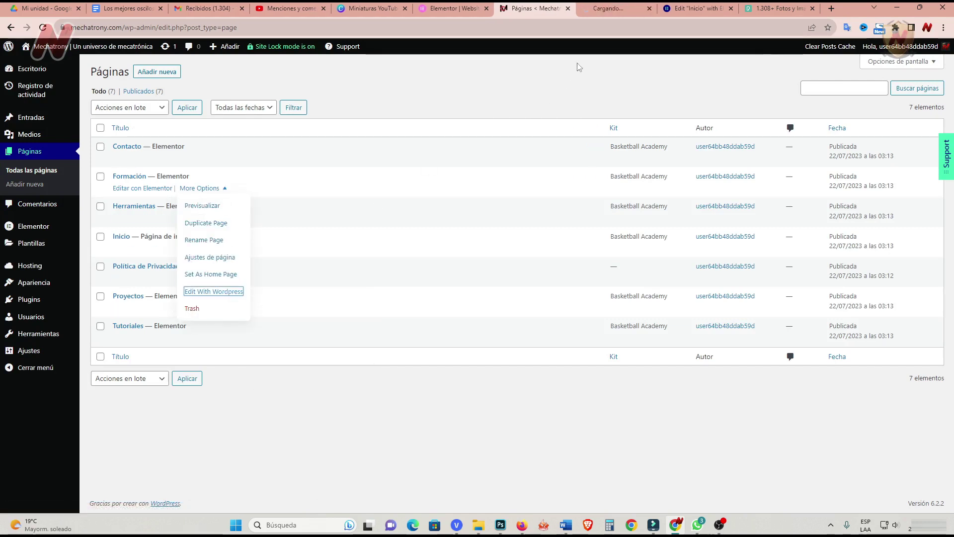
pyautogui.click(613, 10)
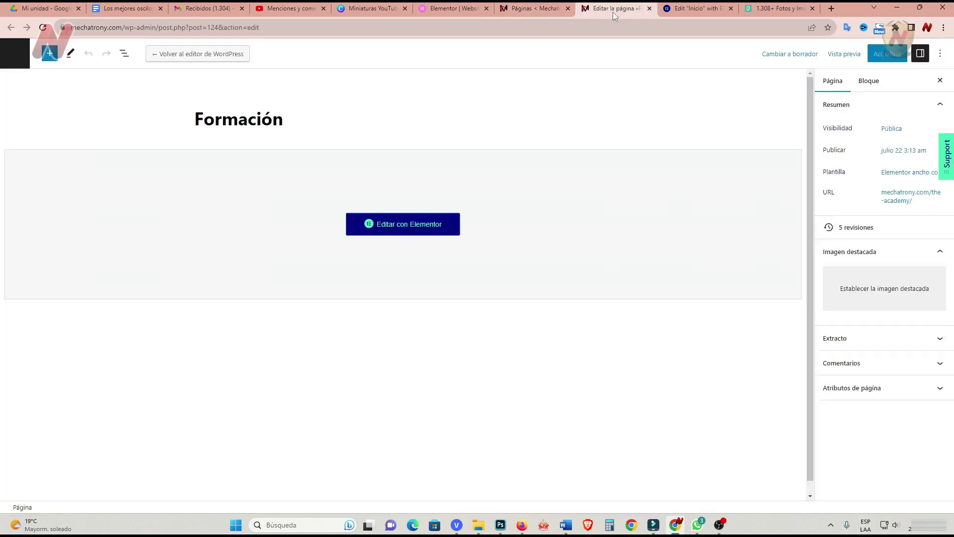
pyautogui.click(902, 197)
pyautogui.moveTo(820, 262); pyautogui.dragTo(882, 262)
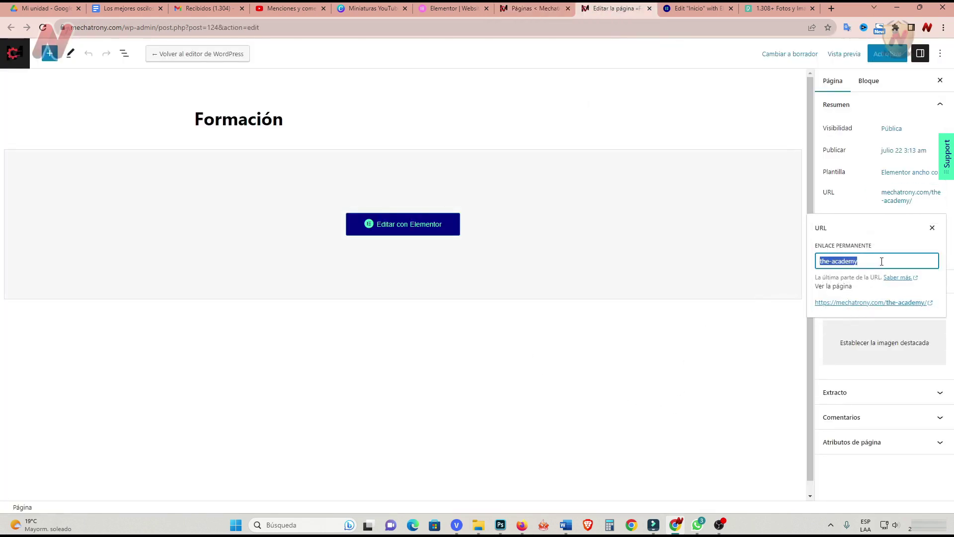
pyautogui.write('formacion')
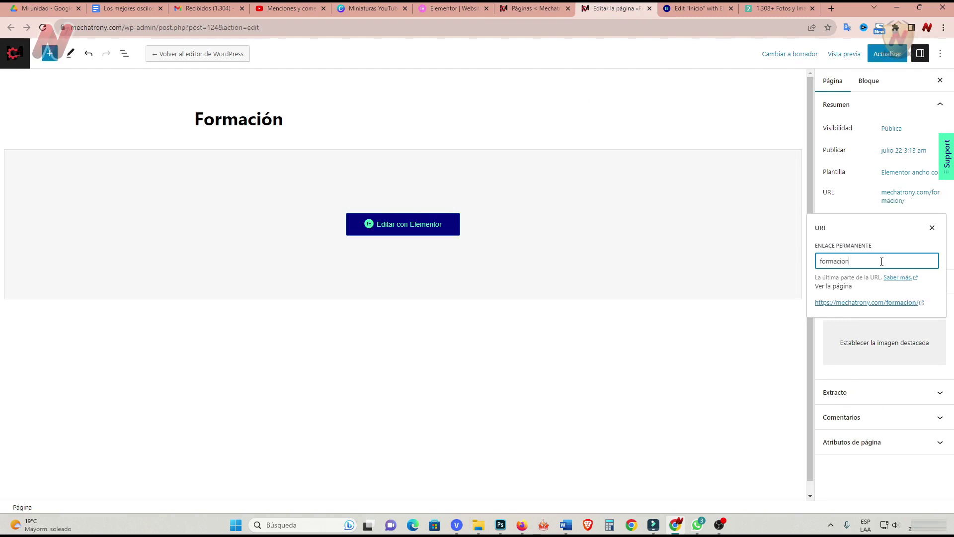
pyautogui.click(888, 53)
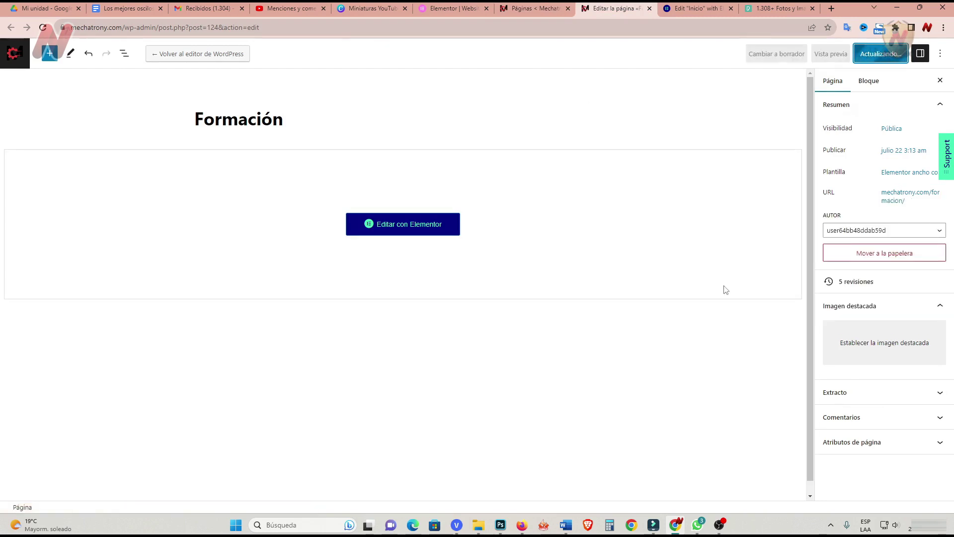
pyautogui.click(544, 11)
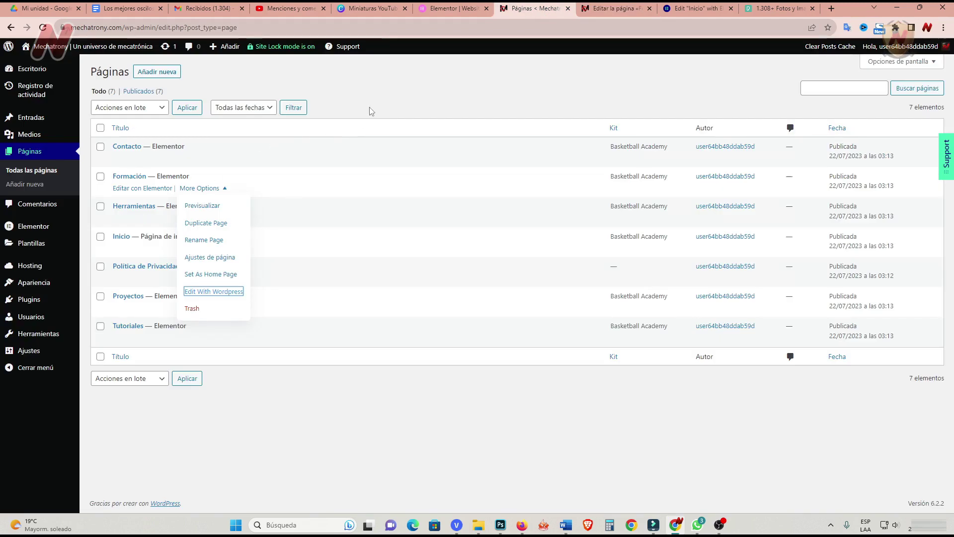
pyautogui.click(209, 206)
# Set the Herramientas page slug to herramientas, replacing post-grad-prep-program, and save it.
pyautogui.click(225, 217)
pyautogui.rightClick(218, 321)
pyautogui.click(277, 330)
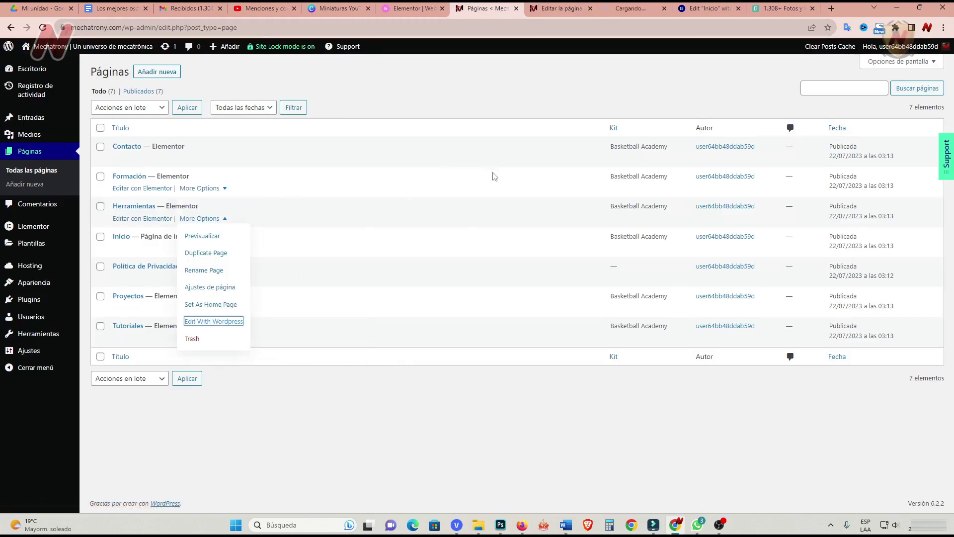
pyautogui.click(606, 10)
pyautogui.click(590, 8)
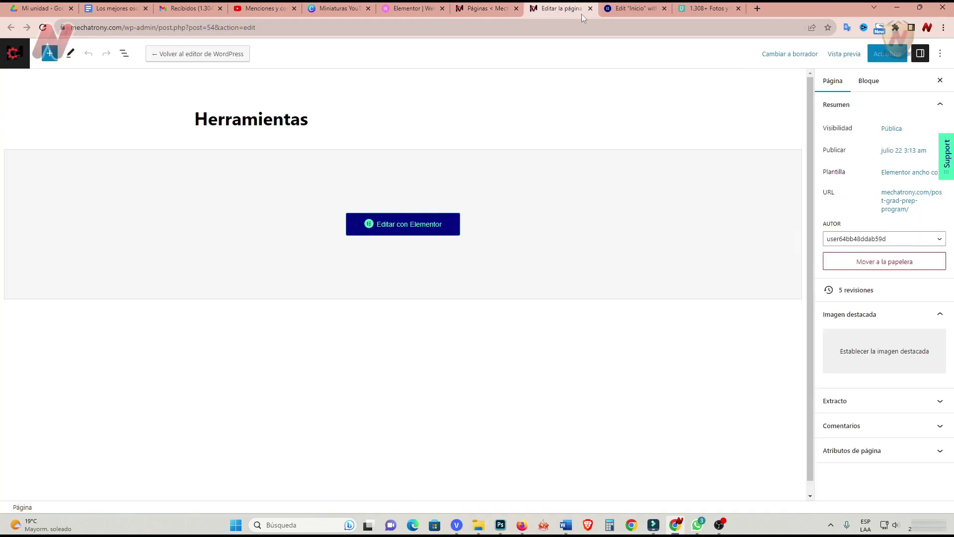
pyautogui.click(896, 208)
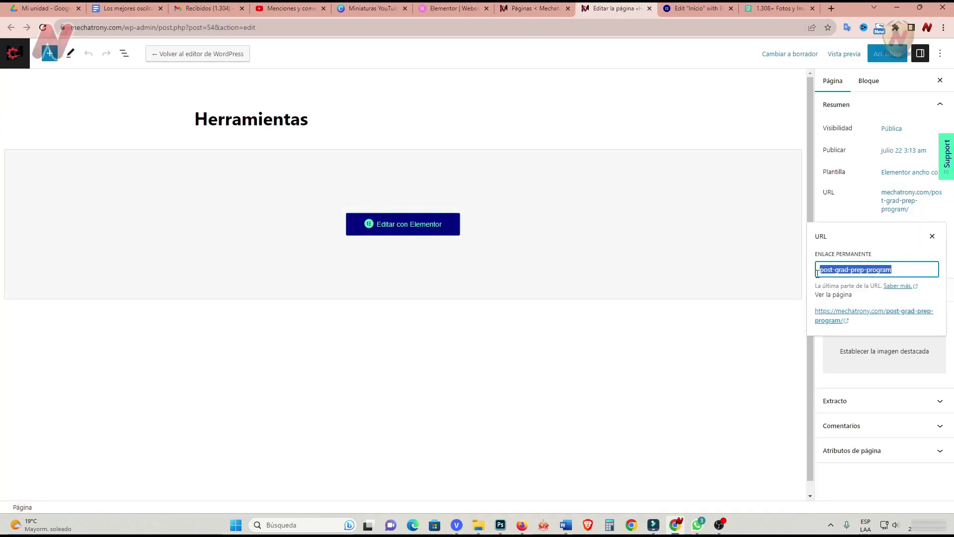
pyautogui.click(888, 54)
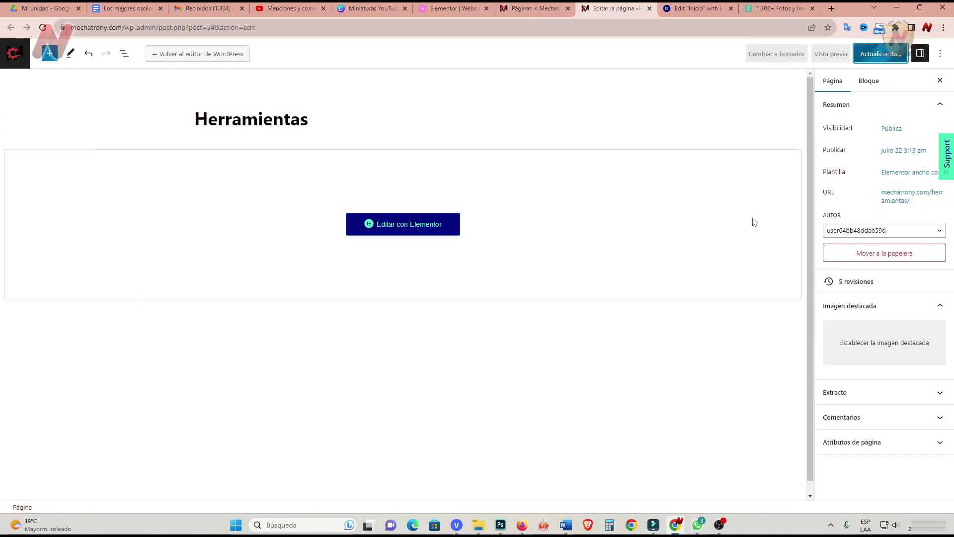
pyautogui.hotkey('ctrl', 'shift', 'Tab')
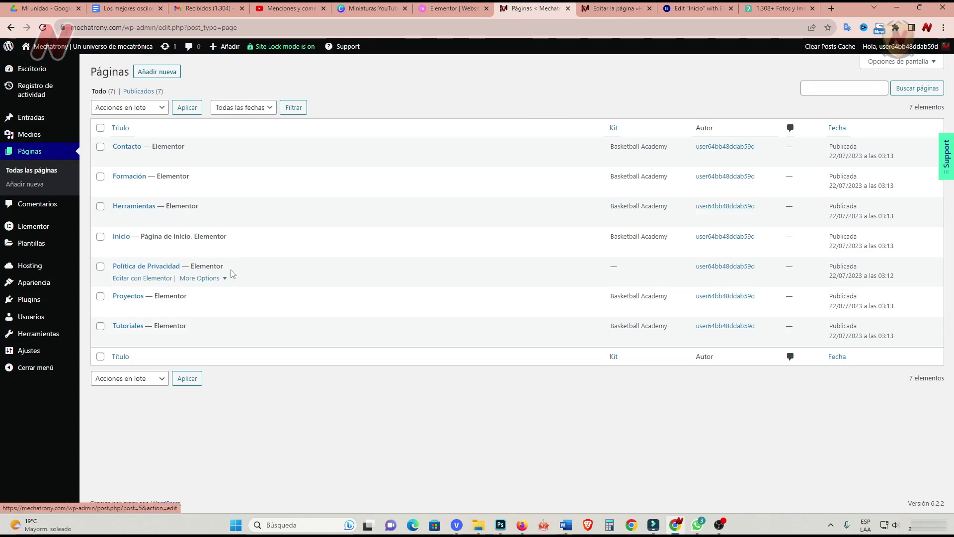
# Change the Proyectos page slug from programs to proyectos in a new editor tab.
pyautogui.click(227, 282)
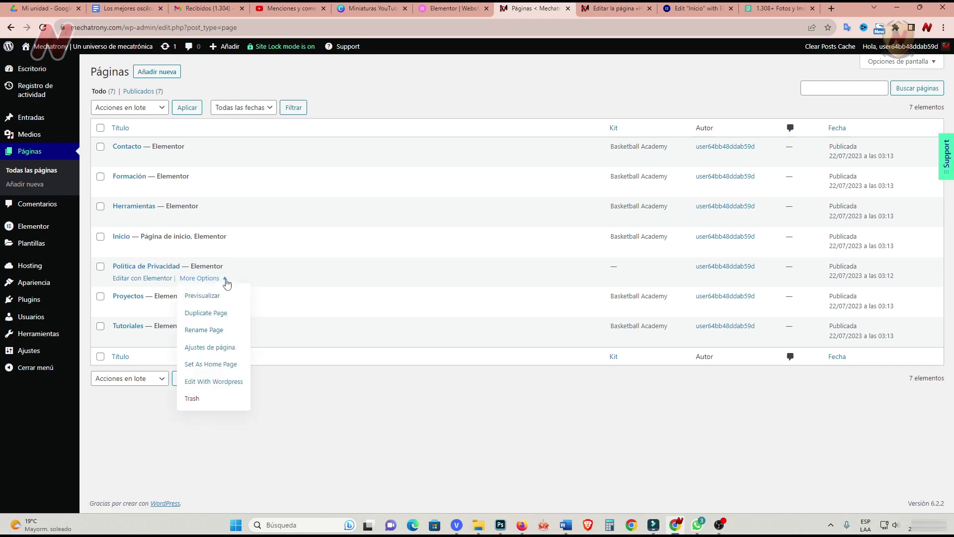
pyautogui.click(262, 419)
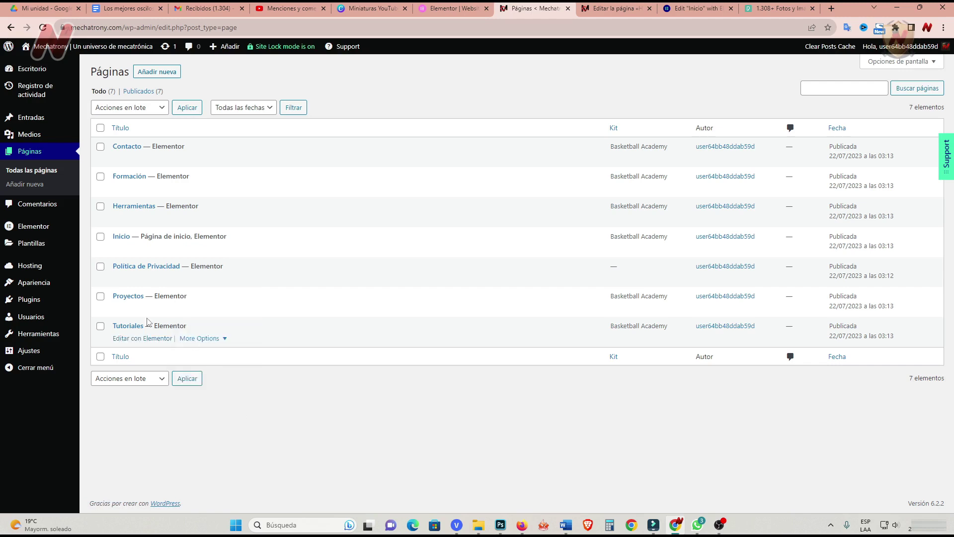
pyautogui.click(221, 309)
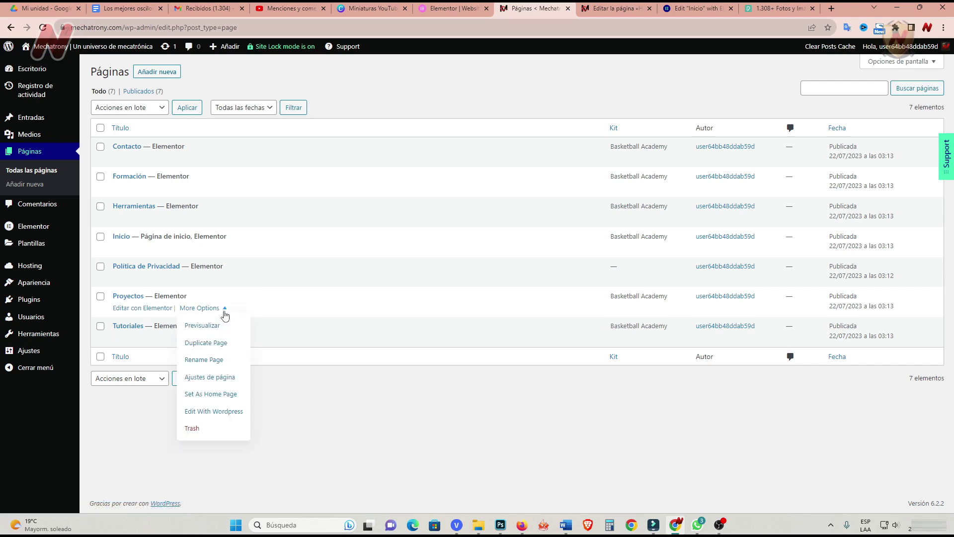
pyautogui.rightClick(216, 413)
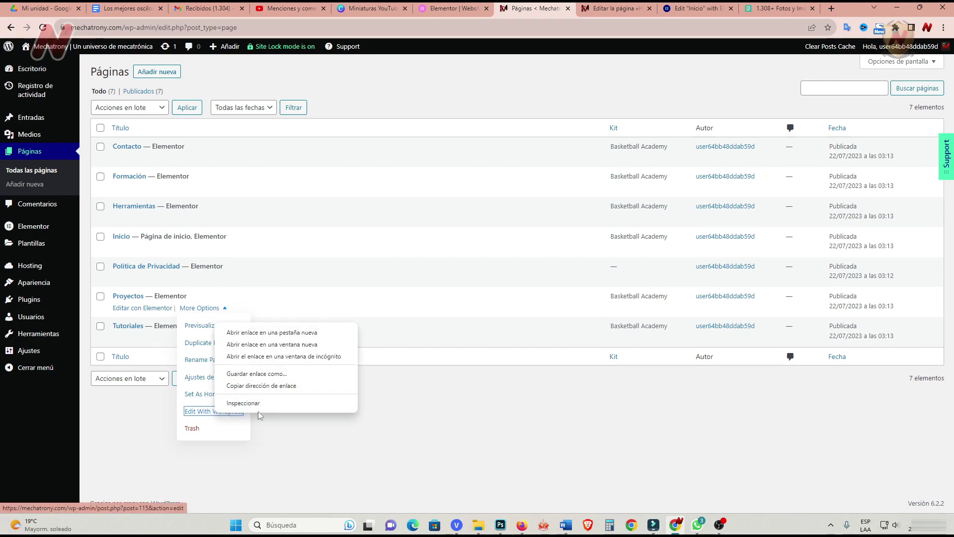
pyautogui.click(280, 333)
pyautogui.click(585, 11)
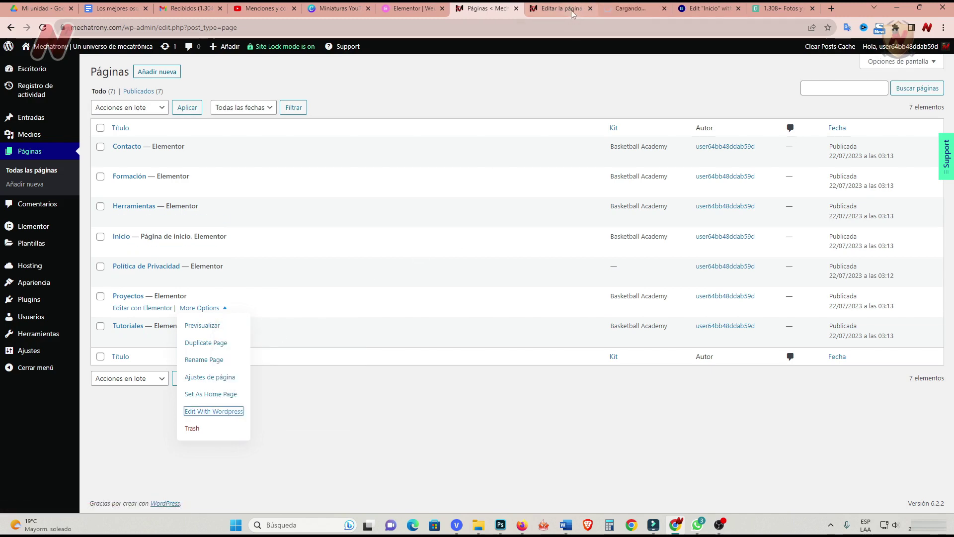
pyautogui.click(590, 9)
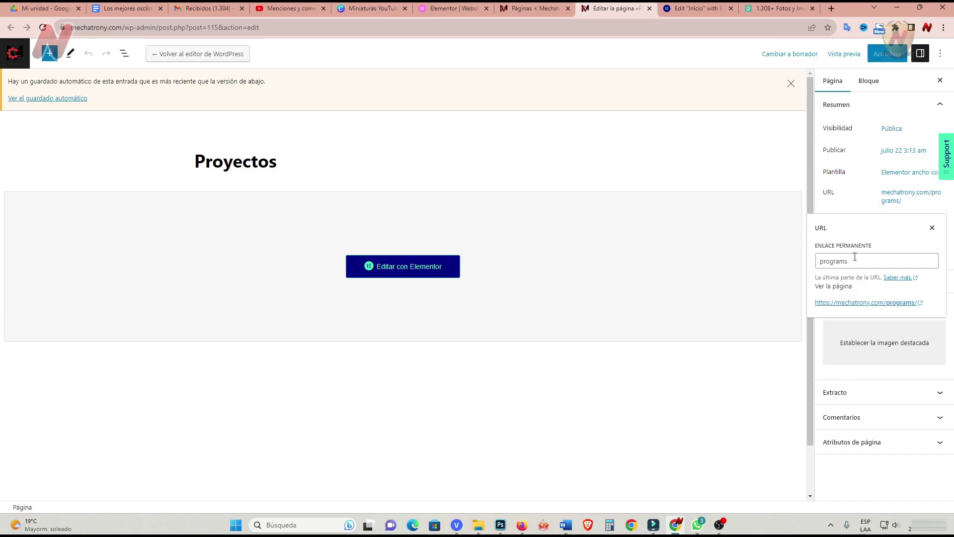
pyautogui.doubleClick(820, 262)
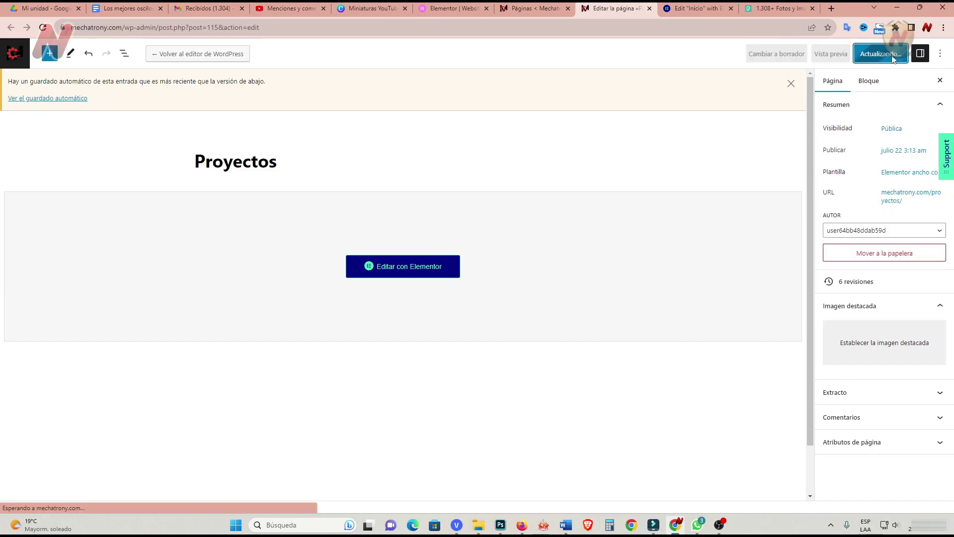
pyautogui.click(532, 9)
# Set the Tutoriales page slug to tutoriales and save the page.
pyautogui.click(225, 343)
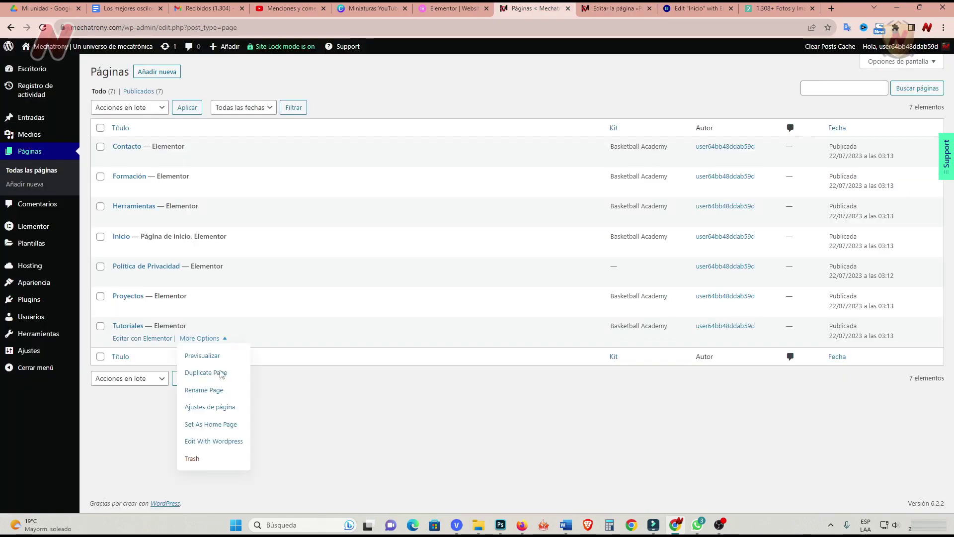
pyautogui.click(223, 436)
pyautogui.click(590, 10)
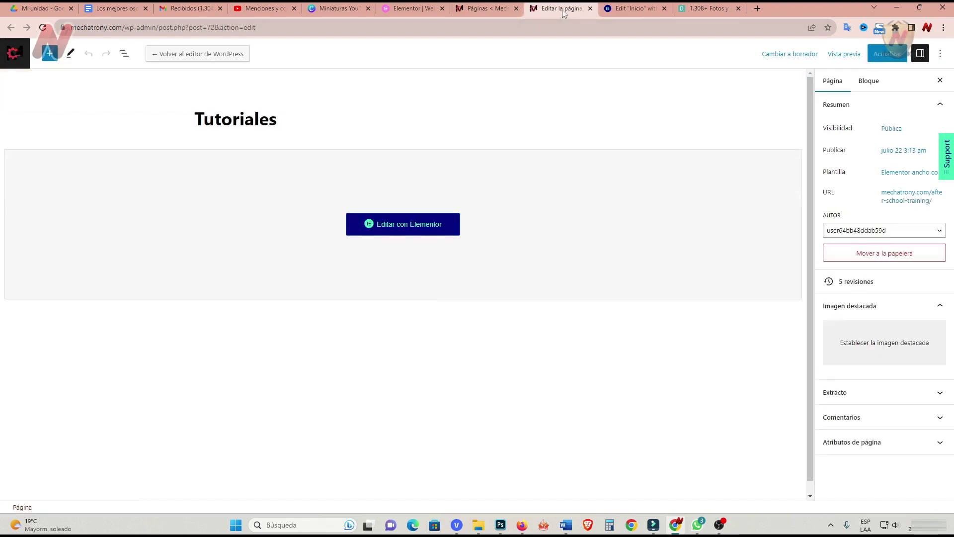
pyautogui.click(910, 197)
pyautogui.press('Escape')
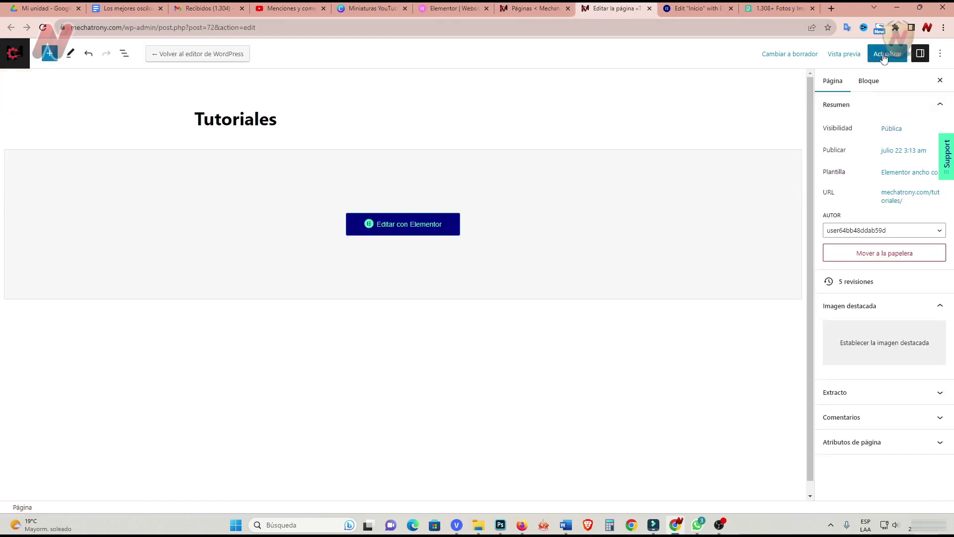
pyautogui.click(885, 58)
# Reload Inicio in Elementor and open the SHOOT FOR THE STARS heading's Editar Encabezado panel.
pyautogui.click(696, 9)
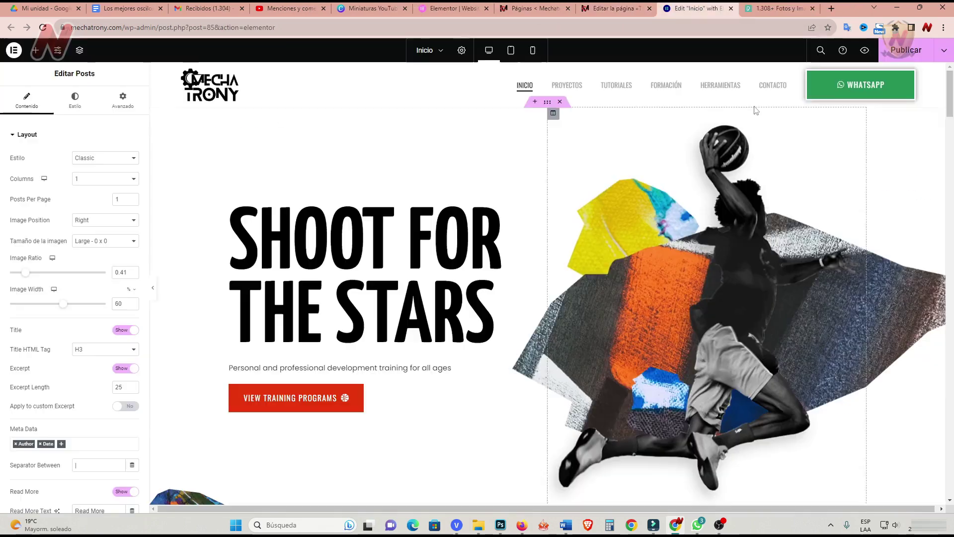
pyautogui.click(907, 51)
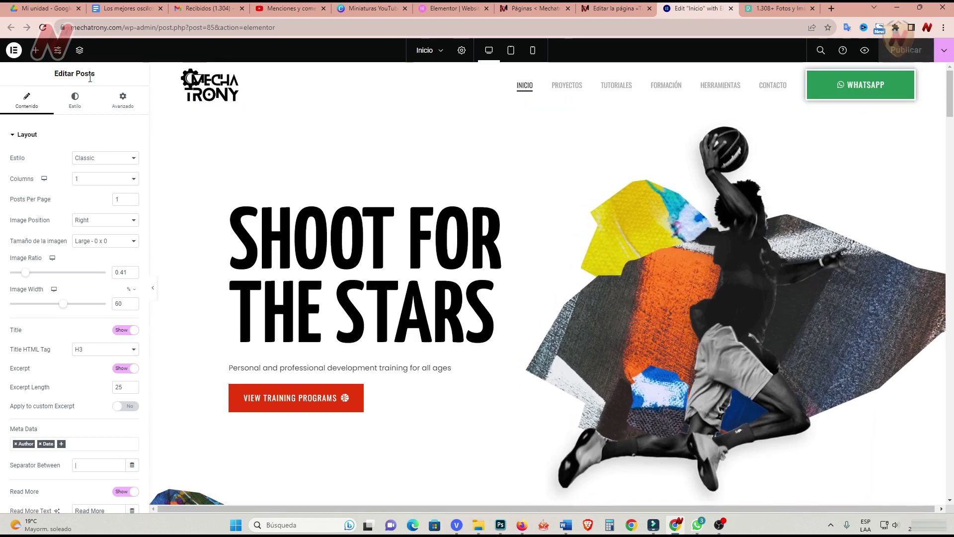
pyautogui.click(43, 28)
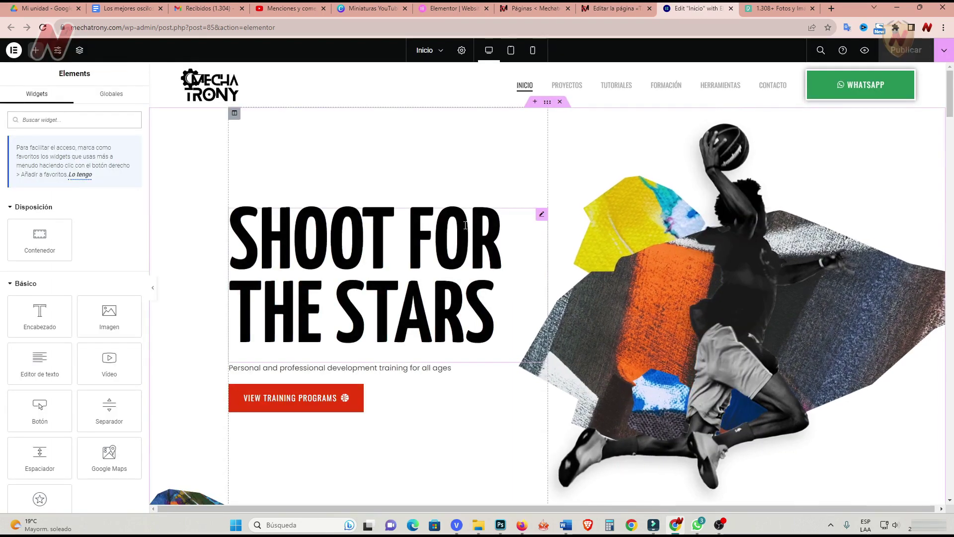
pyautogui.click(541, 218)
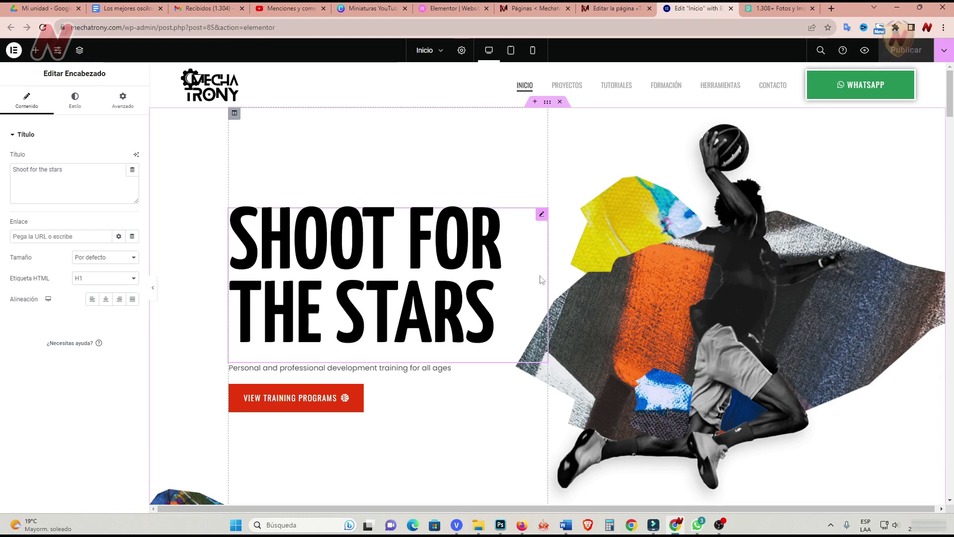
# Replace the Título text 'Shoot for the stars' with 'Ingeniería mecatgrónica a tu servicio'.
pyautogui.moveTo(64, 170); pyautogui.dragTo(9, 173)
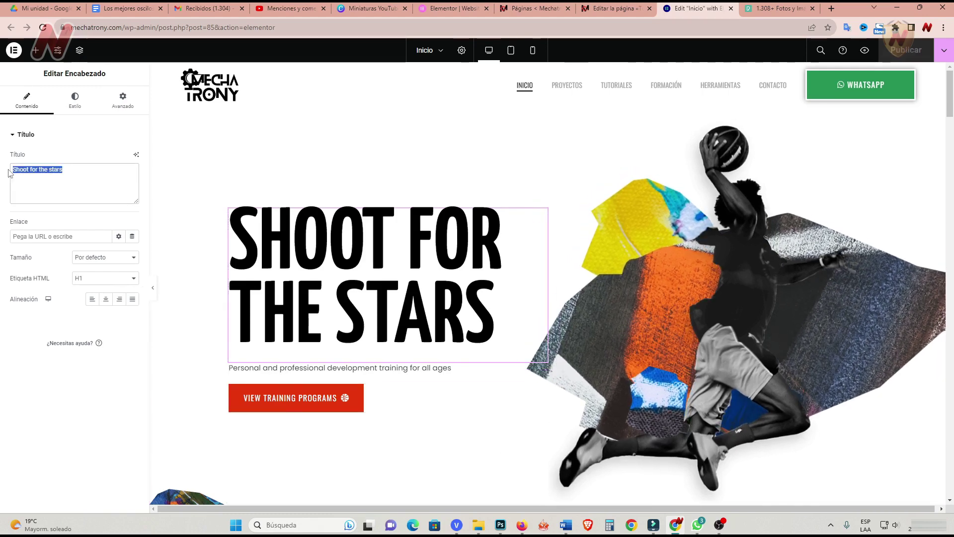
pyautogui.write('Ing')
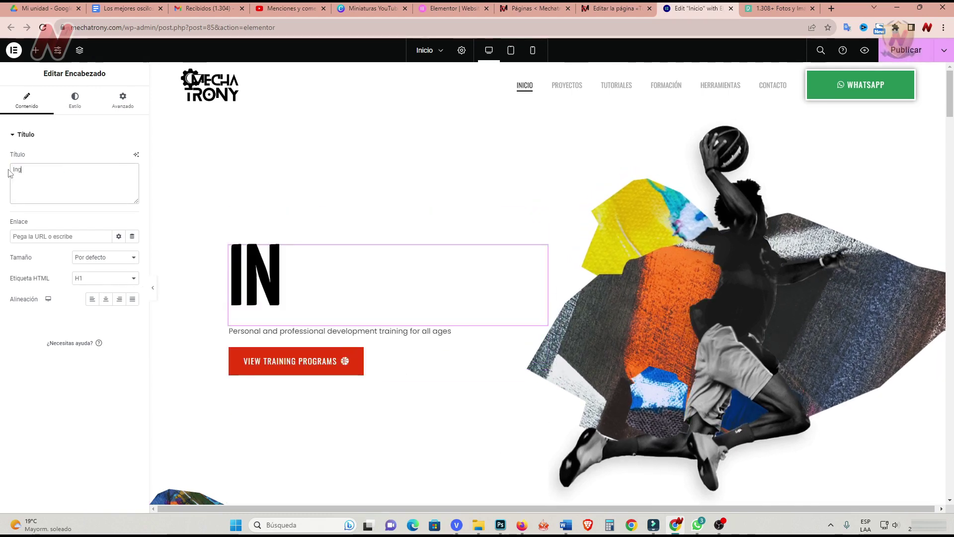
pyautogui.write('eniería mecatg')
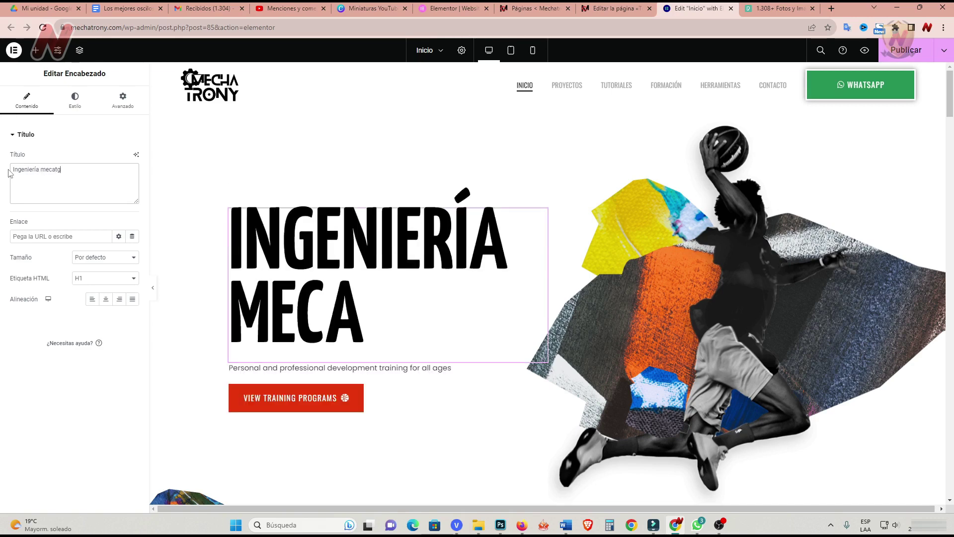
pyautogui.write('rónica a tu s')
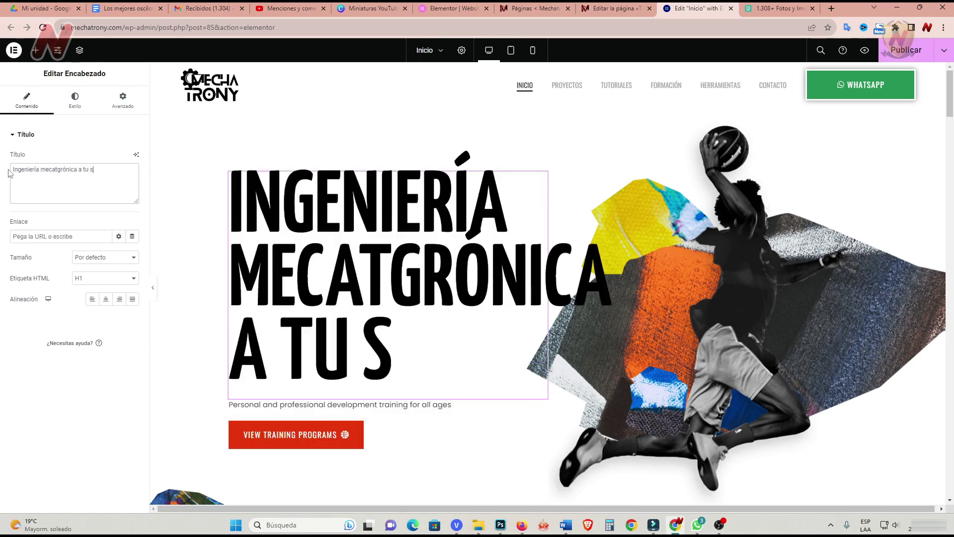
pyautogui.write('ervicio')
pyautogui.click(75, 99)
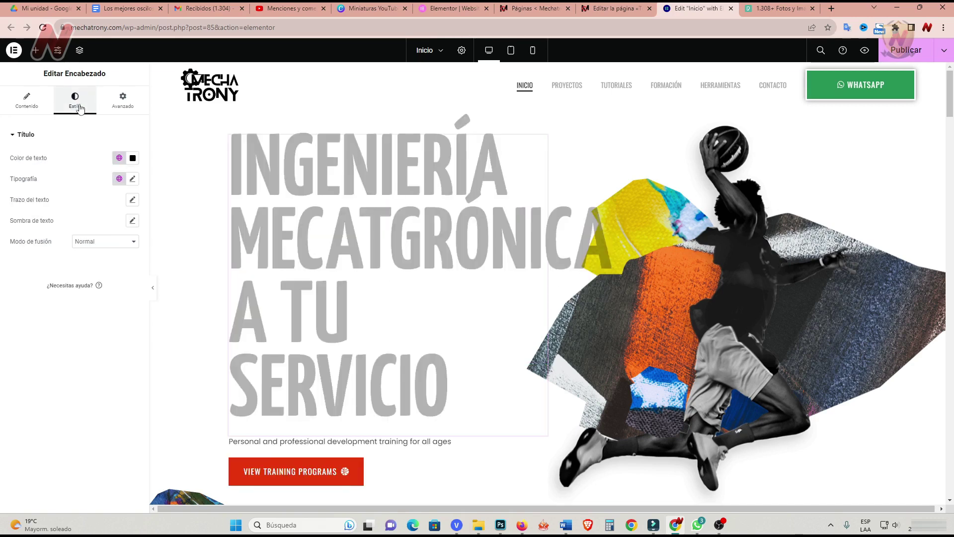
# Set the heading typography to size 131 px, word spacing 0 and line height 100 px.
pyautogui.click(132, 179)
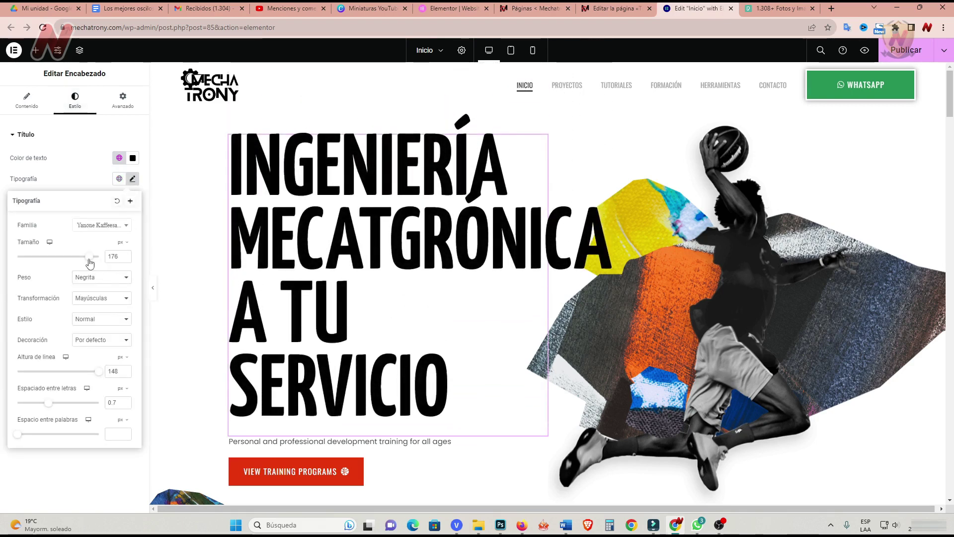
pyautogui.moveTo(90, 263); pyautogui.dragTo(72, 268)
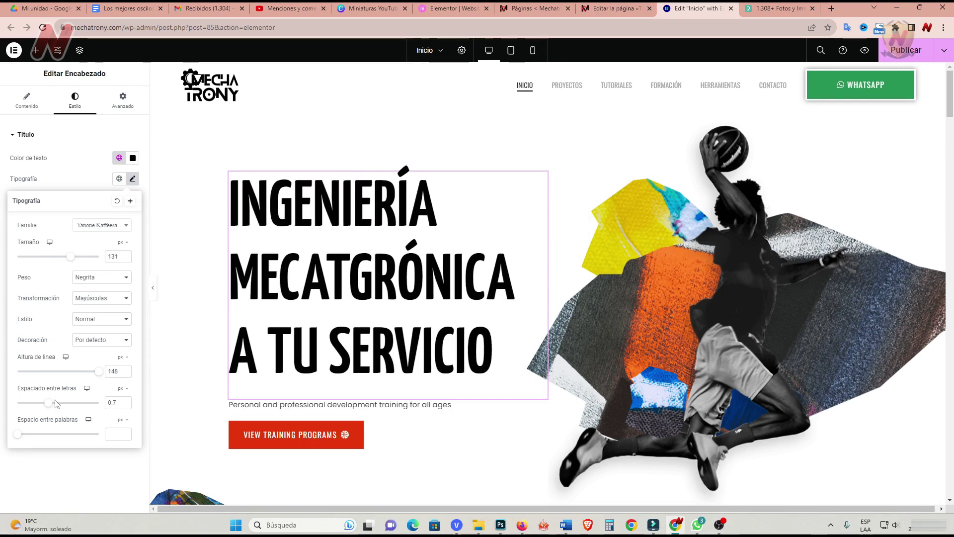
pyautogui.click(18, 437)
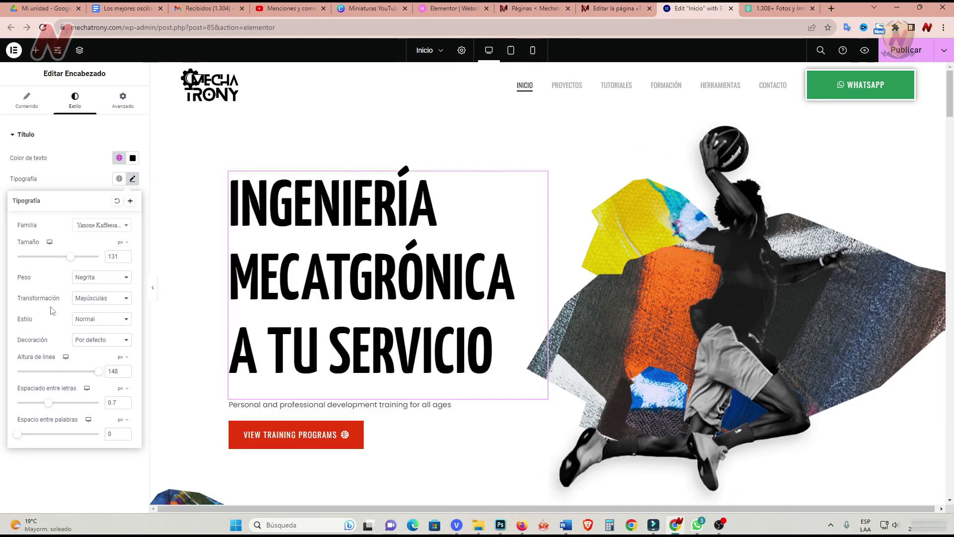
pyautogui.click(97, 371)
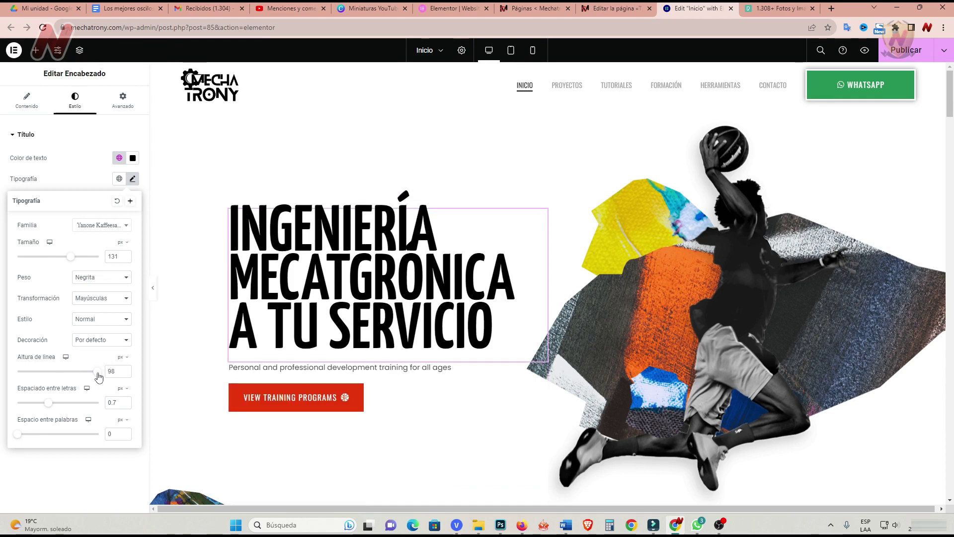
pyautogui.moveTo(98, 377); pyautogui.dragTo(99, 377)
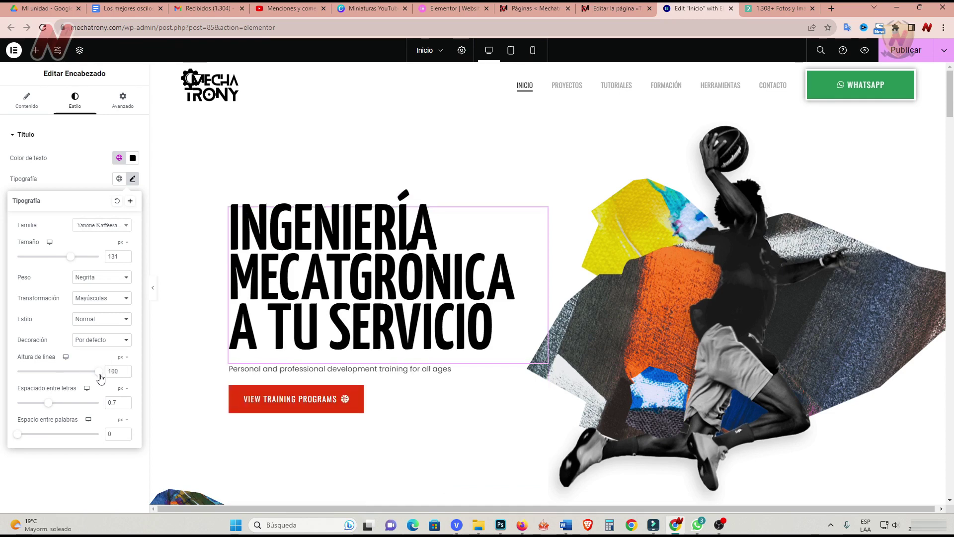
pyautogui.click(19, 101)
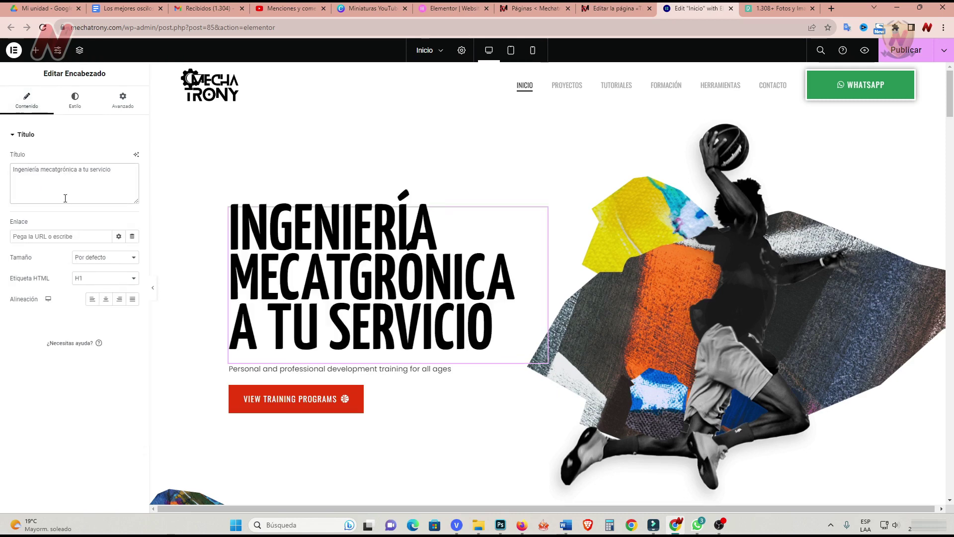
# Fix the 'mecatgrónica' typo and set heading size 121 px, word spacing 0.1, letter spacing 1.
pyautogui.press('BackSpace')
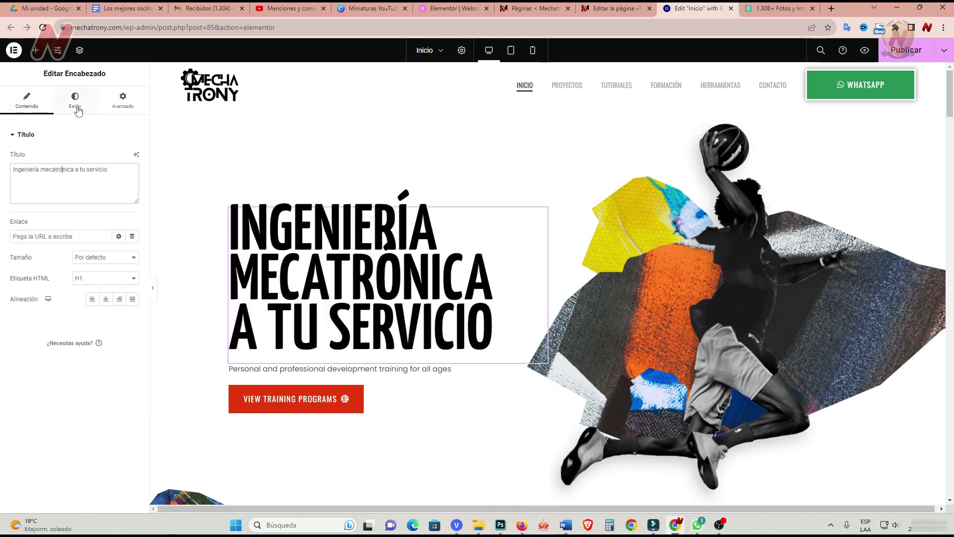
pyautogui.click(75, 102)
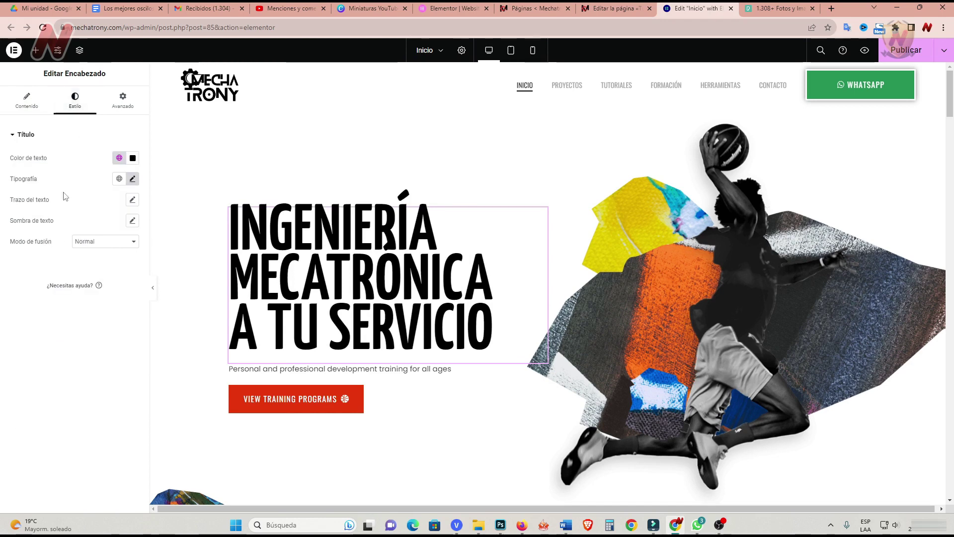
pyautogui.click(132, 178)
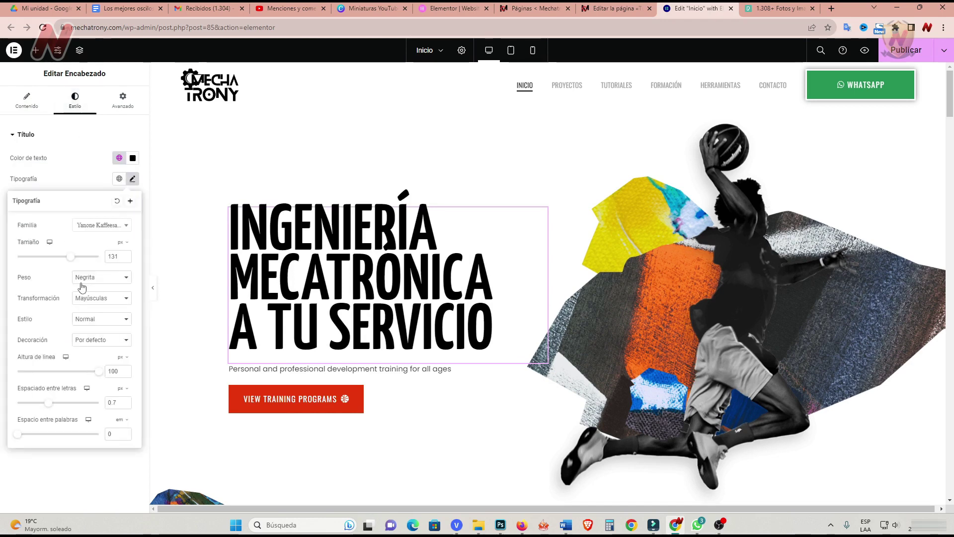
pyautogui.moveTo(72, 262); pyautogui.dragTo(69, 265)
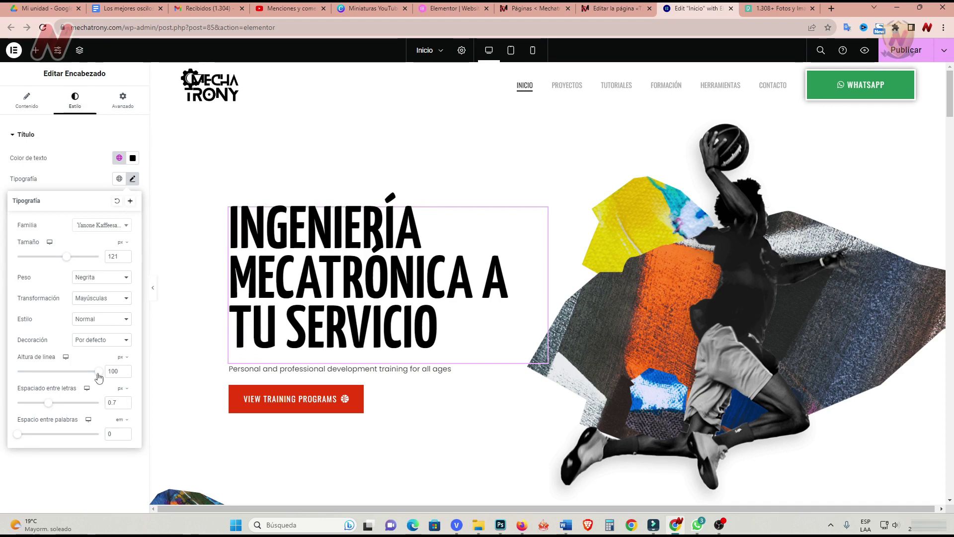
pyautogui.moveTo(98, 377); pyautogui.dragTo(100, 379)
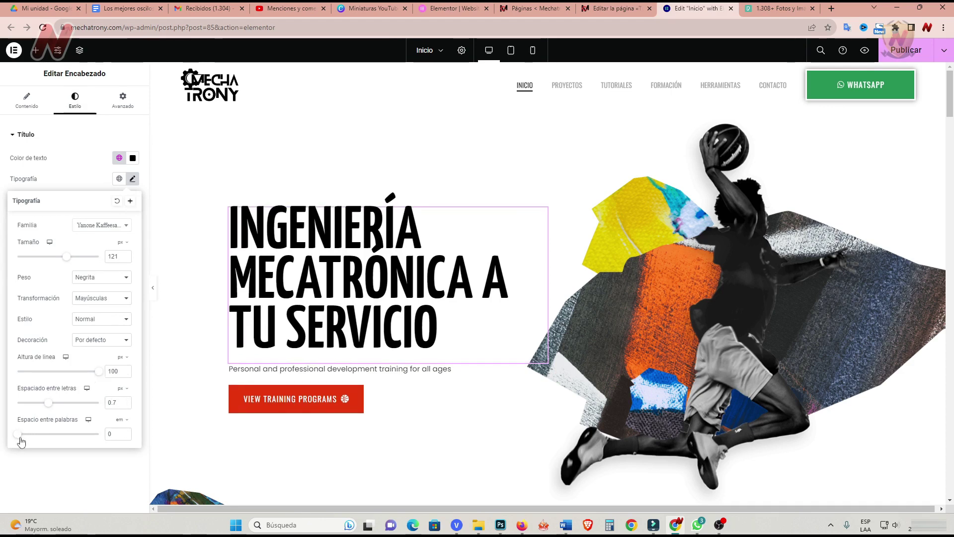
pyautogui.moveTo(21, 442); pyautogui.dragTo(19, 442)
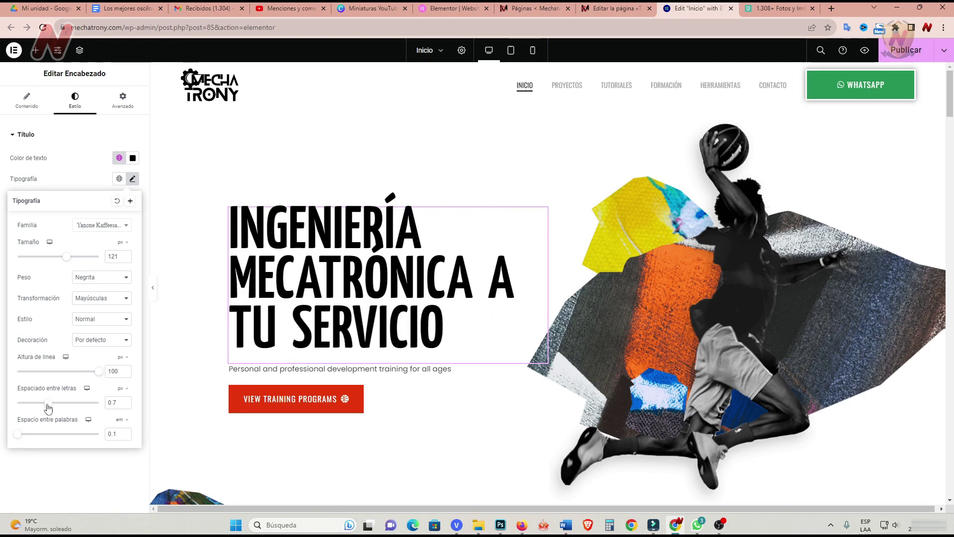
pyautogui.moveTo(49, 409); pyautogui.dragTo(50, 411)
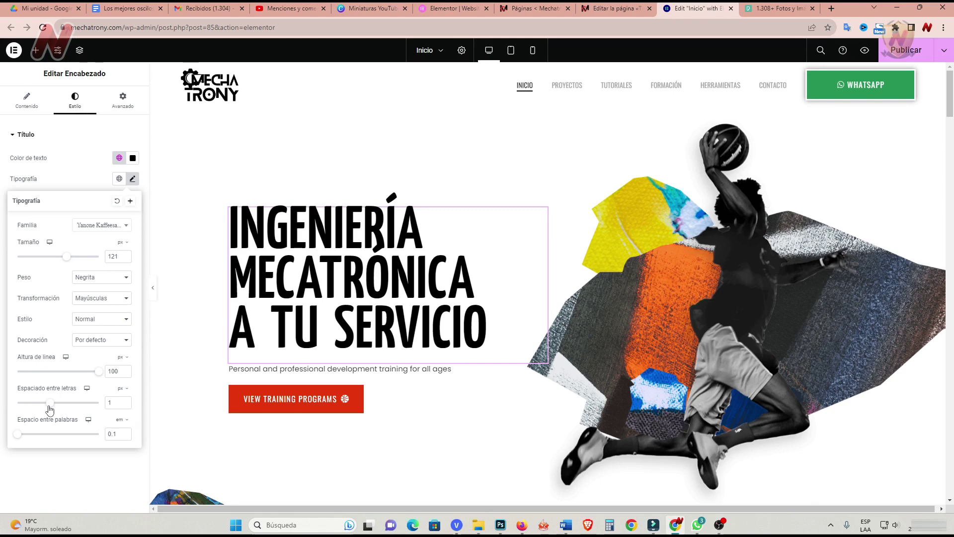
pyautogui.click(92, 470)
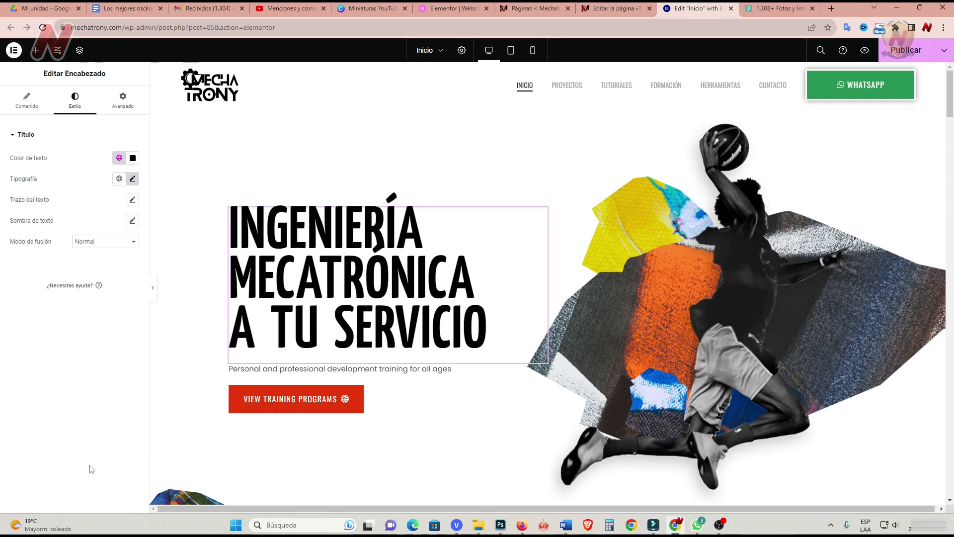
pyautogui.click(27, 100)
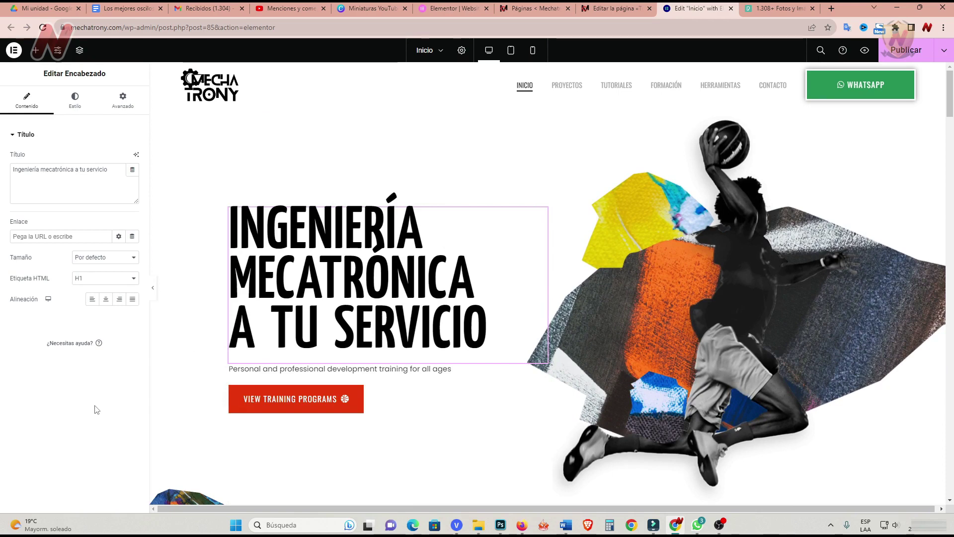
# In the heading's Typography settings, preview the default, lowercase, capitalised and normal text-case options.
pyautogui.click(75, 100)
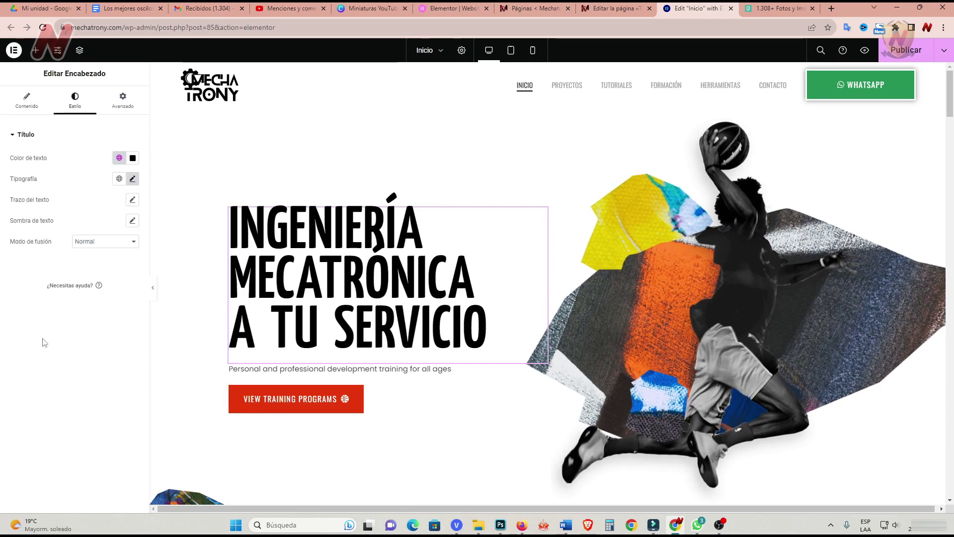
pyautogui.click(132, 180)
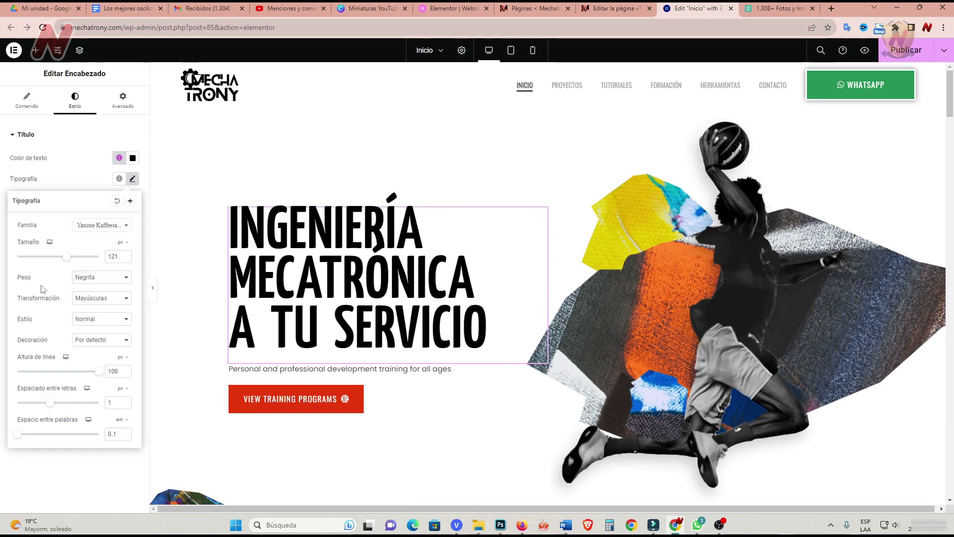
pyautogui.click(127, 301)
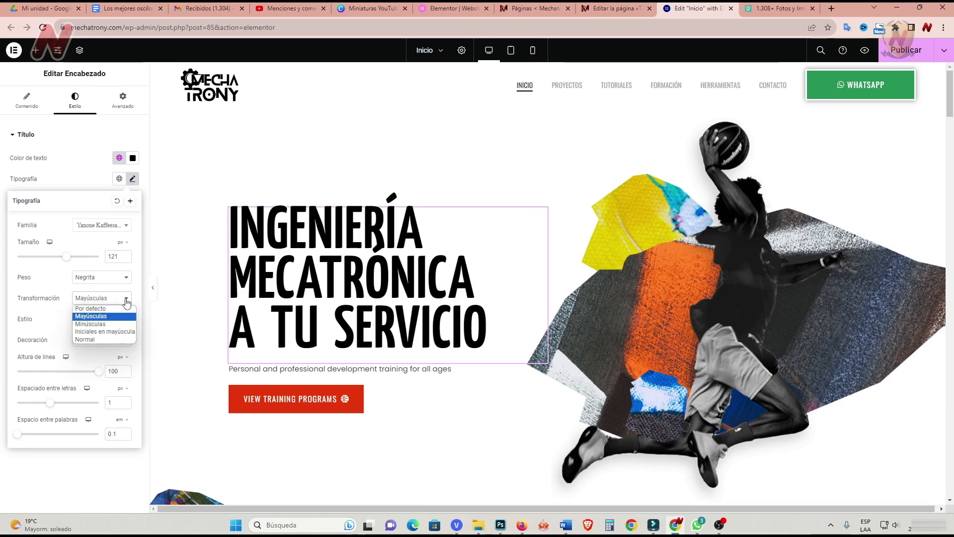
pyautogui.click(115, 309)
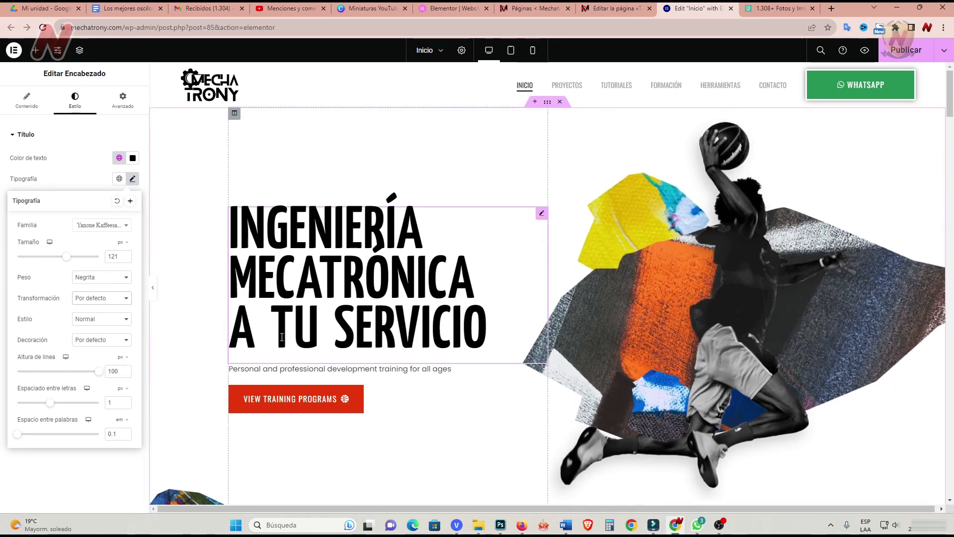
pyautogui.click(127, 302)
pyautogui.click(118, 317)
pyautogui.click(127, 298)
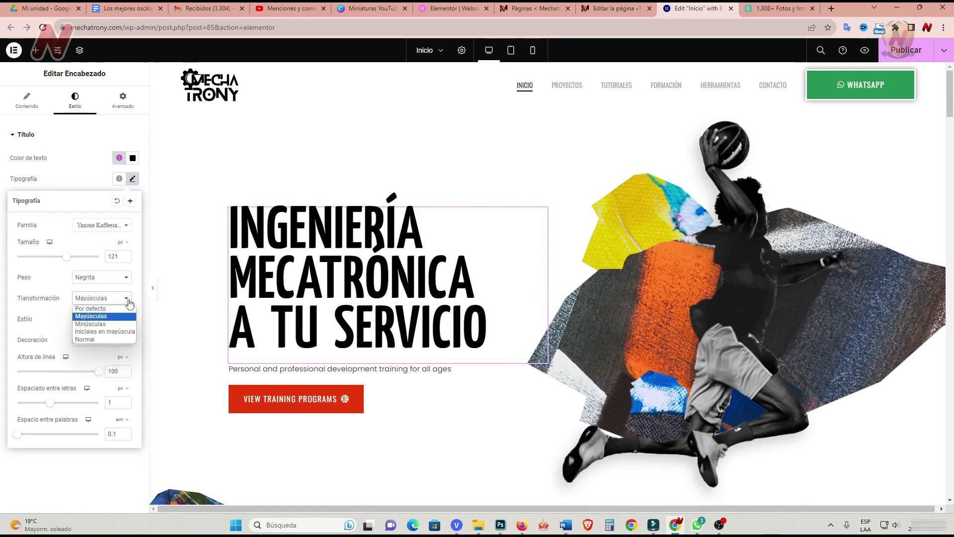
pyautogui.click(105, 324)
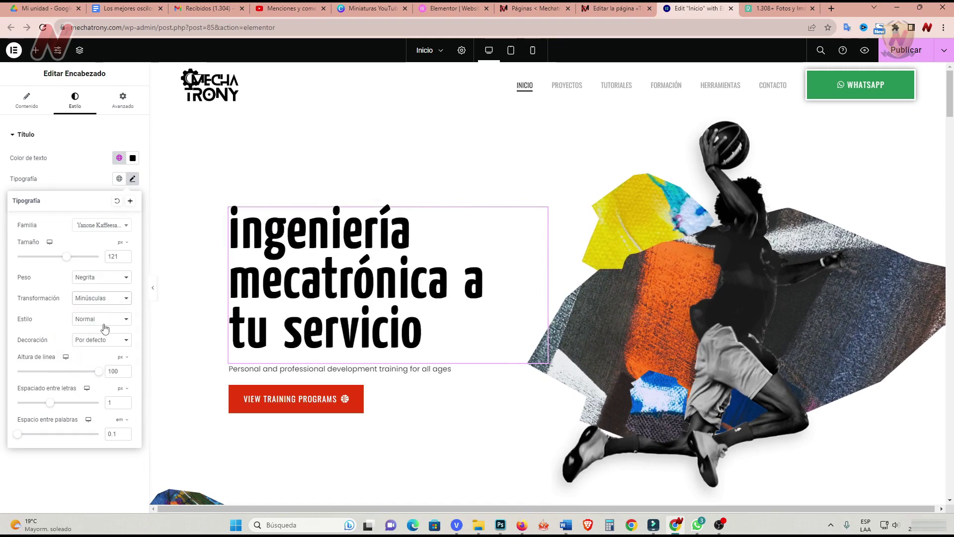
pyautogui.click(122, 302)
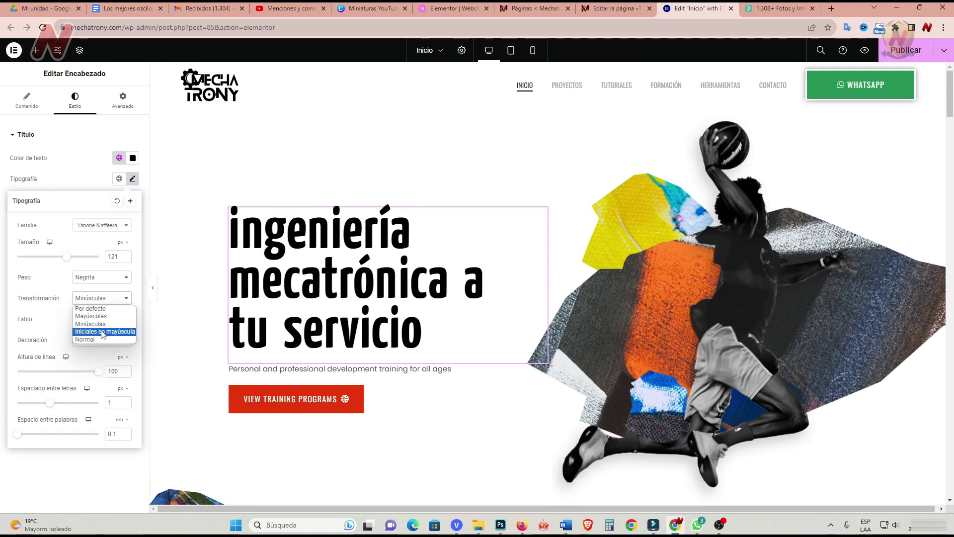
pyautogui.click(103, 332)
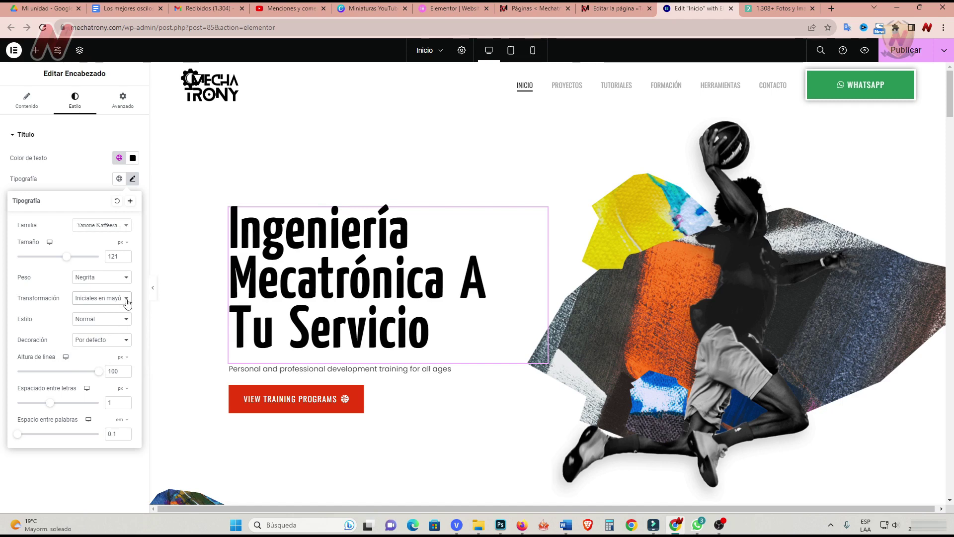
pyautogui.click(127, 300)
pyautogui.click(97, 342)
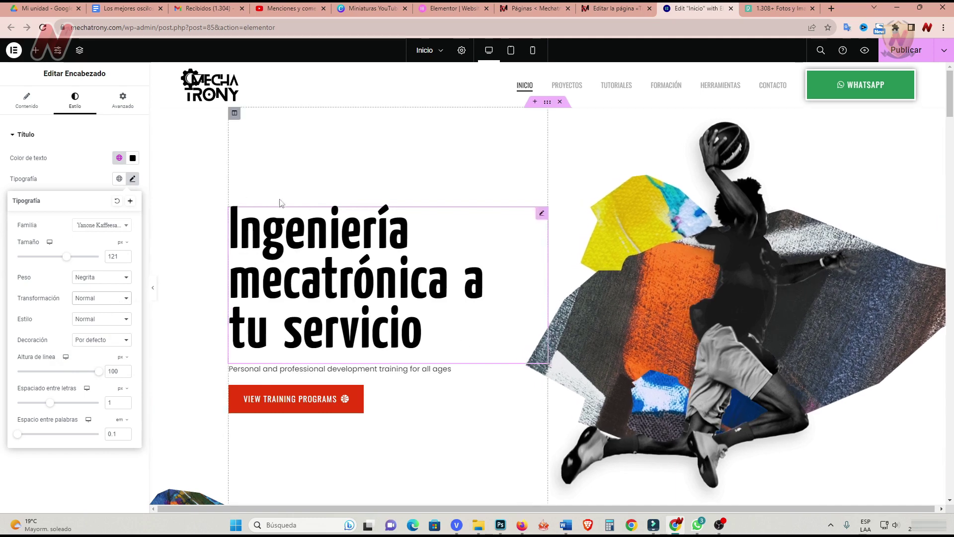
# Set the heading's Transformación to Mayúsculas so it reads INGENIERÍA MECATRÓNICA A TU SERVICIO.
pyautogui.click(127, 280)
pyautogui.click(125, 299)
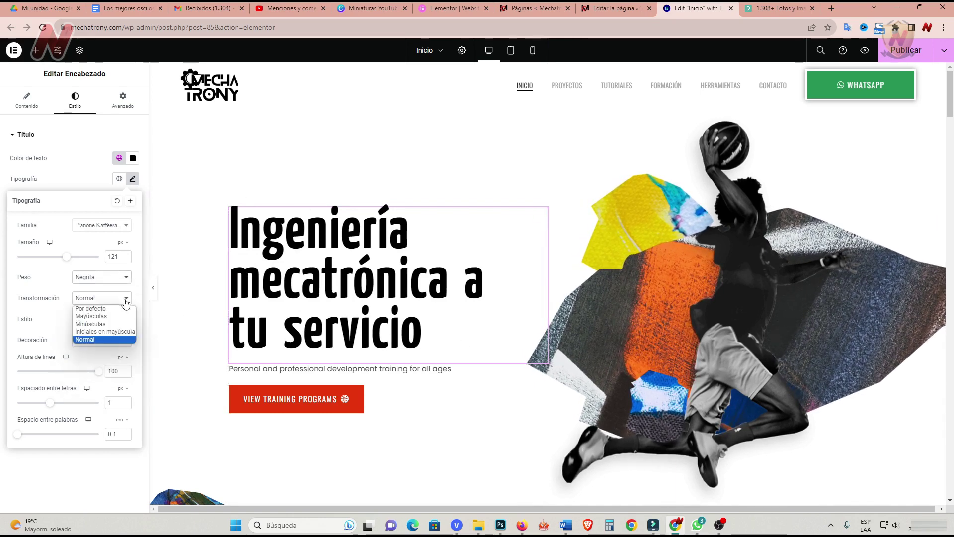
pyautogui.click(122, 309)
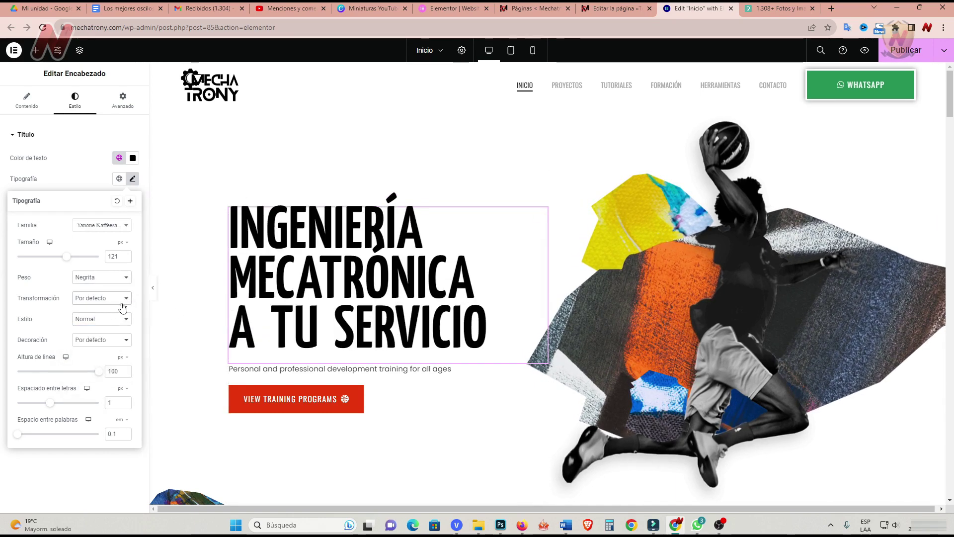
pyautogui.click(121, 304)
pyautogui.click(102, 319)
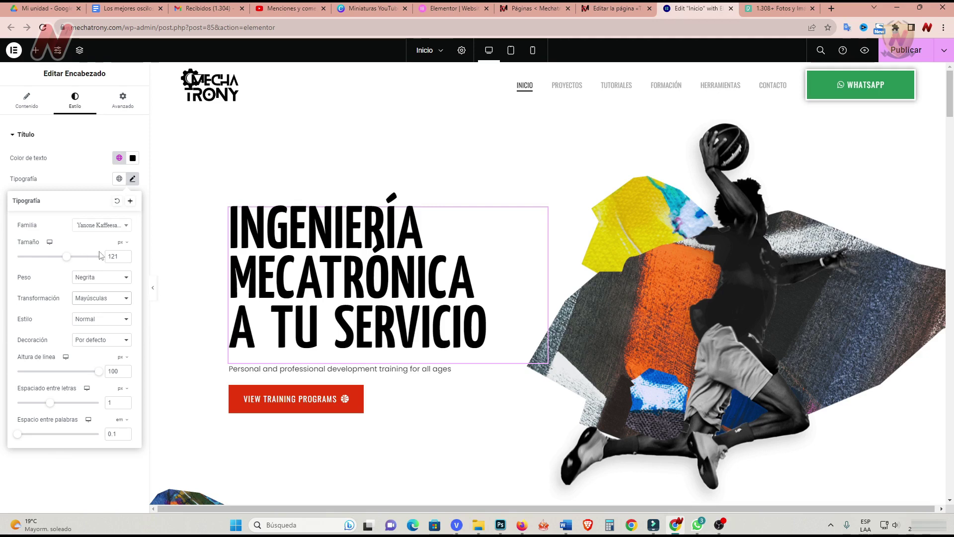
# Set the heading to the Anton font at weight 400 (Normal) and about 96 px.
pyautogui.click(126, 226)
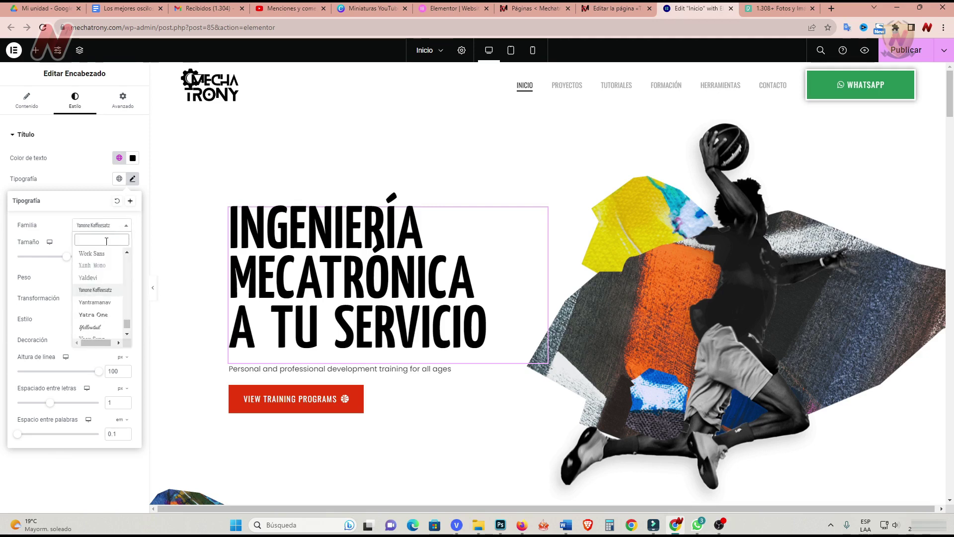
pyautogui.write('ant')
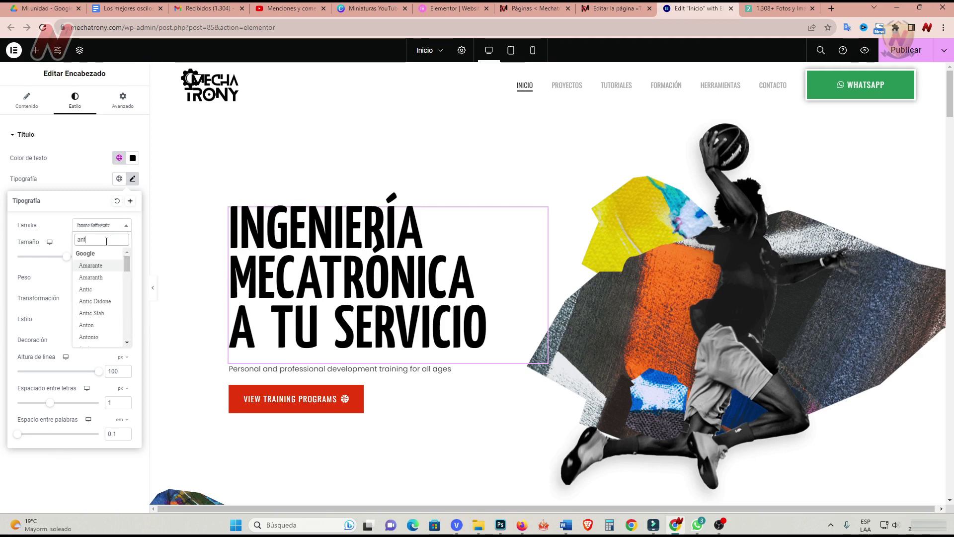
pyautogui.click(85, 325)
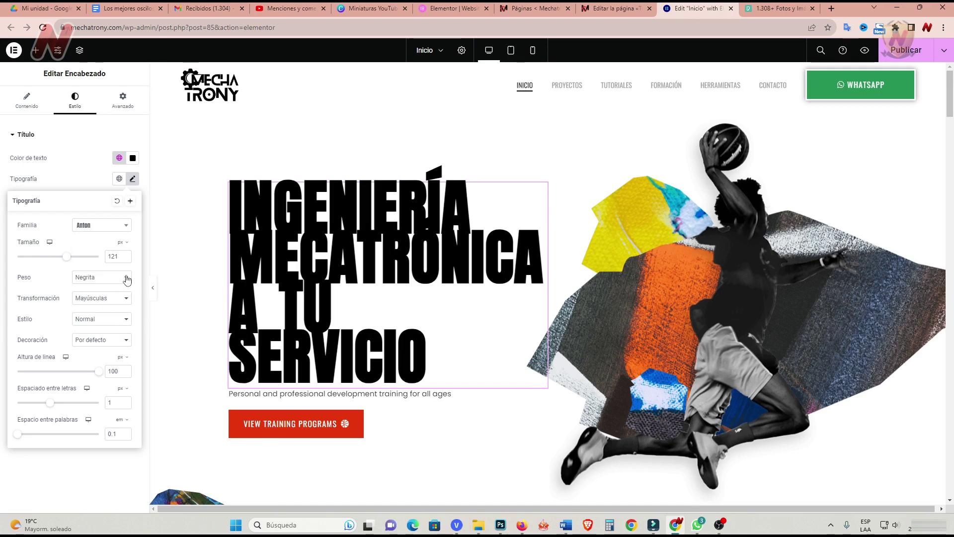
pyautogui.click(127, 278)
pyautogui.click(113, 319)
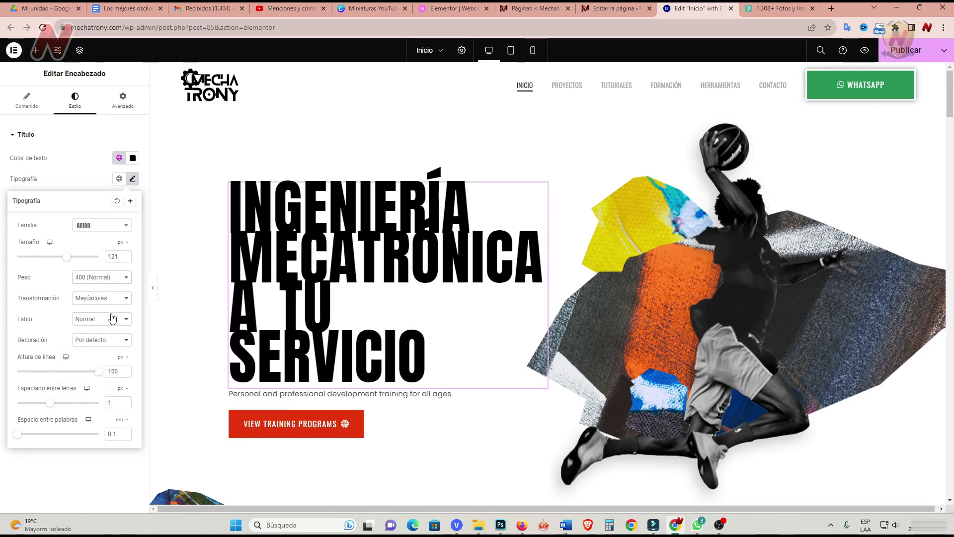
pyautogui.click(124, 280)
pyautogui.click(109, 307)
pyautogui.click(119, 278)
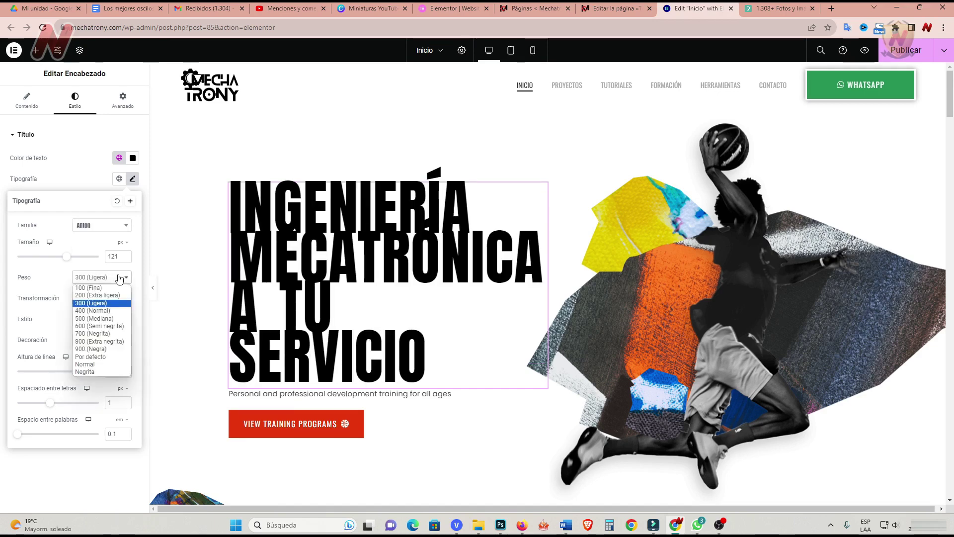
pyautogui.click(108, 314)
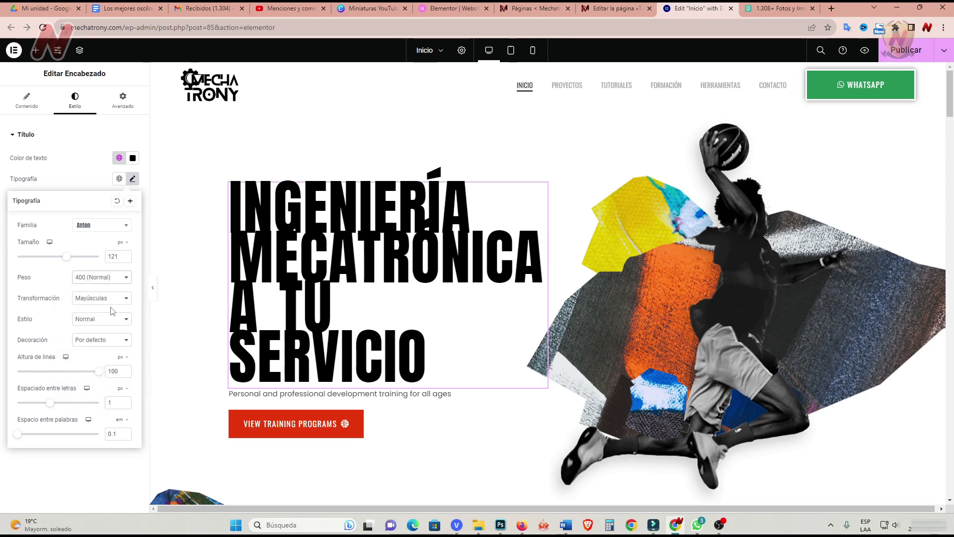
pyautogui.moveTo(67, 262); pyautogui.dragTo(57, 267)
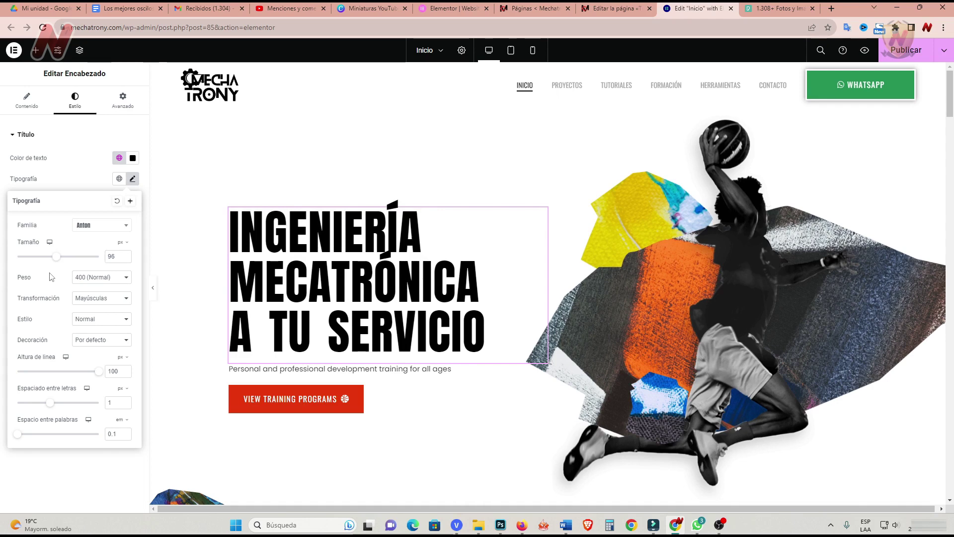
pyautogui.click(28, 113)
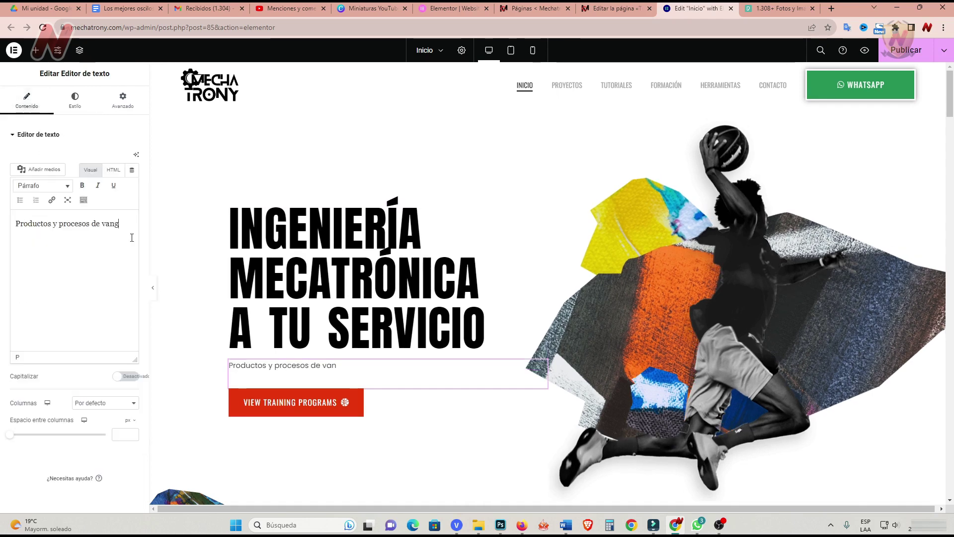
# Finish the subtitle 'Productos y procesos de vanguardia' and relabel the button 'ver todos los proyectos'.
pyautogui.write('uardia')
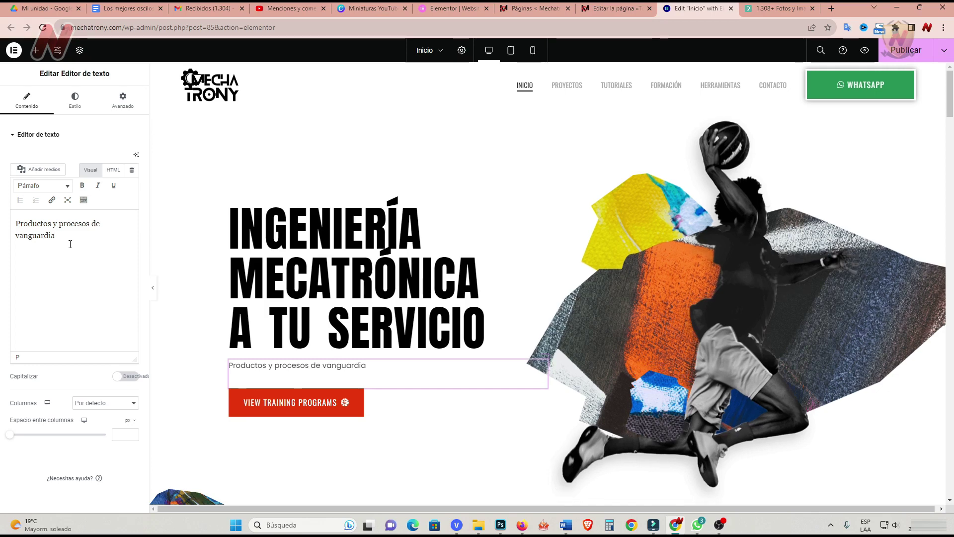
pyautogui.click(540, 398)
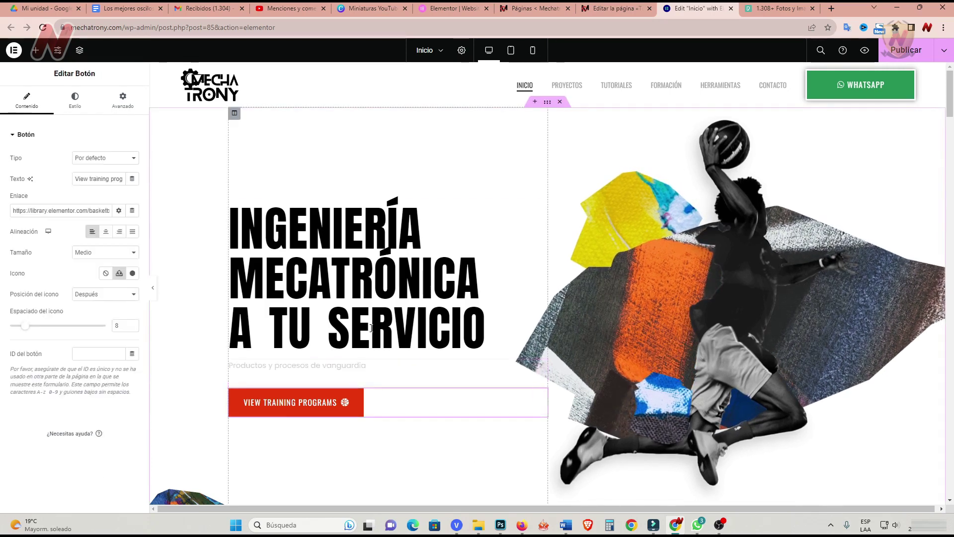
pyautogui.tripleClick(76, 179)
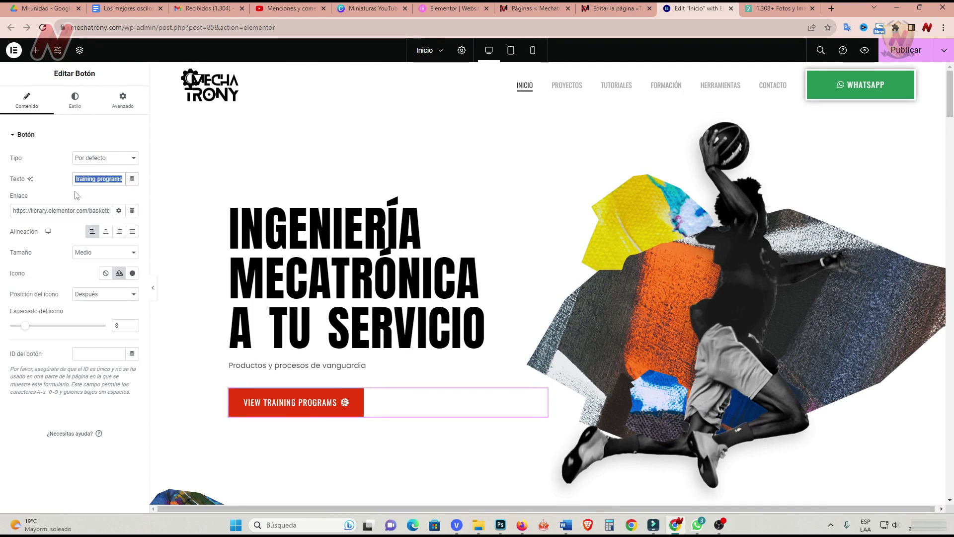
pyautogui.write('ver todos')
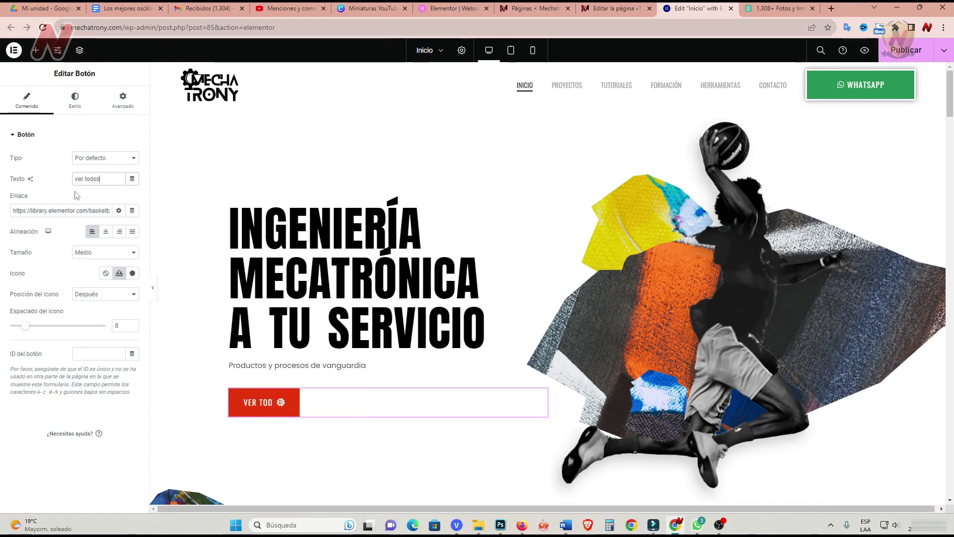
pyautogui.write(' los proyectos')
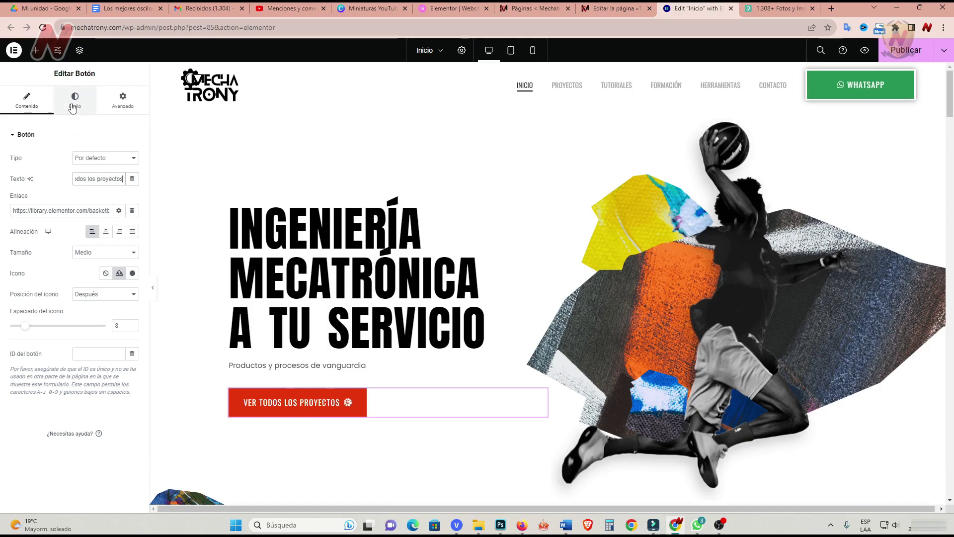
# Review the button's Estilo typography settings, then open the Icono library from Contenido.
pyautogui.click(75, 100)
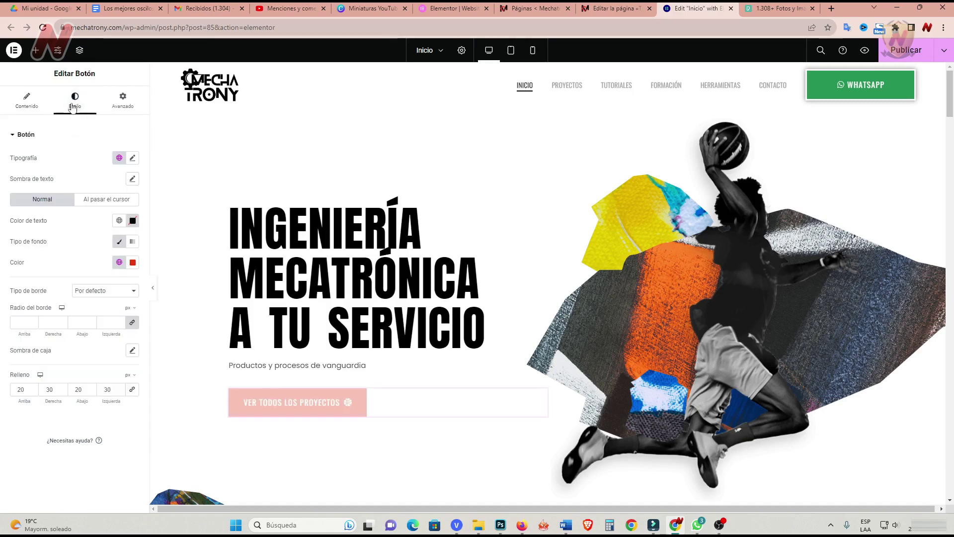
pyautogui.click(133, 158)
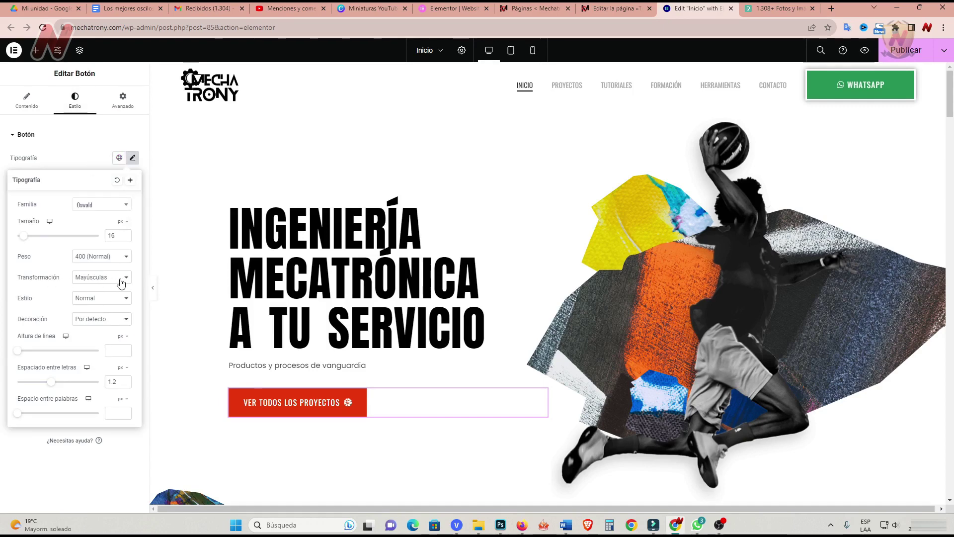
pyautogui.click(43, 459)
pyautogui.click(26, 99)
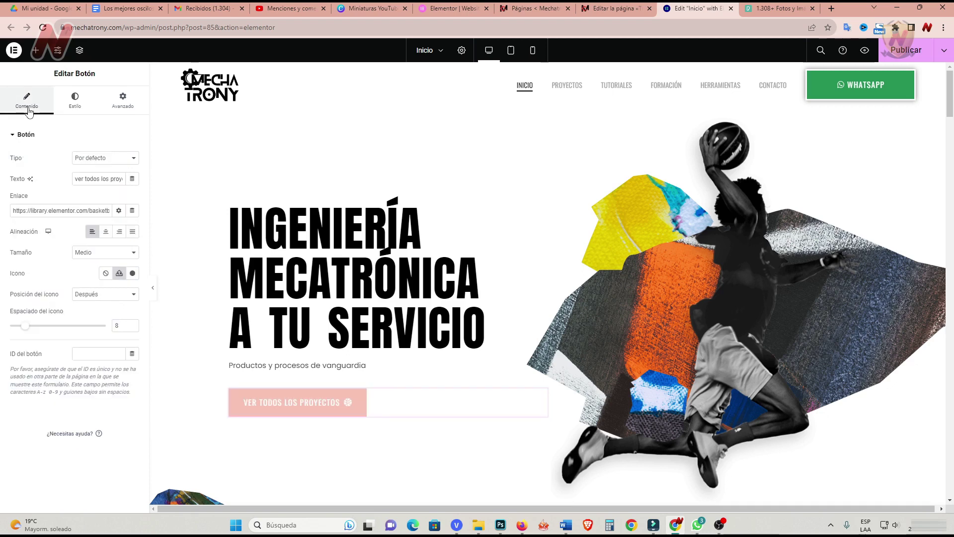
pyautogui.click(133, 273)
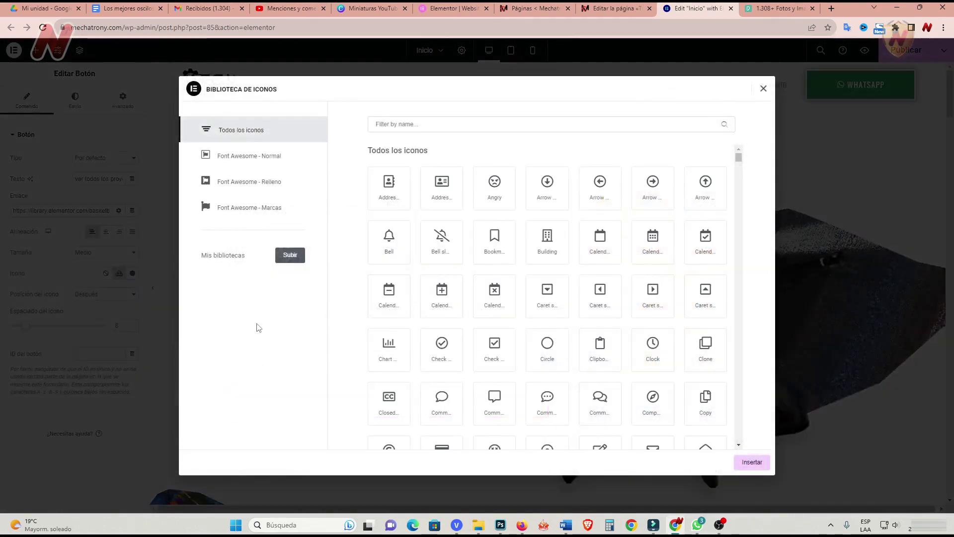
# Filter the icon library by 'tool' and insert the Tools icon on the button.
pyautogui.click(391, 124)
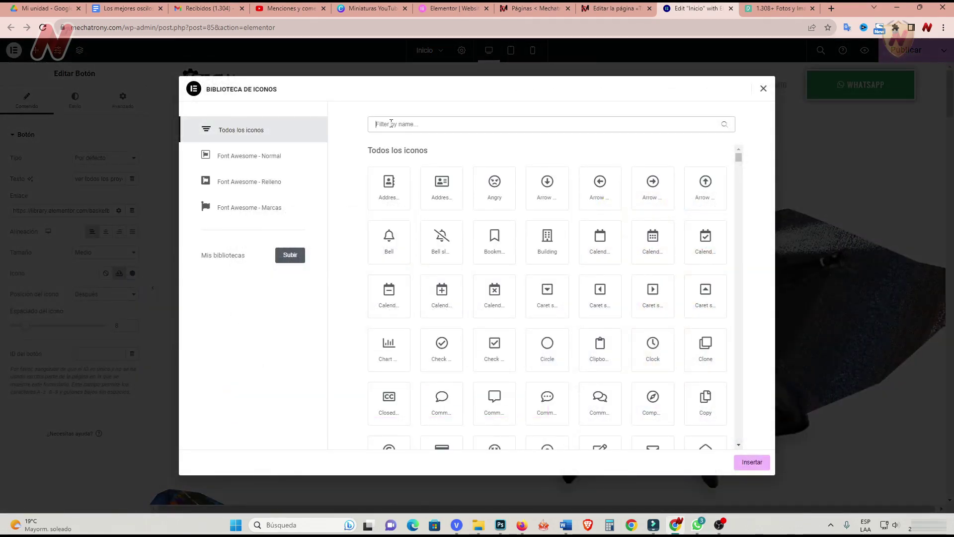
pyautogui.write('tool')
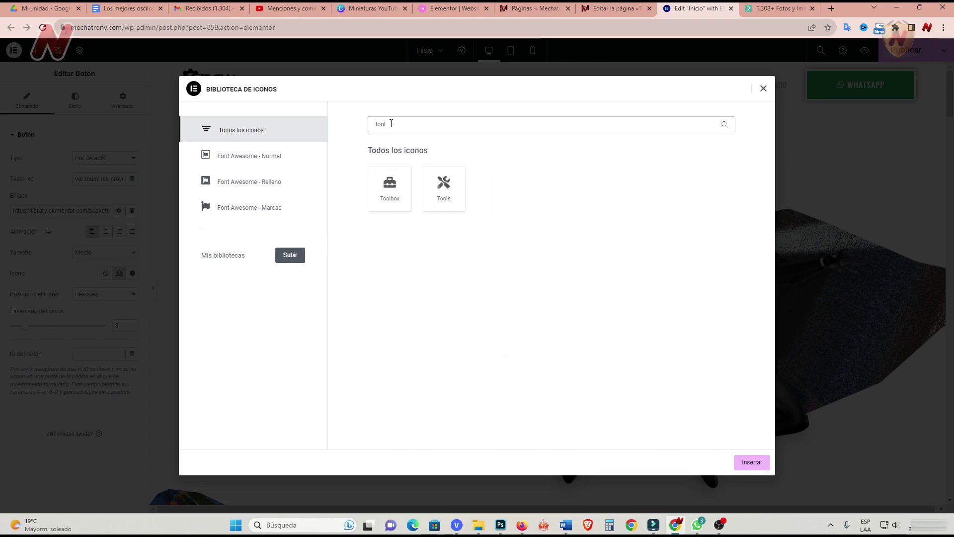
pyautogui.click(444, 188)
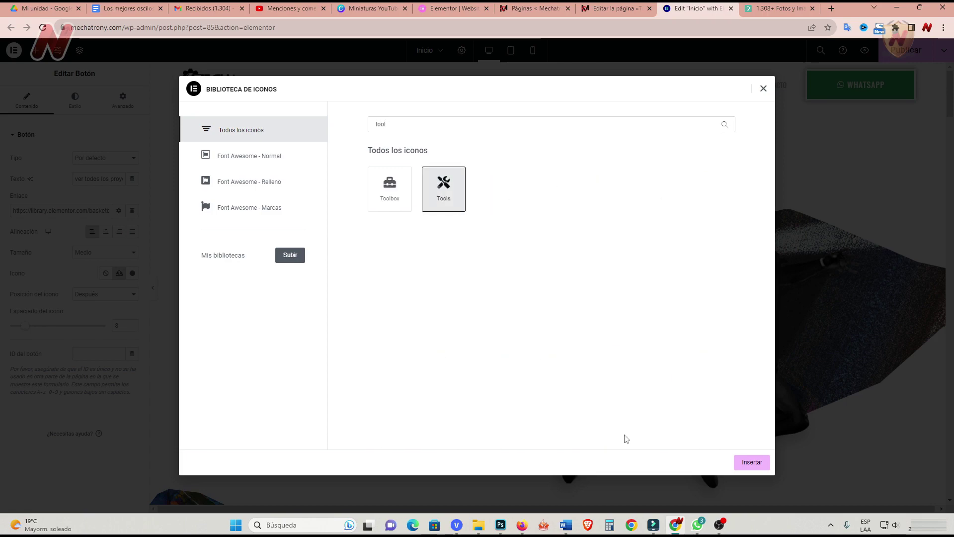
pyautogui.click(751, 462)
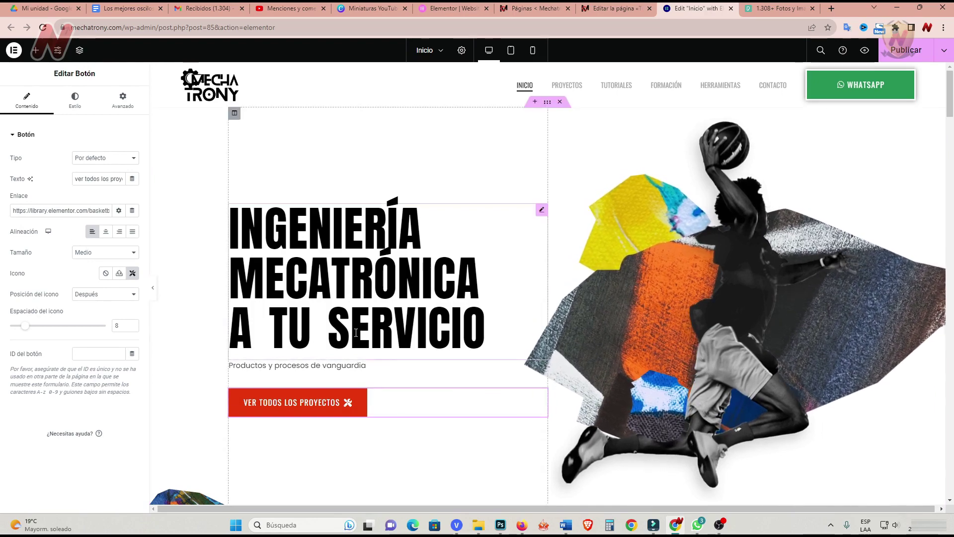
# Give the Basketball for All section the CSS ID 'proyectos' in its Advanced settings.
pyautogui.scroll(-4, 409, 396)
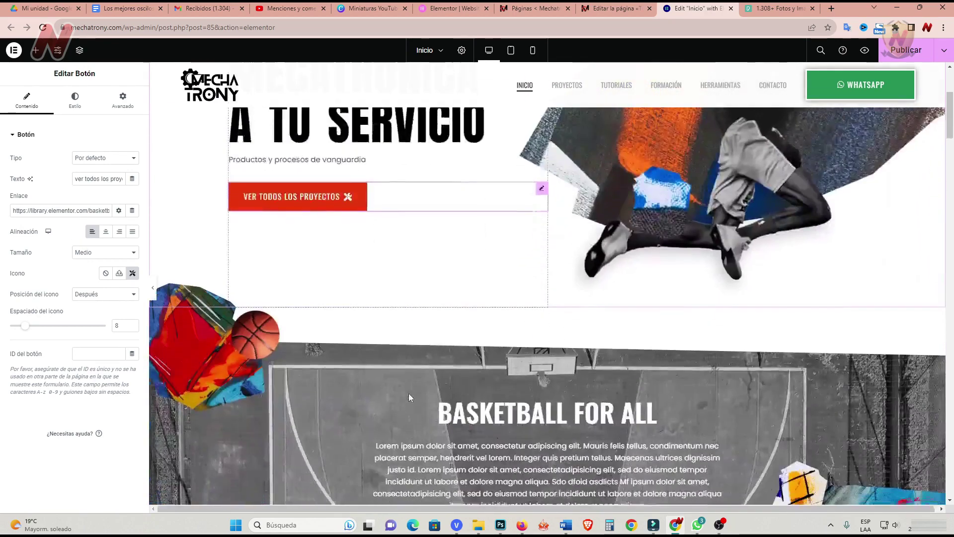
pyautogui.scroll(-2, 408, 396)
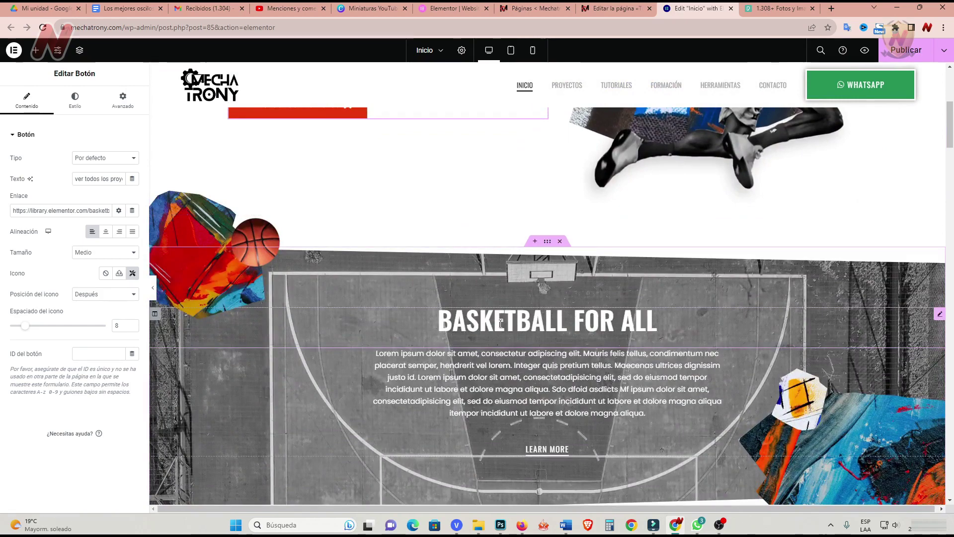
pyautogui.scroll(-1, 500, 324)
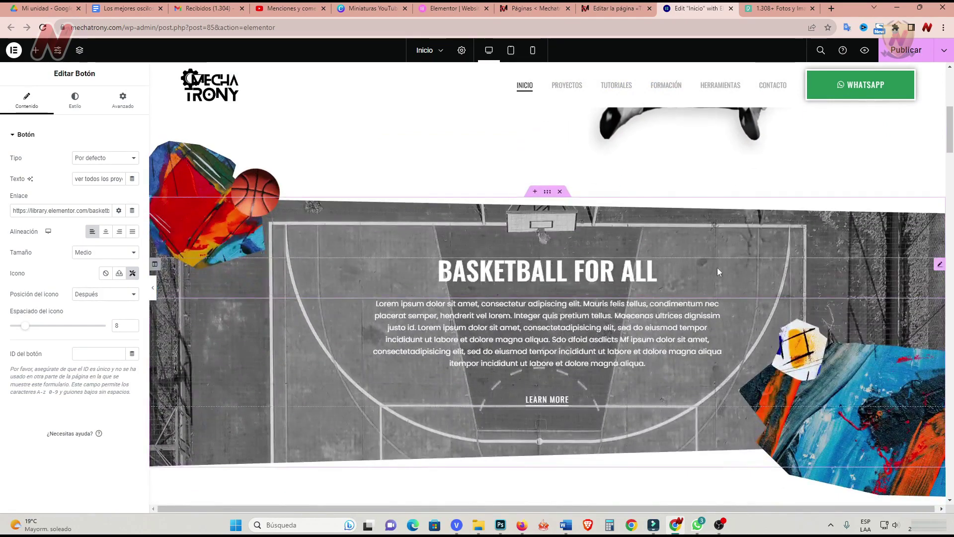
pyautogui.click(547, 193)
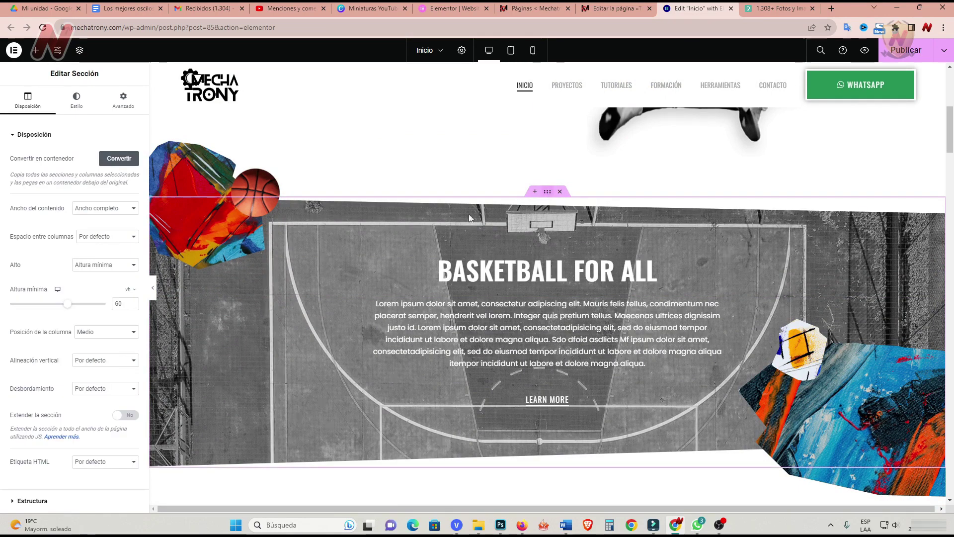
pyautogui.click(122, 99)
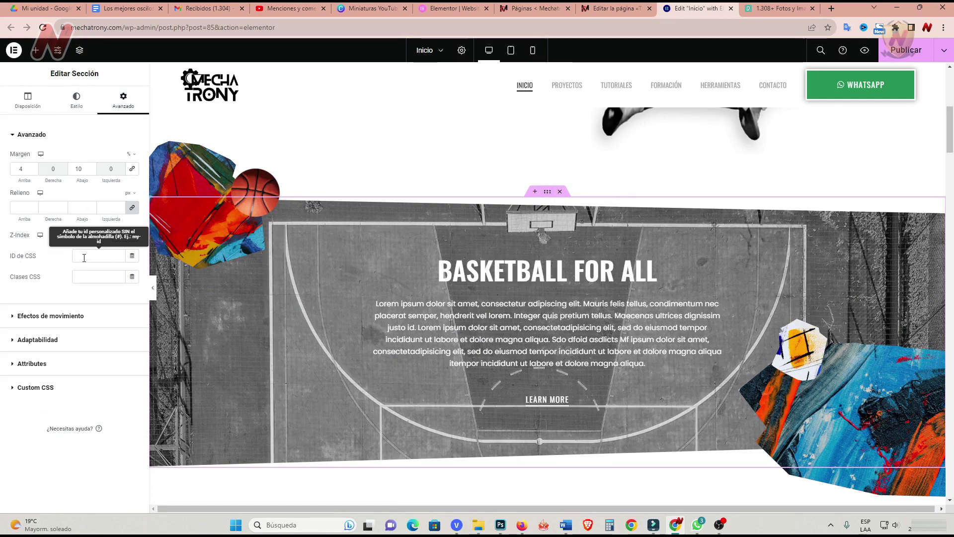
pyautogui.click(84, 257)
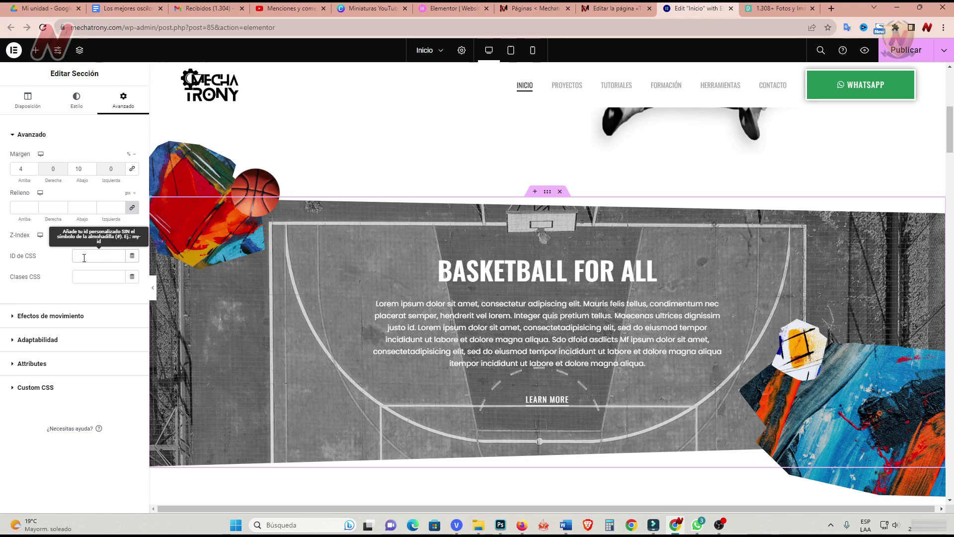
pyautogui.write('proyectos')
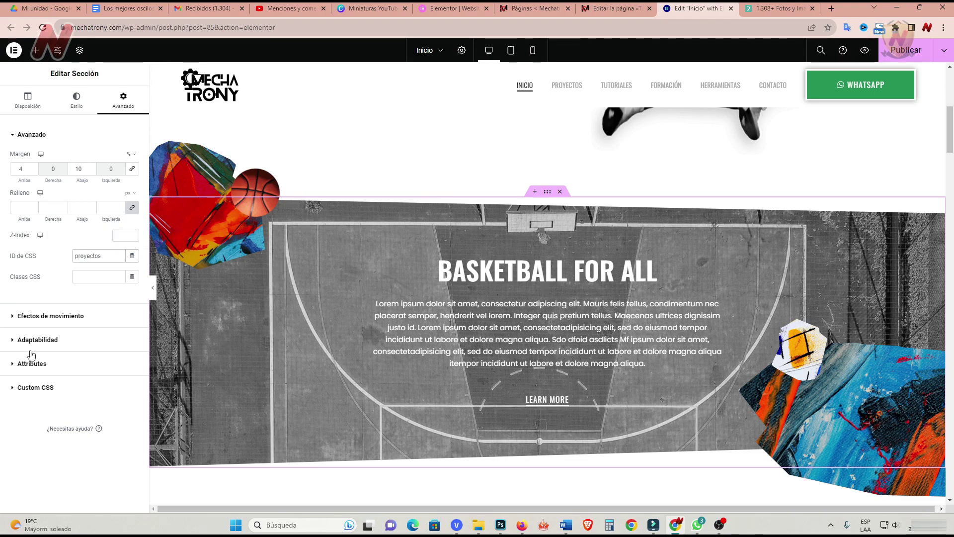
pyautogui.scroll(5, 365, 306)
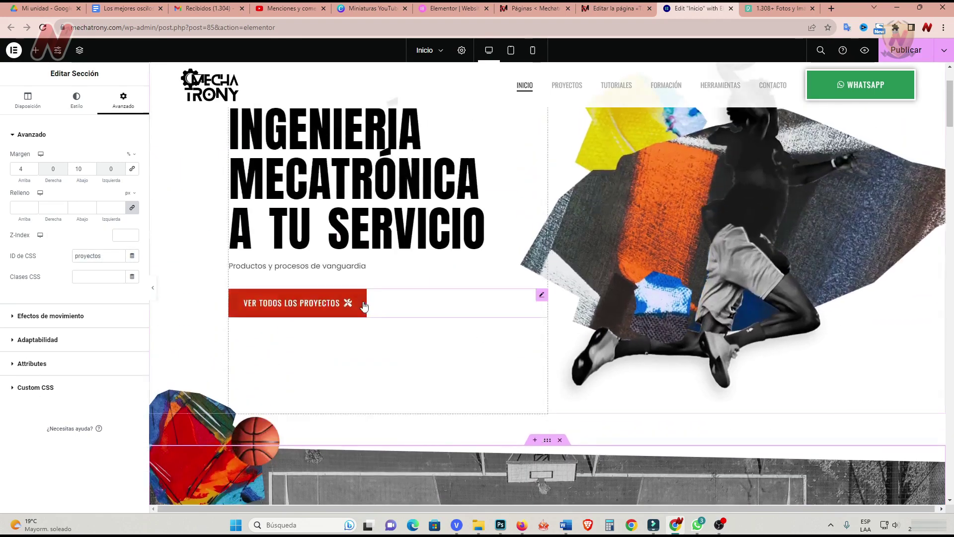
# Change the button's Enlace to the #proyectos anchor and collapse the panel for a full-width preview.
pyautogui.click(542, 295)
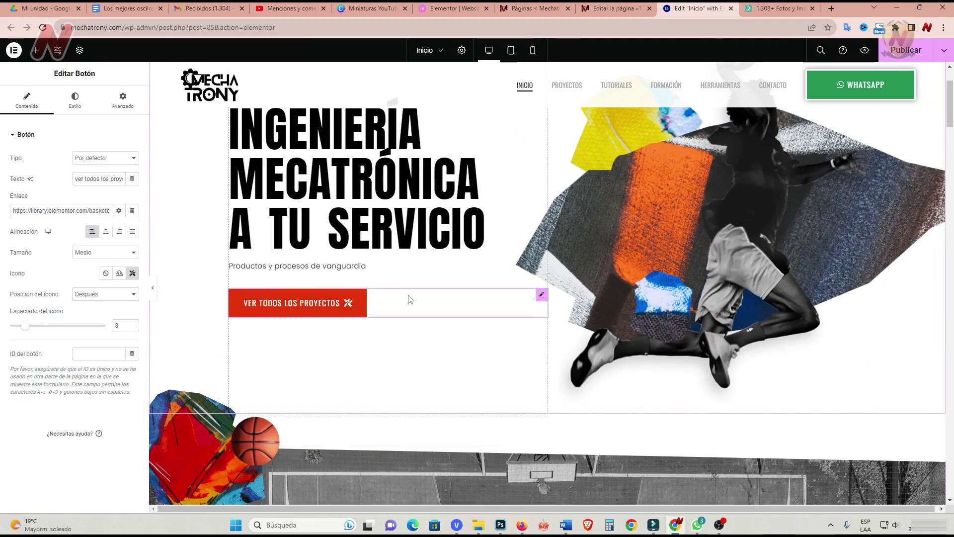
pyautogui.tripleClick(59, 210)
pyautogui.write('https://mechatrony.com/#proyectos/')
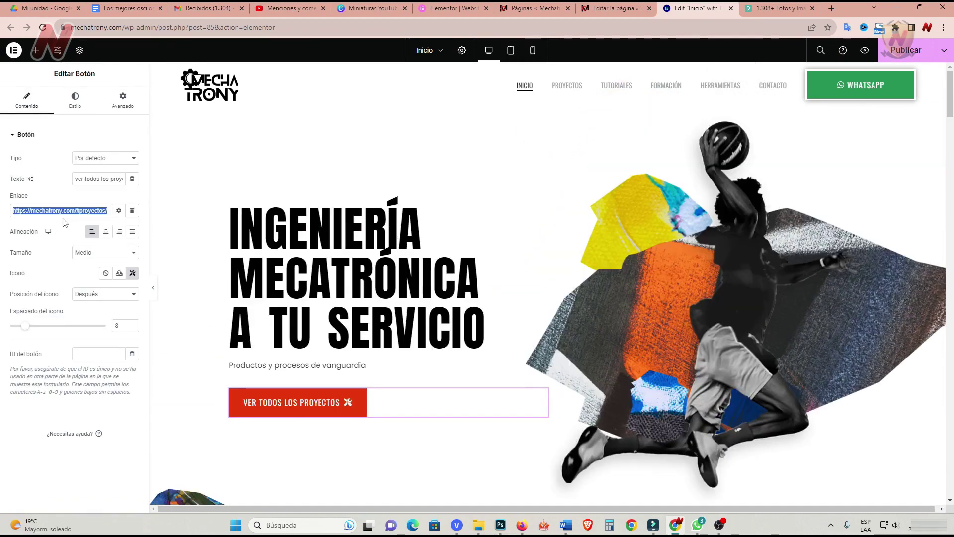
pyautogui.write('#proyectos')
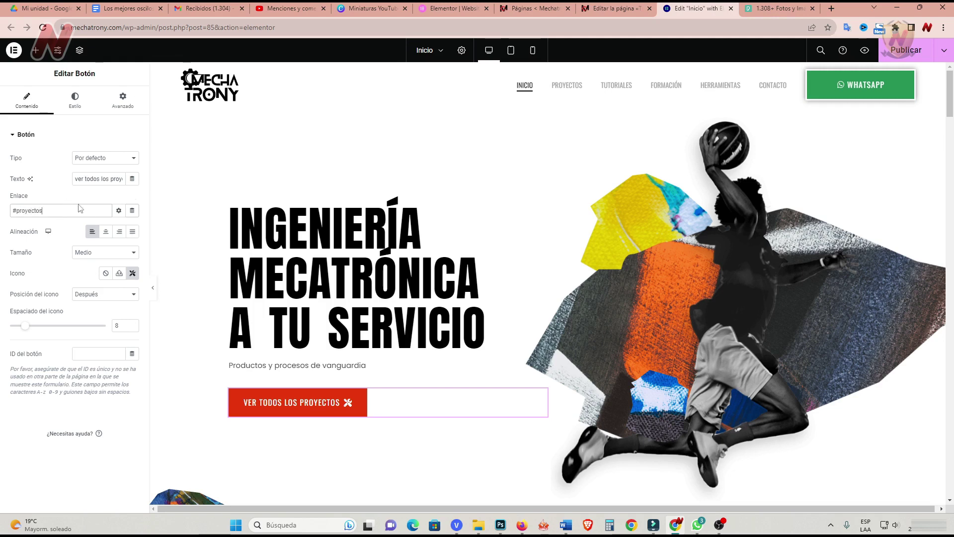
pyautogui.click(118, 210)
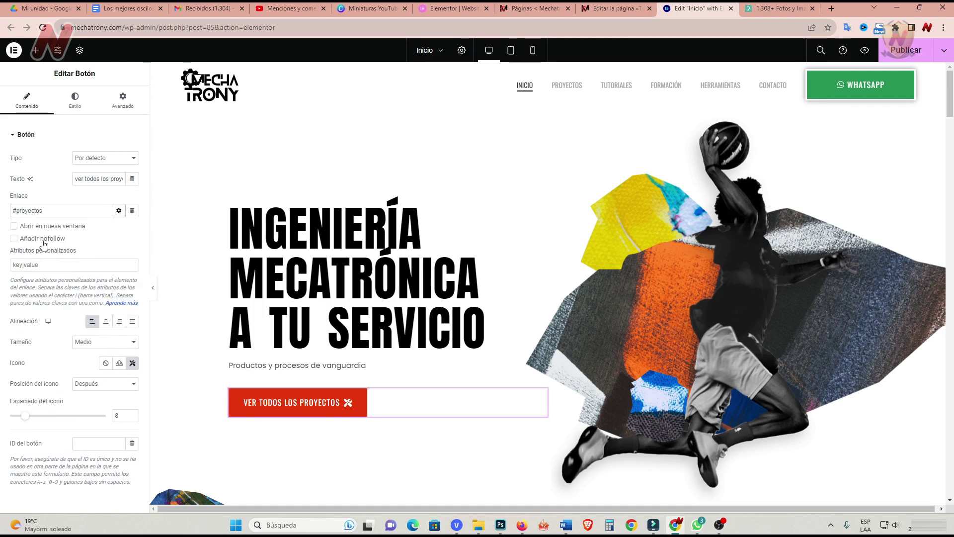
pyautogui.click(118, 211)
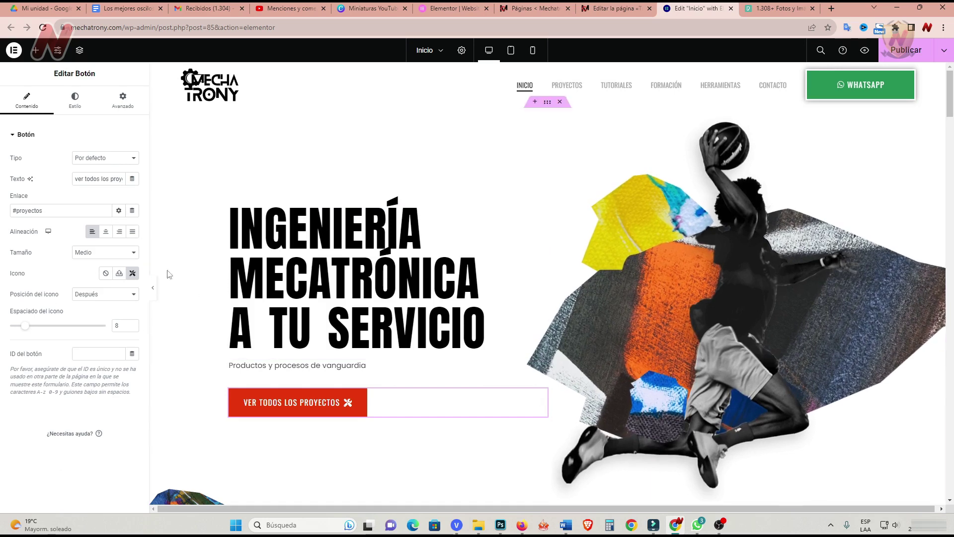
pyautogui.click(154, 293)
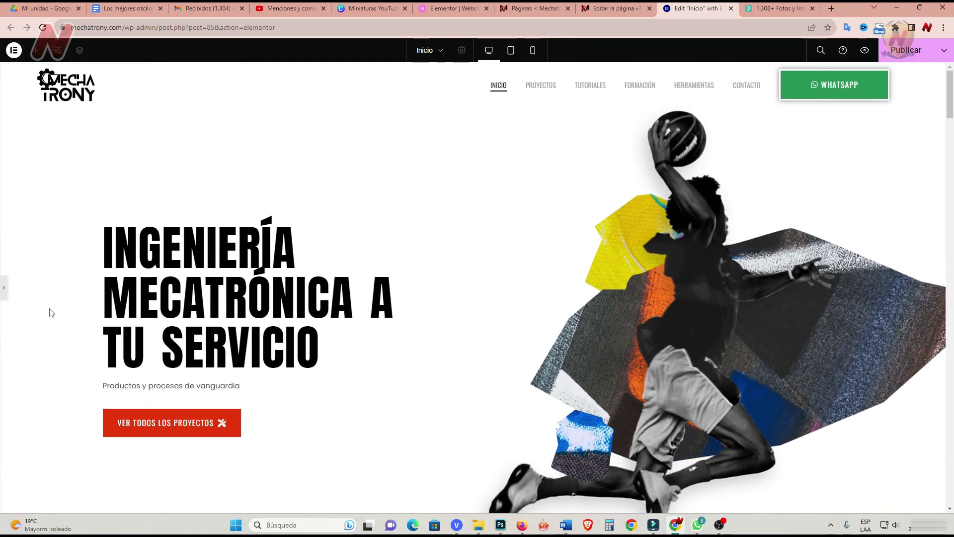
# Scroll through the full-width preview of the hero and button, then reopen the editing panel.
pyautogui.scroll(-3, 50, 312)
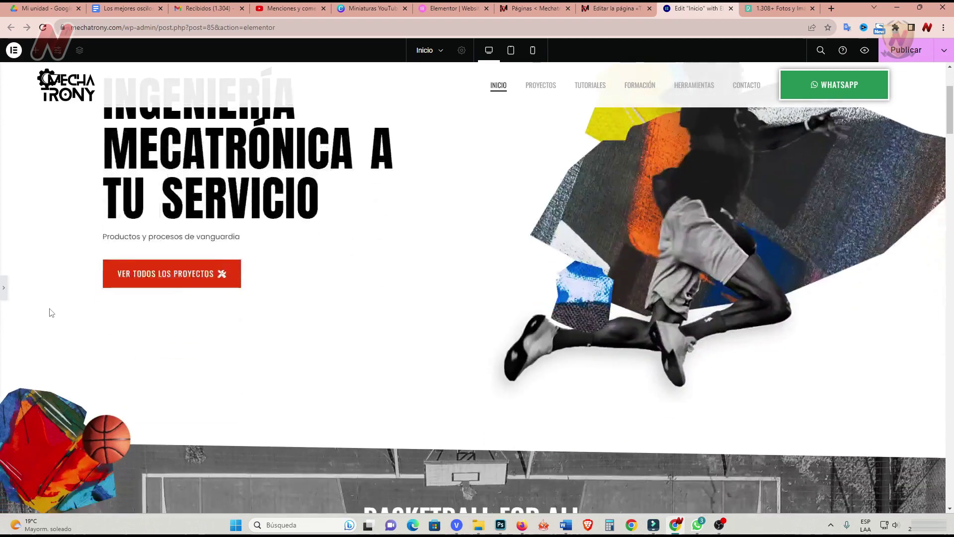
pyautogui.scroll(3, 50, 313)
pyautogui.scroll(-3, 50, 312)
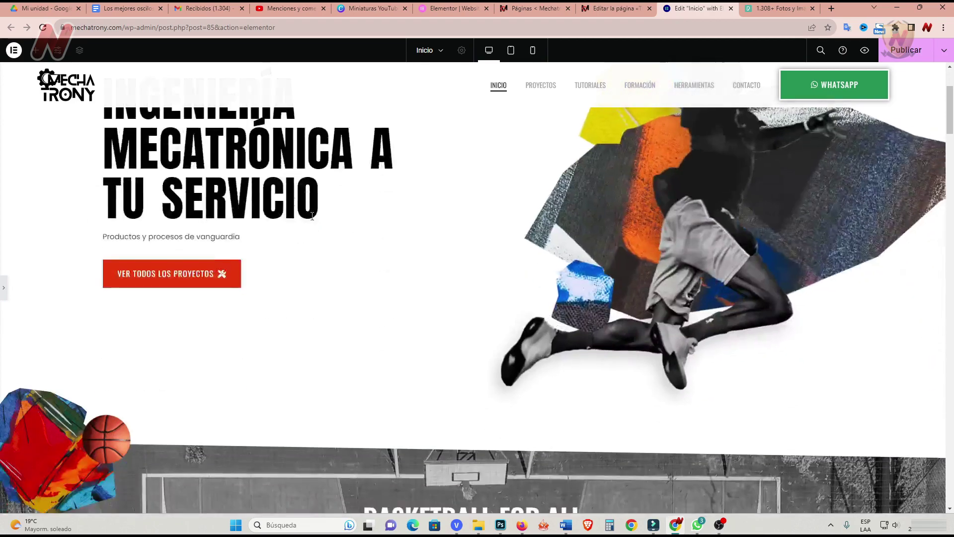
pyautogui.scroll(1, 268, 276)
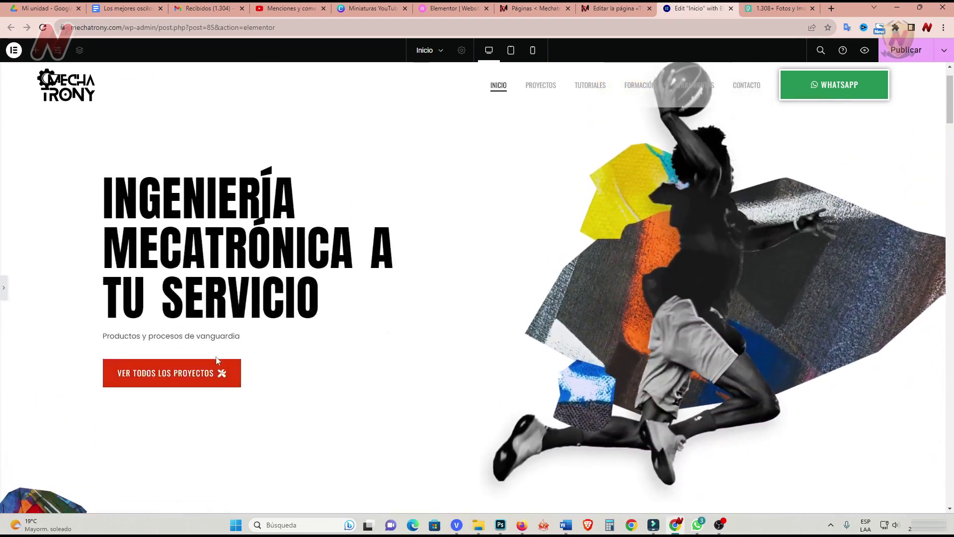
pyautogui.scroll(-8, 212, 371)
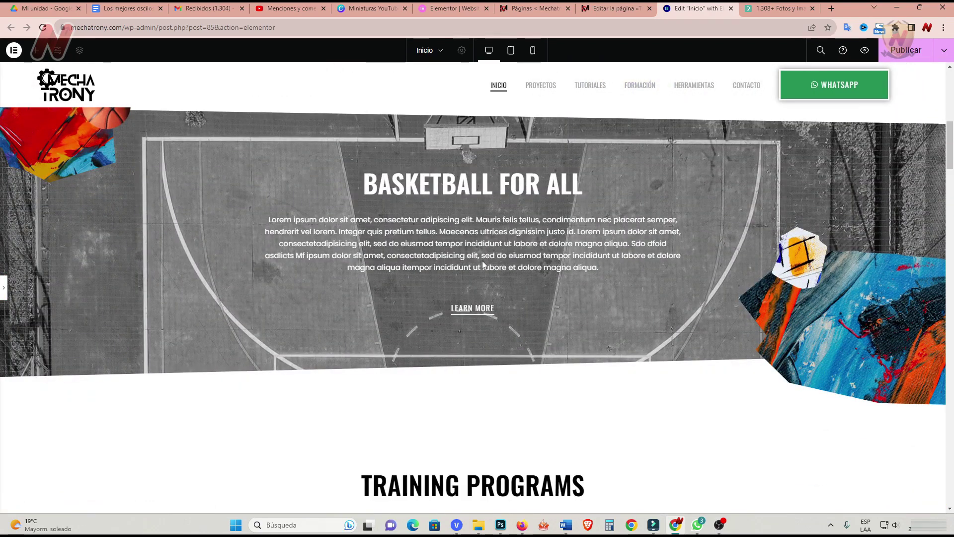
pyautogui.scroll(7, 482, 264)
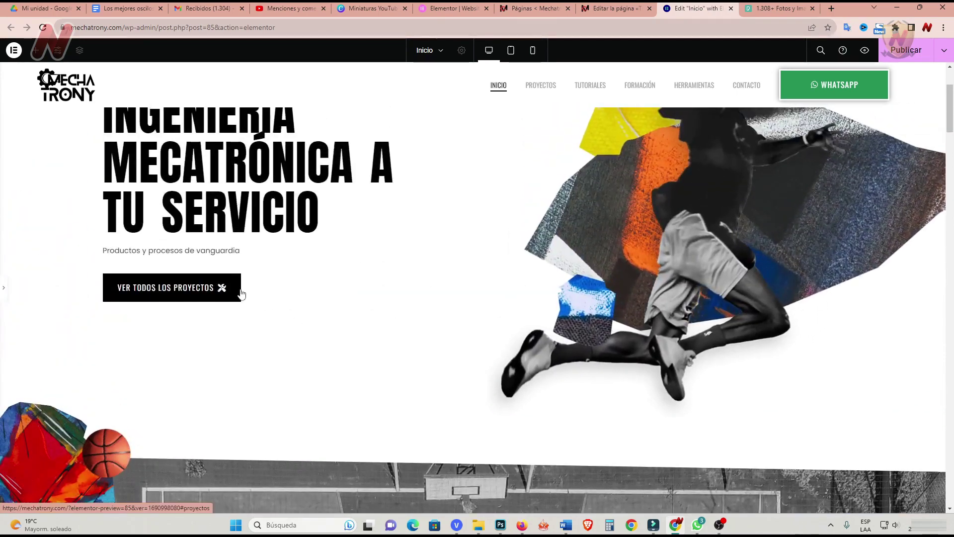
pyautogui.click(4, 288)
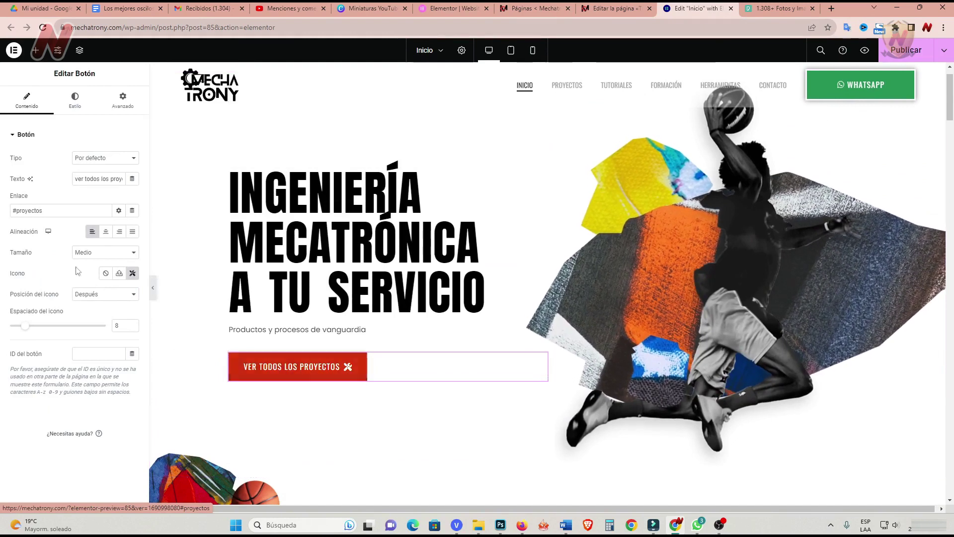
pyautogui.click(147, 27)
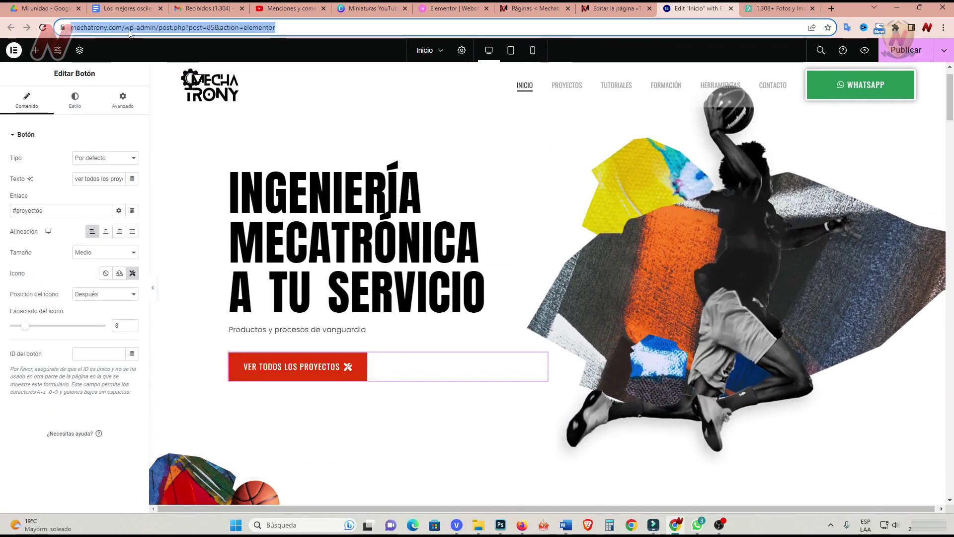
pyautogui.click(147, 27)
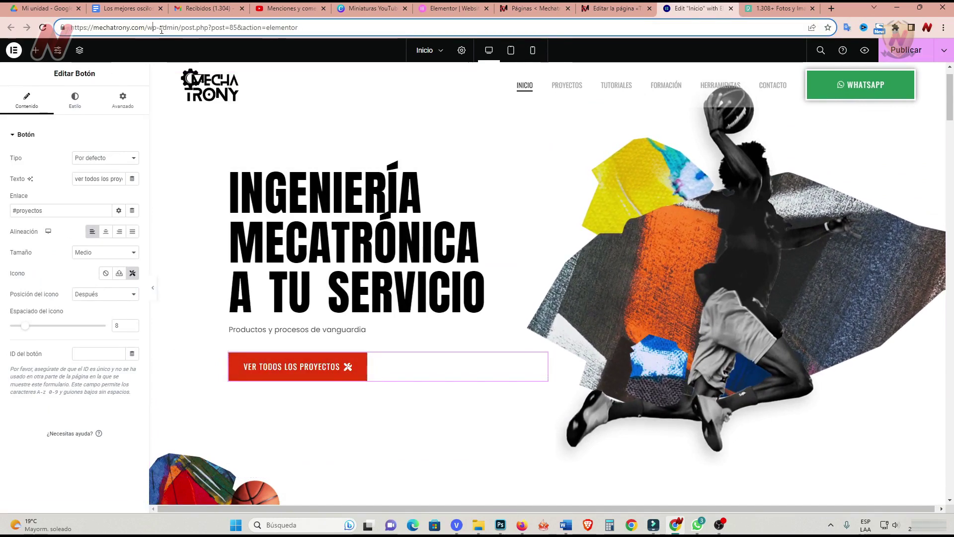
pyautogui.rightClick(566, 89)
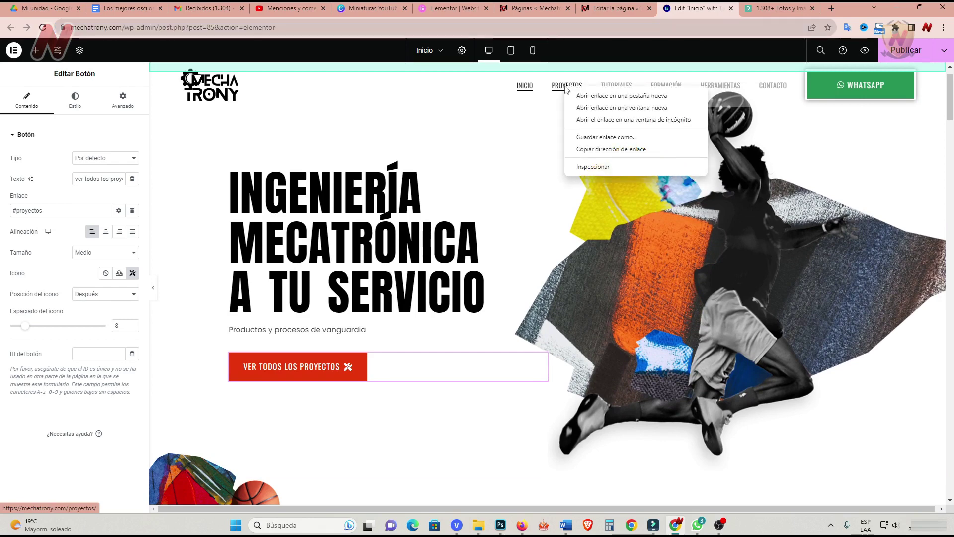
pyautogui.click(606, 149)
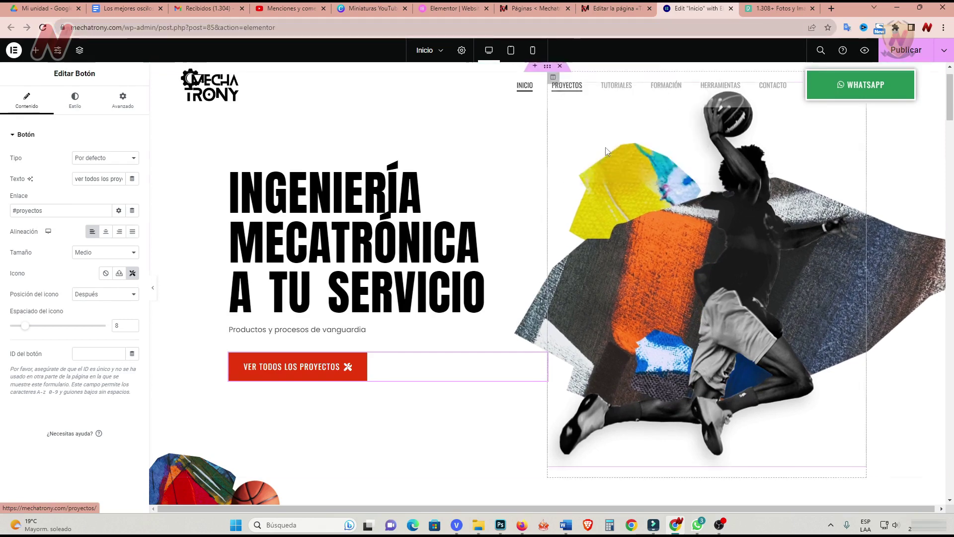
pyautogui.moveTo(47, 211); pyautogui.dragTo(2, 213)
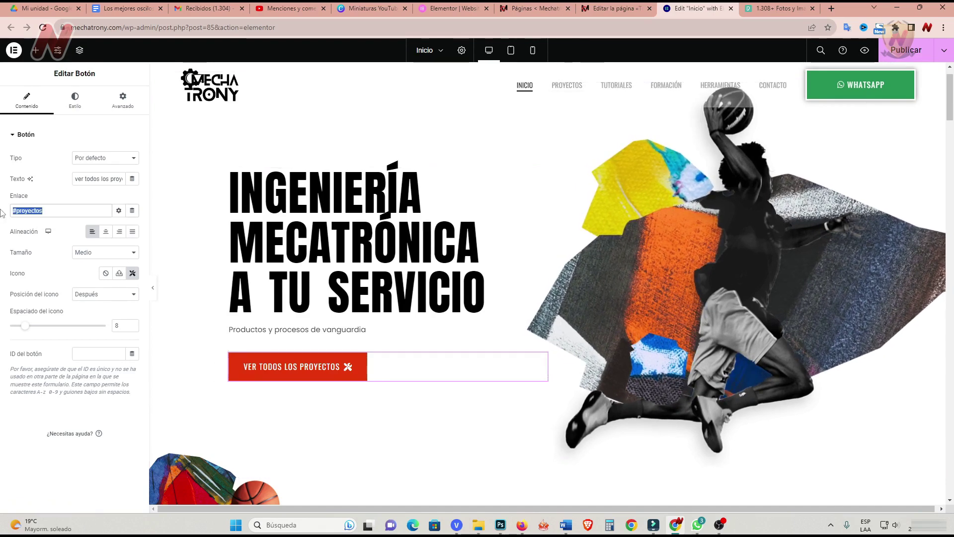
pyautogui.write('https://mechatrony.com/proyectos/')
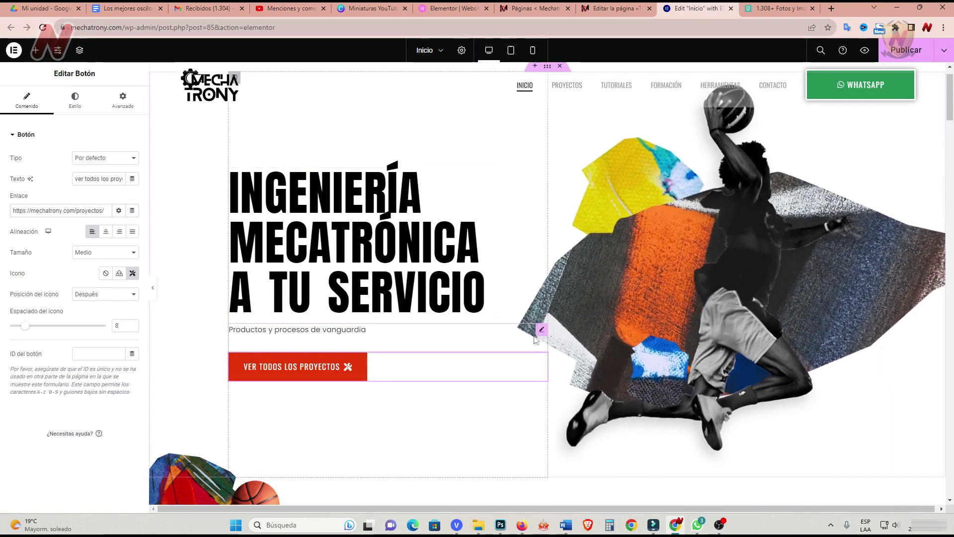
pyautogui.scroll(-3, 470, 371)
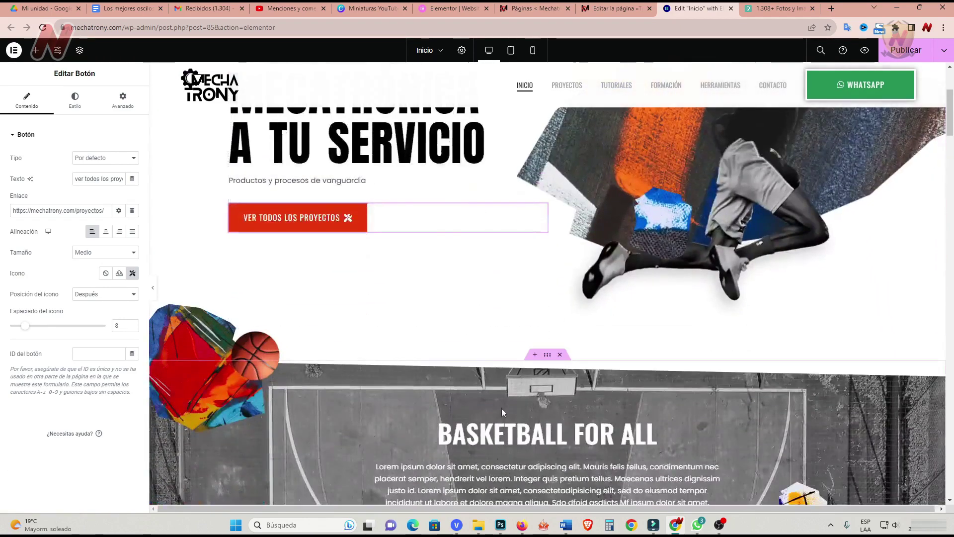
pyautogui.scroll(3, 502, 408)
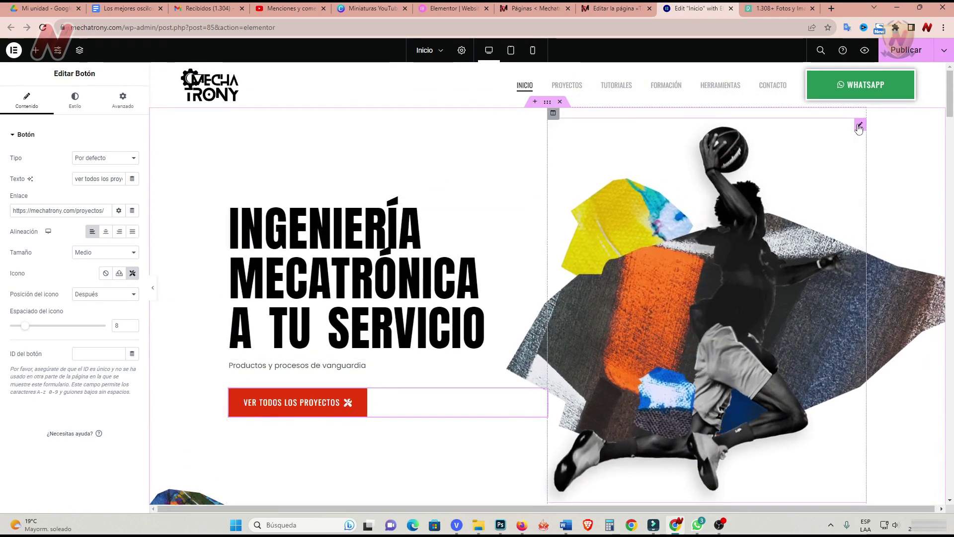
# Open the hero image's media library and bring up the InicioMechatrony folder in File Explorer.
pyautogui.click(860, 125)
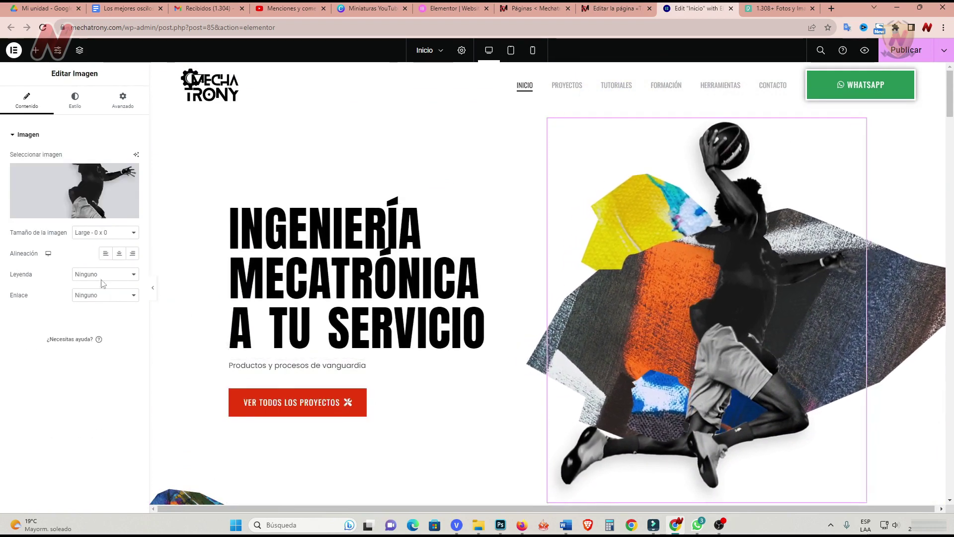
pyautogui.click(79, 219)
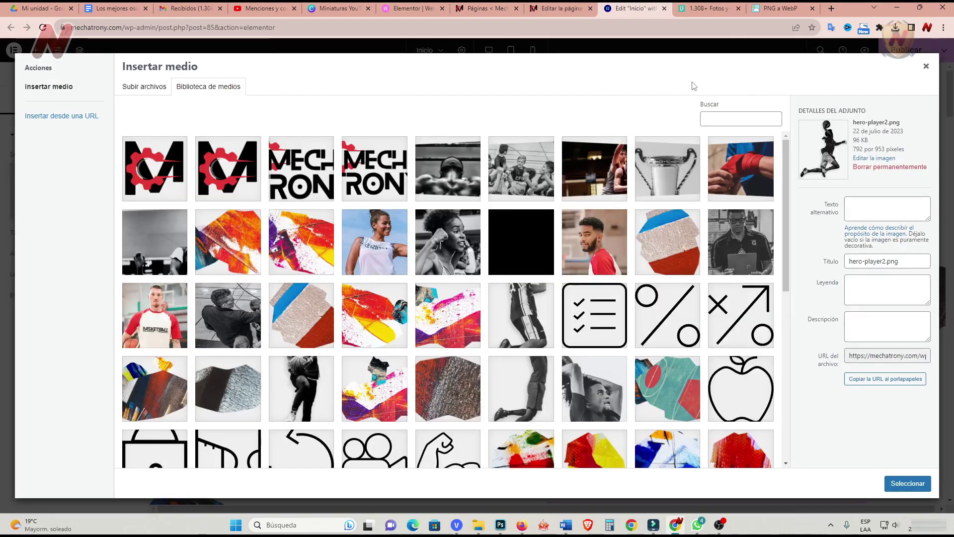
pyautogui.click(478, 525)
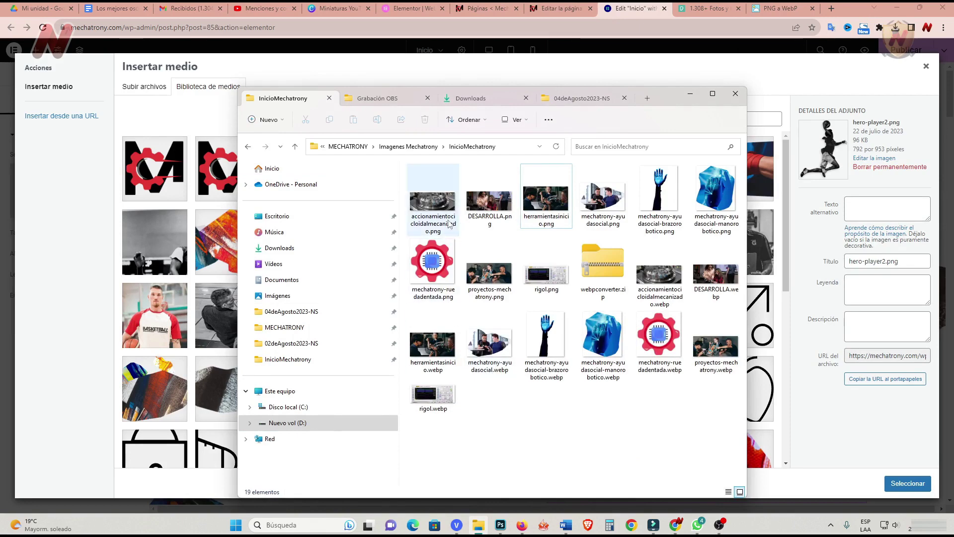
# Compare the PNG and WebP hero image file sizes, then return to the PNG-to-WebP converter.
pyautogui.moveTo(450, 225)
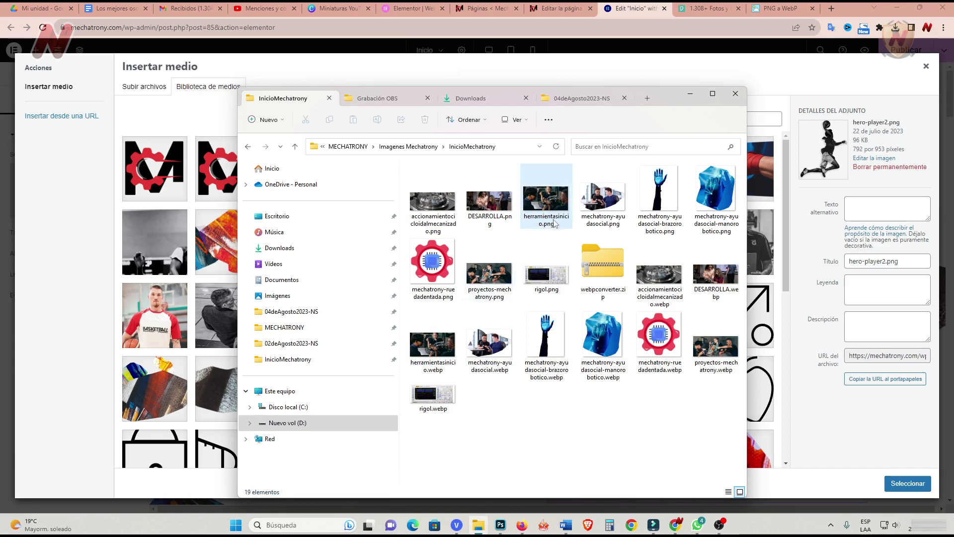
pyautogui.moveTo(555, 208)
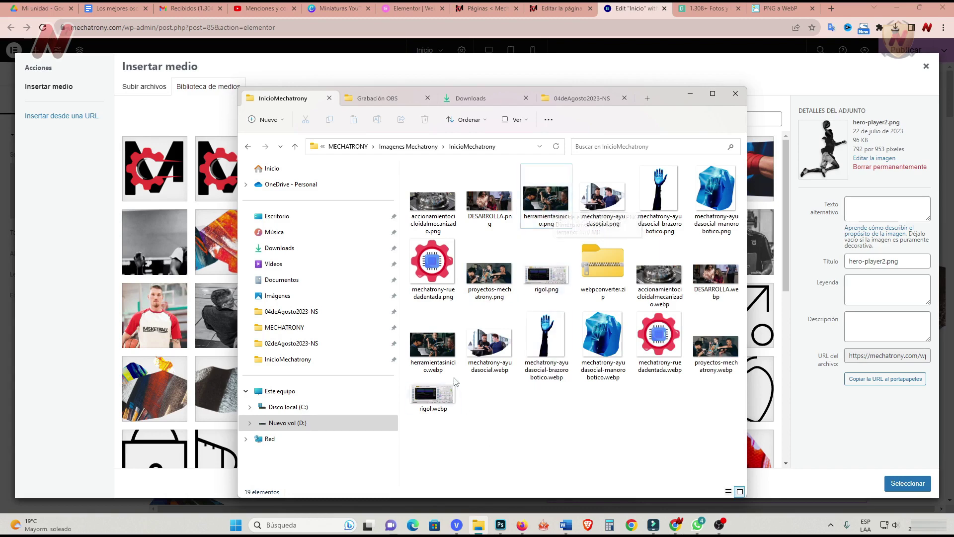
pyautogui.moveTo(444, 350)
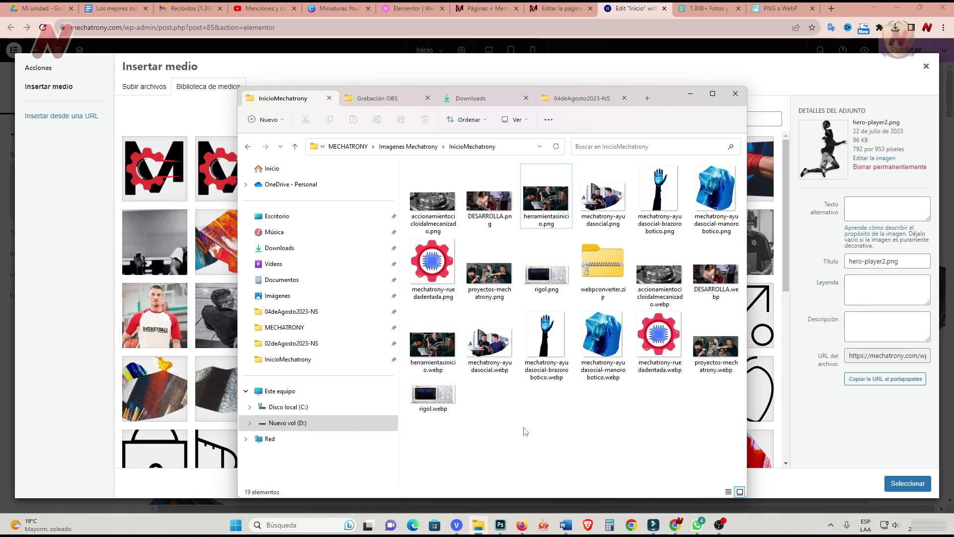
pyautogui.click(783, 11)
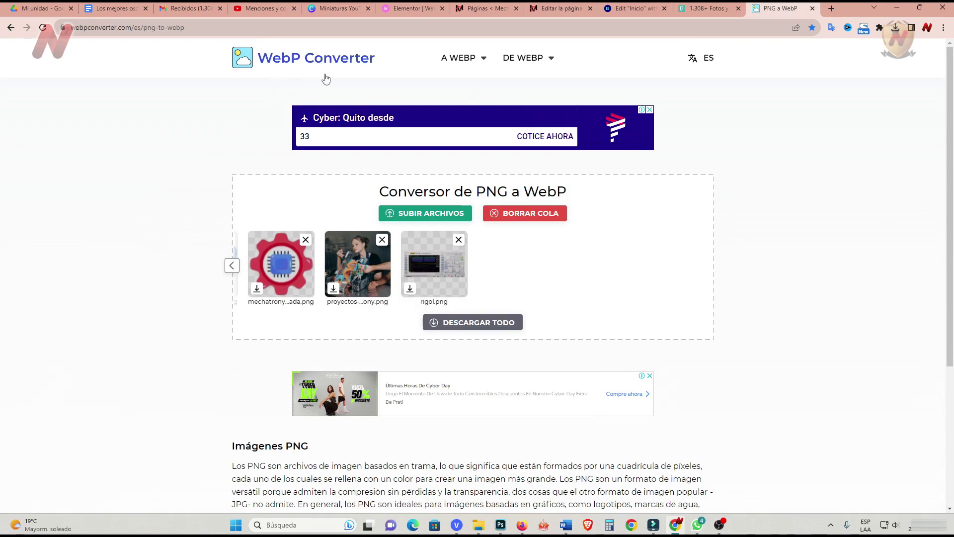
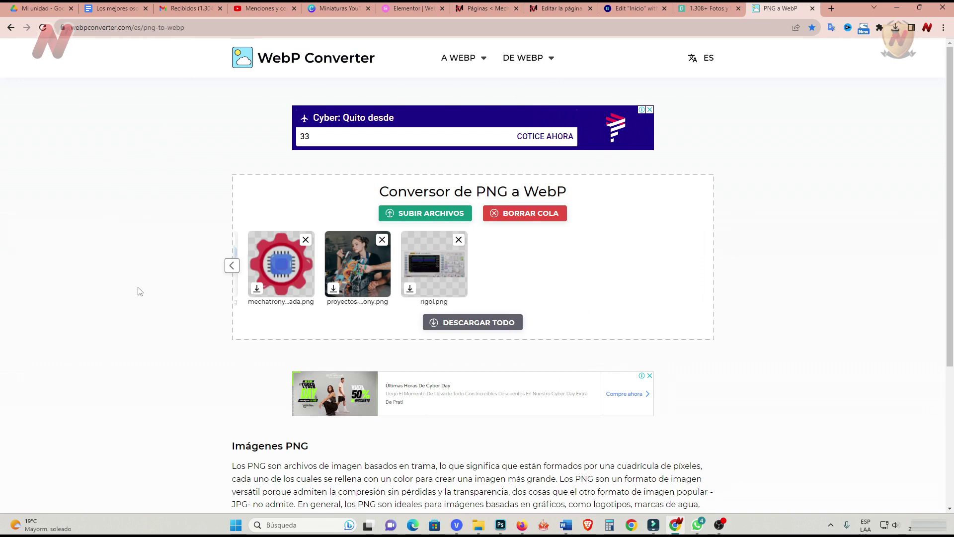
# Upload the robotic-arm PNG with the text 'Ayuda social-mechatrony' and insert it into the hero.
pyautogui.click(635, 8)
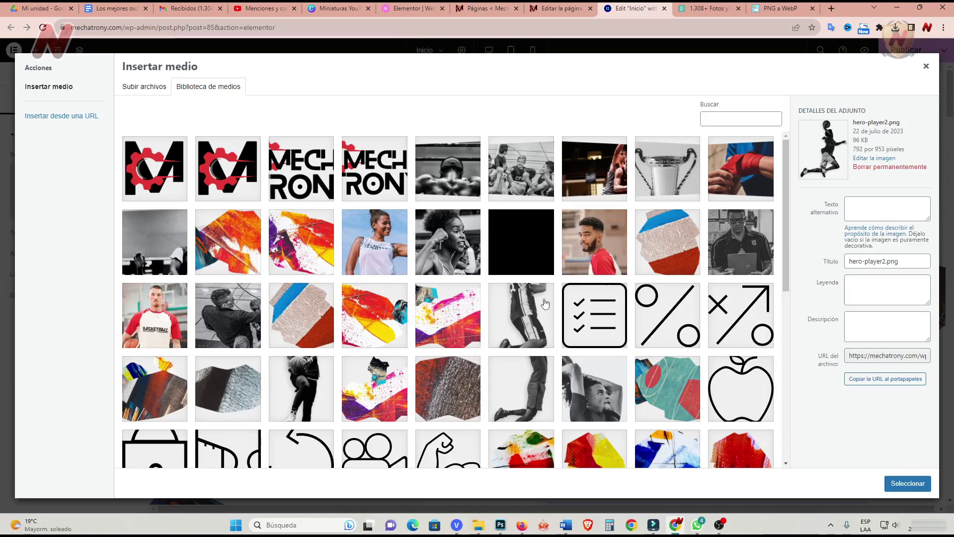
pyautogui.click(478, 524)
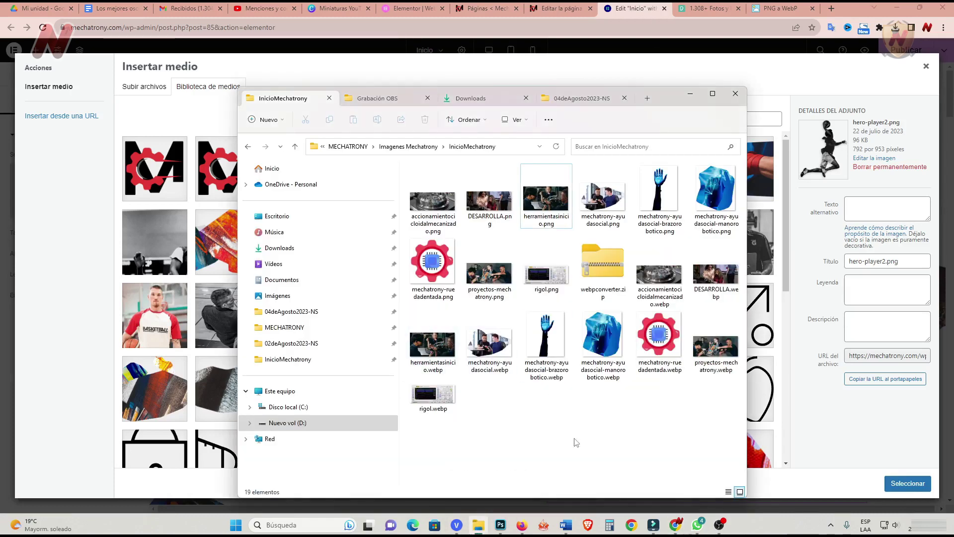
pyautogui.click(661, 191)
pyautogui.moveTo(661, 191); pyautogui.dragTo(168, 213)
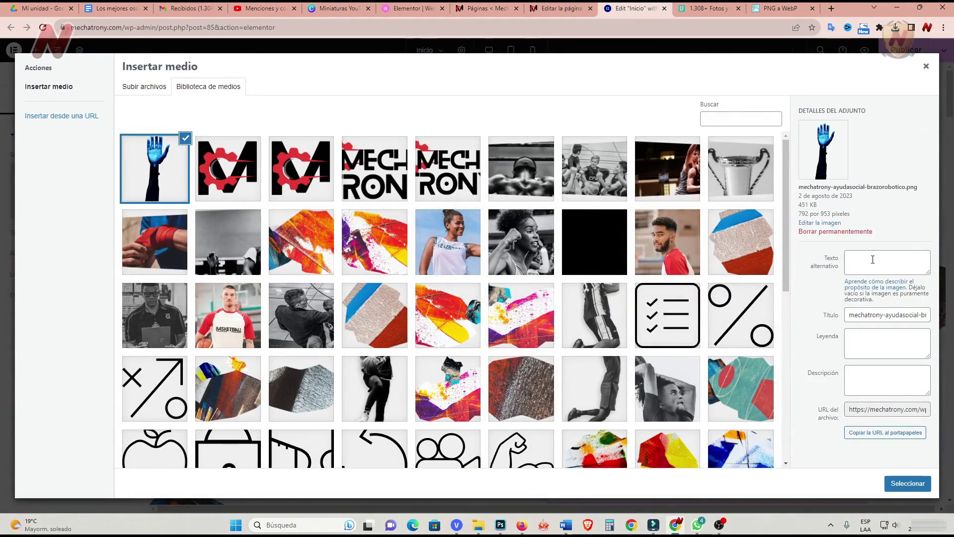
pyautogui.click(872, 259)
pyautogui.write('Ayuda social-mechatrony')
pyautogui.press('Tab')
pyautogui.write('Ayuda social-mechatrony')
pyautogui.press('Tab')
pyautogui.write('Ayuda social-mechatrony')
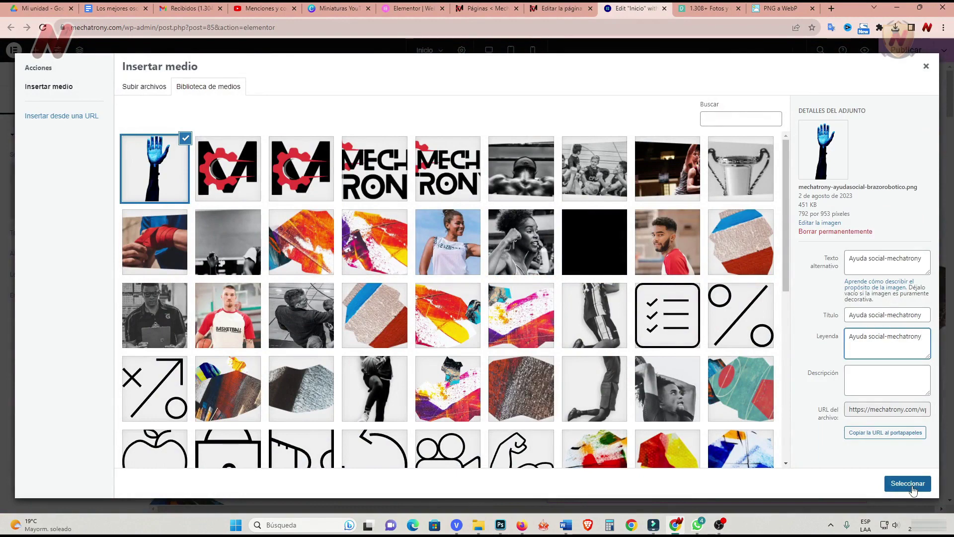
pyautogui.click(908, 484)
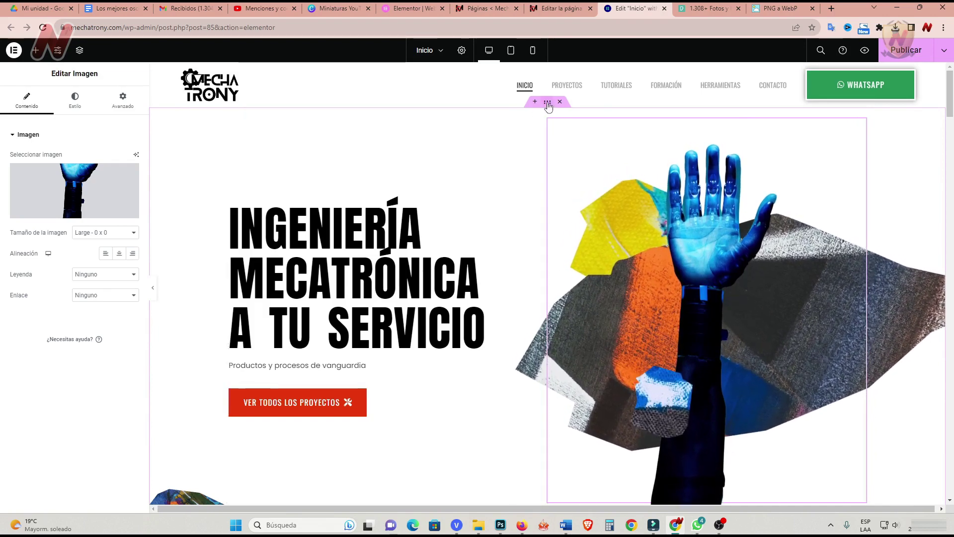
# Upload mechatrony-ayudasocial.png and set it as the hero section's background image.
pyautogui.click(152, 243)
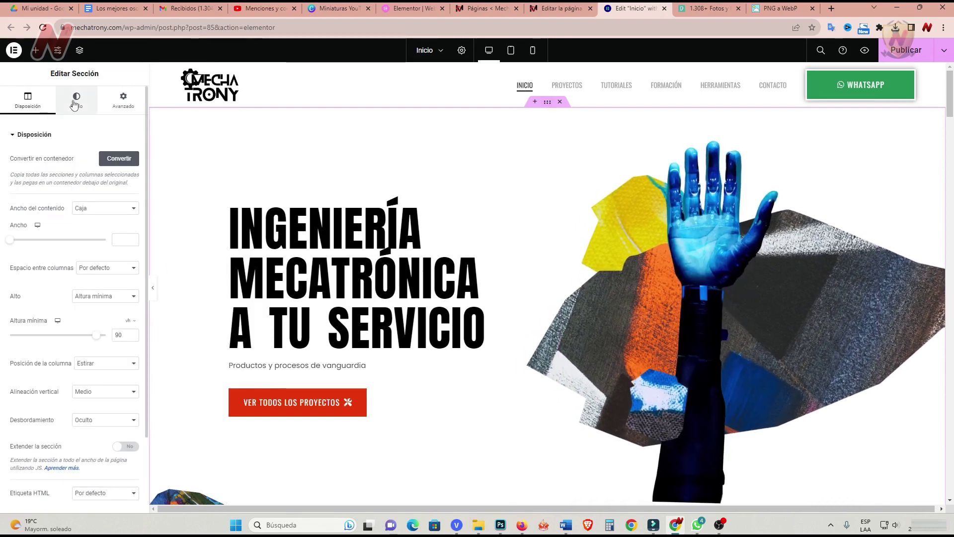
pyautogui.click(77, 99)
pyautogui.click(85, 275)
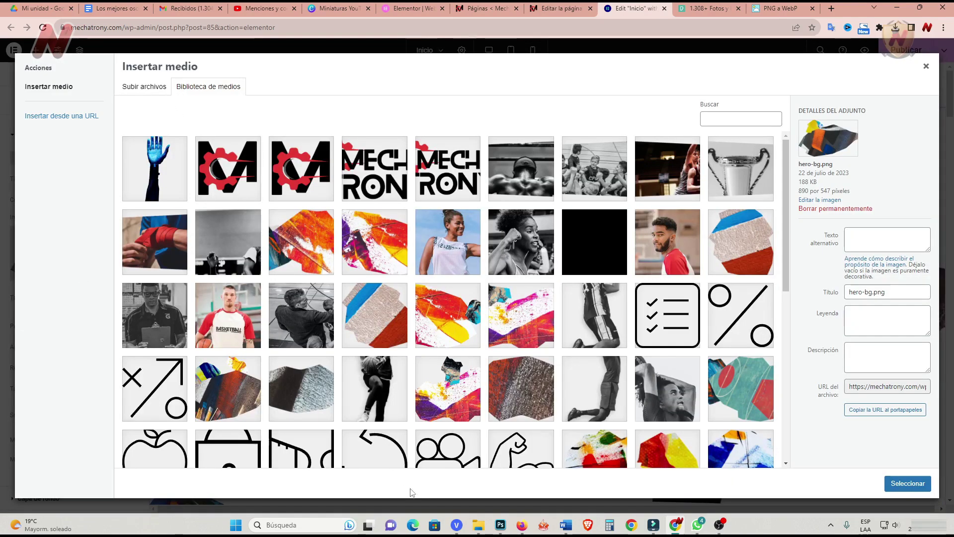
pyautogui.click(477, 528)
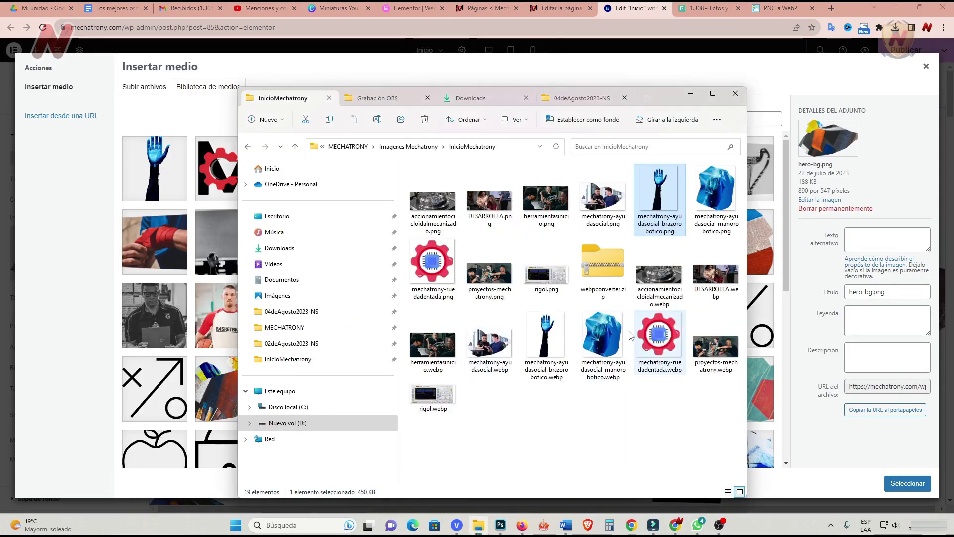
pyautogui.click(595, 204)
pyautogui.moveTo(596, 204); pyautogui.dragTo(163, 248)
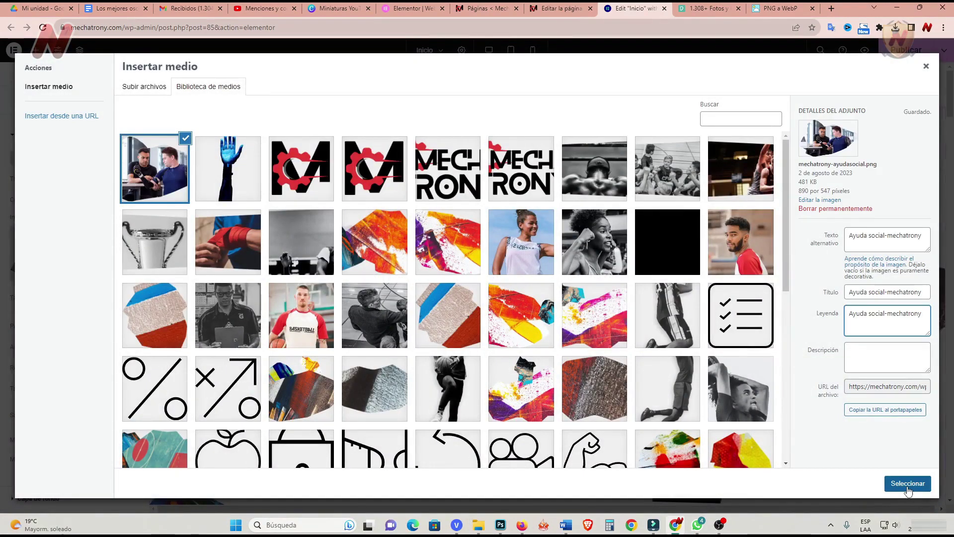
pyautogui.click(907, 483)
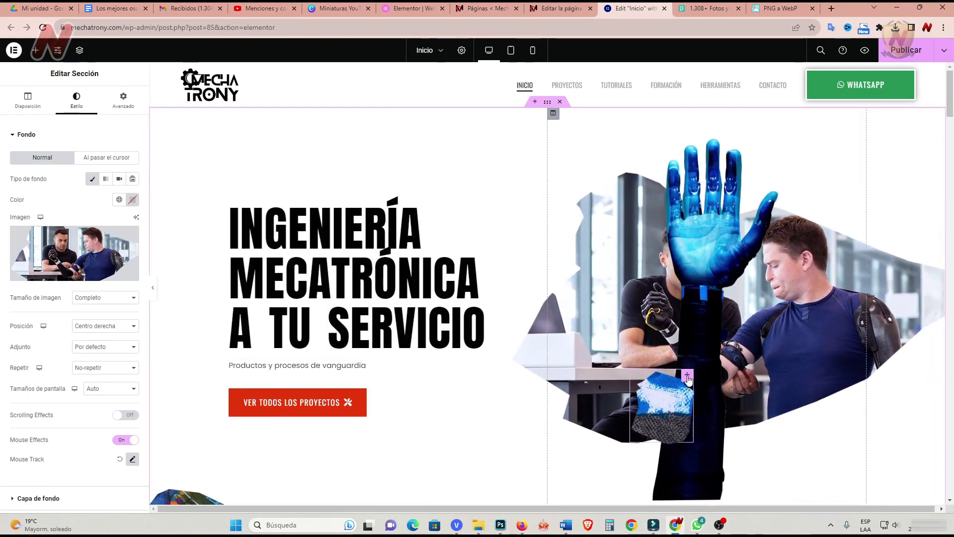
pyautogui.click(663, 403)
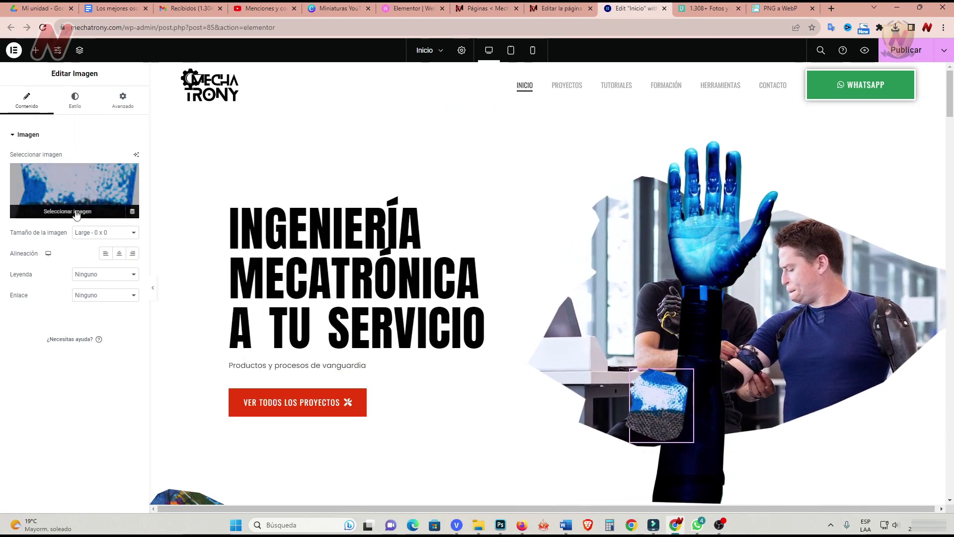
# Swap the small patterned image for the blue hand graphic from the media library.
pyautogui.click(78, 212)
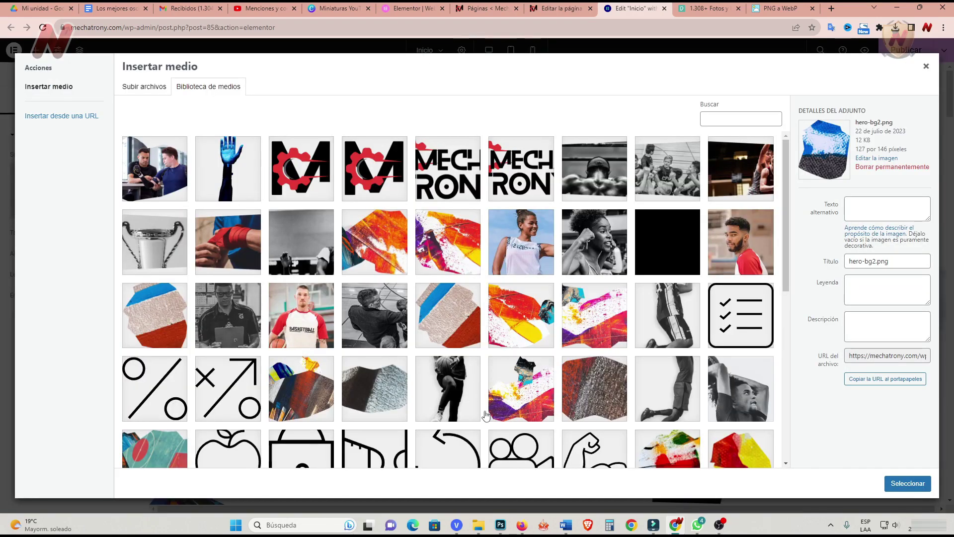
pyautogui.click(908, 484)
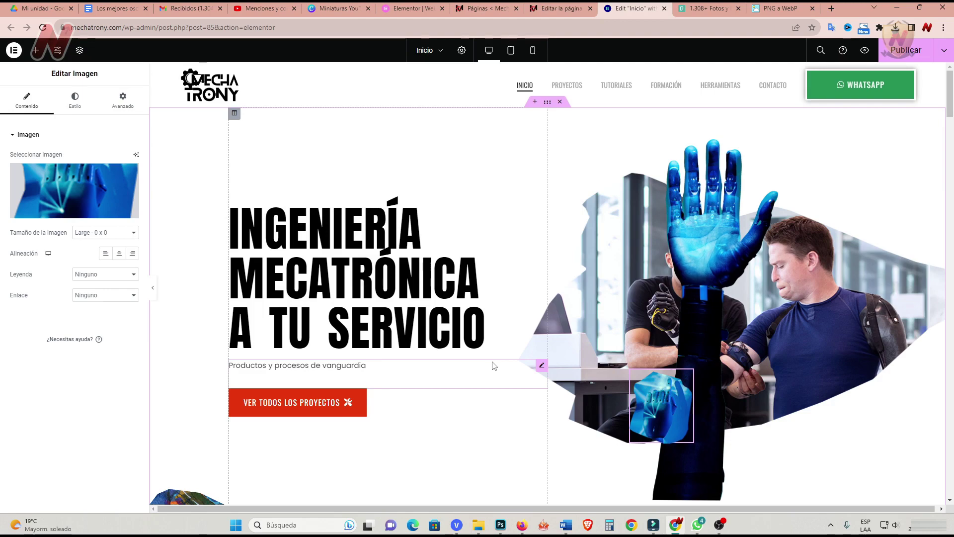
# Rename the Basketball for all heading to PROYECTOS and paste in the Spanish mechatronics paragraph.
pyautogui.scroll(-7, 494, 366)
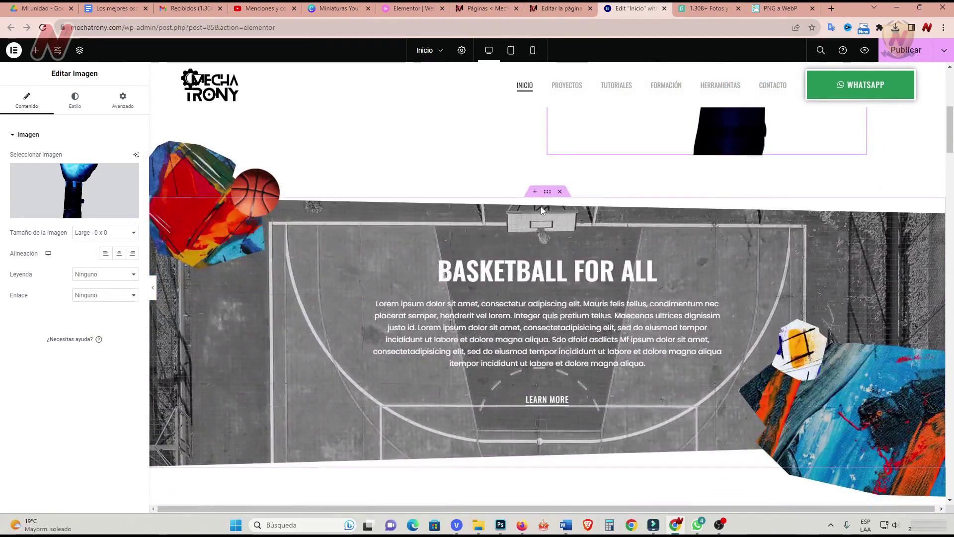
pyautogui.click(541, 207)
pyautogui.click(557, 243)
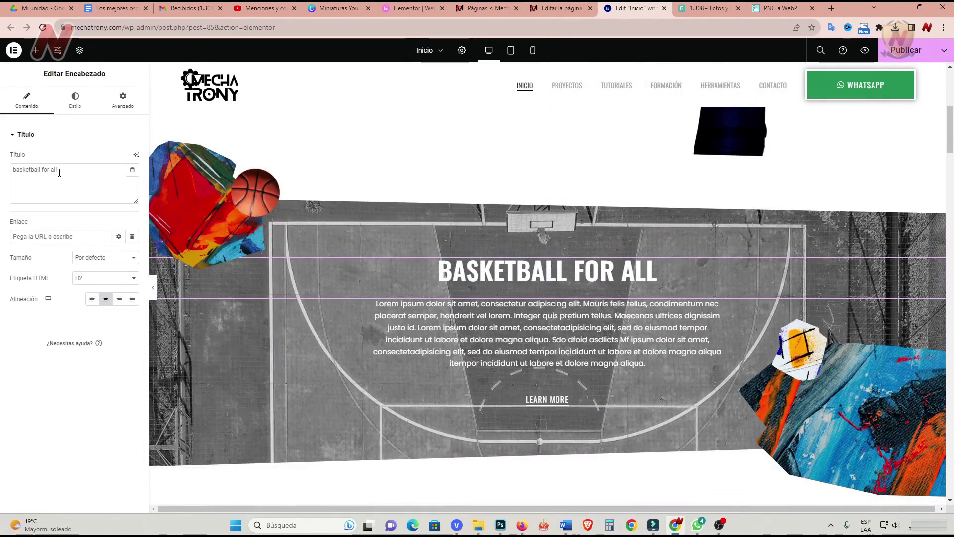
pyautogui.moveTo(58, 172); pyautogui.dragTo(1, 179)
pyautogui.write('PROYECTOS')
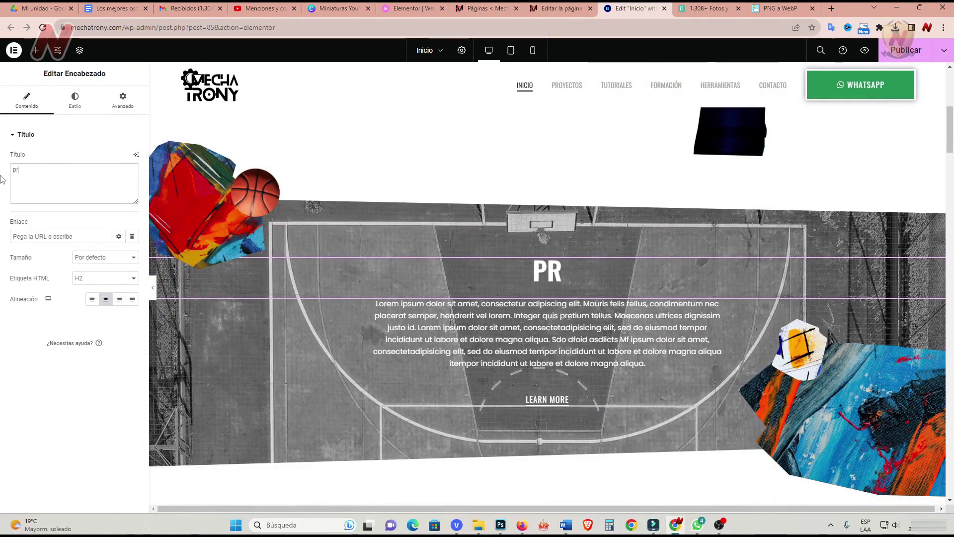
pyautogui.click(310, 336)
pyautogui.moveTo(17, 217); pyautogui.dragTo(130, 345)
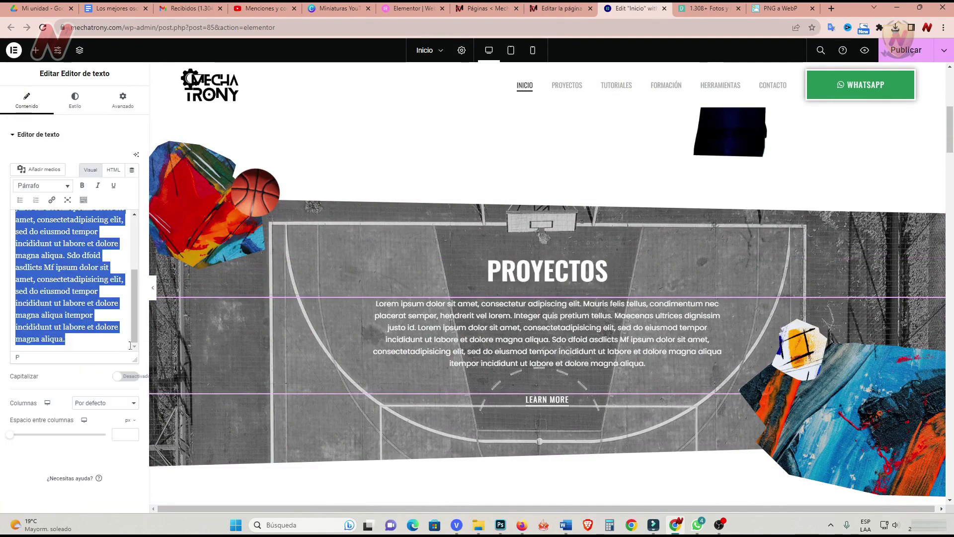
pyautogui.write('La mecatrónica es una rama de la ingeniería que se enfoca en diseñar, fabricar y mantener productos que tienen componentes tanto mecánicos como electrónicos. El término fue acuñado en 1969 por el ingeniero Tetsuro Mori para describir la sinergia que existe entre los sistemas de control eléctrico y las máquinas mecánicas que regulan. Desde entonces, el significado del término se ha ampliado para incluir la integración de muchas otras disciplinas, como la ingeniería informática, la ingeniería de sistemas y la programación.')
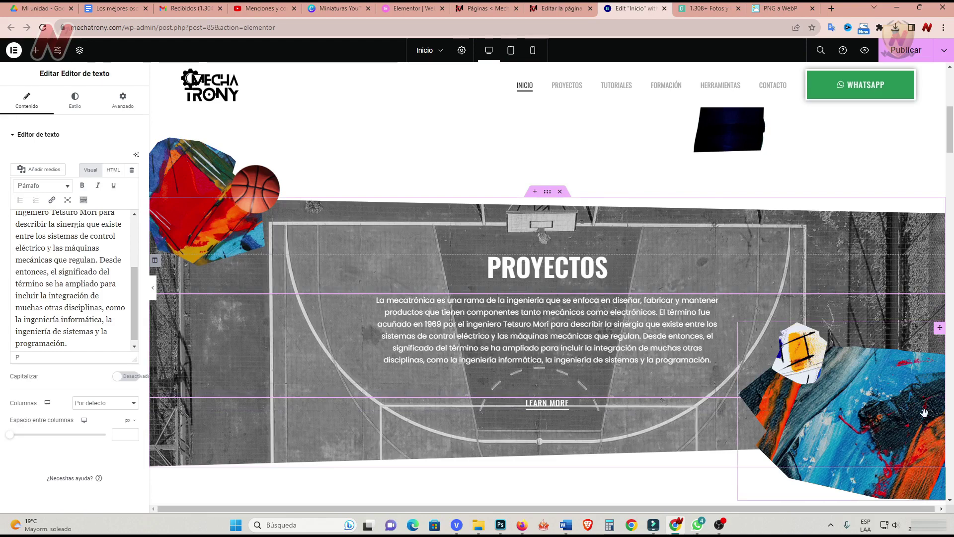
pyautogui.click(611, 404)
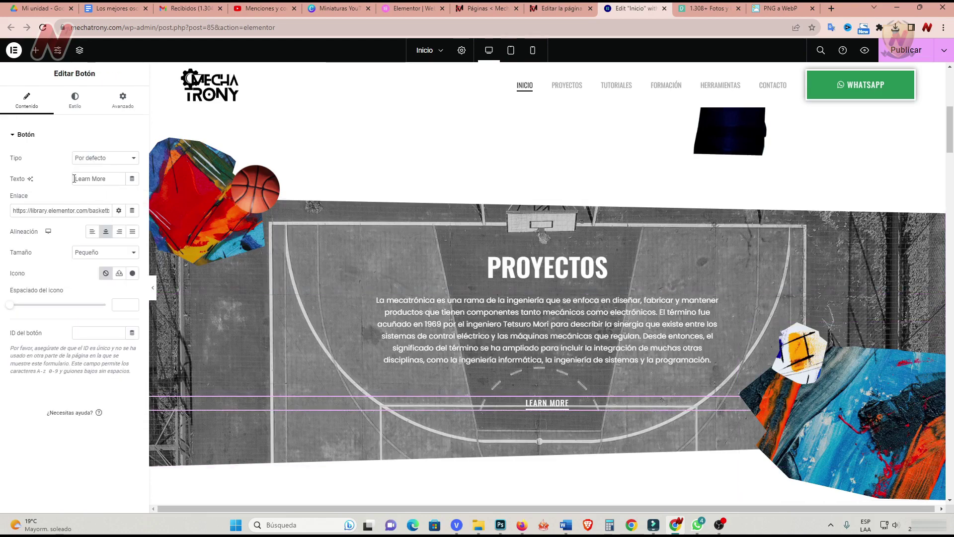
pyautogui.moveTo(74, 178); pyautogui.dragTo(109, 179)
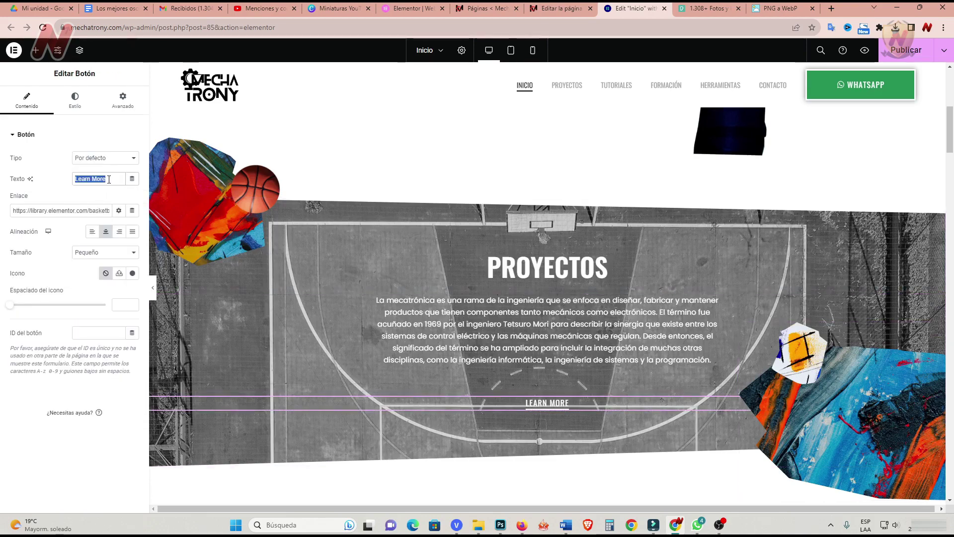
pyautogui.write('conocer más')
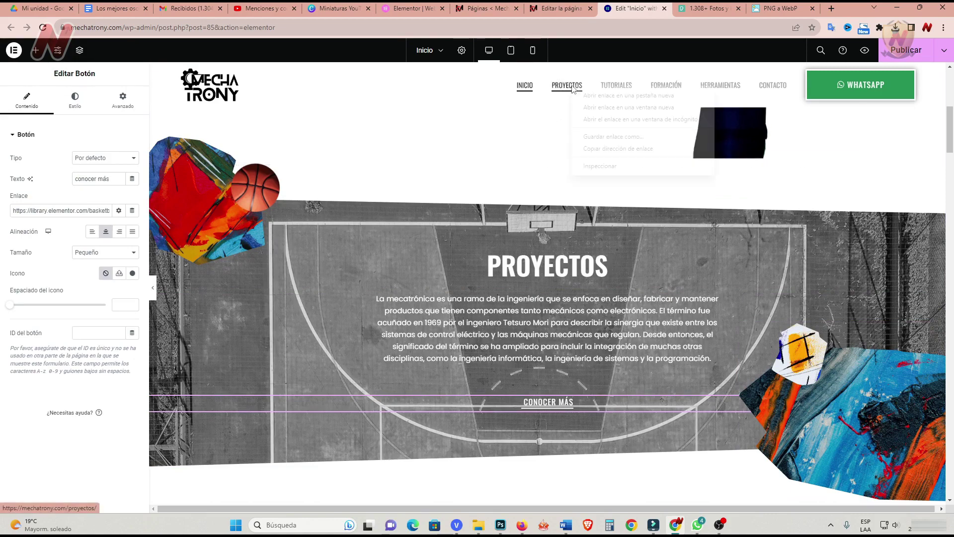
pyautogui.click(75, 210)
pyautogui.hotkey('ctrl', 'a')
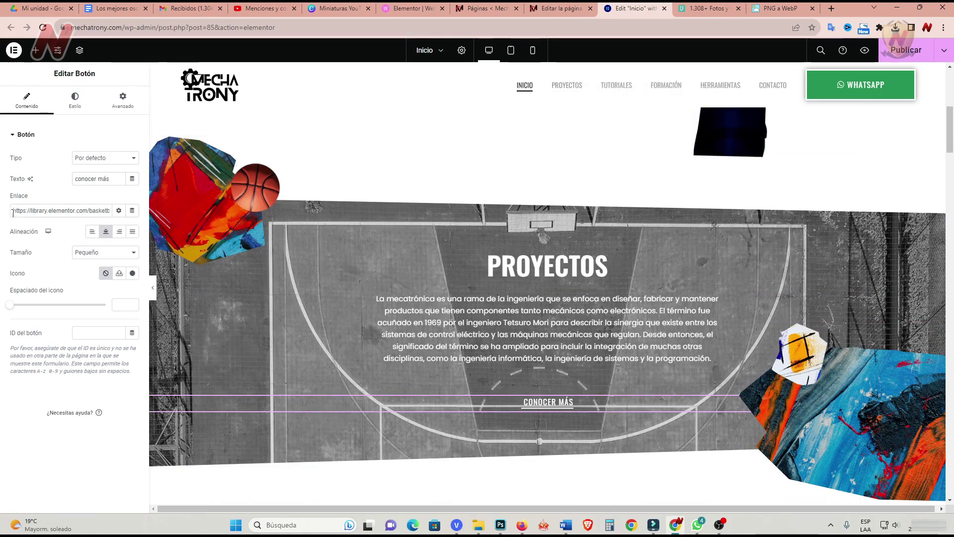
pyautogui.write('https://mechatrony.com/proyectos/')
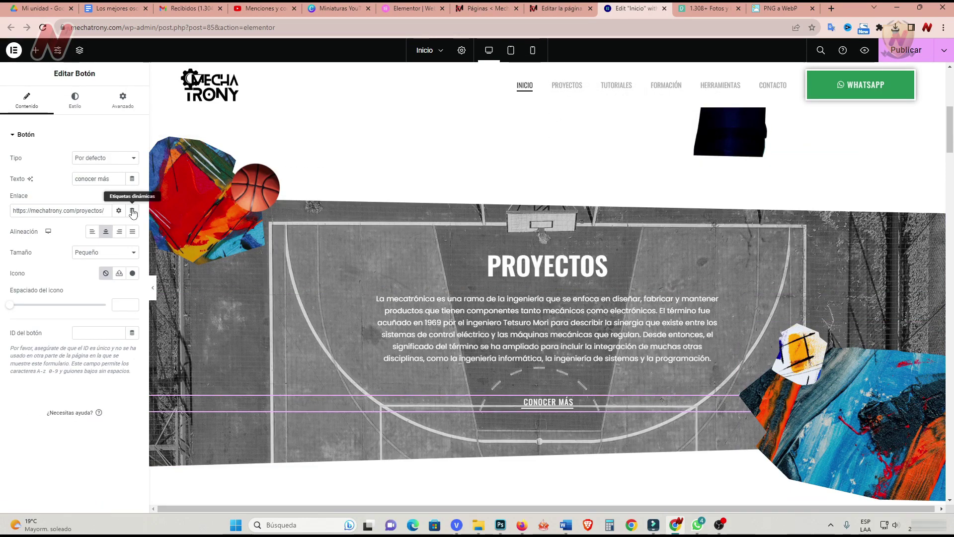
pyautogui.click(119, 211)
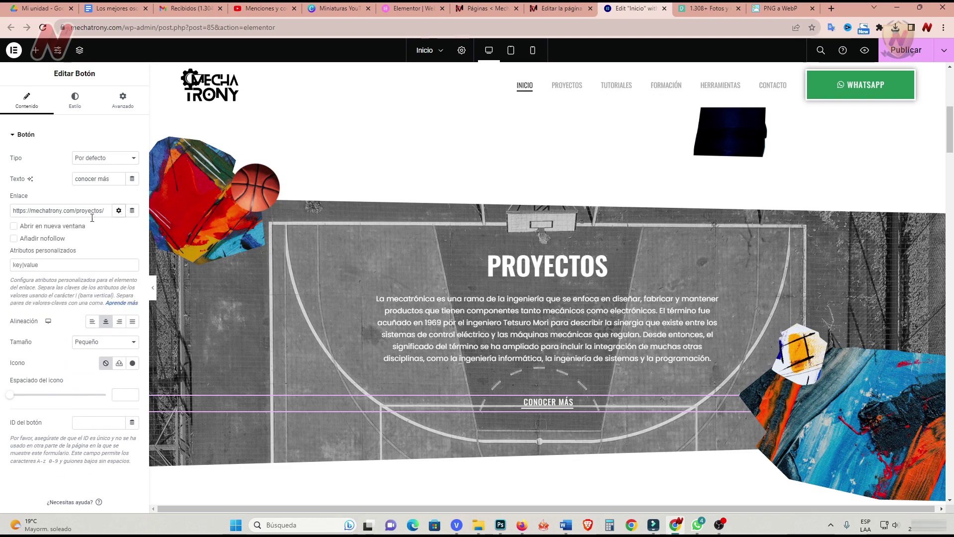
pyautogui.click(118, 210)
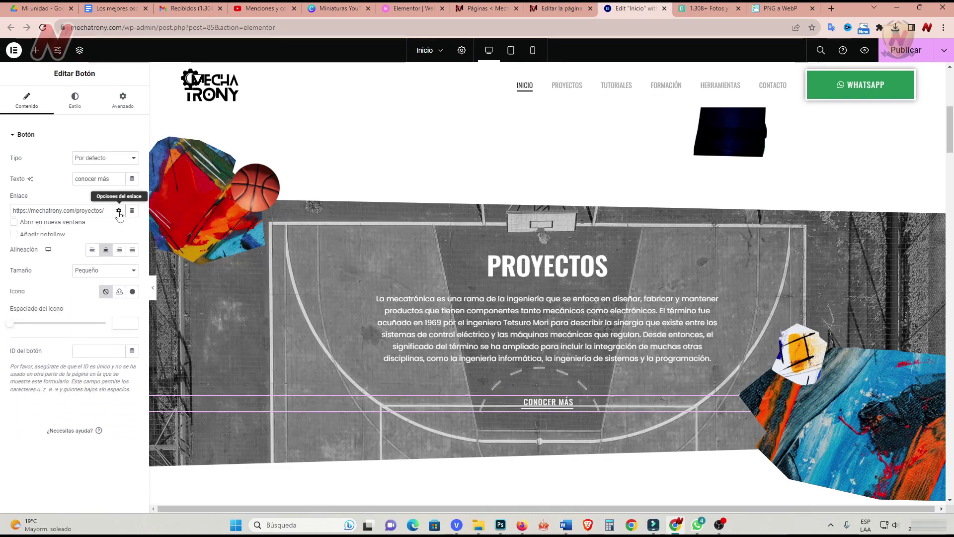
# Link the VER TODOS LOS PROYECTOS button to the #proyectos anchor.
pyautogui.scroll(5, 451, 384)
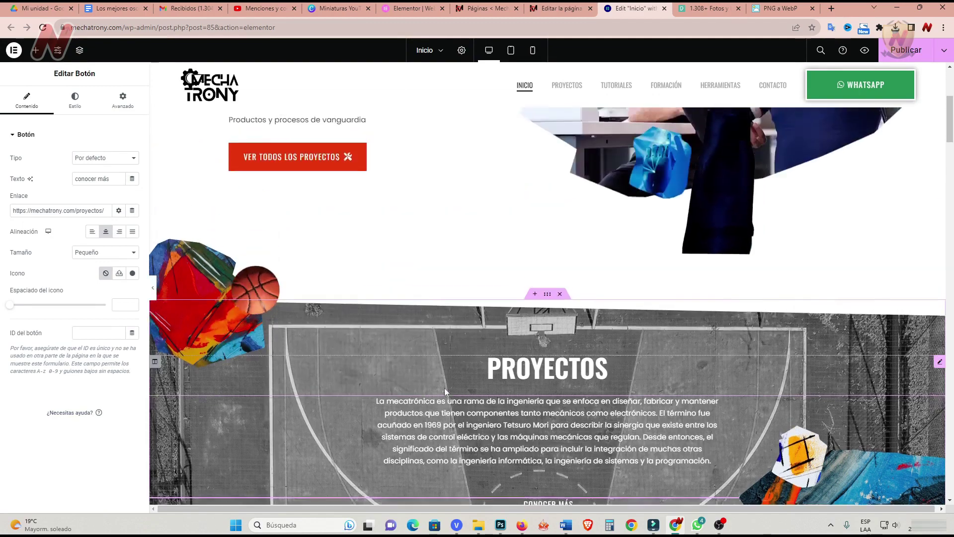
pyautogui.click(312, 318)
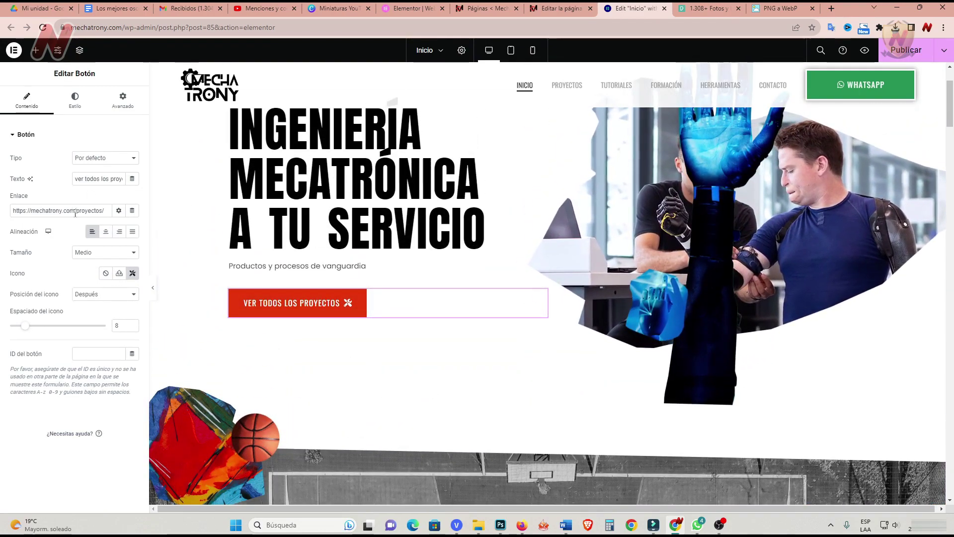
pyautogui.moveTo(104, 210); pyautogui.dragTo(5, 214)
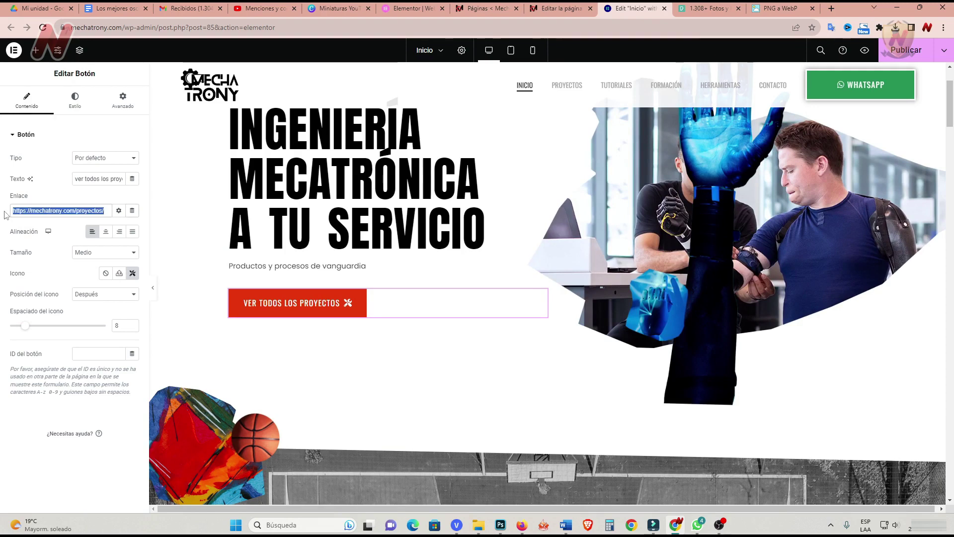
pyautogui.write('#proyectos')
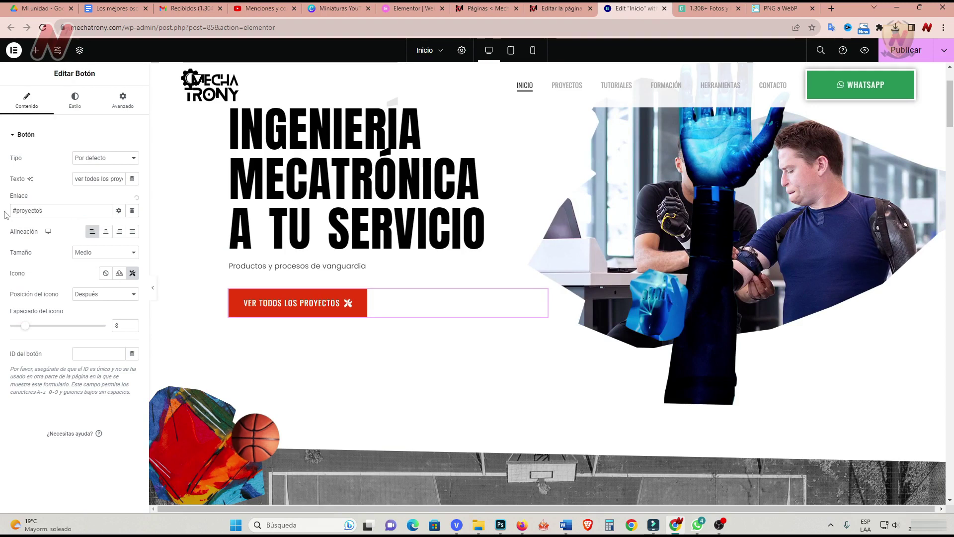
pyautogui.click(13, 450)
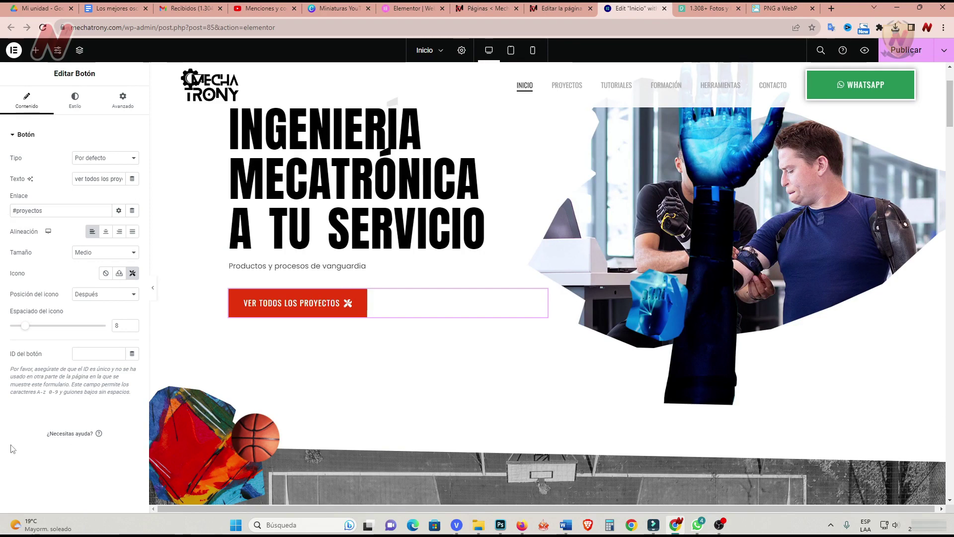
# Preview the page and confirm the button jumps to the PROYECTOS section.
pyautogui.click(153, 288)
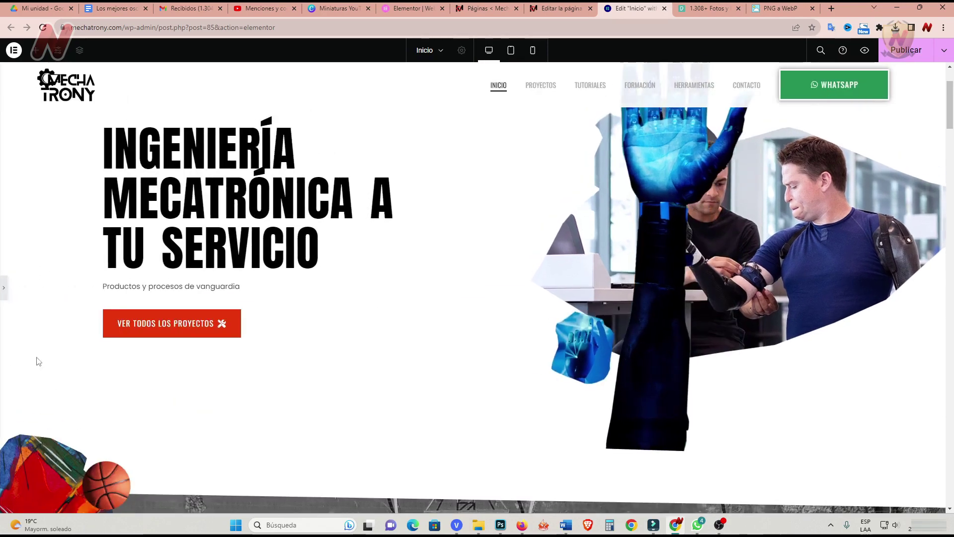
pyautogui.click(218, 329)
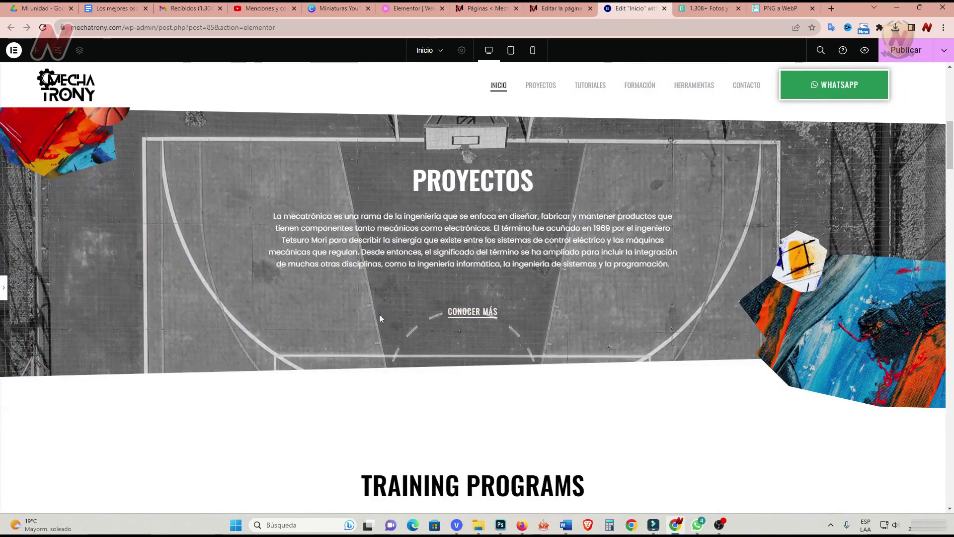
pyautogui.click(5, 285)
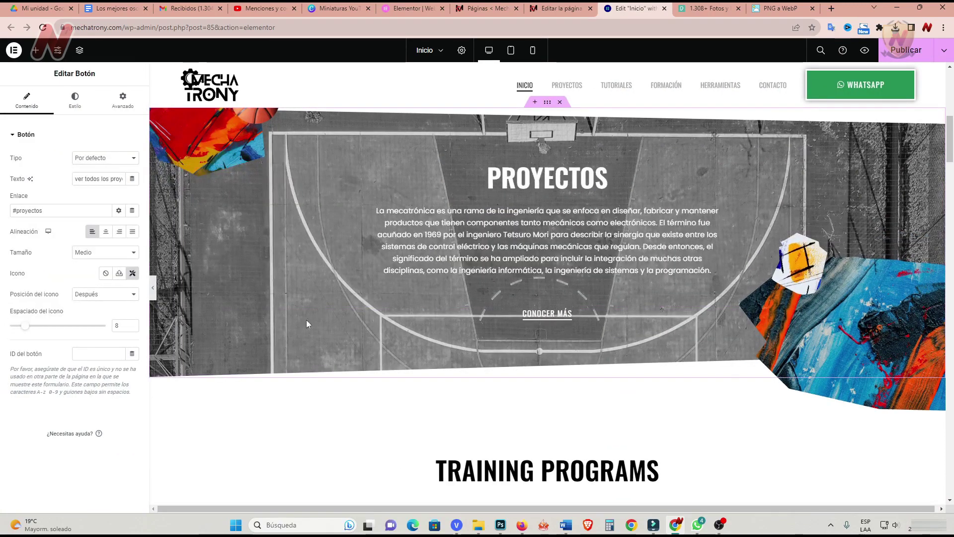
pyautogui.scroll(2, 307, 320)
pyautogui.click(347, 277)
# Set the workshop photo proyectos-mechatrony.webp as the PROYECTOS section background.
pyautogui.click(76, 99)
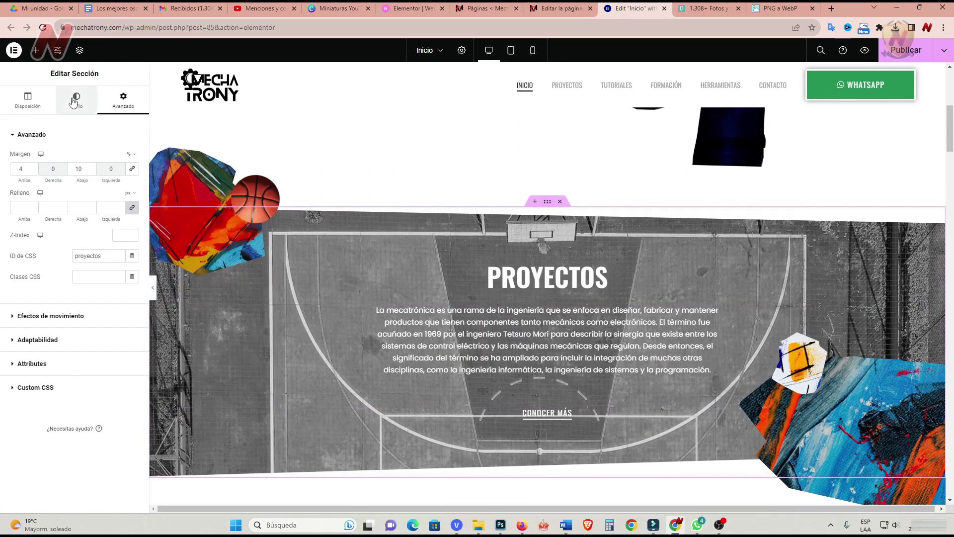
pyautogui.click(79, 275)
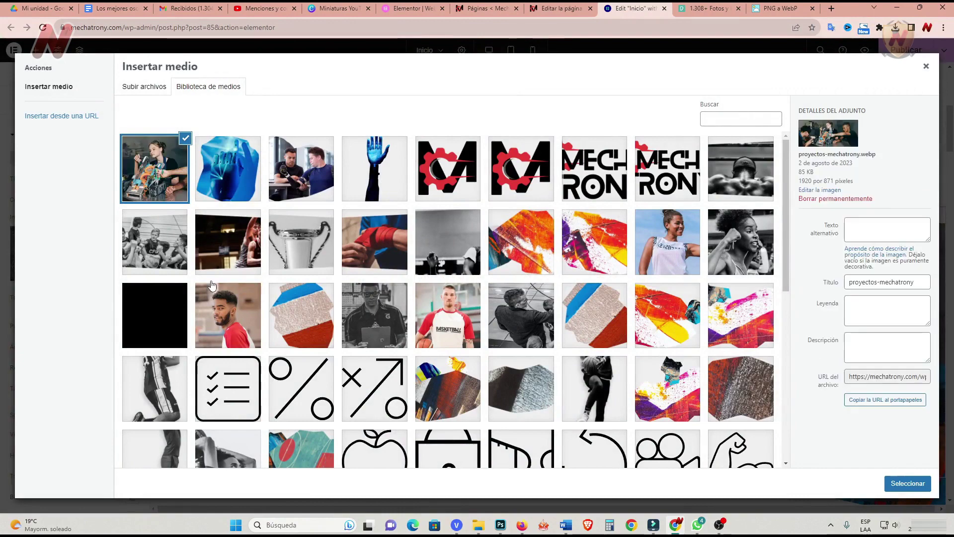
pyautogui.click(908, 483)
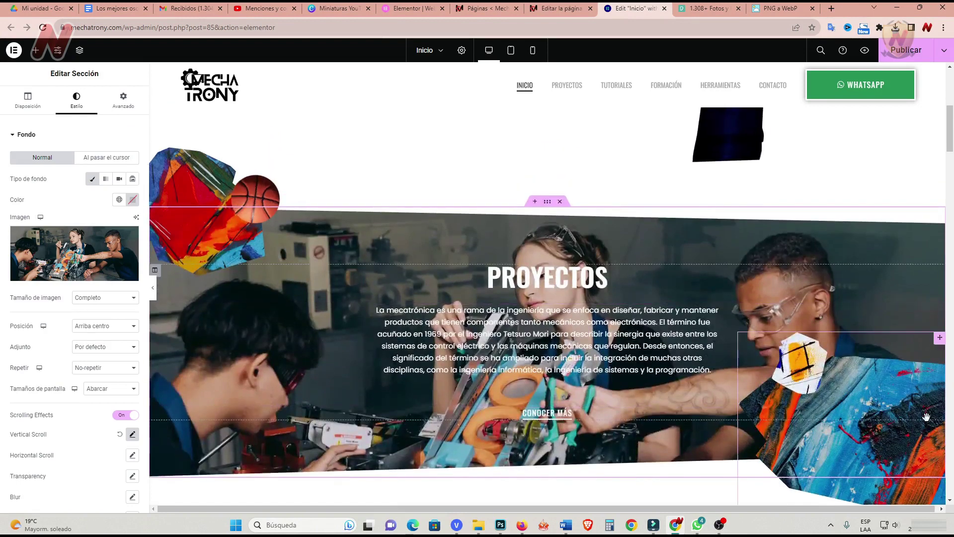
# Delete the right-hand paint-splash image from the section.
pyautogui.click(845, 427)
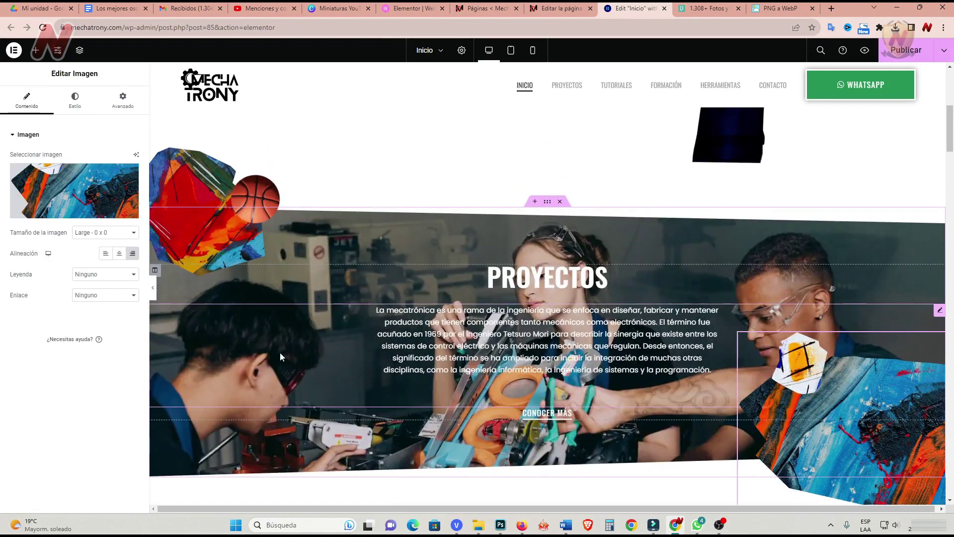
pyautogui.moveTo(127, 204)
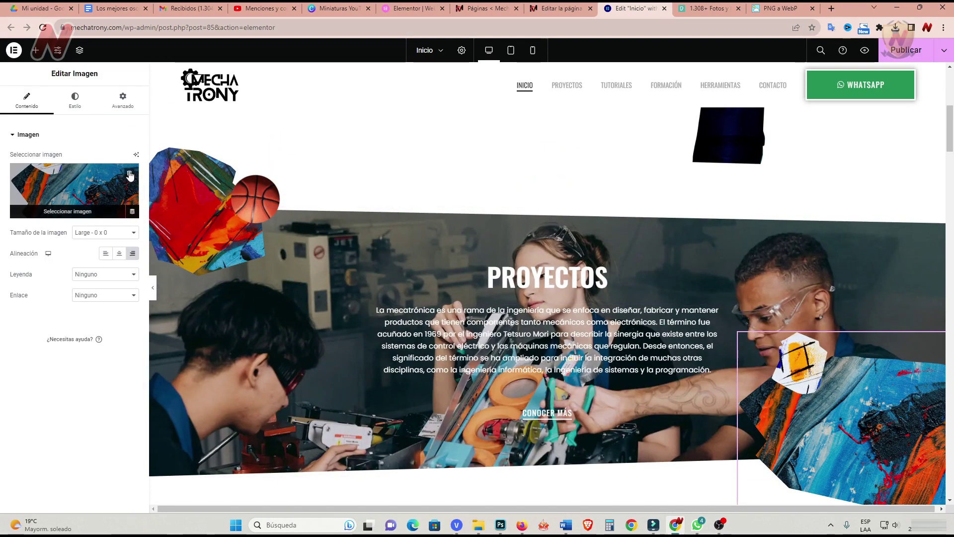
pyautogui.click(129, 175)
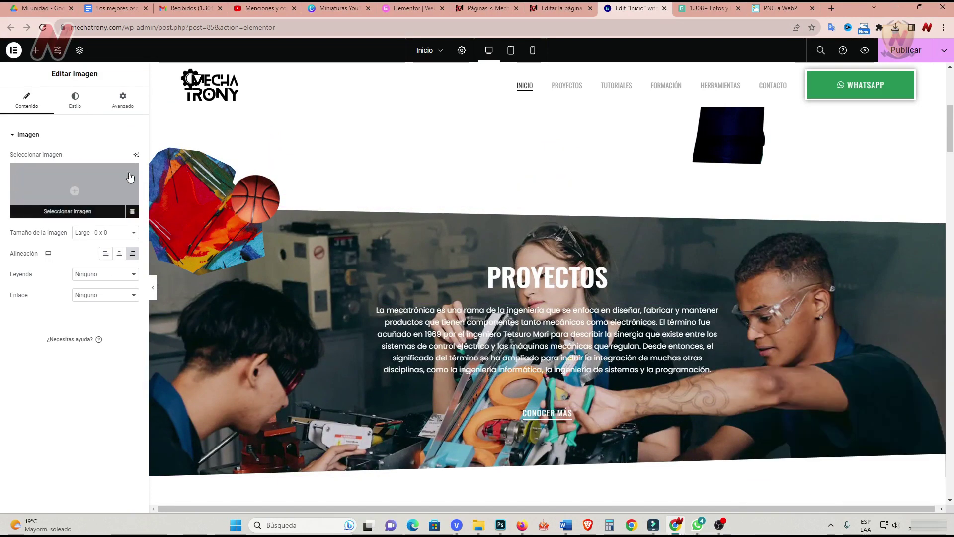
# Delete the left-hand paint-splash image.
pyautogui.click(260, 162)
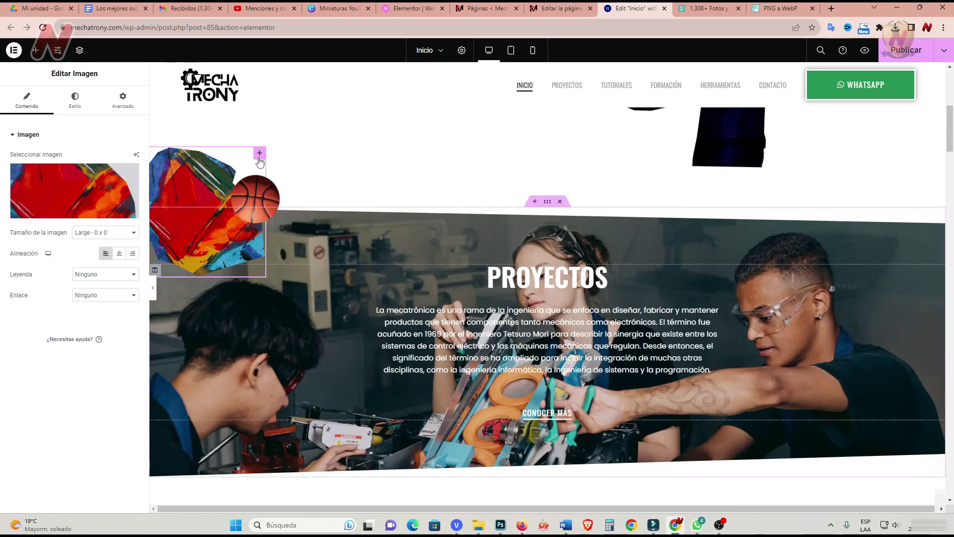
pyautogui.click(130, 178)
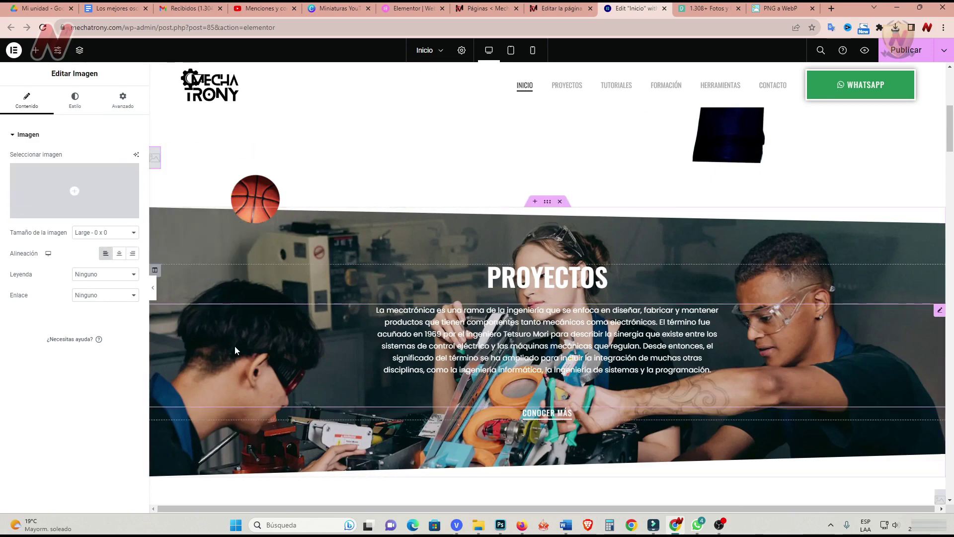
pyautogui.scroll(7, 234, 346)
pyautogui.scroll(-6, 237, 346)
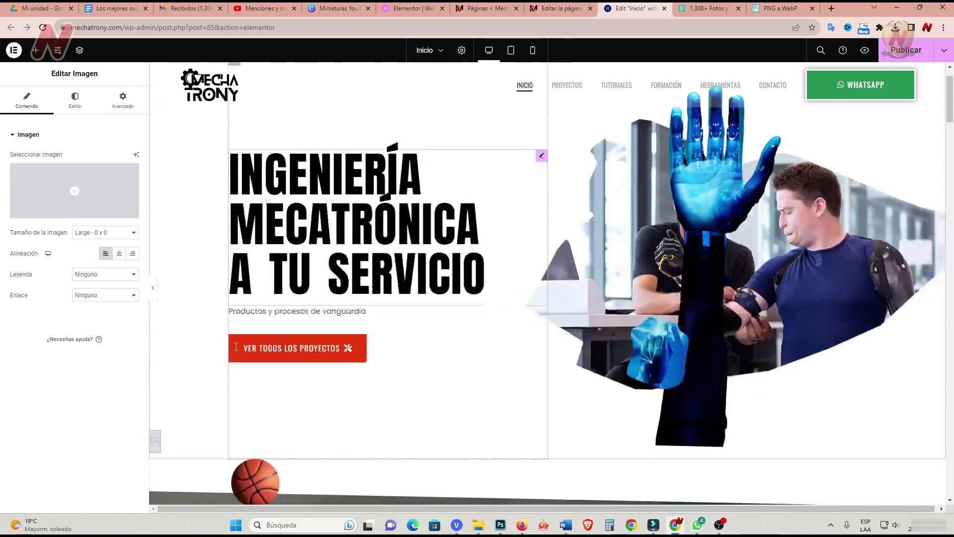
pyautogui.scroll(-2, 234, 346)
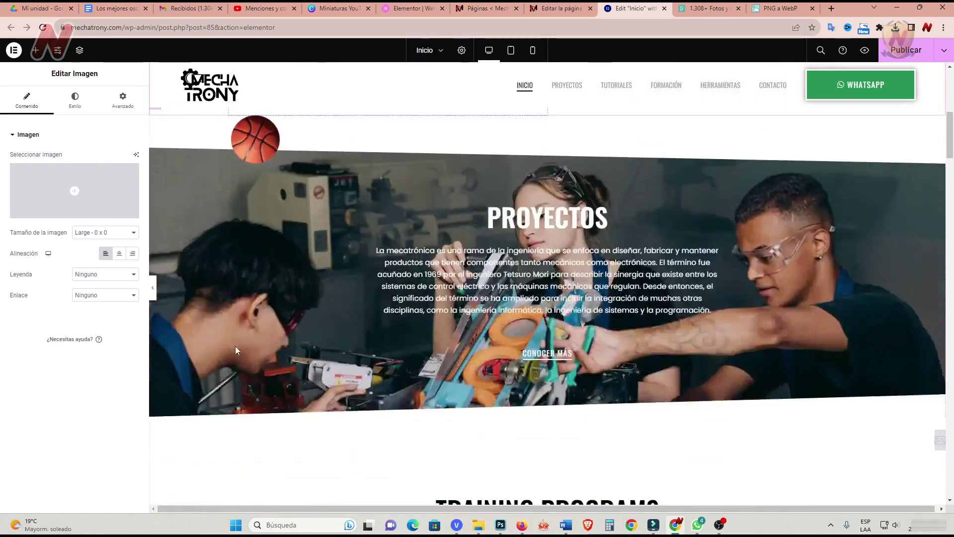
pyautogui.scroll(2, 234, 346)
# Replace the basketball decoration with the red gear image mechatrony-ruedadentada.webp.
pyautogui.click(273, 227)
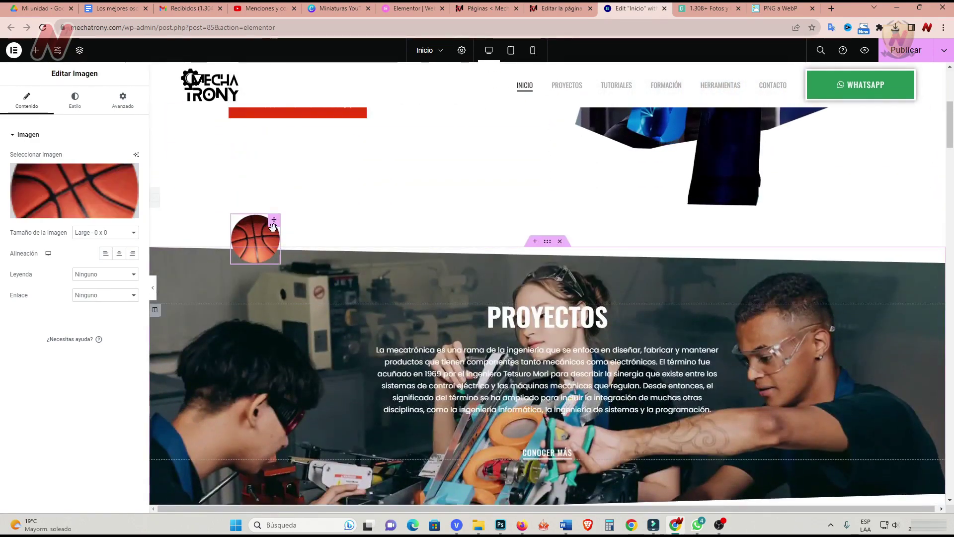
pyautogui.click(74, 207)
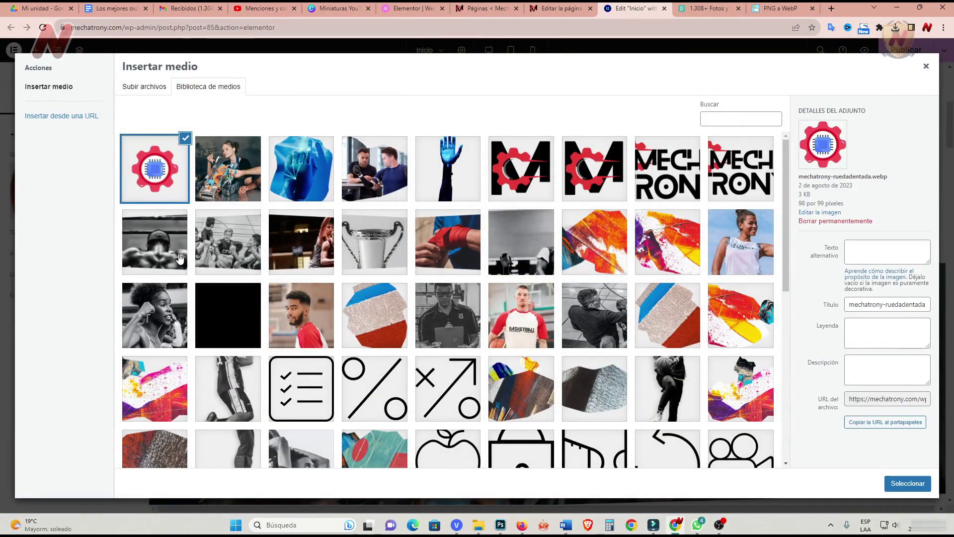
pyautogui.click(783, 10)
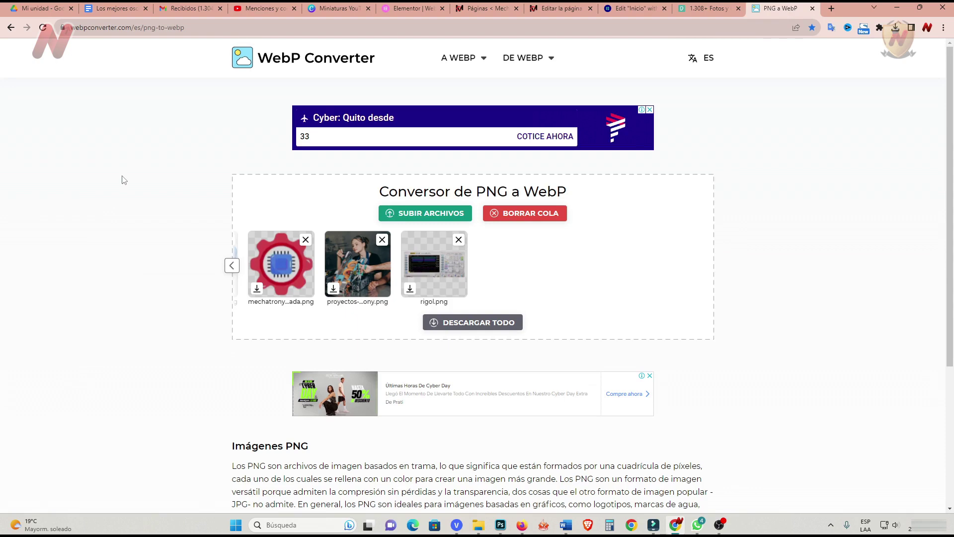
pyautogui.click(562, 8)
pyautogui.click(628, 8)
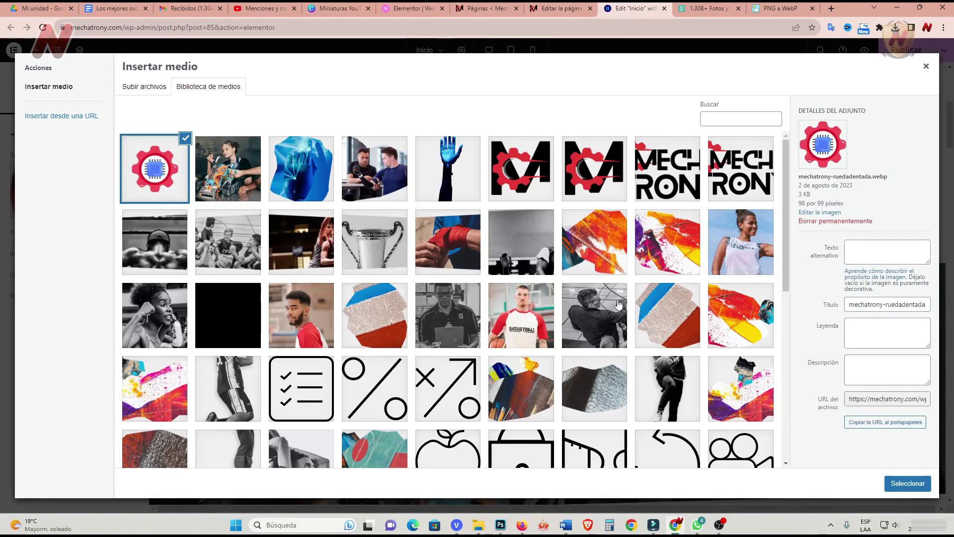
pyautogui.press('Return')
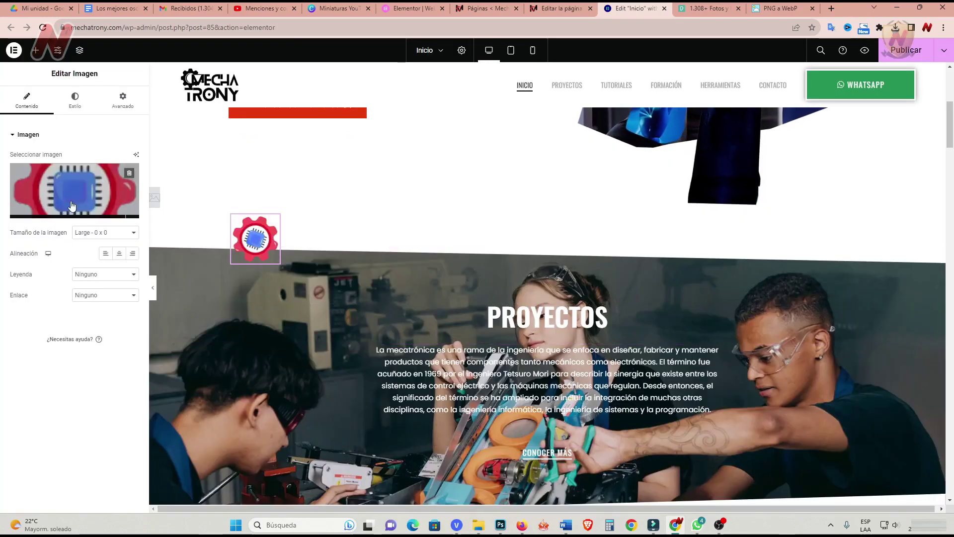
pyautogui.scroll(-3, 300, 311)
pyautogui.scroll(2, 301, 311)
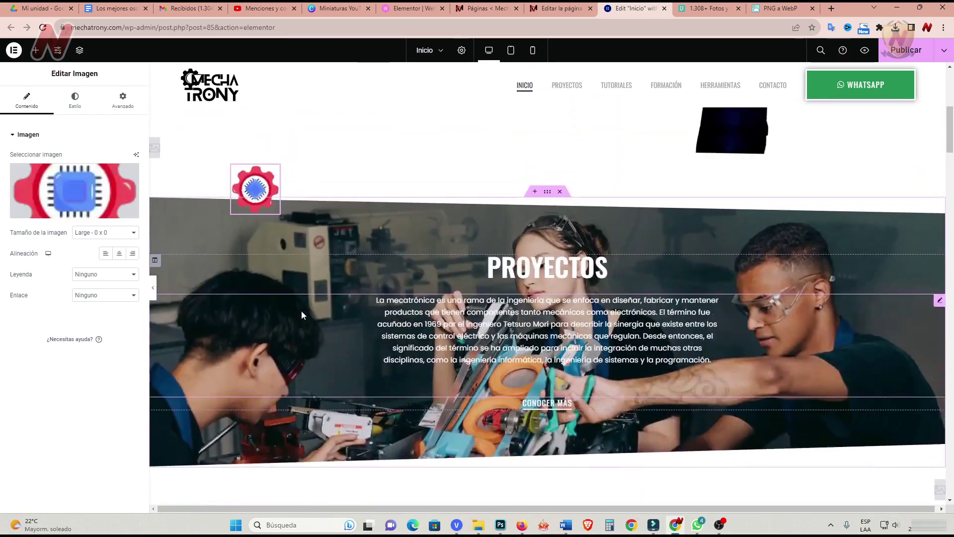
pyautogui.scroll(3, 301, 311)
pyautogui.scroll(-4, 301, 312)
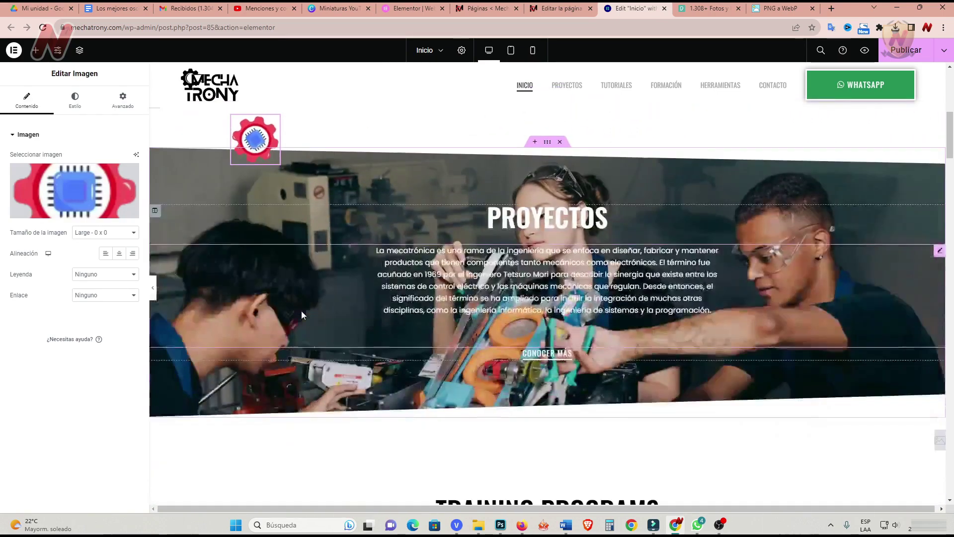
pyautogui.scroll(-1, 301, 311)
pyautogui.scroll(7, 301, 311)
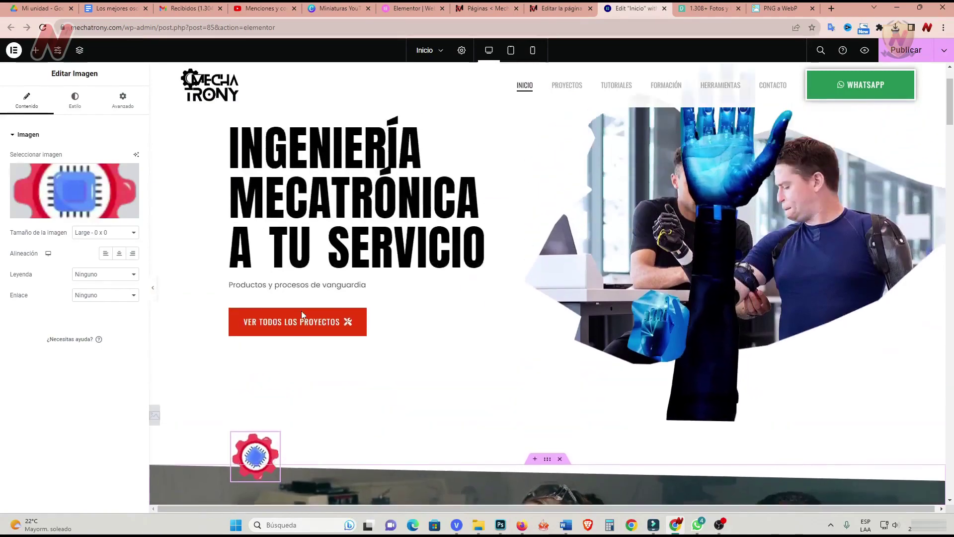
pyautogui.scroll(-6, 301, 311)
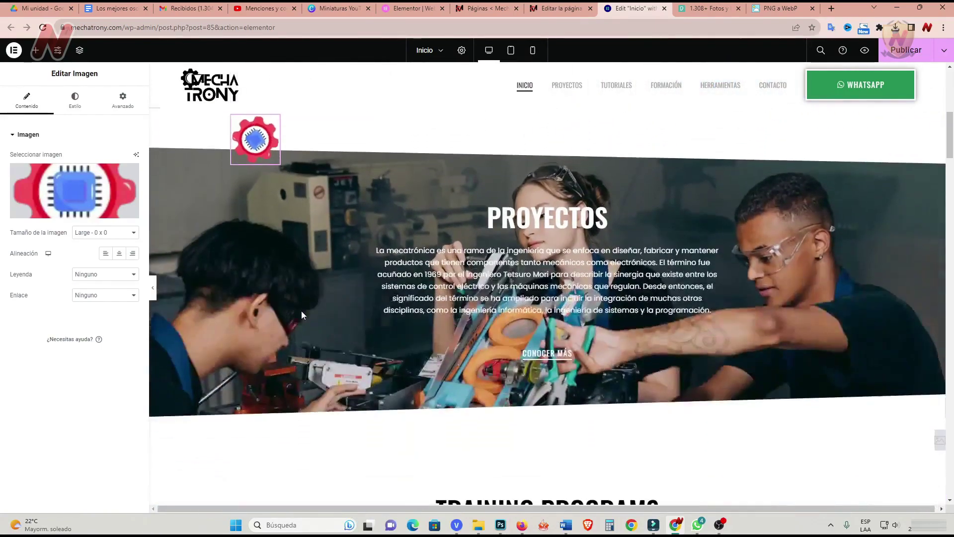
pyautogui.scroll(-2, 302, 315)
pyautogui.scroll(2, 301, 314)
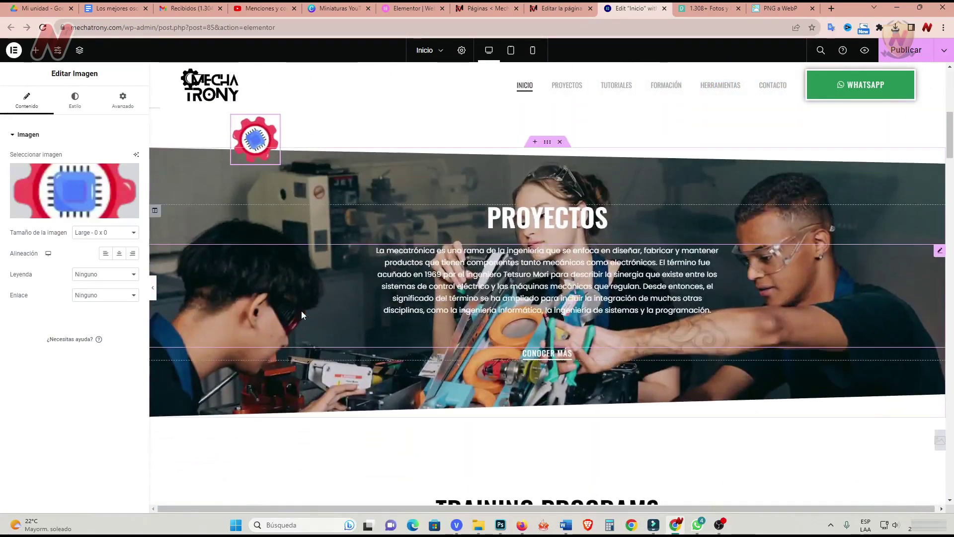
pyautogui.scroll(1, 301, 315)
pyautogui.scroll(-1, 301, 312)
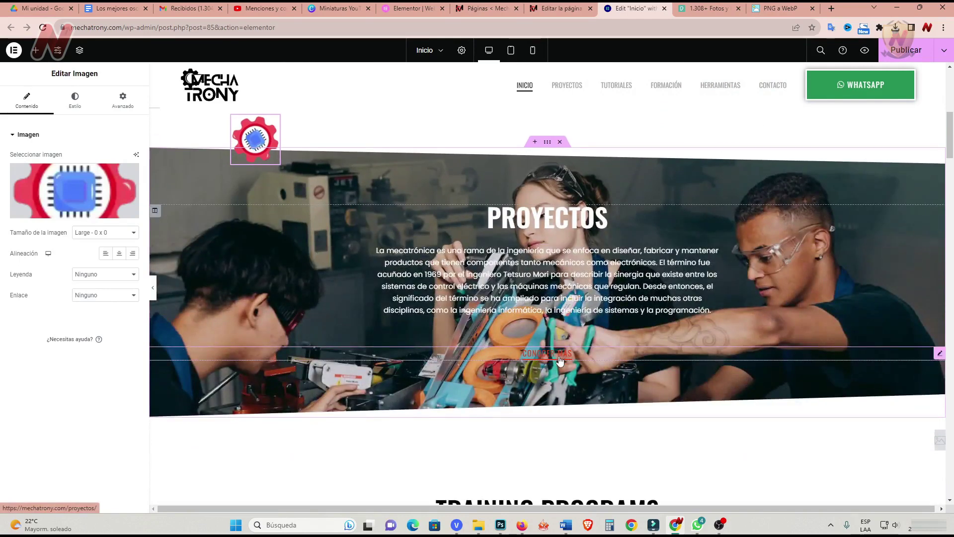
pyautogui.click(559, 358)
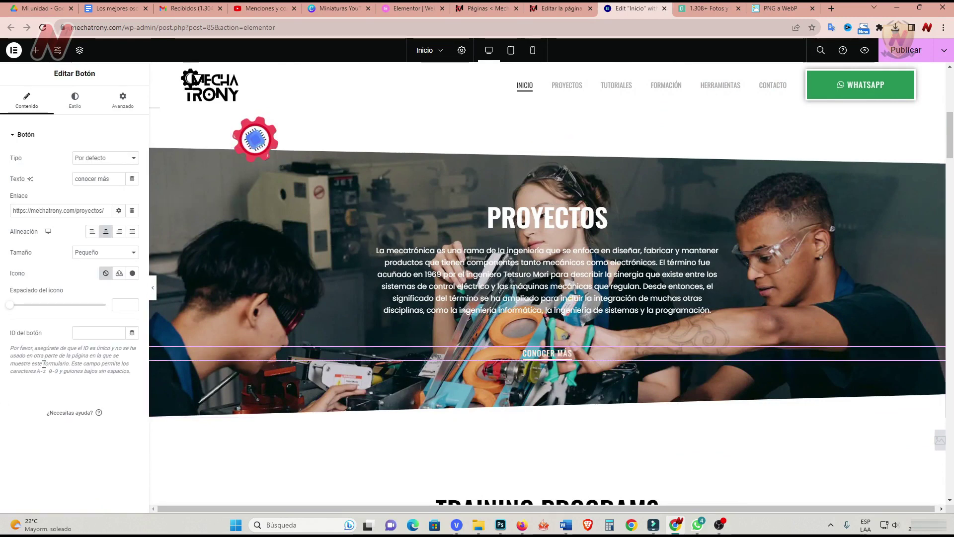
# Give the CONOCER MÁS button a solid, fully opaque red (#FF0202) background.
pyautogui.click(74, 99)
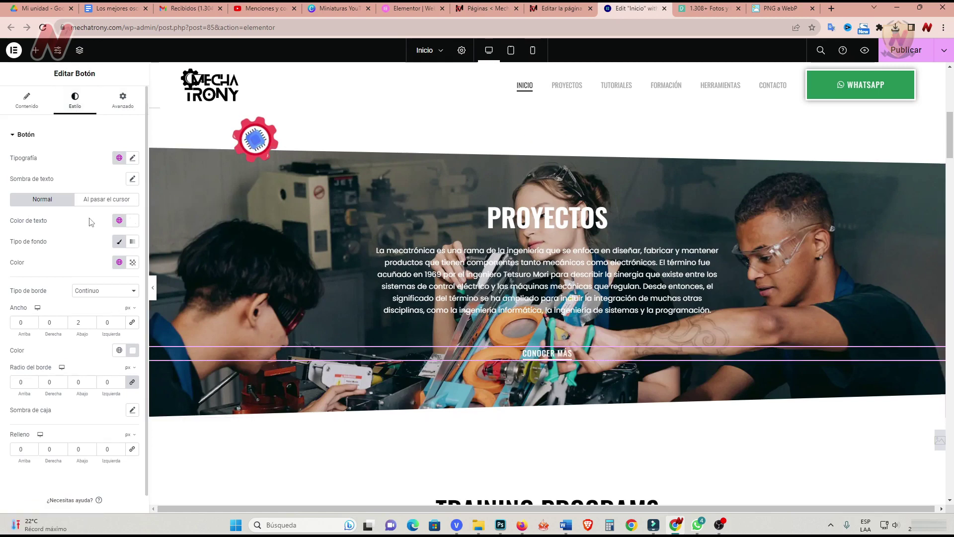
pyautogui.click(120, 242)
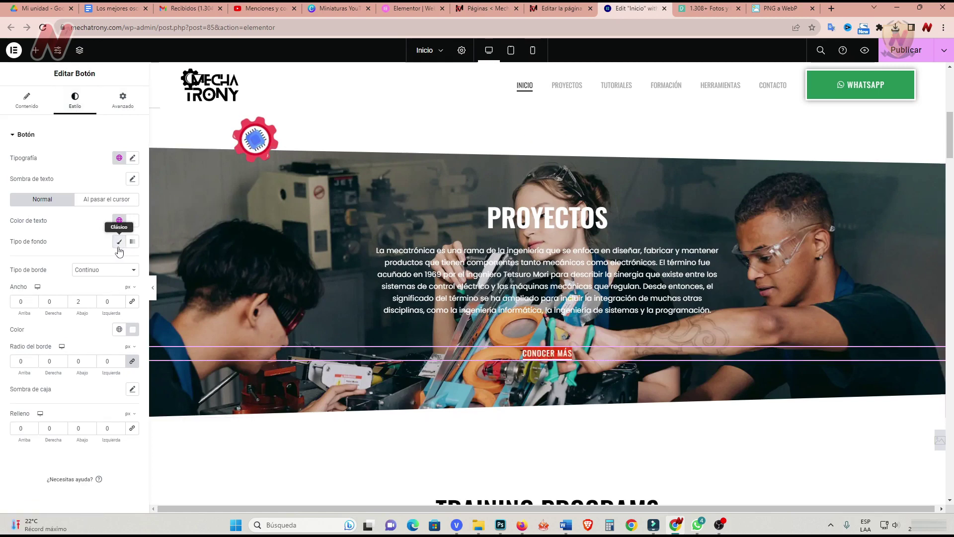
pyautogui.click(119, 242)
pyautogui.click(132, 262)
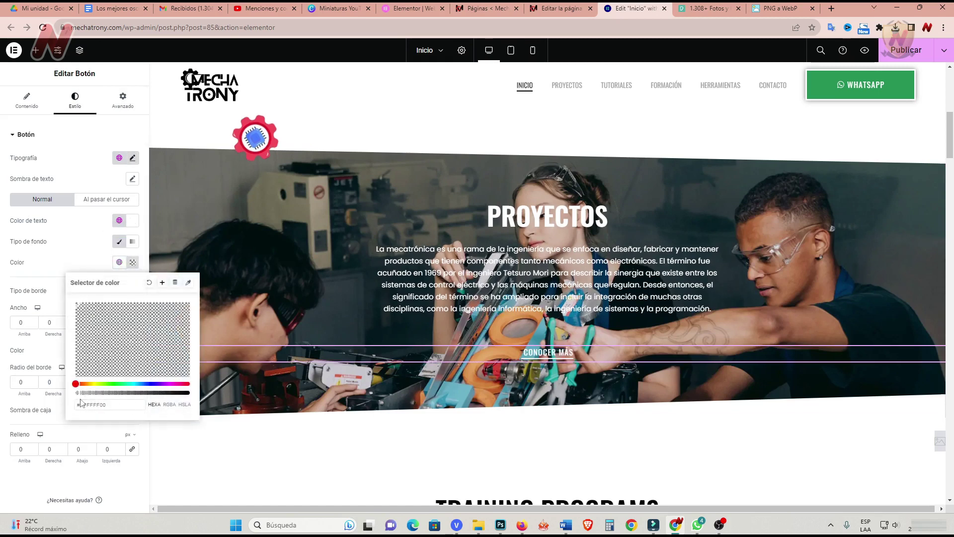
pyautogui.moveTo(80, 392); pyautogui.dragTo(191, 393)
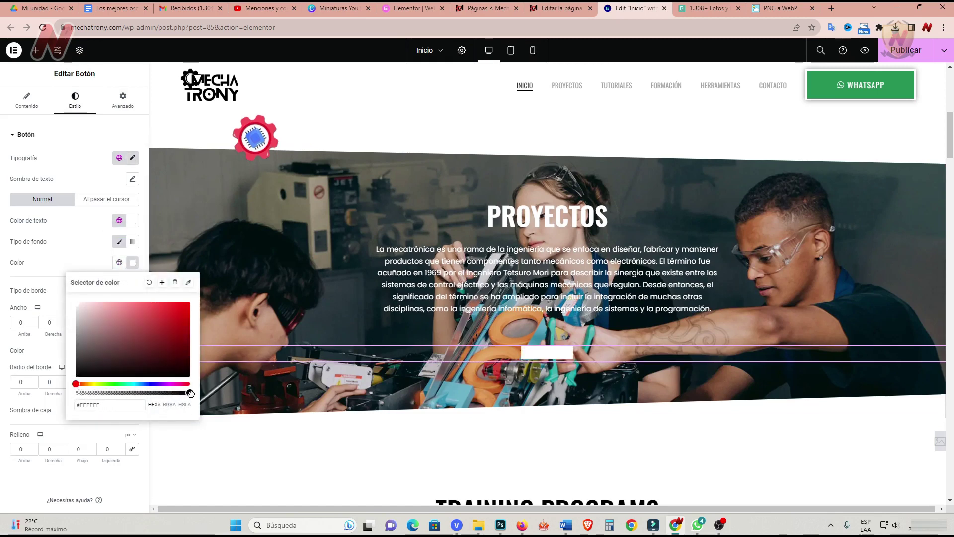
pyautogui.moveTo(164, 343); pyautogui.dragTo(189, 300)
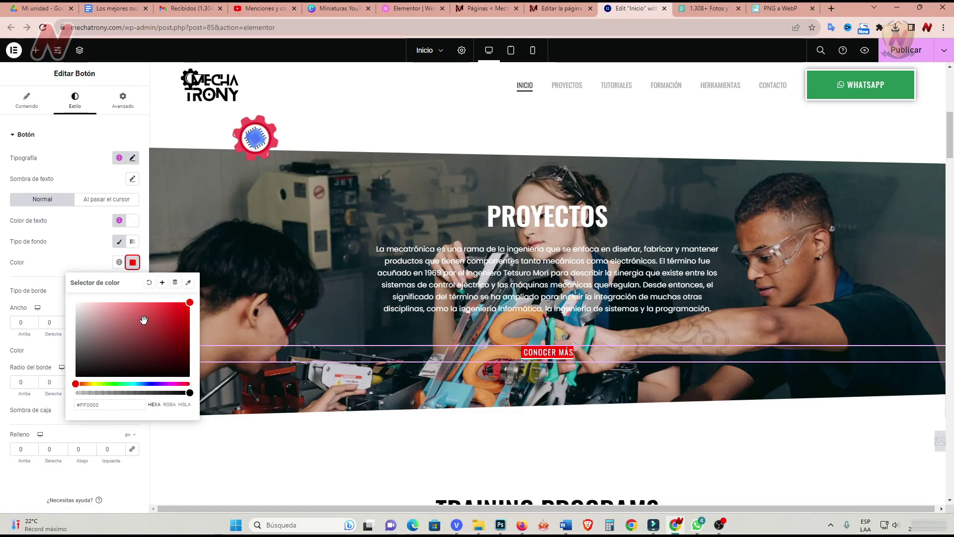
pyautogui.click(70, 257)
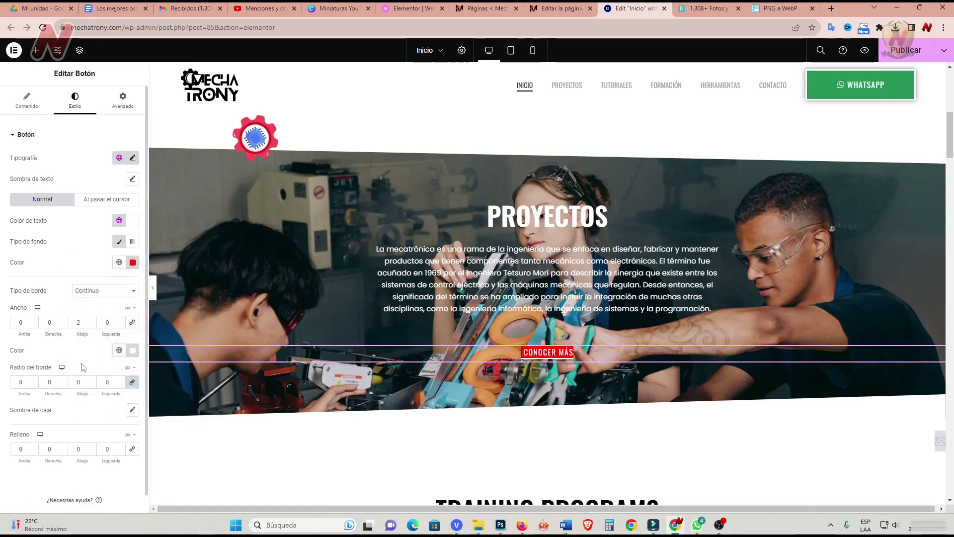
# Set a solid 2 px border on all sides of the button.
pyautogui.click(121, 323)
pyautogui.click(121, 322)
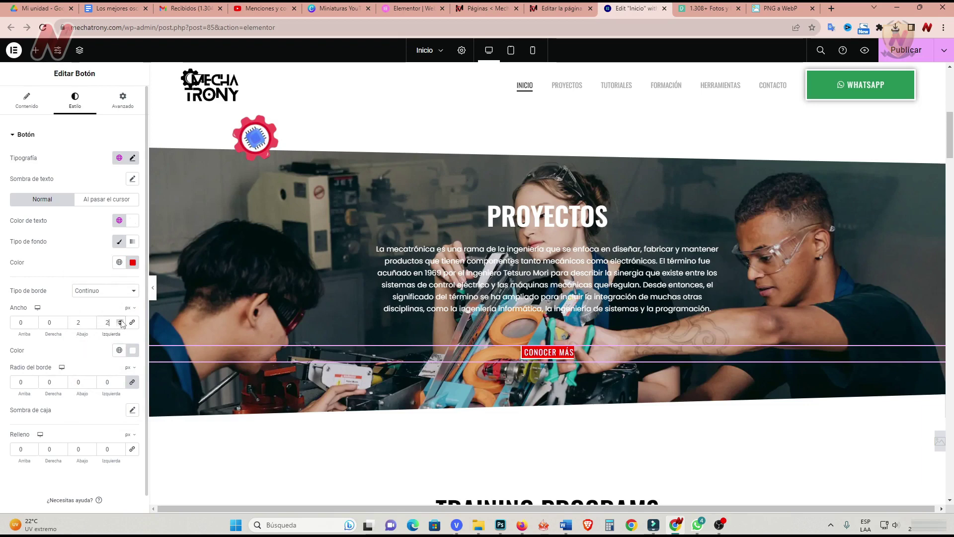
pyautogui.click(63, 322)
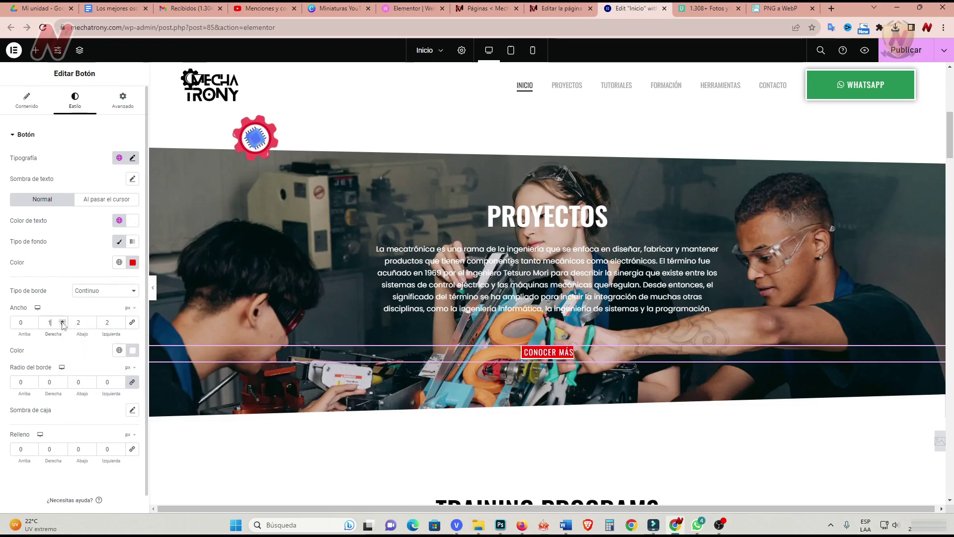
pyautogui.click(34, 322)
pyautogui.click(33, 321)
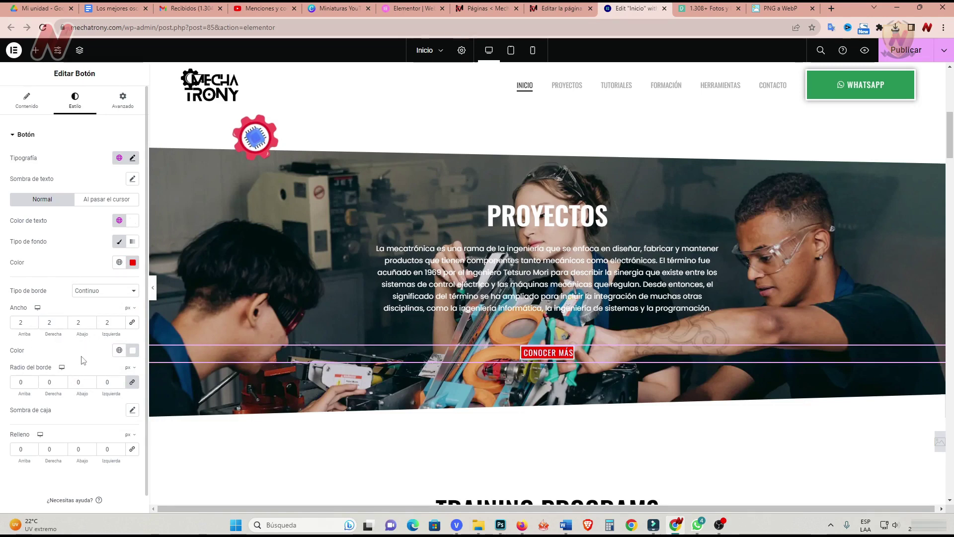
# Raise the button's top padding to 8, then reset it to 0.
pyautogui.scroll(-1, 83, 360)
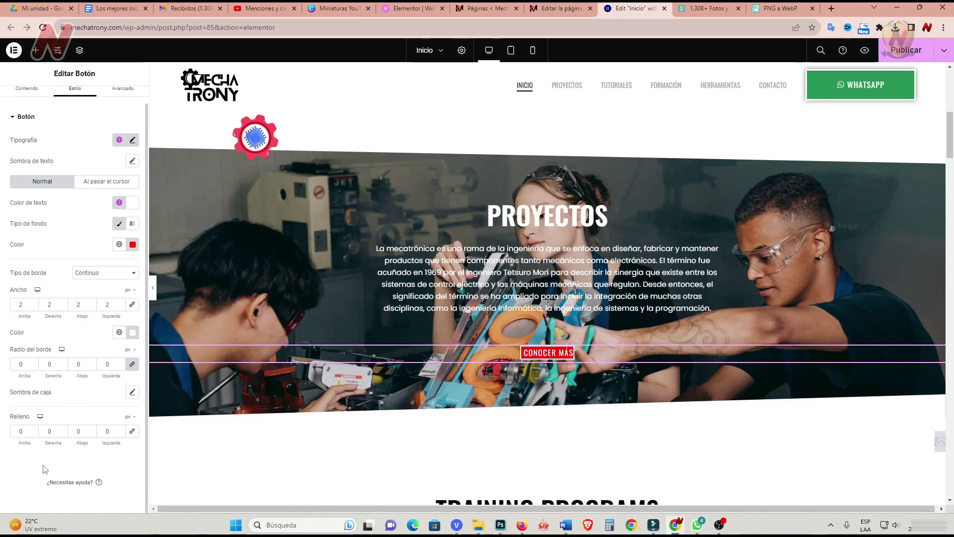
pyautogui.click(33, 430)
pyautogui.click(34, 430)
pyautogui.click(33, 430)
pyautogui.click(33, 429)
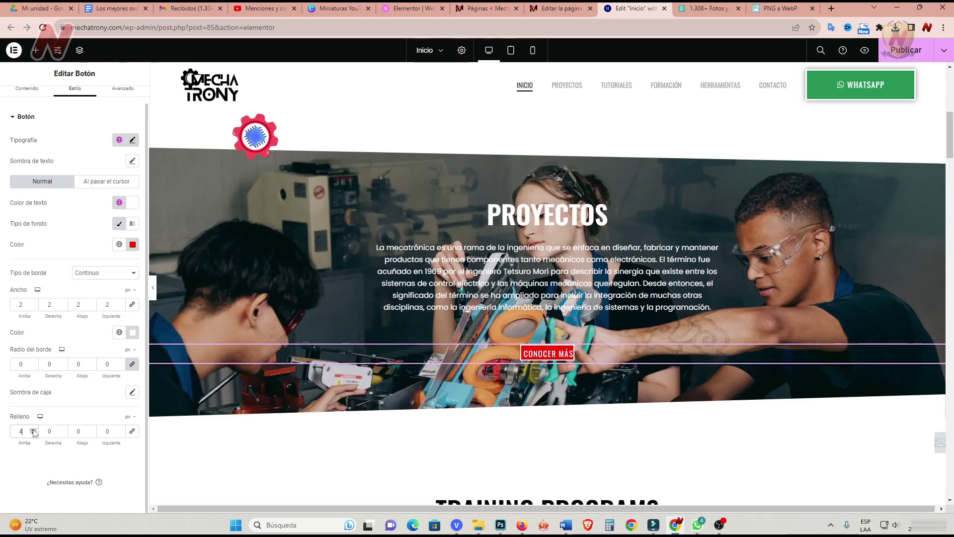
pyautogui.click(34, 429)
pyautogui.click(33, 429)
pyautogui.click(33, 429)
pyautogui.click(34, 430)
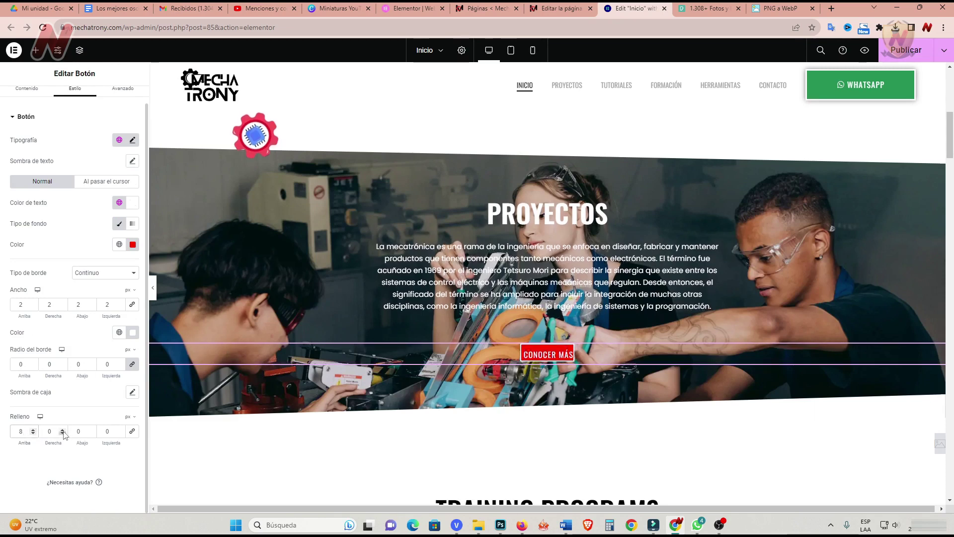
pyautogui.moveTo(25, 431); pyautogui.dragTo(2, 434)
pyautogui.write('0')
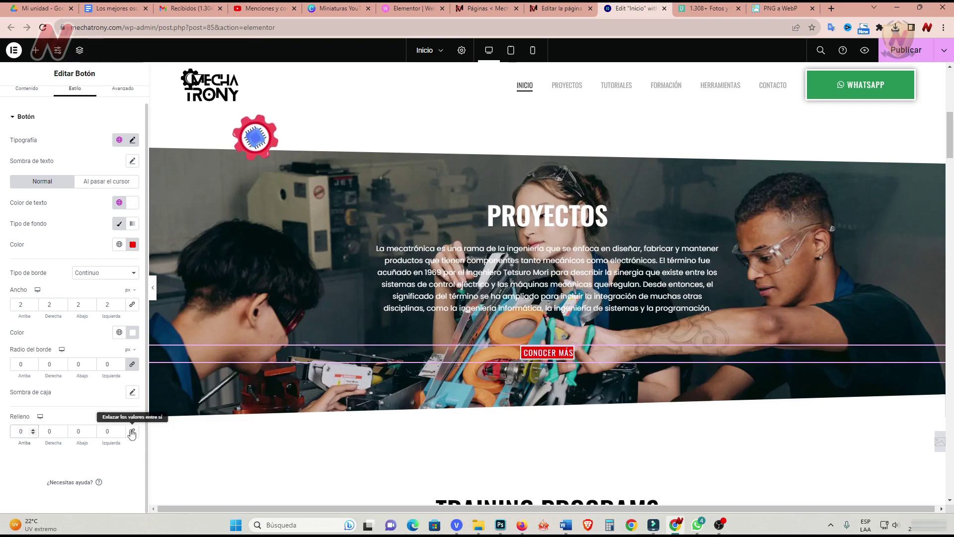
# Link the padding values and set them to 7 on all four sides.
pyautogui.click(133, 432)
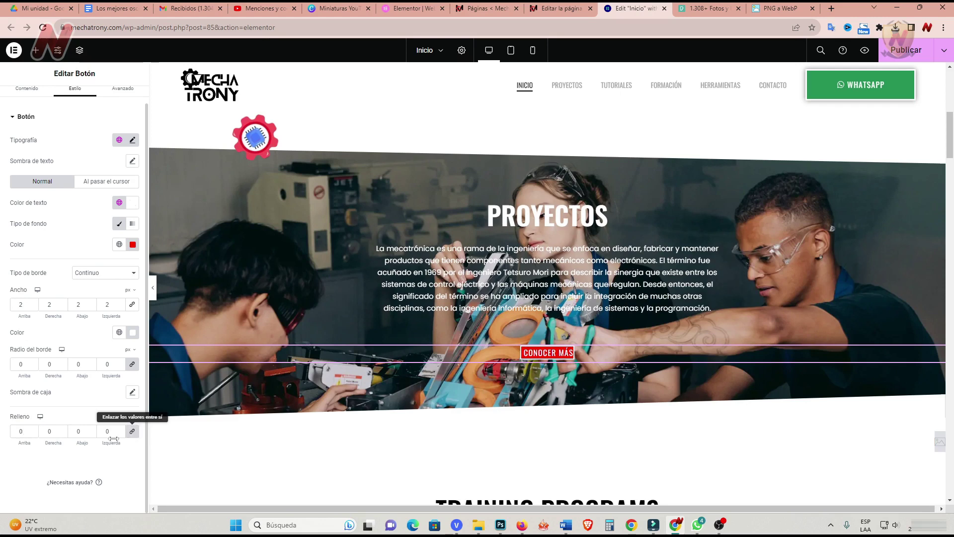
pyautogui.click(32, 430)
pyautogui.click(33, 429)
pyautogui.click(32, 430)
pyautogui.click(33, 430)
pyautogui.click(33, 429)
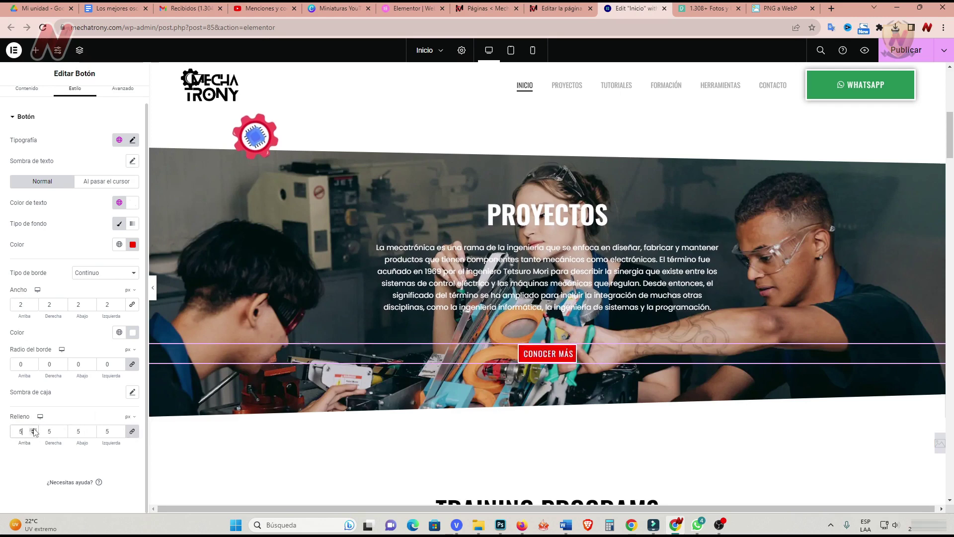
pyautogui.click(32, 429)
pyautogui.click(33, 430)
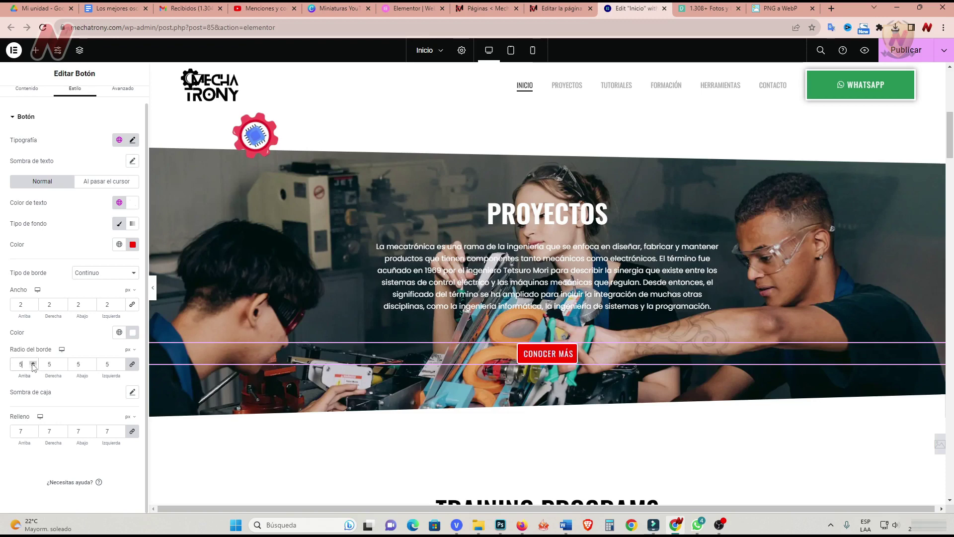
pyautogui.scroll(1, 91, 312)
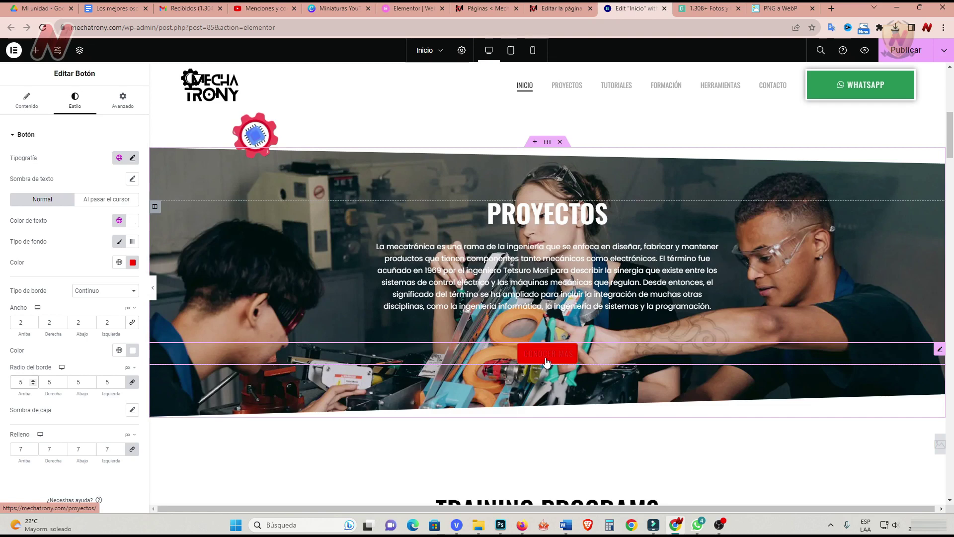
# Set the CONOCER MÁS button's hover background colour to white (#FFFFFF).
pyautogui.click(107, 199)
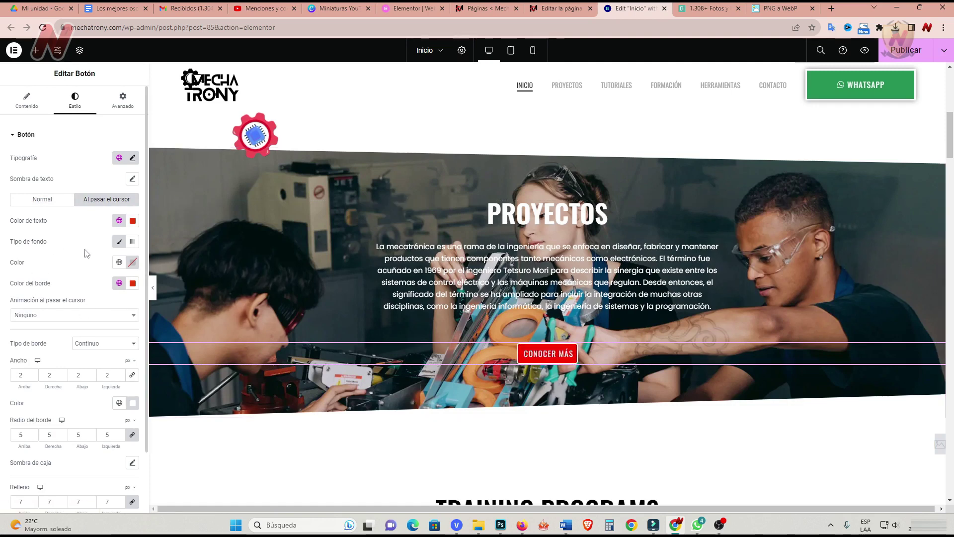
pyautogui.click(132, 263)
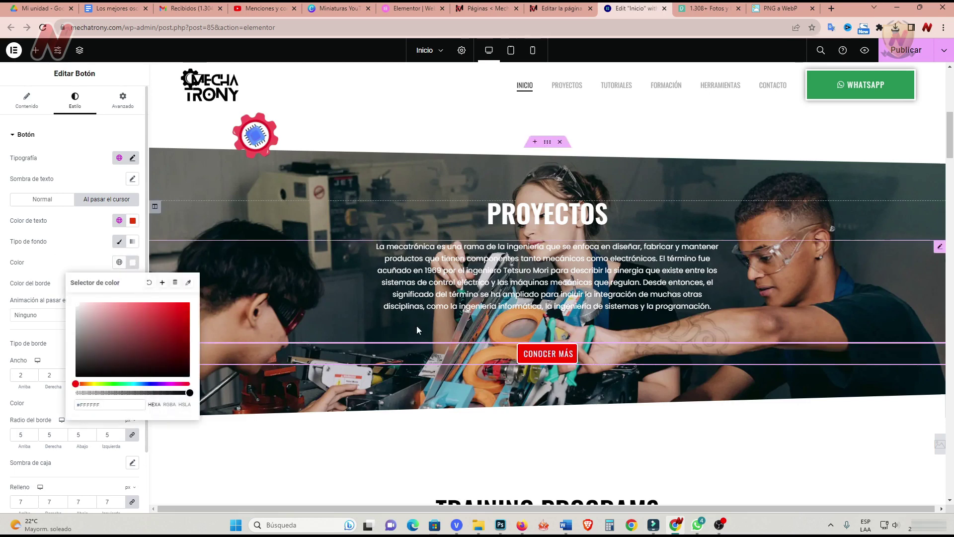
pyautogui.click(551, 356)
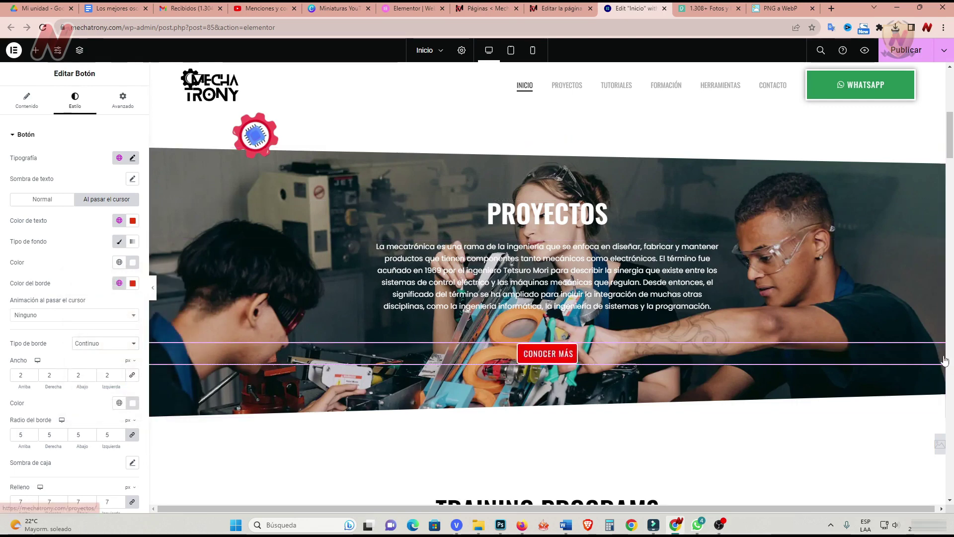
pyautogui.click(27, 99)
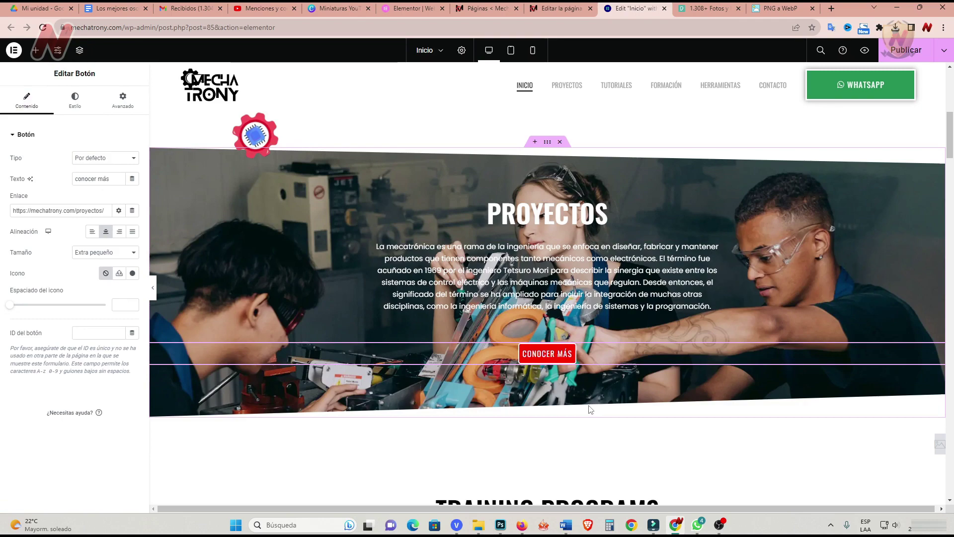
# Retitle headings 'tutoriales', 'aprende paso a paso', 'desarrolla tu proyecto de mecatrónica' and paste Spanish text.
pyautogui.scroll(-4, 594, 409)
pyautogui.scroll(-1, 590, 407)
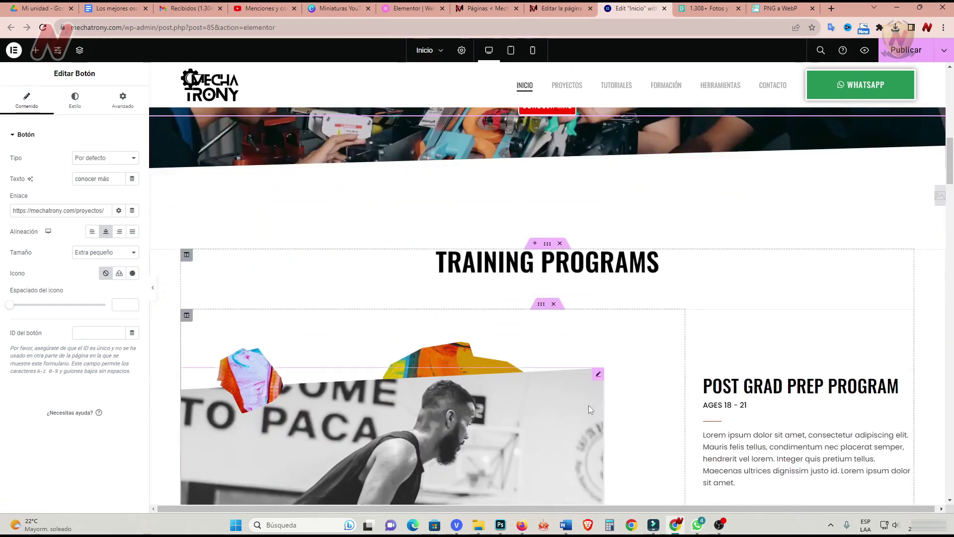
pyautogui.scroll(-1, 526, 343)
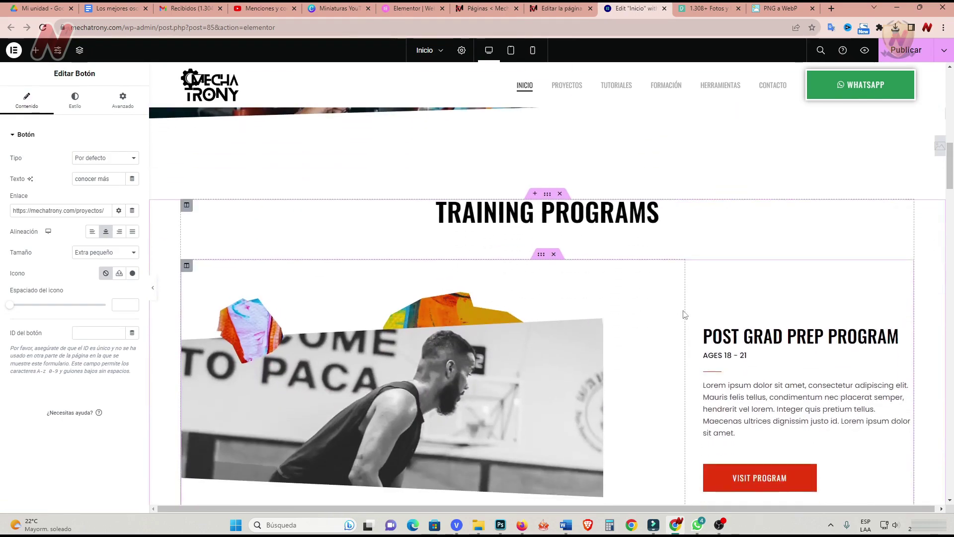
pyautogui.click(908, 205)
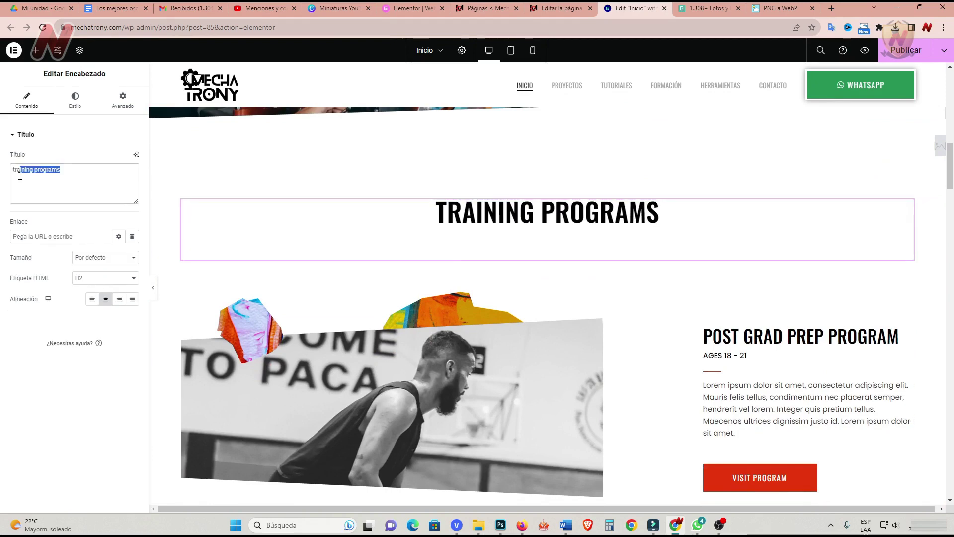
pyautogui.write('tutoriales')
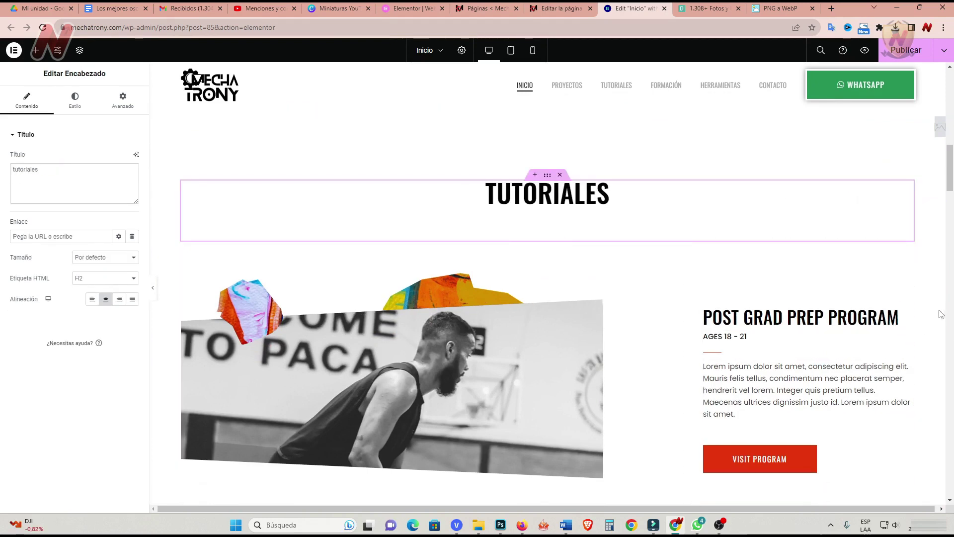
pyautogui.click(776, 317)
pyautogui.write('aprende paso a paso')
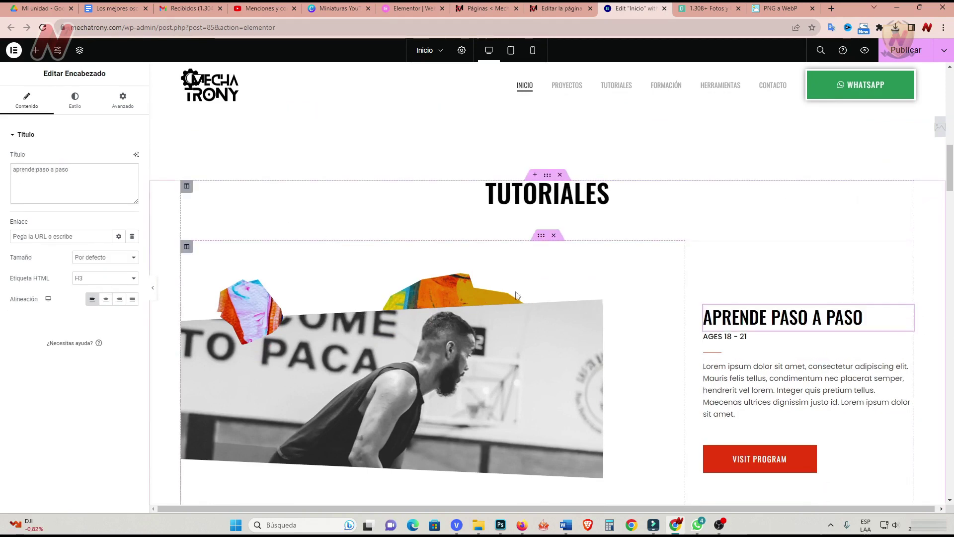
pyautogui.click(726, 337)
pyautogui.write('desarrolla tu proyecto de mecatrónica')
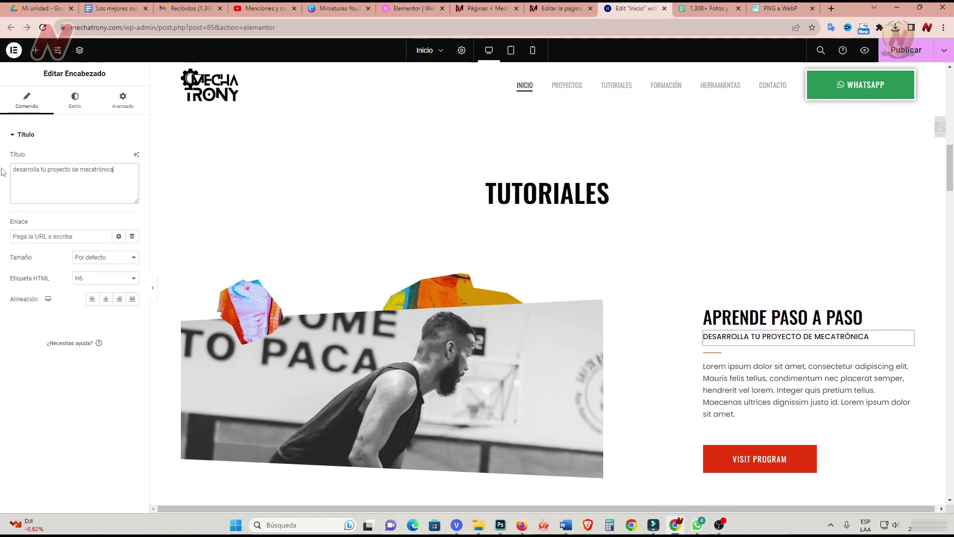
pyautogui.click(906, 368)
pyautogui.moveTo(67, 307); pyautogui.dragTo(12, 222)
pyautogui.write('Diseña, construye e implementa productos y sistemas mecatrónicos para satisfacer necesidades emergentes bajo el compromiso ético de su impacto económico, social, ambiental y político. Gestiona proyectos de investigación y transferencia de tecnología.')
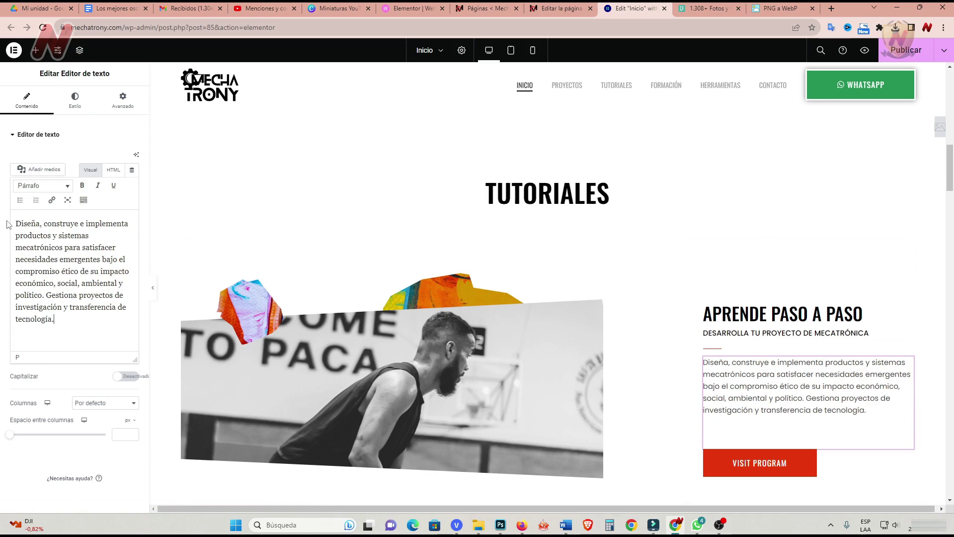
pyautogui.click(759, 462)
pyautogui.moveTo(121, 179); pyautogui.dragTo(75, 178)
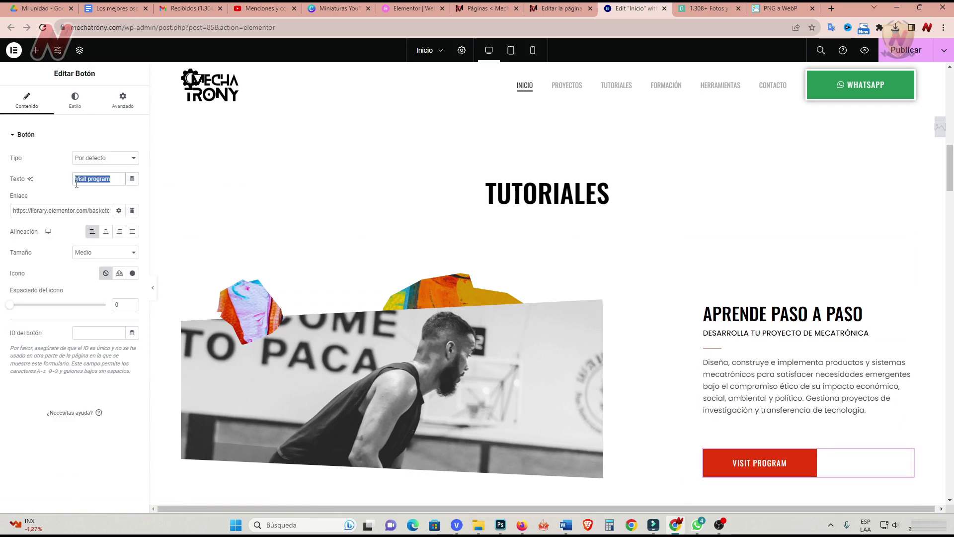
pyautogui.write('conocer más')
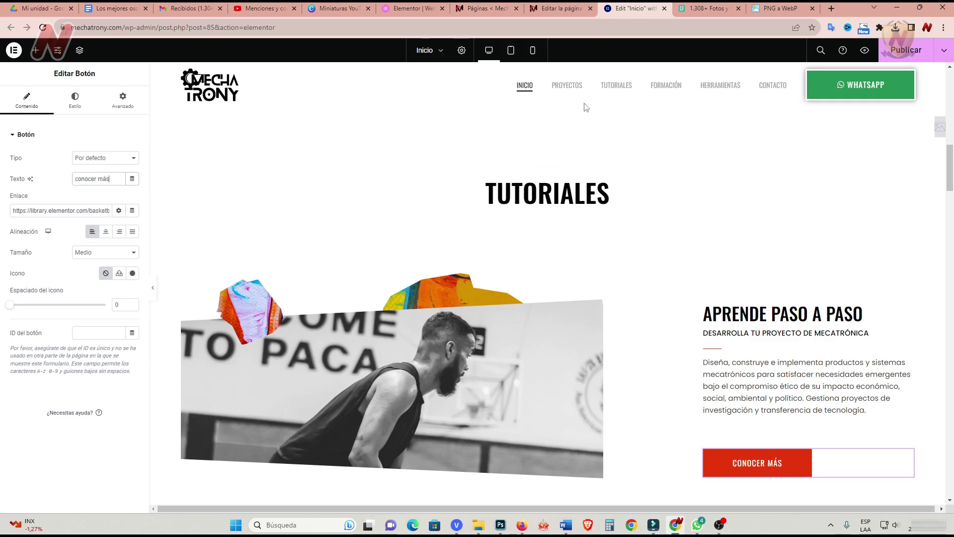
pyautogui.rightClick(614, 92)
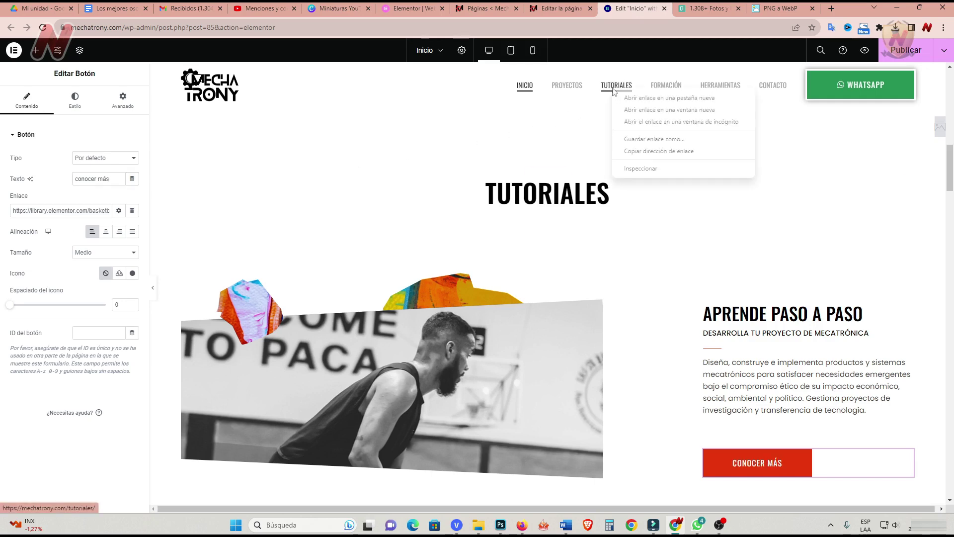
pyautogui.click(656, 151)
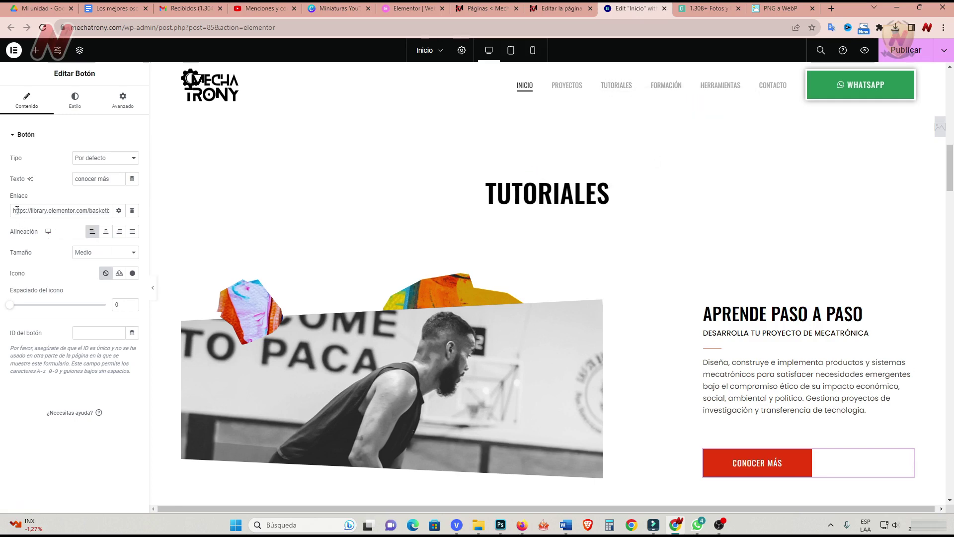
pyautogui.moveTo(13, 209); pyautogui.dragTo(128, 213)
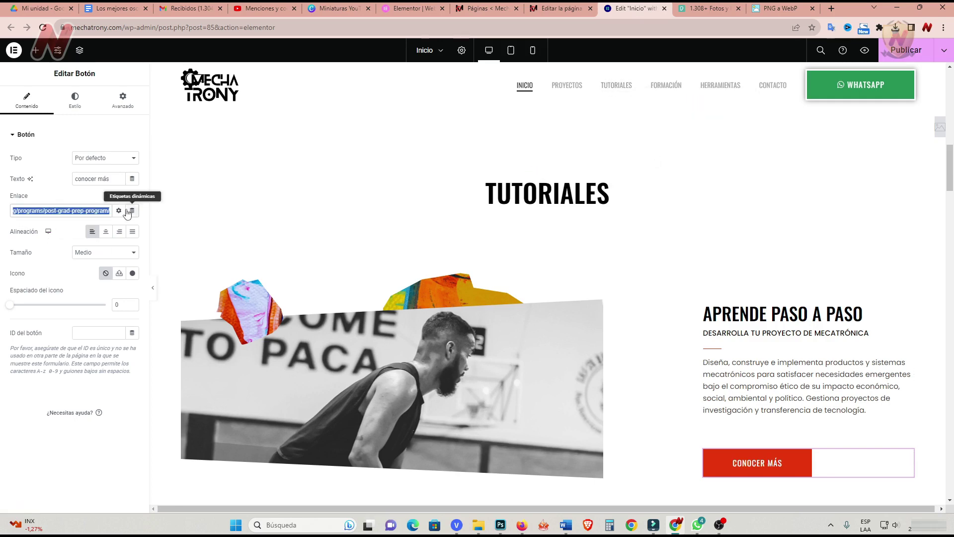
pyautogui.write('https://mechatrony.com/tutoriales/')
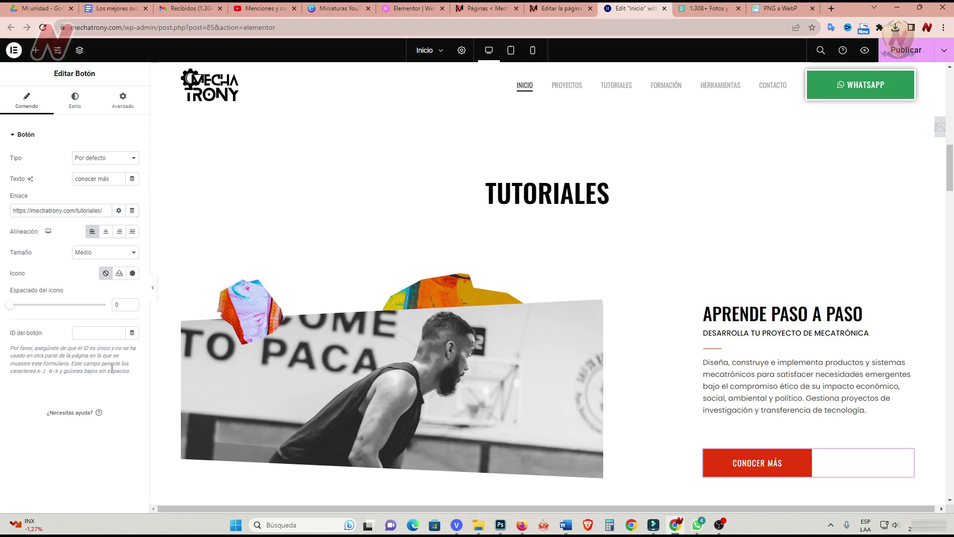
# Swap the Tutoriales photo for tutoriales-mechatrony.webp, with 'Tutoriales Mechatrony' as alt text, title and caption.
pyautogui.click(533, 348)
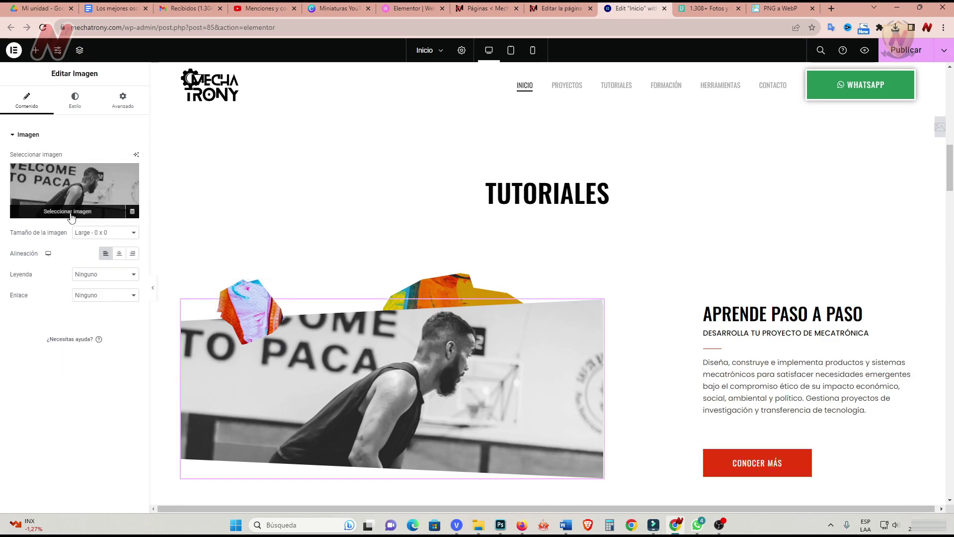
pyautogui.click(70, 214)
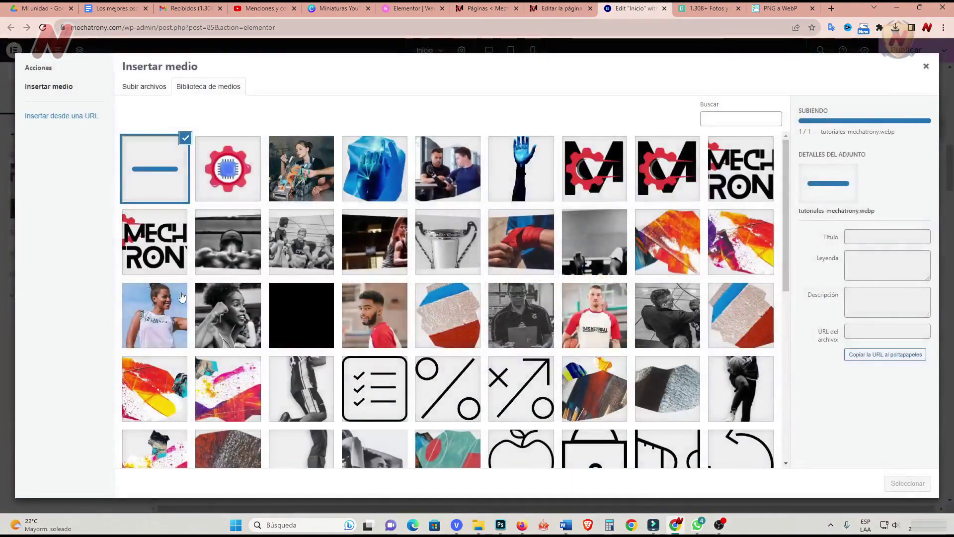
pyautogui.click(888, 224)
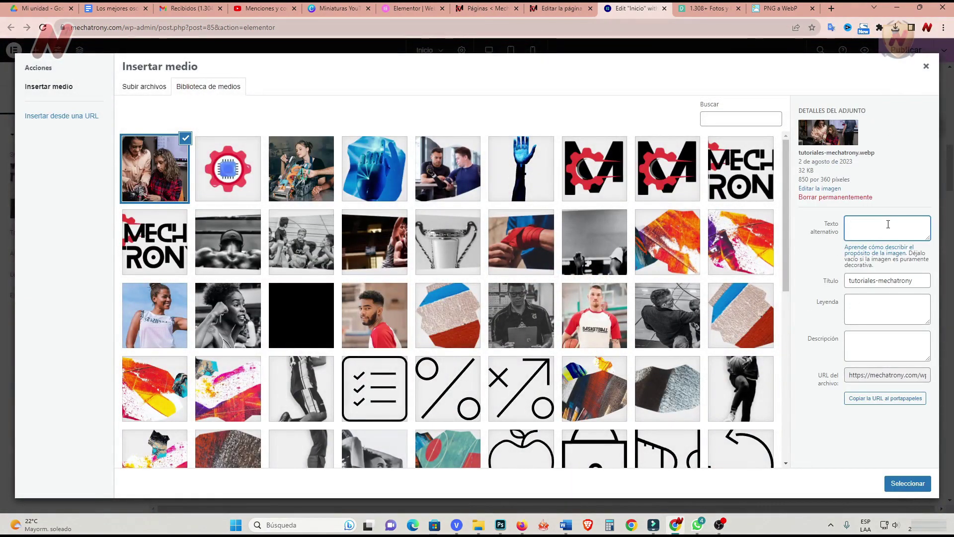
pyautogui.write('Tutoriales Mechatrony')
pyautogui.press('Tab')
pyautogui.write('Tutoriales Mechatrony')
pyautogui.click(901, 308)
pyautogui.write('Tutoriales Mechatrony')
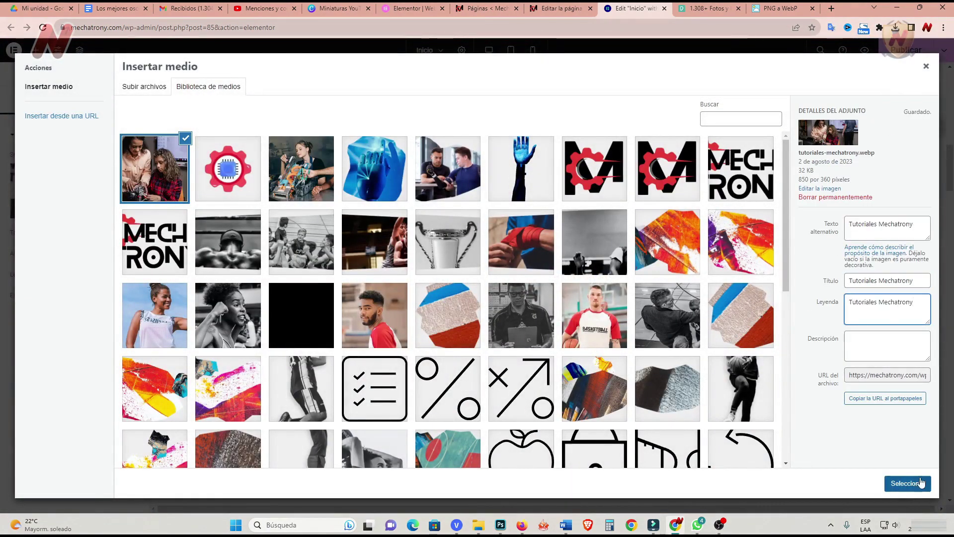
pyautogui.click(921, 482)
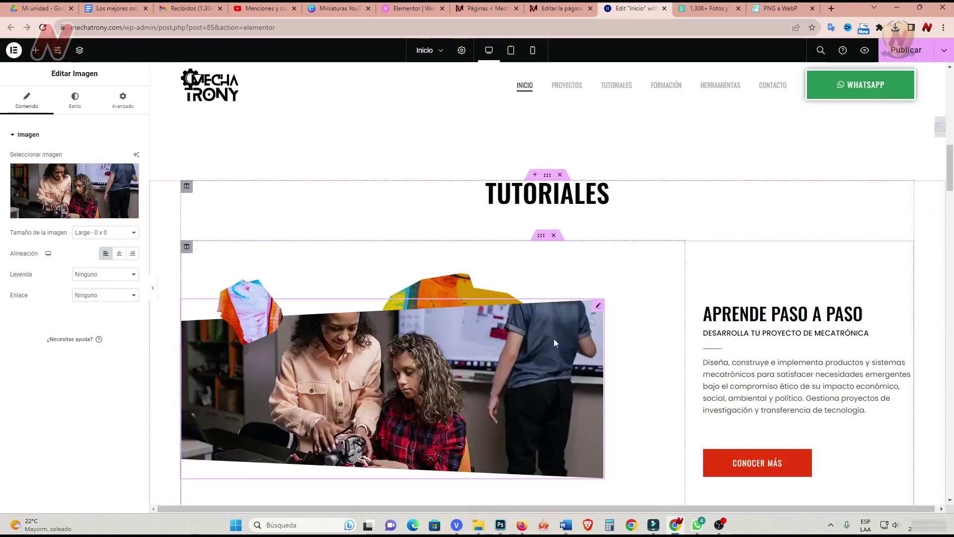
pyautogui.scroll(-2, 571, 342)
pyautogui.scroll(1, 571, 342)
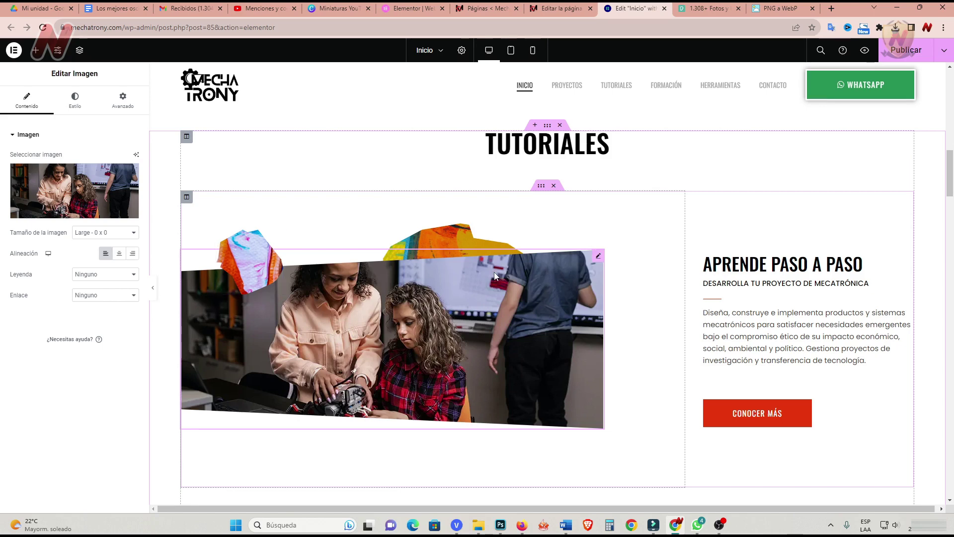
# Delete the After School Training Program and Private & Small Group Training sections below Tutoriales.
pyautogui.scroll(-8, 494, 274)
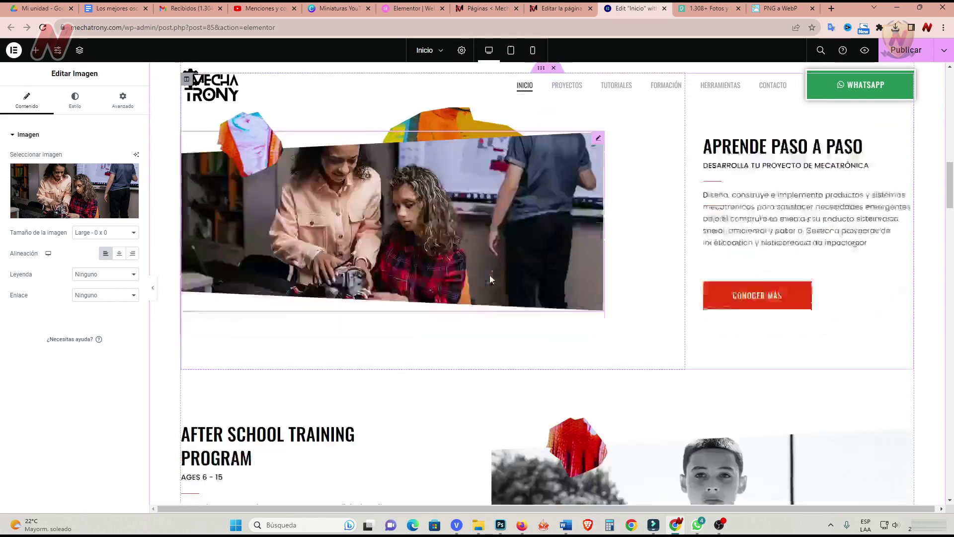
pyautogui.scroll(-4, 490, 278)
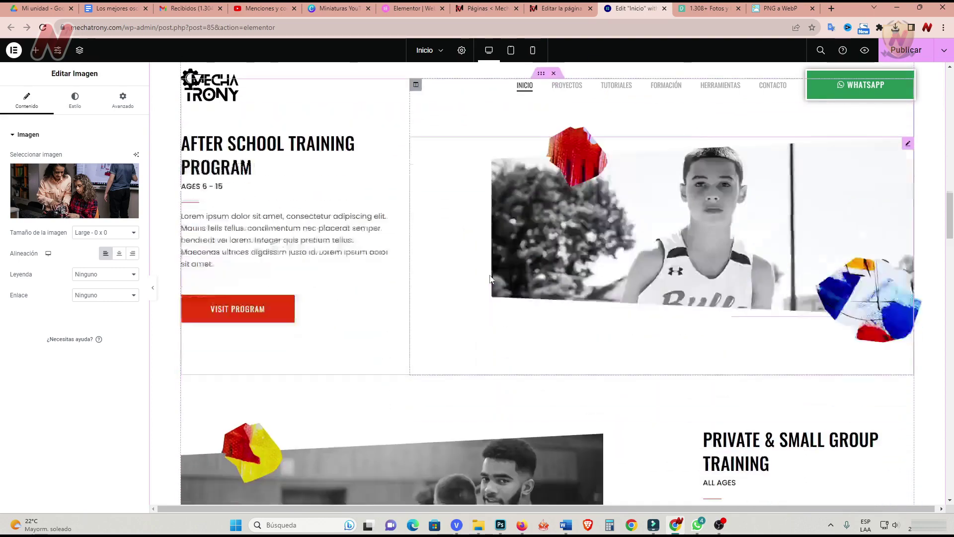
pyautogui.scroll(5, 491, 278)
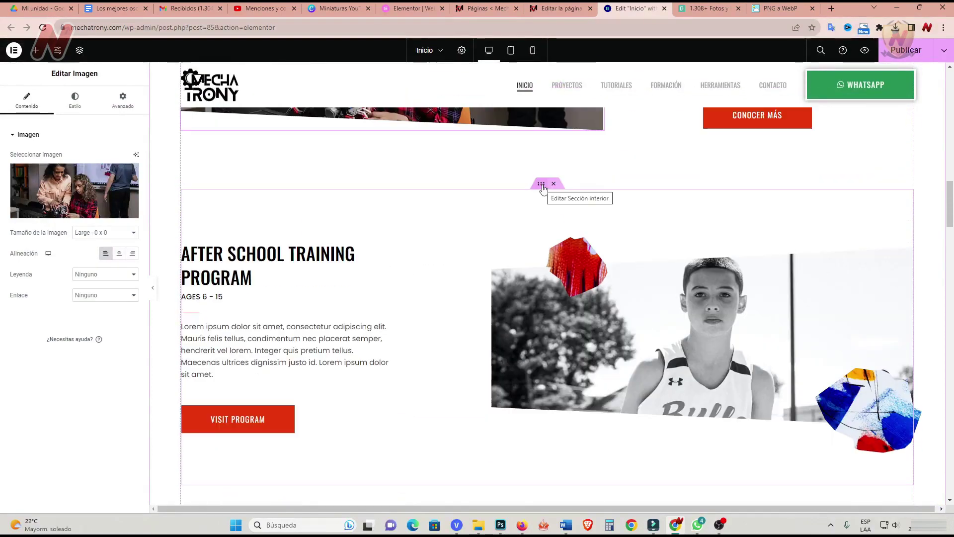
pyautogui.scroll(-5, 563, 368)
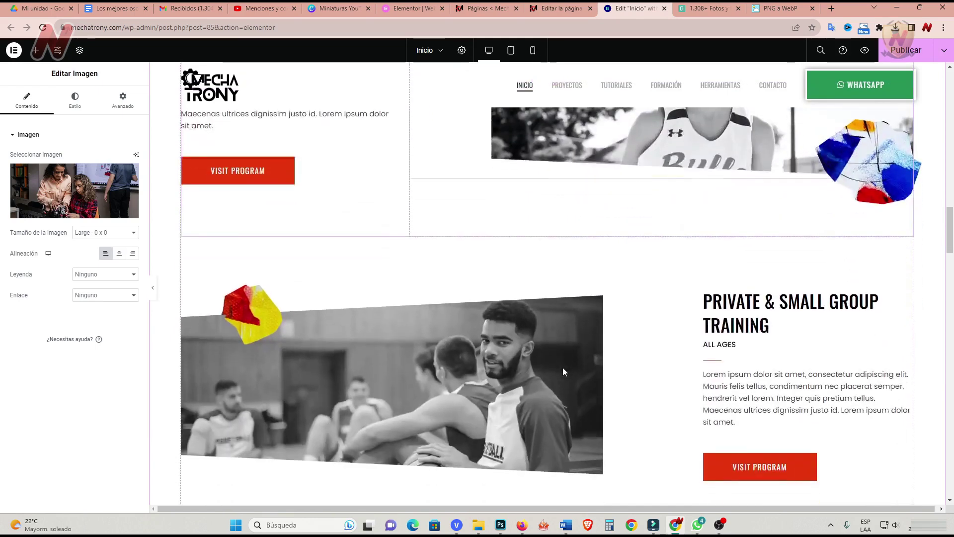
pyautogui.scroll(6, 563, 367)
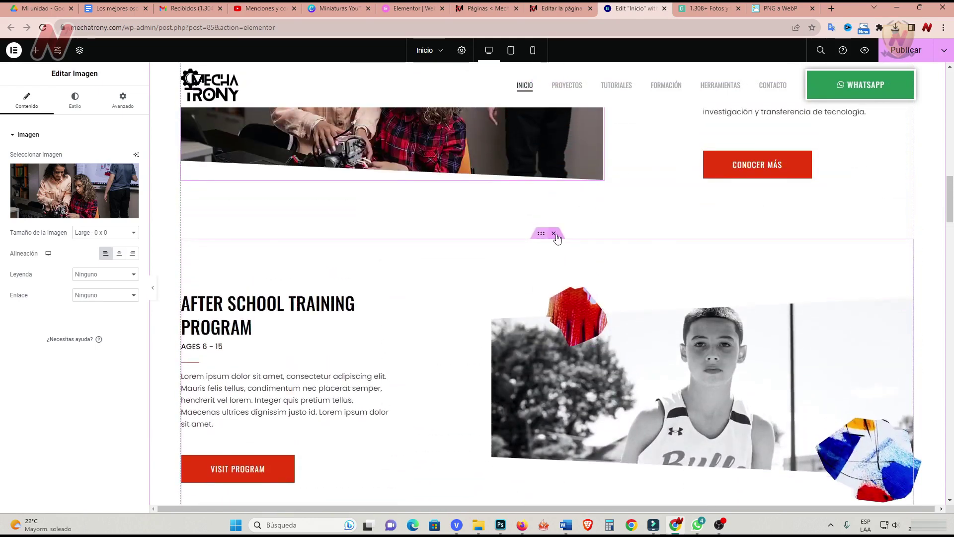
pyautogui.click(555, 234)
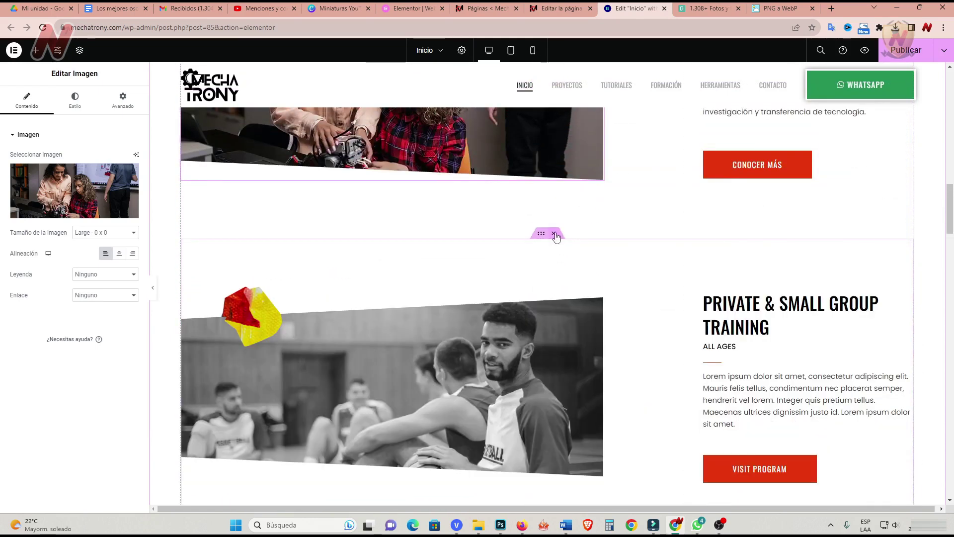
pyautogui.click(555, 234)
pyautogui.scroll(-5, 581, 322)
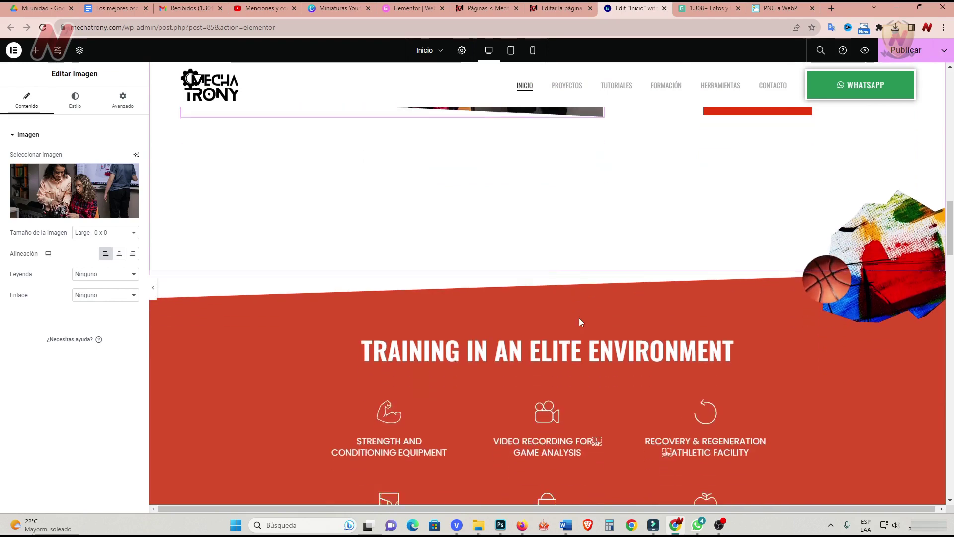
# Change the red section's heading text to 'formaciones'.
pyautogui.click(546, 198)
pyautogui.moveTo(100, 170); pyautogui.dragTo(3, 175)
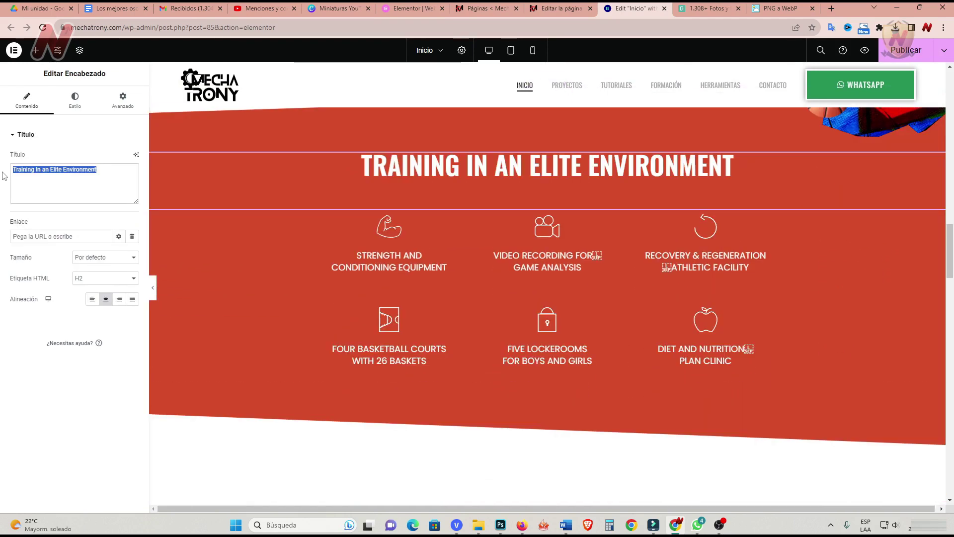
pyautogui.write('formaciones')
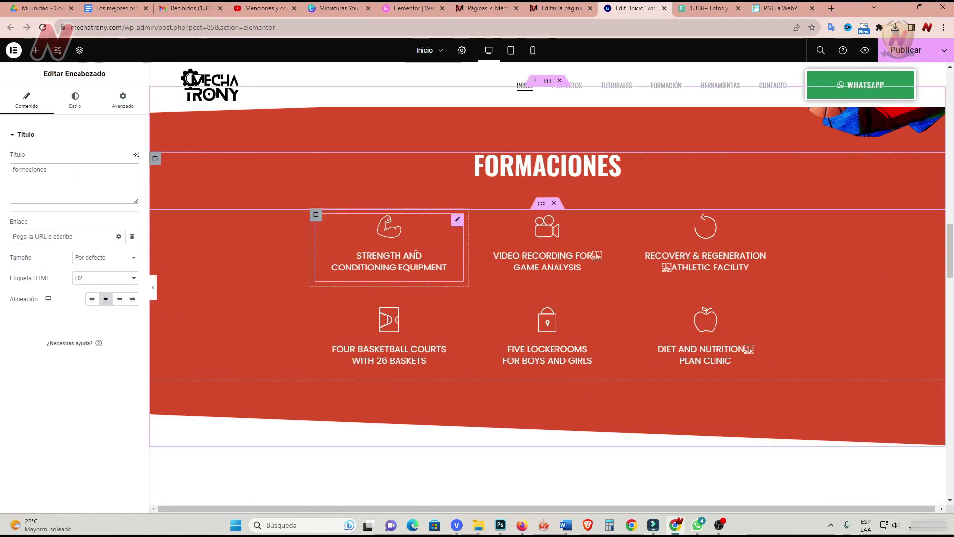
# Retitle the first icon box 'Nuestra fortaleza es la capacitación'.
pyautogui.click(456, 222)
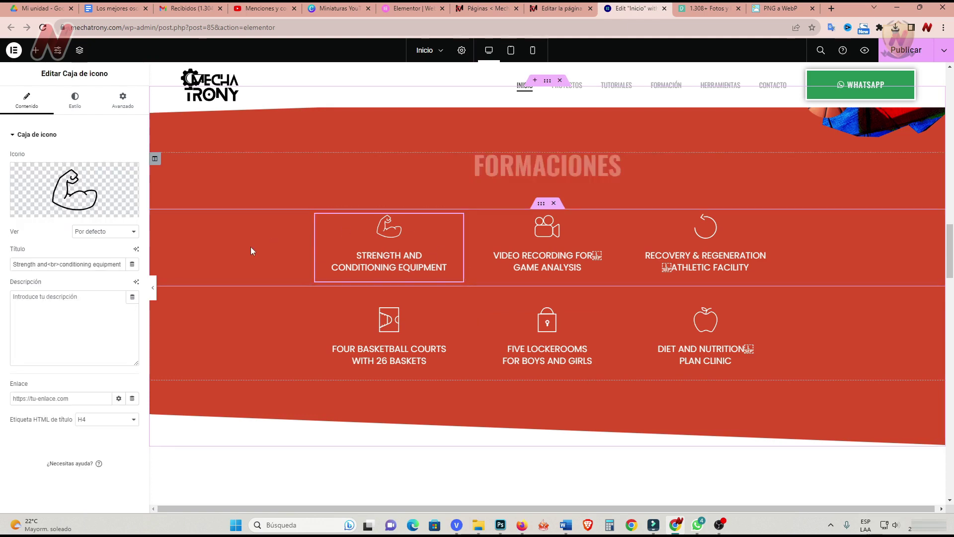
pyautogui.click(84, 294)
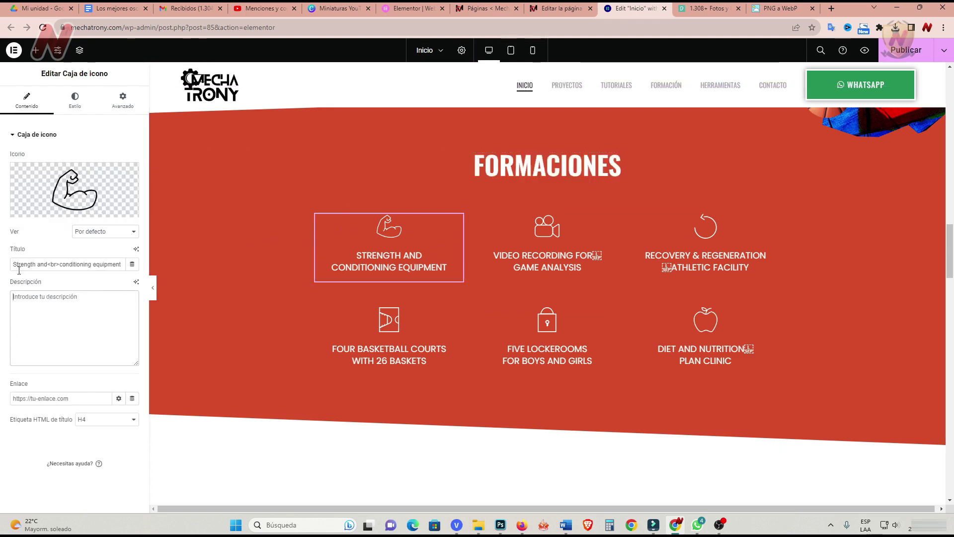
pyautogui.moveTo(17, 264); pyautogui.dragTo(130, 263)
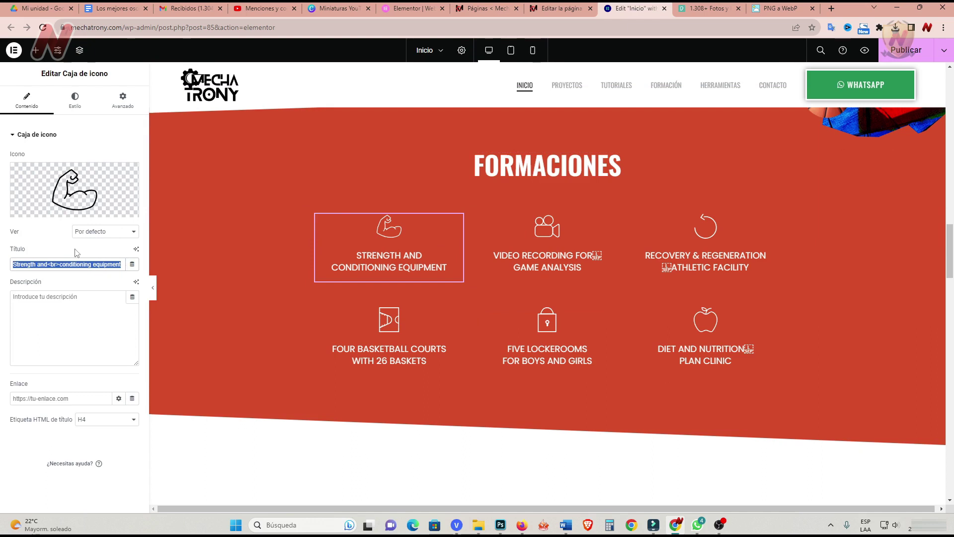
pyautogui.write('Nuestra fortaleza es la capacitación')
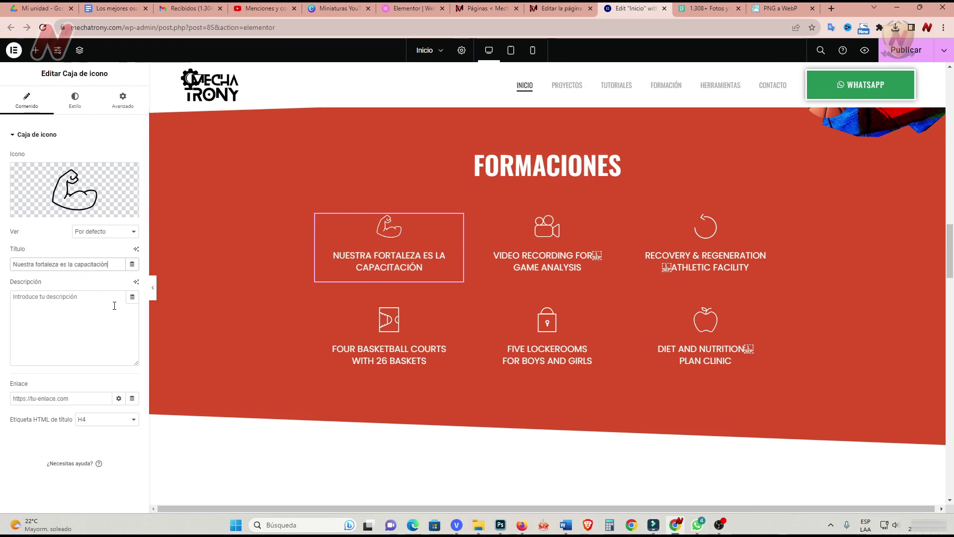
pyautogui.click(17, 302)
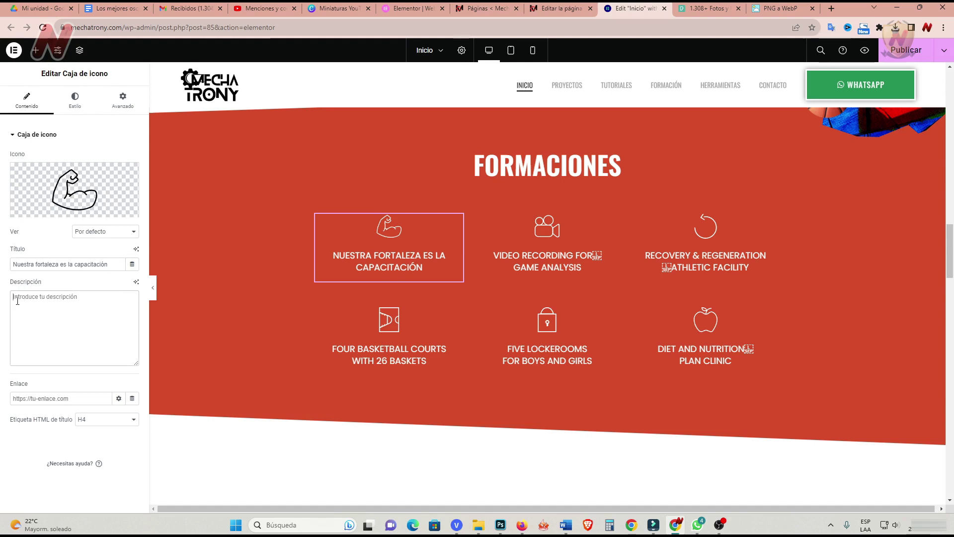
pyautogui.write('Nuestras')
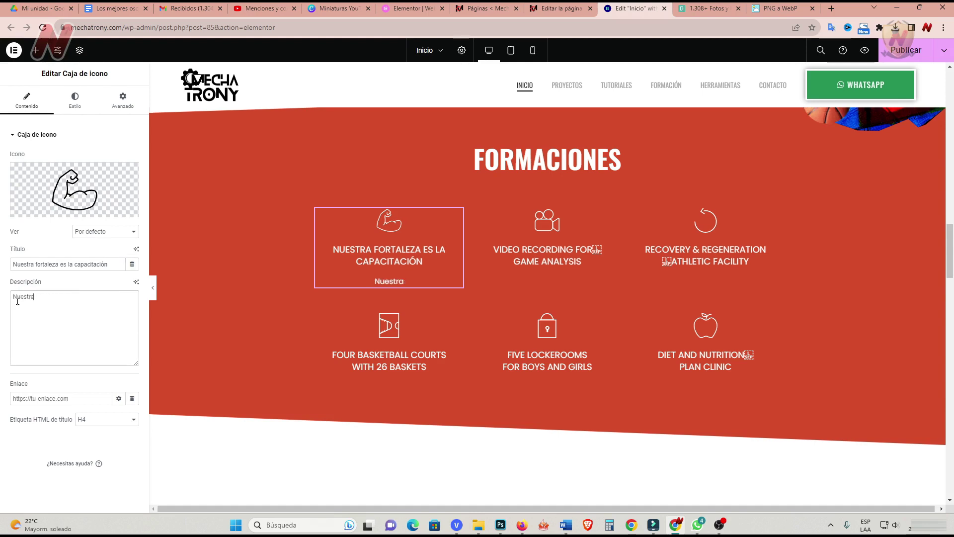
pyautogui.press('BackSpace')
pyautogui.press('BackSpace')
pyautogui.press('BackSpace')
pyautogui.press('BackSpace')
pyautogui.press('BackSpace')
pyautogui.press('BackSpace')
pyautogui.press('BackSpace')
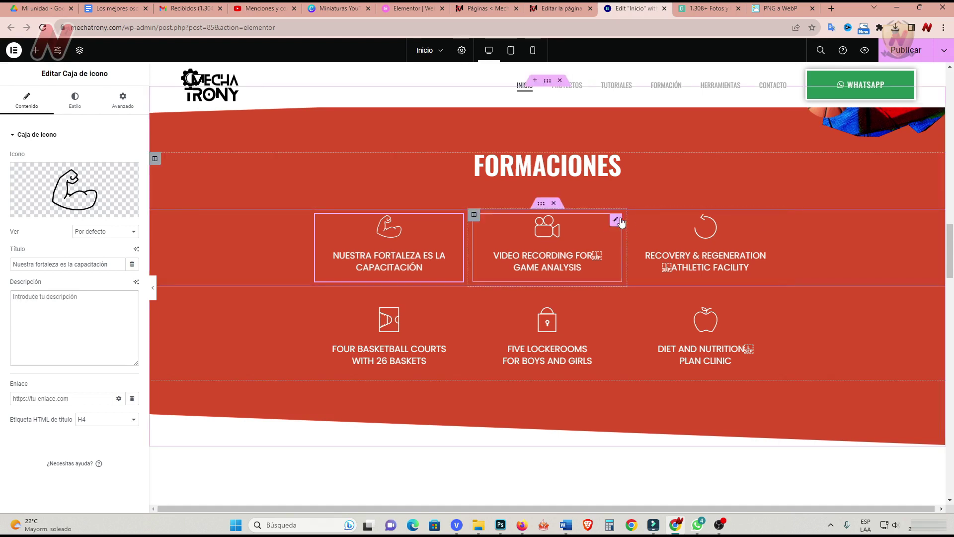
# Retitle icon boxes two to four: '35 clases en video y documentación', 'Acceso de por vida. Actualizaciones', 'Encuentros en vivo cada jueves'.
pyautogui.click(616, 220)
pyautogui.moveTo(13, 263); pyautogui.dragTo(122, 264)
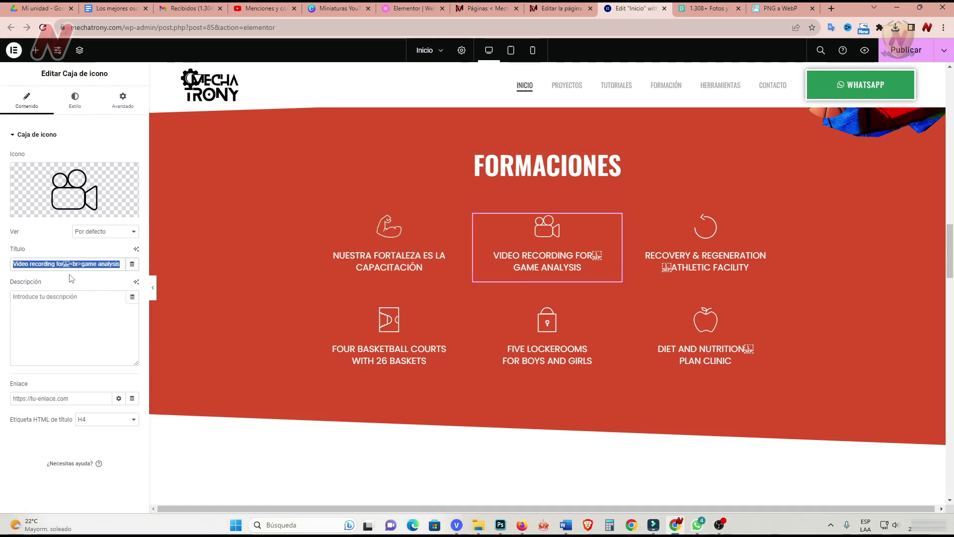
pyautogui.write('35 clases en video y documentación')
pyautogui.click(774, 221)
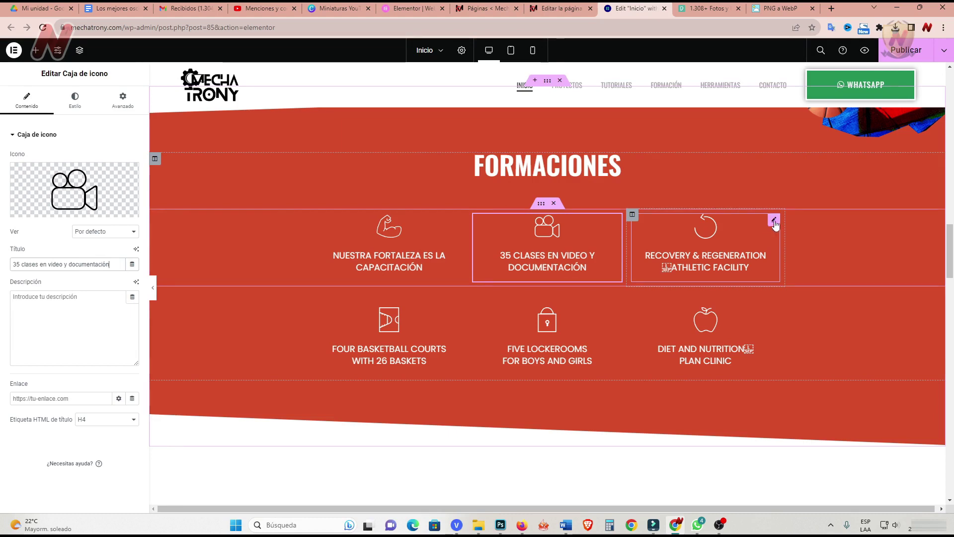
pyautogui.moveTo(14, 264); pyautogui.dragTo(131, 267)
pyautogui.write('Acceso de por vida. Actualizaciones')
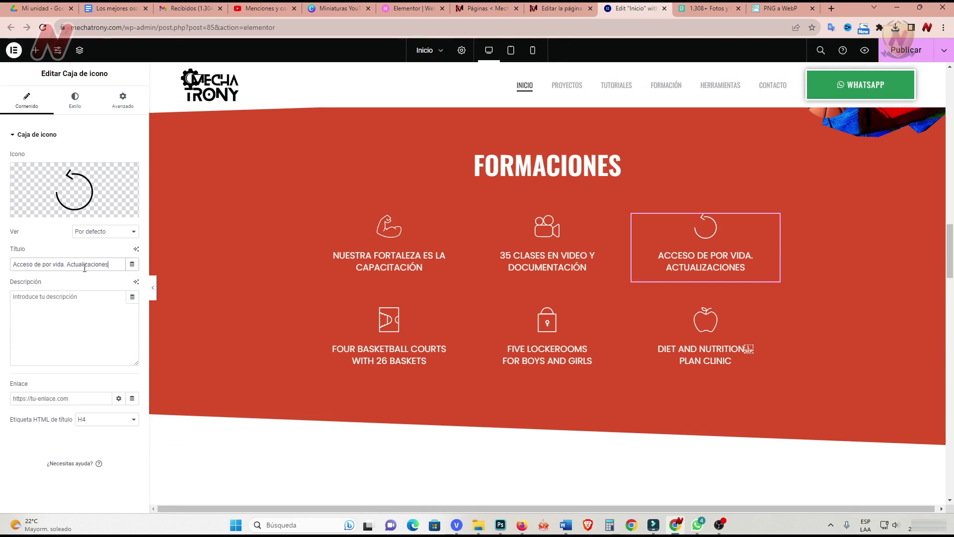
pyautogui.click(446, 324)
pyautogui.tripleClick(125, 264)
pyautogui.write('Encuentros en vivo cada jueves')
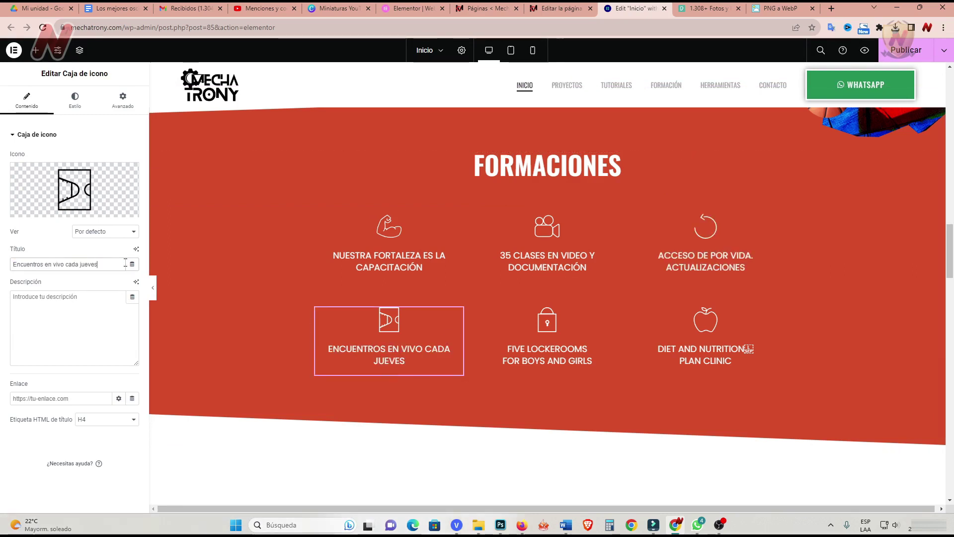
pyautogui.moveTo(58, 212)
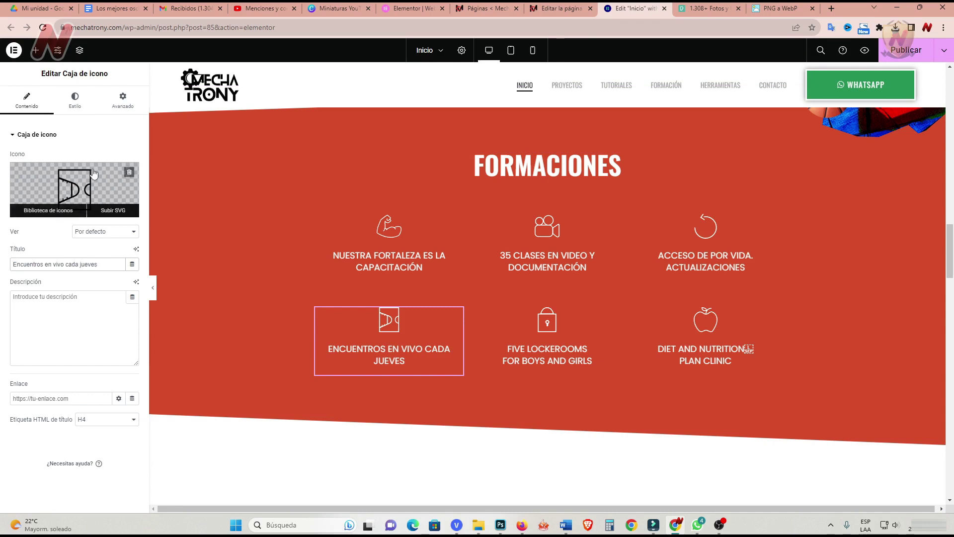
# Replace the Encuentros en vivo cada jueves box's icon with the Users icon, found by searching 'user'.
pyautogui.click(61, 212)
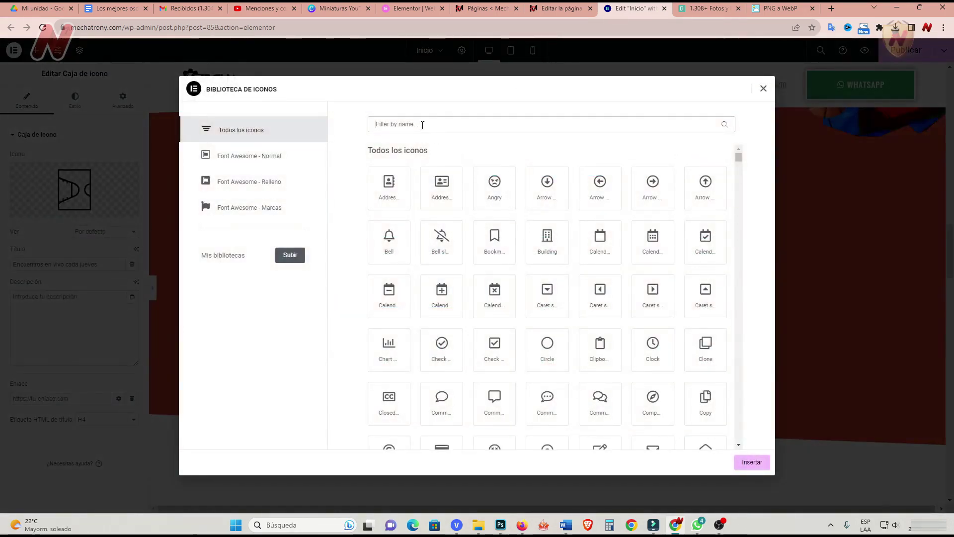
pyautogui.write('user')
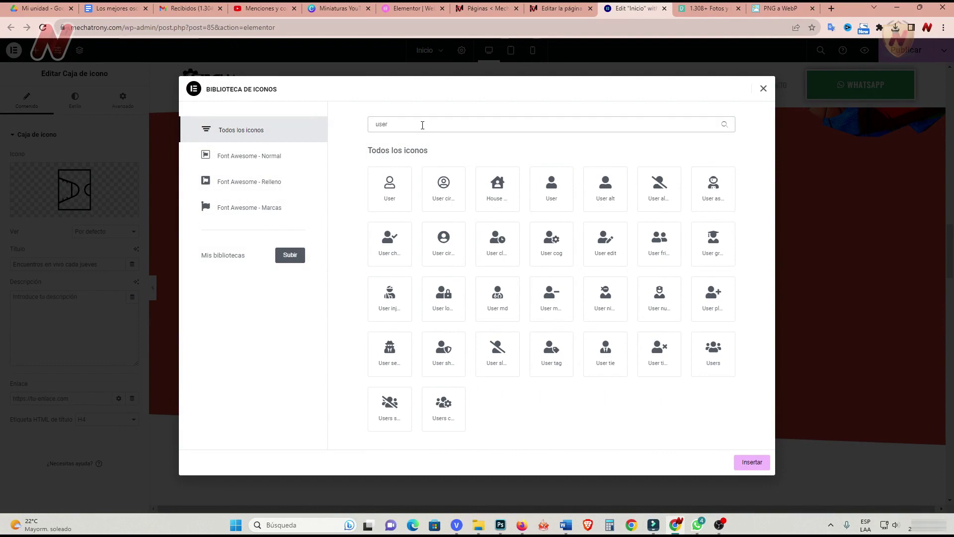
pyautogui.click(720, 362)
pyautogui.click(750, 462)
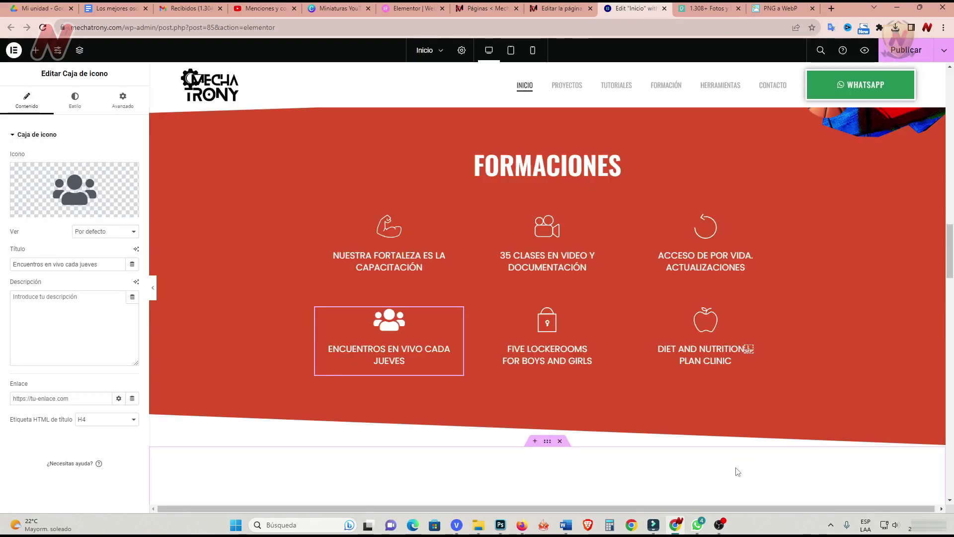
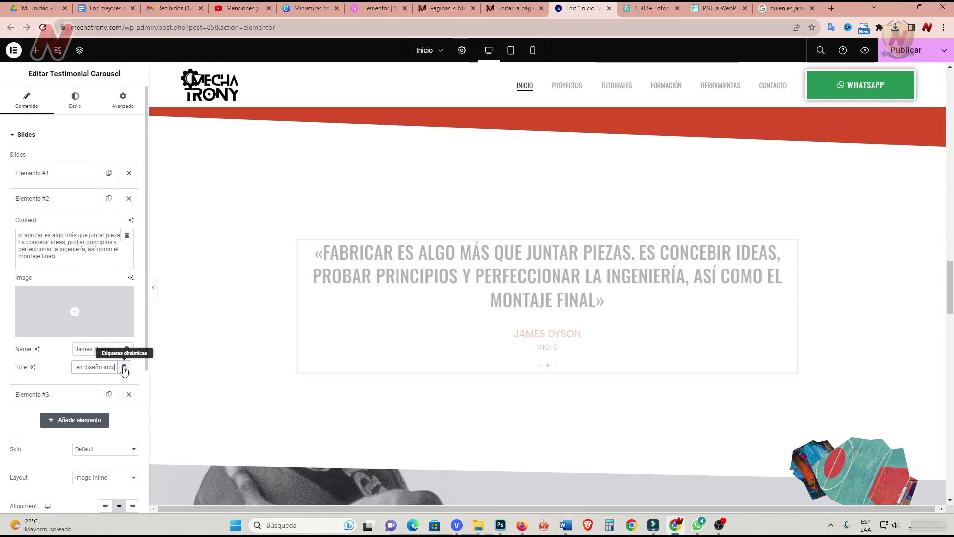
# Finish slide #2's title as 'Ing. en diseño industrial' and retitle slide #3 'Ing. mecánico'.
pyautogui.write('strial')
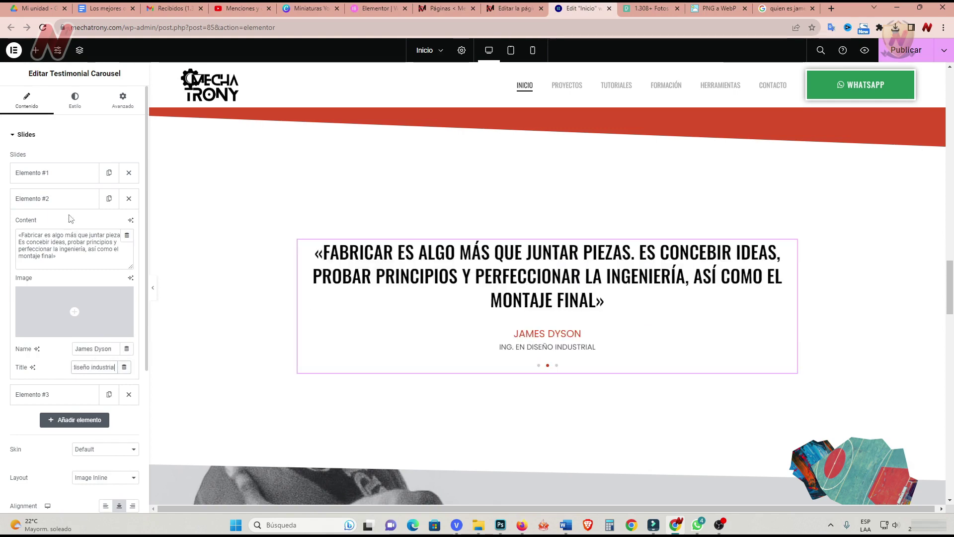
pyautogui.click(62, 200)
pyautogui.click(58, 227)
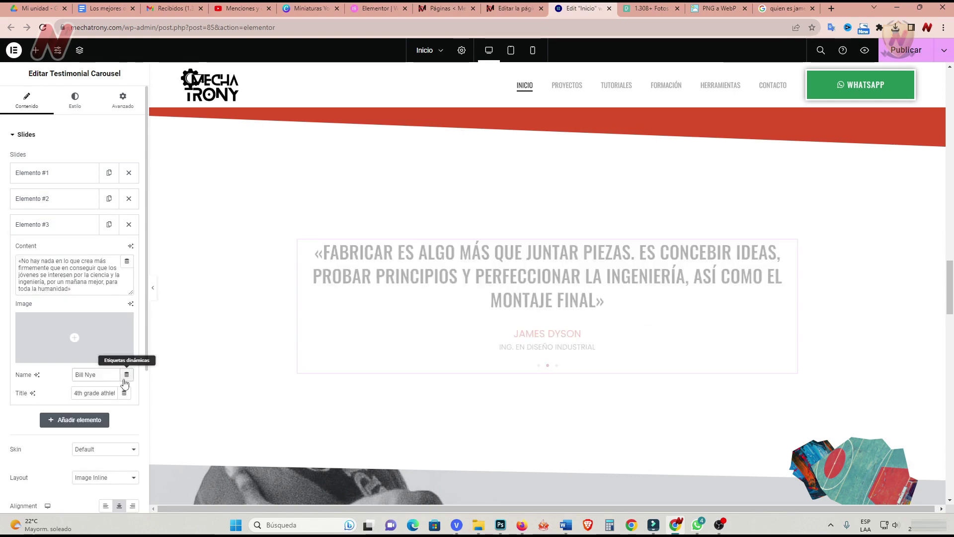
pyautogui.moveTo(75, 394); pyautogui.dragTo(147, 397)
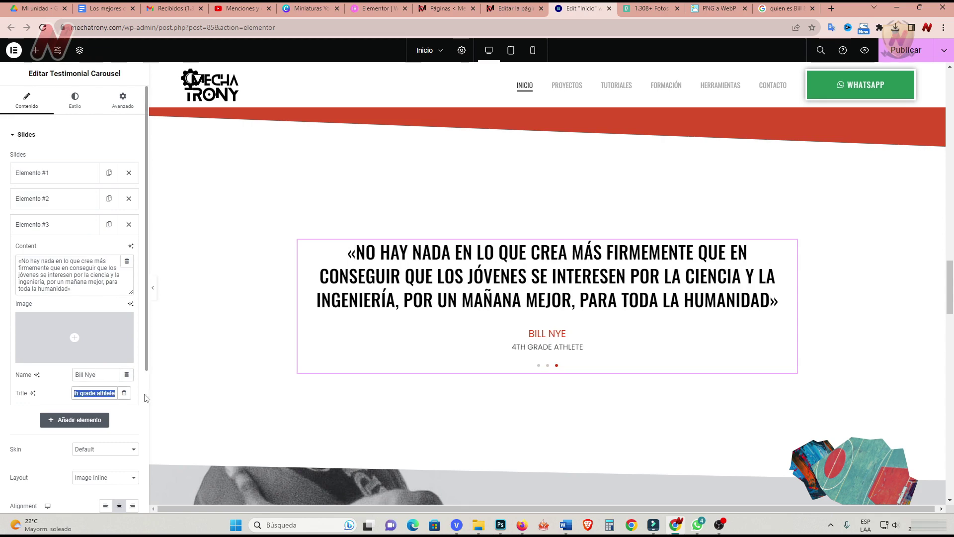
pyautogui.write('Ing. mecánico')
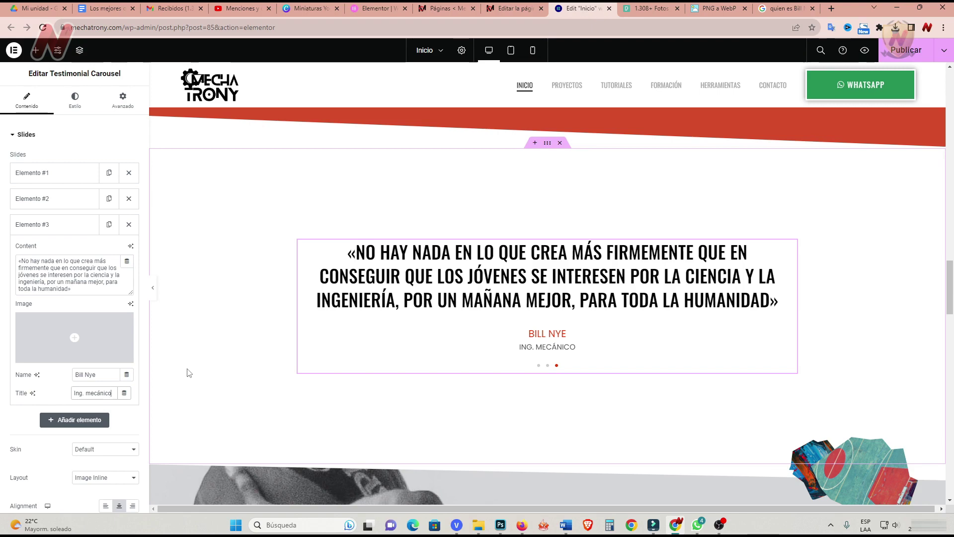
pyautogui.scroll(-8, 187, 373)
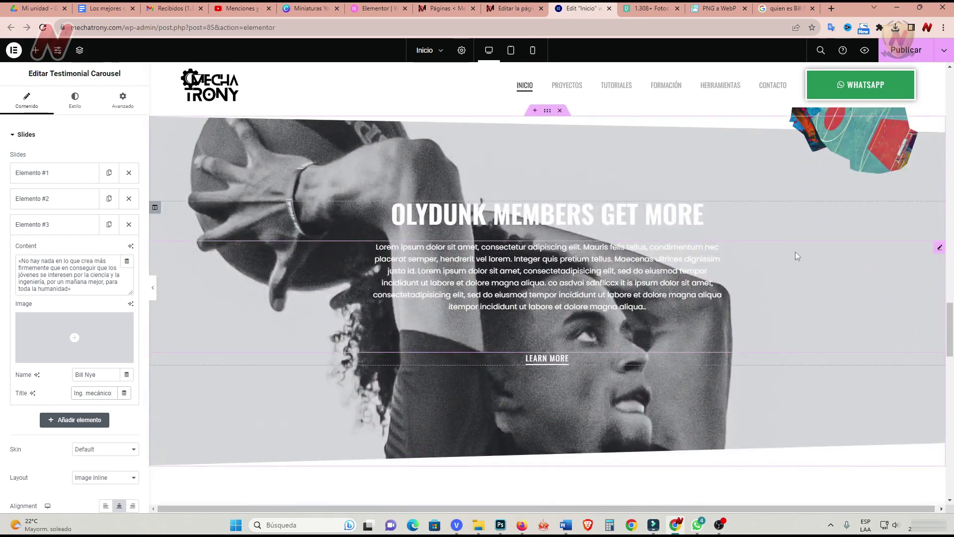
# Change the Olydunk section heading to 'herramientas'.
pyautogui.click(795, 231)
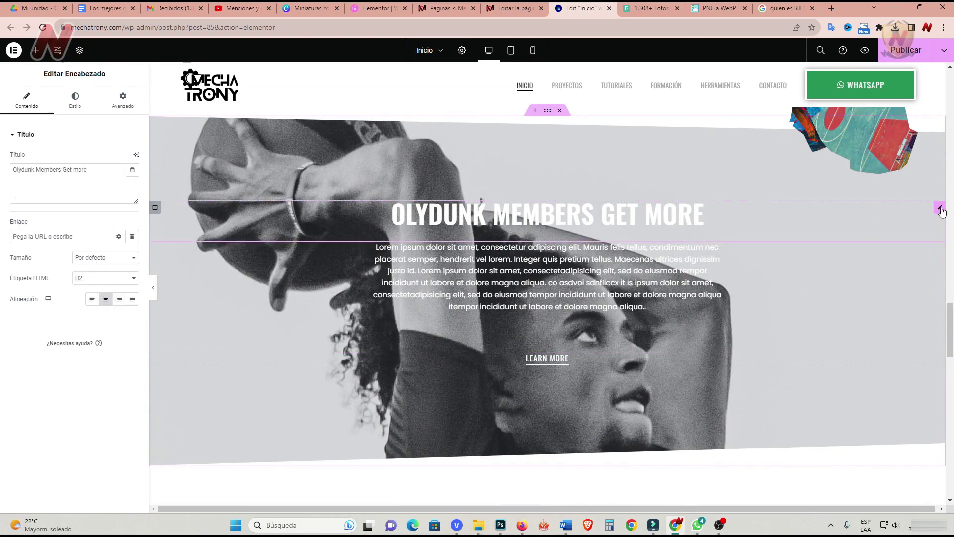
pyautogui.click(96, 168)
pyautogui.hotkey('ctrl', 'a')
pyautogui.write('herramientas')
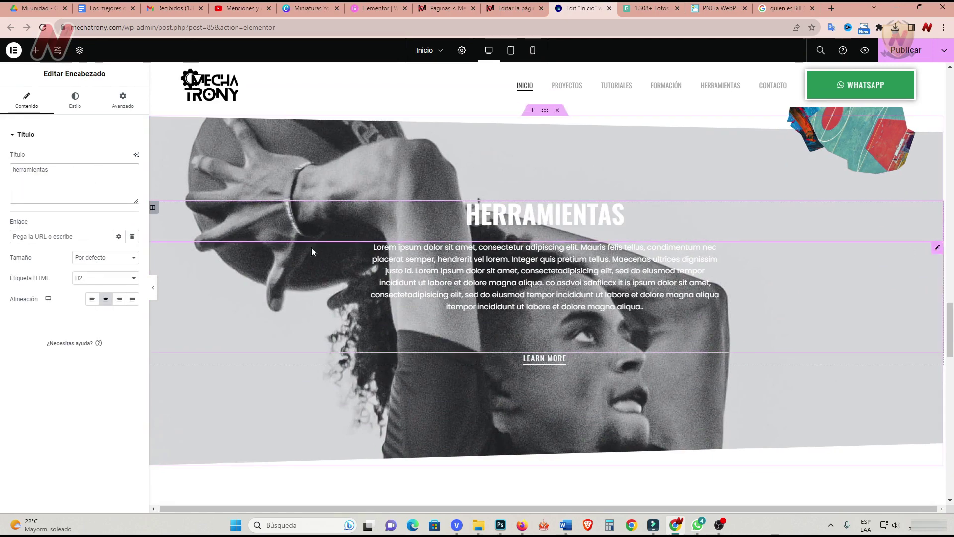
# Replace the Lorem ipsum paragraph with the Spanish paragraph about work tools.
pyautogui.click(311, 247)
pyautogui.moveTo(16, 219); pyautogui.dragTo(143, 350)
pyautogui.write('Es necesario tener herramientas de trabajo para poner en práctica lo que estamos aprendiendo, ya que la mayor parte de los trabajos son manuales y se necesita construir proyectos y realizar pruebas, medir señales, soldar componentes, armar, desarmar, y si no tenemos las herramientas apropiadas será muy difícil llevar a cabo nuestro trabajo.')
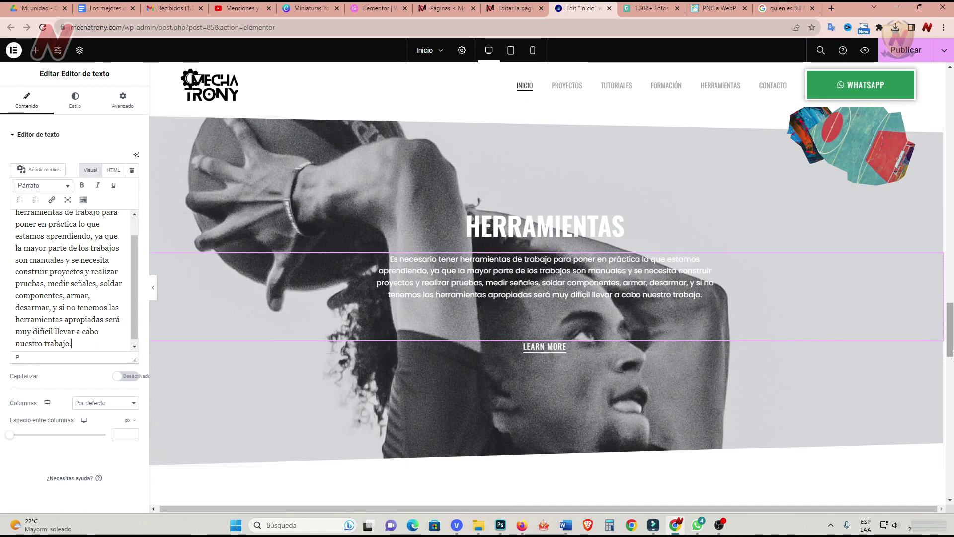
pyautogui.moveTo(951, 348); pyautogui.dragTo(950, 146)
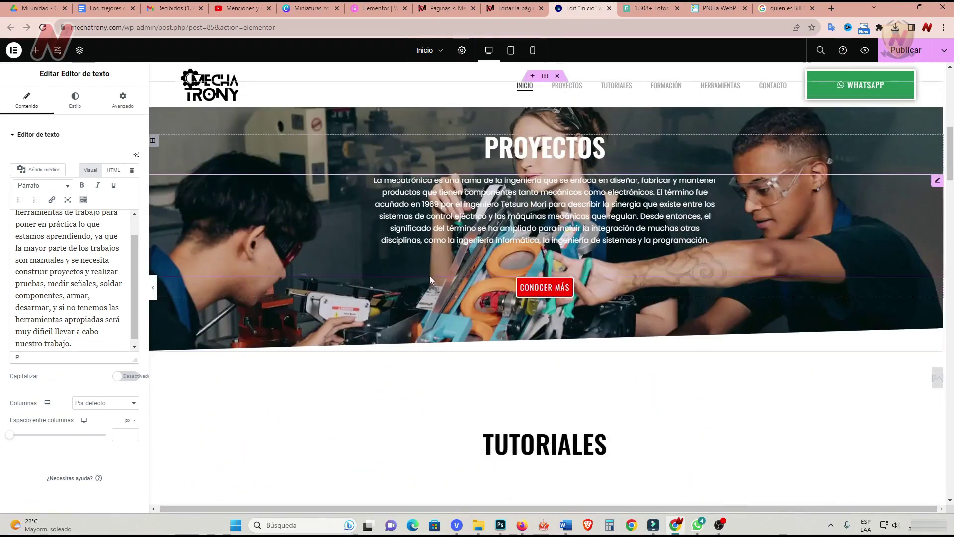
# Duplicate the Proyectos Conocer más button into Herramientas and delete the LEARN MORE button.
pyautogui.click(937, 283)
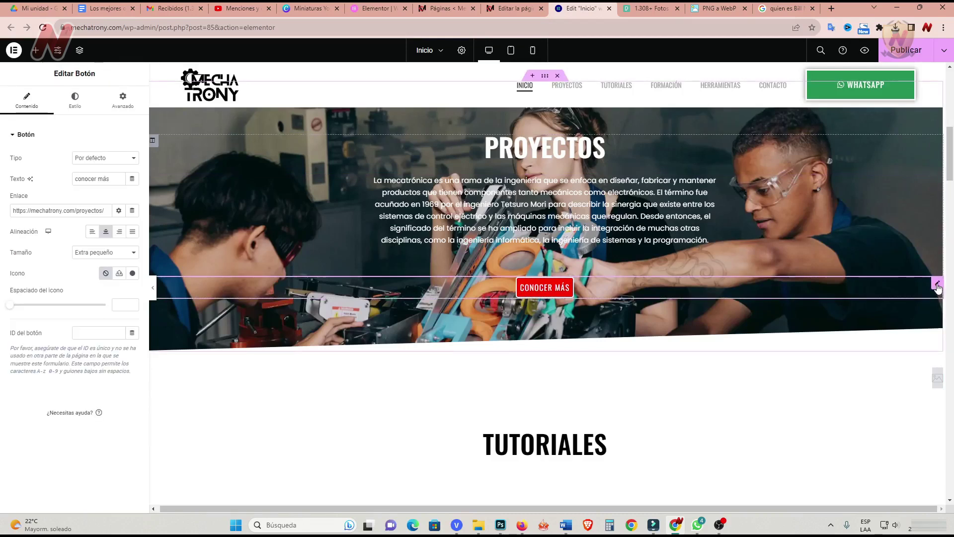
pyautogui.rightClick(939, 288)
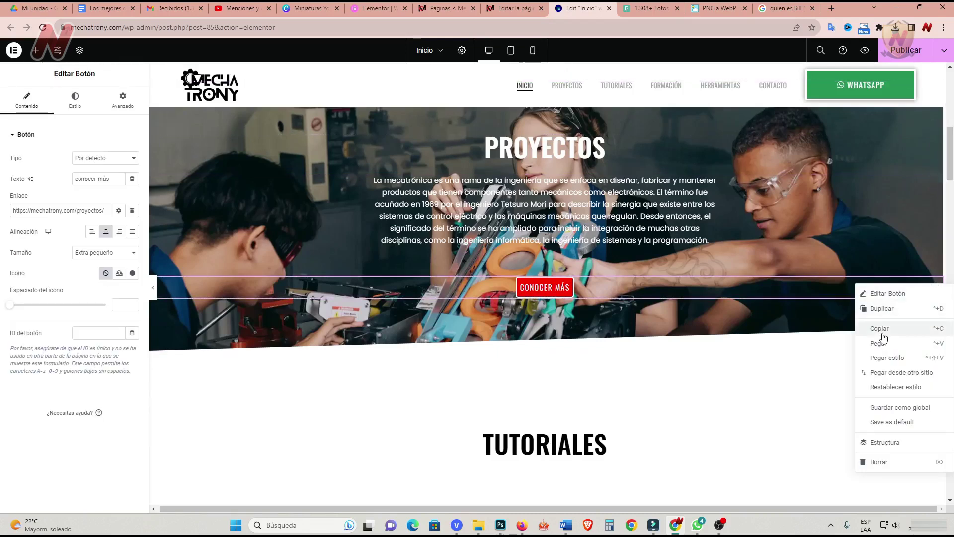
pyautogui.click(882, 312)
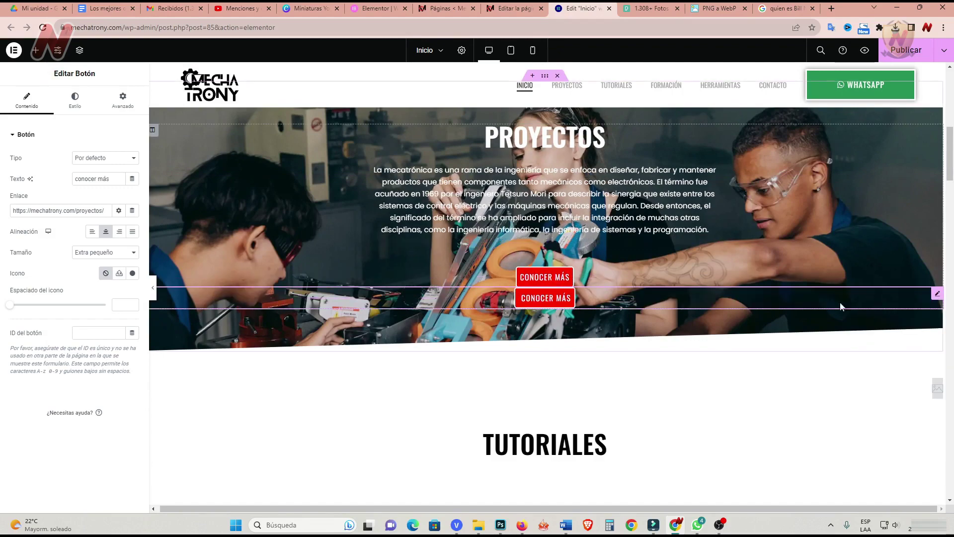
pyautogui.moveTo(936, 299); pyautogui.dragTo(777, 405)
pyautogui.scroll(-10, 778, 406)
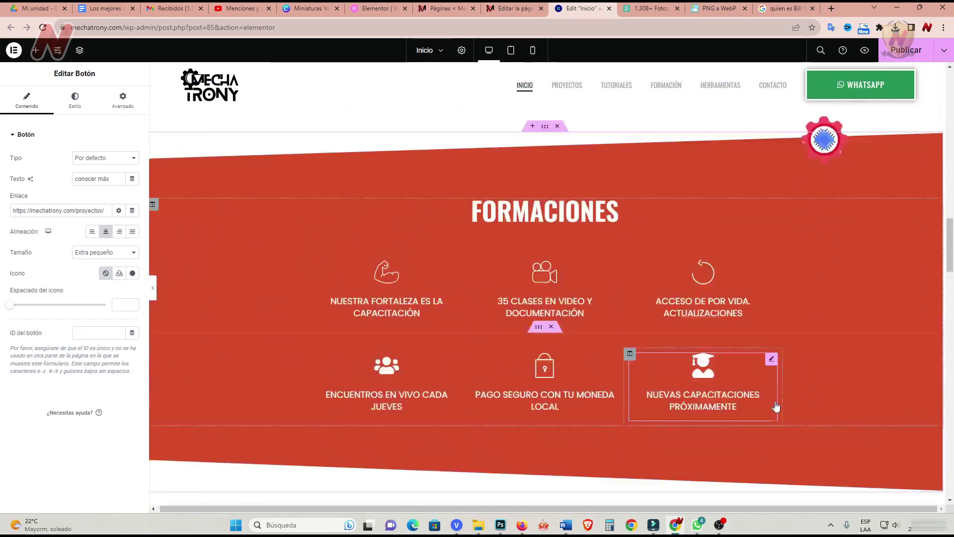
pyautogui.scroll(-10, 774, 402)
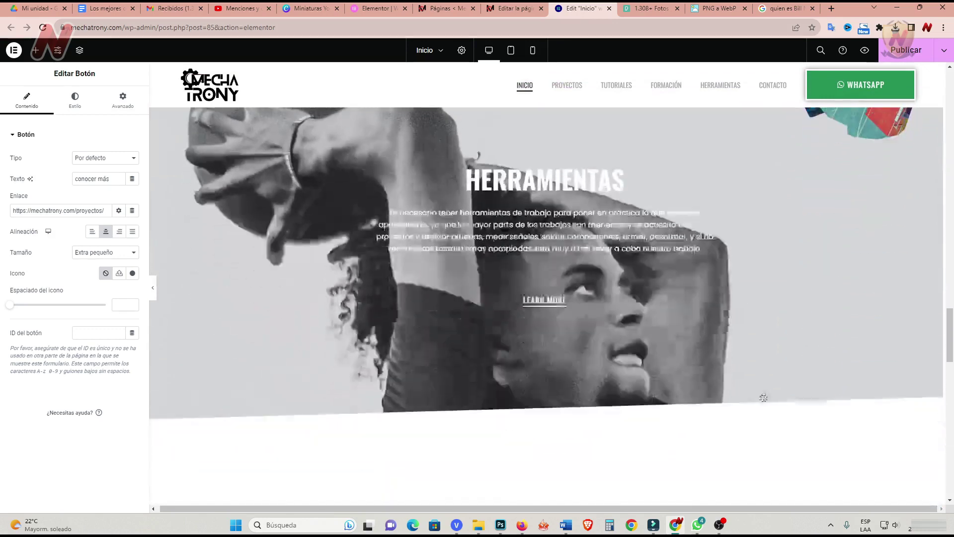
pyautogui.moveTo(774, 401); pyautogui.dragTo(616, 289)
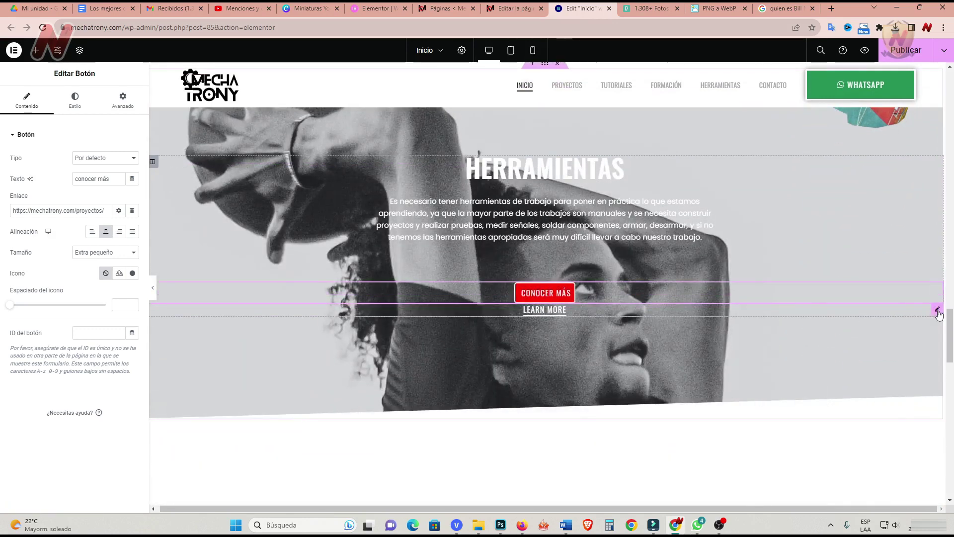
pyautogui.rightClick(930, 314)
pyautogui.click(865, 494)
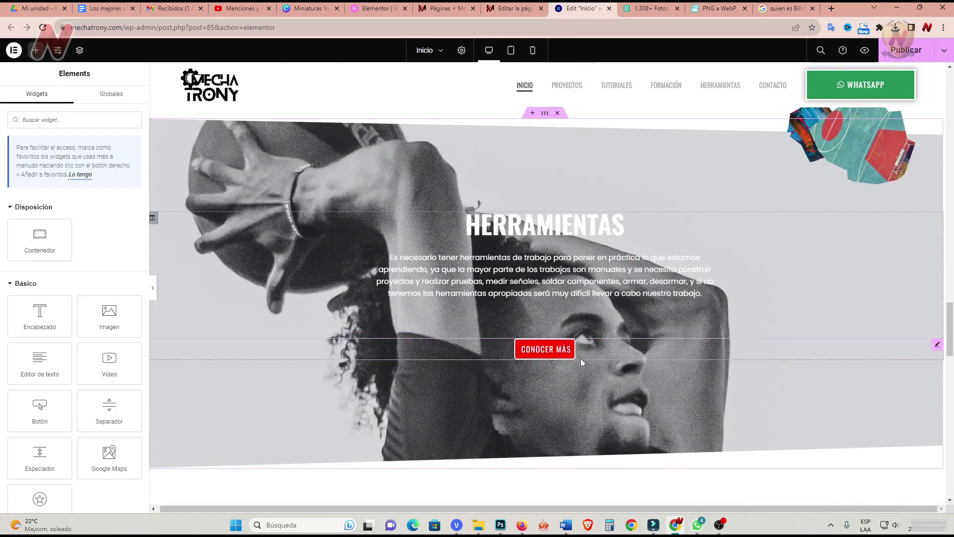
pyautogui.click(914, 347)
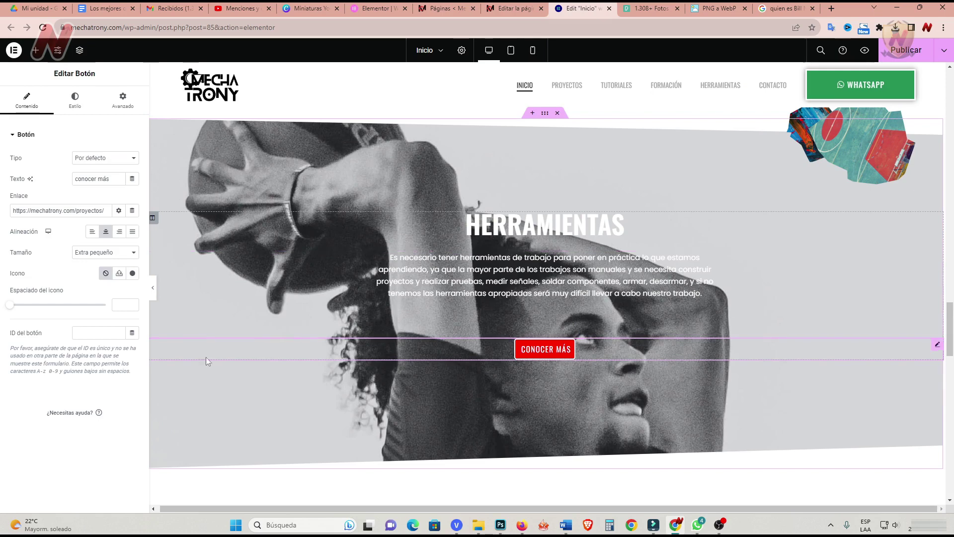
pyautogui.rightClick(676, 88)
pyautogui.click(722, 148)
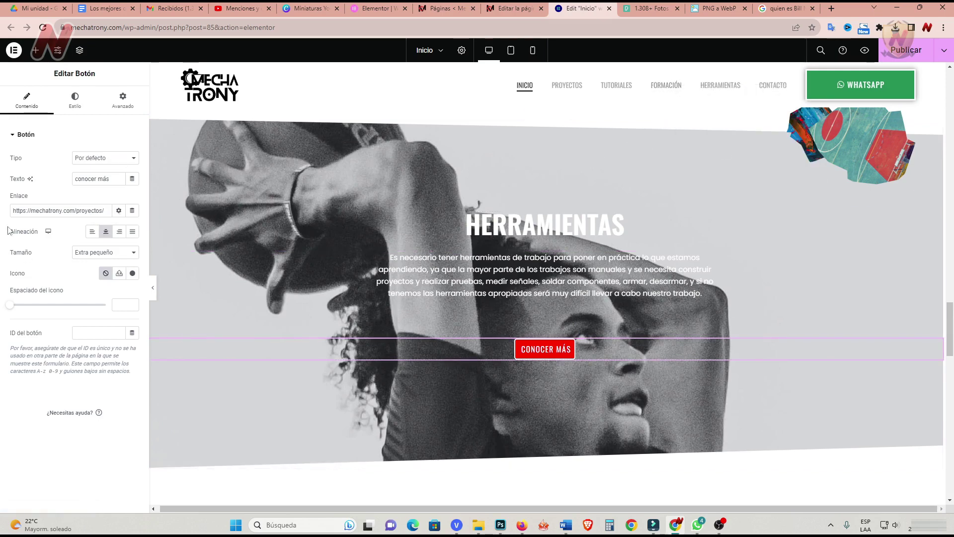
pyautogui.moveTo(13, 211); pyautogui.dragTo(124, 211)
pyautogui.write('https://mechatrony.com/formacion/')
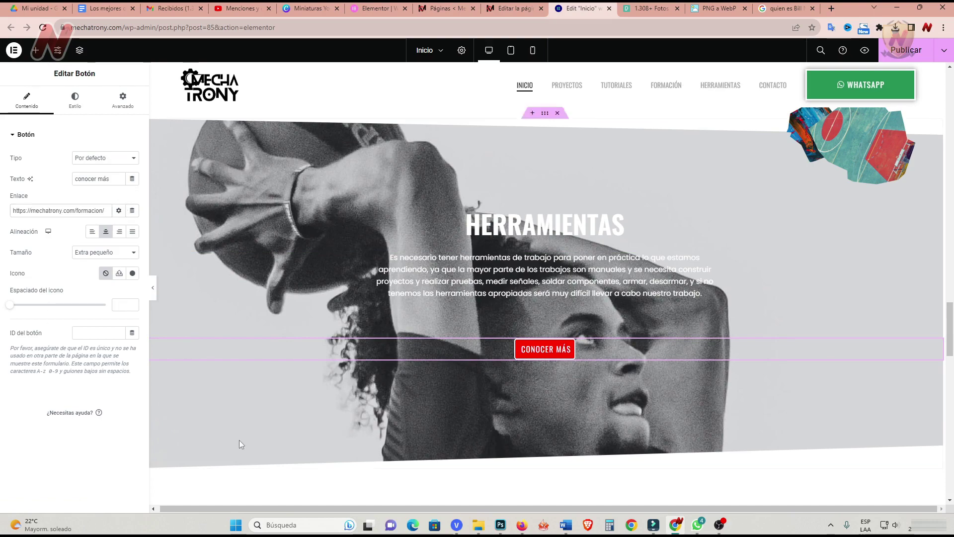
pyautogui.scroll(10, 240, 437)
pyautogui.scroll(2, 243, 439)
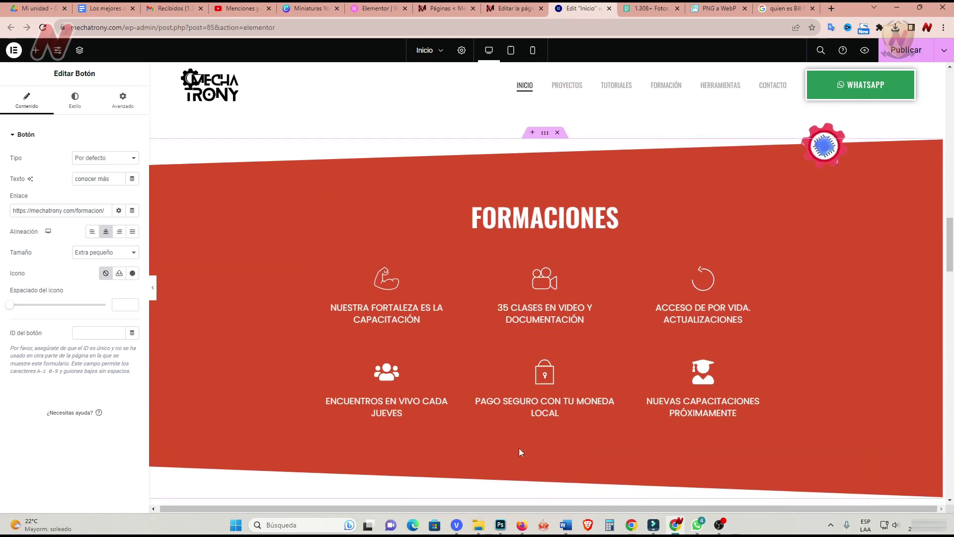
# Move a Conocer más button into Formaciones and duplicate the lower feature row.
pyautogui.scroll(12, 627, 346)
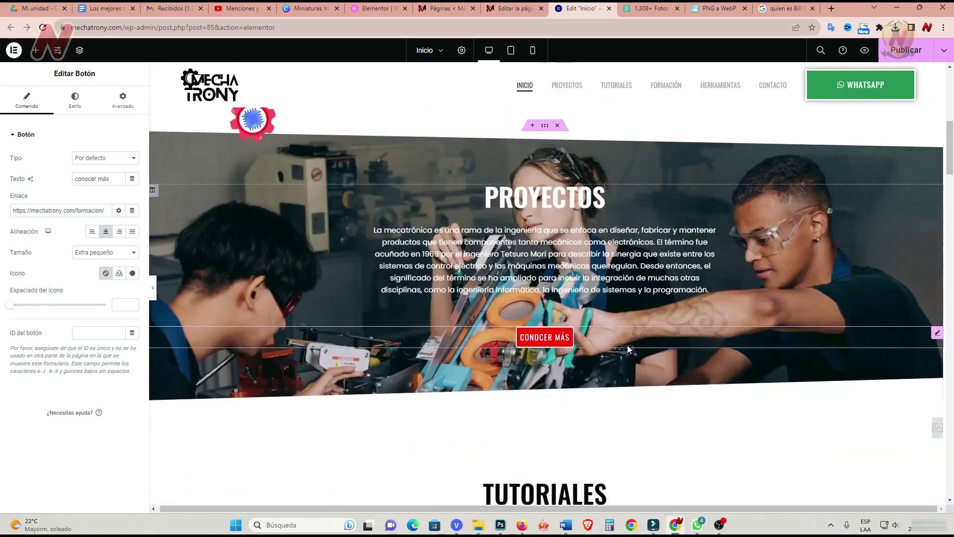
pyautogui.rightClick(858, 383)
pyautogui.moveTo(858, 384); pyautogui.dragTo(543, 329)
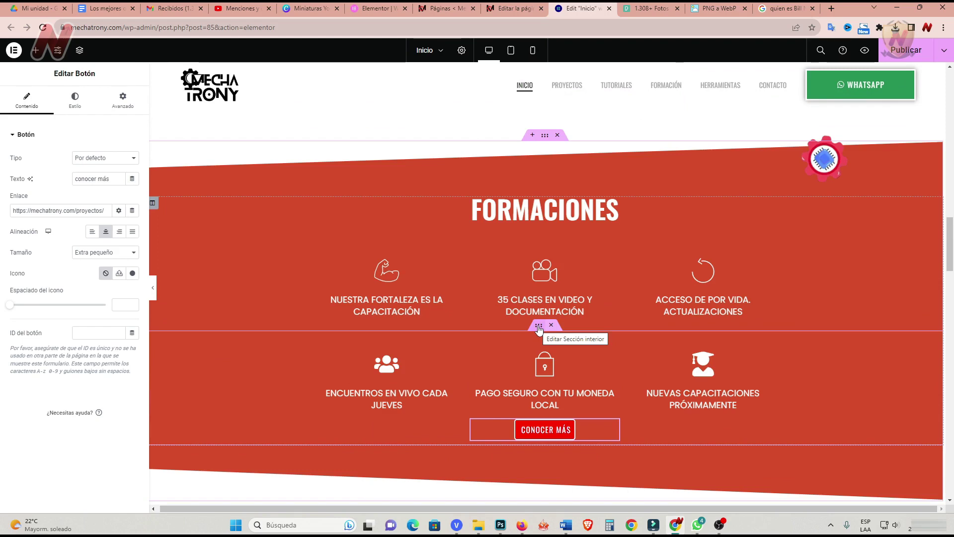
pyautogui.rightClick(540, 330)
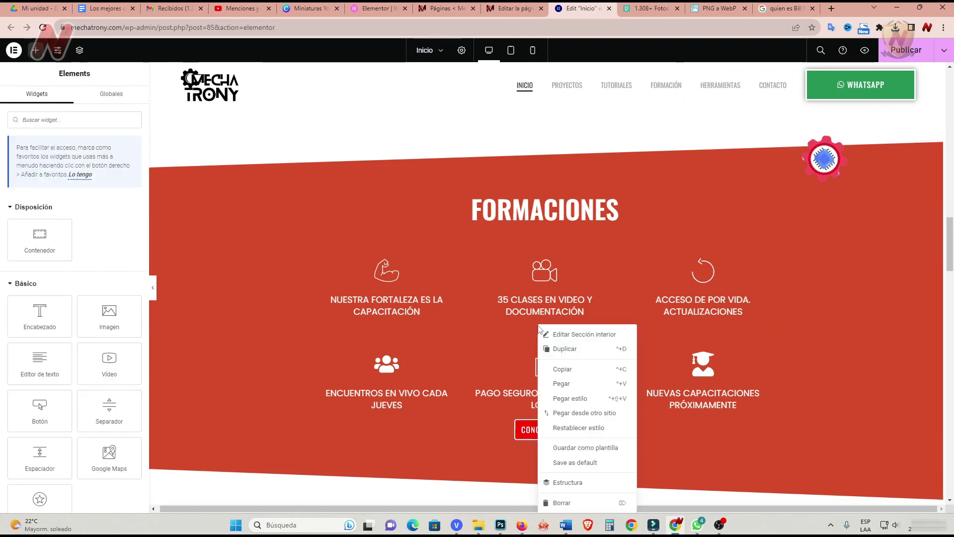
pyautogui.click(563, 354)
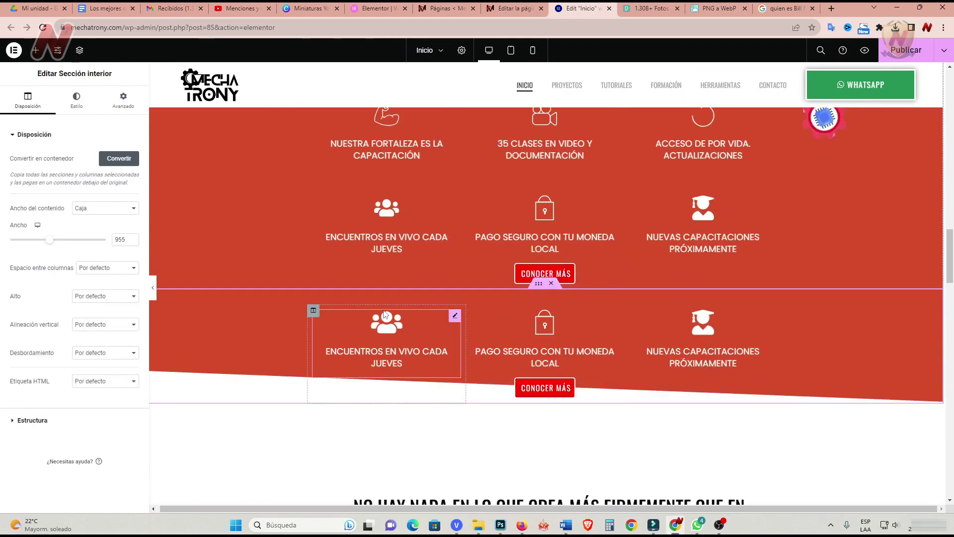
# Delete the three copied icon boxes, the empty columns and the upper Conocer más button.
pyautogui.rightClick(460, 319)
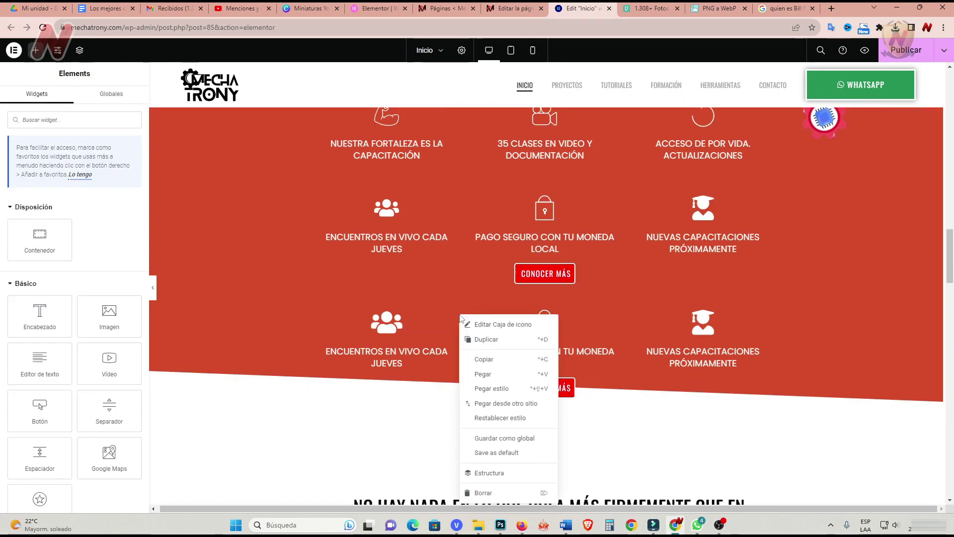
pyautogui.click(495, 493)
pyautogui.rightClick(617, 326)
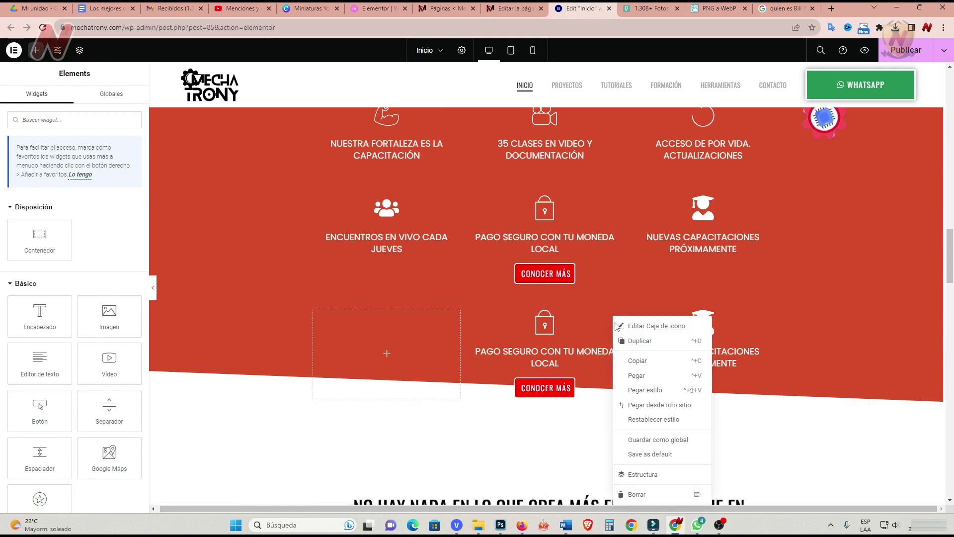
pyautogui.click(634, 495)
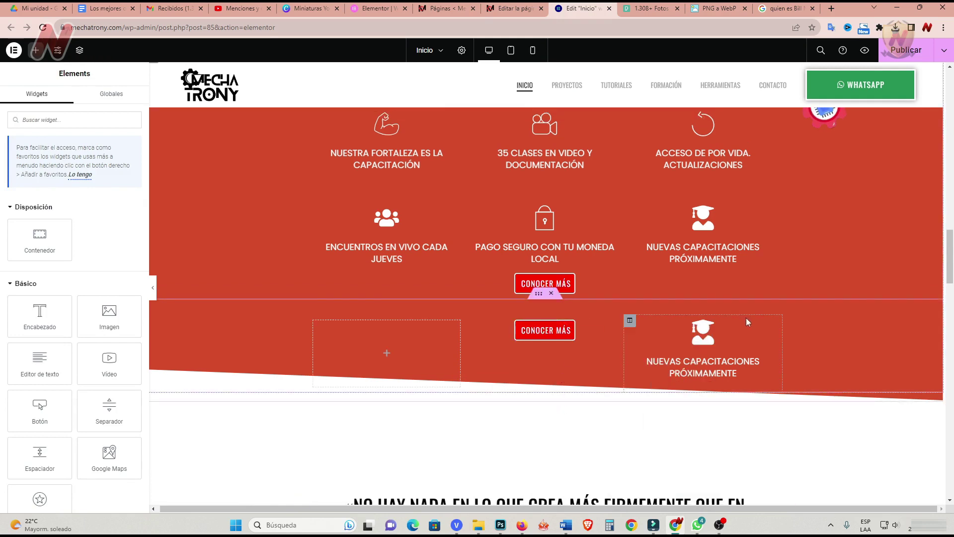
pyautogui.rightClick(768, 328)
pyautogui.click(801, 497)
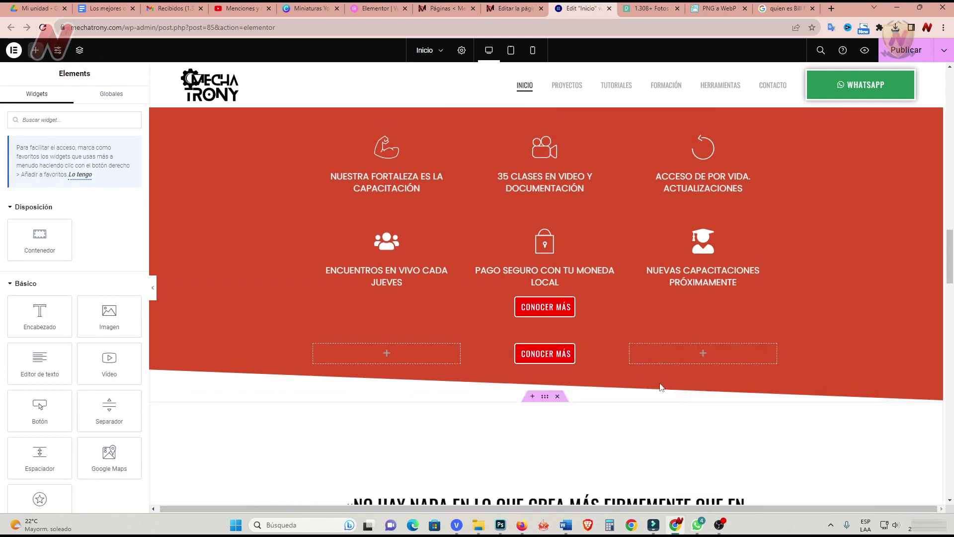
pyautogui.rightClick(630, 344)
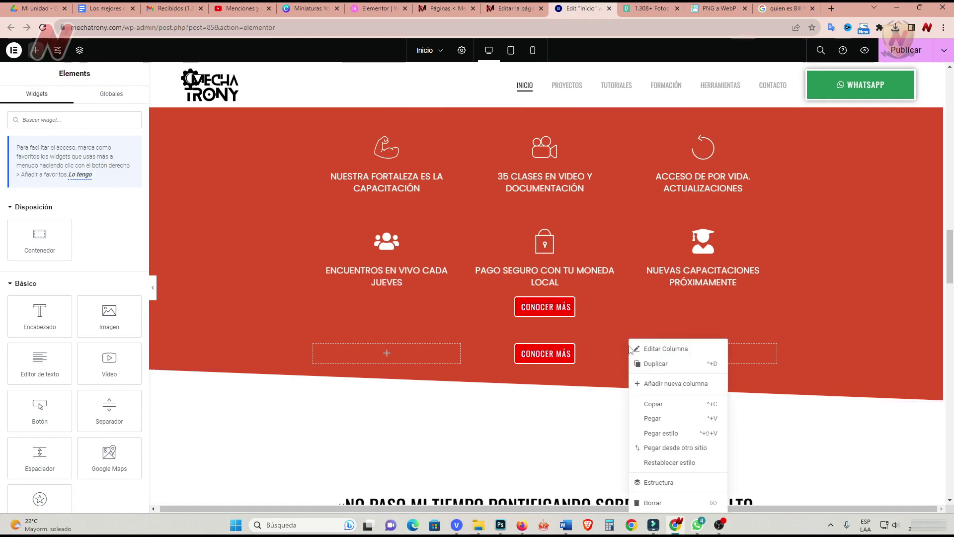
pyautogui.click(662, 504)
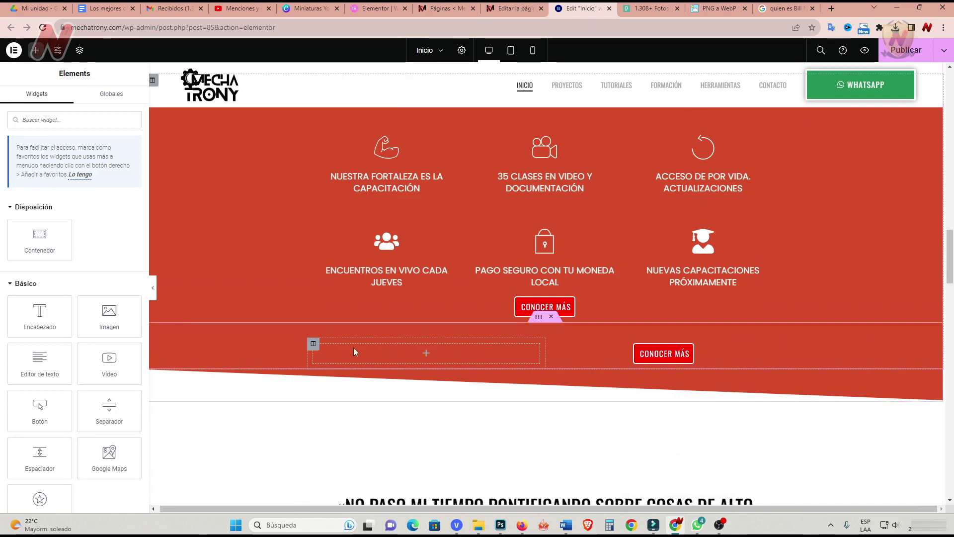
pyautogui.rightClick(314, 348)
pyautogui.click(366, 503)
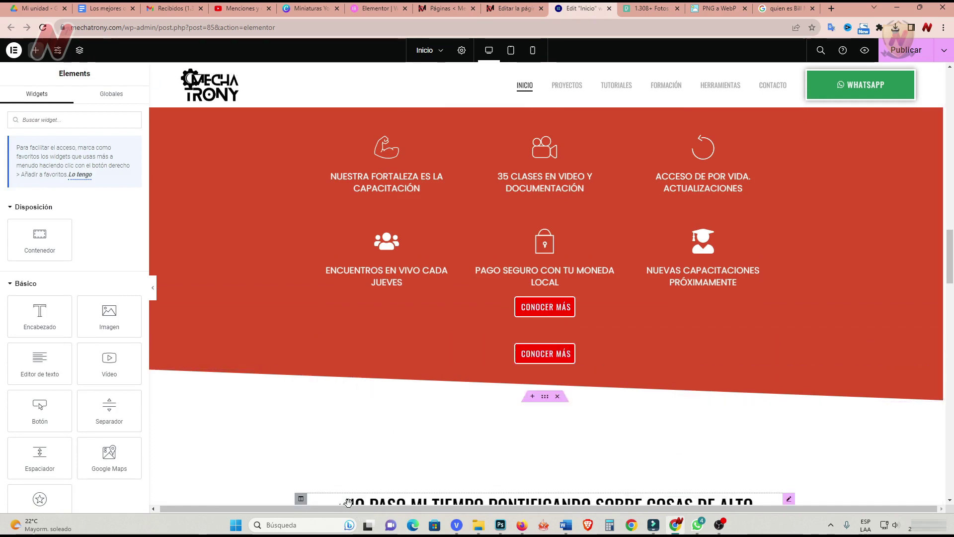
pyautogui.rightClick(615, 302)
pyautogui.click(641, 479)
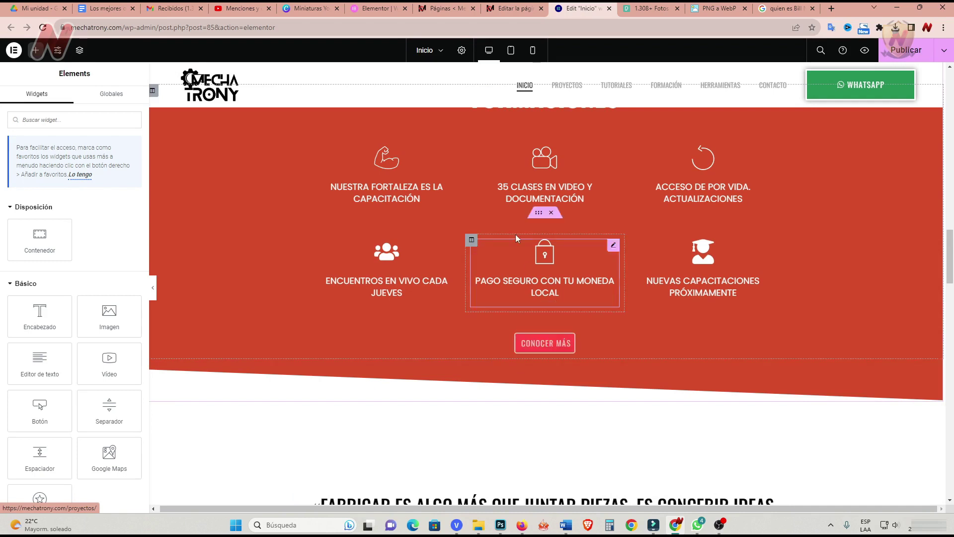
pyautogui.click(533, 51)
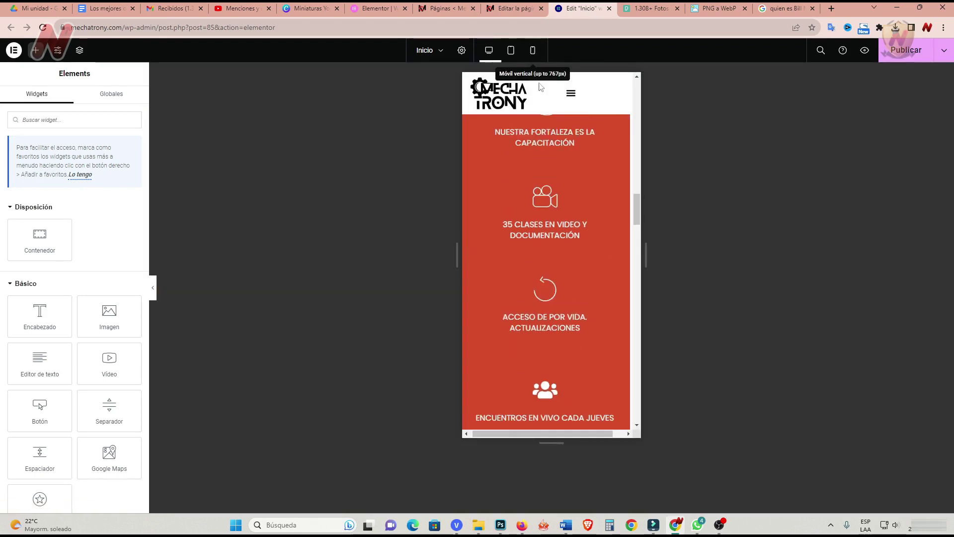
pyautogui.moveTo(637, 203); pyautogui.dragTo(637, 245)
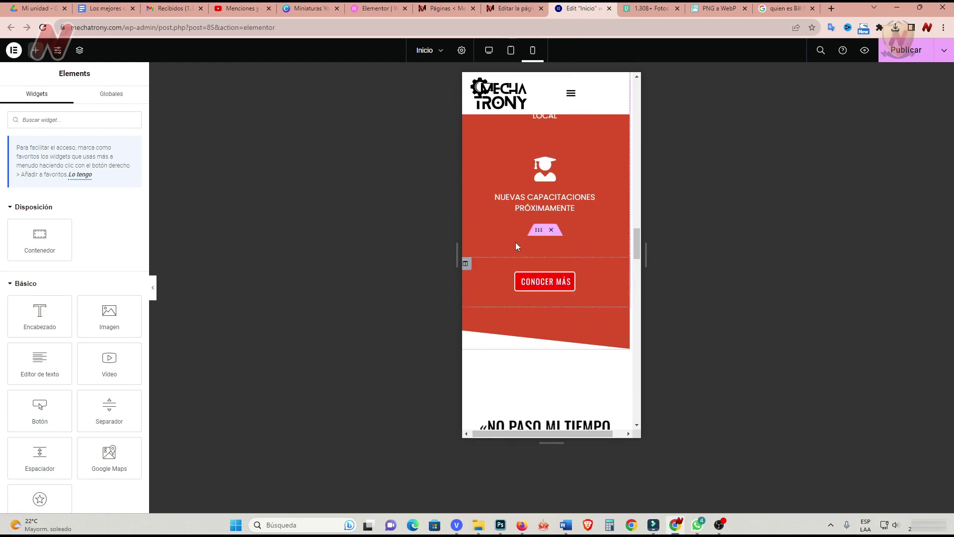
pyautogui.moveTo(635, 241); pyautogui.dragTo(635, 253)
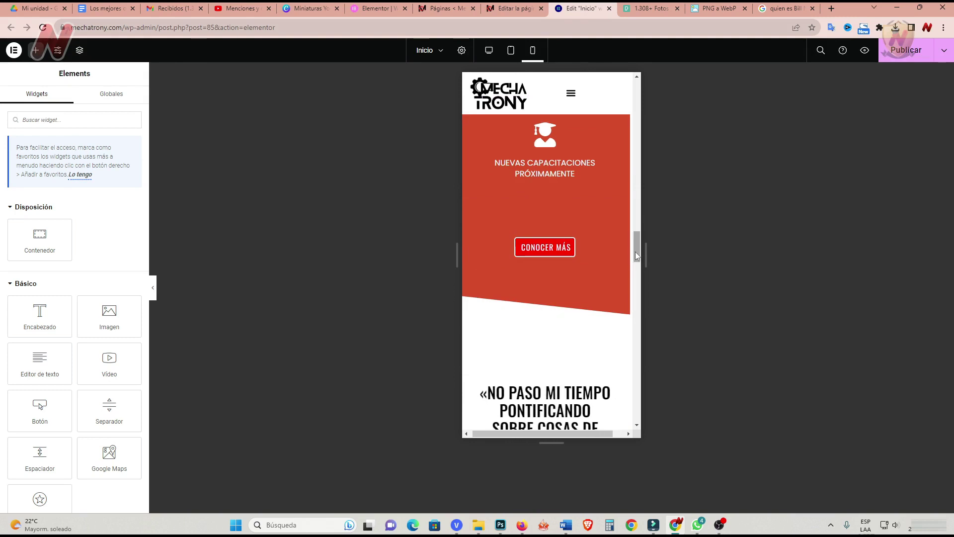
pyautogui.click(511, 51)
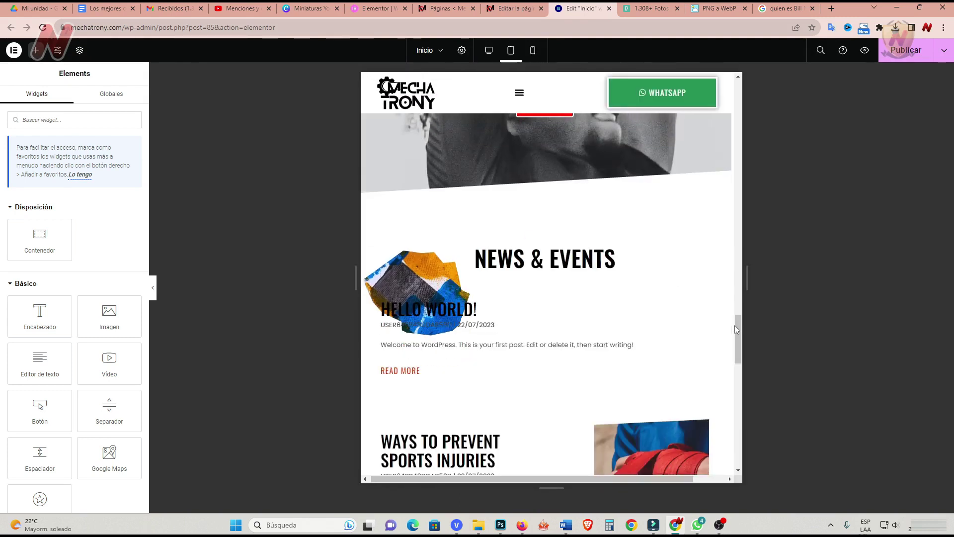
pyautogui.moveTo(743, 330); pyautogui.dragTo(738, 275)
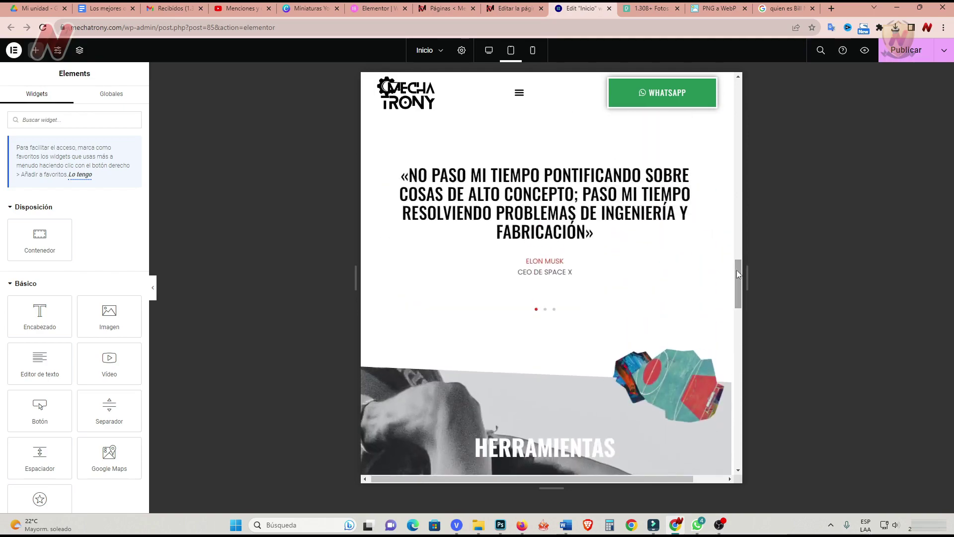
pyautogui.click(490, 50)
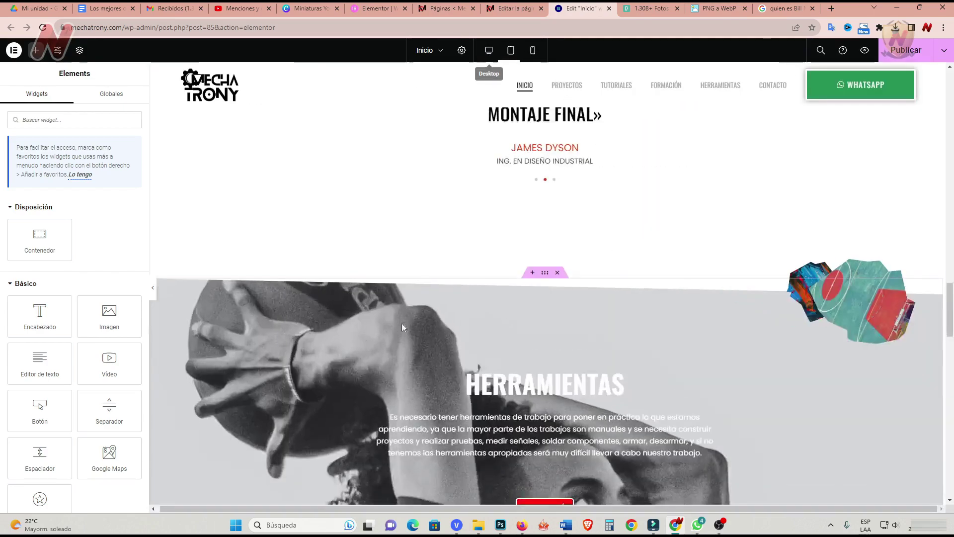
# Relabel the Formaciones CONOCER MÁS button 'ir a nuestra plataforma'.
pyautogui.scroll(-4, 309, 382)
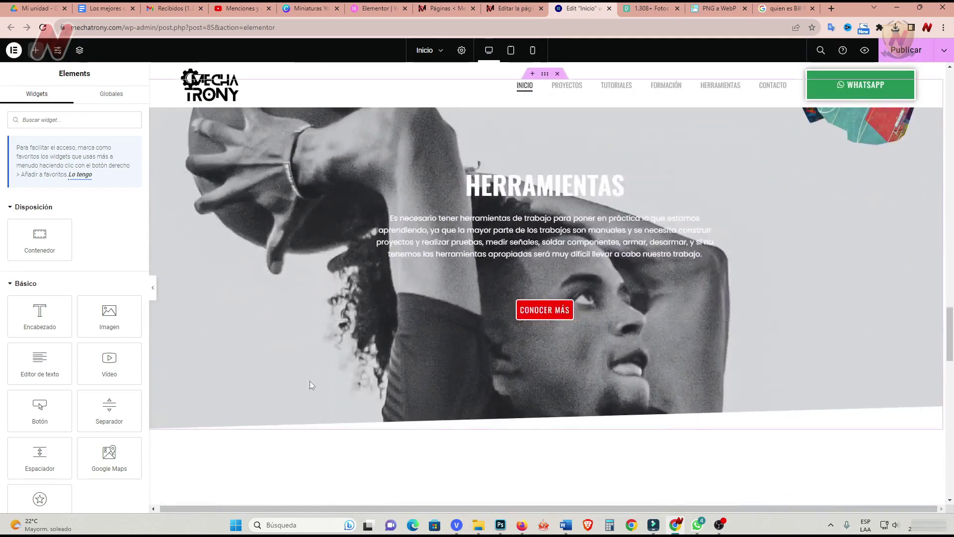
pyautogui.scroll(-3, 309, 381)
pyautogui.scroll(12, 310, 377)
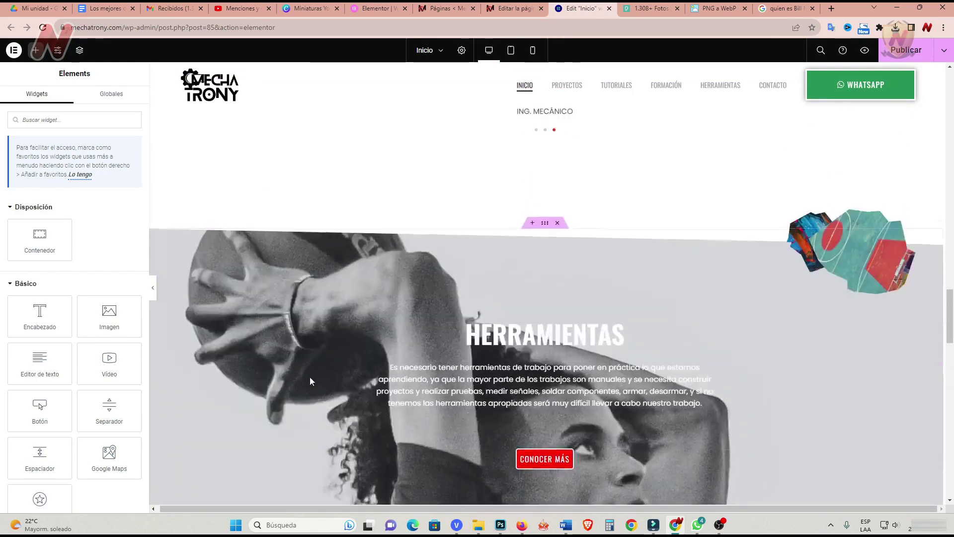
pyautogui.scroll(5, 311, 376)
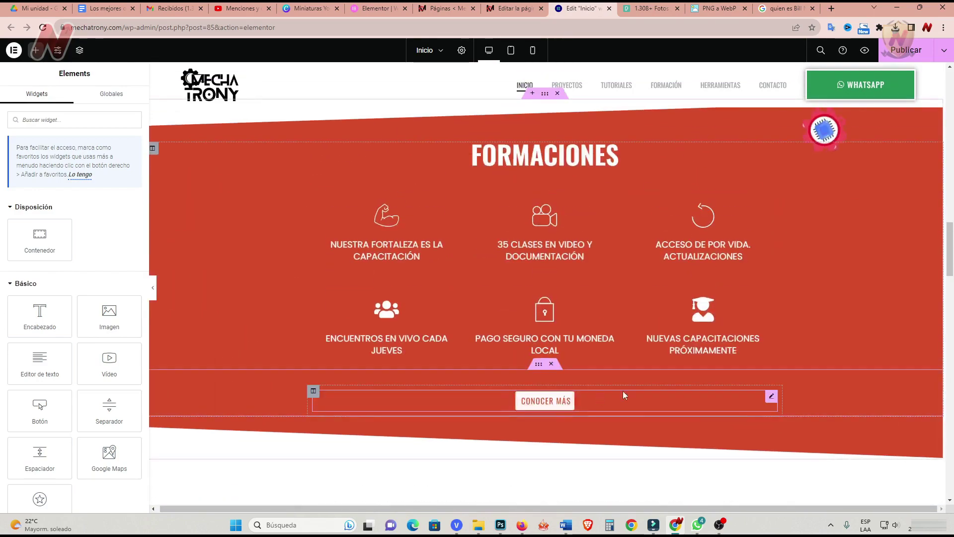
pyautogui.click(772, 398)
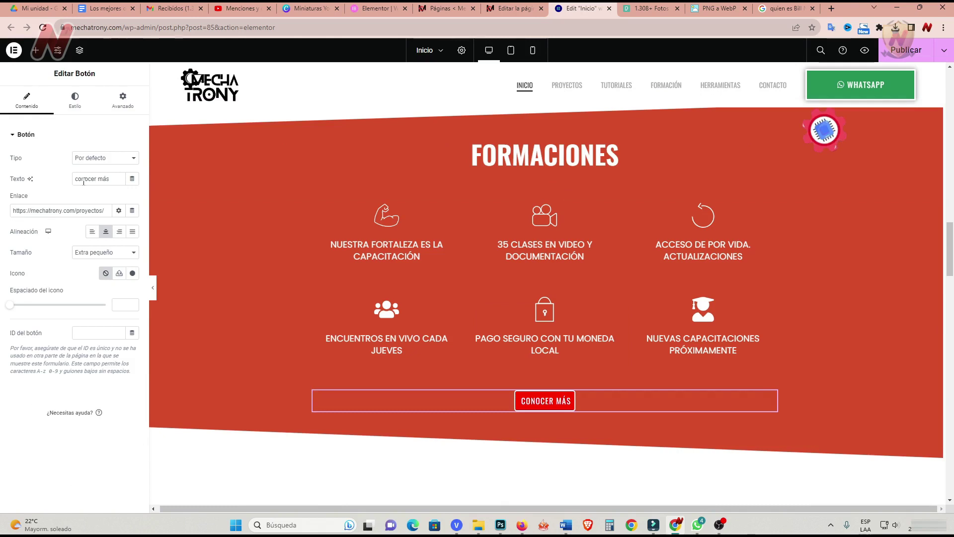
pyautogui.write('ir ')
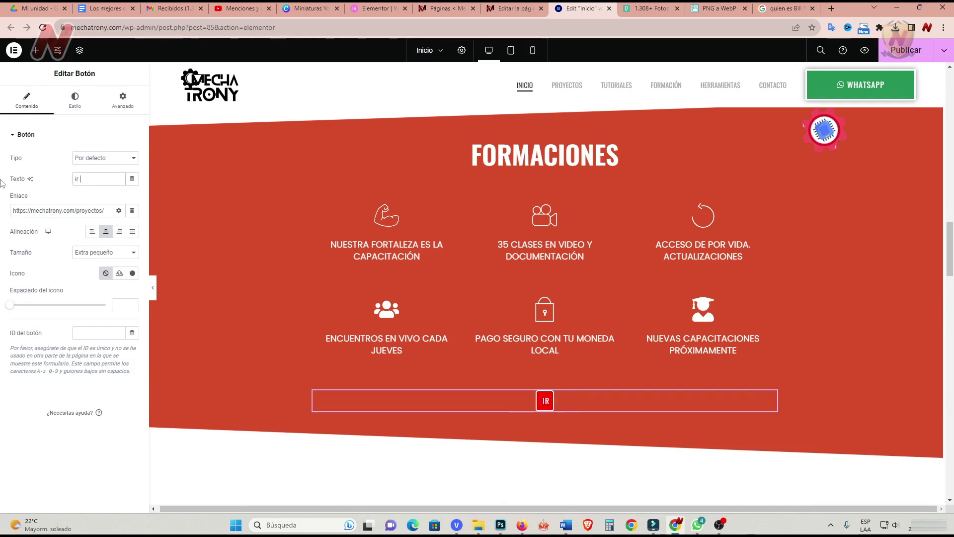
pyautogui.write('a nuestra plataforma')
# Link the button to business.schoolnegociostart.com/ and make it open in a new window.
pyautogui.click(80, 179)
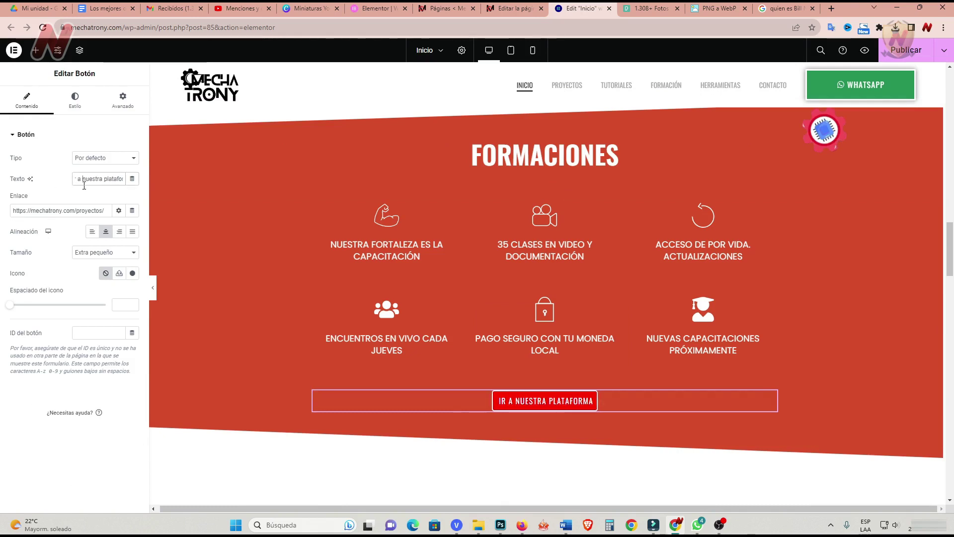
pyautogui.tripleClick(61, 211)
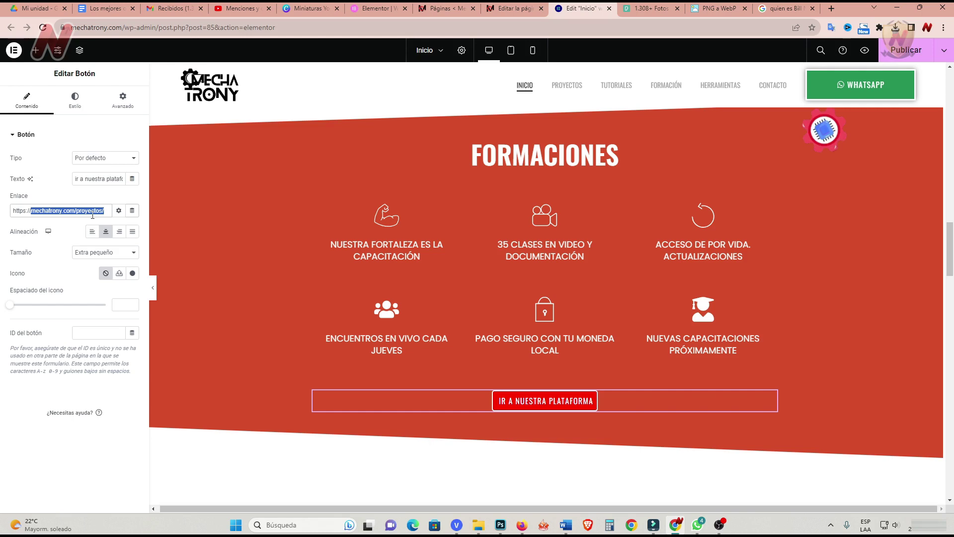
pyautogui.write('busines')
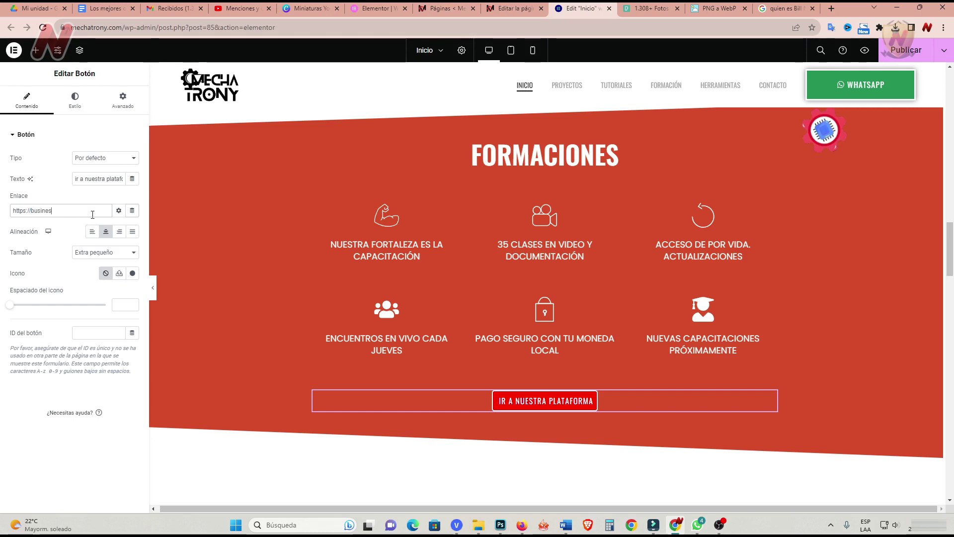
pyautogui.write('s.schoolnegociostart.com/')
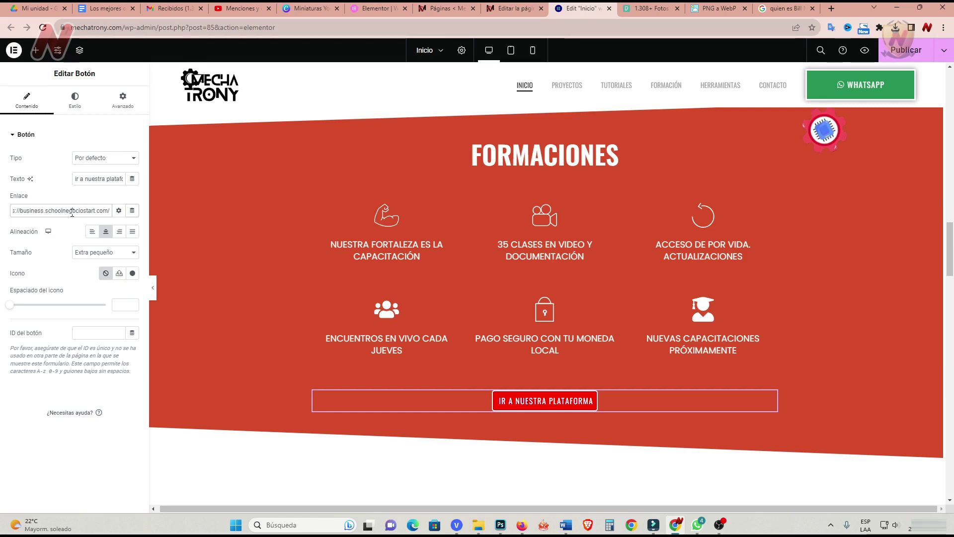
pyautogui.click(118, 210)
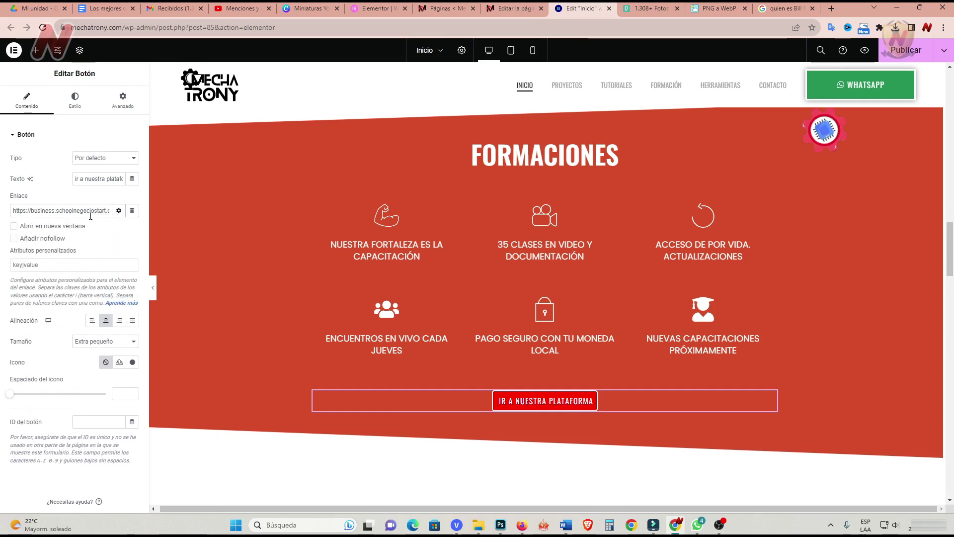
pyautogui.click(14, 226)
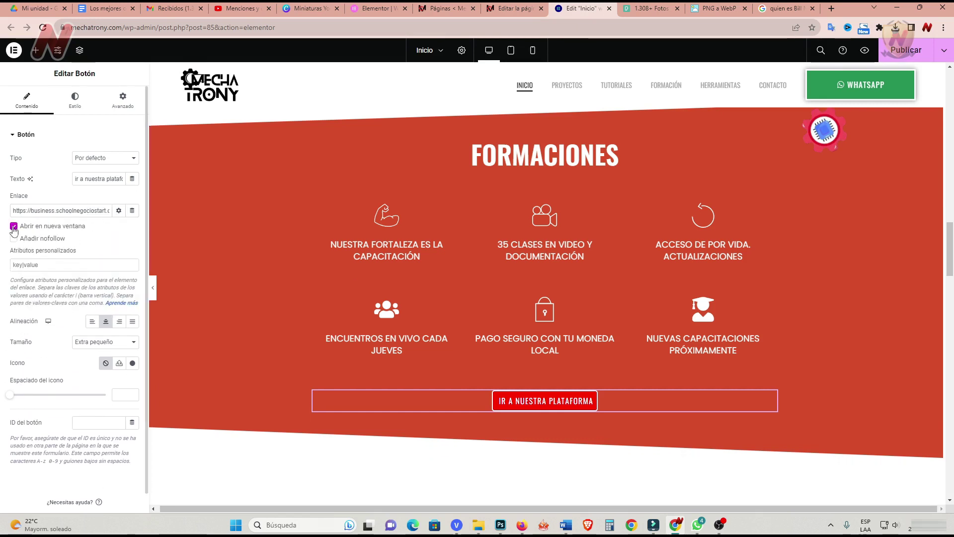
pyautogui.click(119, 210)
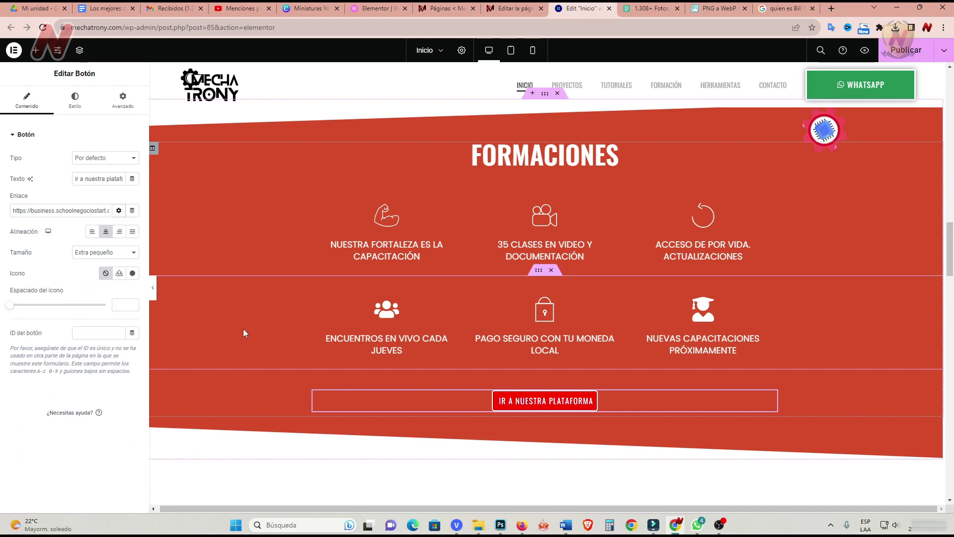
pyautogui.scroll(4, 253, 346)
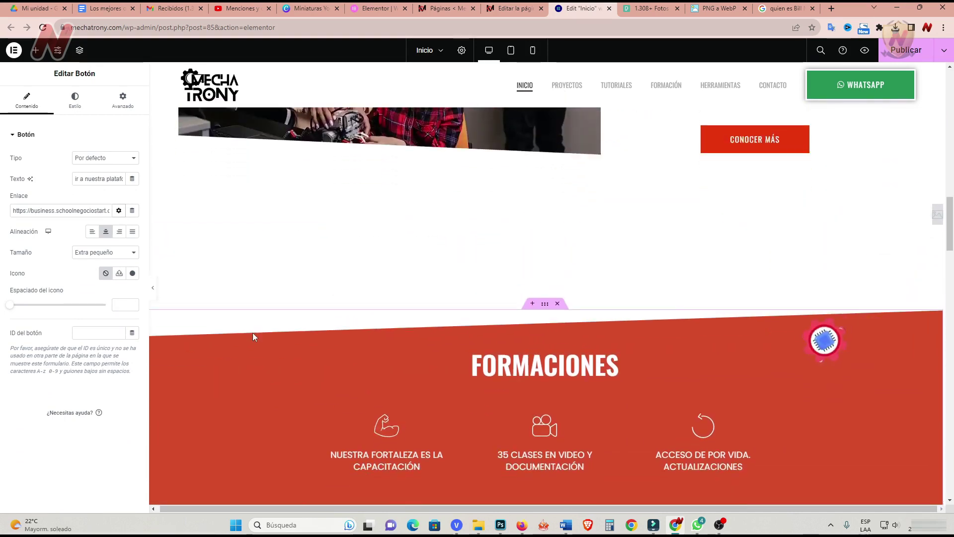
pyautogui.scroll(-7, 253, 334)
pyautogui.scroll(3, 253, 334)
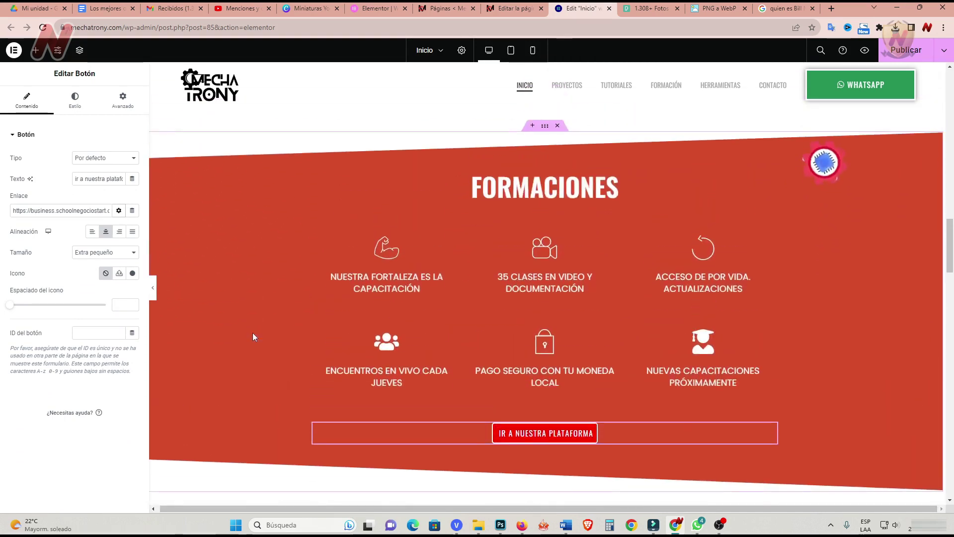
pyautogui.scroll(-9, 252, 333)
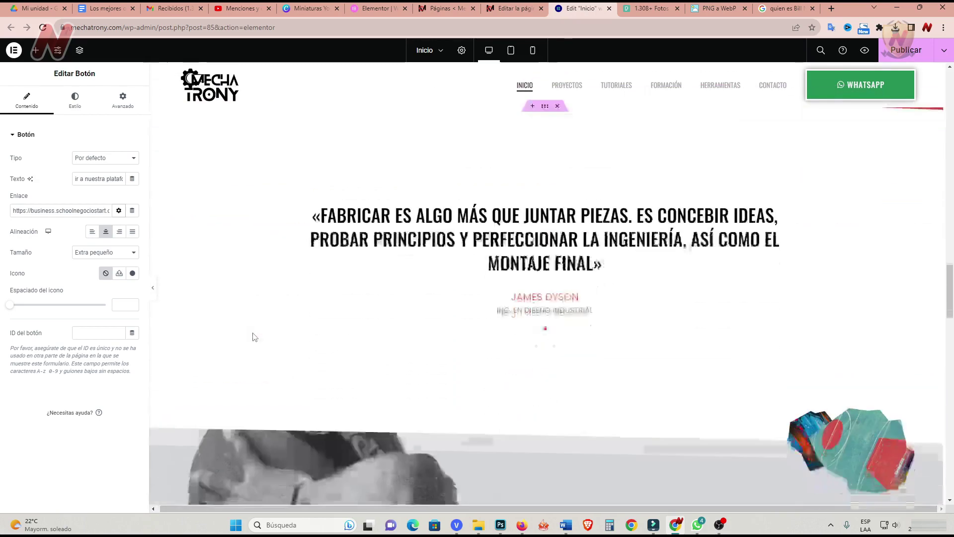
pyautogui.scroll(-5, 253, 333)
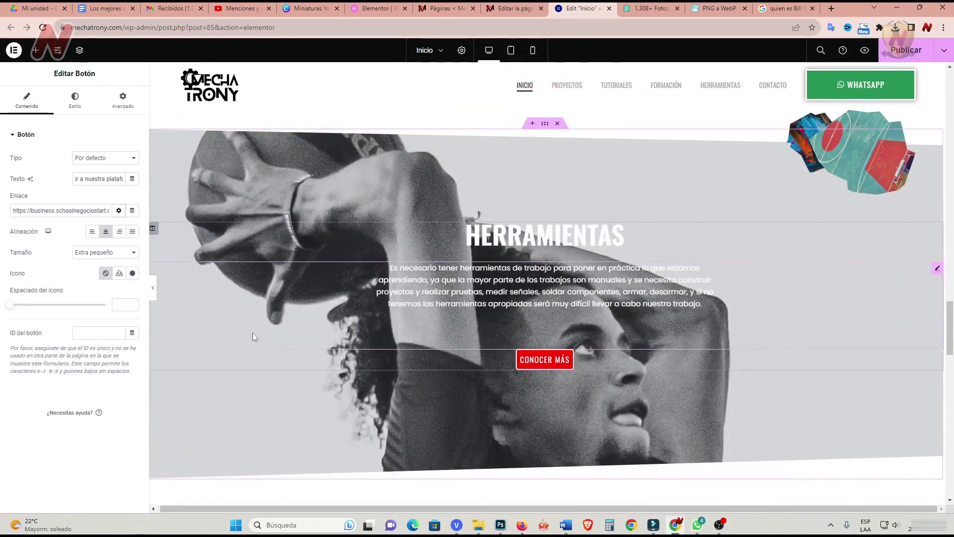
# Remove the section's background image and enter a robotic-arm prompt in the AI image generator.
pyautogui.click(548, 126)
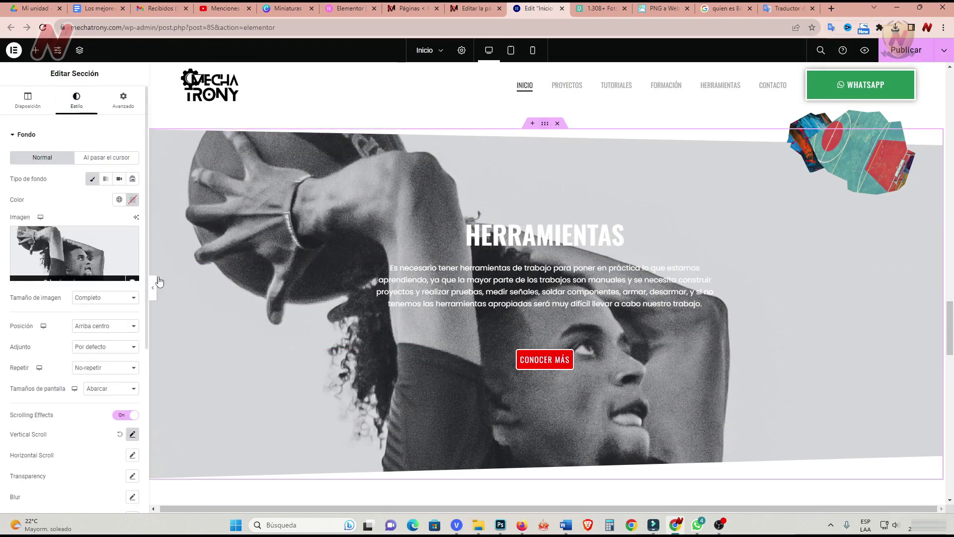
pyautogui.moveTo(79, 224)
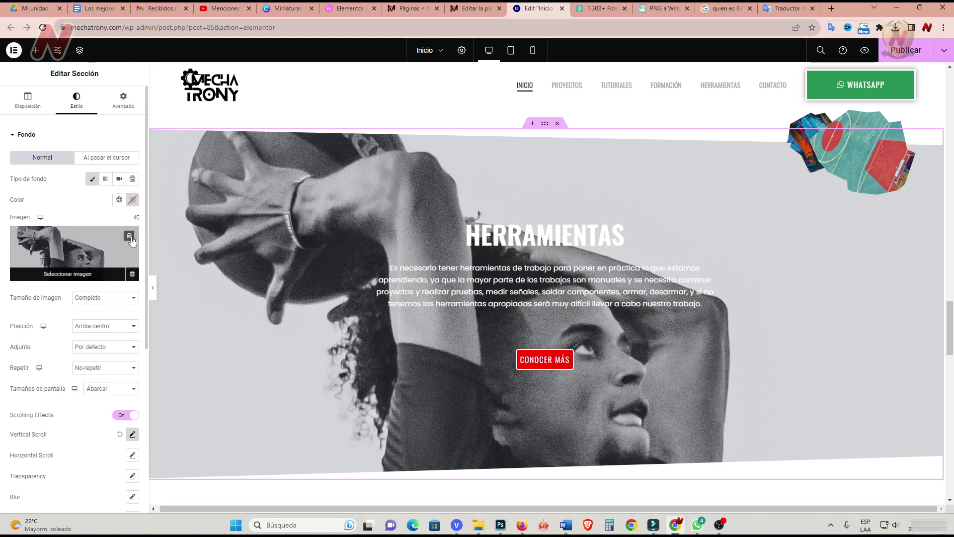
pyautogui.click(131, 239)
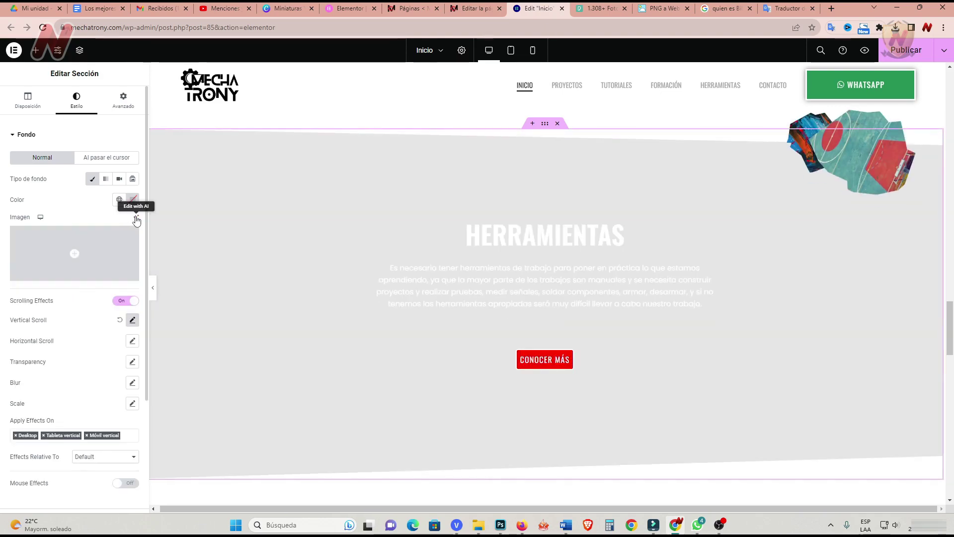
pyautogui.click(136, 220)
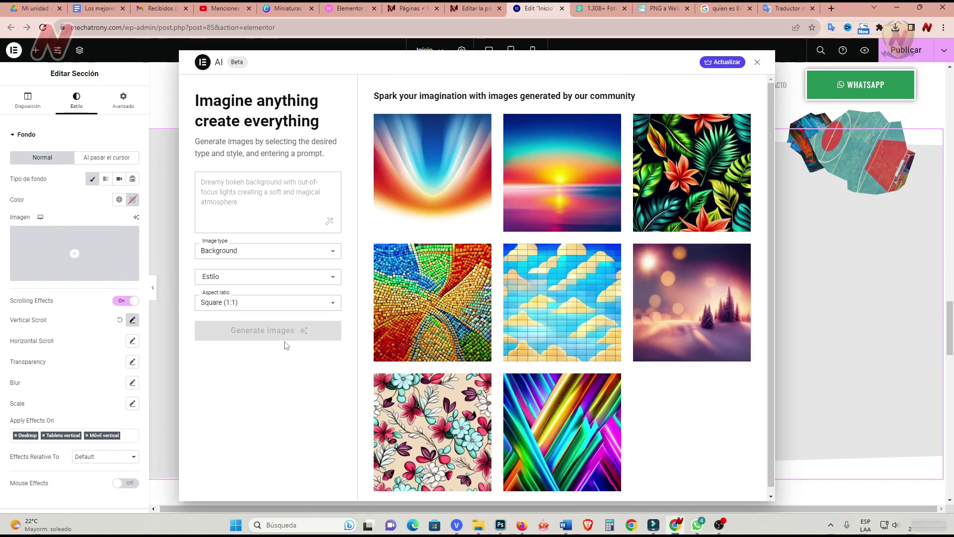
pyautogui.click(226, 187)
pyautogui.write('Give me an image related to mechatronics. Building a robotic arm')
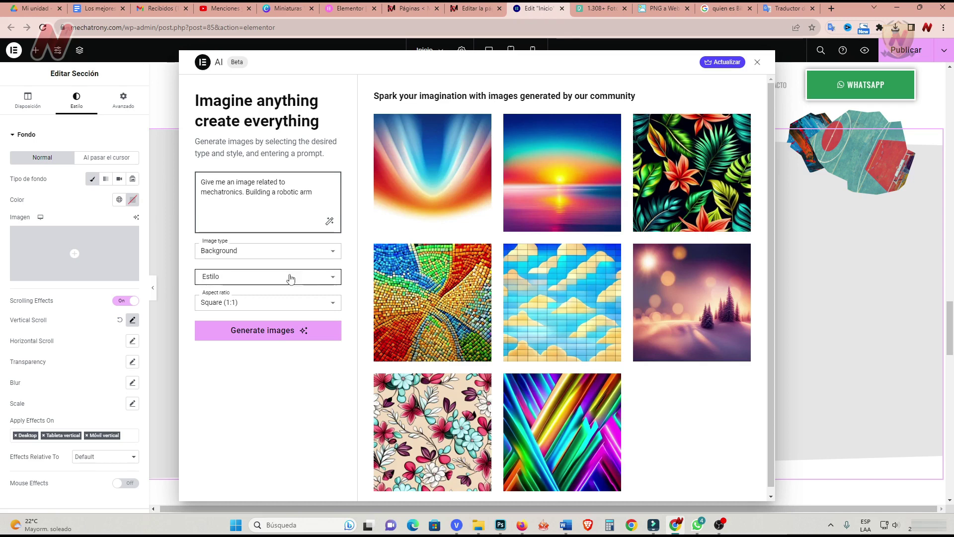
# Generate Landscape (16:9) images and apply the fourth one as the background.
pyautogui.click(327, 282)
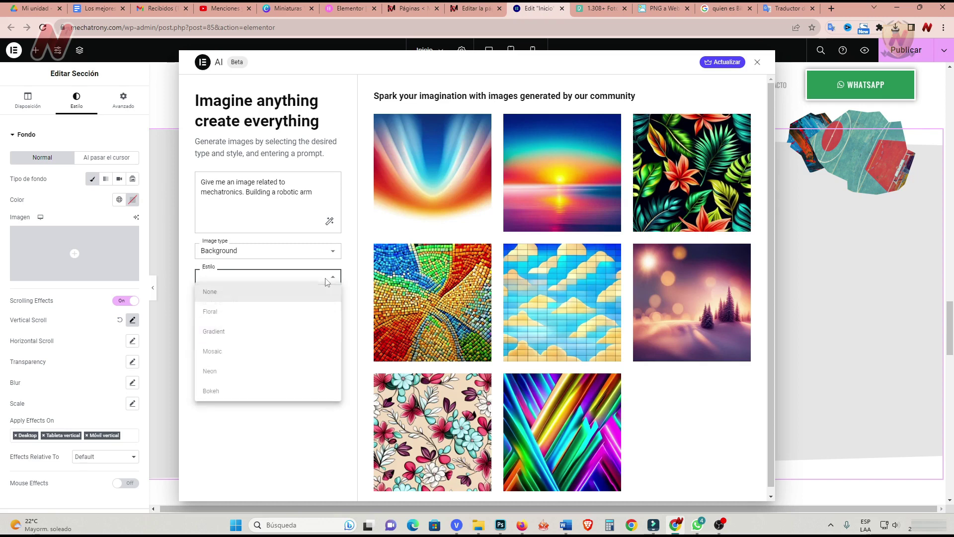
pyautogui.click(305, 430)
pyautogui.click(314, 307)
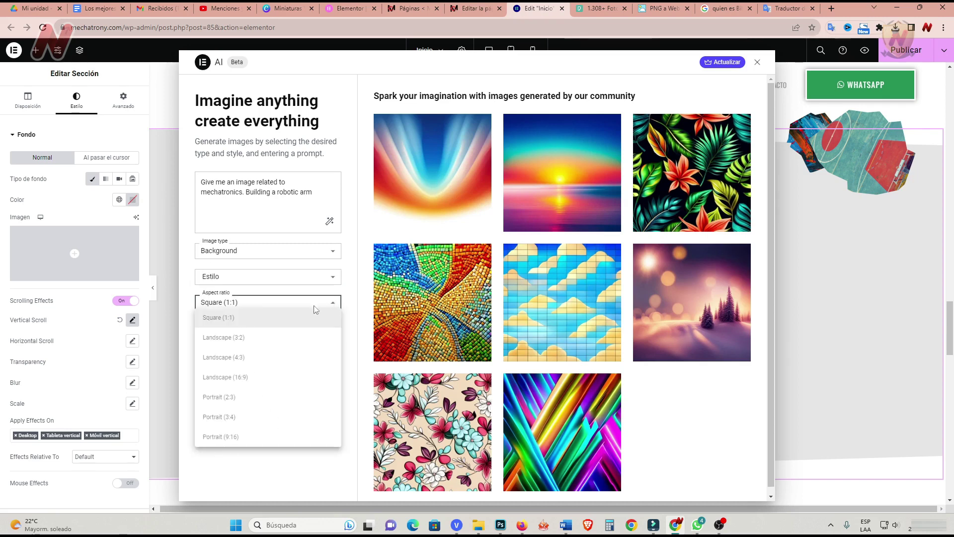
pyautogui.click(257, 377)
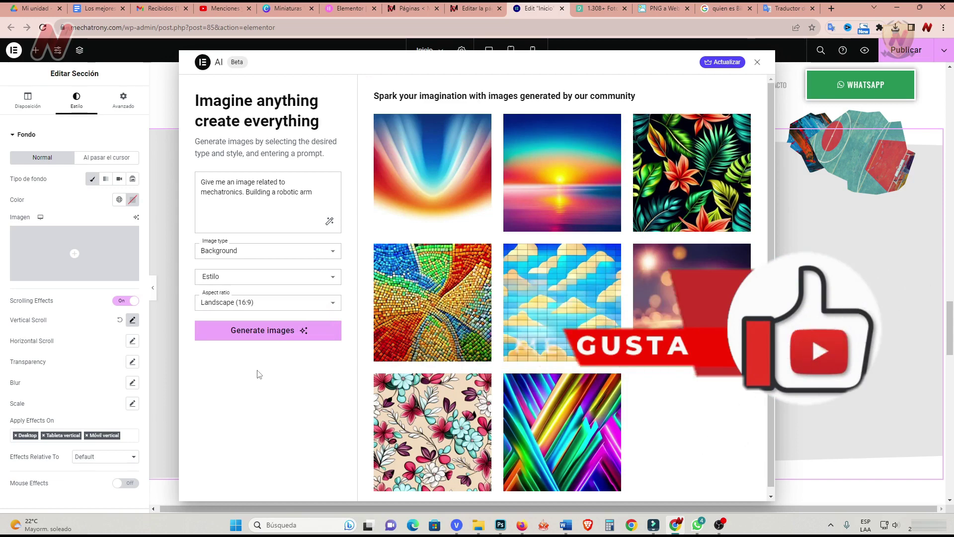
pyautogui.click(263, 334)
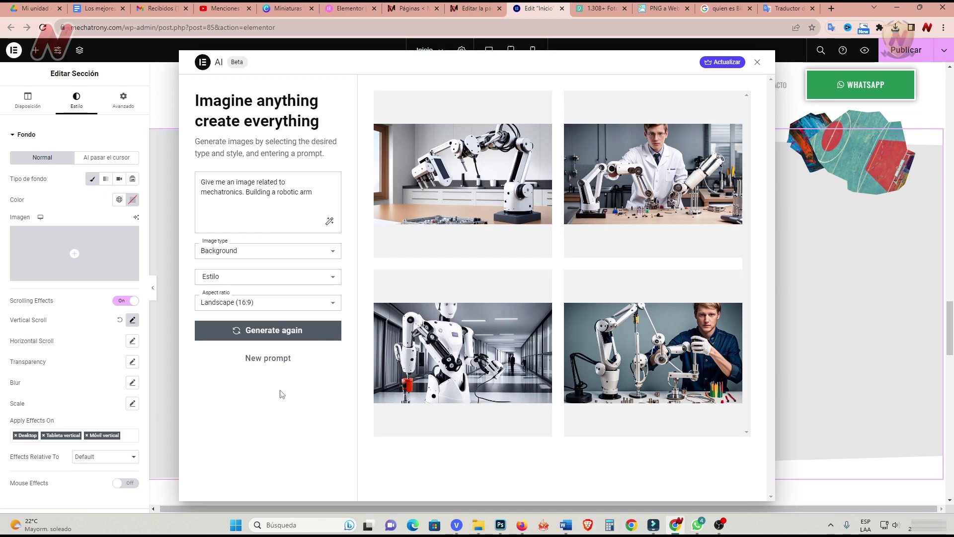
pyautogui.moveTo(646, 373)
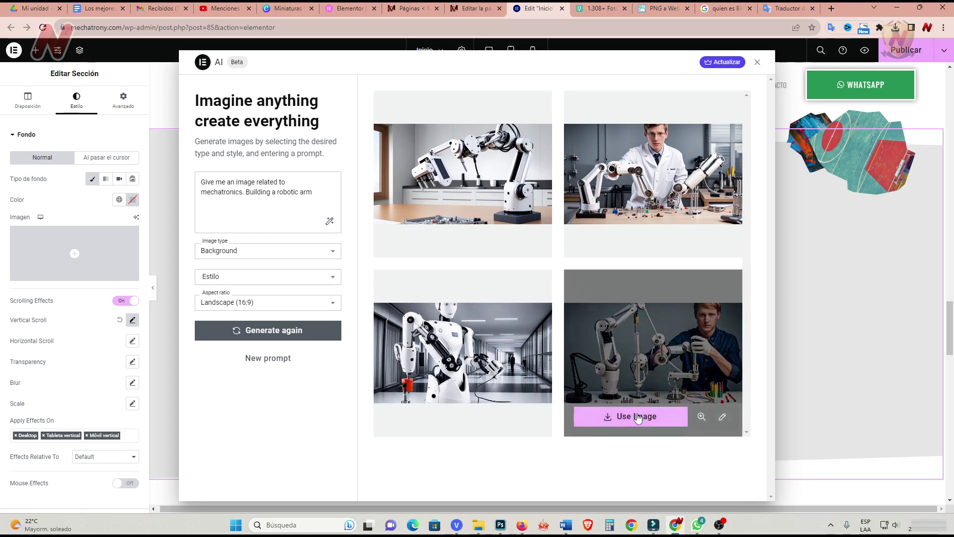
pyautogui.click(638, 416)
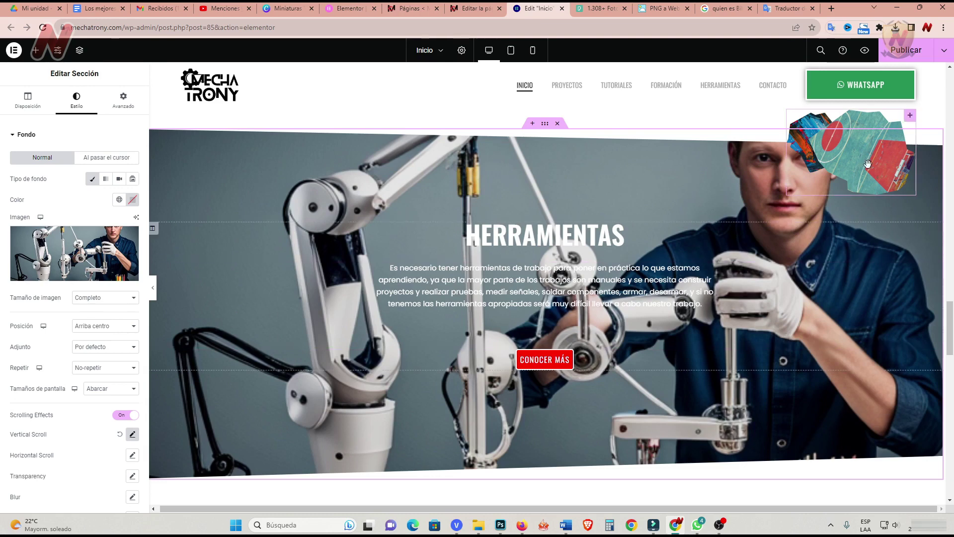
# Delete the hero's decorative image and link CONOCER MÁS to the Herramientas page.
pyautogui.click(913, 122)
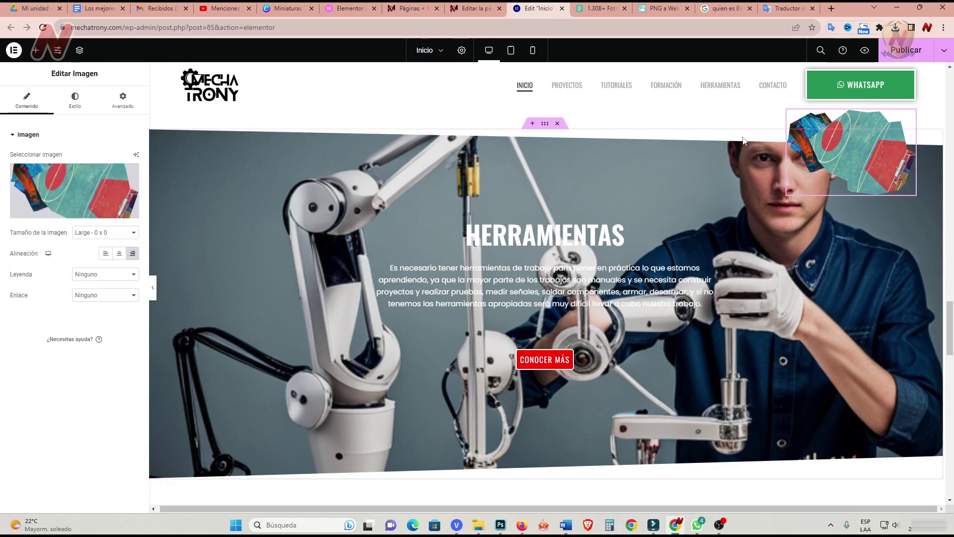
pyautogui.click(128, 174)
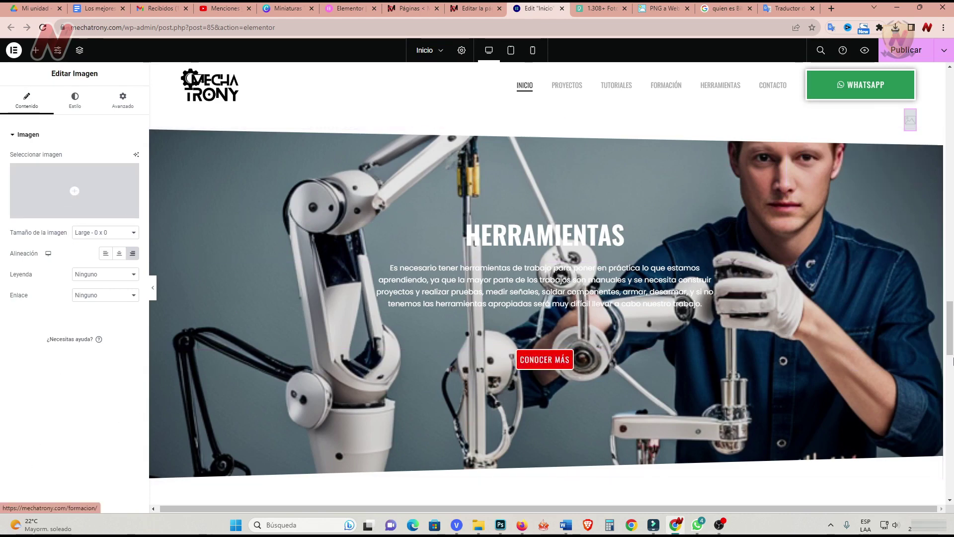
pyautogui.click(545, 359)
pyautogui.rightClick(724, 88)
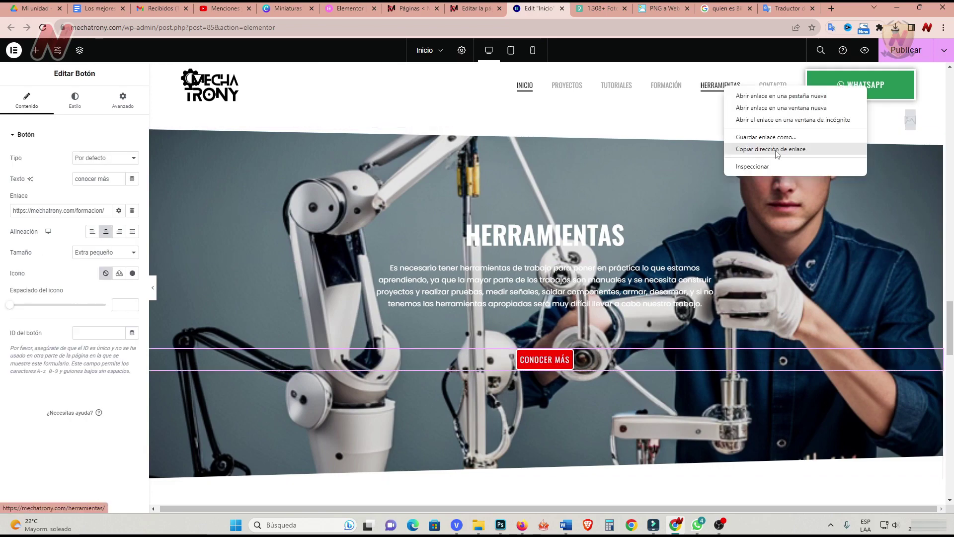
pyautogui.click(777, 149)
pyautogui.tripleClick(58, 210)
pyautogui.write('https://mechatrony.com/herramientas/')
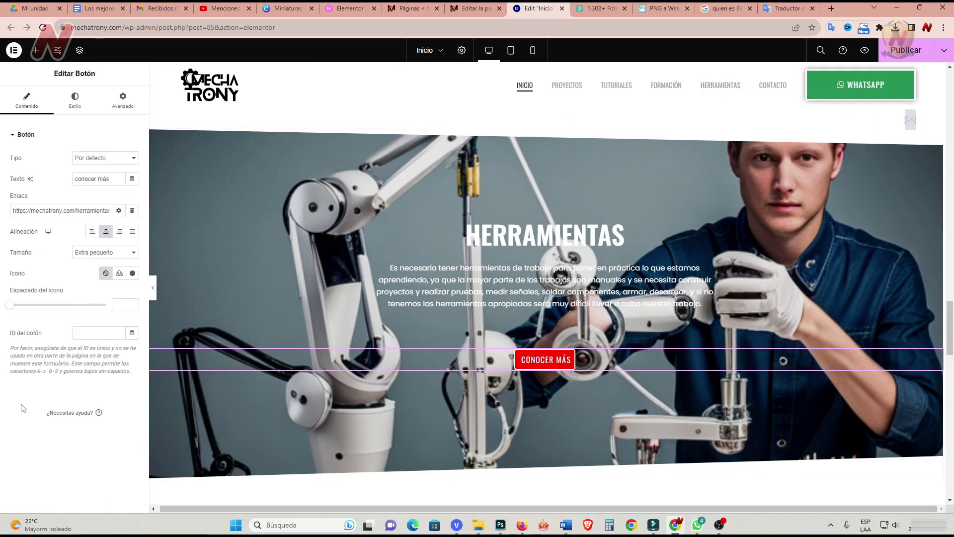
# Retitle the NEWS & EVENTS heading 'noticias y eventos' and return to the WordPress pages list.
pyautogui.scroll(-4, 530, 311)
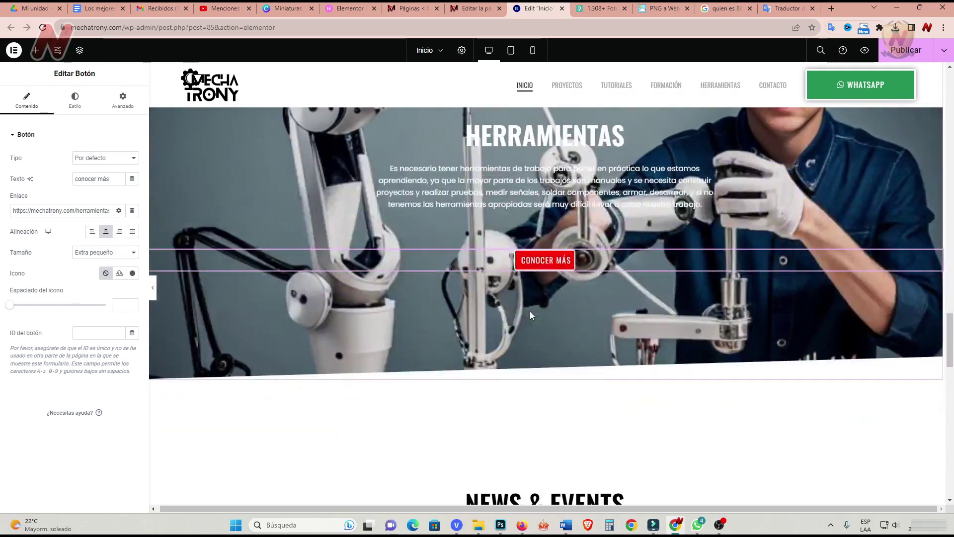
pyautogui.scroll(-5, 529, 316)
pyautogui.scroll(3, 530, 317)
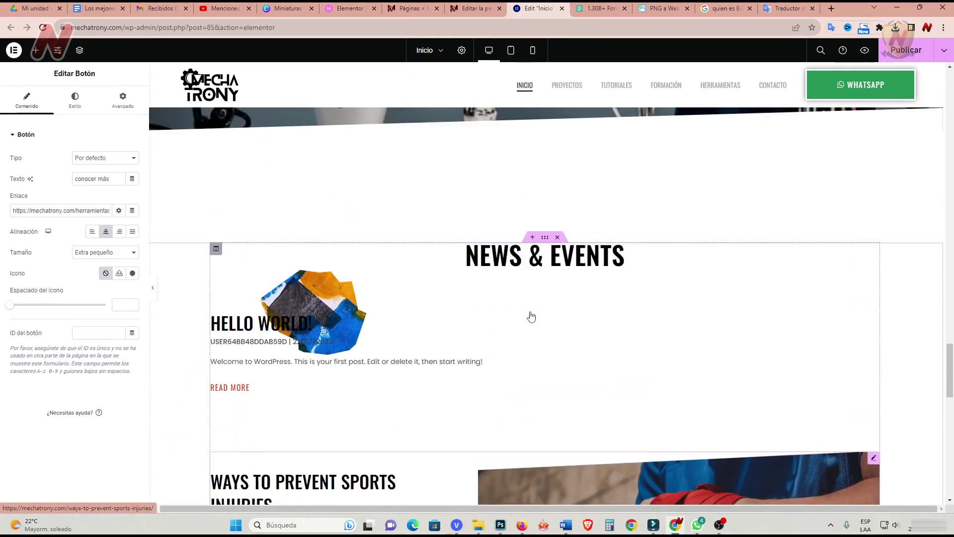
pyautogui.scroll(-1, 530, 317)
pyautogui.scroll(-1, 531, 315)
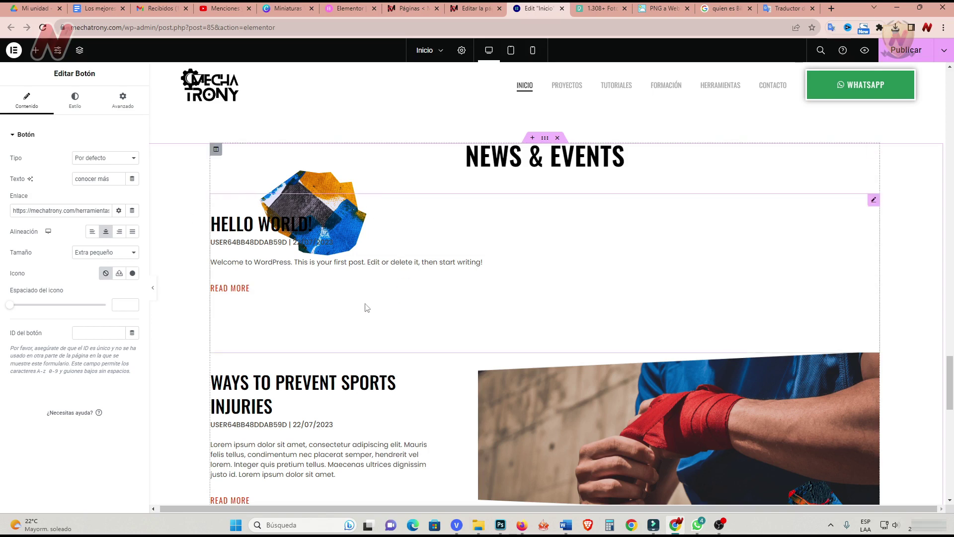
pyautogui.scroll(-1, 313, 395)
pyautogui.scroll(1, 313, 395)
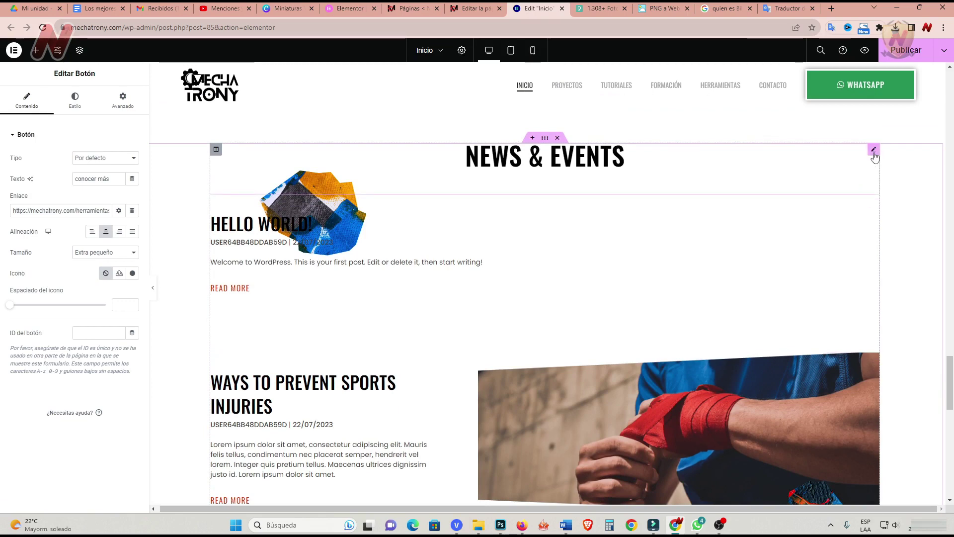
pyautogui.click(874, 156)
pyautogui.moveTo(80, 170); pyautogui.dragTo(14, 174)
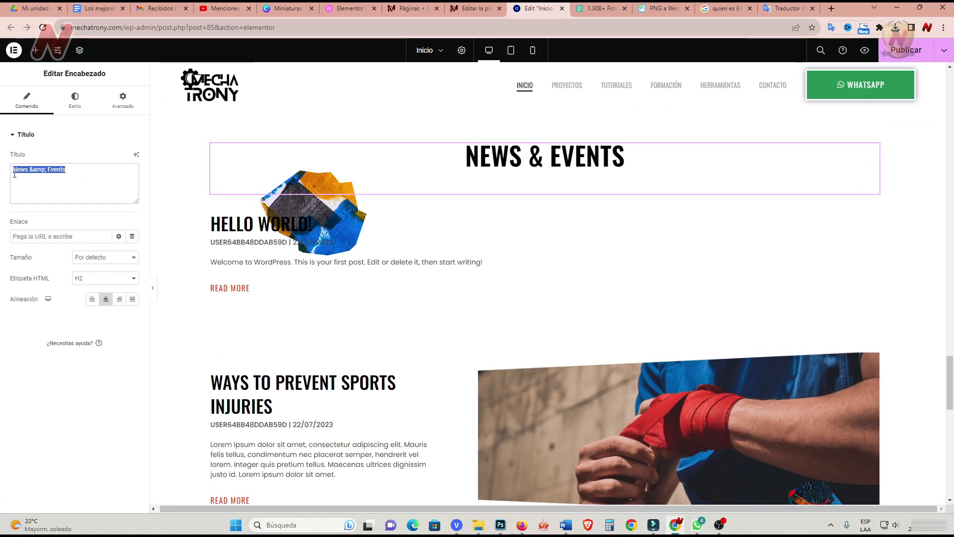
pyautogui.write('noticias y eventos')
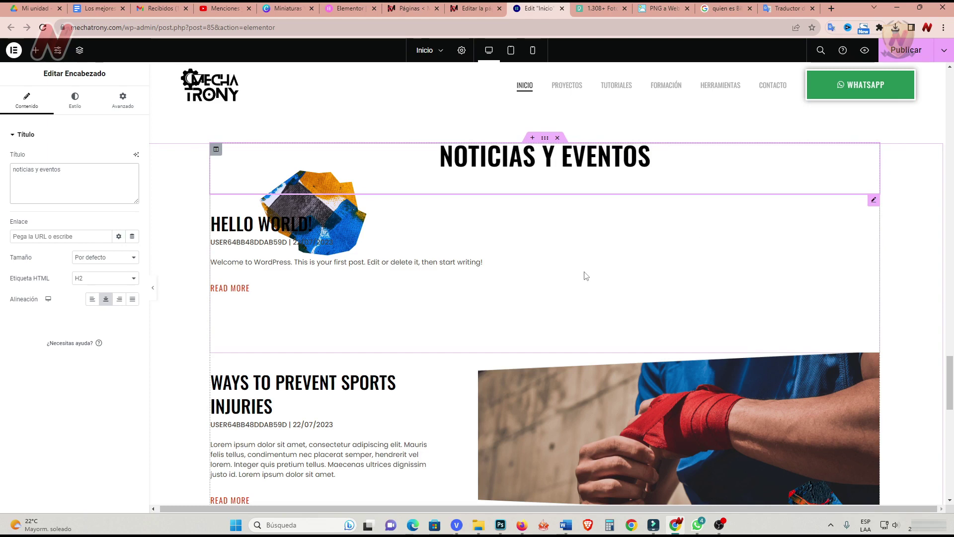
pyautogui.click(407, 8)
# Move all posts except Hello world! and Ways to Prevent Sports Injuries to the trash.
pyautogui.moveTo(39, 119)
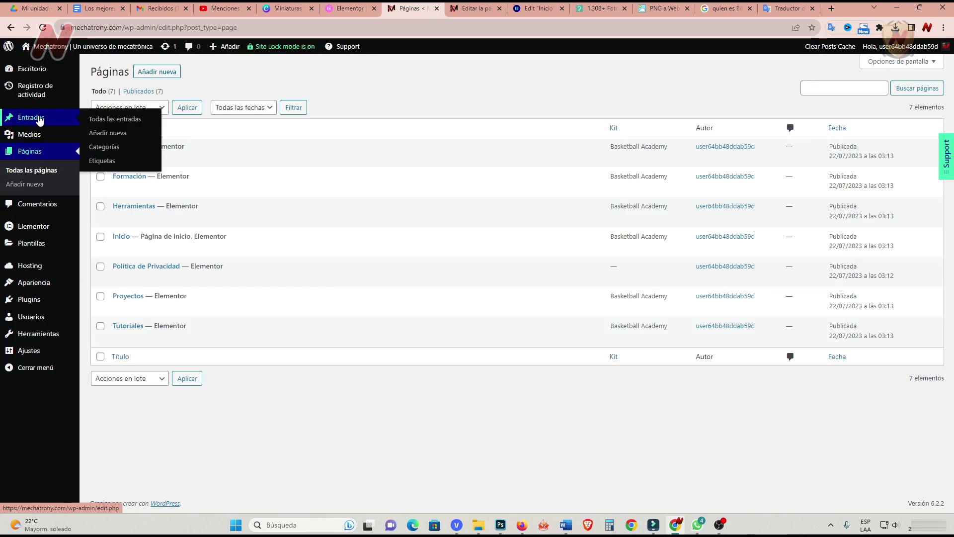
pyautogui.click(117, 120)
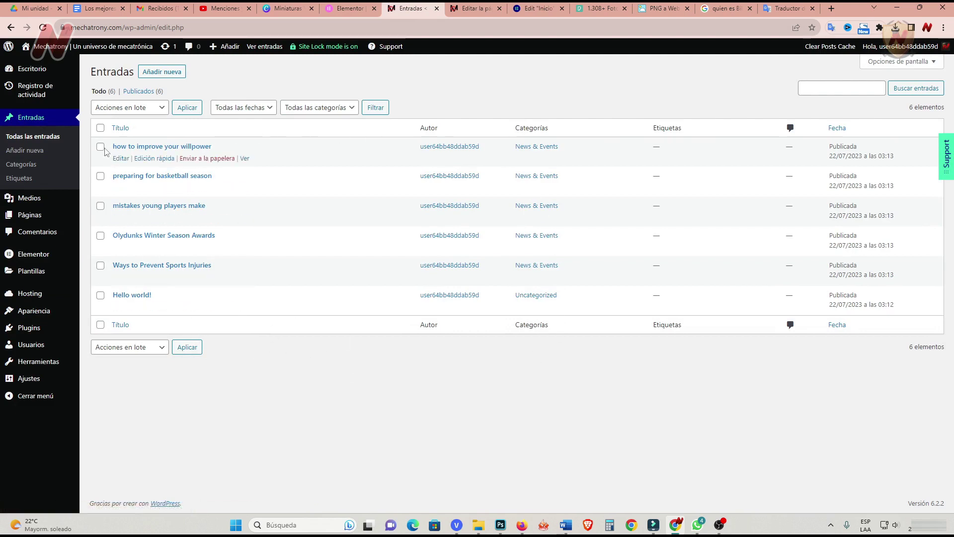
pyautogui.click(99, 128)
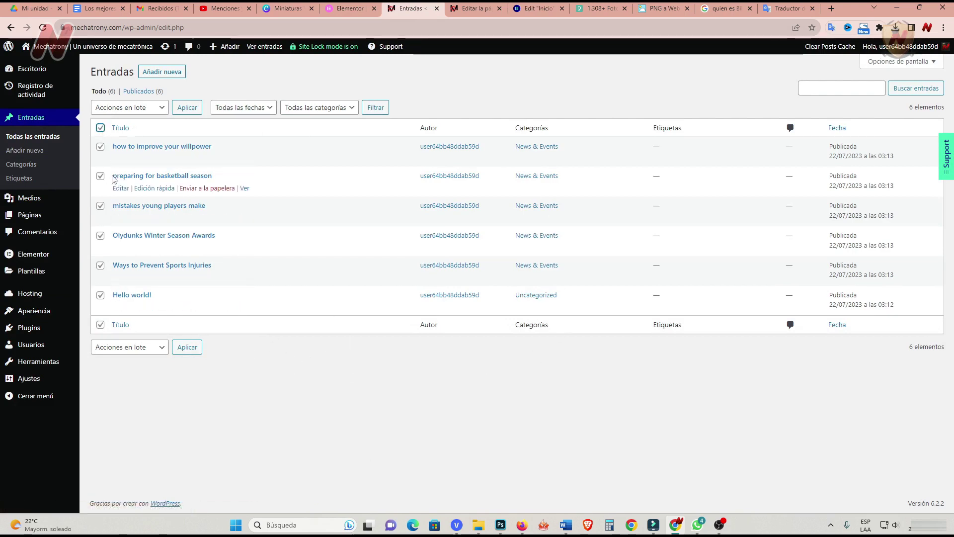
pyautogui.click(100, 295)
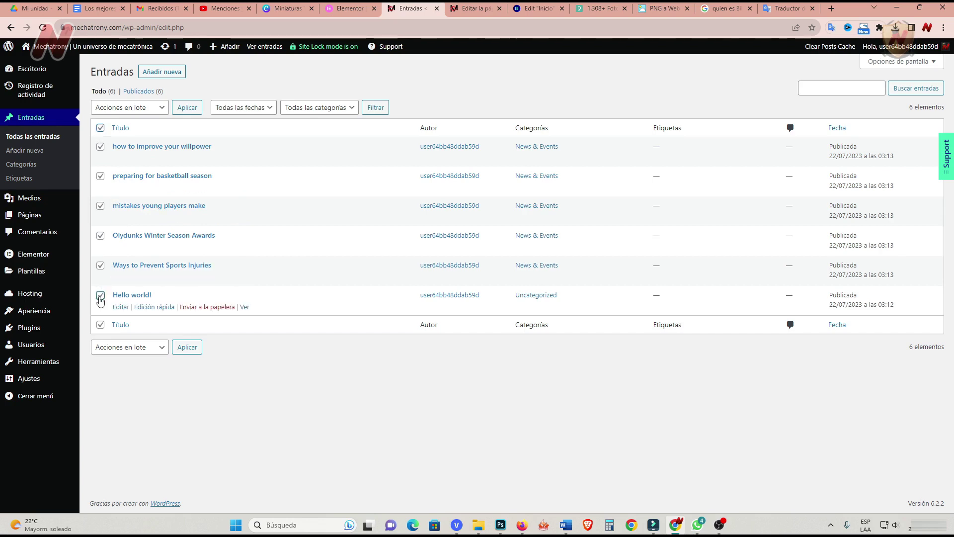
pyautogui.click(100, 267)
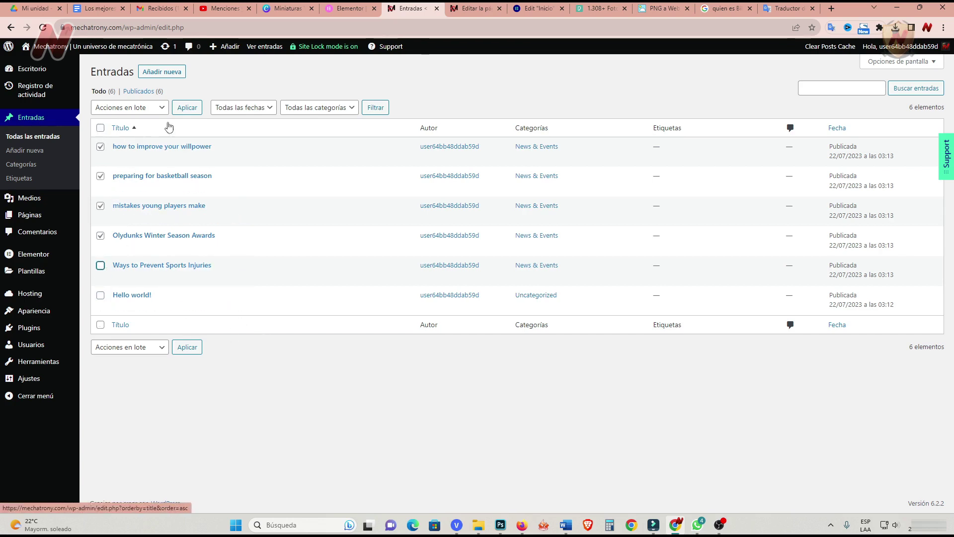
pyautogui.click(160, 108)
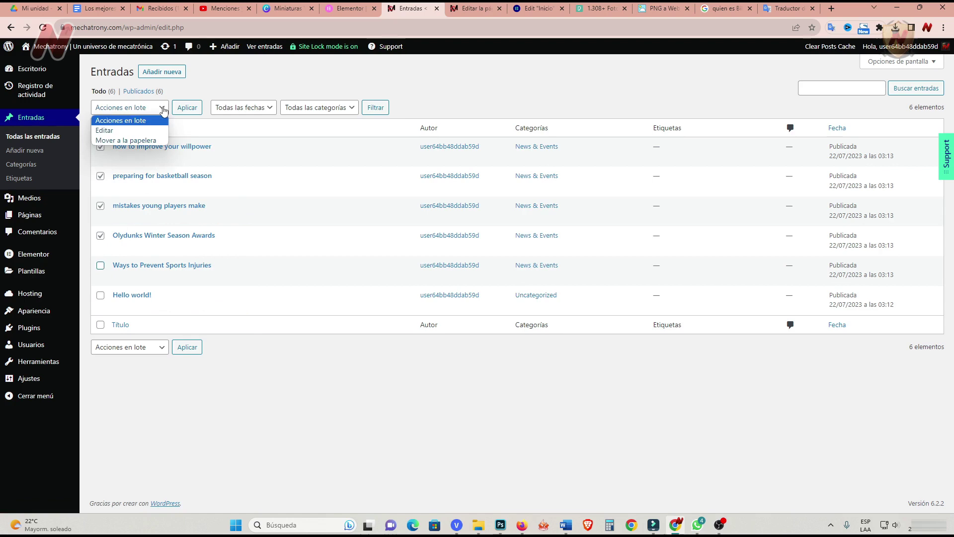
pyautogui.click(125, 141)
pyautogui.click(190, 109)
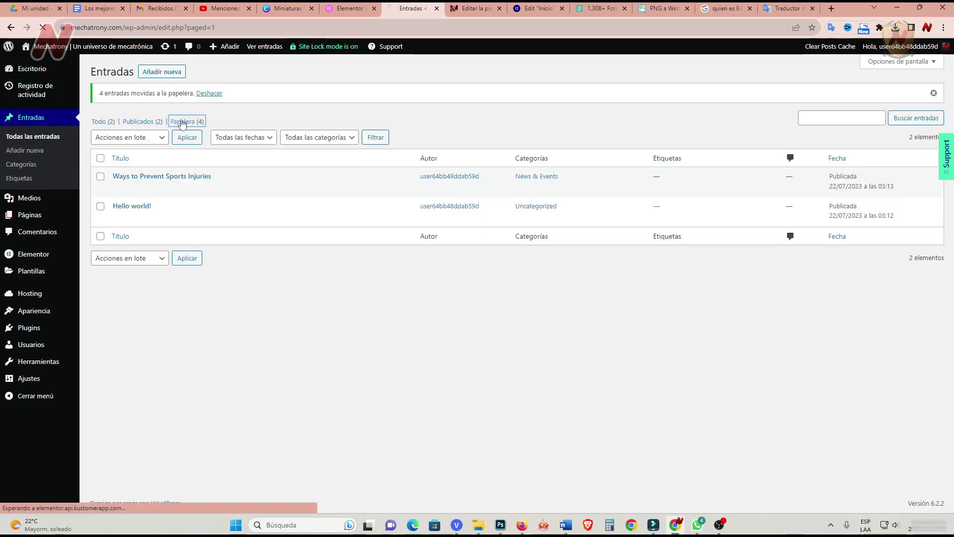
# Permanently delete the four trashed posts and return to the full posts list.
pyautogui.click(179, 109)
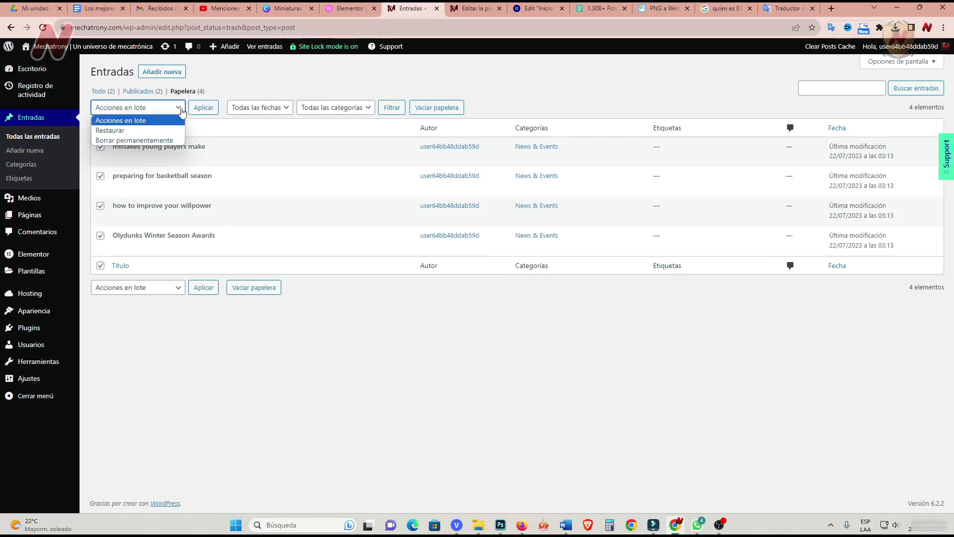
pyautogui.click(146, 141)
pyautogui.click(205, 110)
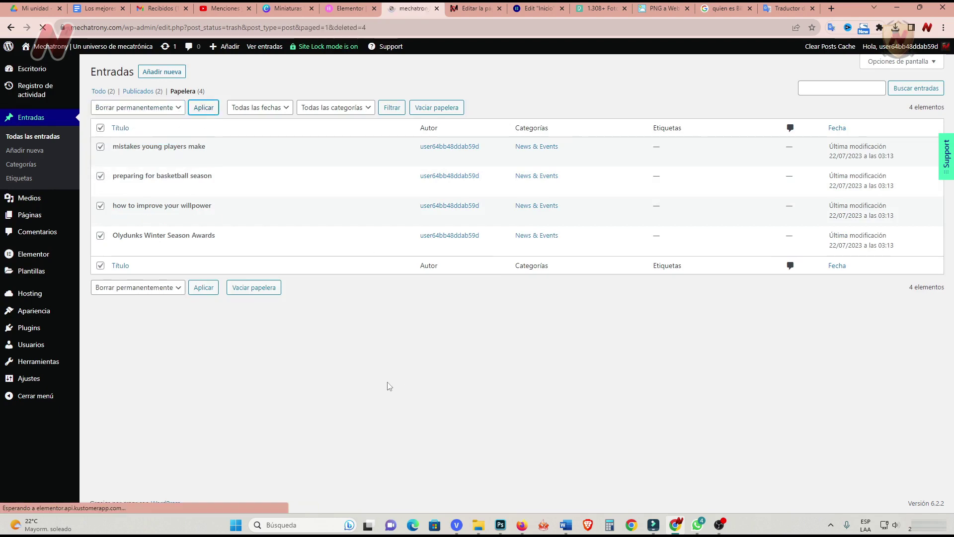
pyautogui.click(102, 122)
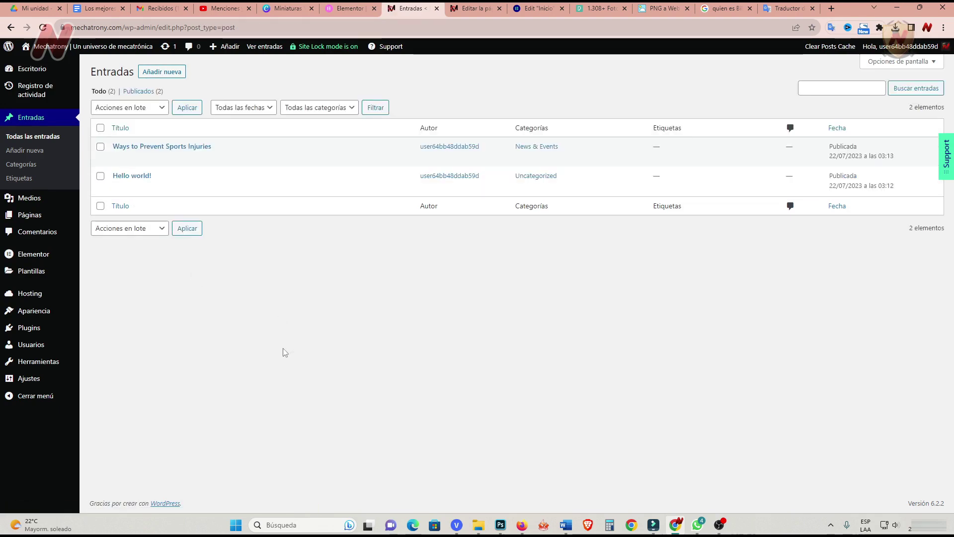
# Create the Noticias category with no parent category.
pyautogui.click(22, 164)
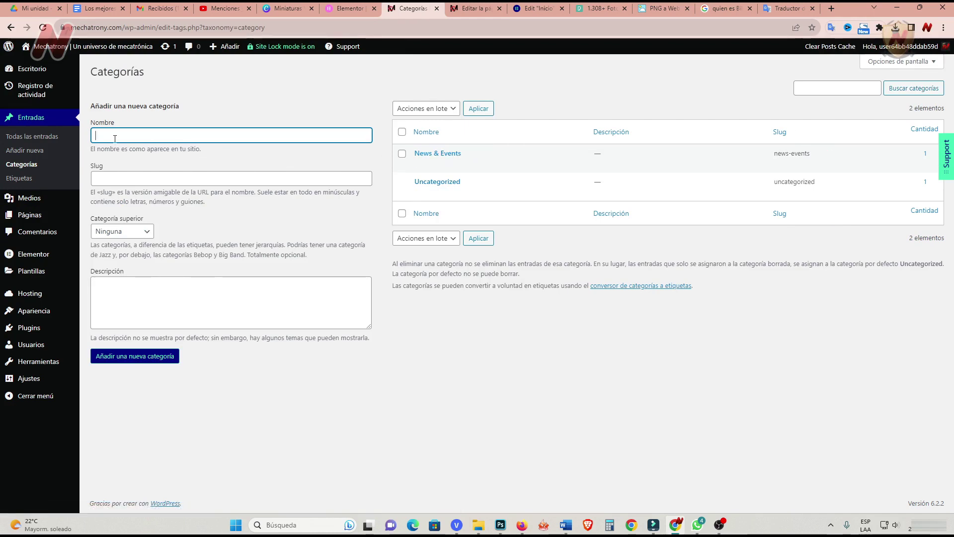
pyautogui.write('Noticias')
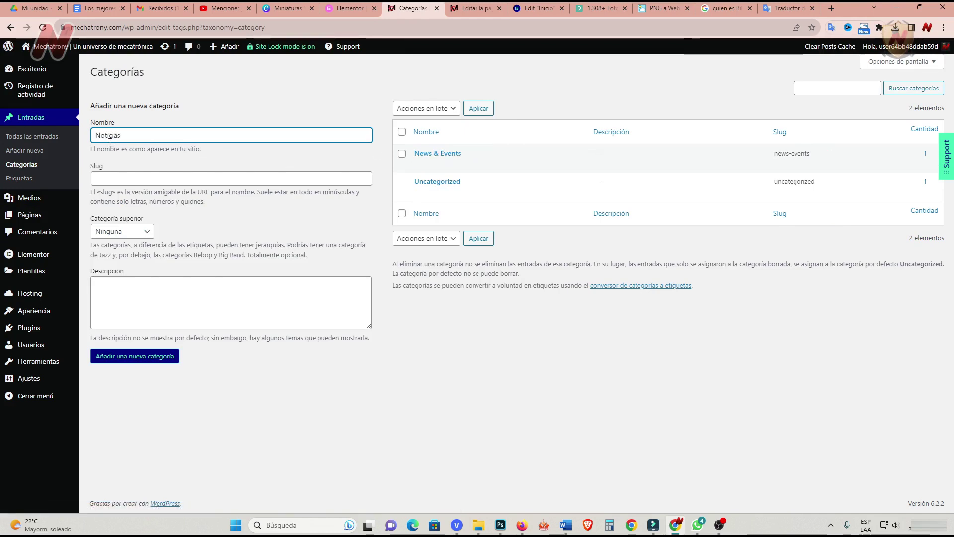
pyautogui.click(110, 178)
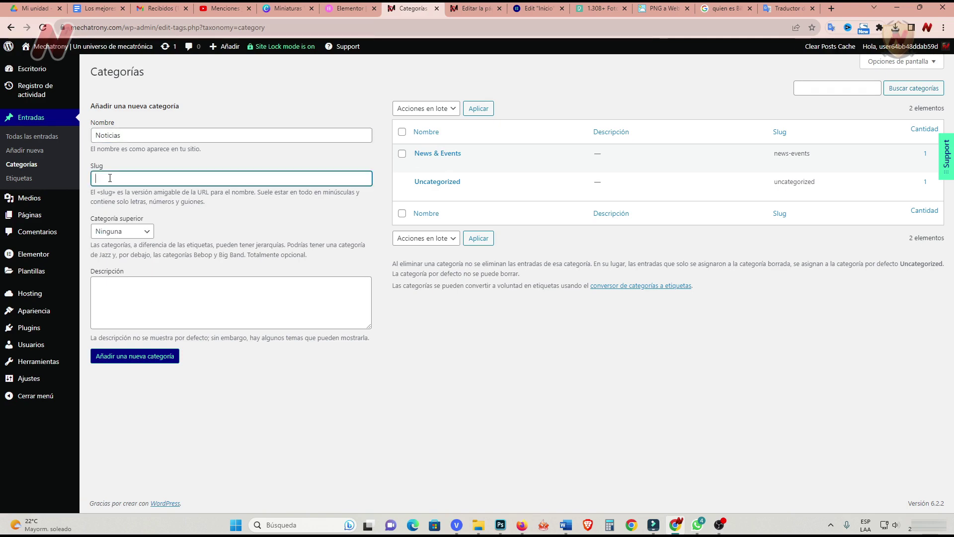
pyautogui.press('Tab')
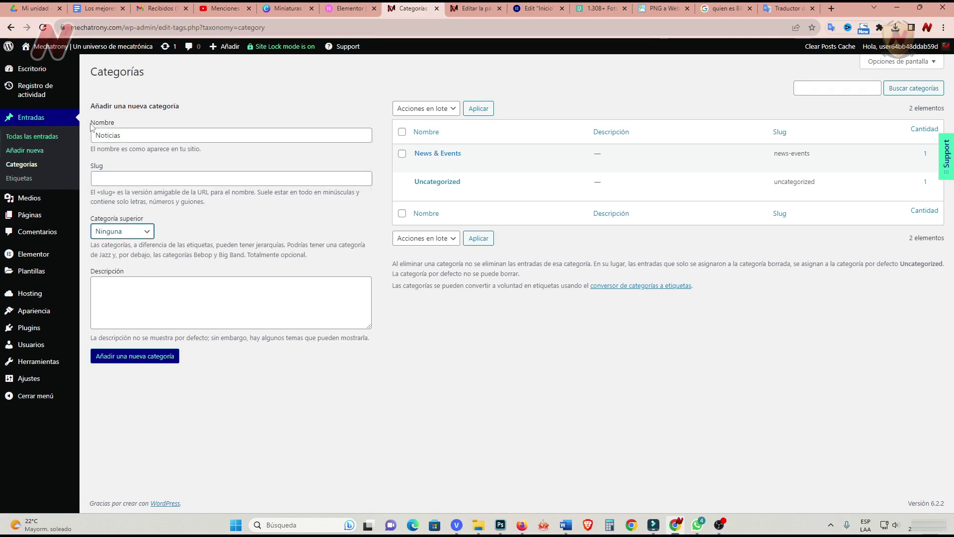
pyautogui.click(153, 237)
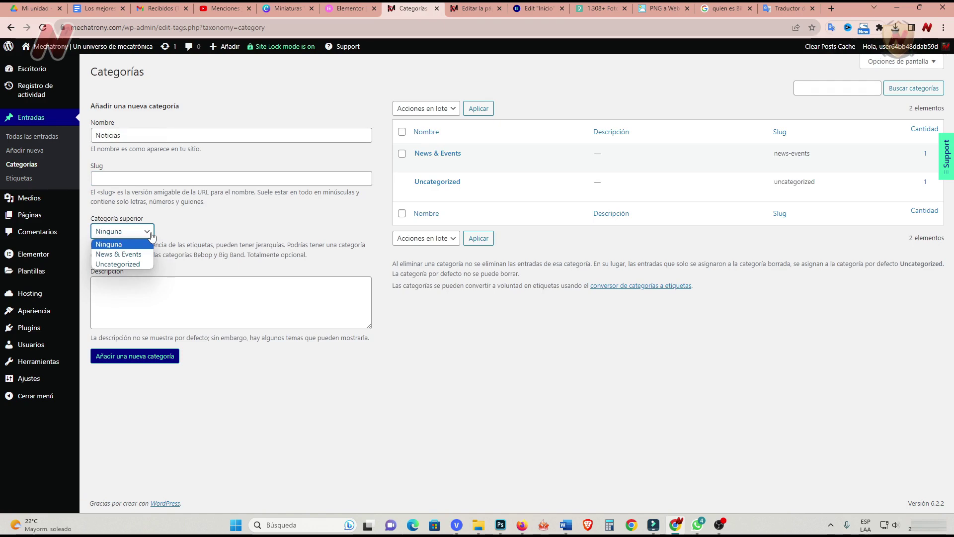
pyautogui.click(209, 225)
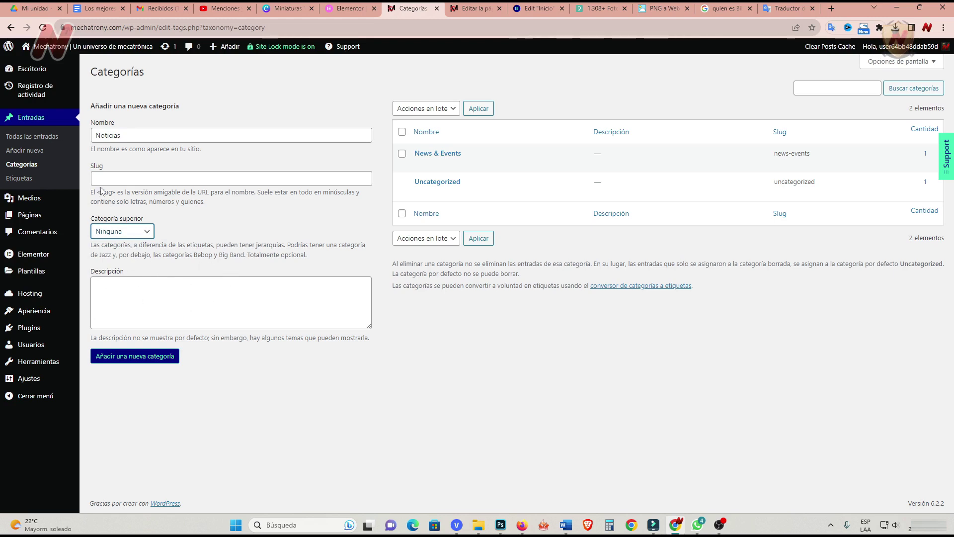
pyautogui.click(330, 413)
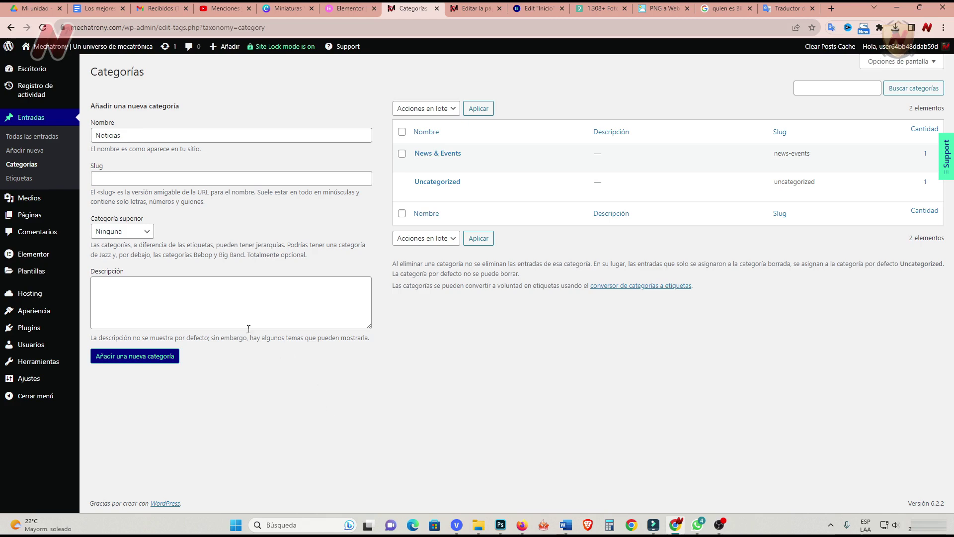
pyautogui.click(150, 359)
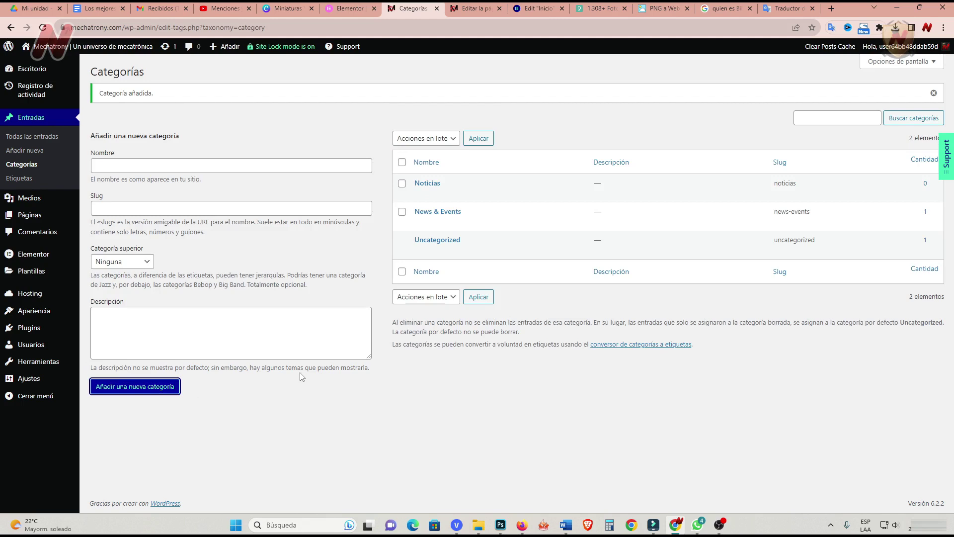
# Create the Eventos category, delete News & Events, and review the empty tags list.
pyautogui.click(129, 167)
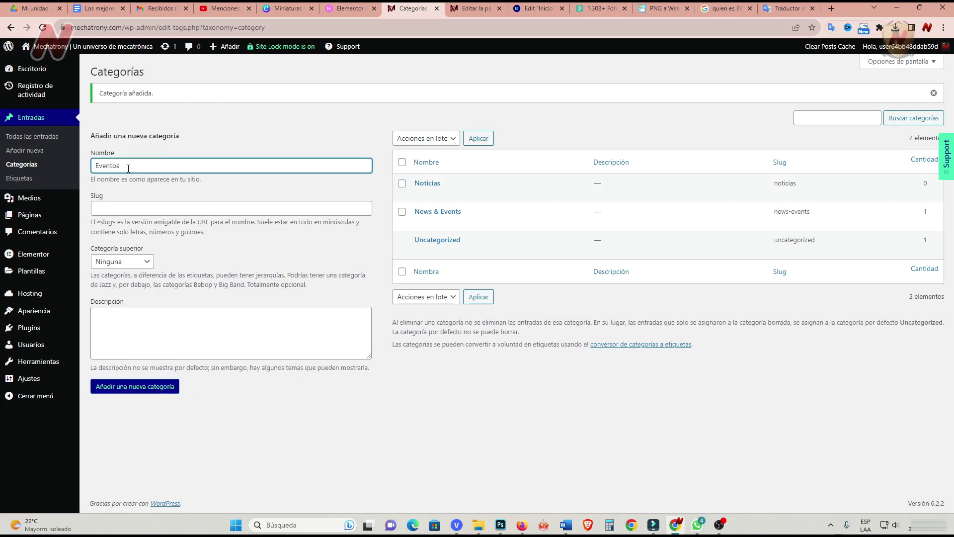
pyautogui.click(160, 391)
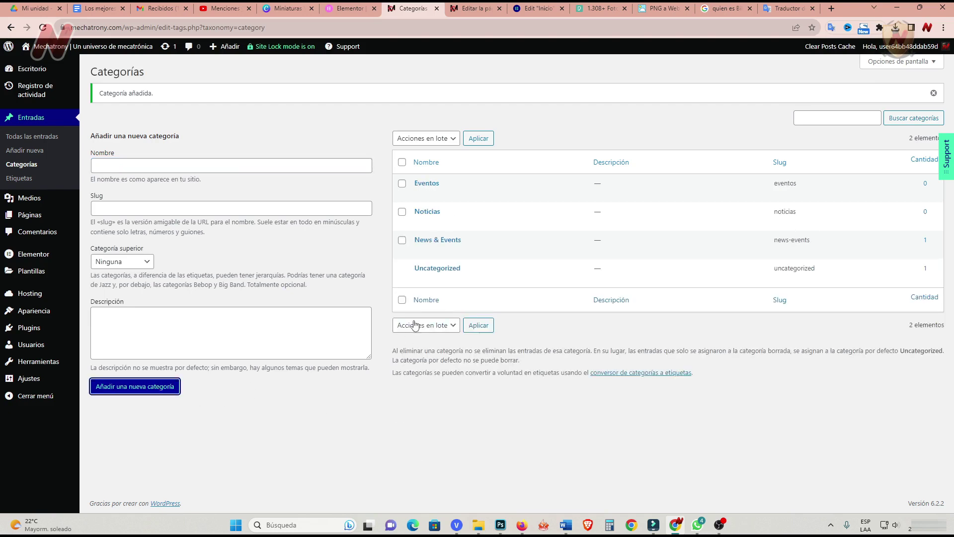
pyautogui.click(490, 251)
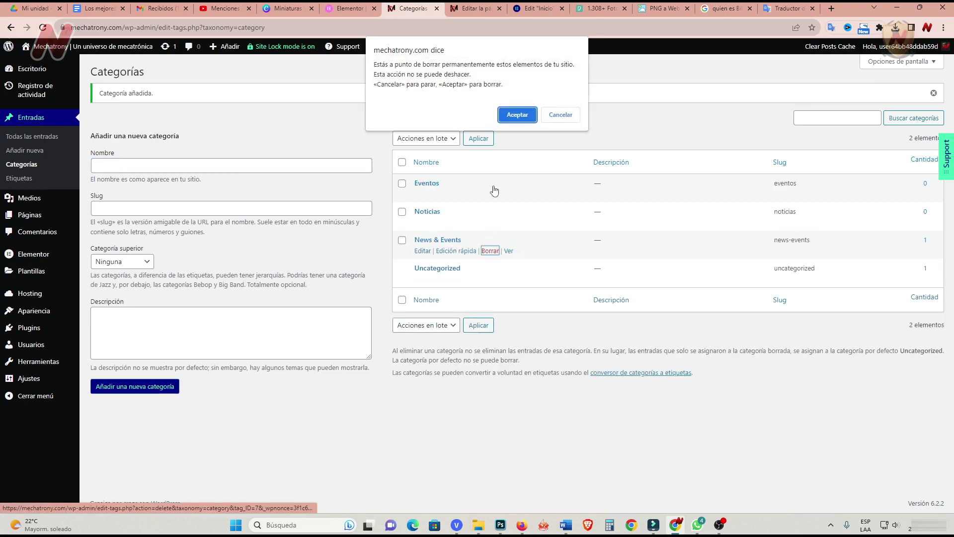
pyautogui.click(517, 115)
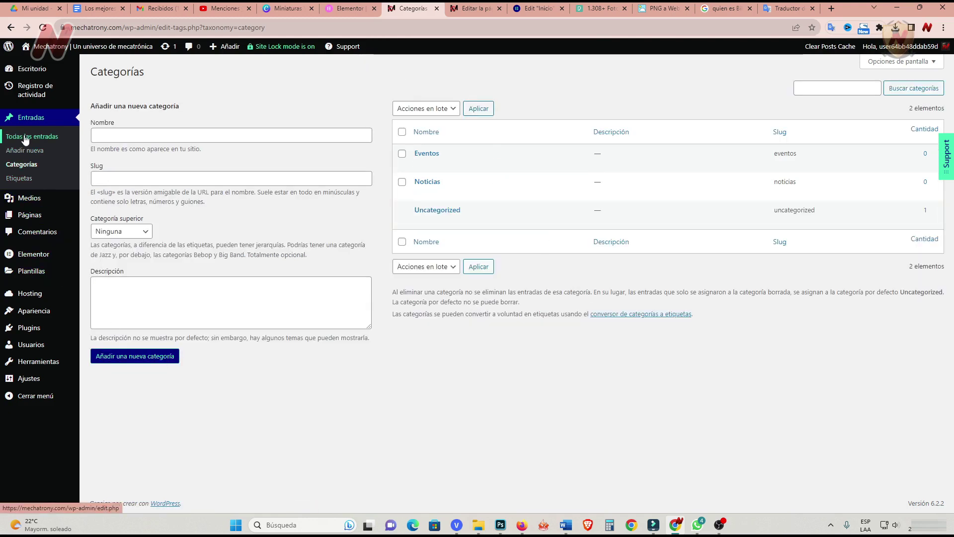
pyautogui.click(27, 183)
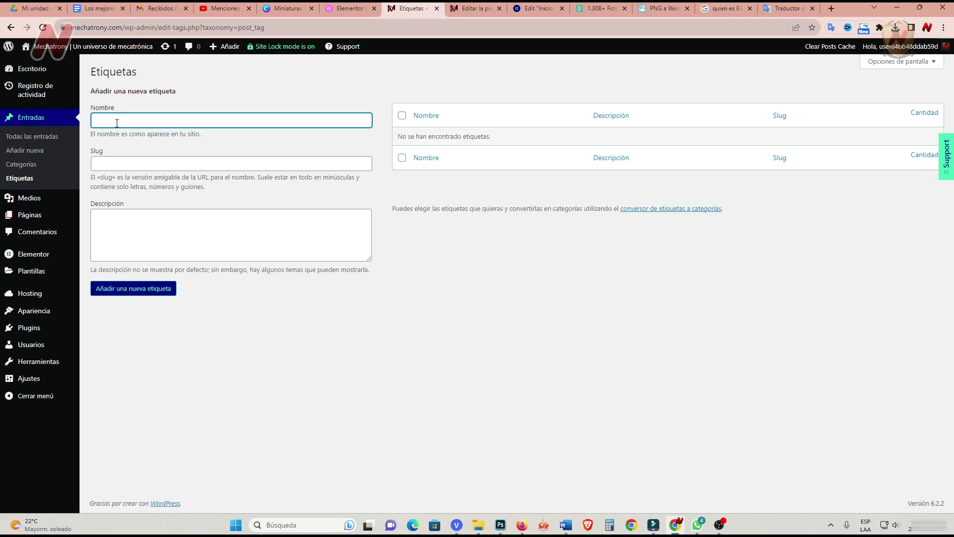
pyautogui.click(44, 139)
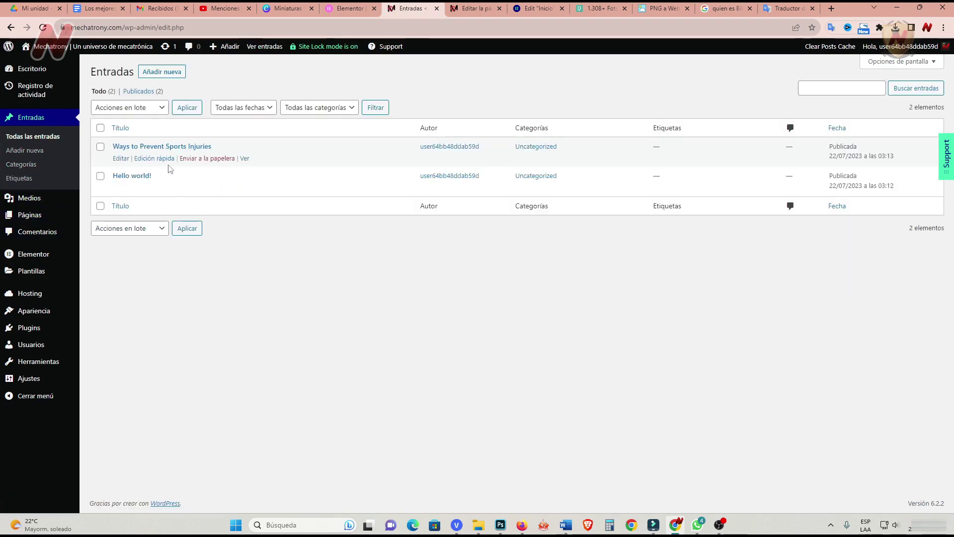
# Quick-edit Ways to Prevent Sports Injuries into Noticias and Hello world! into Eventos only.
pyautogui.click(155, 159)
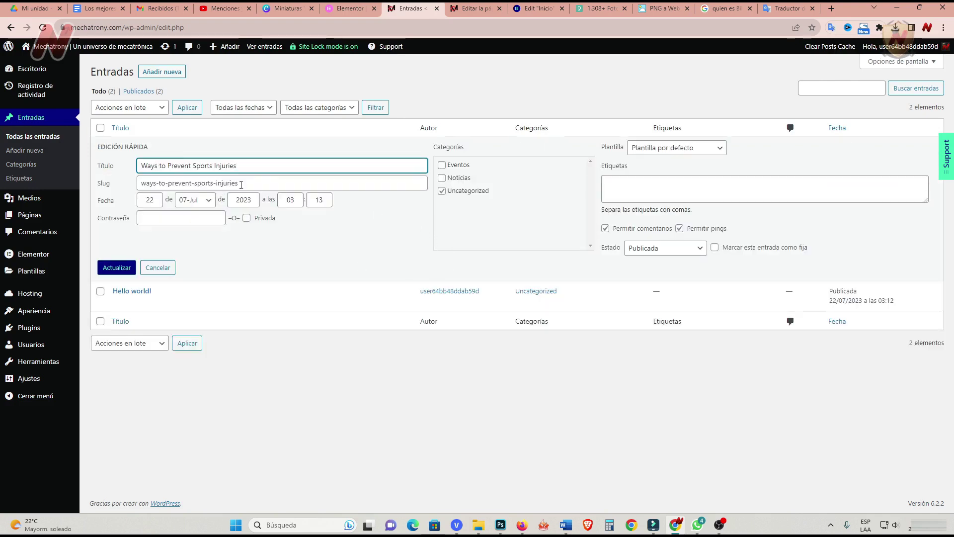
pyautogui.click(442, 179)
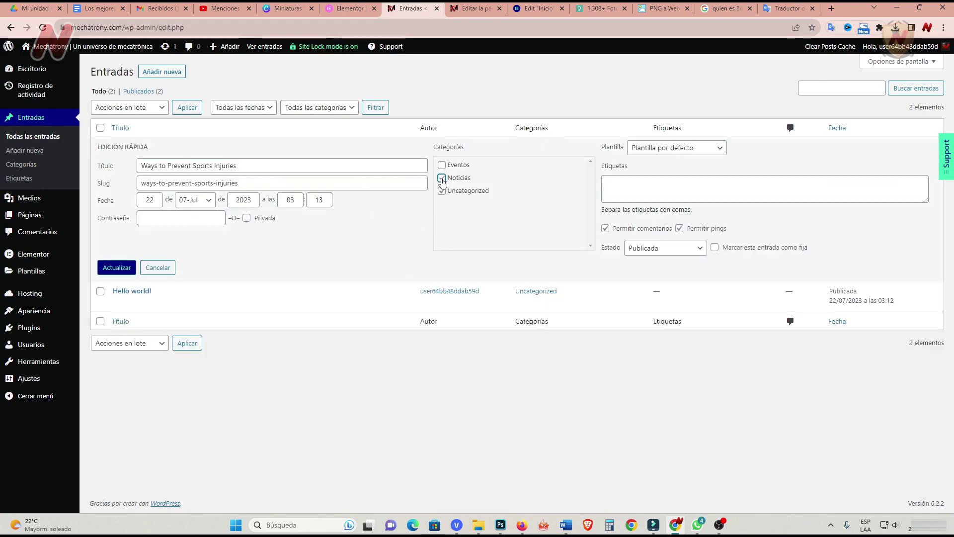
pyautogui.click(110, 269)
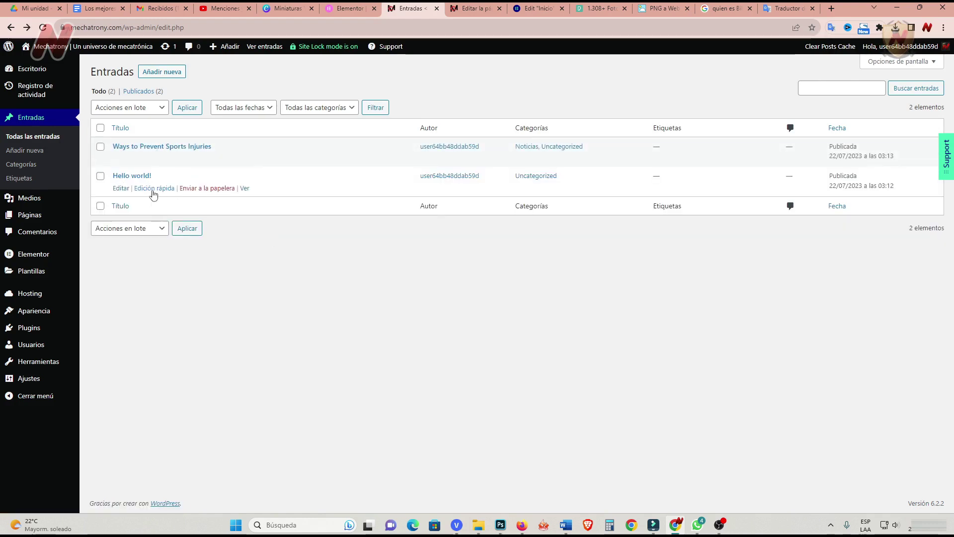
pyautogui.click(154, 188)
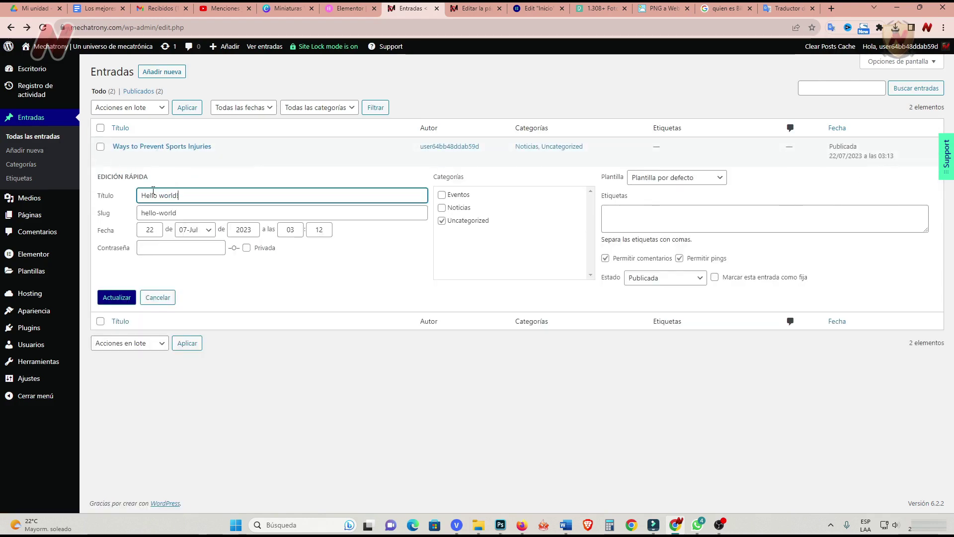
pyautogui.click(442, 196)
pyautogui.click(442, 220)
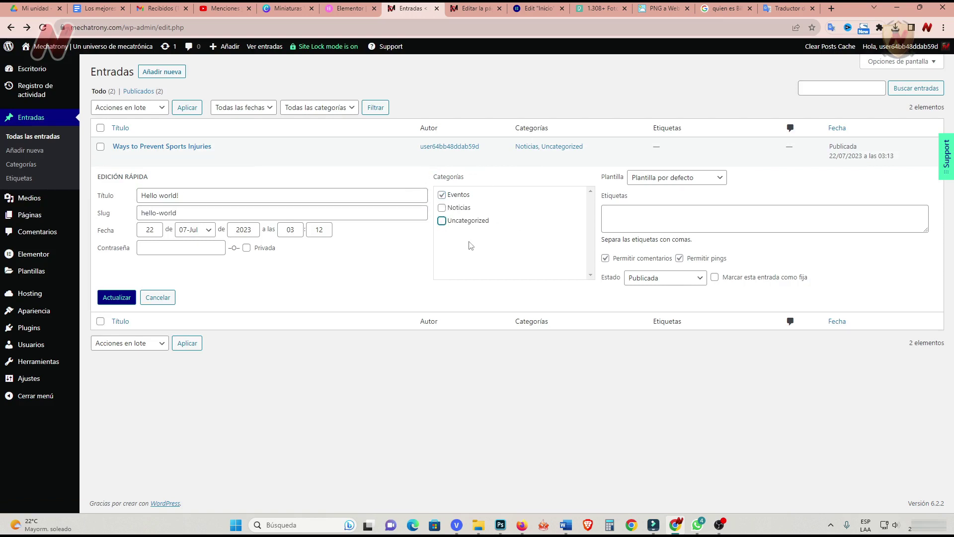
pyautogui.click(130, 298)
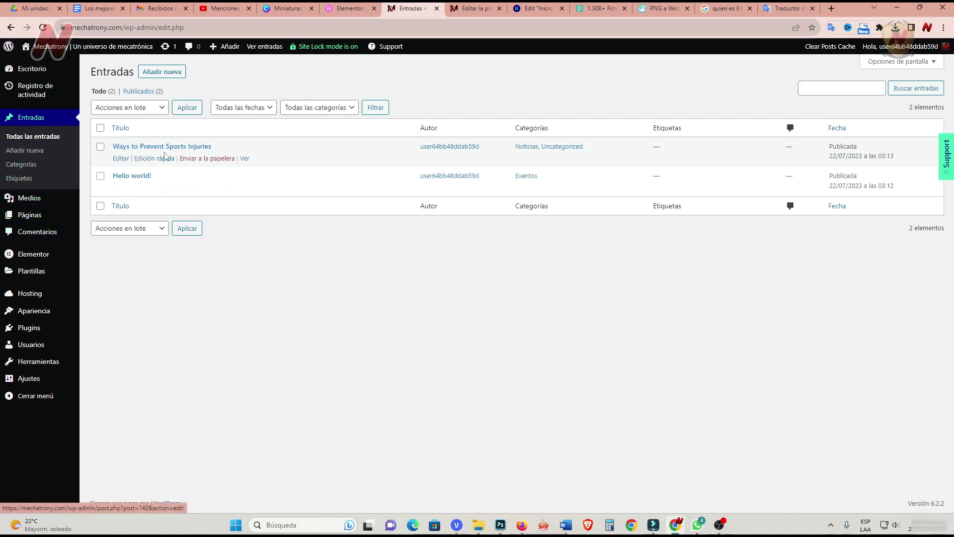
# Remove Uncategorized from Ways to Prevent Sports Injuries, then open Hello world! for editing.
pyautogui.click(165, 157)
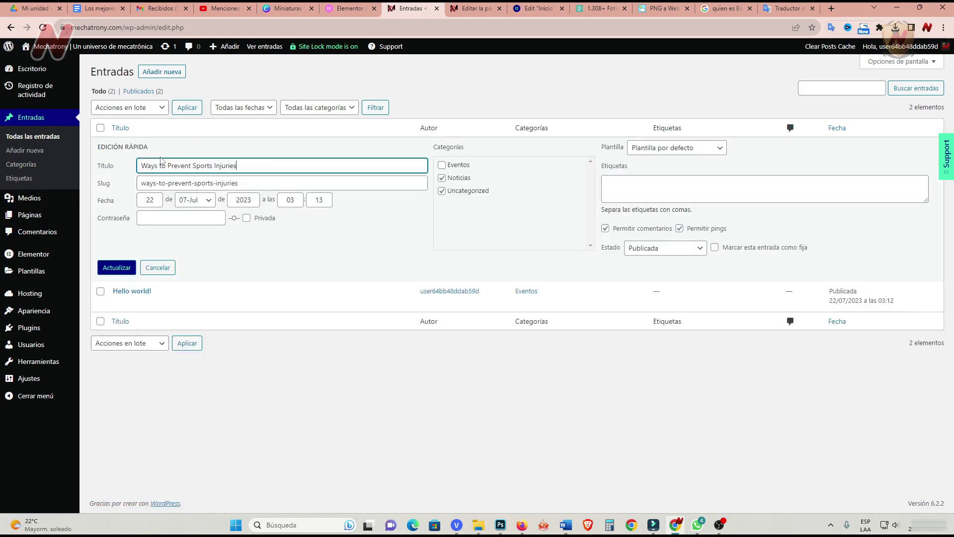
pyautogui.click(441, 191)
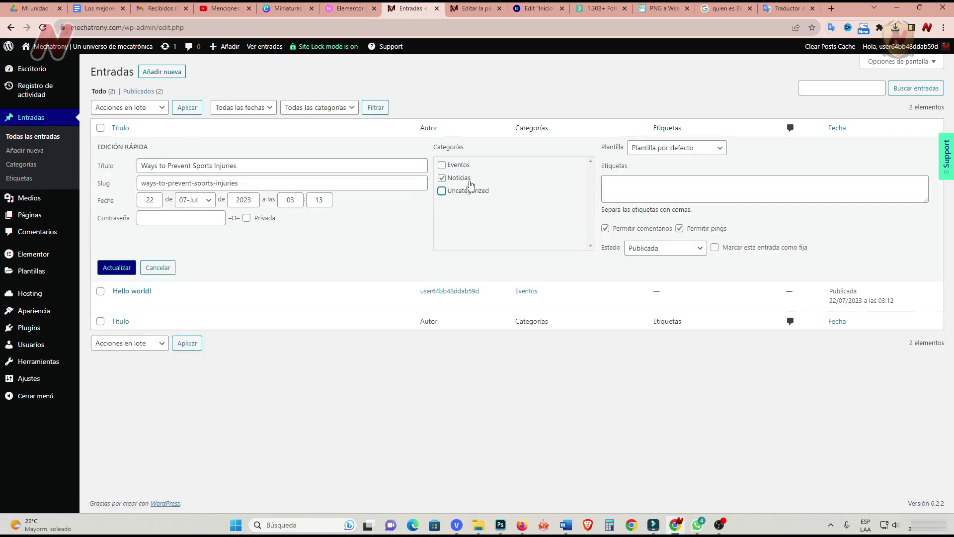
pyautogui.click(110, 273)
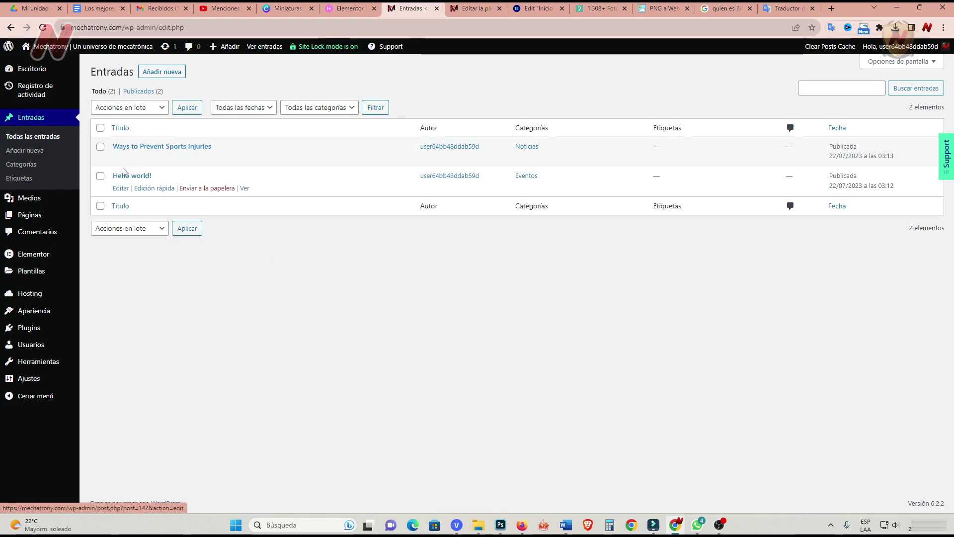
pyautogui.click(121, 188)
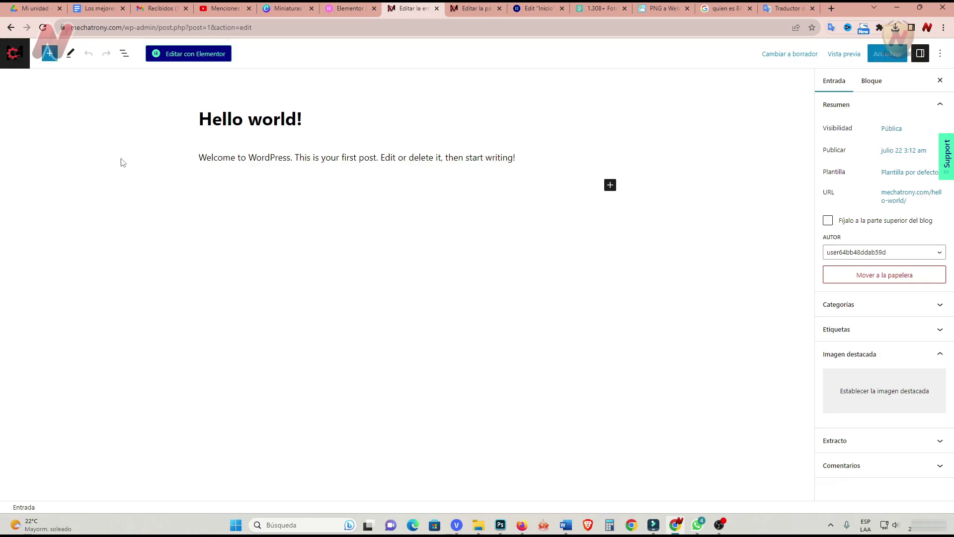
# Retitle the post 'Los mejores osciloscopios económicos para principiantes' using the title copied from the Google Doc.
pyautogui.click(100, 8)
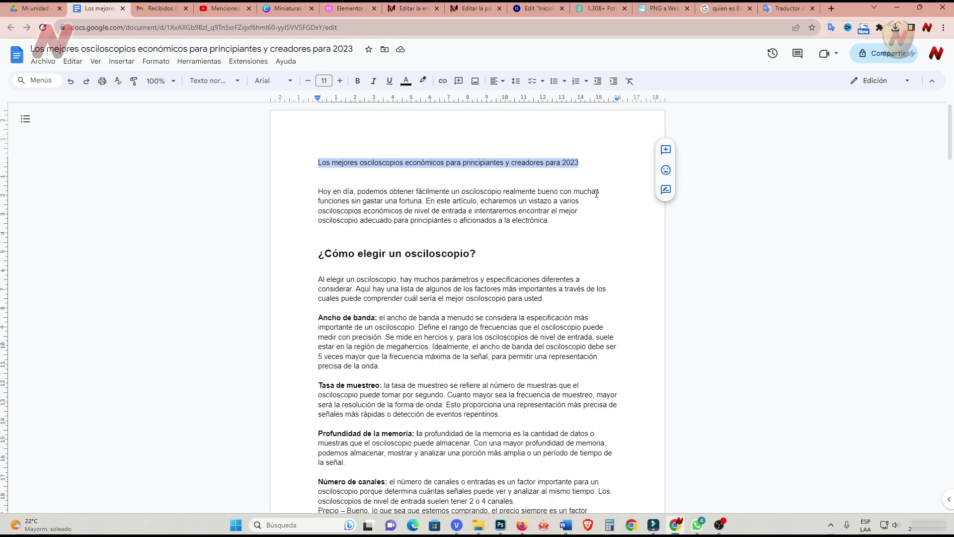
pyautogui.rightClick(453, 165)
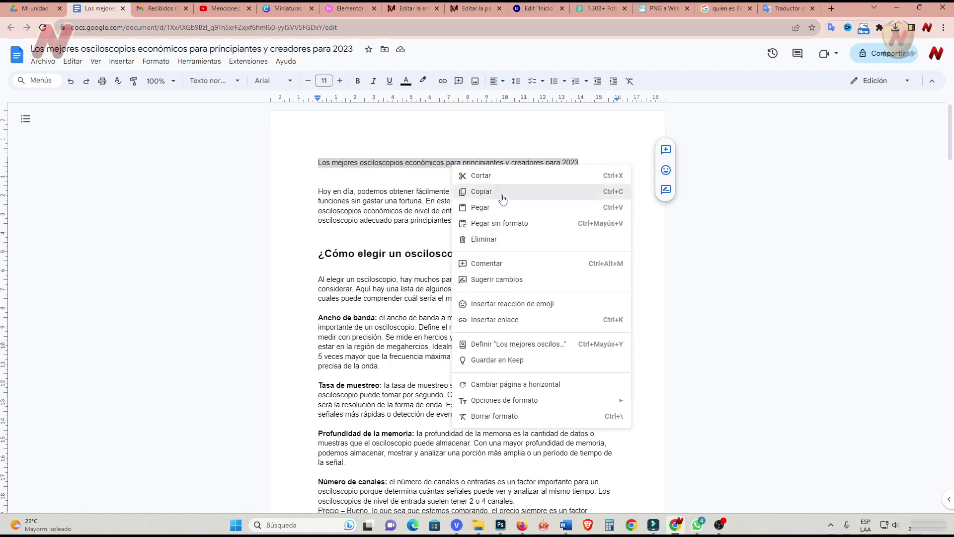
pyautogui.click(498, 189)
pyautogui.click(408, 9)
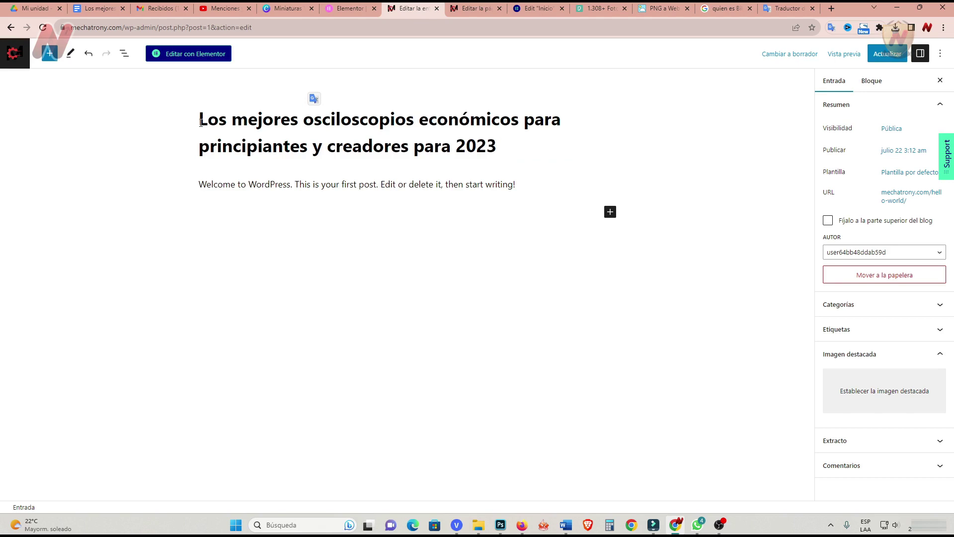
pyautogui.moveTo(201, 122); pyautogui.dragTo(502, 145)
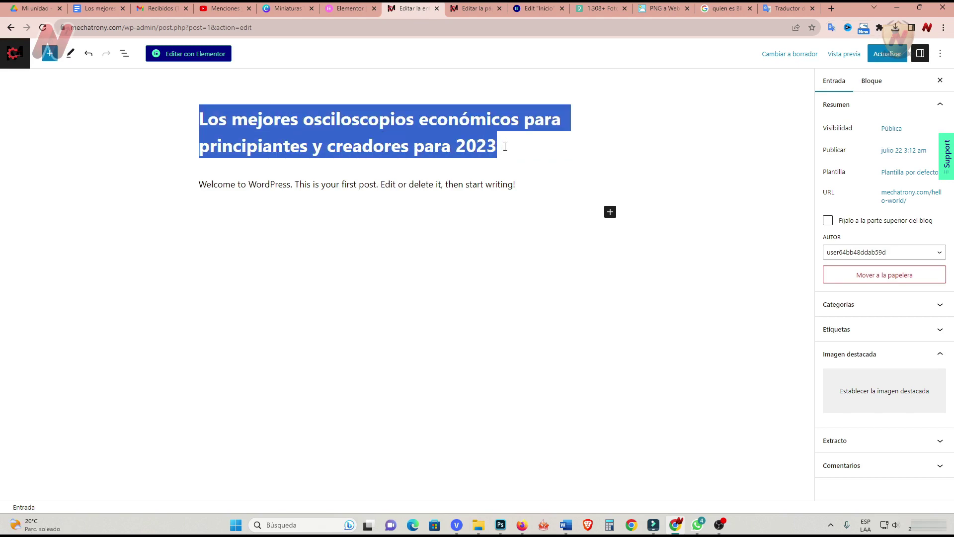
pyautogui.write('Los mejores osciloscopios económicos para principiantes')
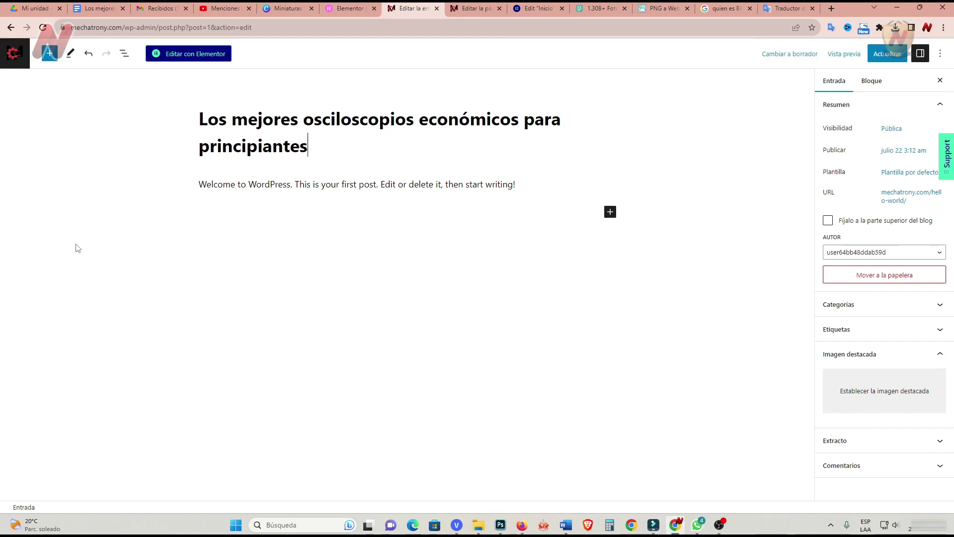
# Copy the article body from the Google Doc, through the Fuente line.
pyautogui.click(97, 9)
pyautogui.moveTo(319, 191); pyautogui.dragTo(426, 433)
pyautogui.scroll(-6, 424, 433)
pyautogui.scroll(-6, 424, 430)
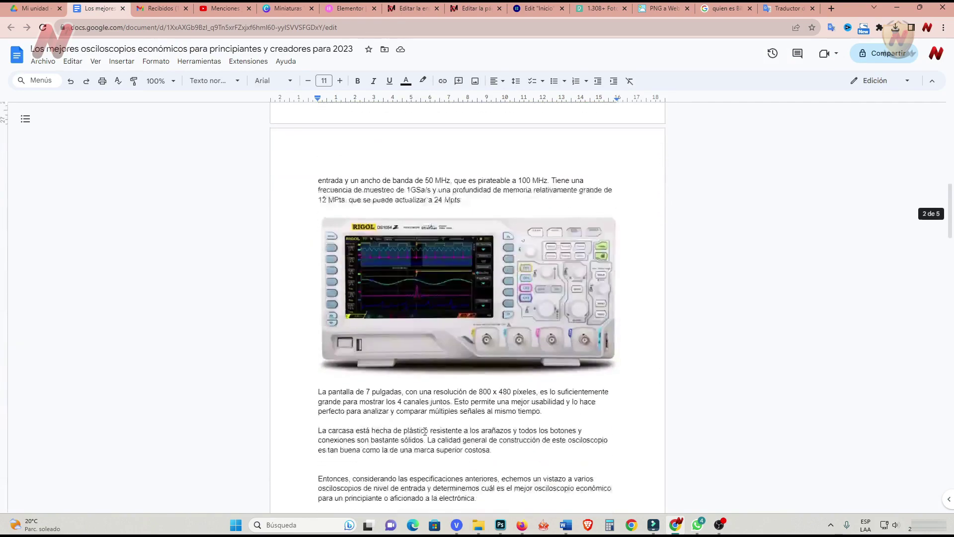
pyautogui.keyDown('shift'); pyautogui.click(538, 392); pyautogui.keyUp('shift')
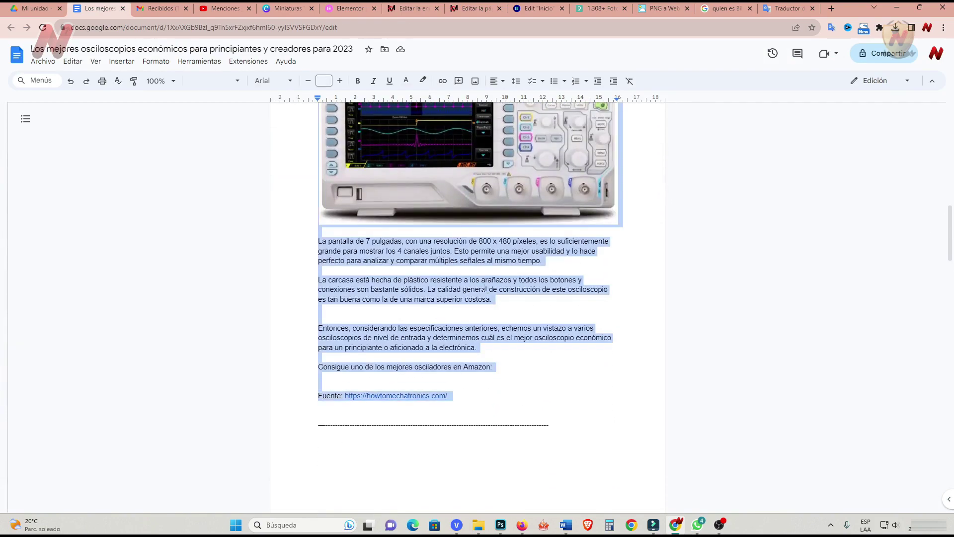
pyautogui.rightClick(477, 271)
pyautogui.click(497, 285)
pyautogui.click(408, 9)
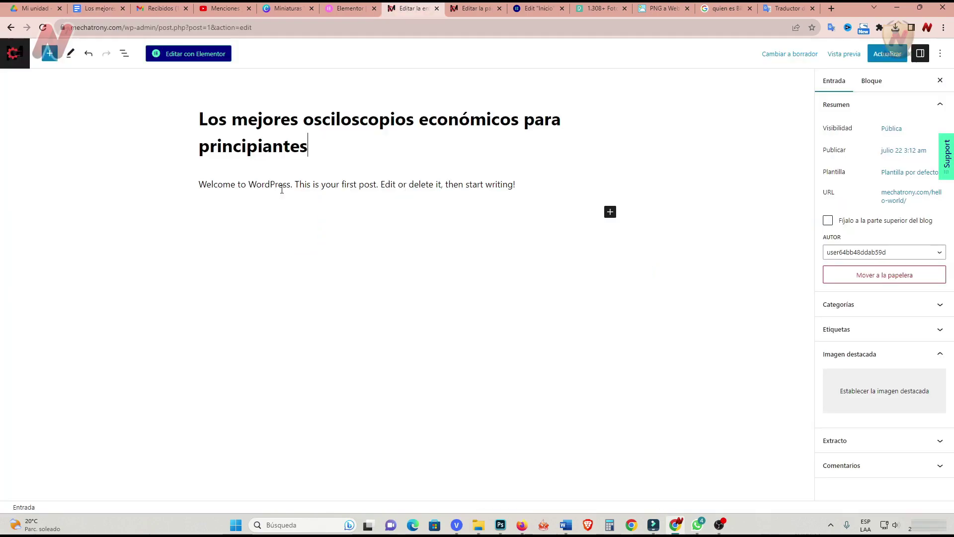
# Paste the article body before the Welcome to WordPress paragraph and review its headings and Rigol image.
pyautogui.click(199, 185)
pyautogui.hotkey('ctrl', 'v')
pyautogui.scroll(6, 378, 278)
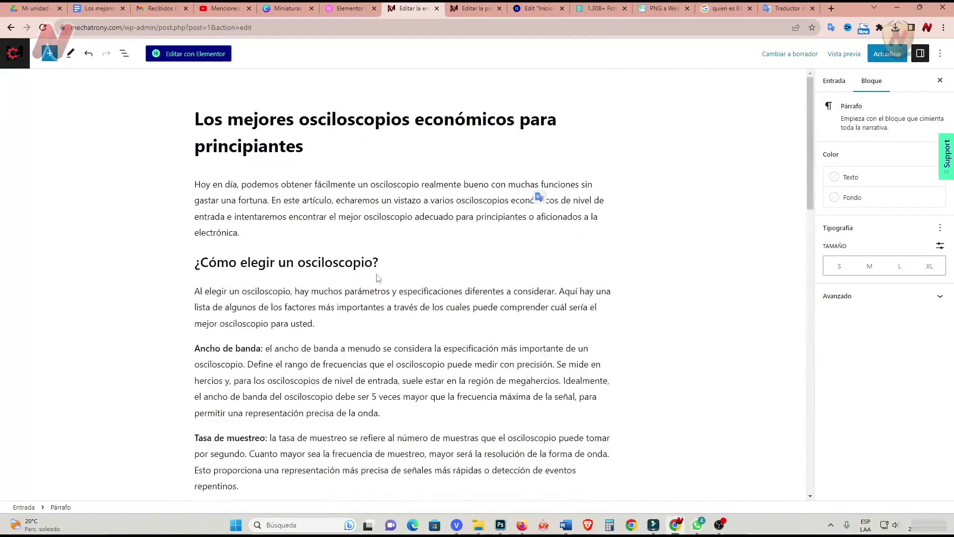
pyautogui.tripleClick(279, 262)
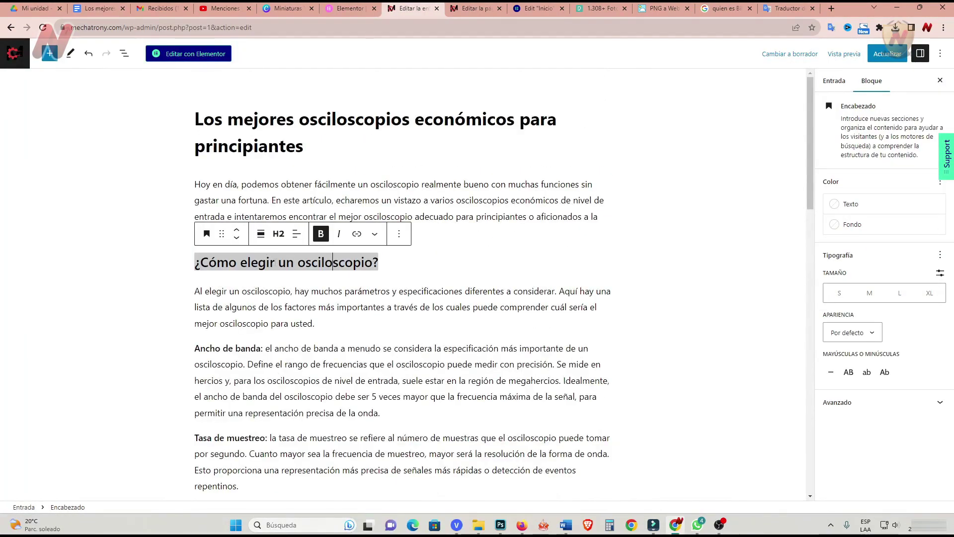
pyautogui.click(308, 148)
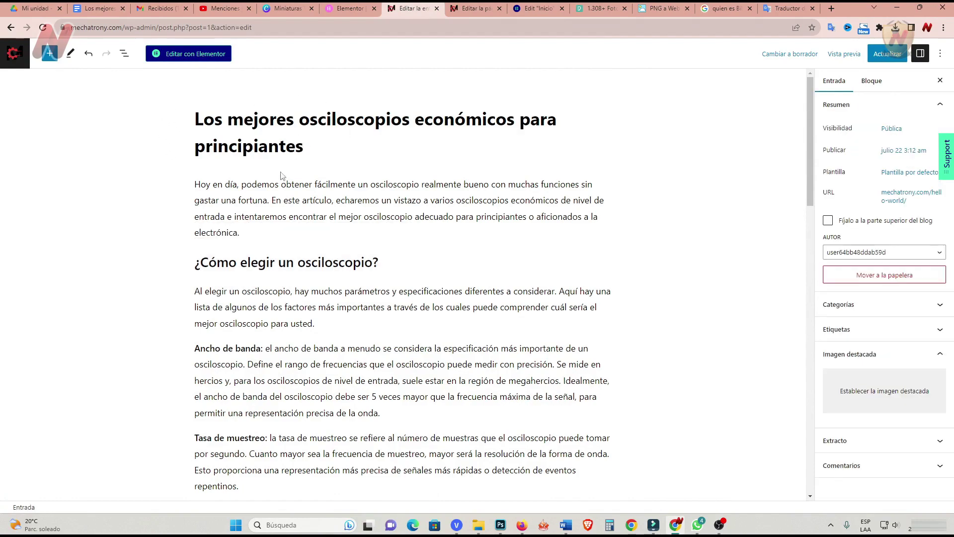
pyautogui.click(307, 276)
pyautogui.scroll(-10, 307, 276)
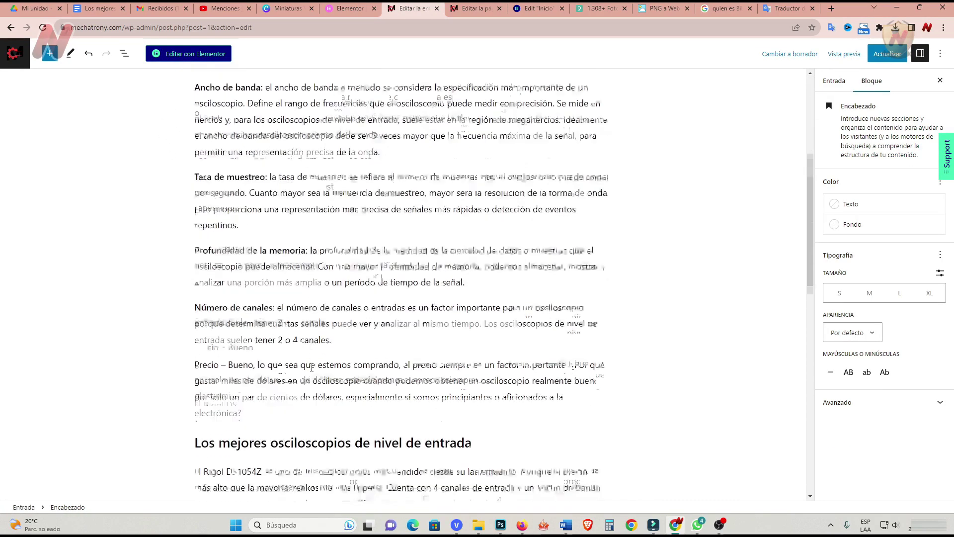
pyautogui.scroll(-3, 327, 330)
pyautogui.tripleClick(333, 157)
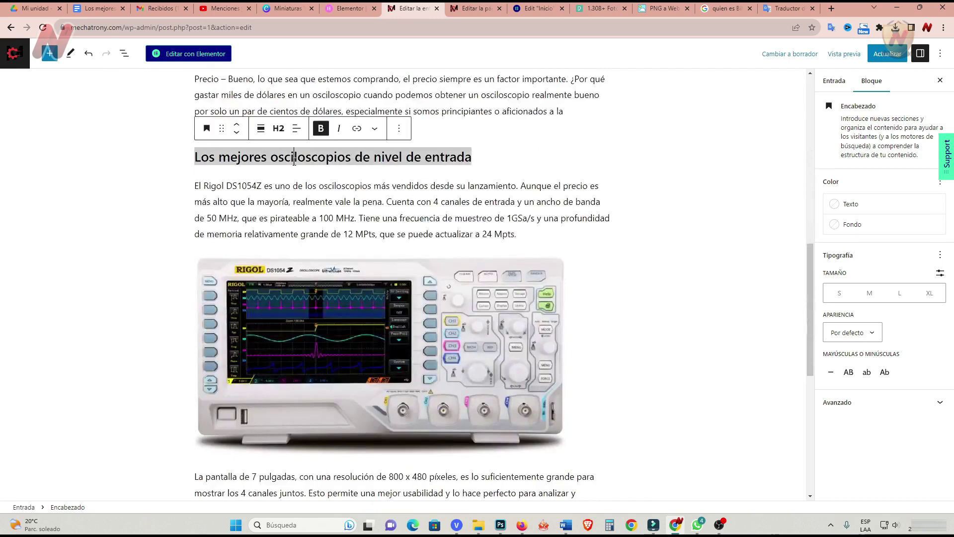
pyautogui.scroll(-2, 456, 315)
pyautogui.scroll(1, 456, 315)
pyautogui.click(399, 242)
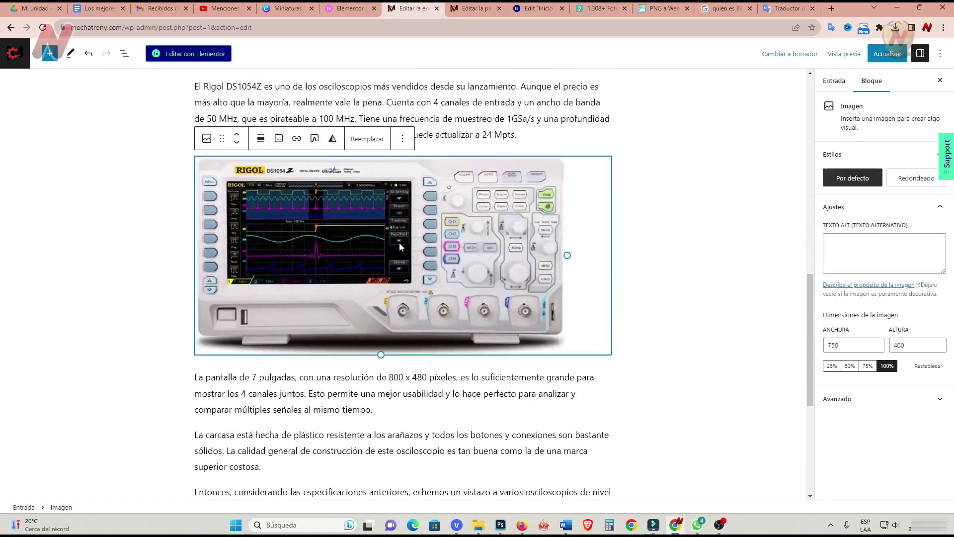
pyautogui.scroll(-1, 104, 301)
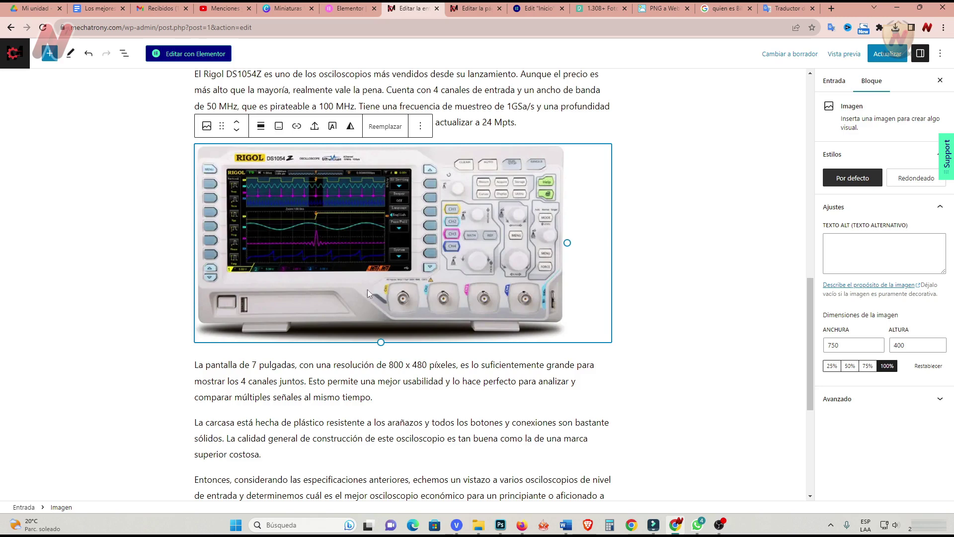
# Replace the Rigol image with an uploaded 904×360 DS1074Z photo and deselect it.
pyautogui.click(100, 9)
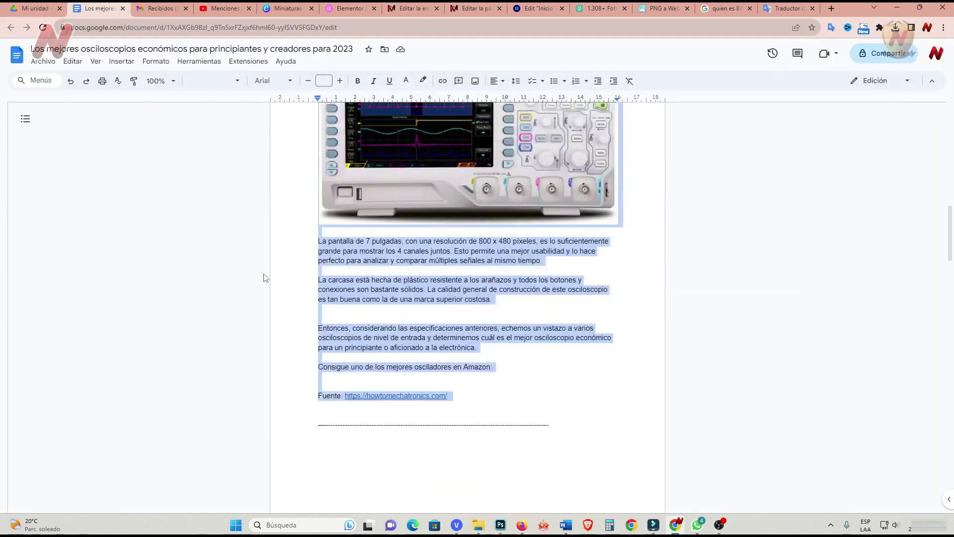
pyautogui.click(268, 271)
pyautogui.scroll(3, 313, 300)
pyautogui.scroll(2, 314, 300)
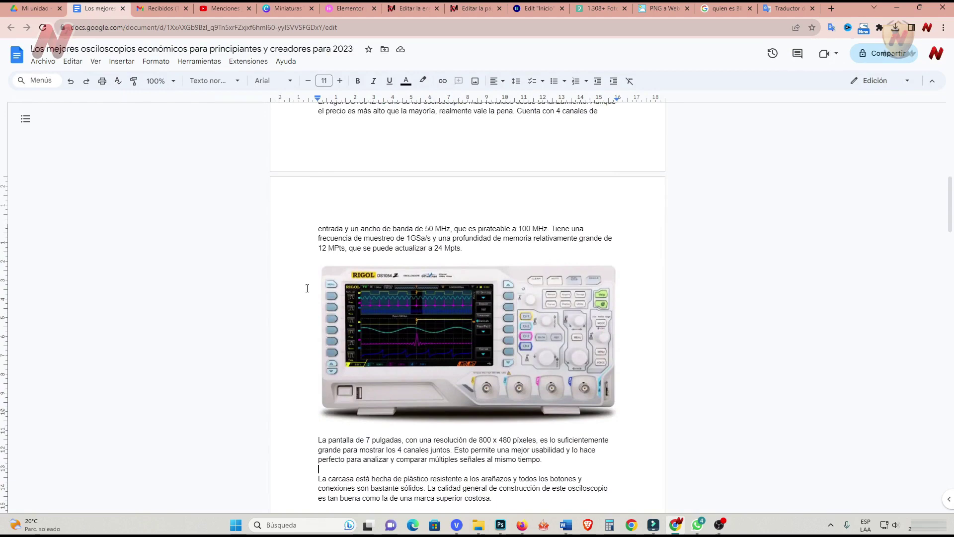
pyautogui.click(411, 13)
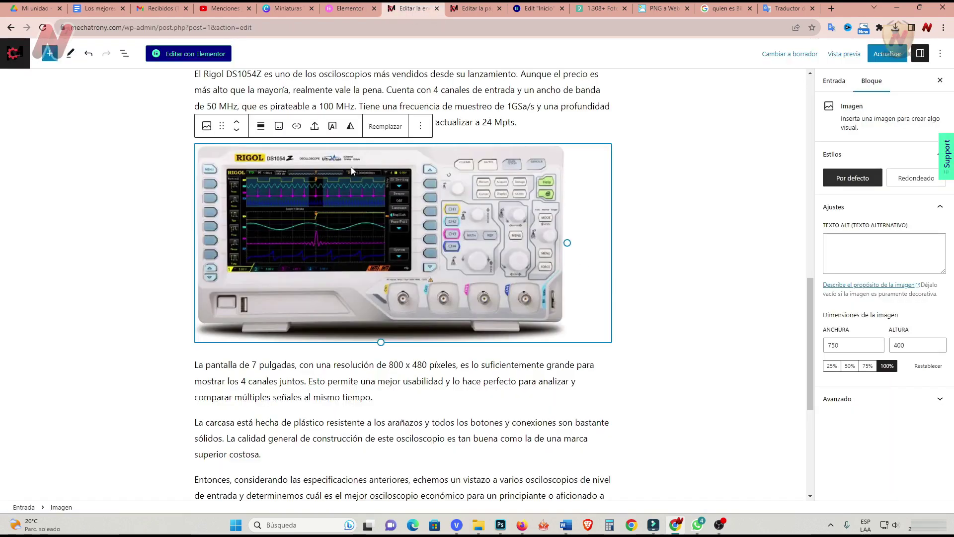
pyautogui.click(382, 127)
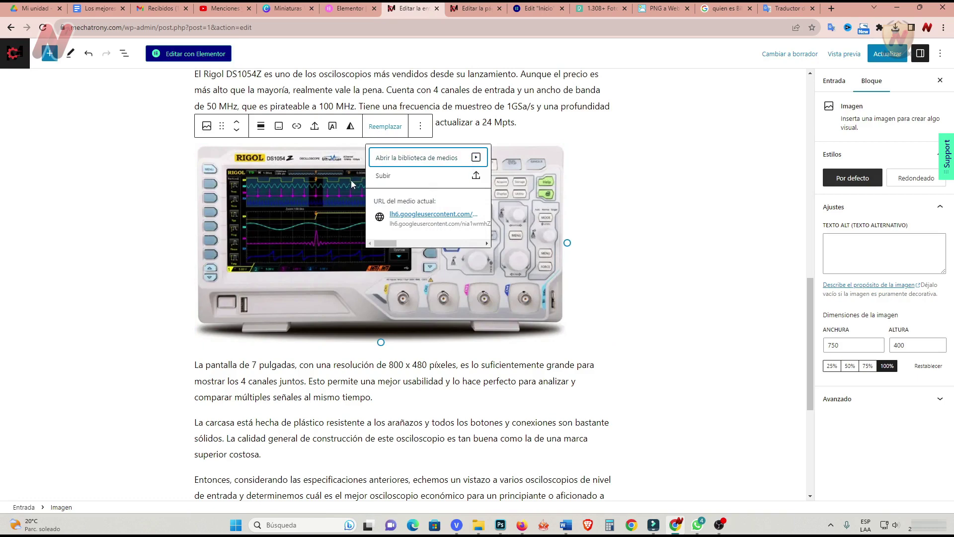
pyautogui.click(383, 176)
pyautogui.click(438, 229)
pyautogui.click(634, 382)
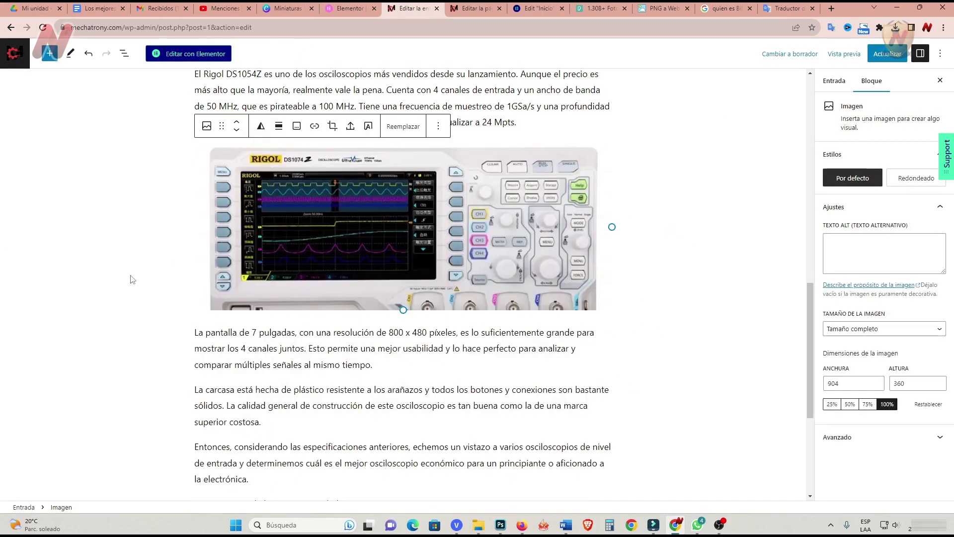
pyautogui.click(131, 280)
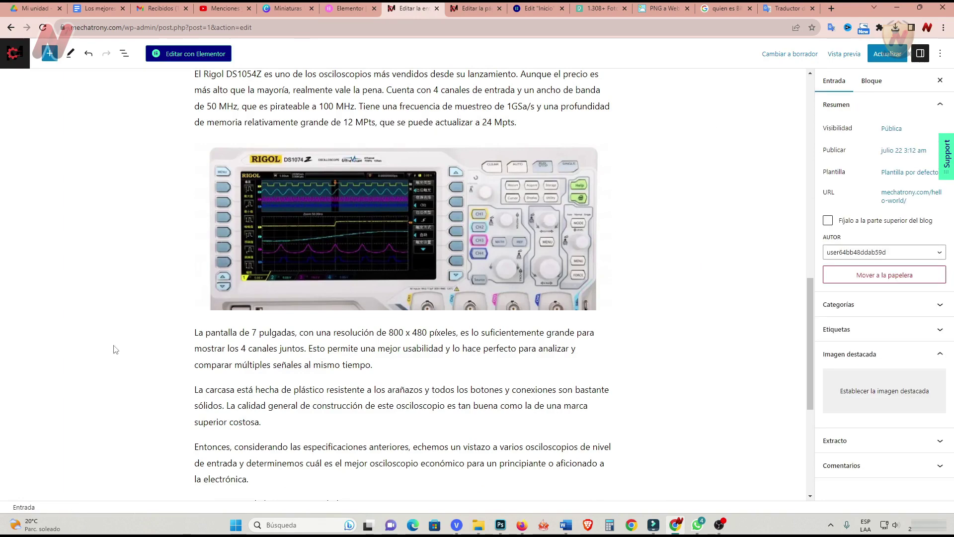
# Insert an empty paragraph after the Amazon line, above the Fuente link, and save the post.
pyautogui.scroll(-5, 114, 350)
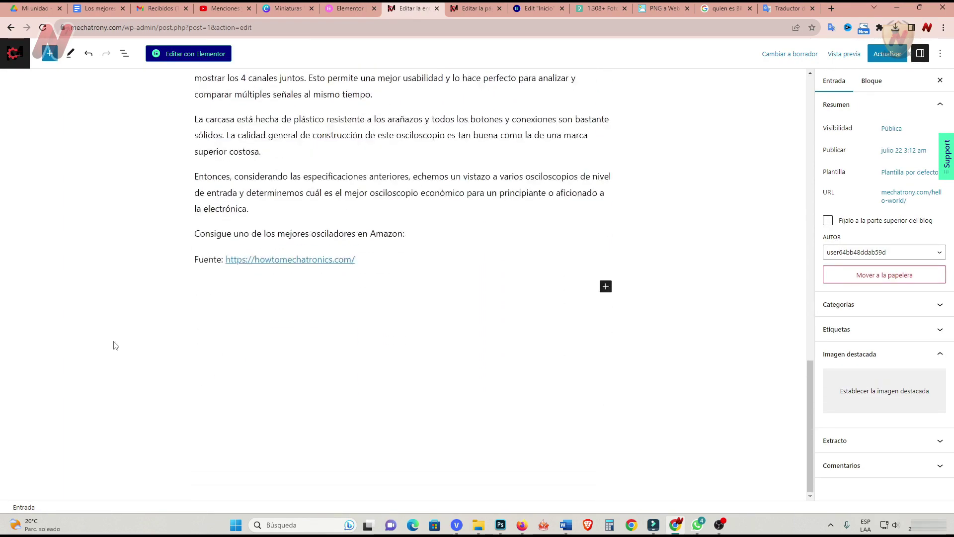
pyautogui.scroll(3, 114, 345)
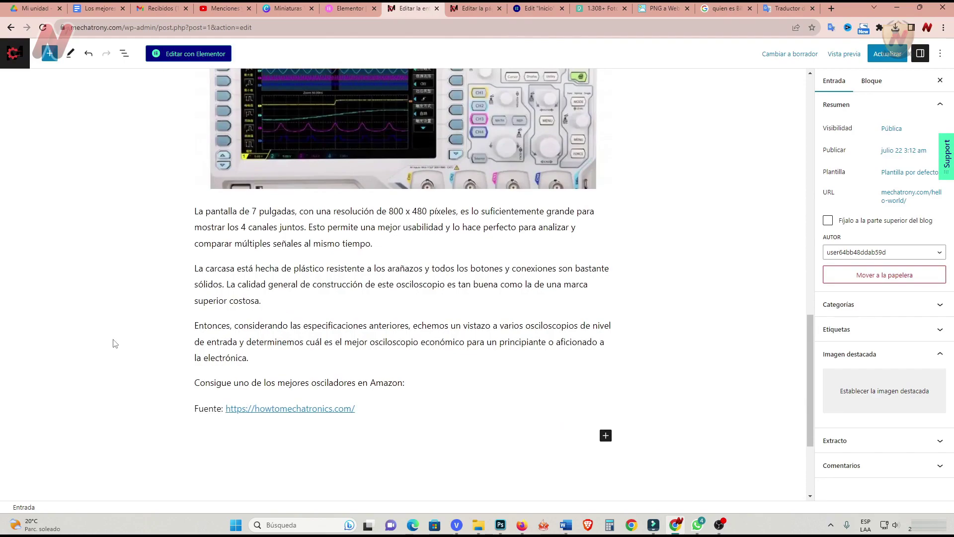
pyautogui.scroll(15, 114, 344)
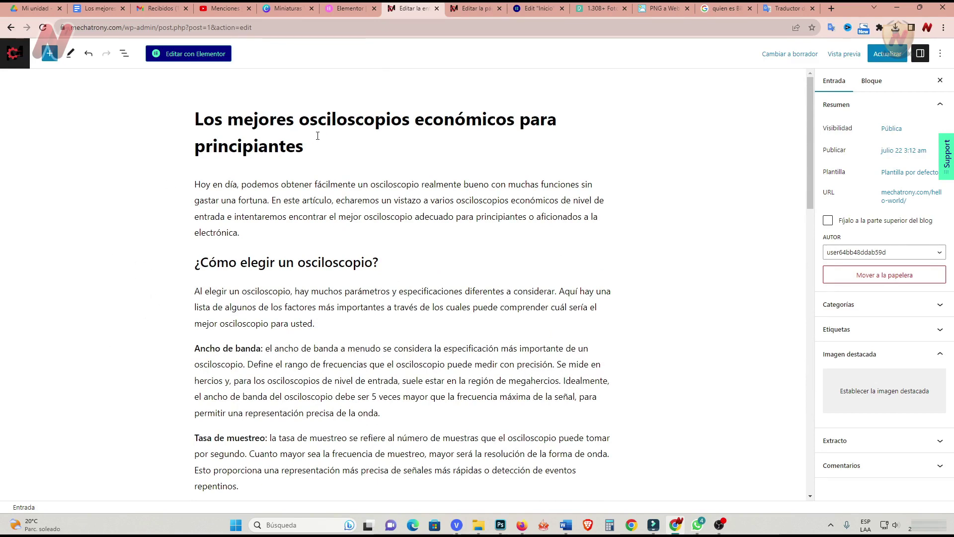
pyautogui.click(311, 120)
pyautogui.scroll(-10, 300, 293)
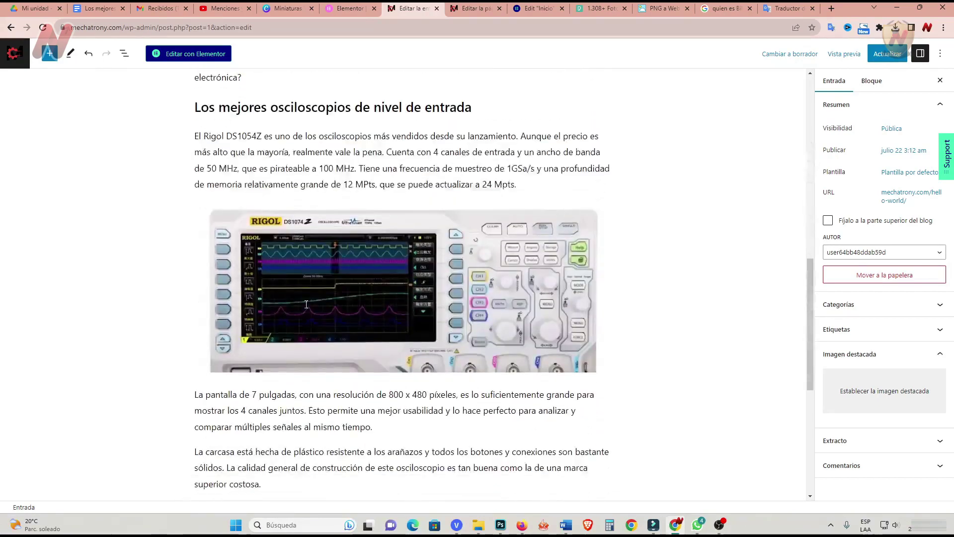
pyautogui.scroll(-2, 123, 324)
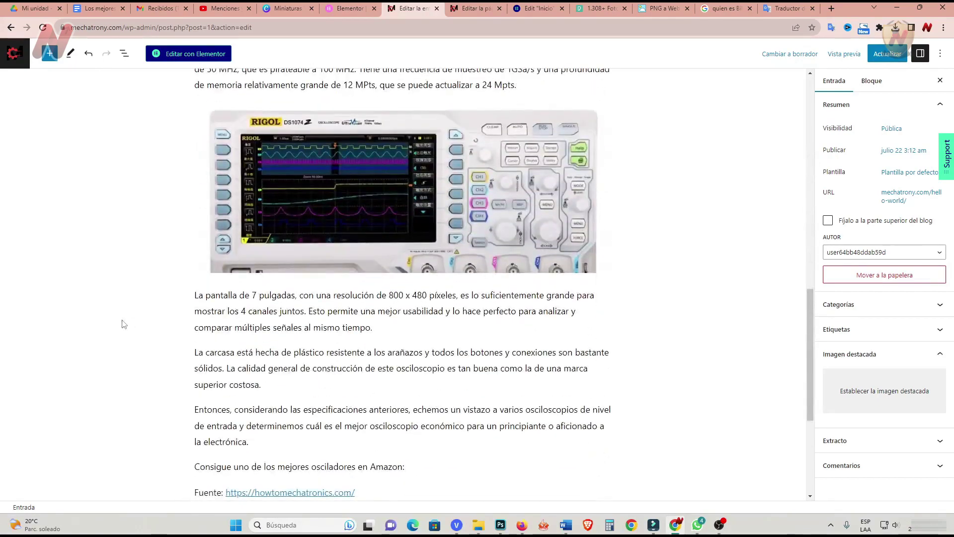
pyautogui.scroll(-4, 124, 324)
pyautogui.scroll(2, 124, 324)
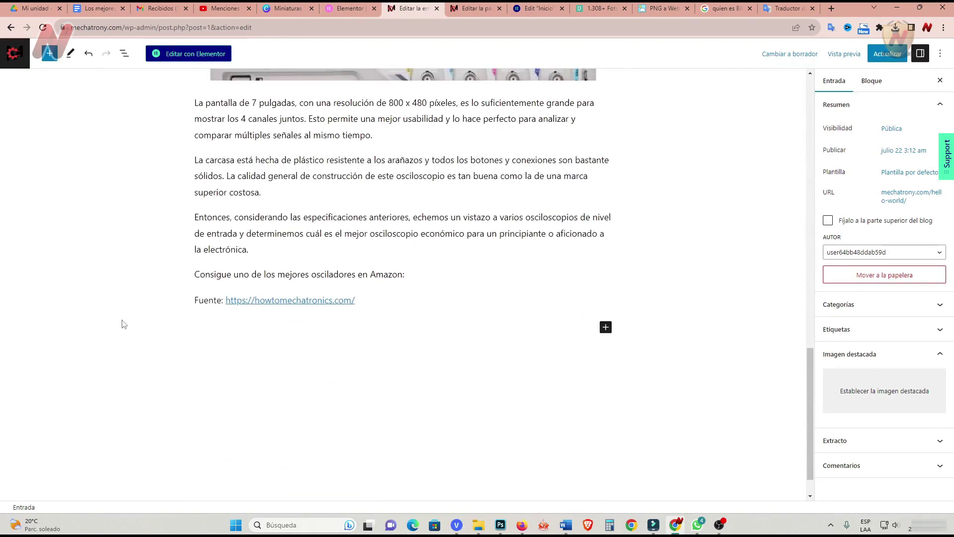
pyautogui.click(412, 367)
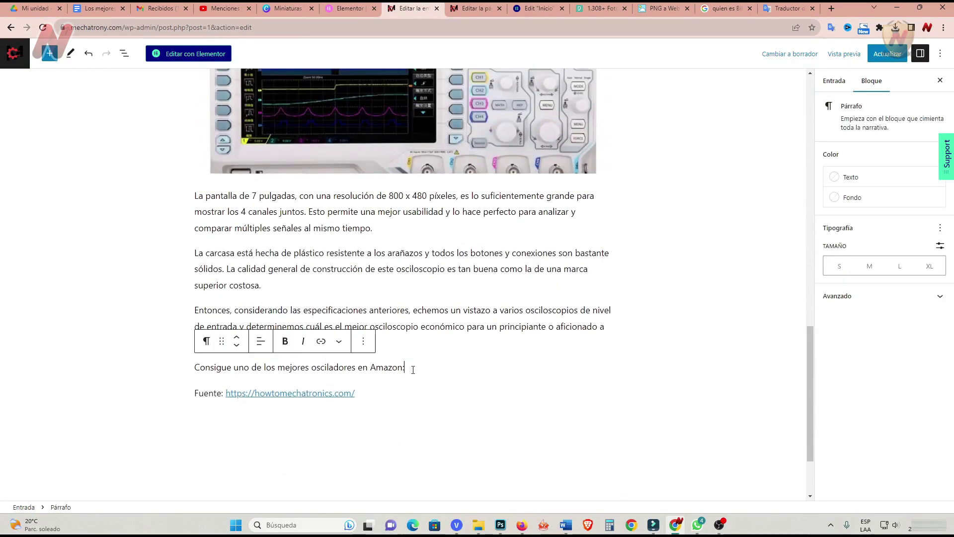
pyautogui.press('Return')
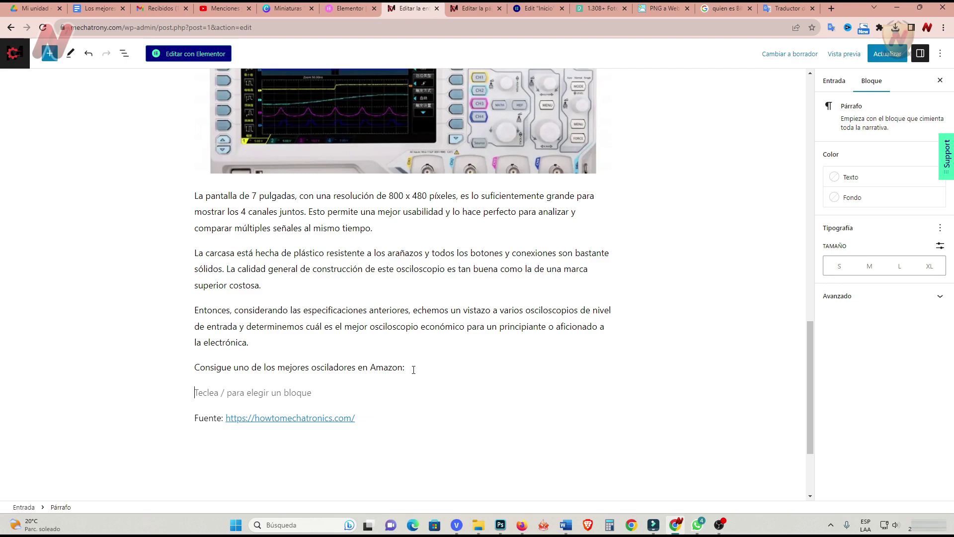
pyautogui.hotkey('ctrl', 's')
pyautogui.scroll(5, 411, 368)
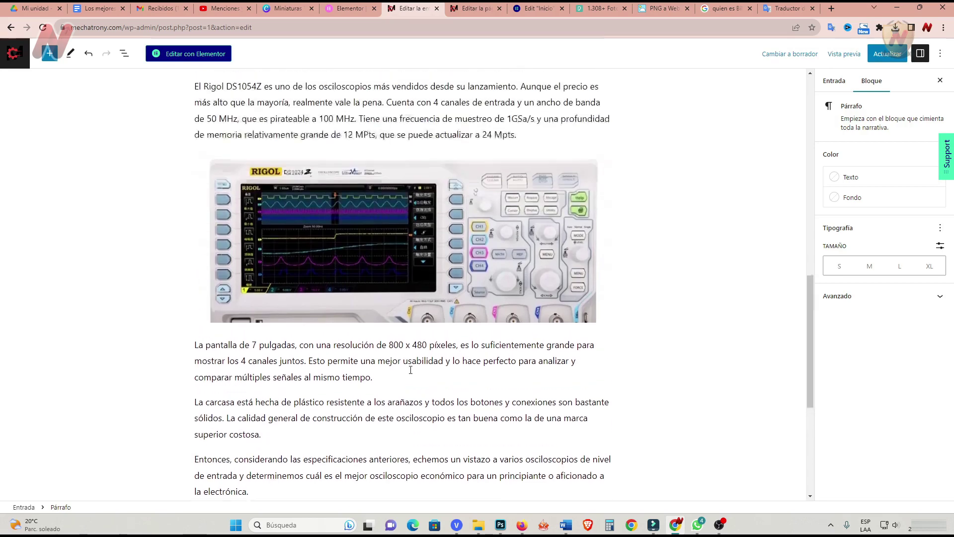
pyautogui.click(834, 81)
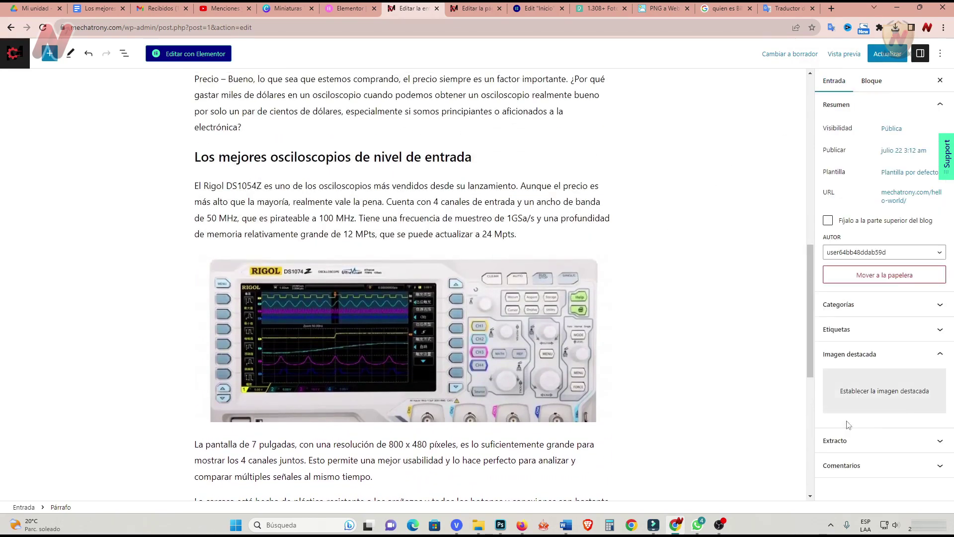
# Set rigol.webp from the media library as the post's featured image.
pyautogui.click(878, 390)
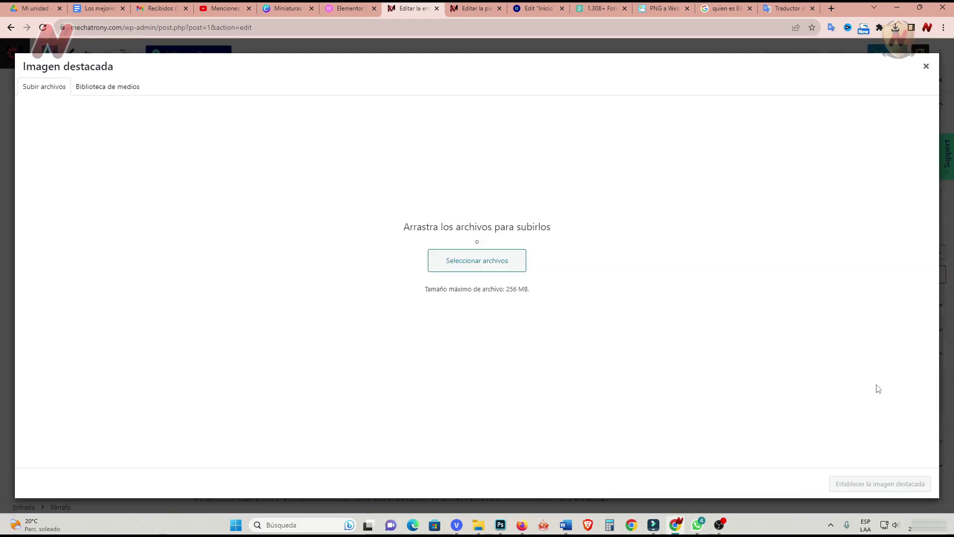
pyautogui.click(93, 88)
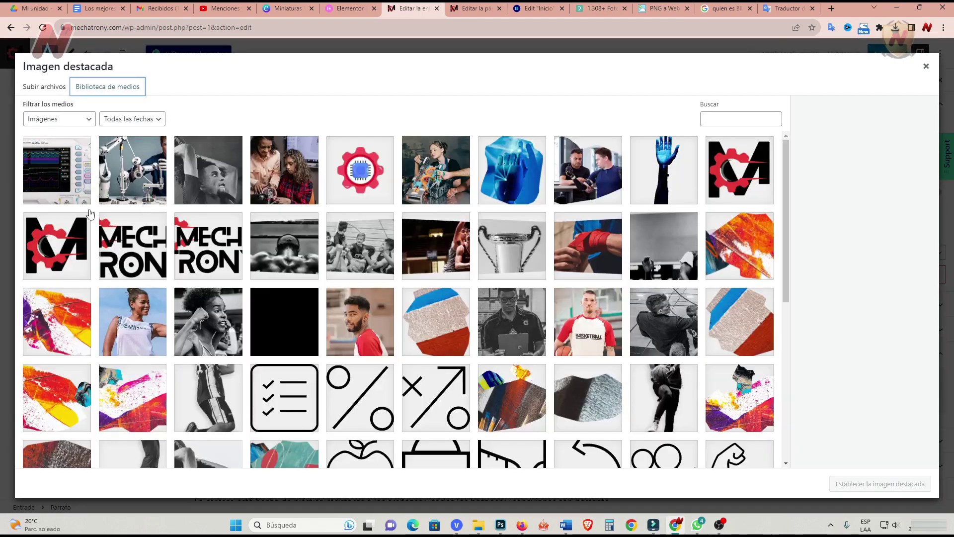
pyautogui.click(74, 181)
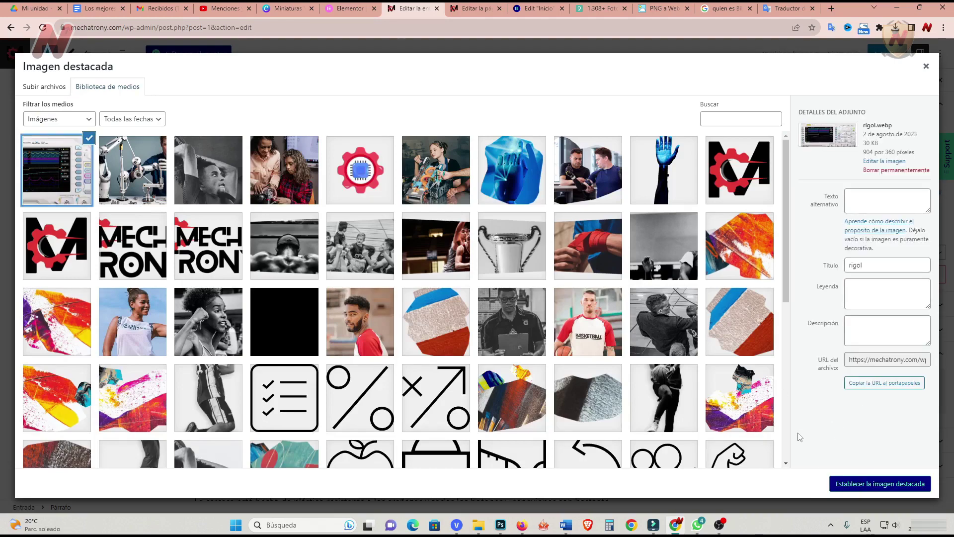
pyautogui.click(880, 483)
pyautogui.scroll(-7, 105, 399)
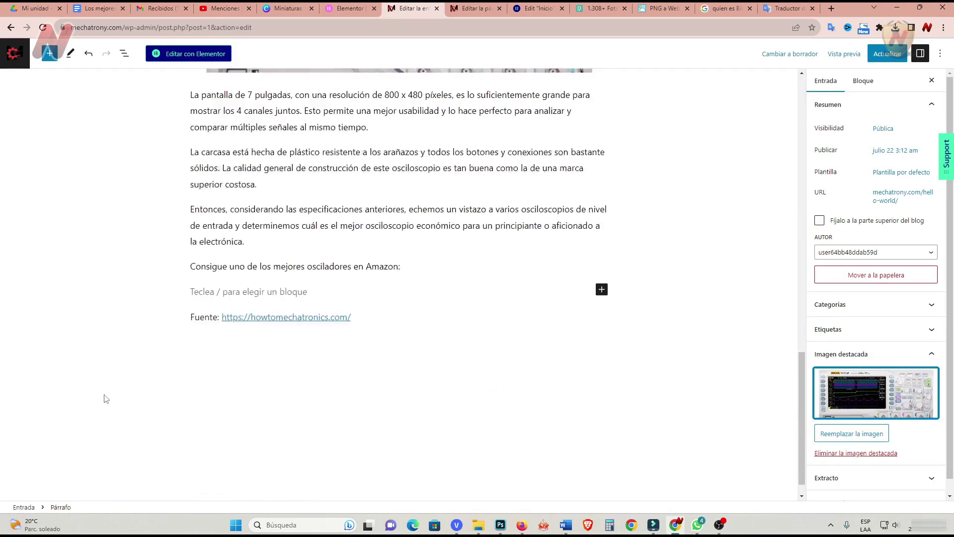
pyautogui.scroll(10, 106, 399)
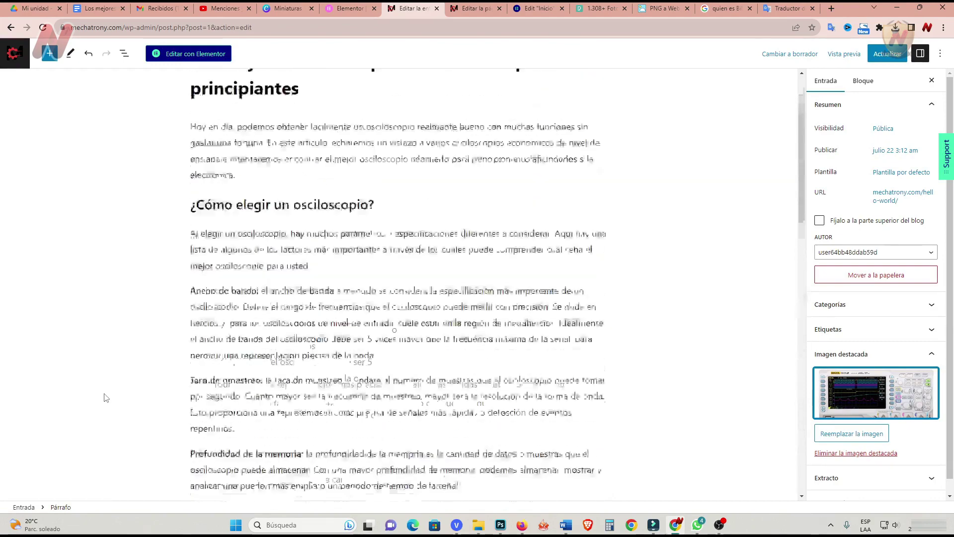
pyautogui.scroll(2, 105, 398)
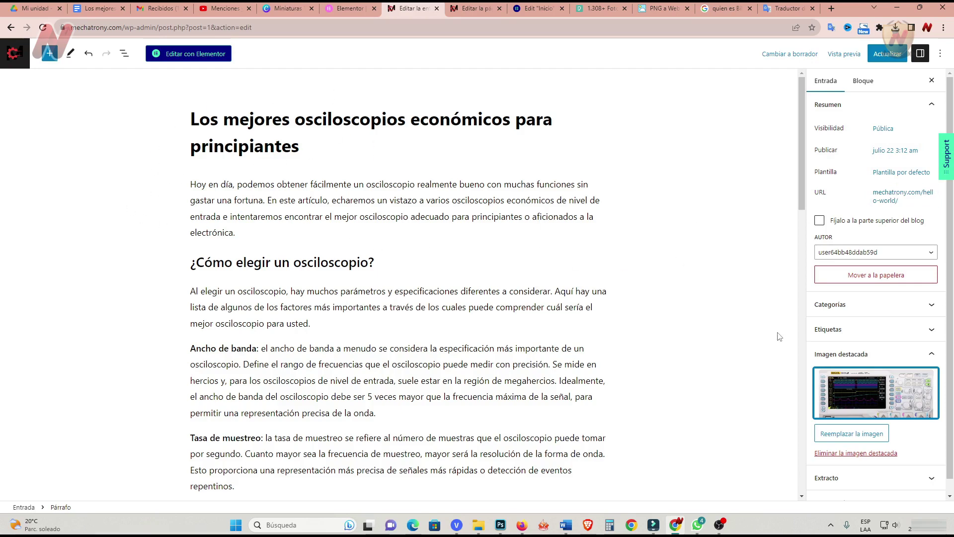
pyautogui.scroll(-1, 779, 336)
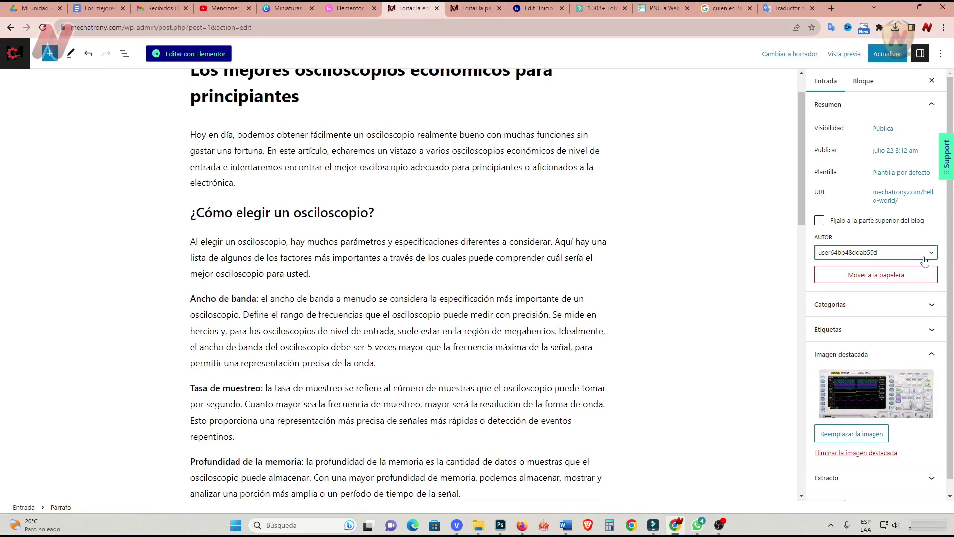
# Paste the intro's first sentence, about a good oscilloscope without spending a fortune, into Extracto.
pyautogui.click(869, 478)
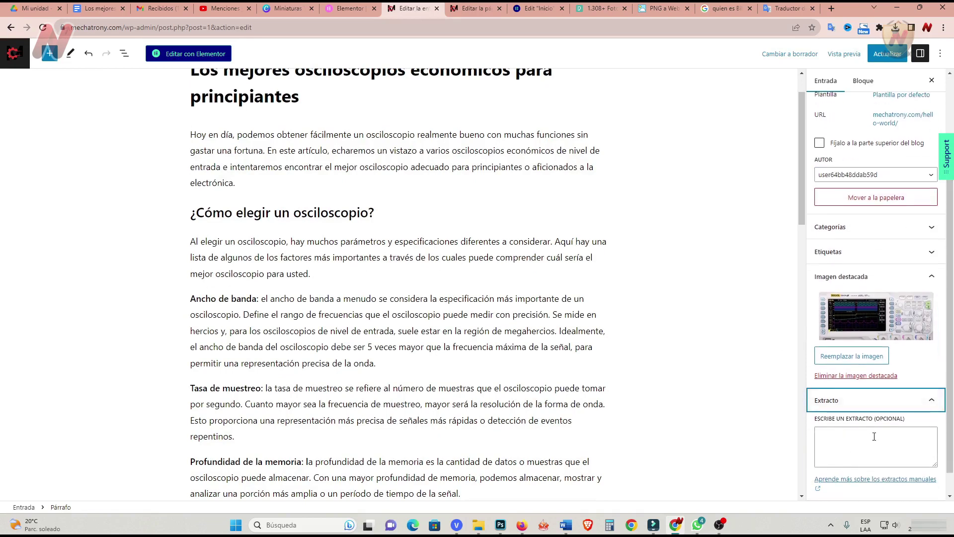
pyautogui.click(847, 444)
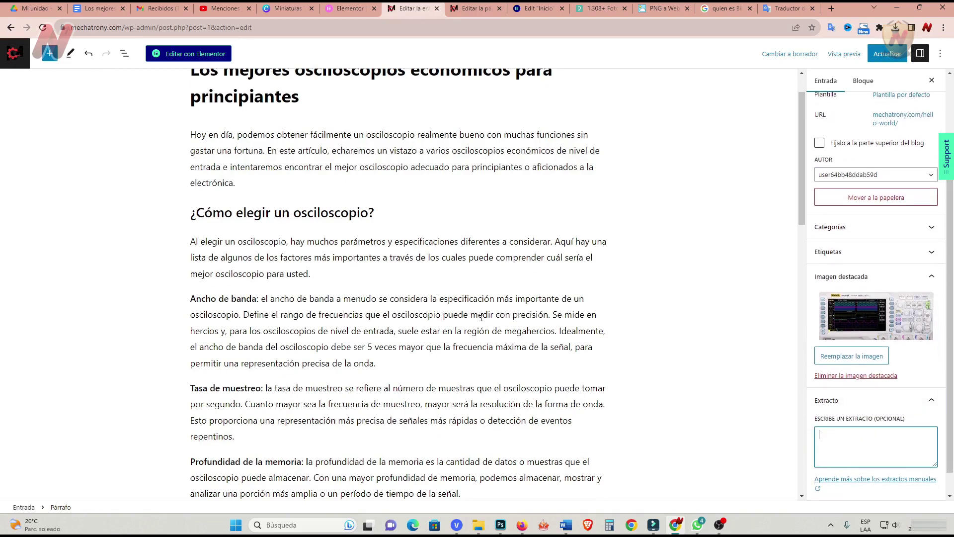
pyautogui.scroll(1, 481, 317)
pyautogui.moveTo(193, 185); pyautogui.dragTo(265, 201)
pyautogui.hotkey('ctrl', 'c')
pyautogui.rightClick(298, 186)
pyautogui.click(331, 223)
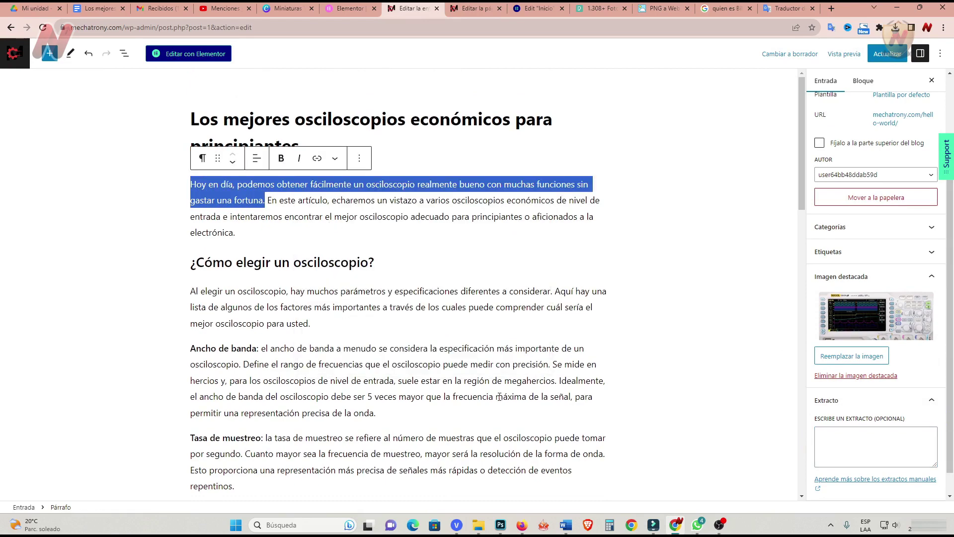
pyautogui.click(831, 436)
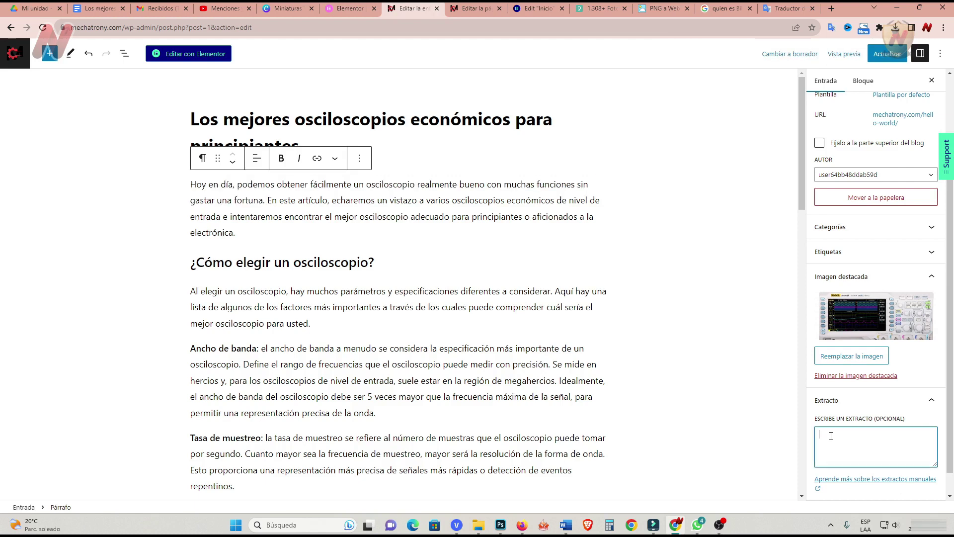
pyautogui.hotkey('ctrl', 'v')
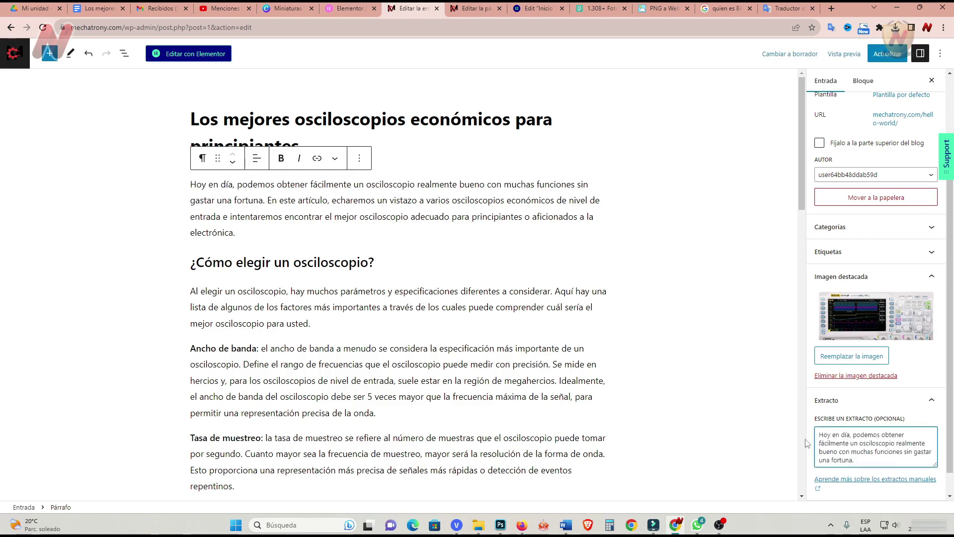
pyautogui.scroll(-1, 914, 424)
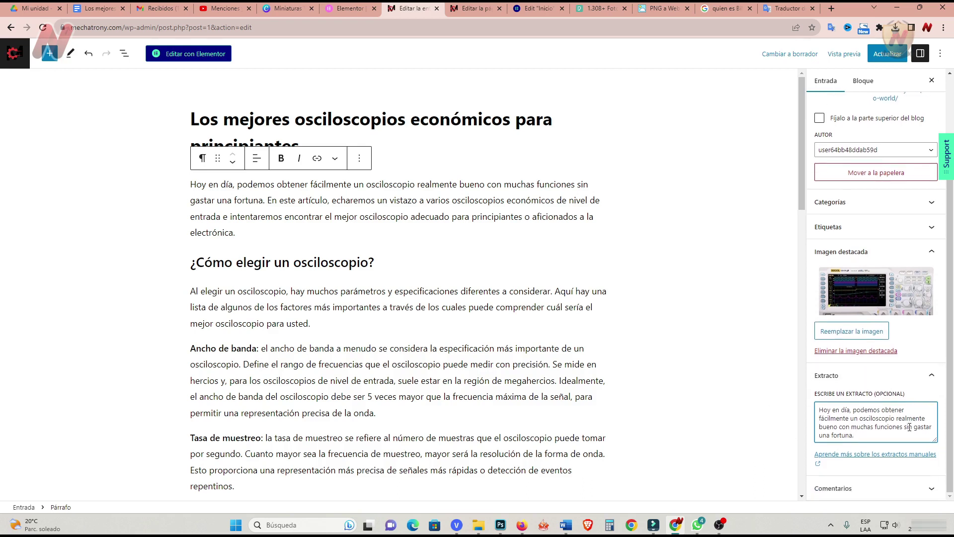
pyautogui.click(916, 487)
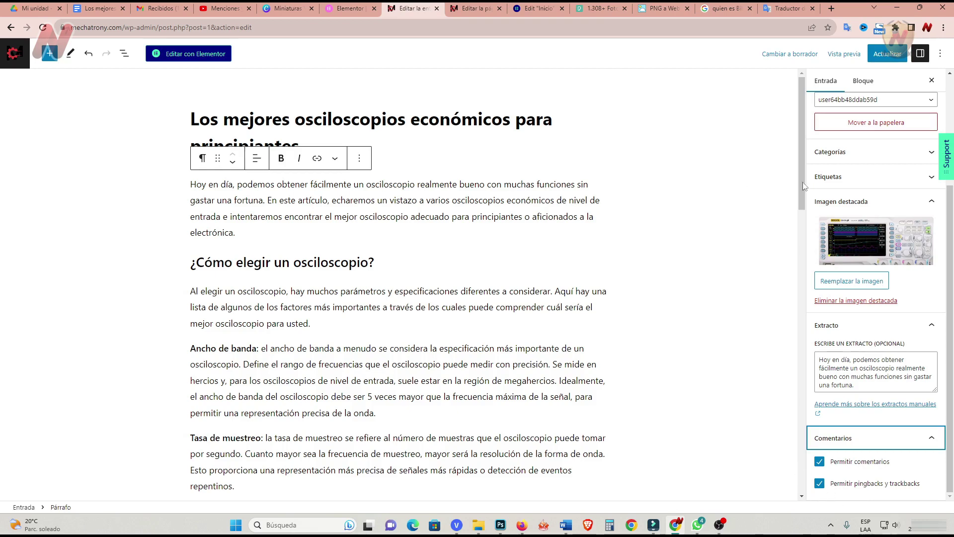
pyautogui.scroll(3, 874, 209)
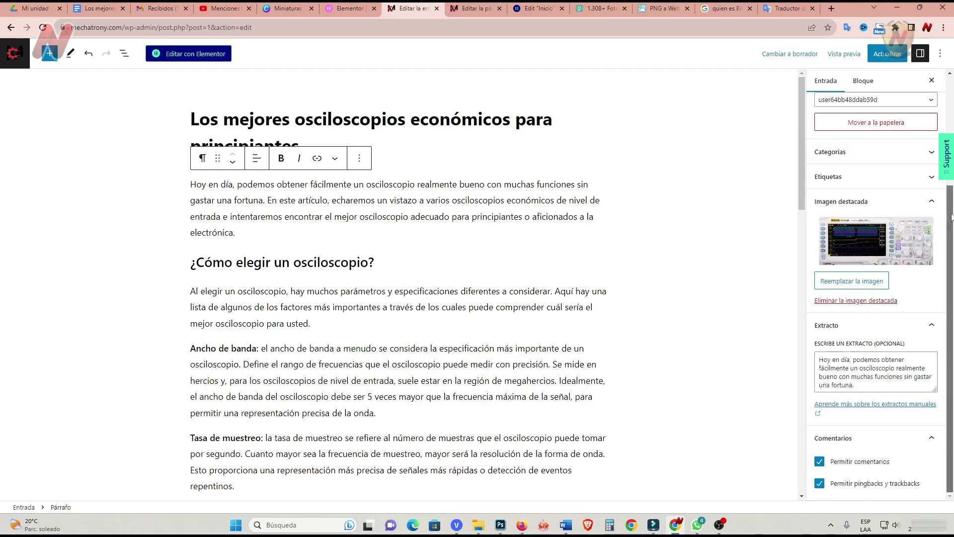
pyautogui.click(888, 56)
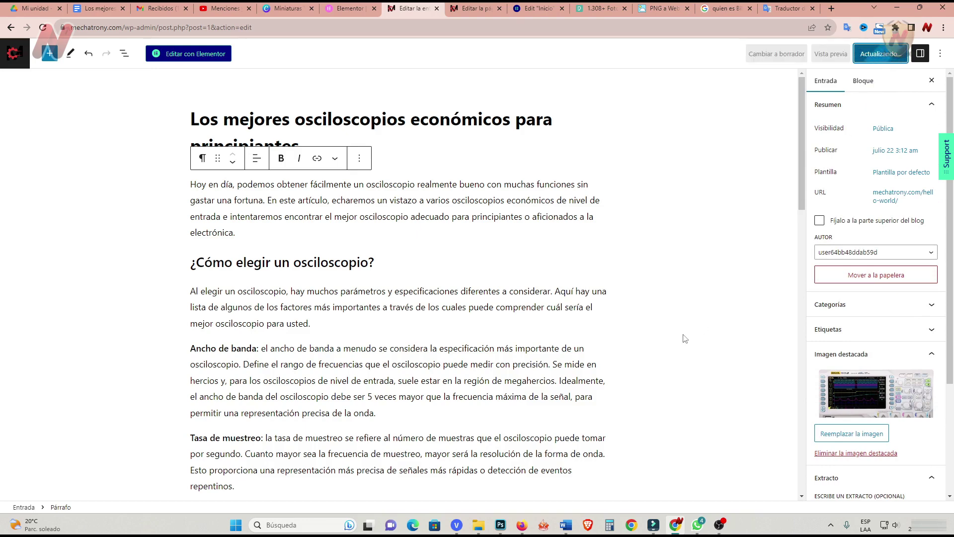
pyautogui.click(15, 53)
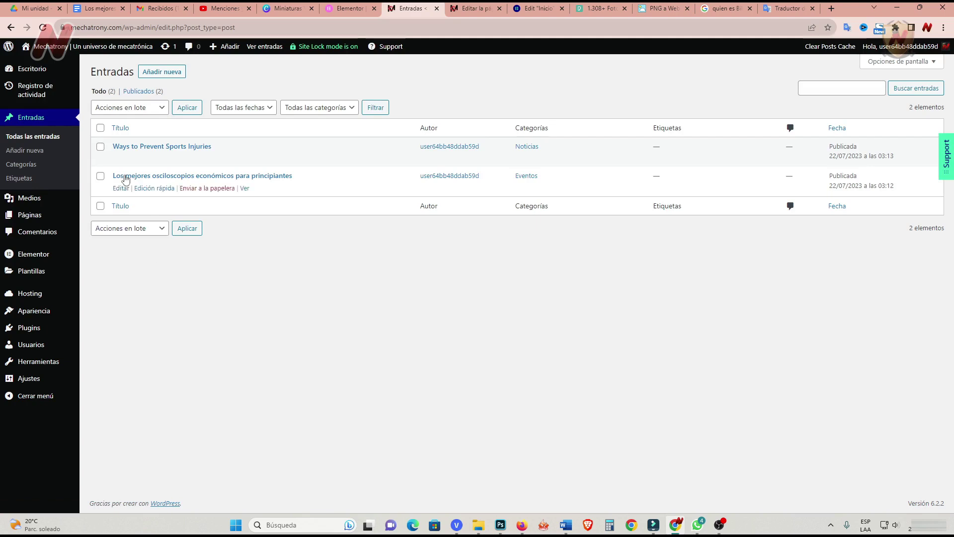
pyautogui.moveTo(132, 149)
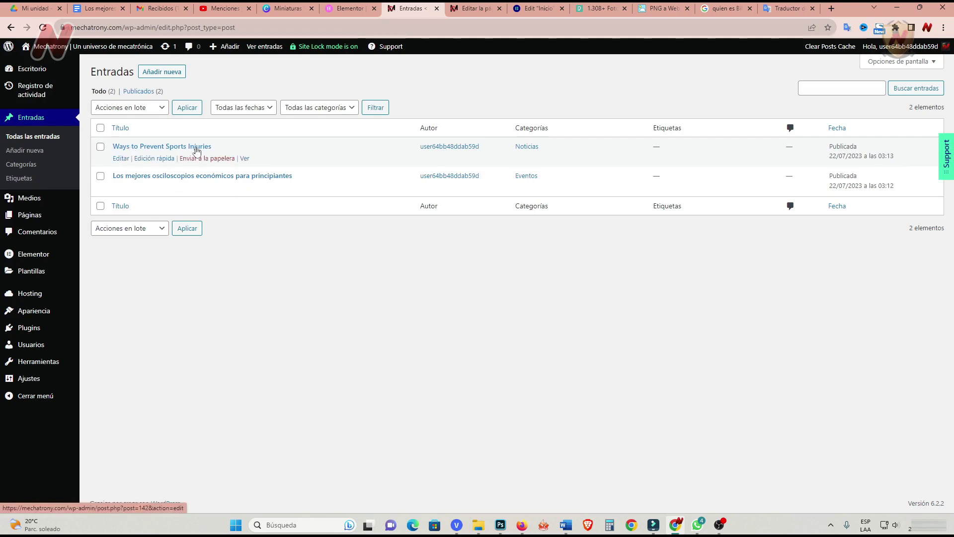
pyautogui.click(174, 79)
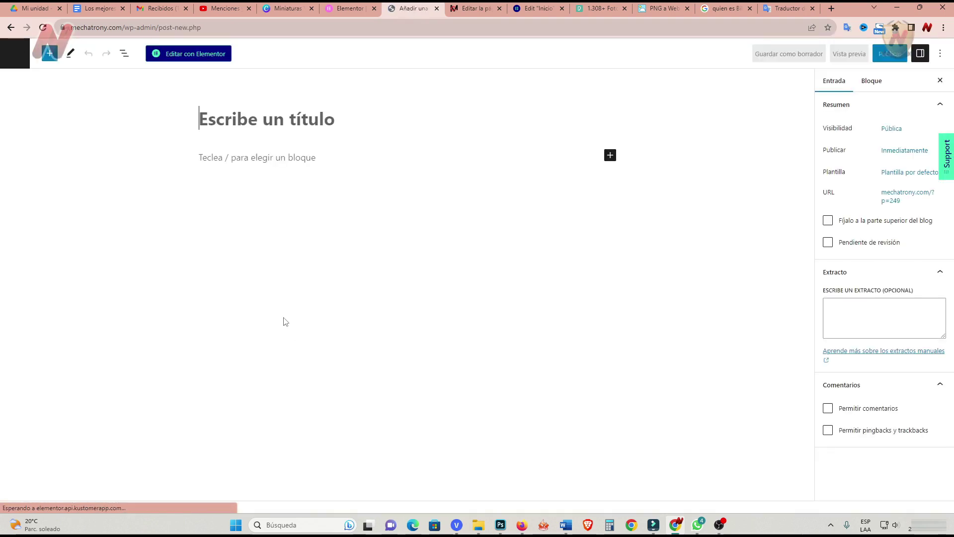
pyautogui.write('Accionamiento cicloidal mecanizado por CNC frente a 3D')
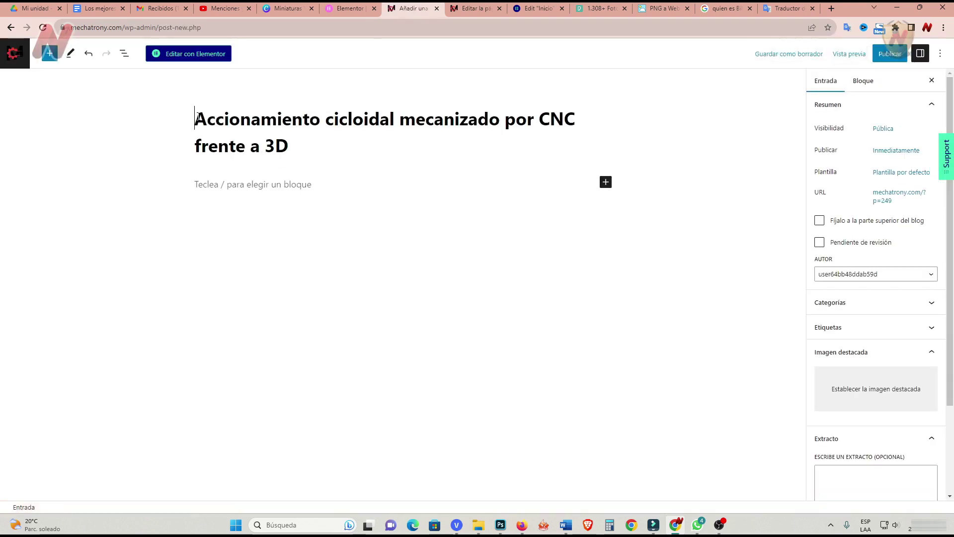
pyautogui.press('Return')
pyautogui.hotkey('ctrl', 'v')
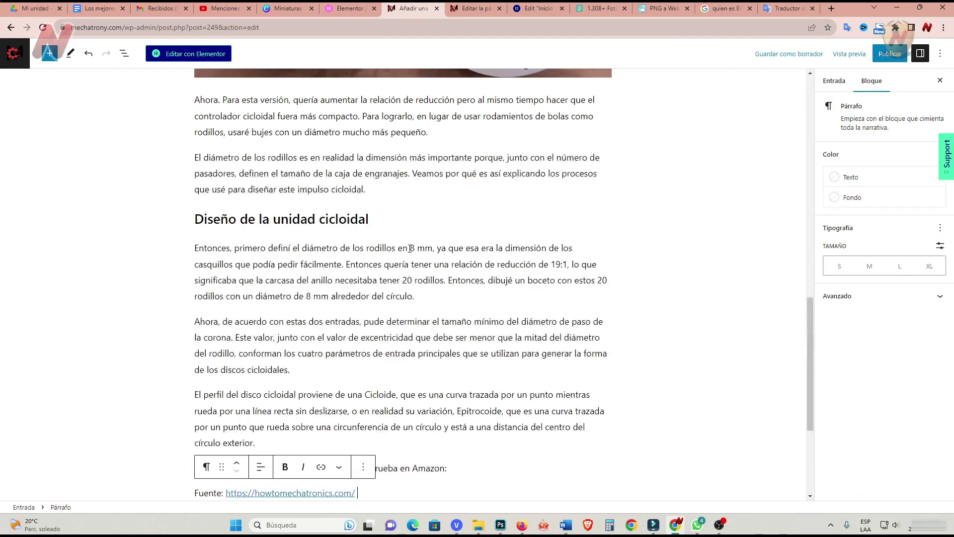
pyautogui.click(206, 324)
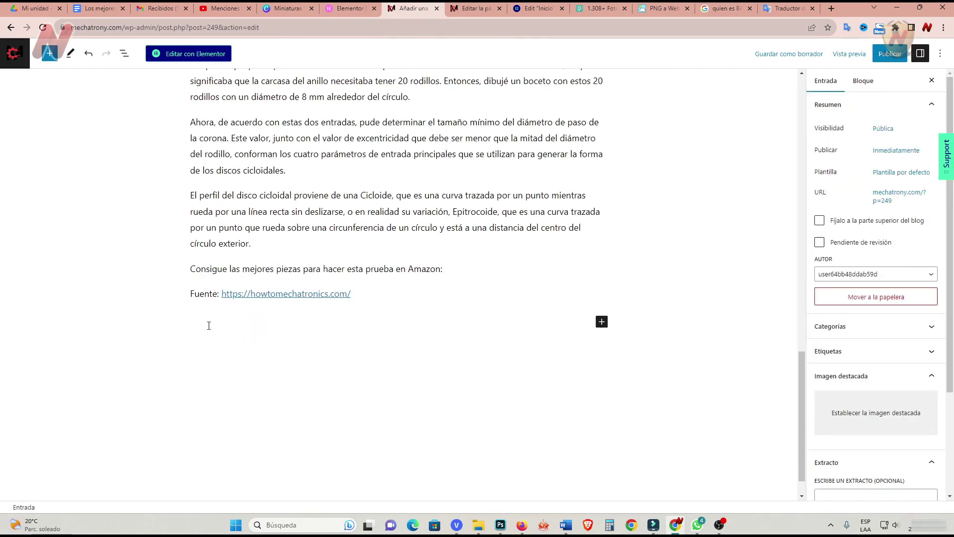
pyautogui.click(213, 294)
pyautogui.click(394, 319)
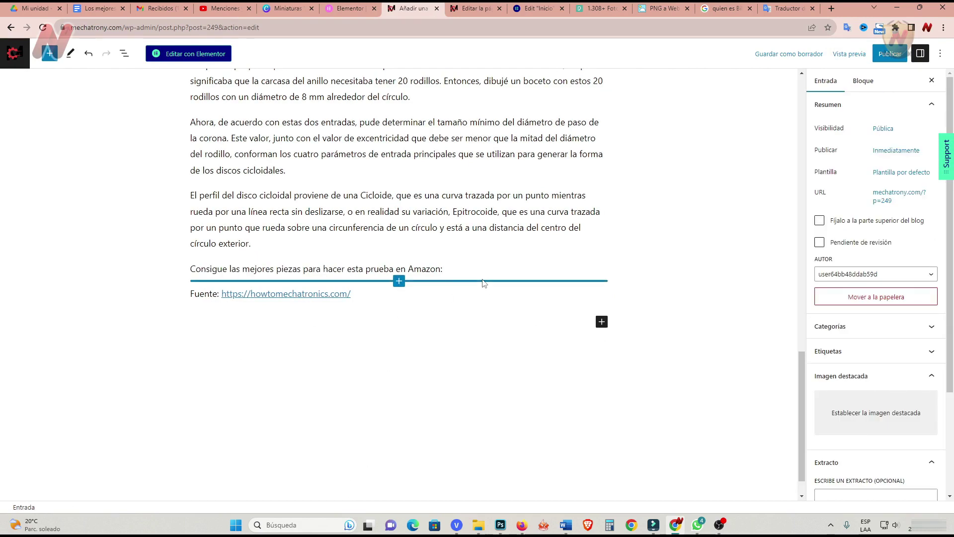
pyautogui.click(455, 274)
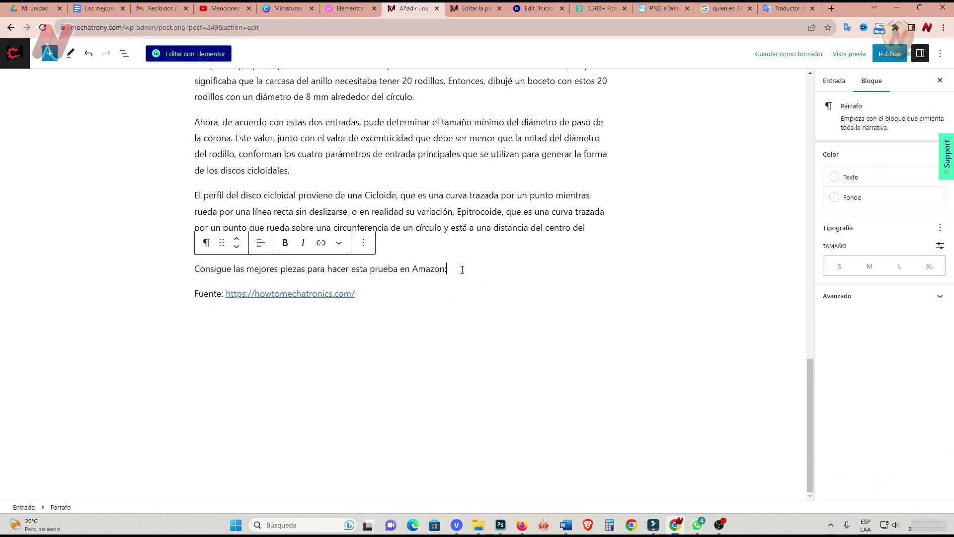
pyautogui.click(154, 343)
pyautogui.scroll(10, 134, 350)
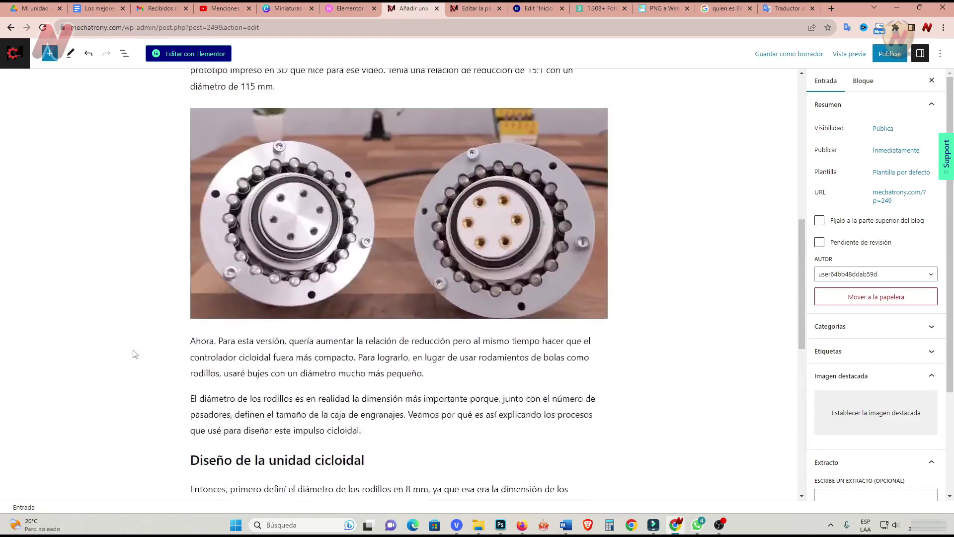
pyautogui.scroll(4, 132, 353)
pyautogui.scroll(-2, 249, 288)
pyautogui.click(249, 287)
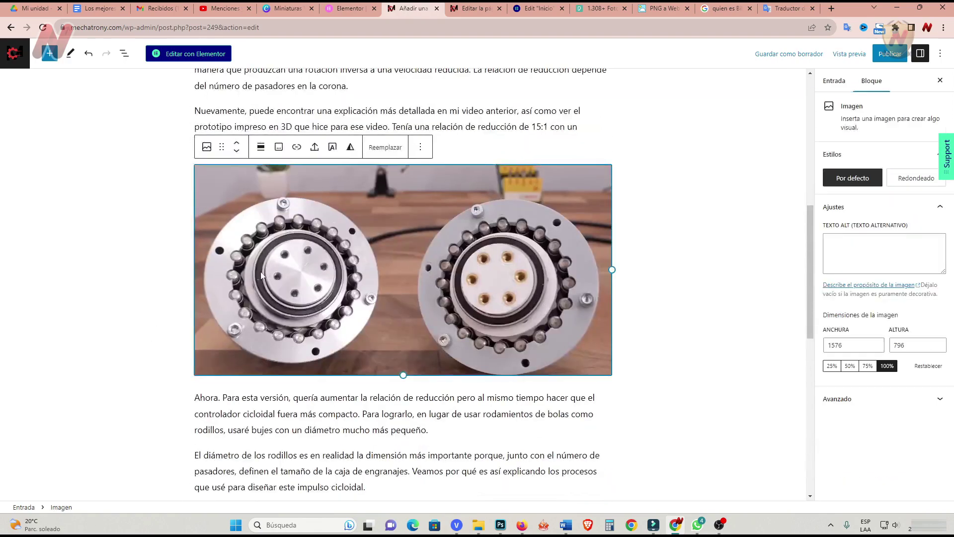
pyautogui.click(383, 157)
pyautogui.click(387, 197)
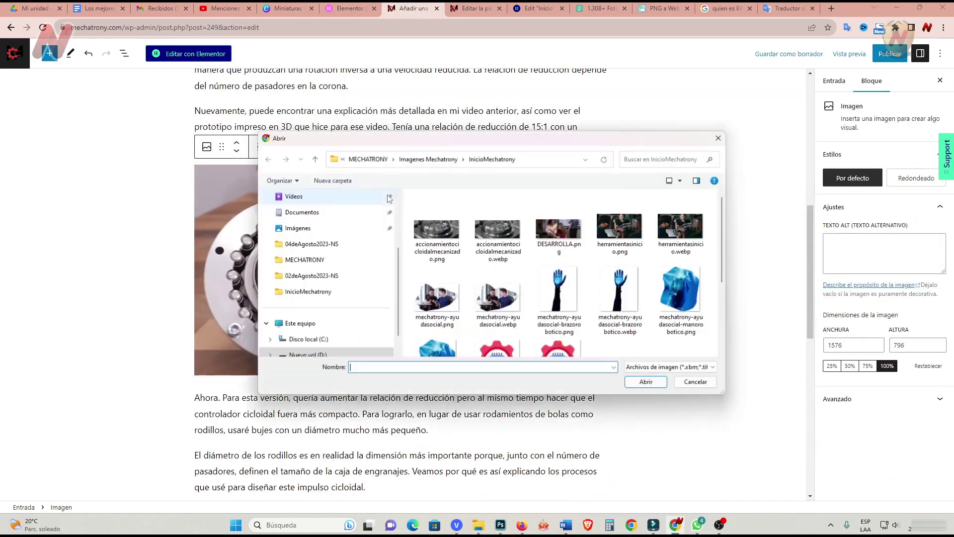
pyautogui.press('Escape')
pyautogui.scroll(5, 131, 246)
pyautogui.scroll(-4, 131, 246)
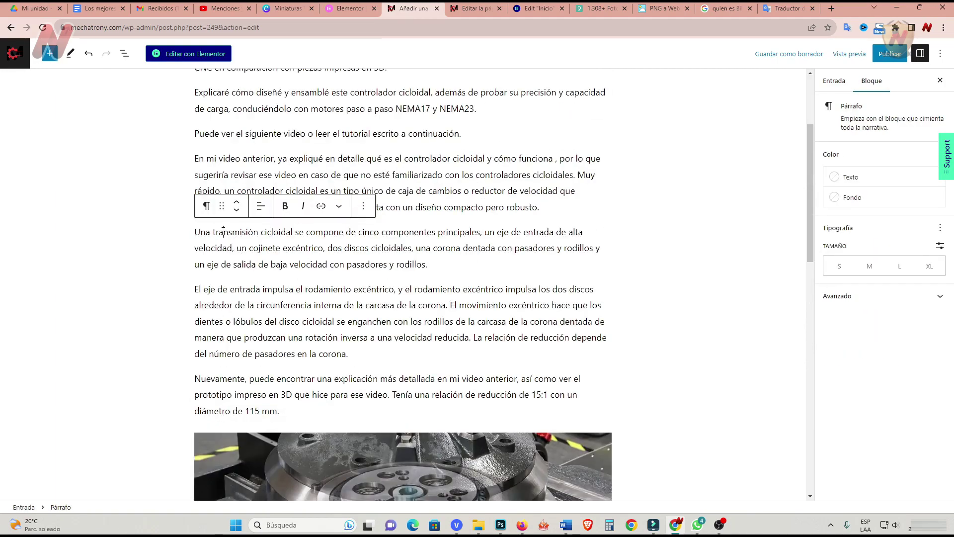
pyautogui.moveTo(214, 231); pyautogui.dragTo(344, 233)
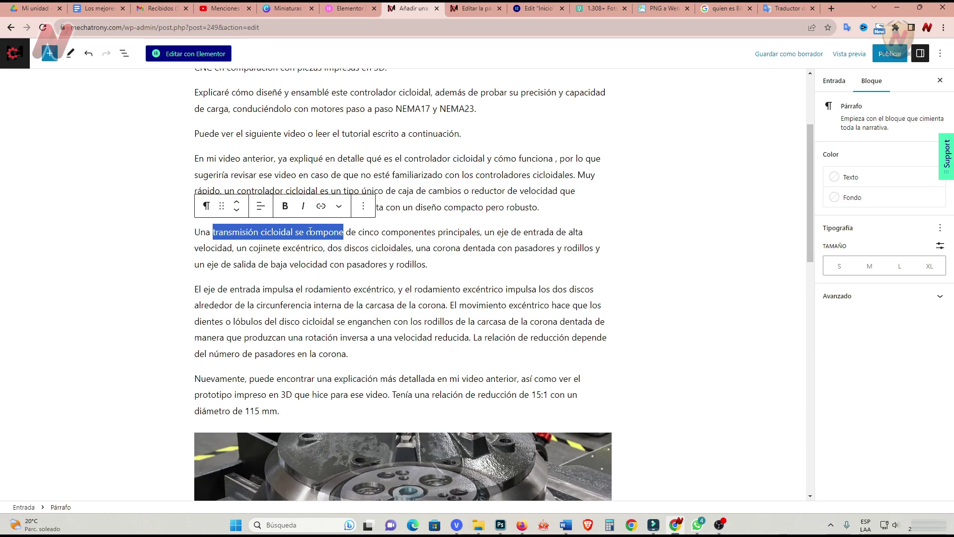
# Bold 'transmisión cicloidal se compone' and link it to the oscilloscopes post in a new tab.
pyautogui.click(286, 207)
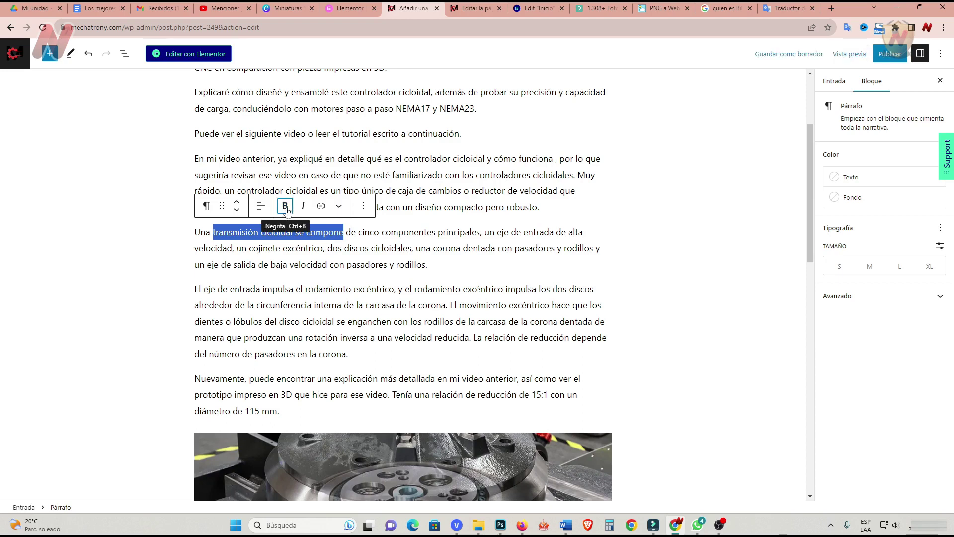
pyautogui.click(321, 206)
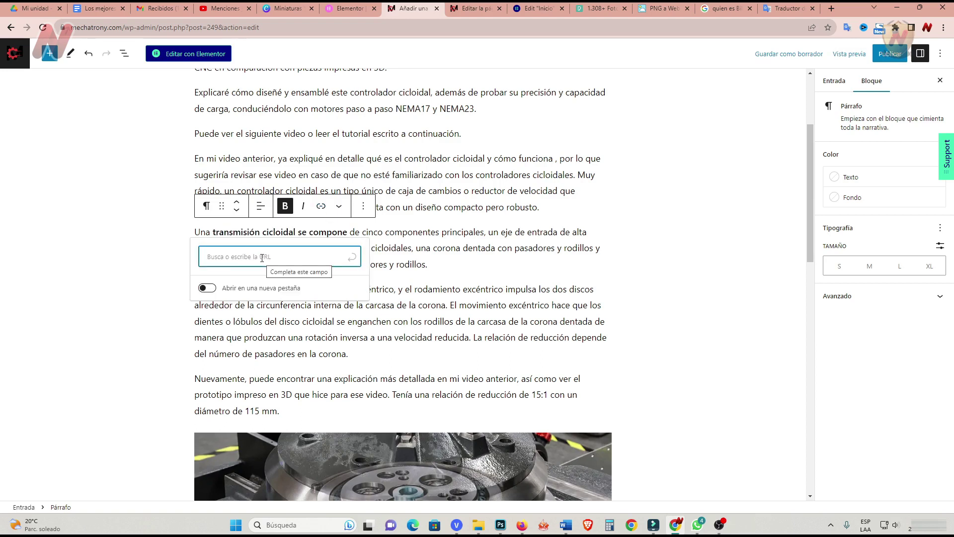
pyautogui.write('oscilos')
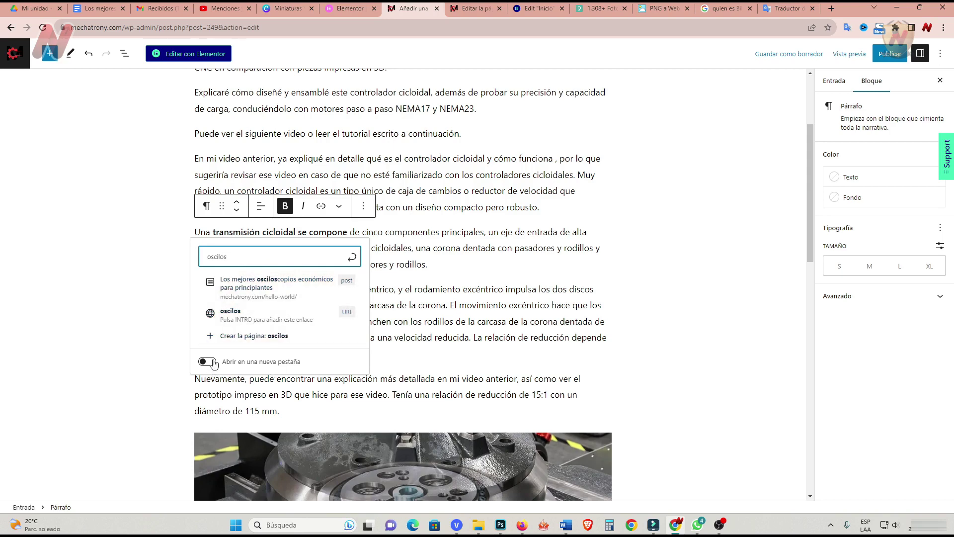
pyautogui.click(206, 362)
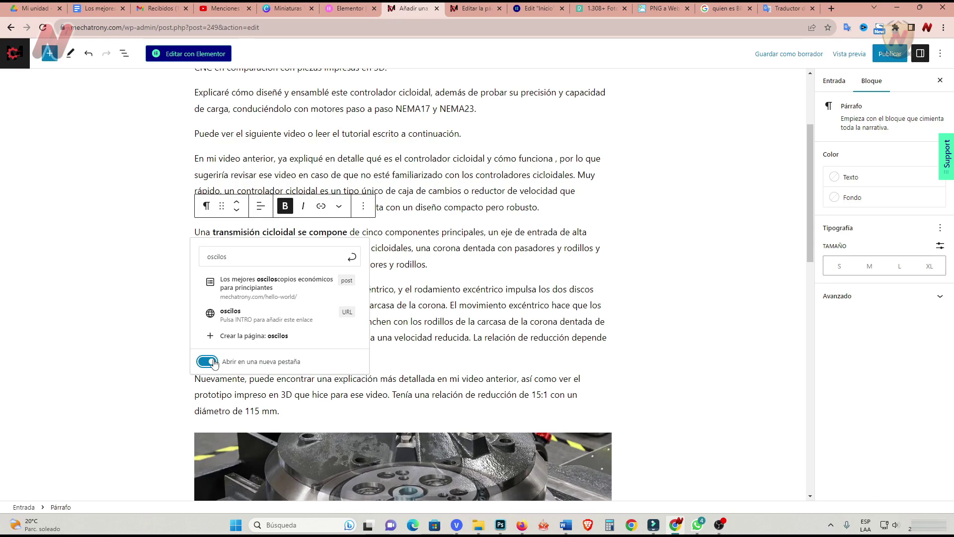
pyautogui.click(250, 291)
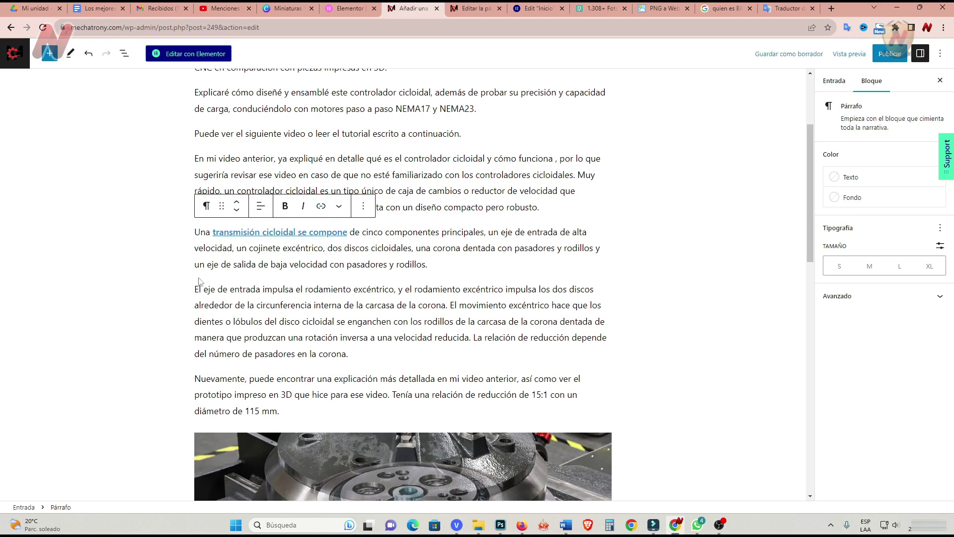
pyautogui.click(172, 266)
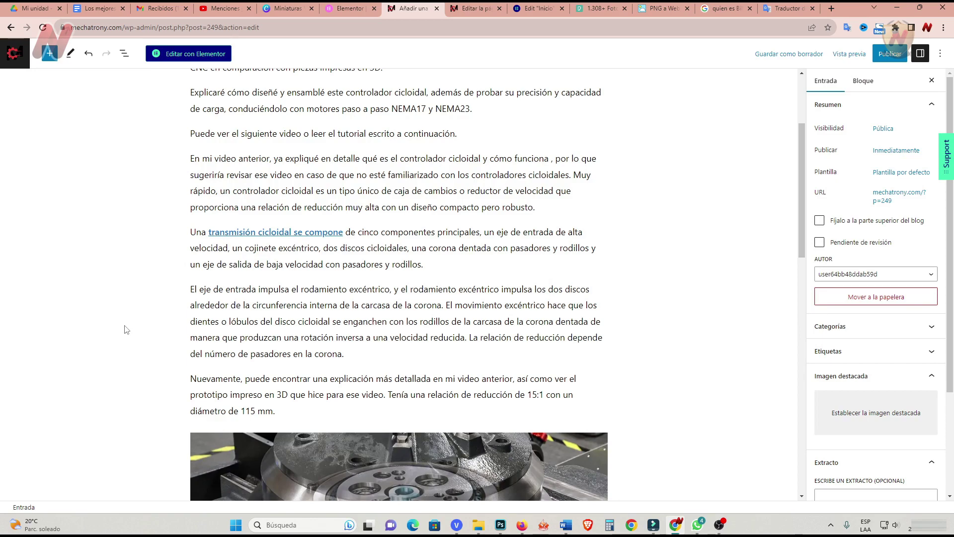
pyautogui.scroll(-15, 126, 330)
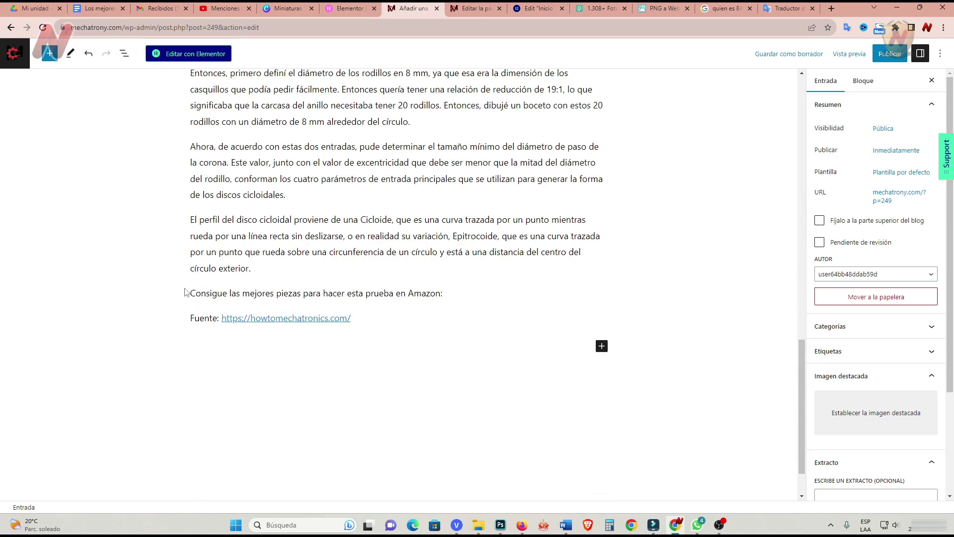
pyautogui.click(179, 313)
pyautogui.scroll(7, 161, 332)
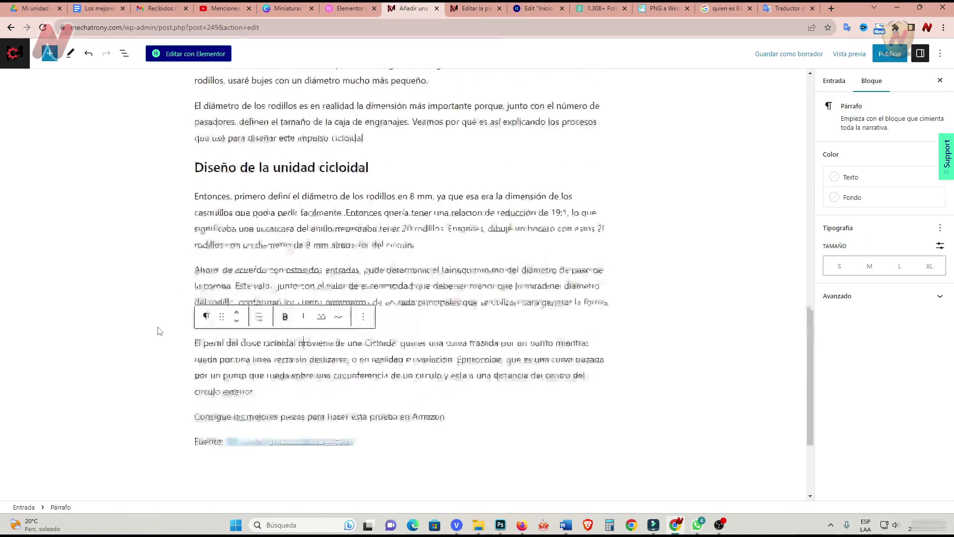
pyautogui.scroll(5, 160, 327)
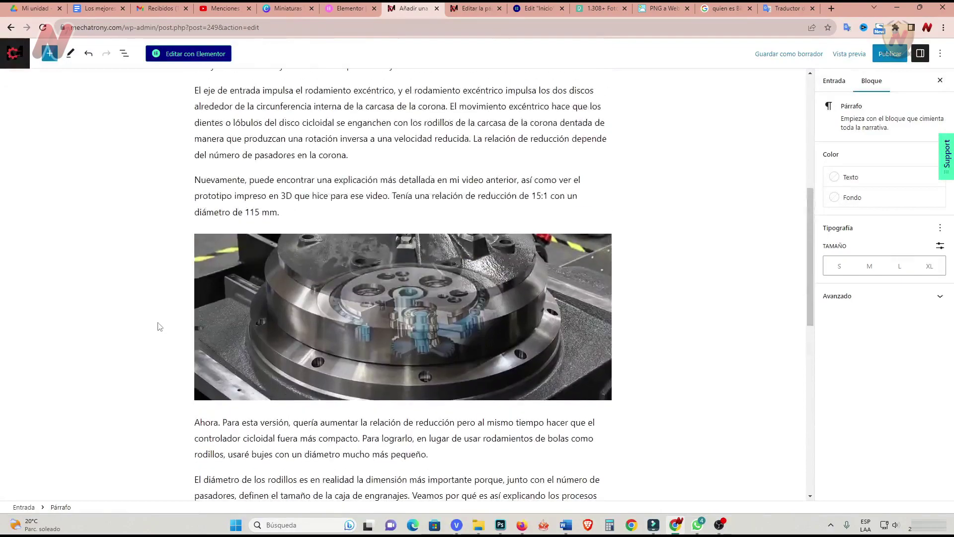
pyautogui.scroll(5, 160, 327)
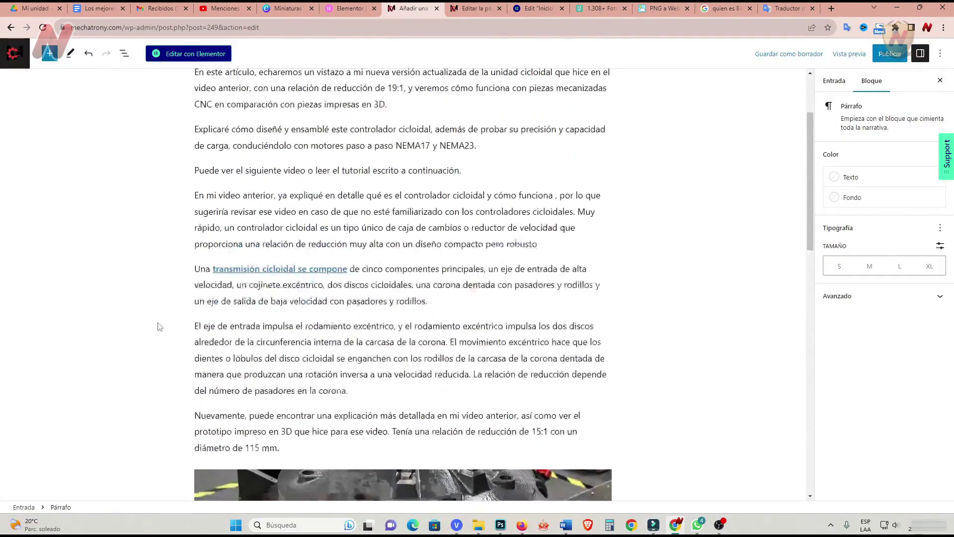
pyautogui.scroll(-5, 160, 326)
pyautogui.scroll(-3, 161, 327)
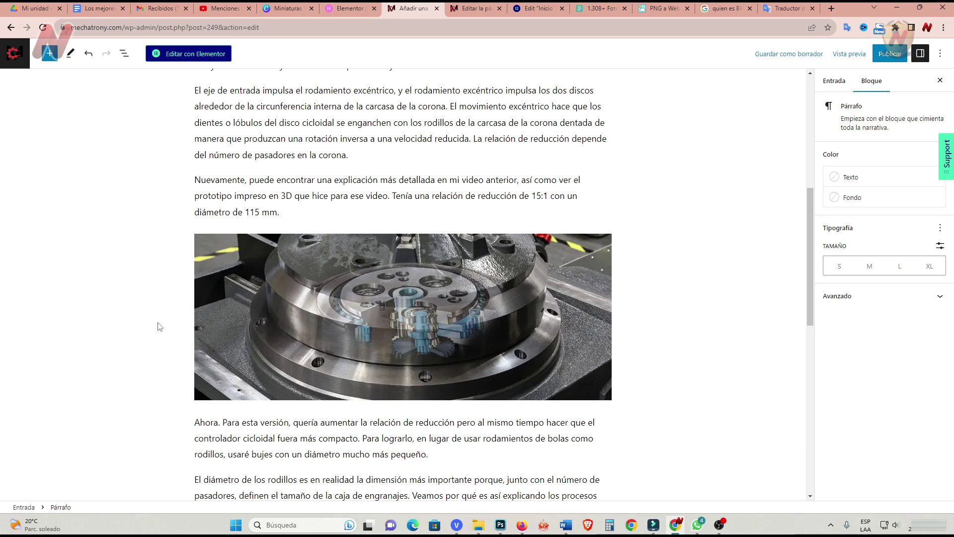
pyautogui.click(159, 326)
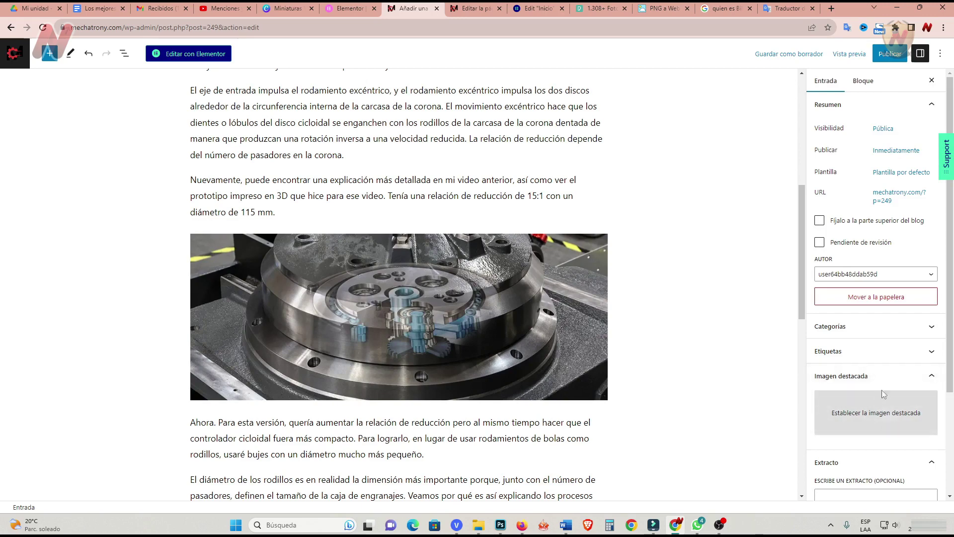
pyautogui.scroll(-2, 882, 393)
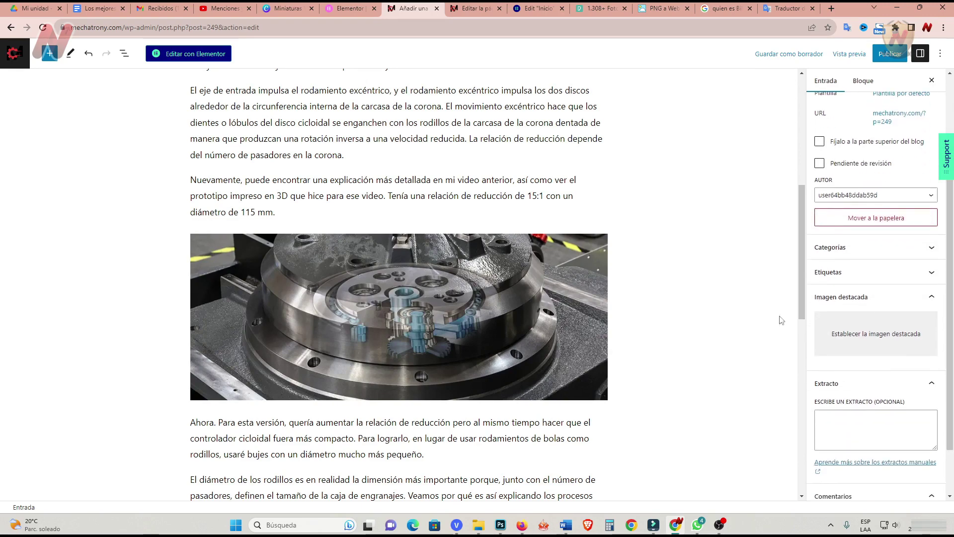
# File the post under Noticias and tag it noticias and mecatronica.
pyautogui.click(919, 249)
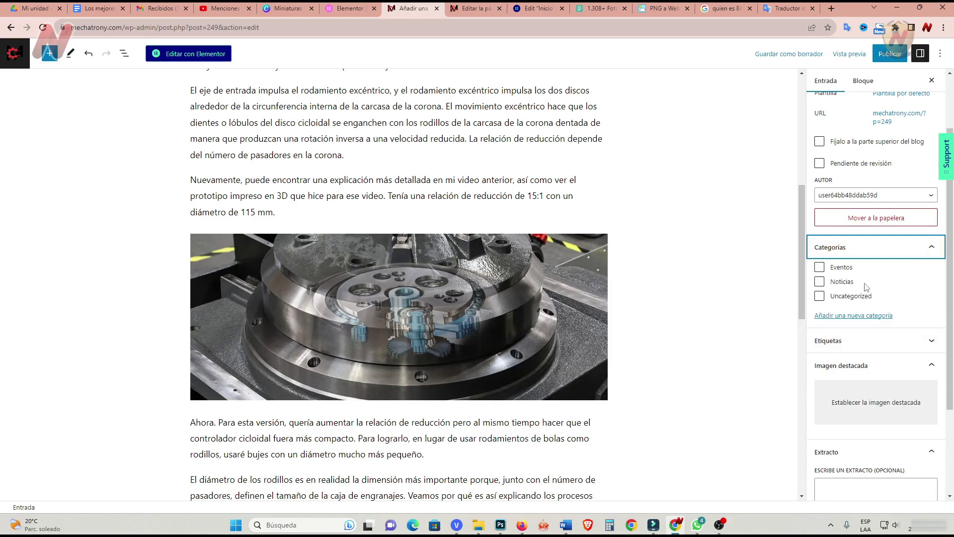
pyautogui.click(820, 283)
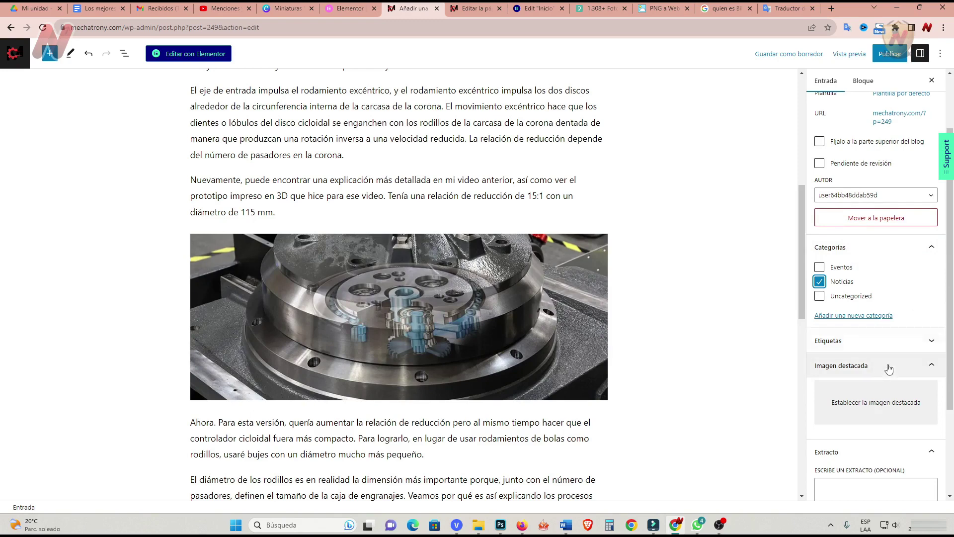
pyautogui.click(858, 342)
pyautogui.click(846, 373)
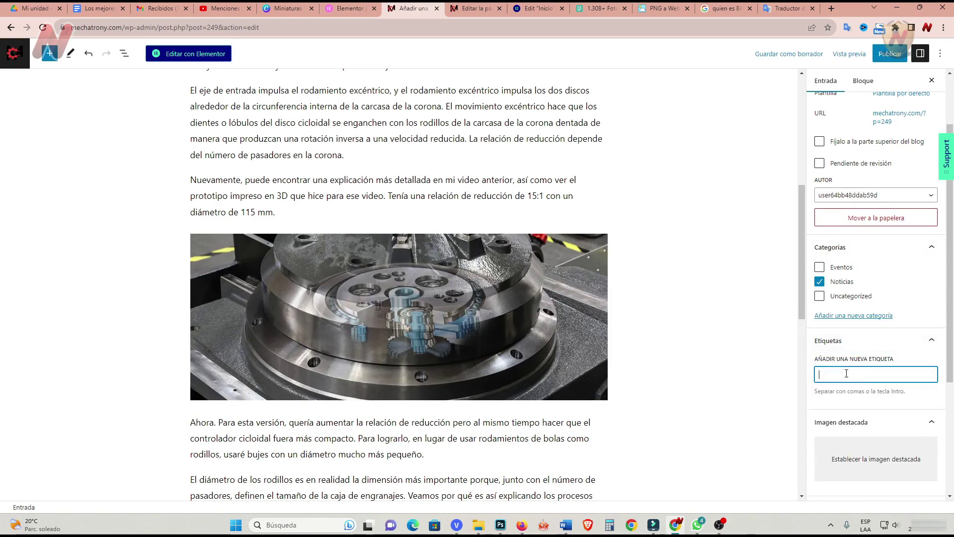
pyautogui.write('noticias')
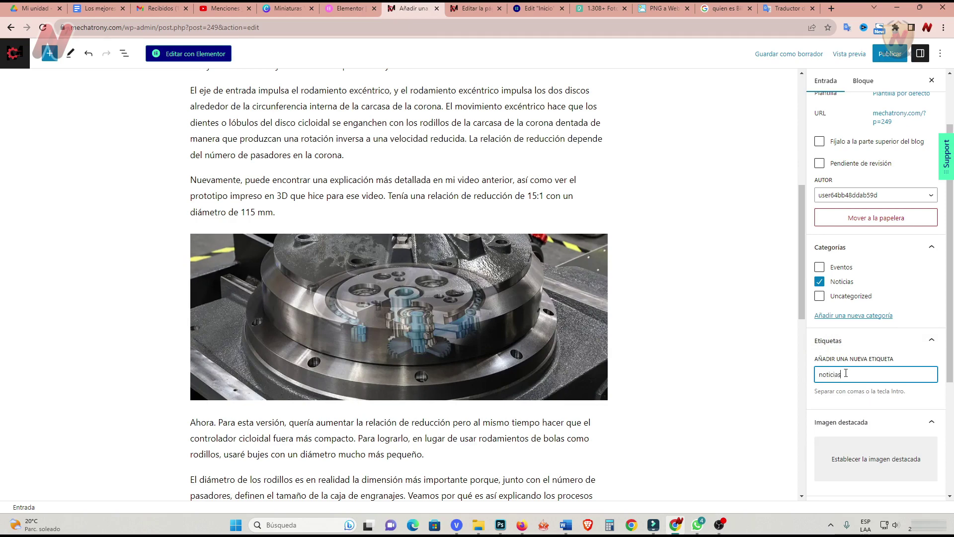
pyautogui.press('Return')
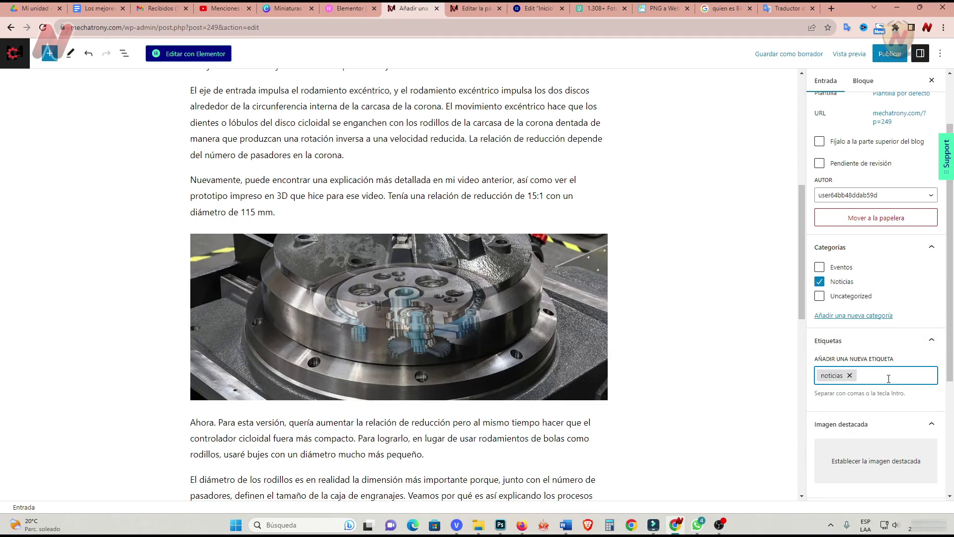
pyautogui.write('mecatronica')
pyautogui.press('Return')
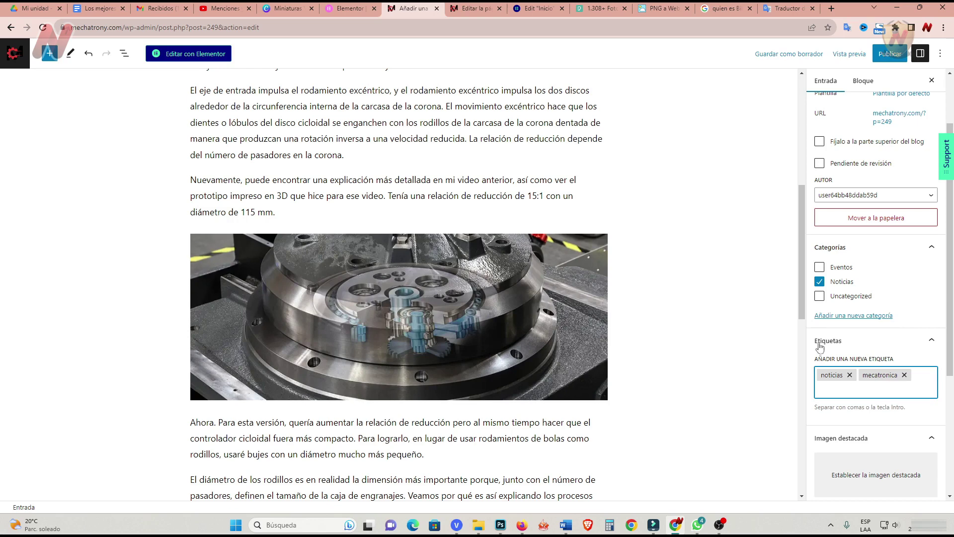
# Give the post a gearbox featured image and select the first paragraph's opening text.
pyautogui.scroll(-3, 869, 358)
pyautogui.click(868, 326)
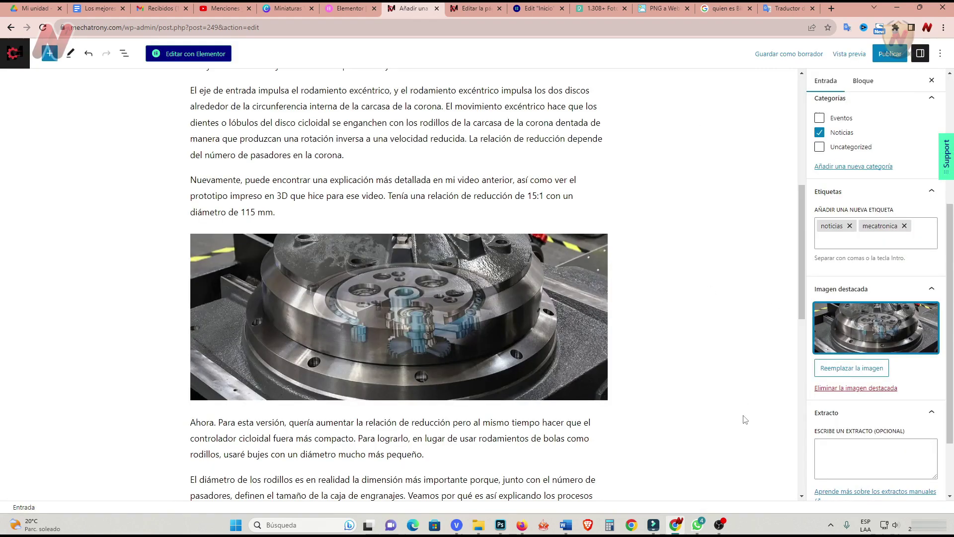
pyautogui.scroll(-2, 745, 419)
pyautogui.scroll(-1, 894, 426)
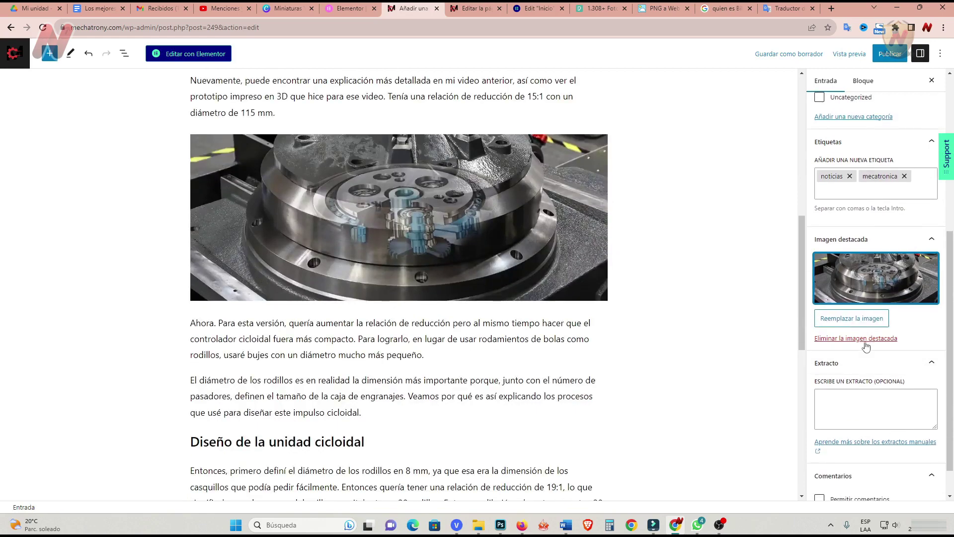
pyautogui.click(842, 398)
pyautogui.scroll(15, 527, 307)
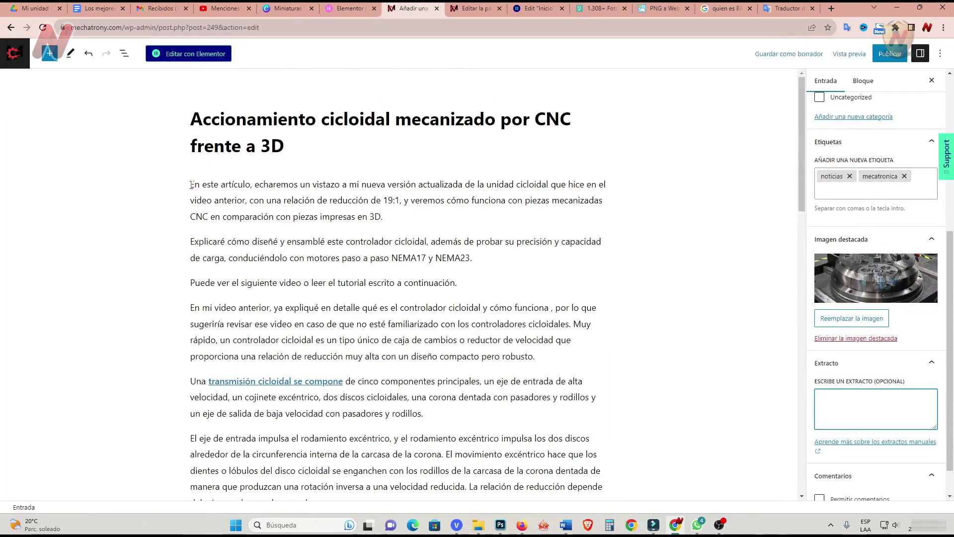
pyautogui.click(248, 193)
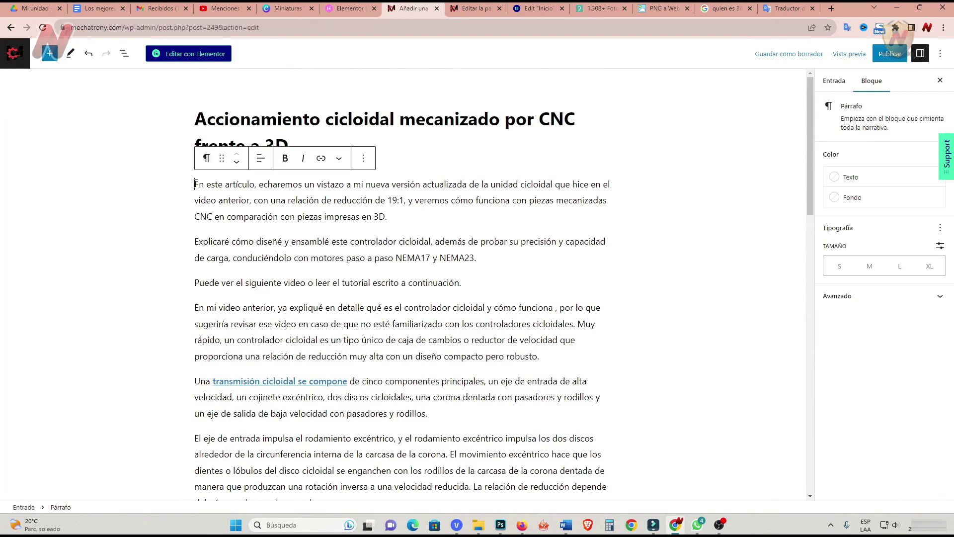
pyautogui.moveTo(195, 185); pyautogui.dragTo(406, 196)
pyautogui.hotkey('ctrl', 'c')
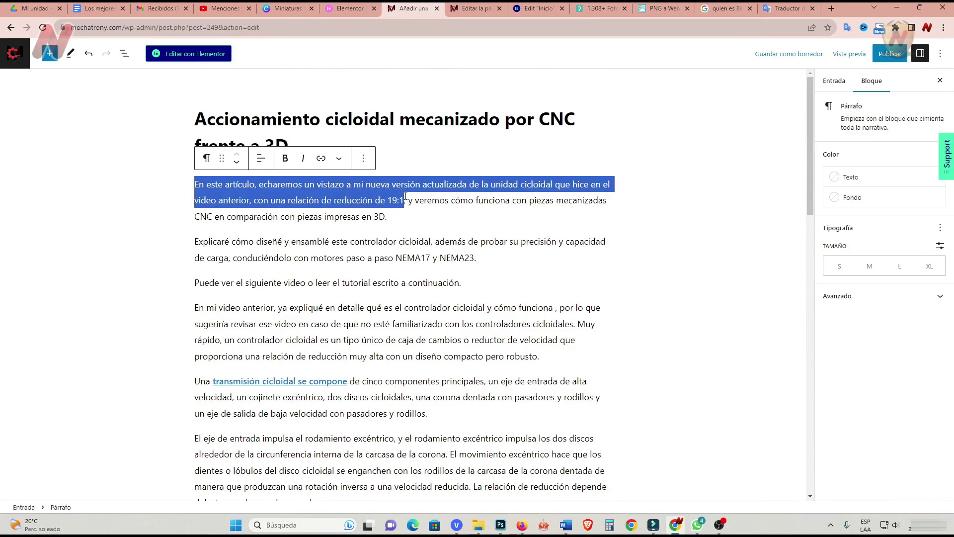
# Paste the copied opening paragraph into the post excerpt and save the draft.
pyautogui.rightClick(367, 195)
pyautogui.click(412, 174)
pyautogui.click(835, 81)
pyautogui.scroll(-5, 870, 384)
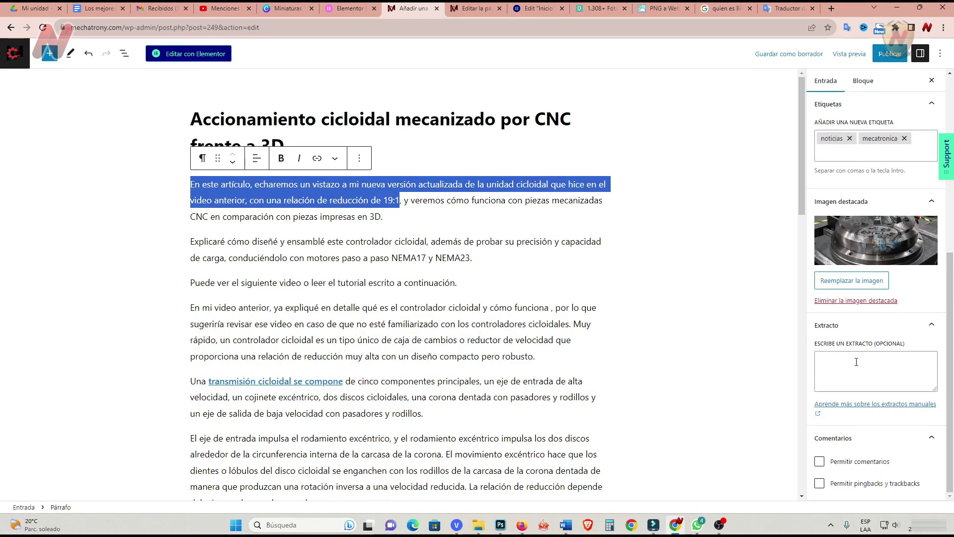
pyautogui.click(855, 362)
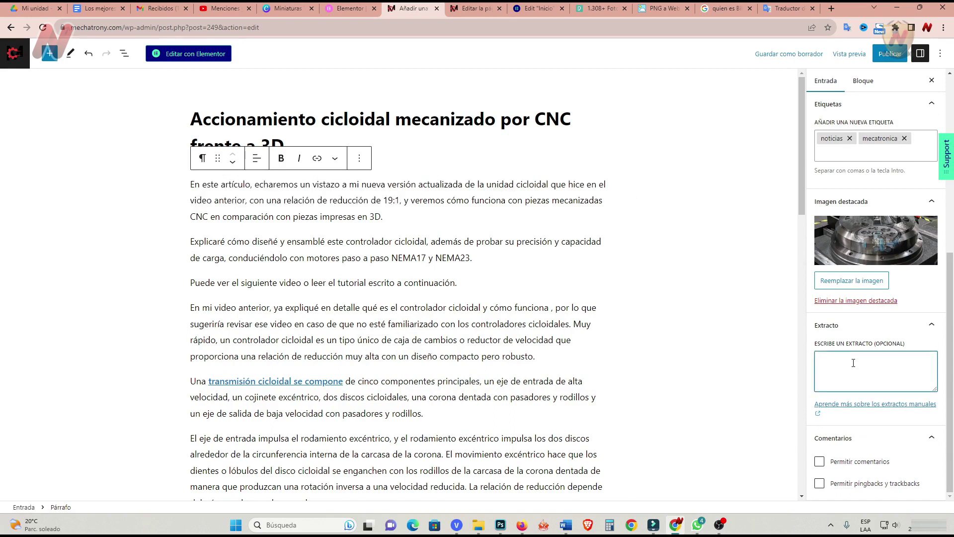
pyautogui.hotkey('ctrl', 'v')
pyautogui.hotkey('ctrl', 's')
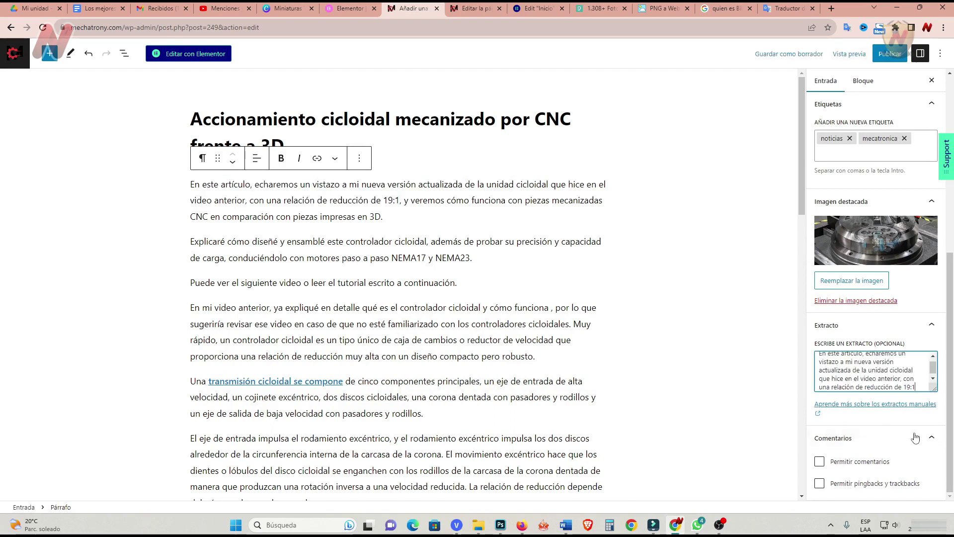
# Allow comments on the post and publish it.
pyautogui.click(952, 219)
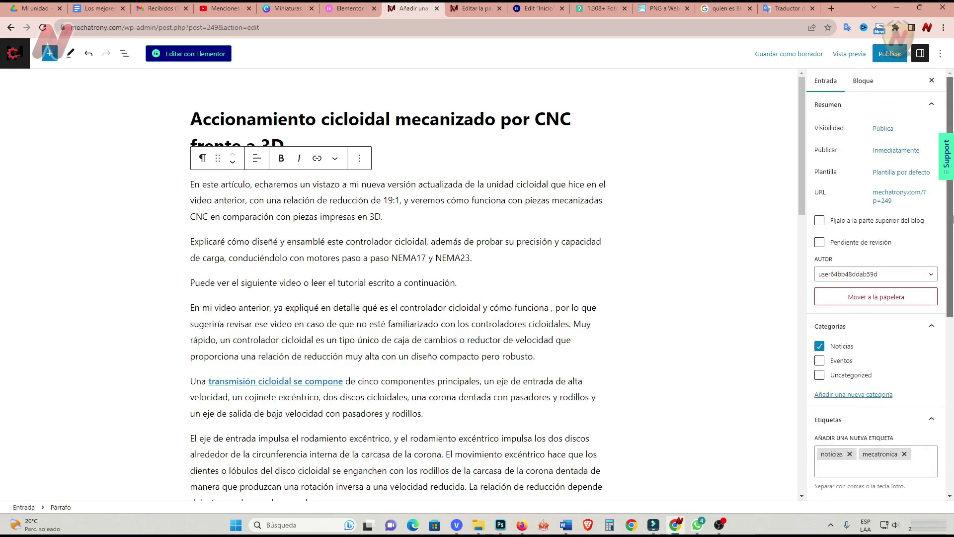
pyautogui.scroll(-5, 952, 219)
pyautogui.click(819, 462)
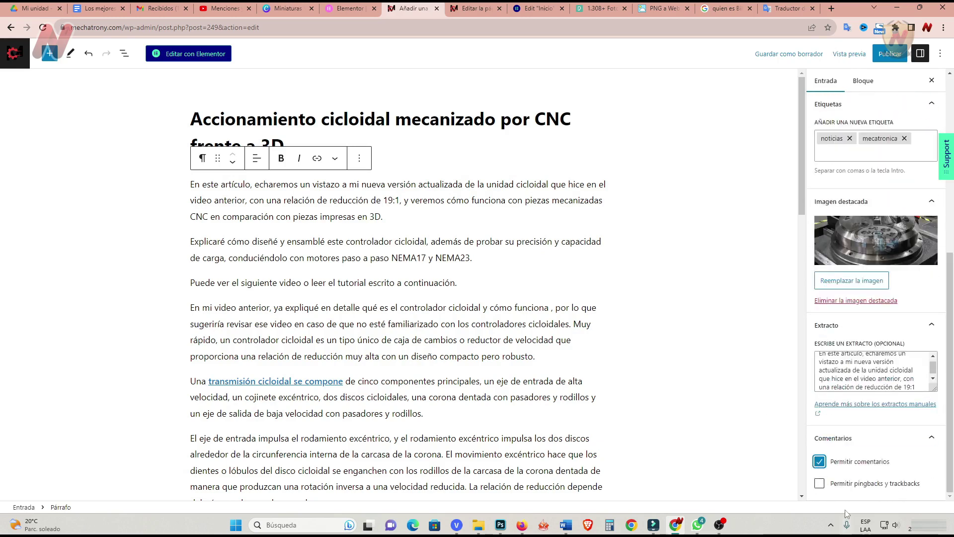
pyautogui.press('Tab')
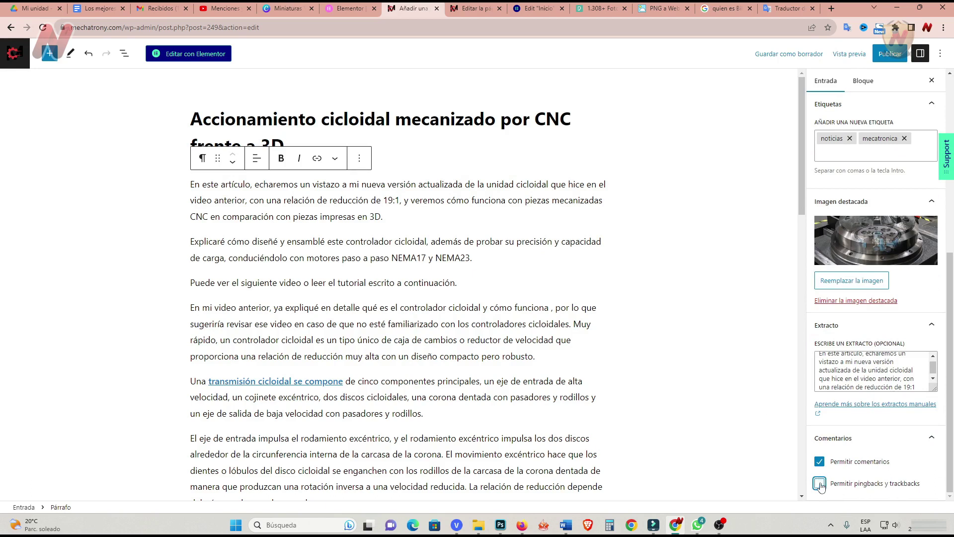
pyautogui.click(890, 54)
pyautogui.click(849, 55)
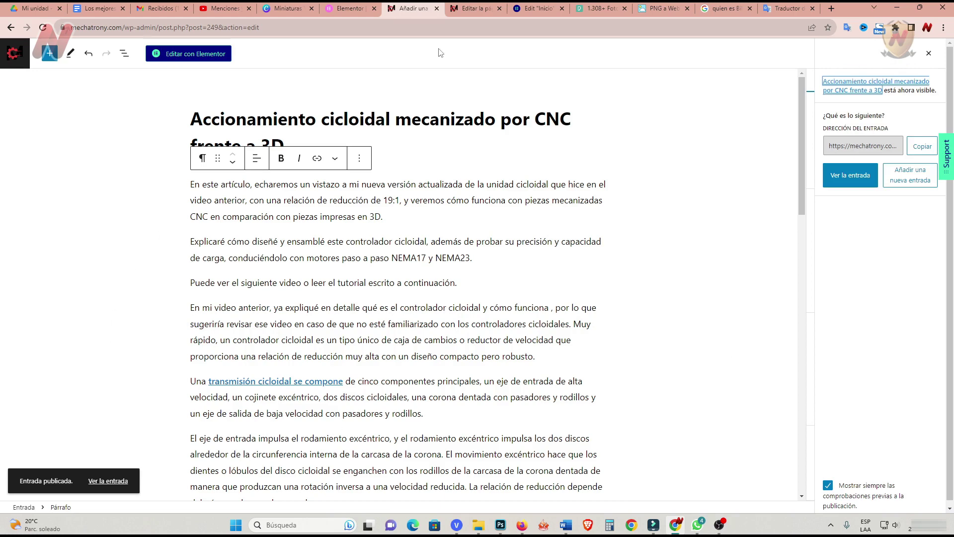
# Trash the 'Ways to Prevent Sports Injuries' post and return to the Elementor Inicio editor.
pyautogui.click(14, 53)
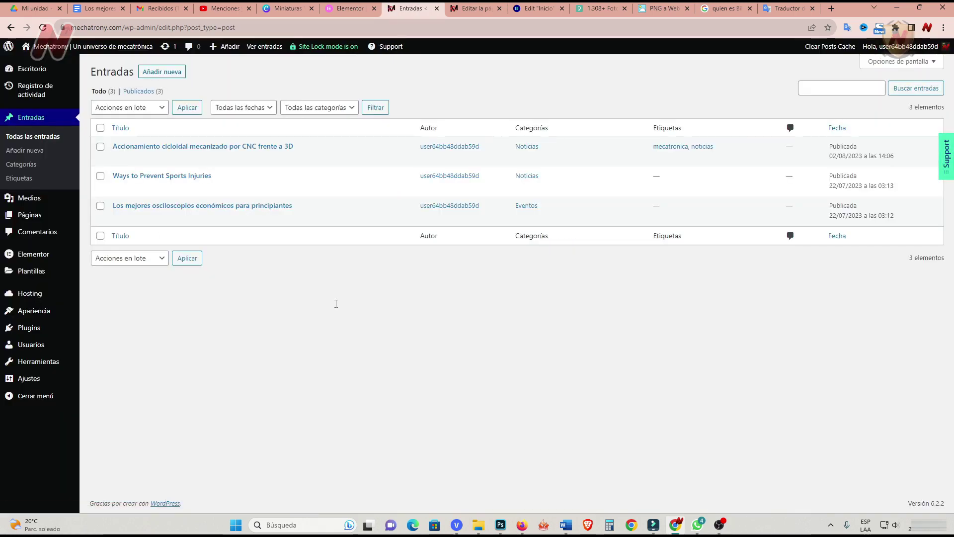
pyautogui.moveTo(221, 188)
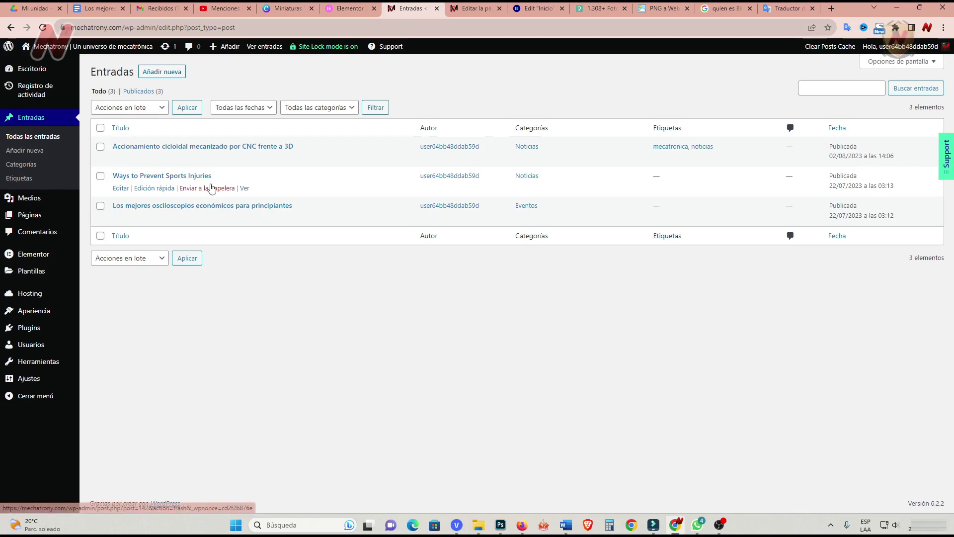
pyautogui.click(224, 188)
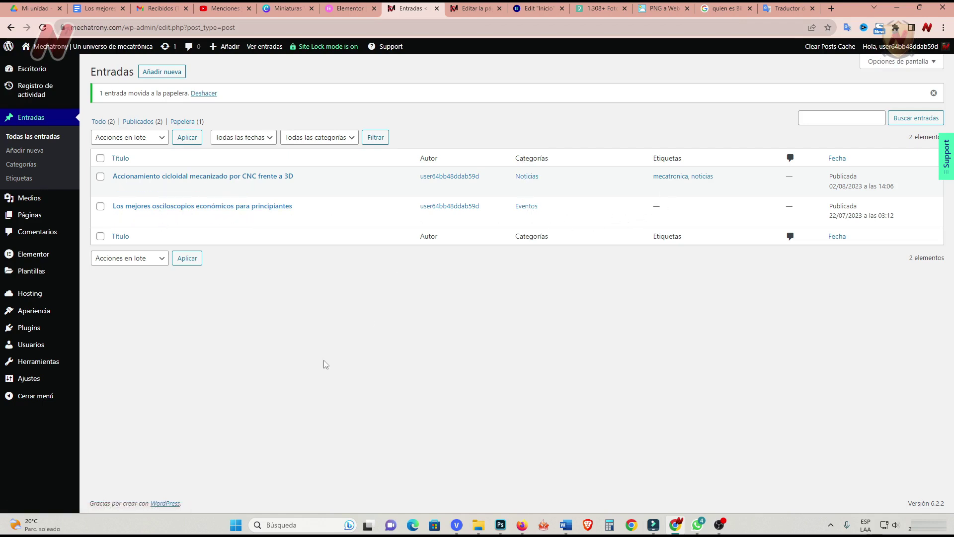
pyautogui.click(537, 8)
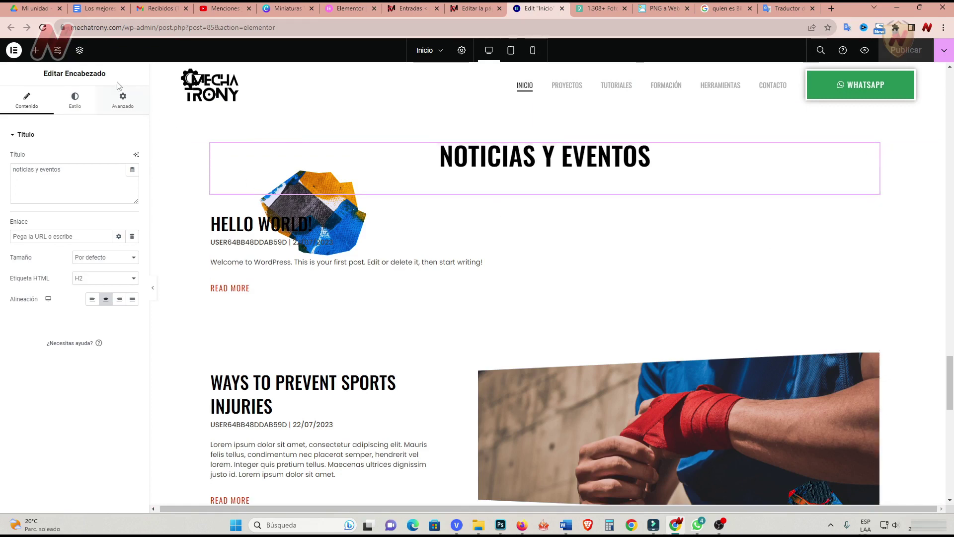
# Reload the Elementor editor and scroll through the refreshed home page.
pyautogui.click(43, 28)
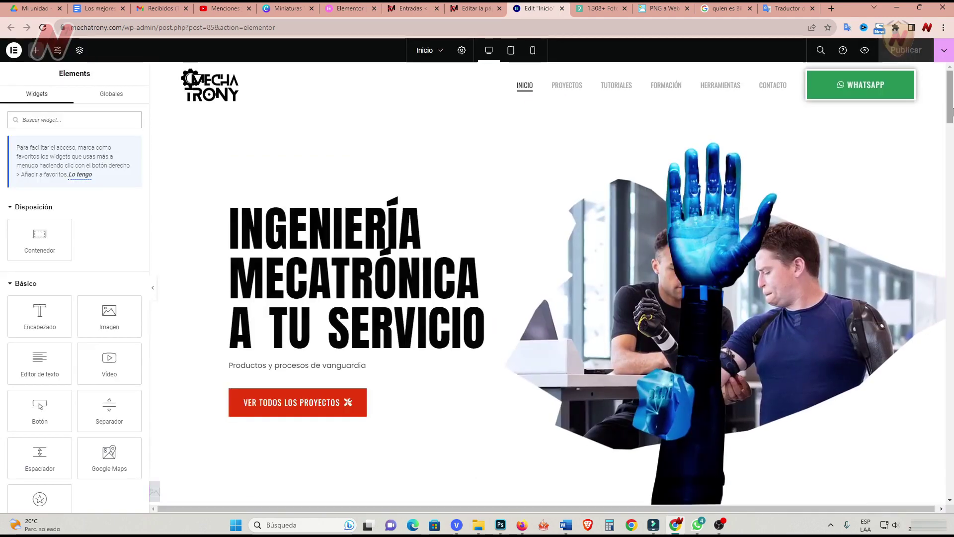
pyautogui.moveTo(944, 105); pyautogui.dragTo(941, 347)
pyautogui.scroll(-10, 671, 367)
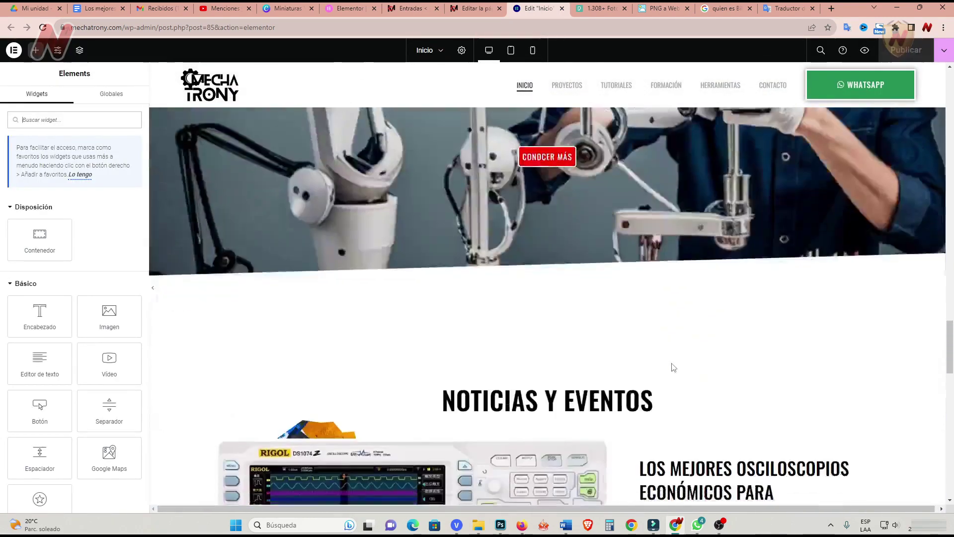
pyautogui.scroll(3, 578, 408)
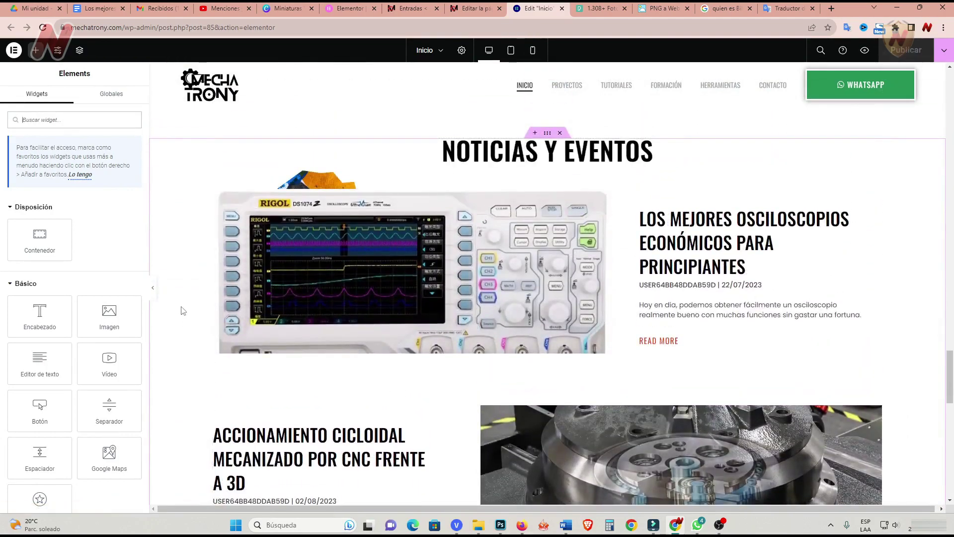
pyautogui.scroll(-3, 183, 311)
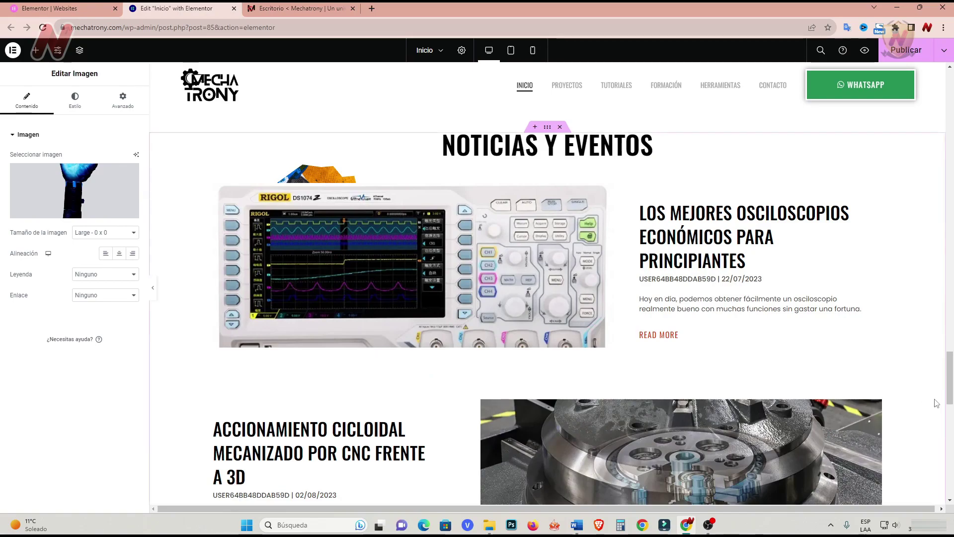
pyautogui.moveTo(949, 393); pyautogui.dragTo(952, 111)
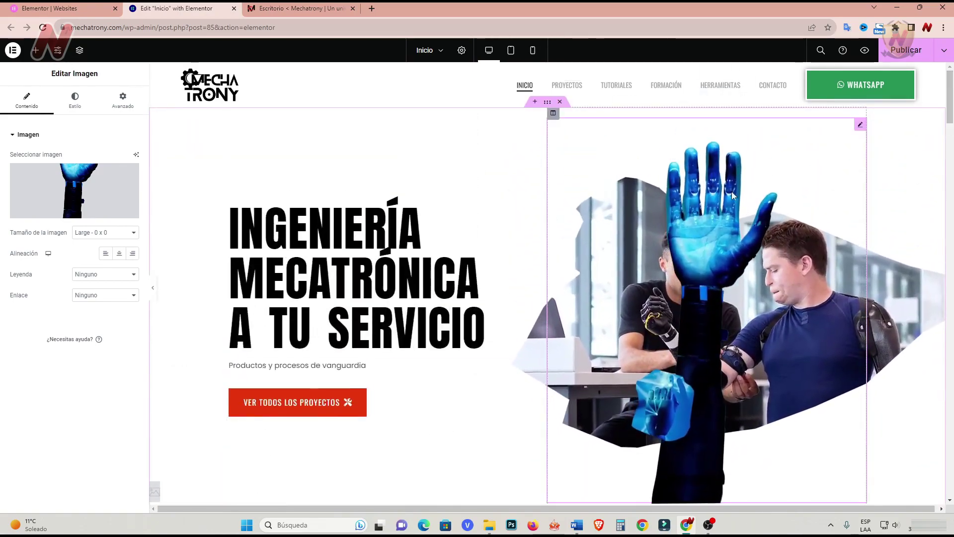
# Browse the hero image's media library and close it without changing the image.
pyautogui.click(862, 126)
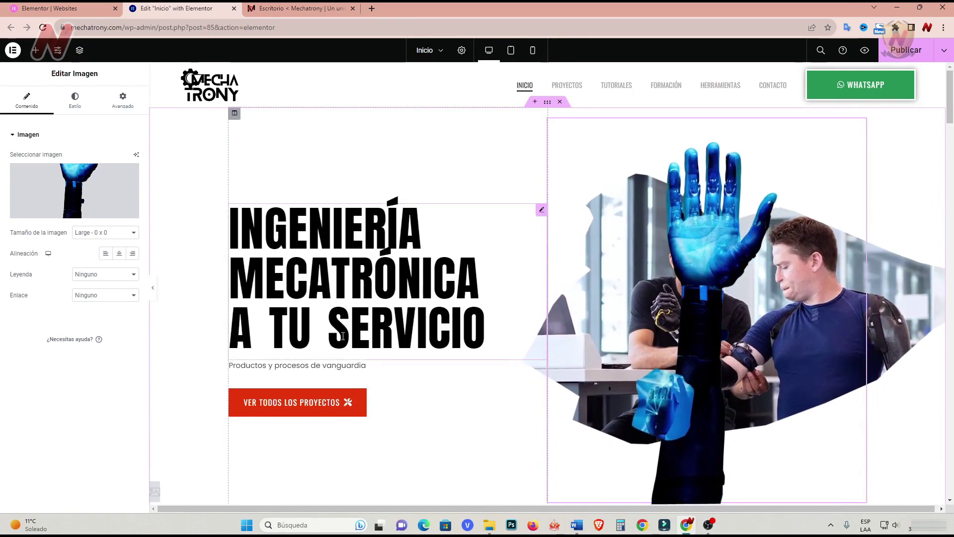
pyautogui.click(71, 214)
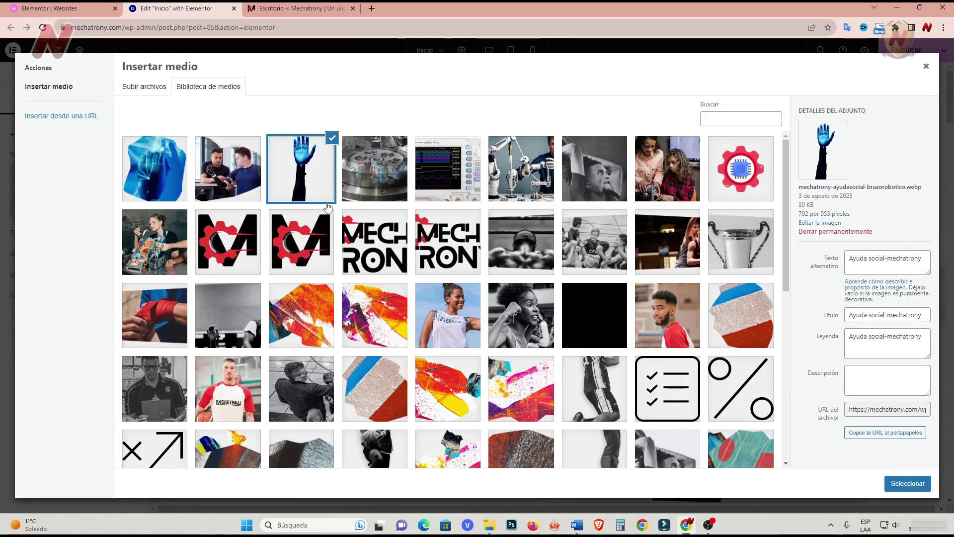
pyautogui.click(211, 169)
pyautogui.click(169, 160)
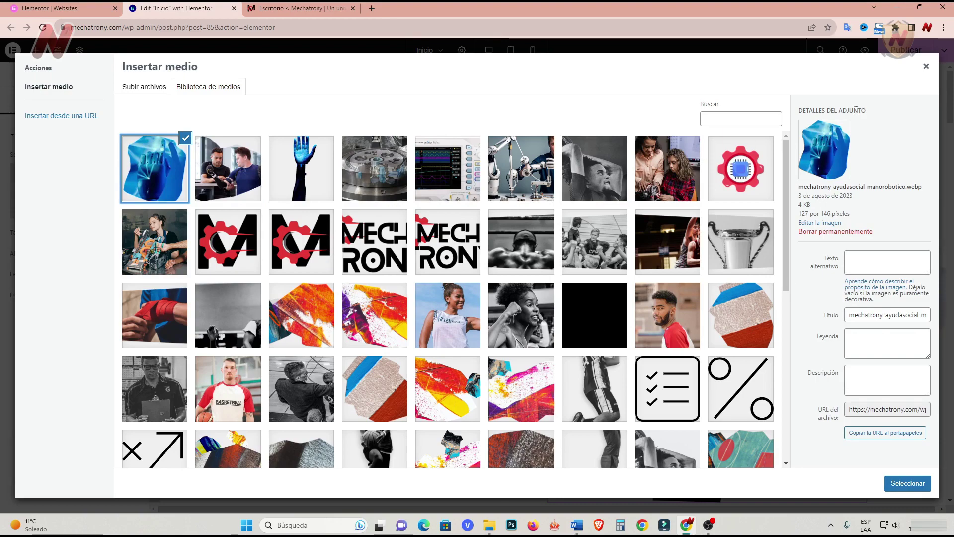
pyautogui.press('Escape')
# Scroll to Noticias y Eventos to check the oscilloscope and cycloidal drive posts.
pyautogui.scroll(-10, 953, 176)
pyautogui.scroll(-20, 952, 176)
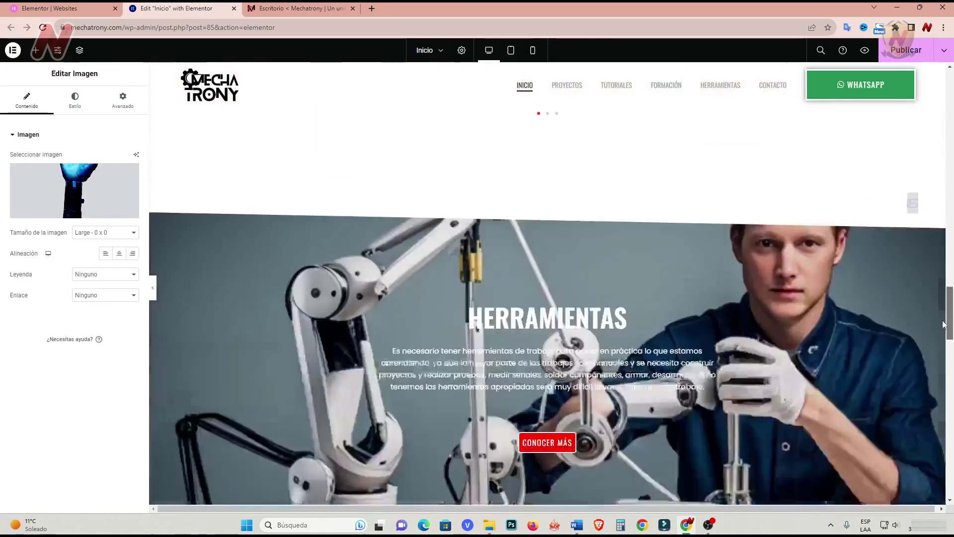
pyautogui.scroll(-2, 803, 352)
pyautogui.scroll(-3, 803, 352)
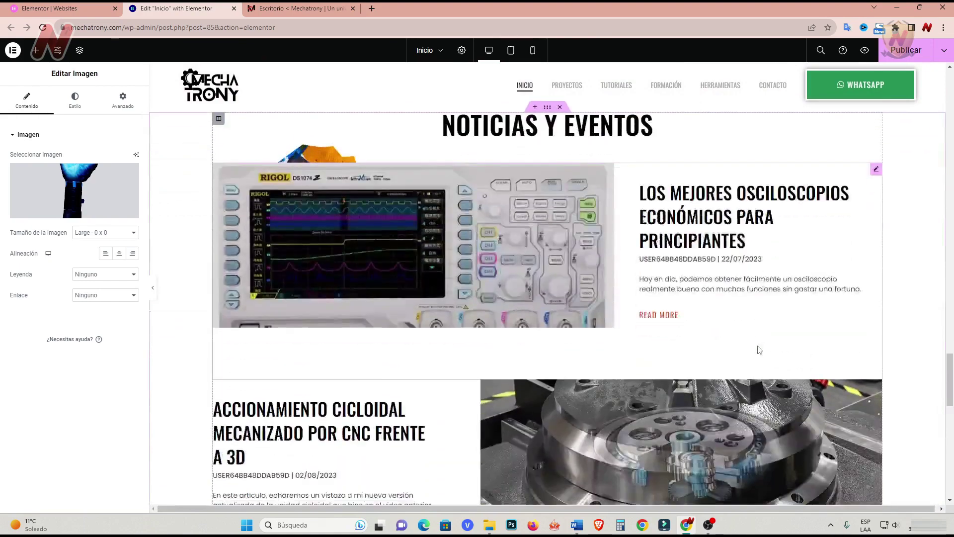
pyautogui.scroll(1, 758, 351)
pyautogui.scroll(1, 758, 351)
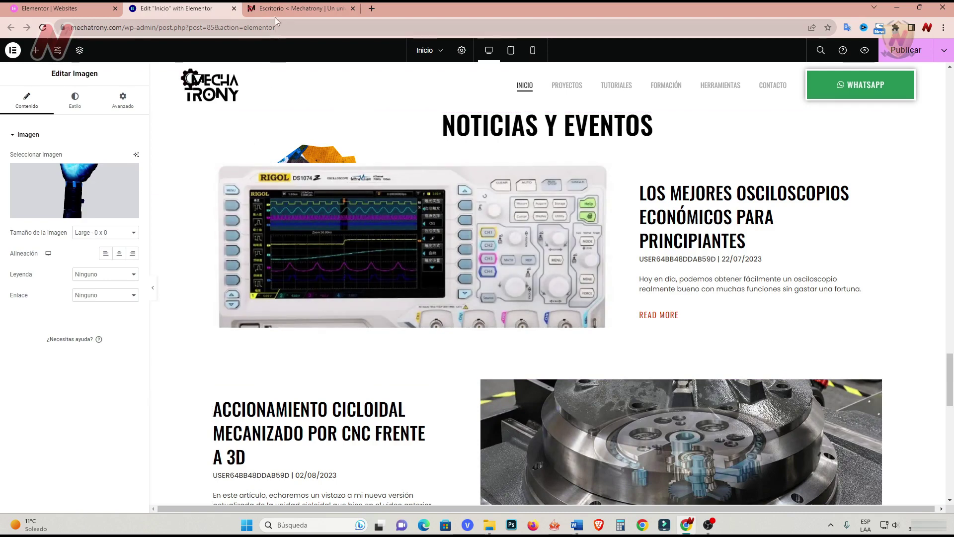
# From the WordPress Users list, start a new user and enter its username.
pyautogui.click(276, 10)
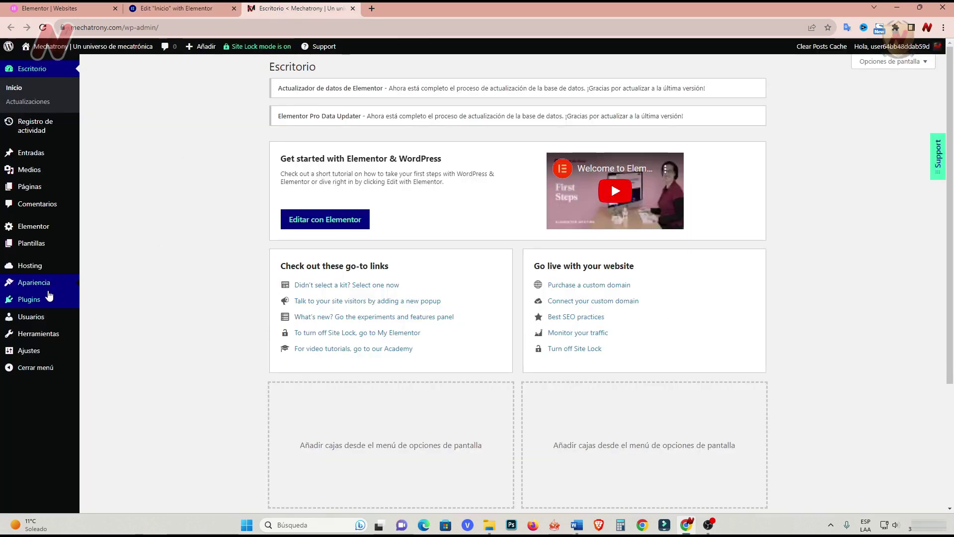
pyautogui.moveTo(42, 317)
pyautogui.click(110, 319)
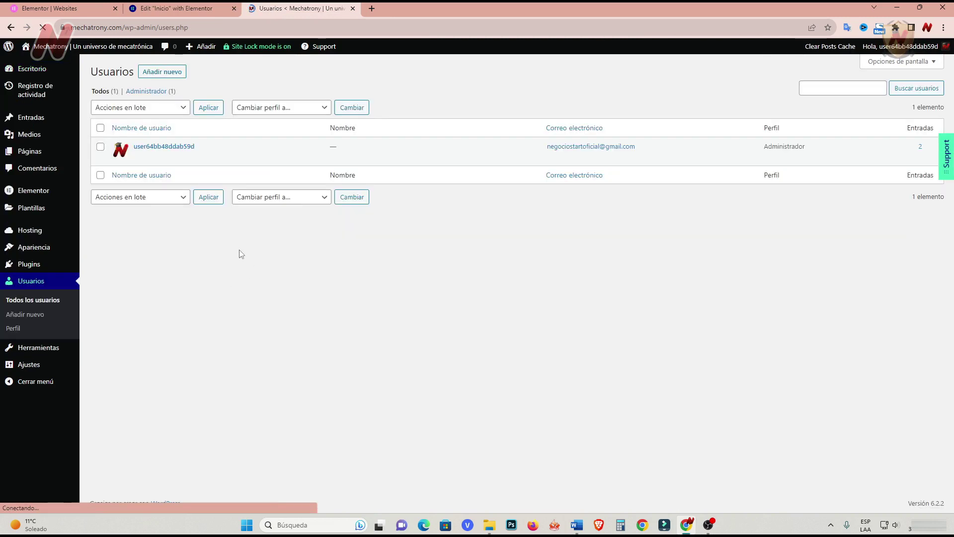
pyautogui.click(171, 76)
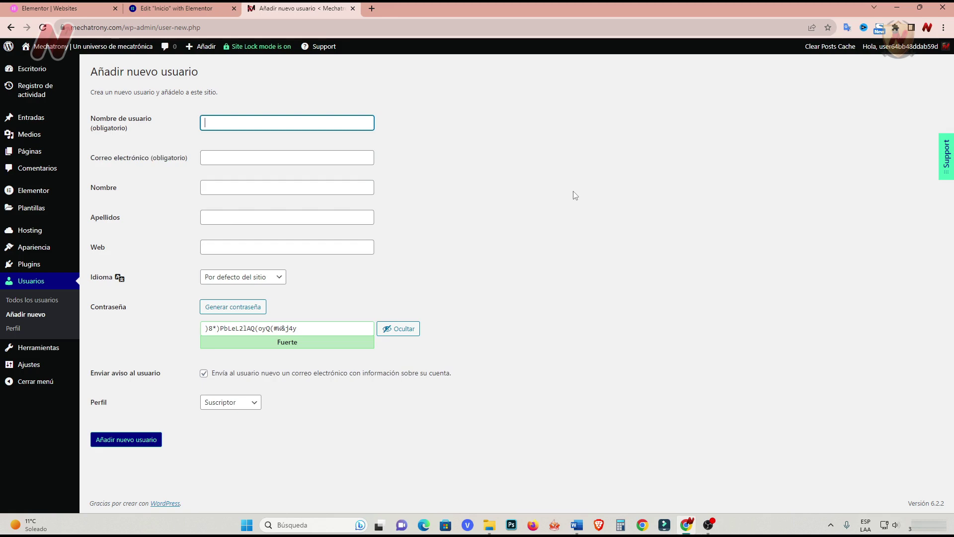
pyautogui.click(507, 230)
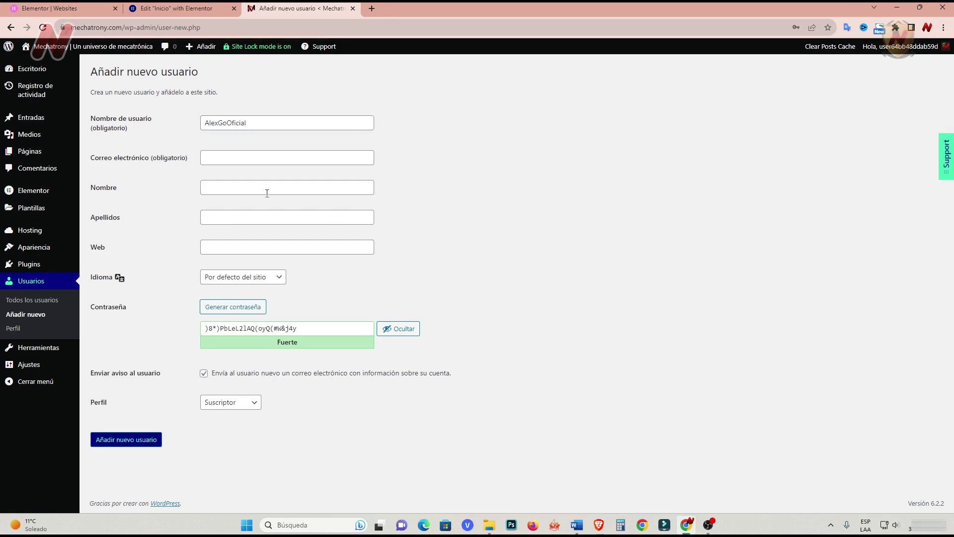
# Fill in the new user's e-mail, first name and last name, and paste a password.
pyautogui.click(227, 159)
pyautogui.press('Down')
pyautogui.press('Down')
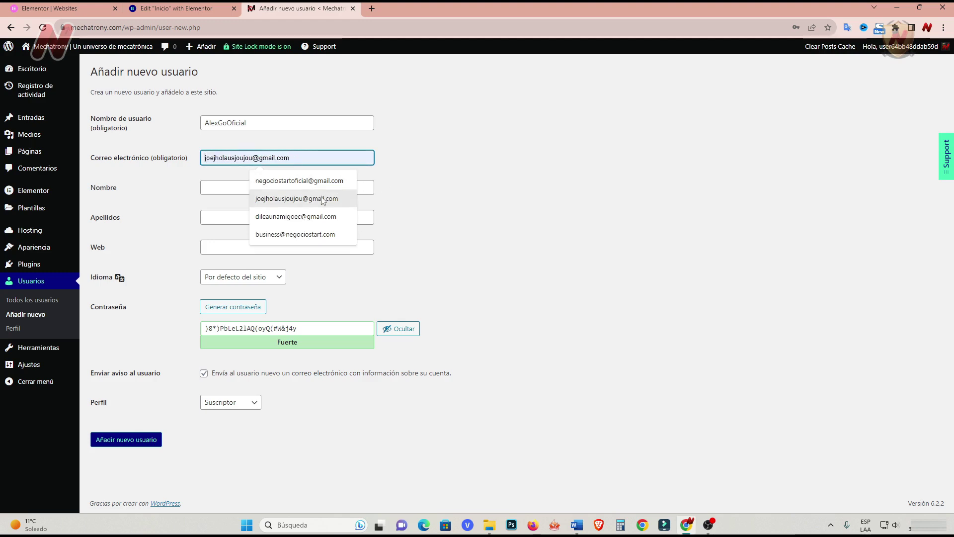
pyautogui.press('Return')
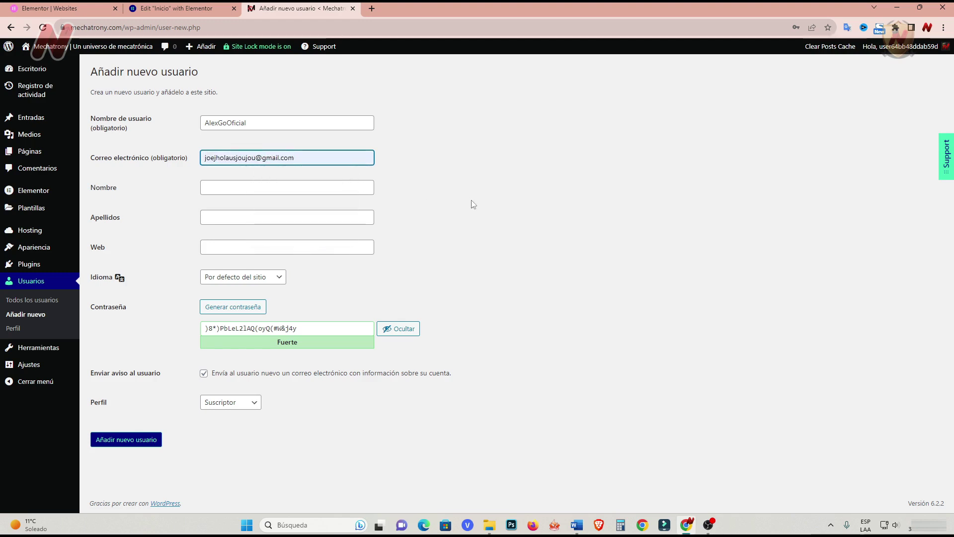
pyautogui.click(234, 190)
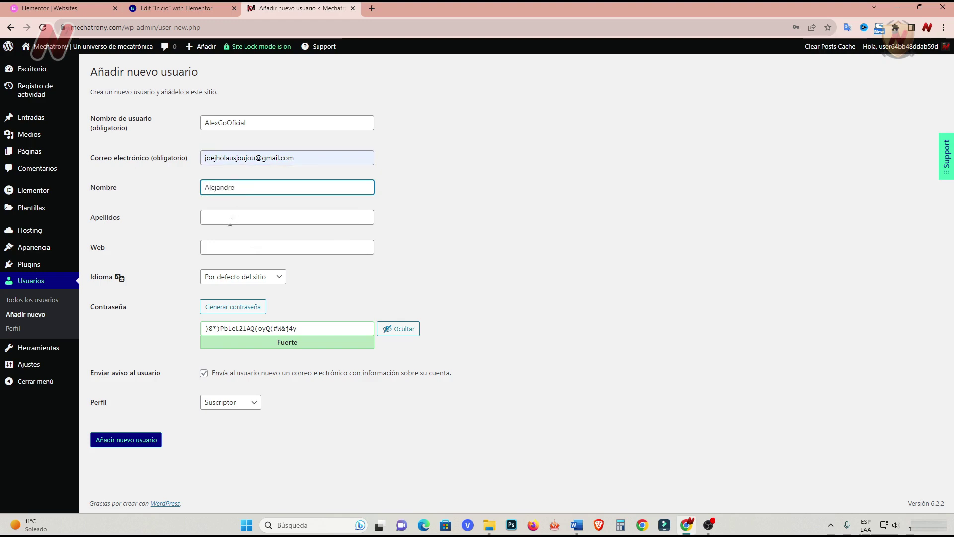
pyautogui.click(229, 219)
pyautogui.press('Tab')
pyautogui.press('Tab')
pyautogui.press('Tab')
pyautogui.press('Tab')
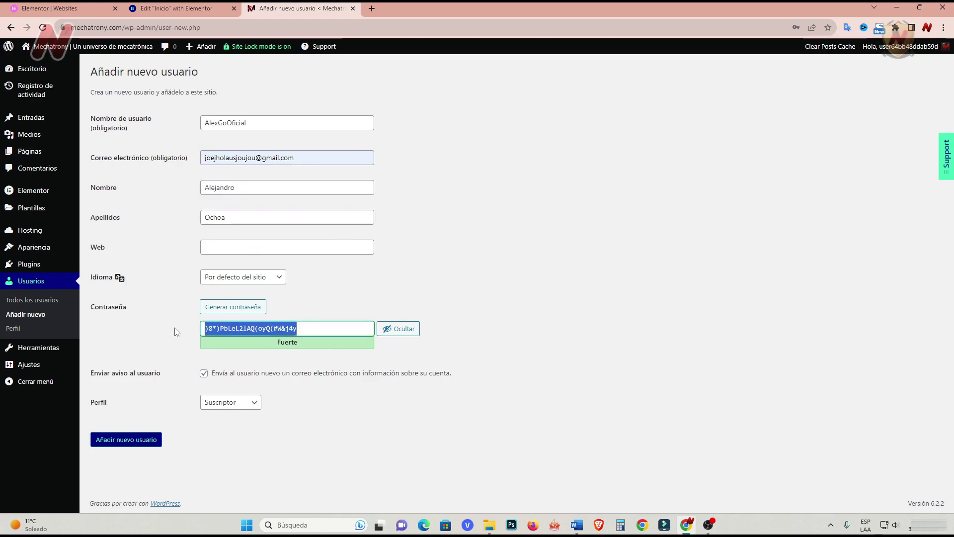
pyautogui.press('BackSpace')
pyautogui.click(580, 361)
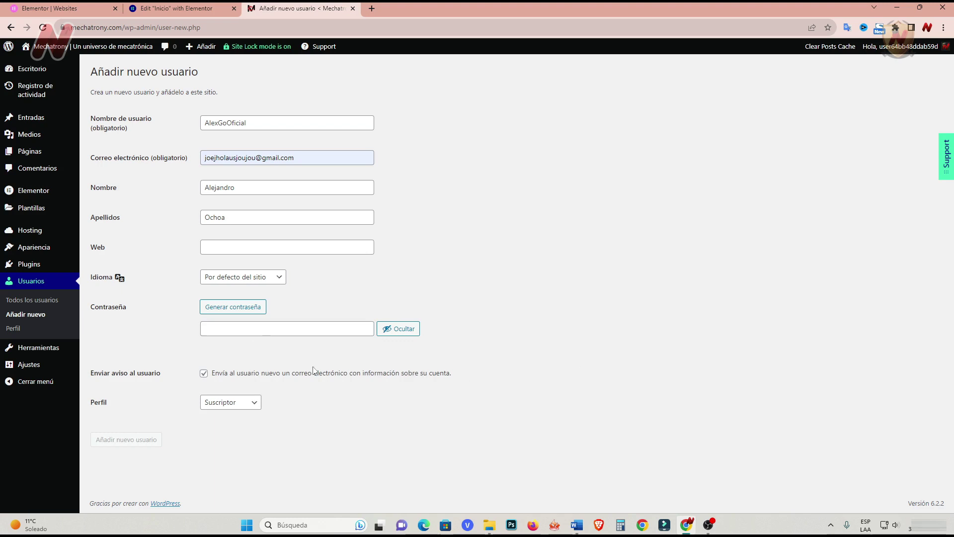
pyautogui.hotkey('ctrl', 'v')
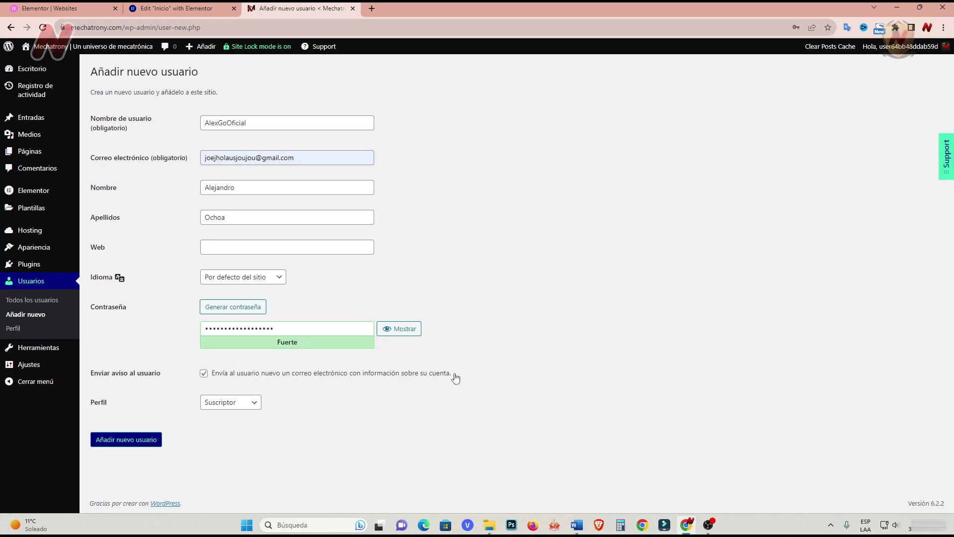
# Give the user the Administrador role and create the account.
pyautogui.click(258, 407)
pyautogui.click(241, 454)
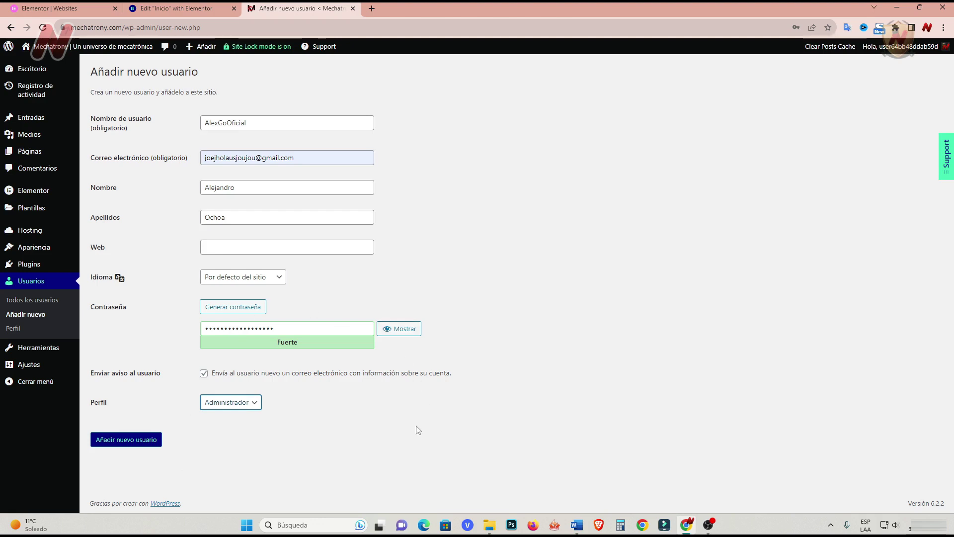
pyautogui.click(138, 442)
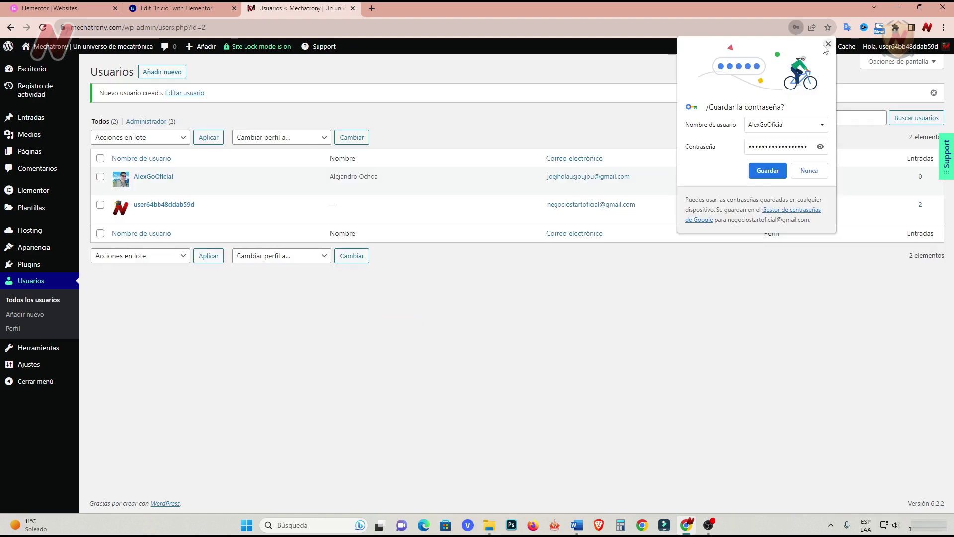
# Quick Edit the first blog post so its author is the new user.
pyautogui.moveTo(144, 192)
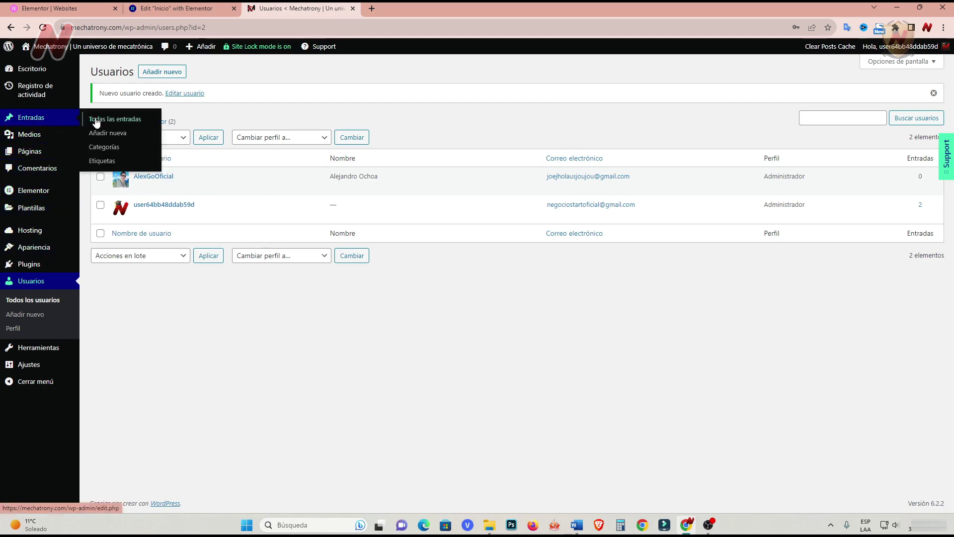
pyautogui.click(113, 125)
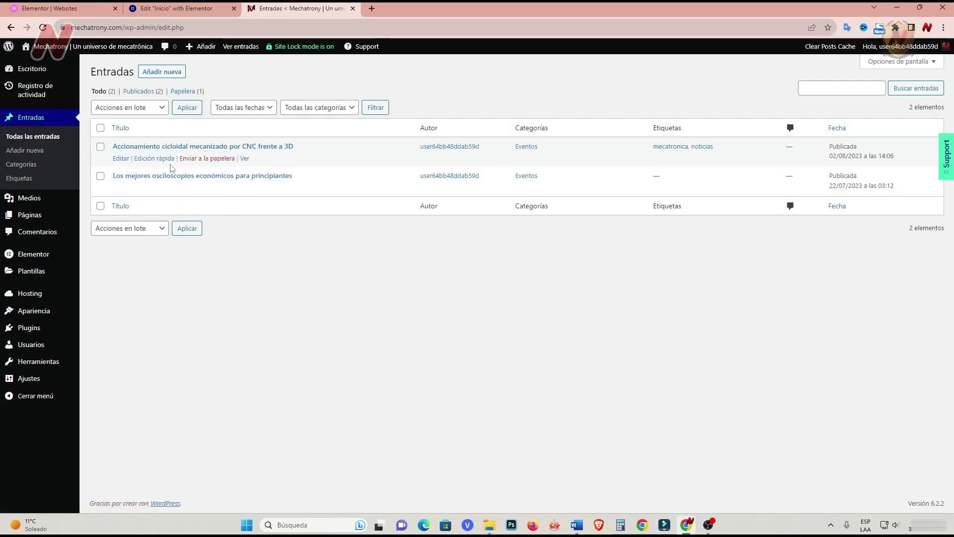
pyautogui.click(142, 160)
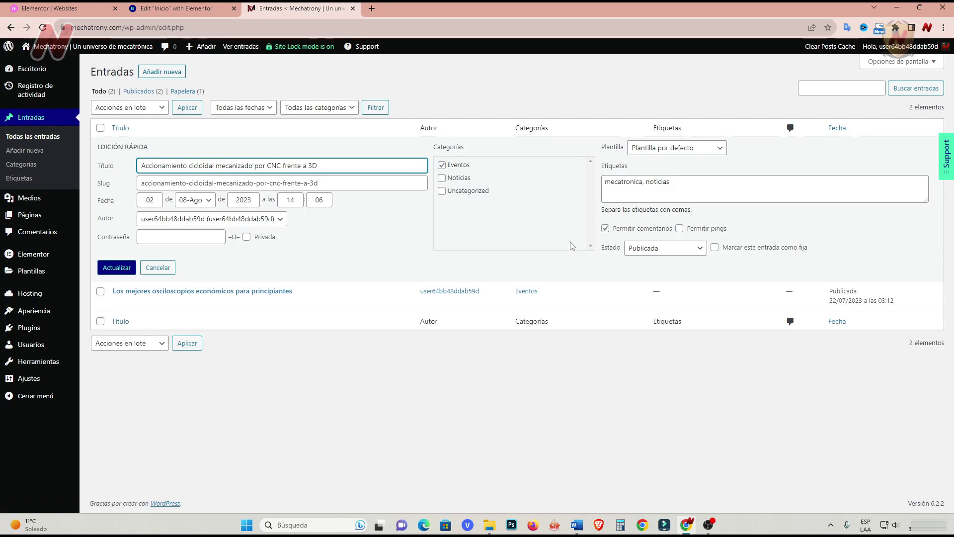
pyautogui.click(284, 219)
pyautogui.click(214, 230)
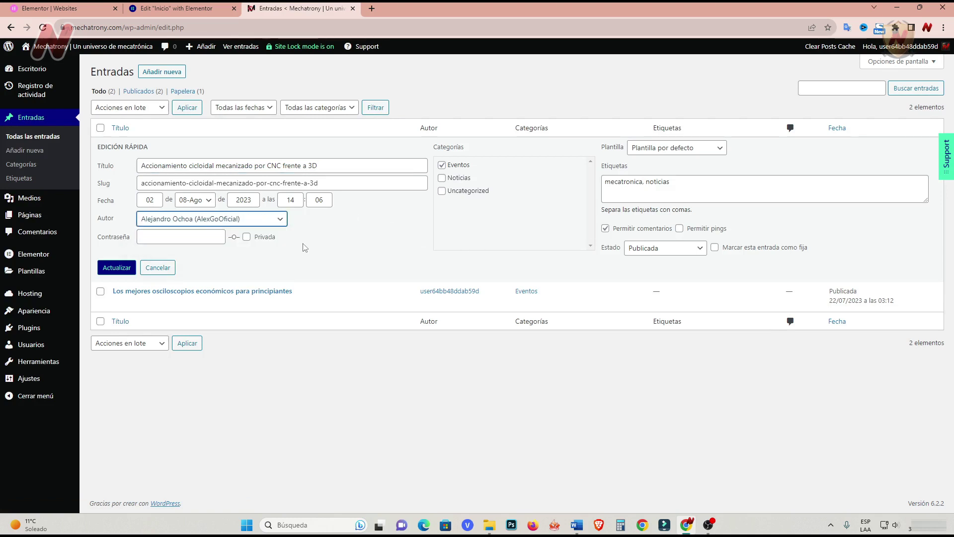
pyautogui.click(123, 267)
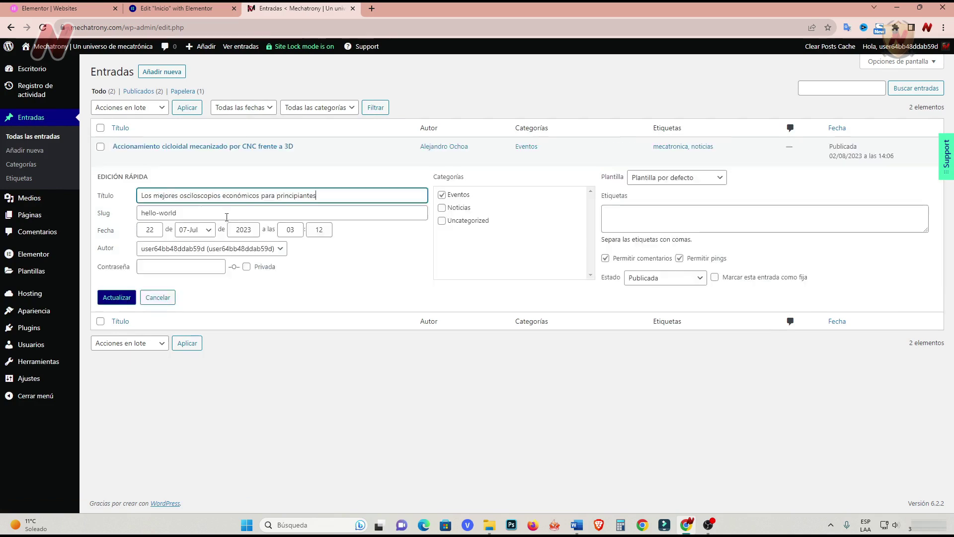
# Make the new user the second post's author and return to the Elementor tab.
pyautogui.click(279, 249)
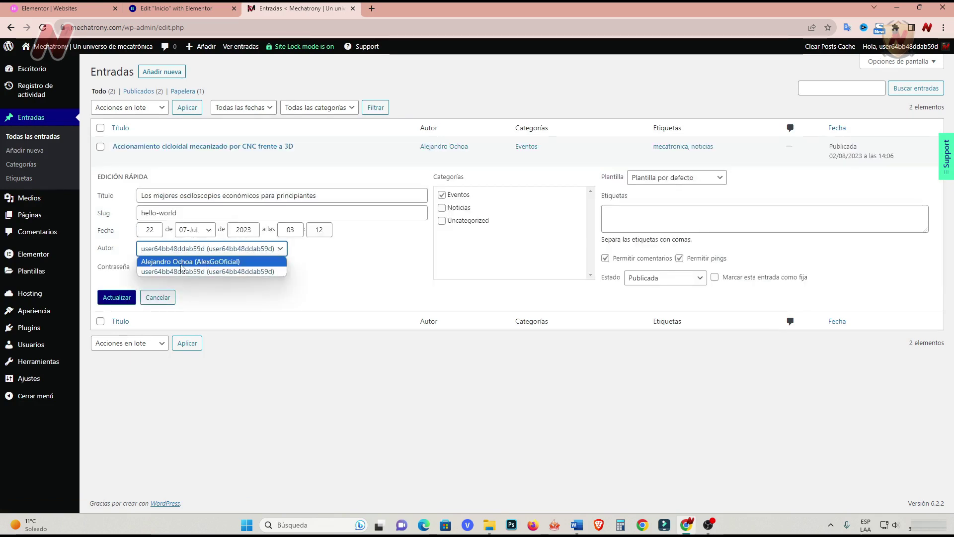
pyautogui.click(180, 262)
pyautogui.click(115, 297)
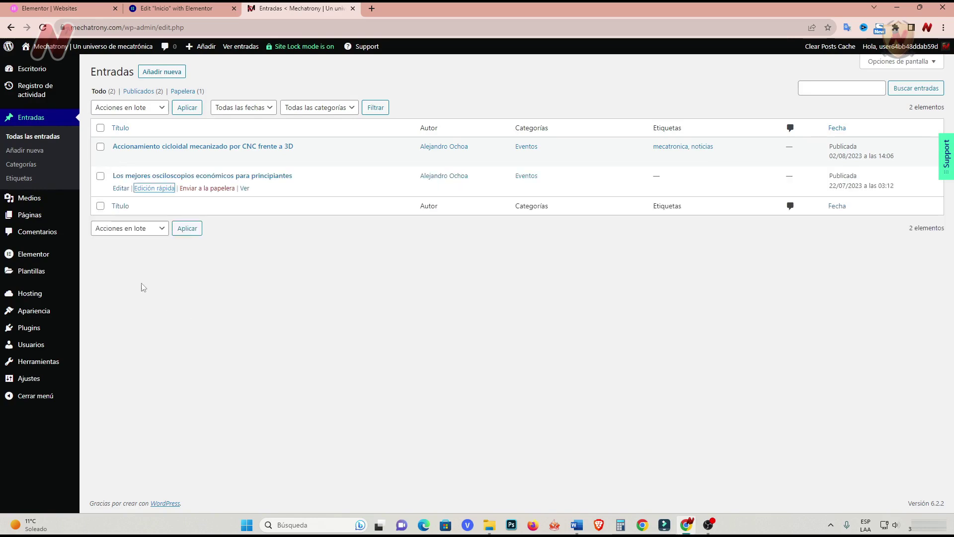
pyautogui.click(187, 13)
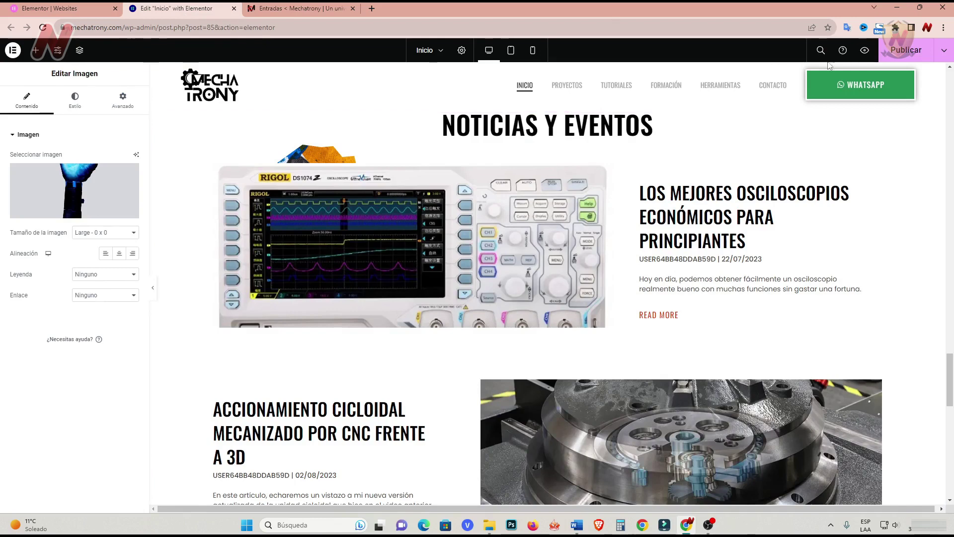
# Publish the home page and reload the editor to show the new authors.
pyautogui.click(902, 57)
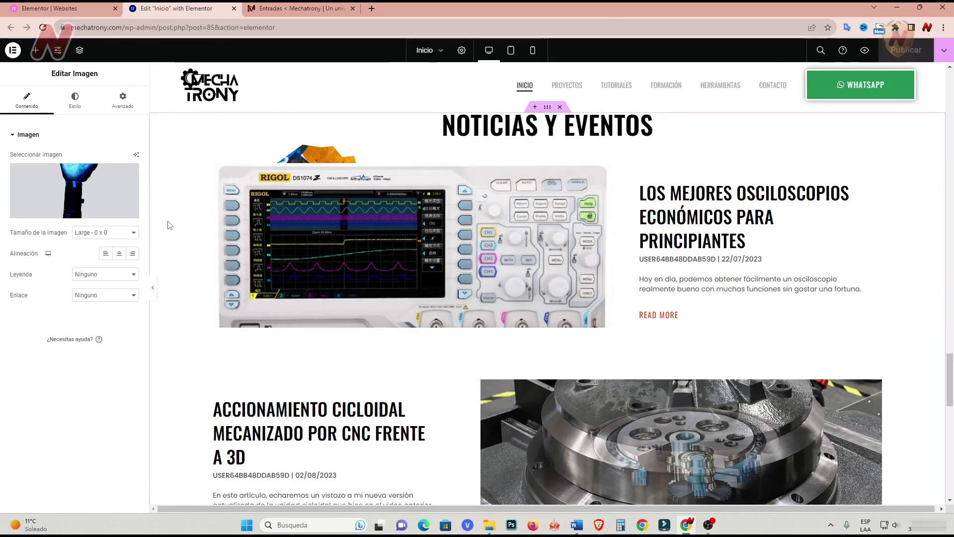
pyautogui.press('F5')
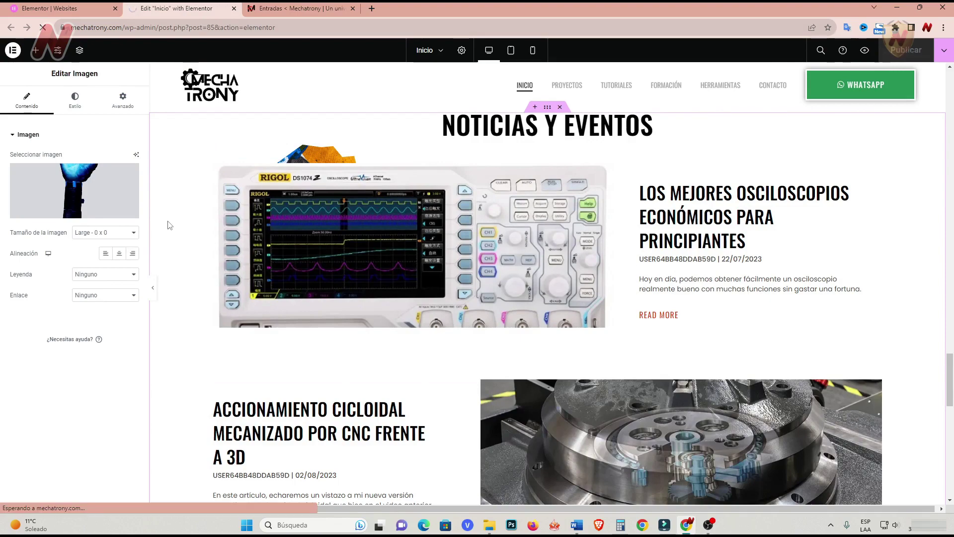
pyautogui.scroll(-3, 649, 330)
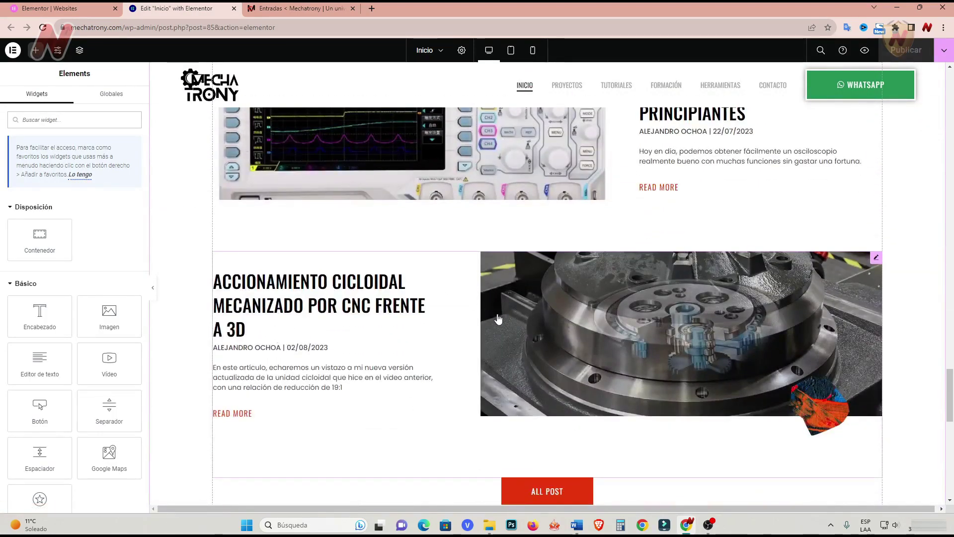
pyautogui.scroll(1, 597, 308)
pyautogui.scroll(1, 758, 274)
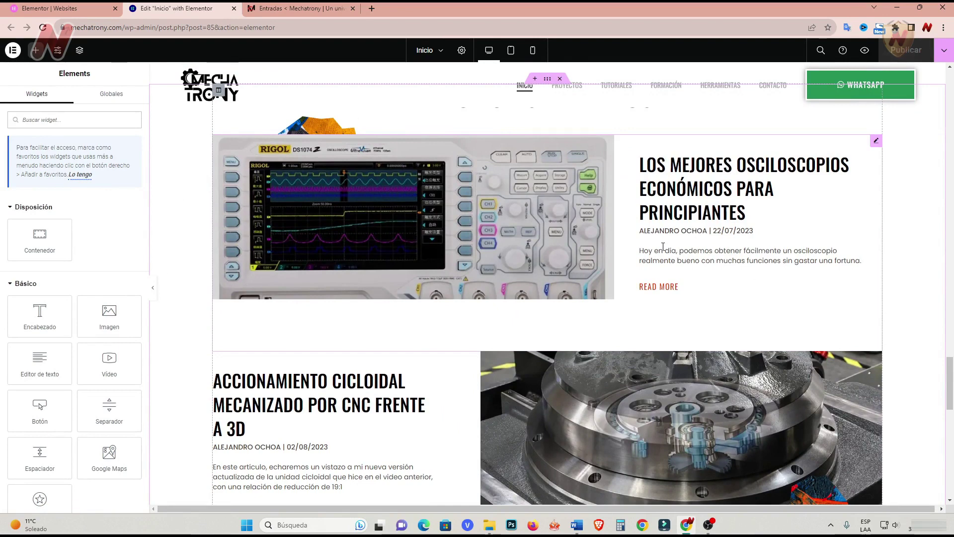
# Change the Posts widget's Read More text from 'read more' to 'leer más'.
pyautogui.click(670, 292)
pyautogui.scroll(-3, 121, 360)
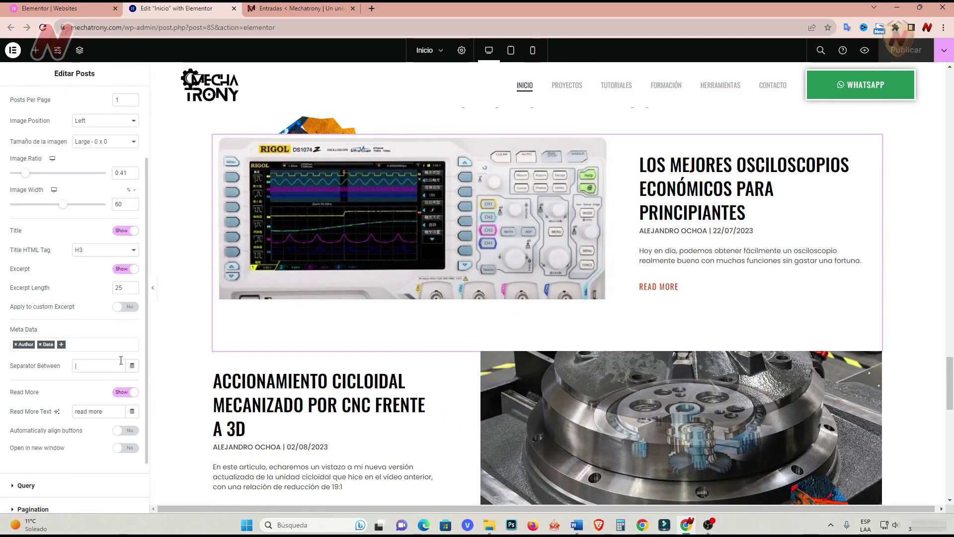
pyautogui.scroll(-2, 110, 380)
pyautogui.moveTo(109, 345); pyautogui.dragTo(68, 344)
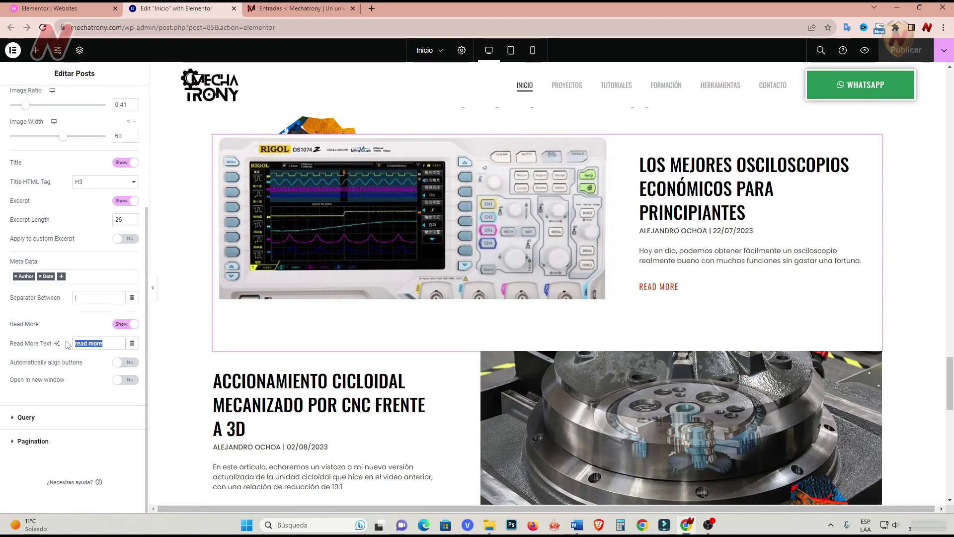
pyautogui.write('leer')
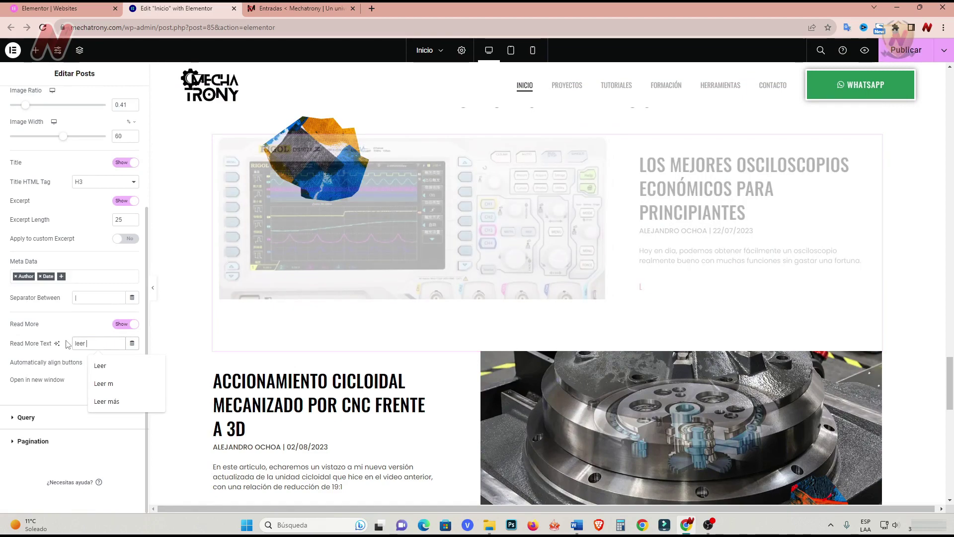
pyautogui.write(' más')
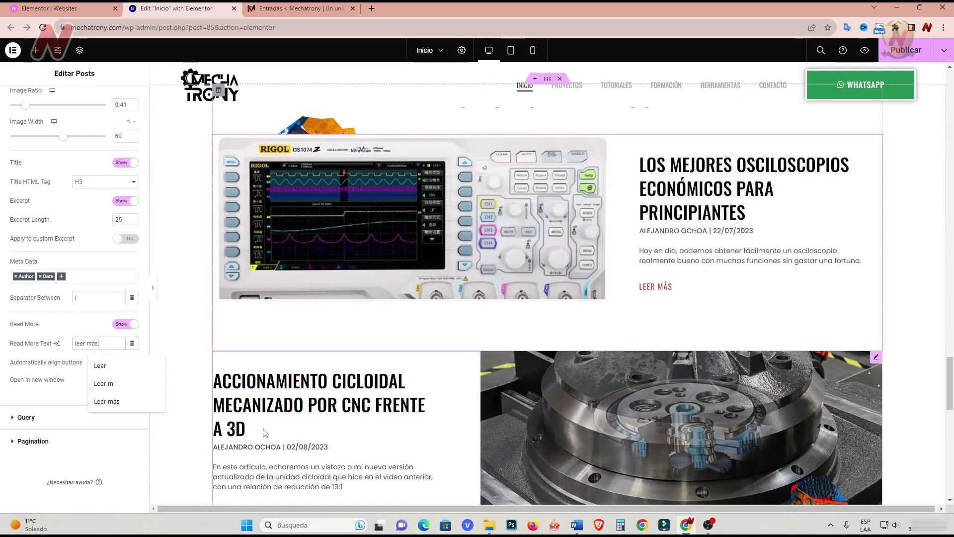
pyautogui.scroll(-4, 268, 416)
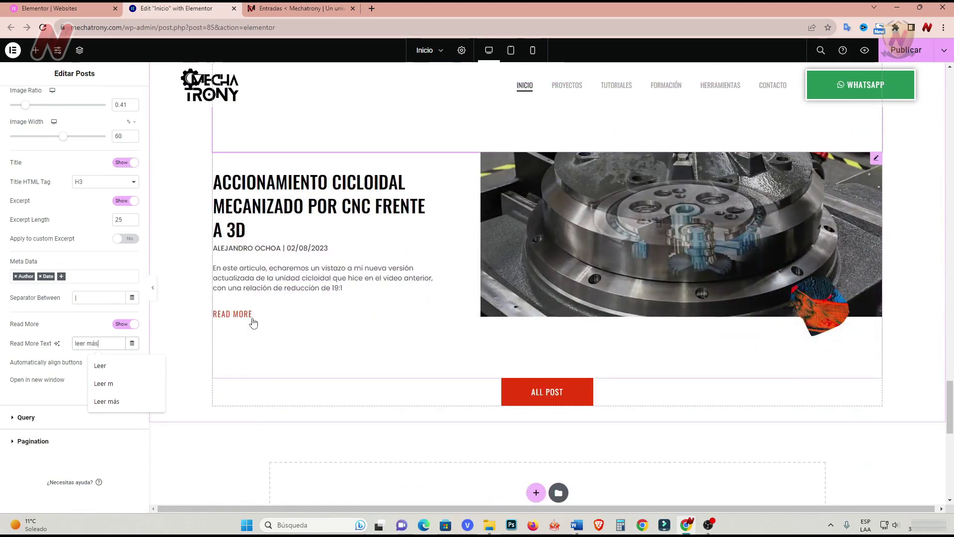
pyautogui.click(75, 362)
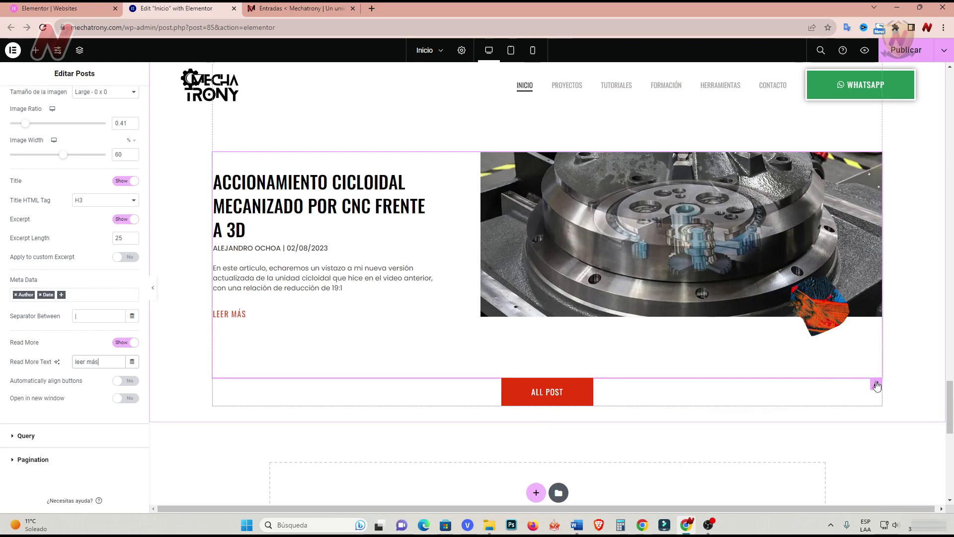
# Check the 'ir a nuestro blog' button settings, publish the page, and scroll to the footer.
pyautogui.click(876, 383)
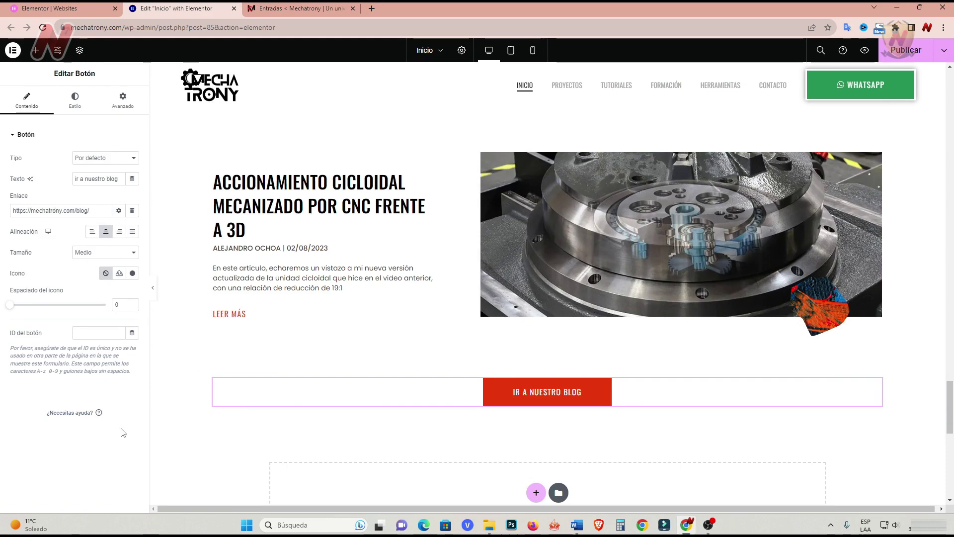
pyautogui.scroll(-8, 159, 319)
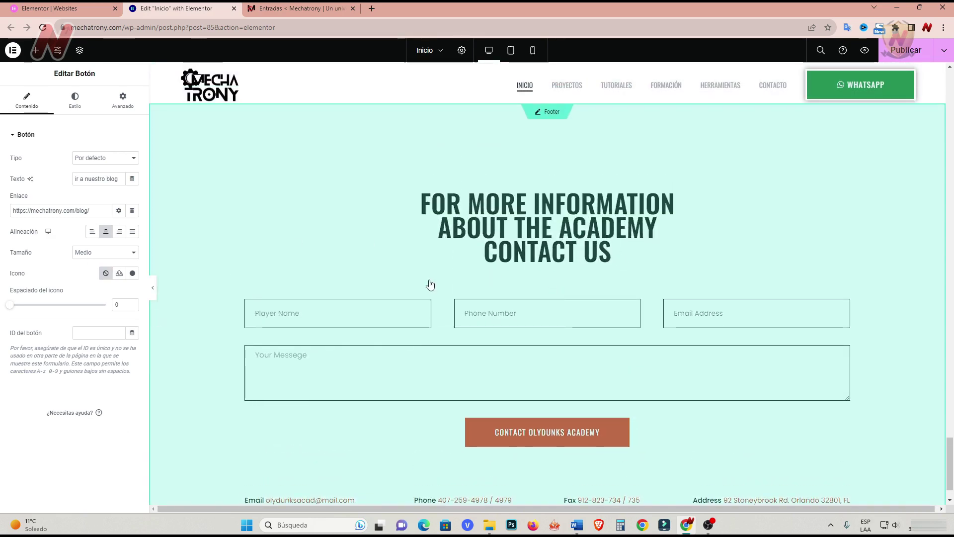
pyautogui.scroll(-1, 447, 408)
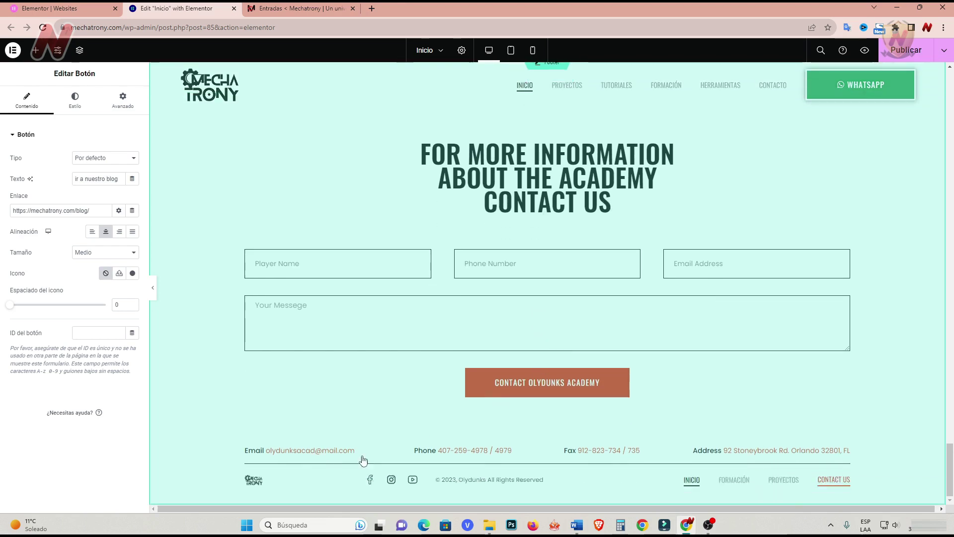
pyautogui.scroll(2, 579, 454)
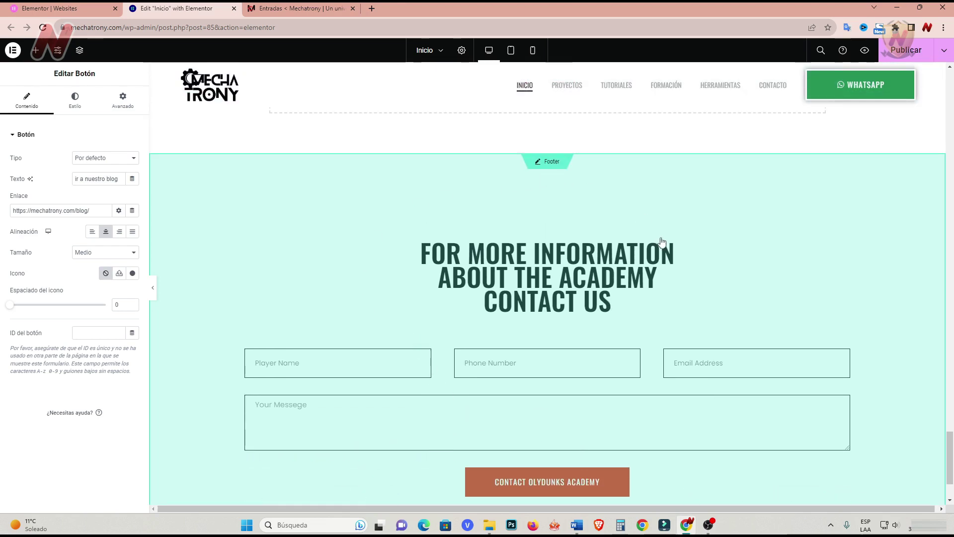
pyautogui.scroll(2, 664, 243)
pyautogui.click(927, 48)
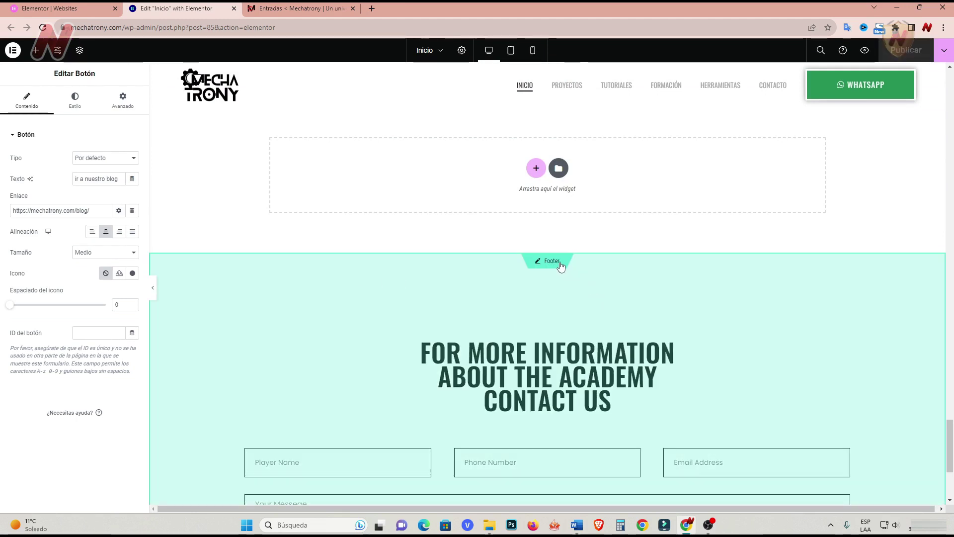
pyautogui.scroll(-3, 561, 266)
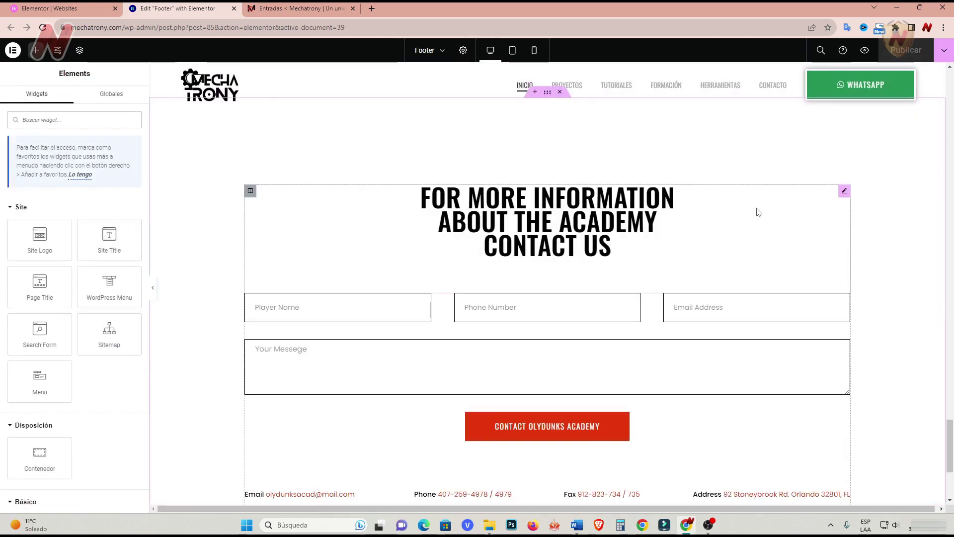
# Replace the footer heading title with 'para más información puedes contactarte con nosotros'.
pyautogui.click(845, 192)
pyautogui.moveTo(79, 185); pyautogui.dragTo(6, 172)
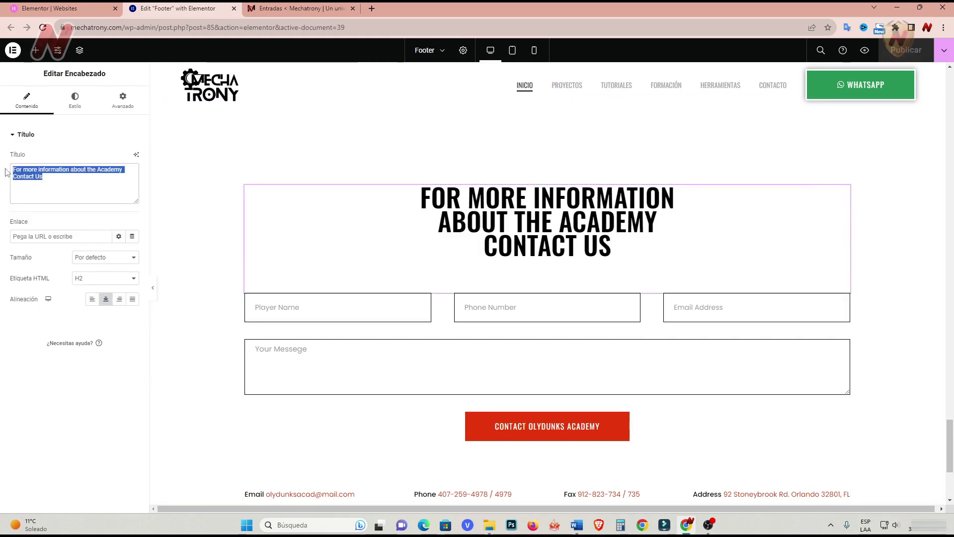
pyautogui.write('para ')
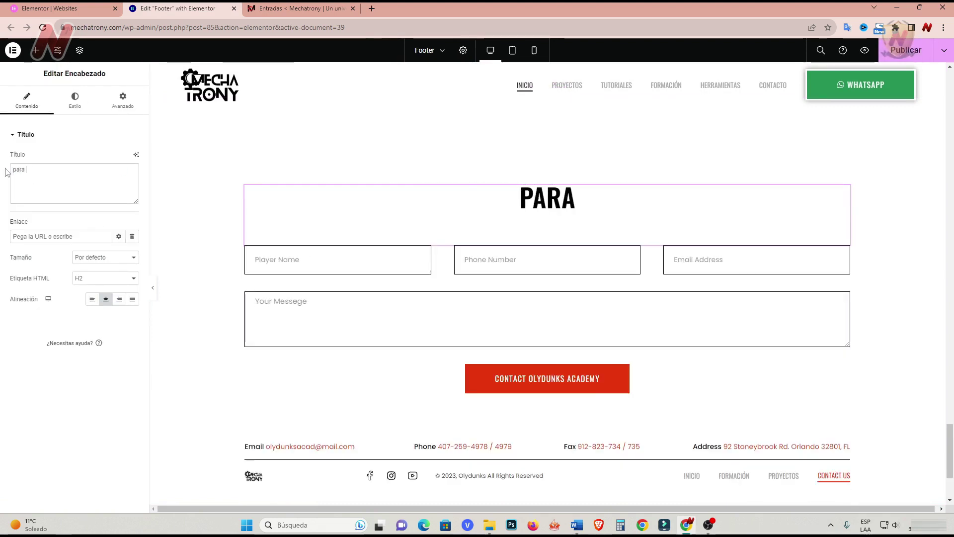
pyautogui.write('más información puedes')
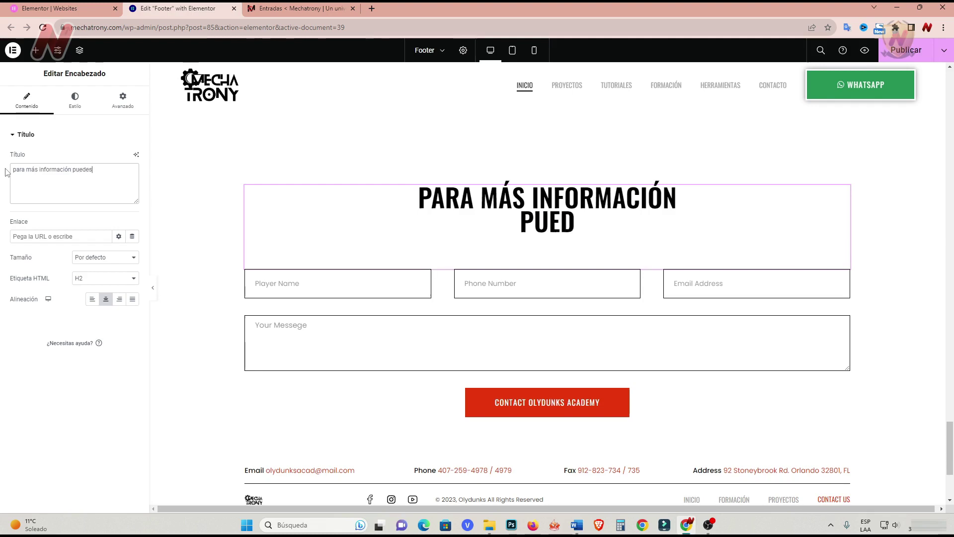
pyautogui.write(' contactarte con nosotros')
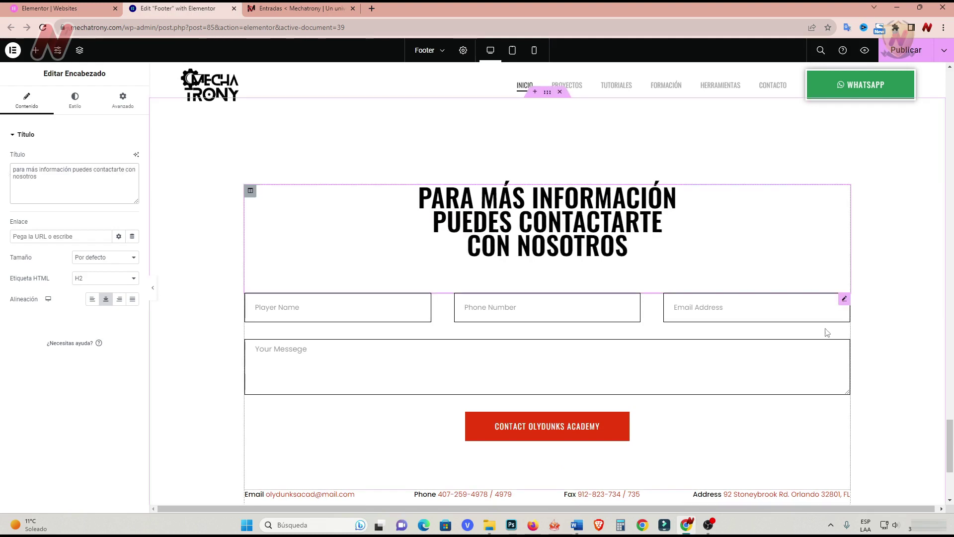
# Set the Name field placeholder to 'Escribe tu nombre' and make it required.
pyautogui.click(845, 299)
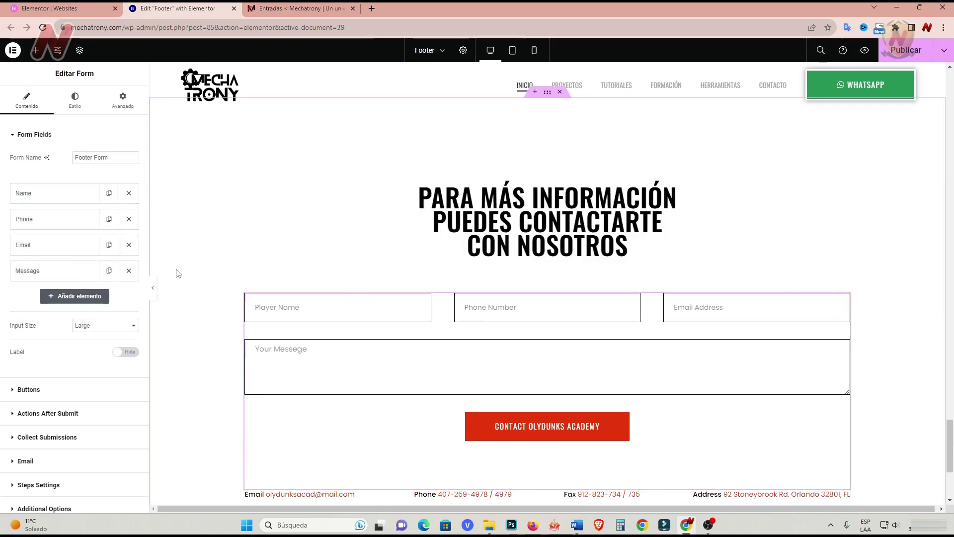
pyautogui.click(41, 194)
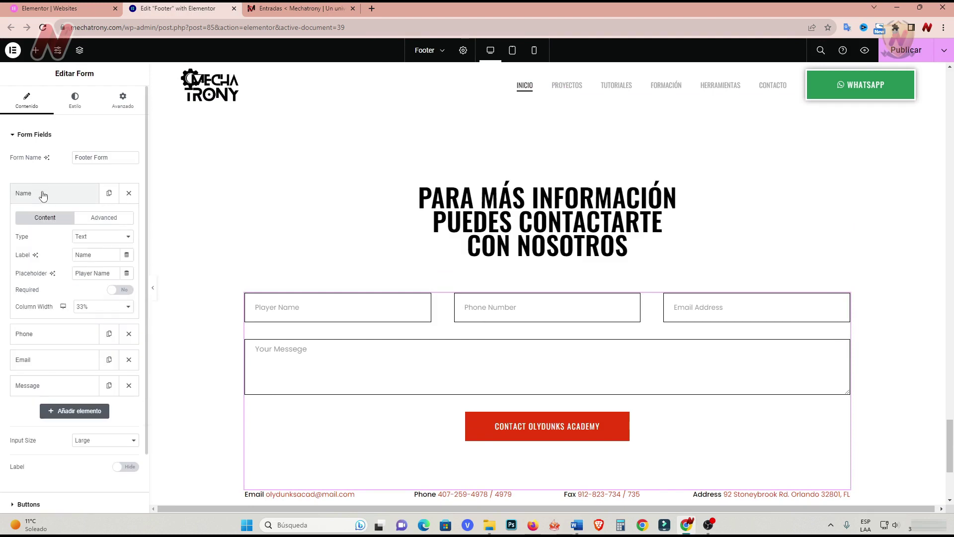
pyautogui.click(116, 255)
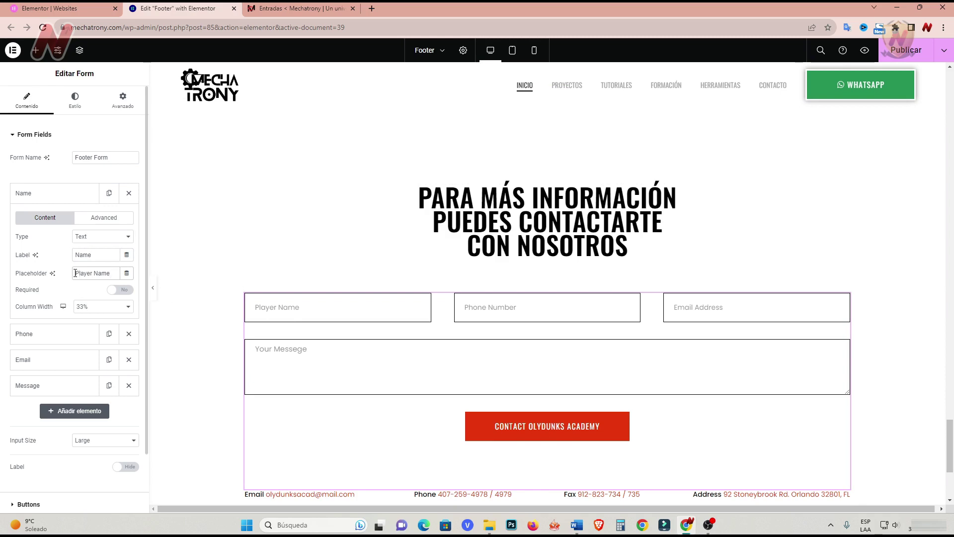
pyautogui.moveTo(76, 273); pyautogui.dragTo(114, 276)
pyautogui.write('Escribe tu nombre')
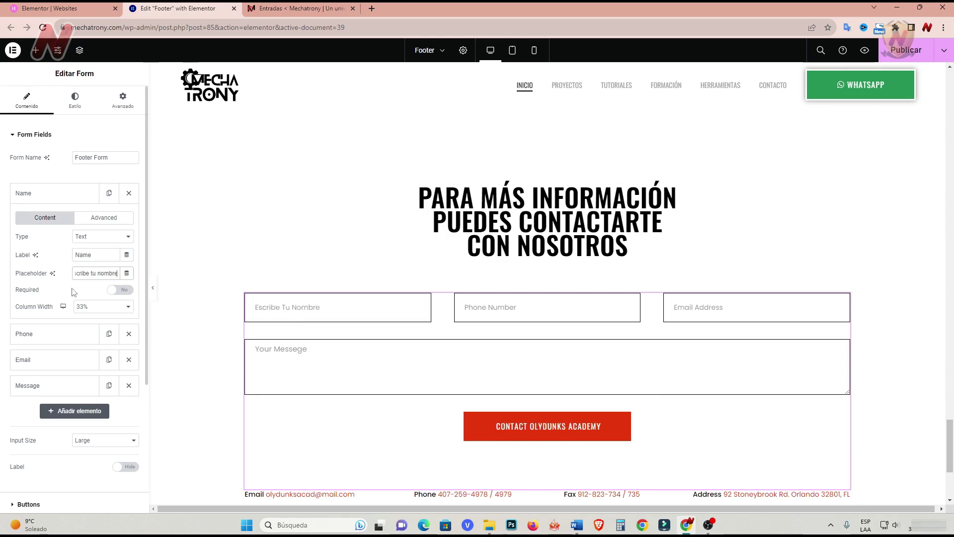
pyautogui.click(123, 290)
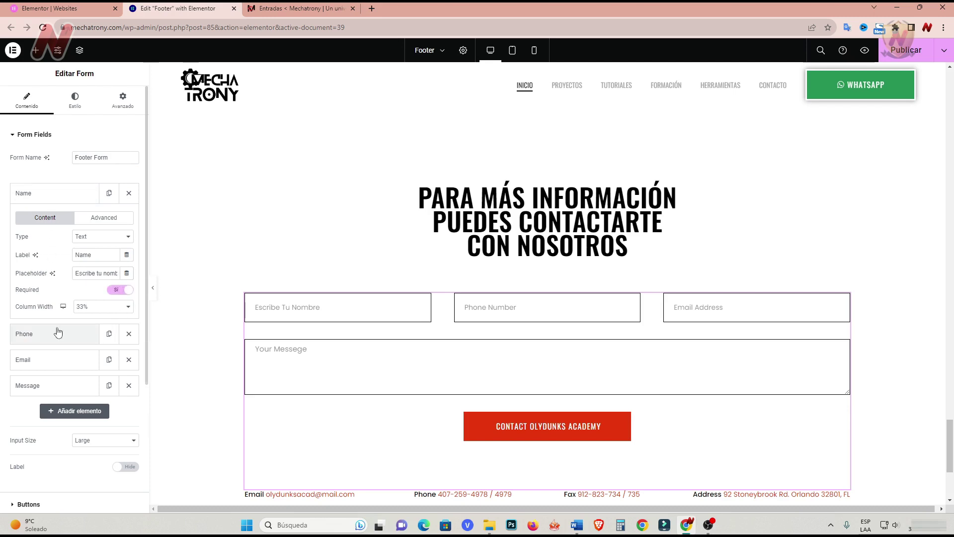
pyautogui.click(48, 191)
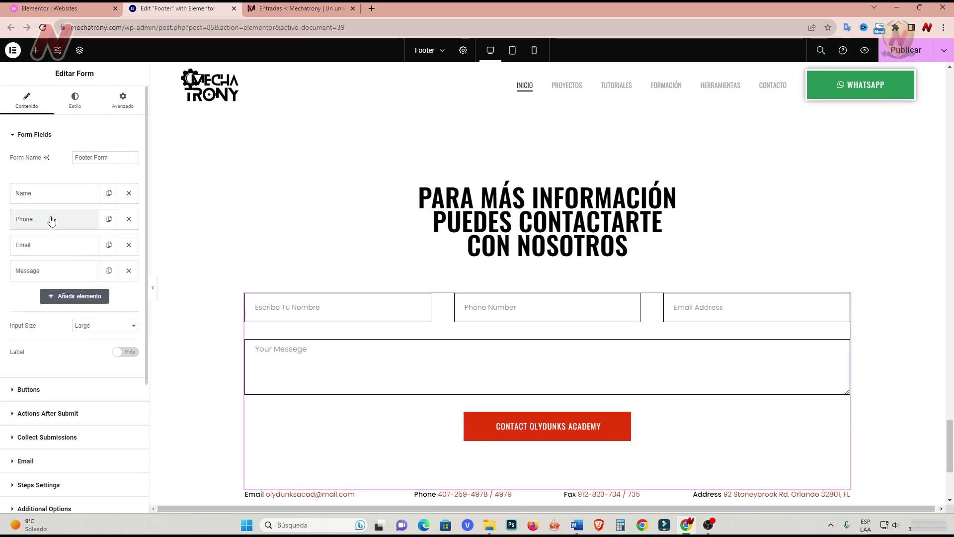
# Set the Phone field placeholder to 'Número telefónico' and toggle its Required switch.
pyautogui.click(50, 219)
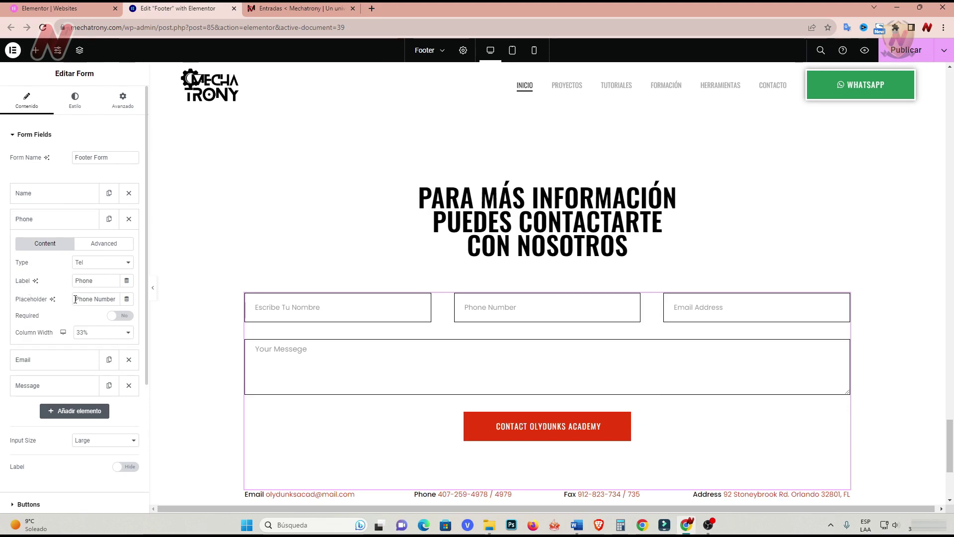
pyautogui.moveTo(75, 299); pyautogui.dragTo(116, 301)
pyautogui.write('Núme')
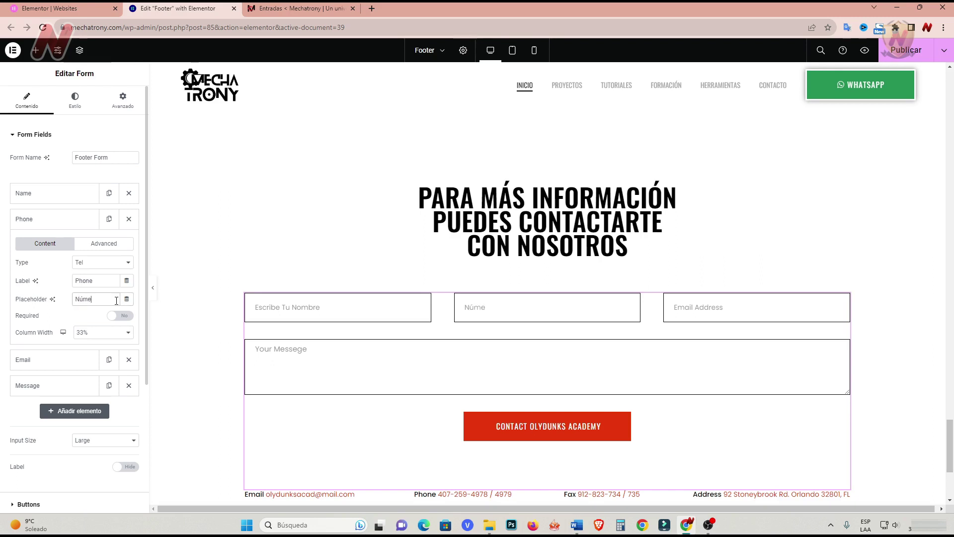
pyautogui.write('ro telefónico')
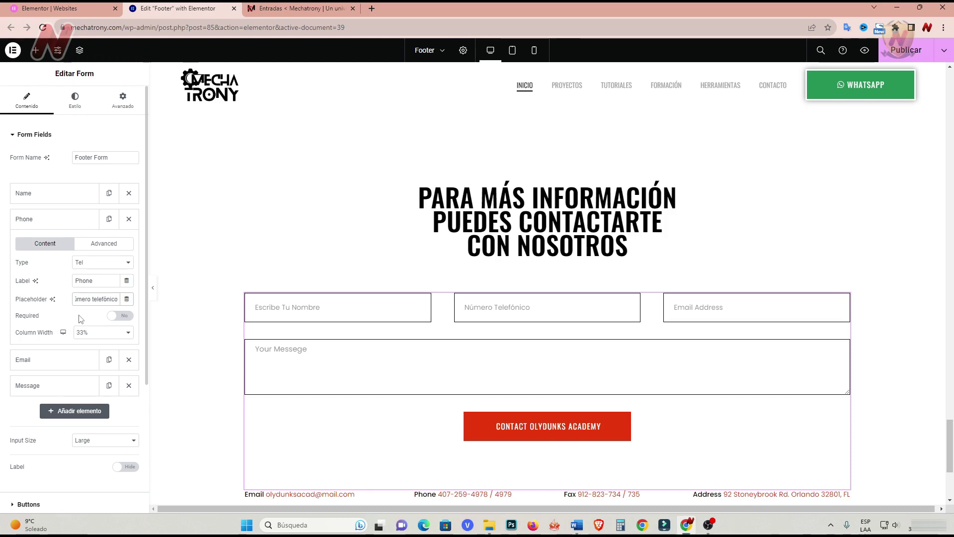
pyautogui.click(122, 315)
pyautogui.click(52, 219)
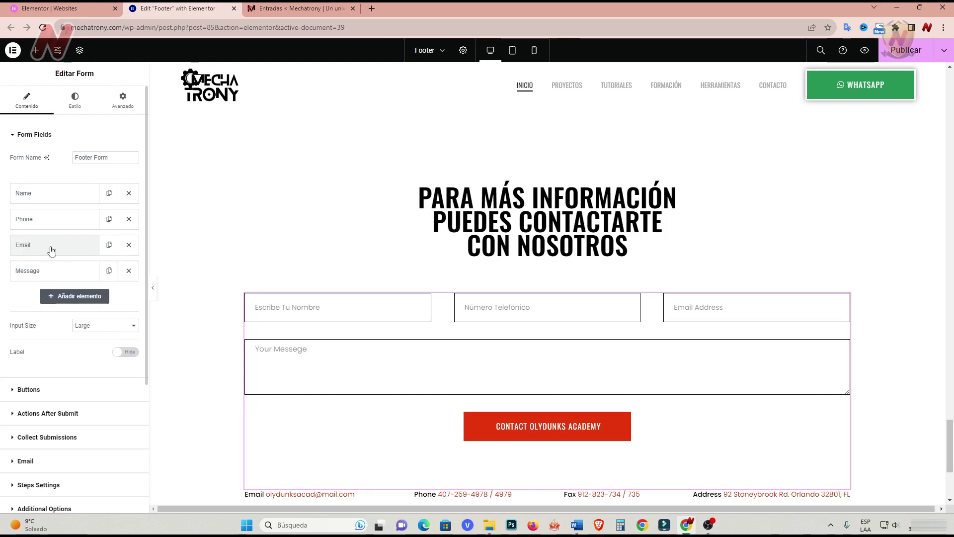
# Change the Email field placeholder to 'Tu Correo', keeping its Email type.
pyautogui.click(51, 246)
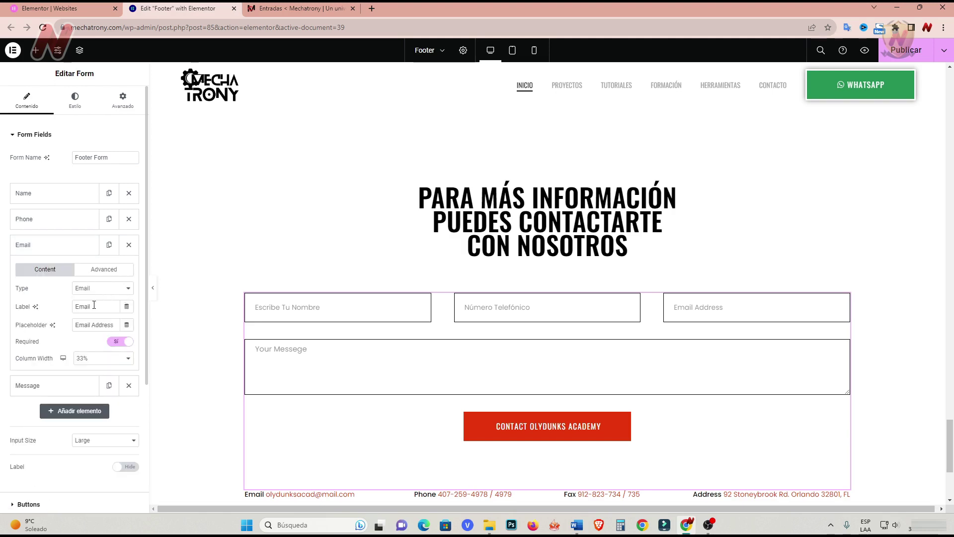
pyautogui.click(128, 290)
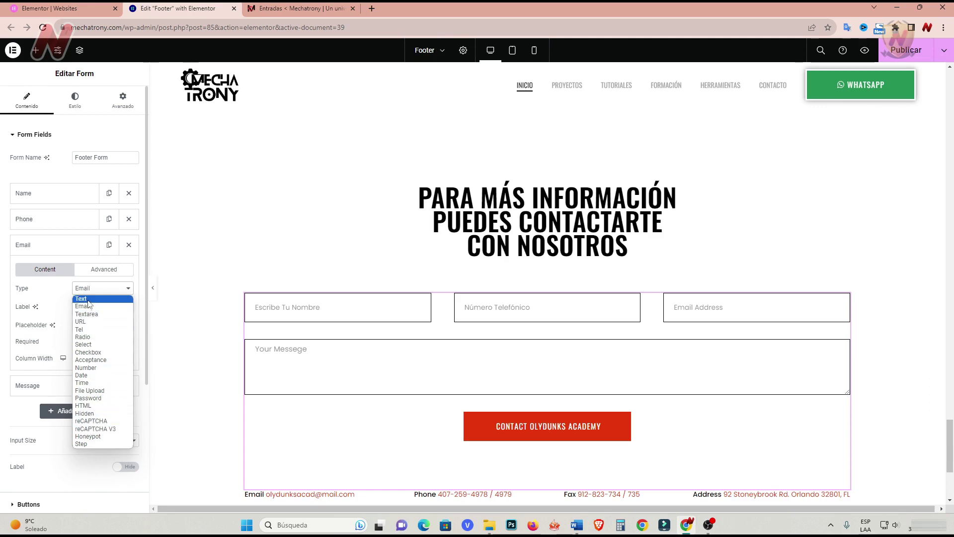
pyautogui.click(48, 291)
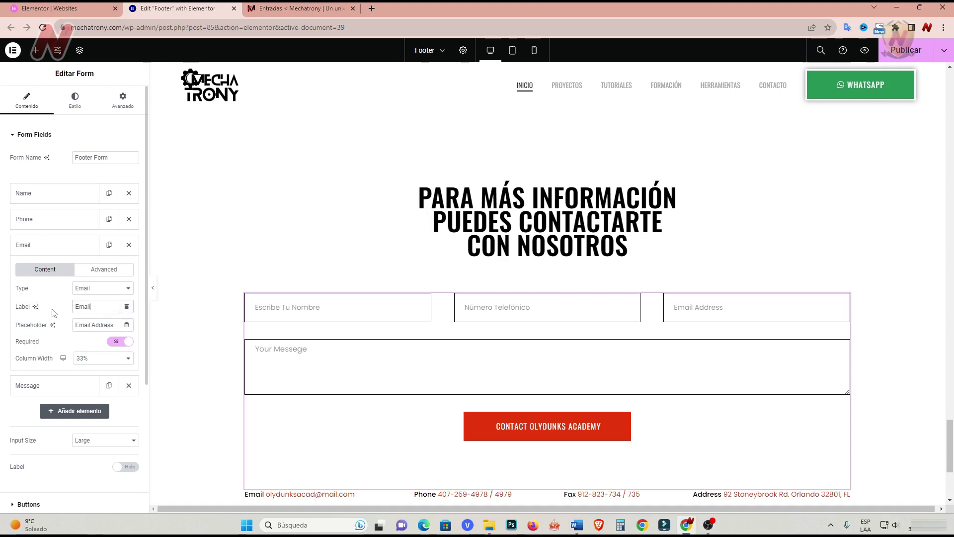
pyautogui.moveTo(116, 325); pyautogui.dragTo(72, 326)
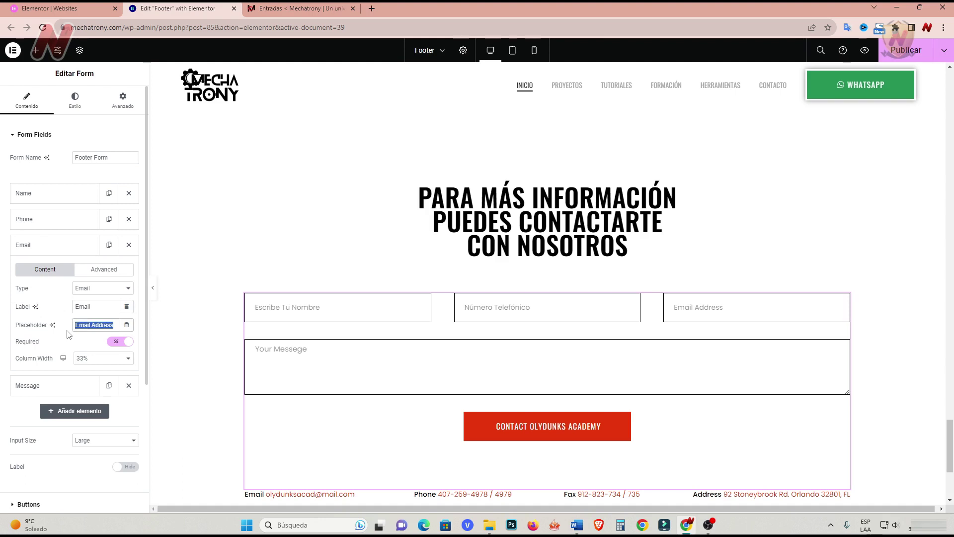
pyautogui.write('Tu Correo')
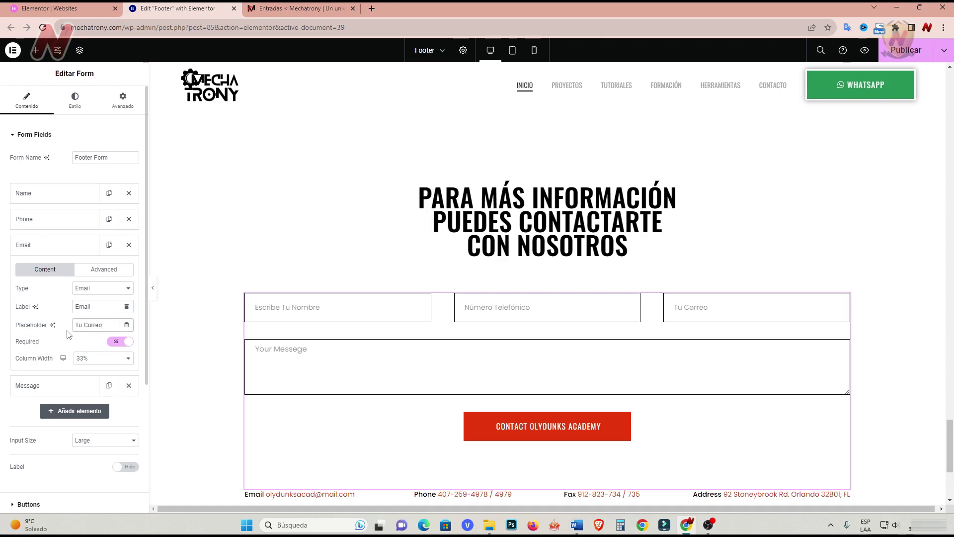
pyautogui.click(43, 247)
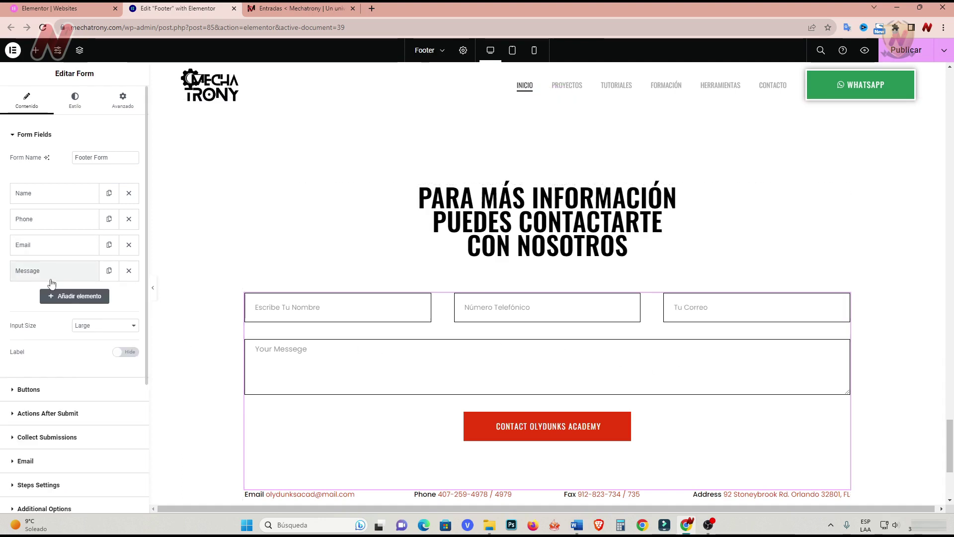
# Change the Message field placeholder to 'Tu mensaje' and make it required.
pyautogui.click(52, 281)
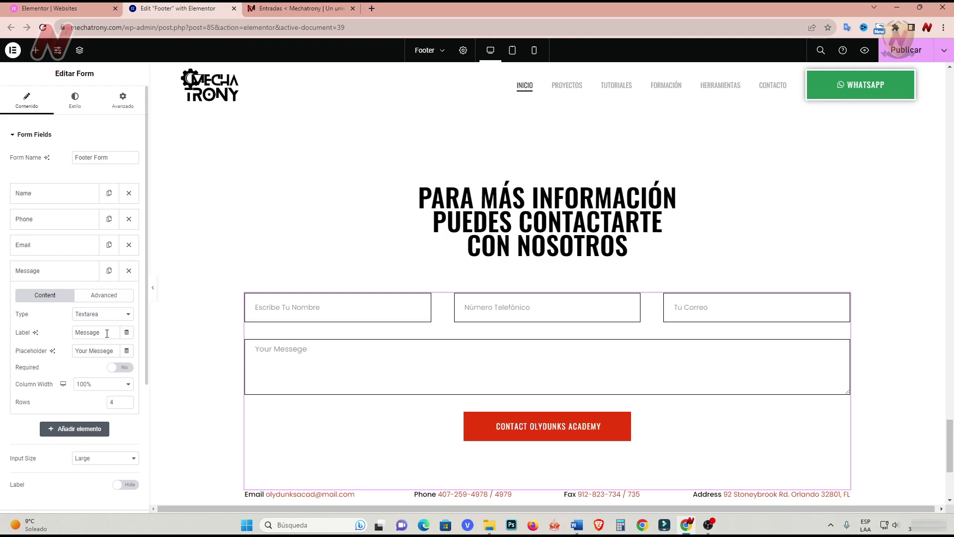
pyautogui.tripleClick(77, 351)
pyautogui.write('Tu mensaje')
pyautogui.click(127, 368)
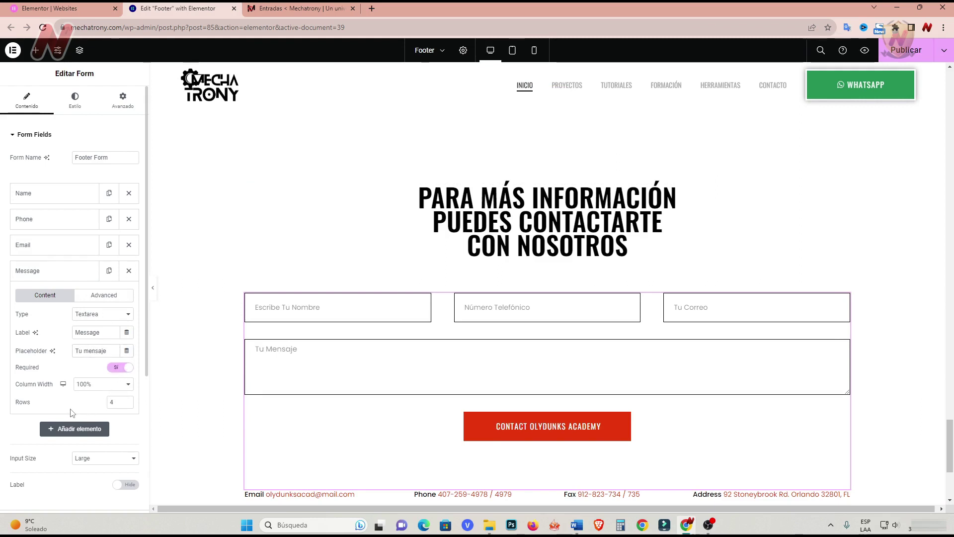
pyautogui.scroll(-1, 71, 413)
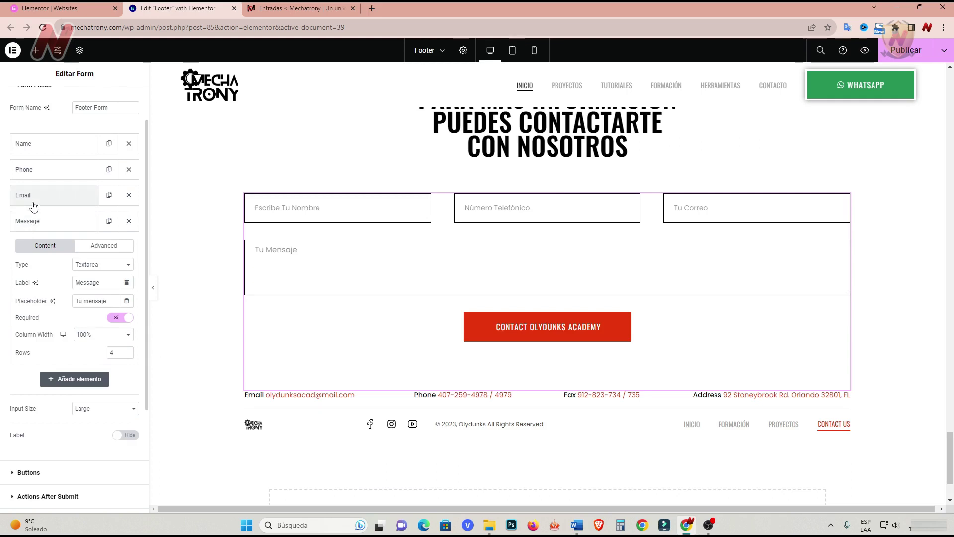
pyautogui.click(30, 220)
pyautogui.scroll(-1, 49, 307)
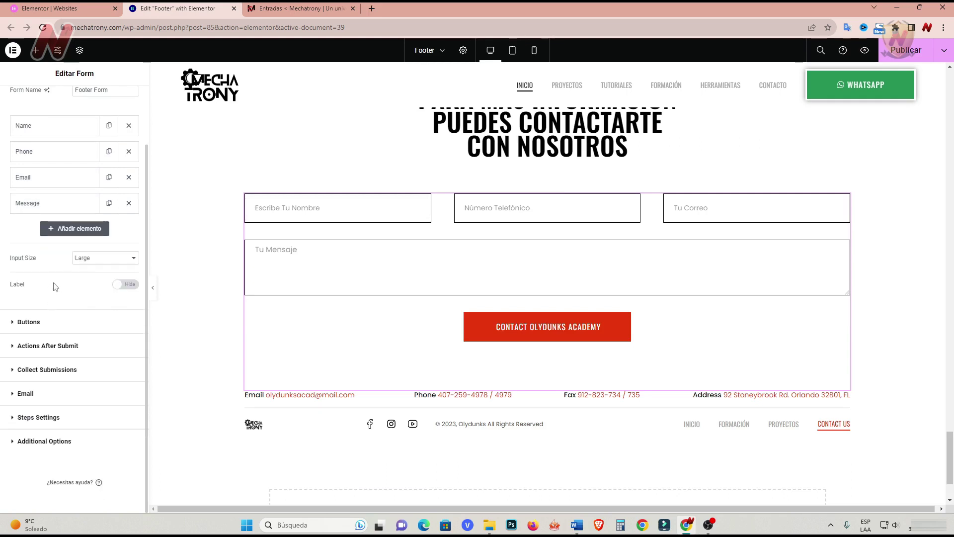
# Replace the form's submit button text with 'Sí, deseo más información'.
pyautogui.click(28, 322)
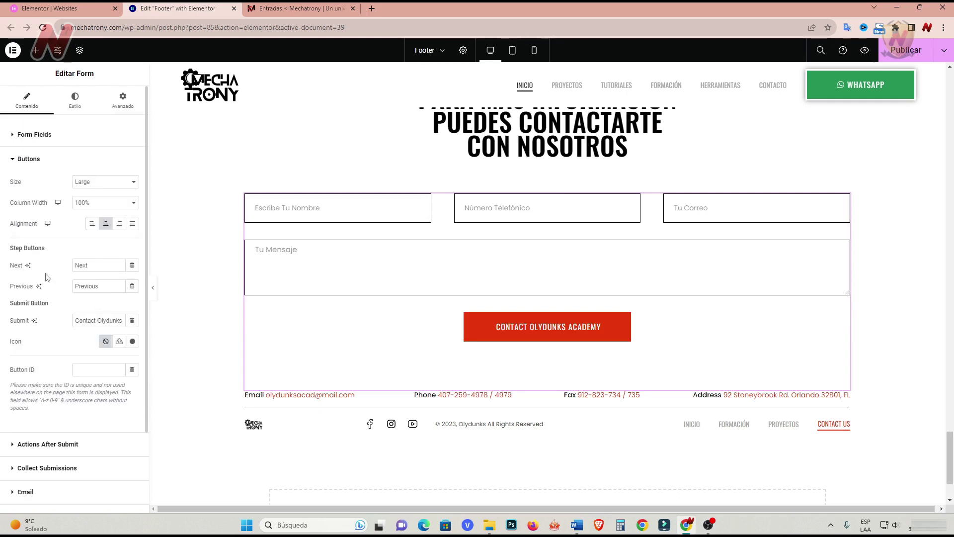
pyautogui.tripleClick(88, 320)
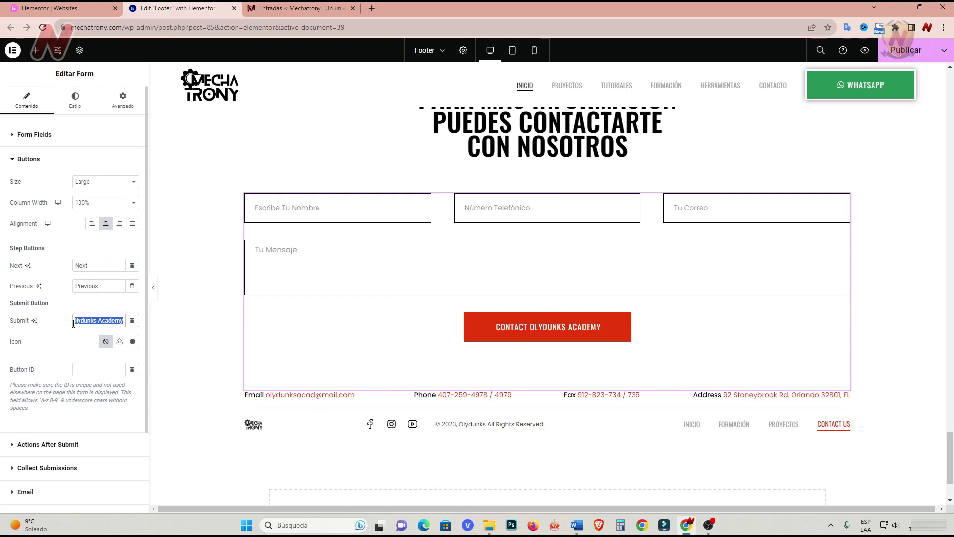
pyautogui.write('Sí, desesí, dese')
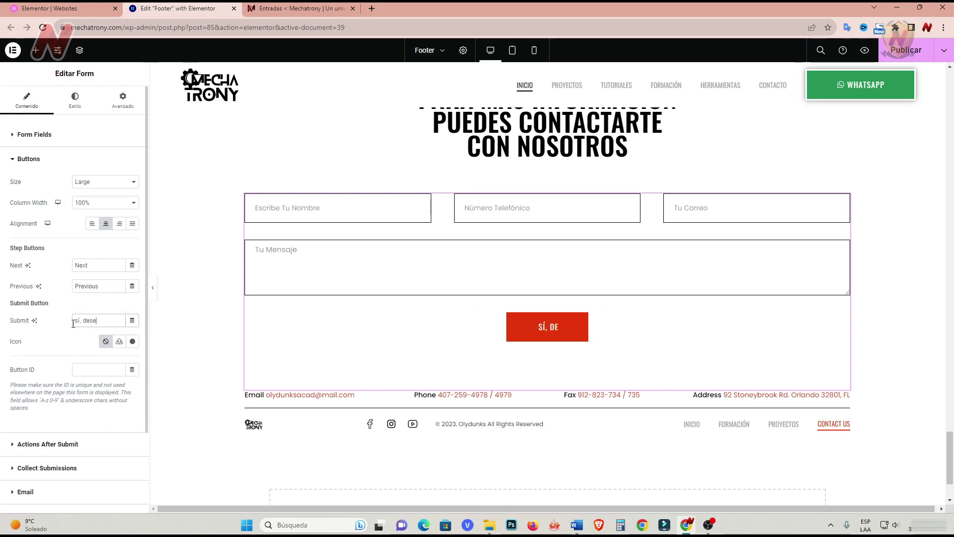
pyautogui.write('o más ')
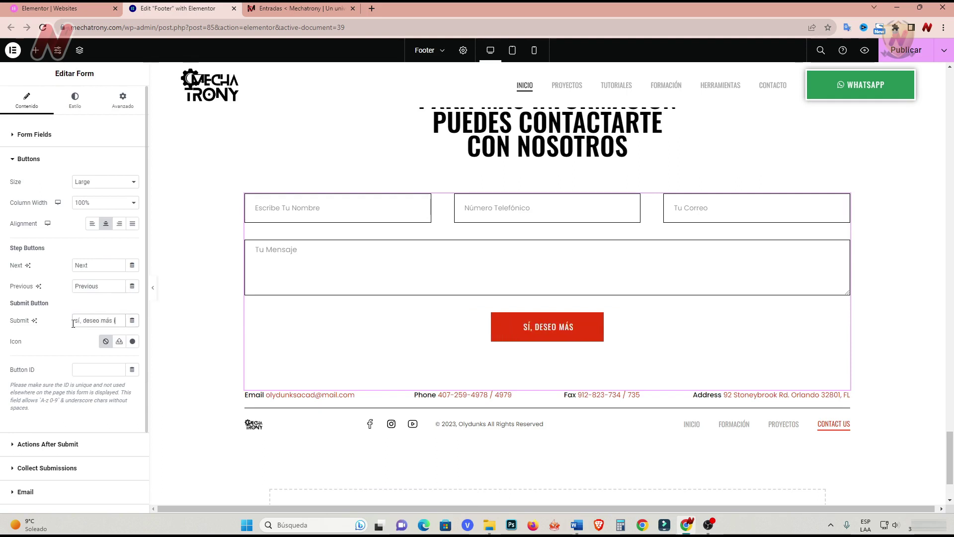
pyautogui.write('información')
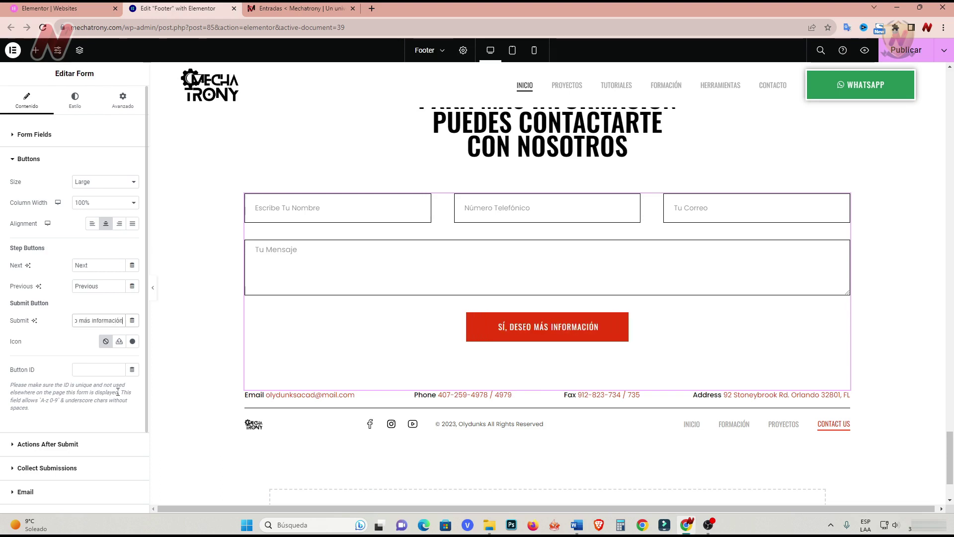
pyautogui.scroll(-2, 118, 393)
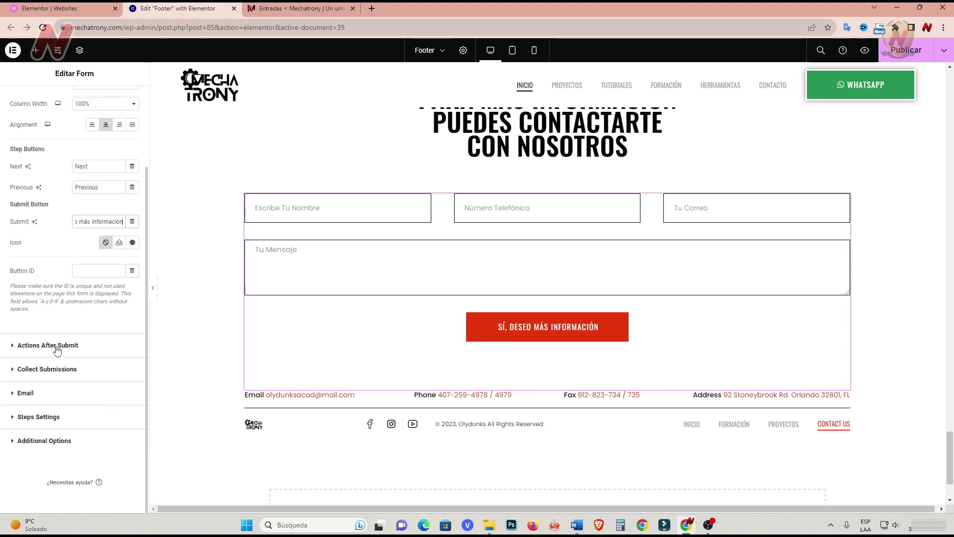
# Browse the Add Action list under Actions After Submit, keeping Collect Submissions and Email.
pyautogui.click(13, 349)
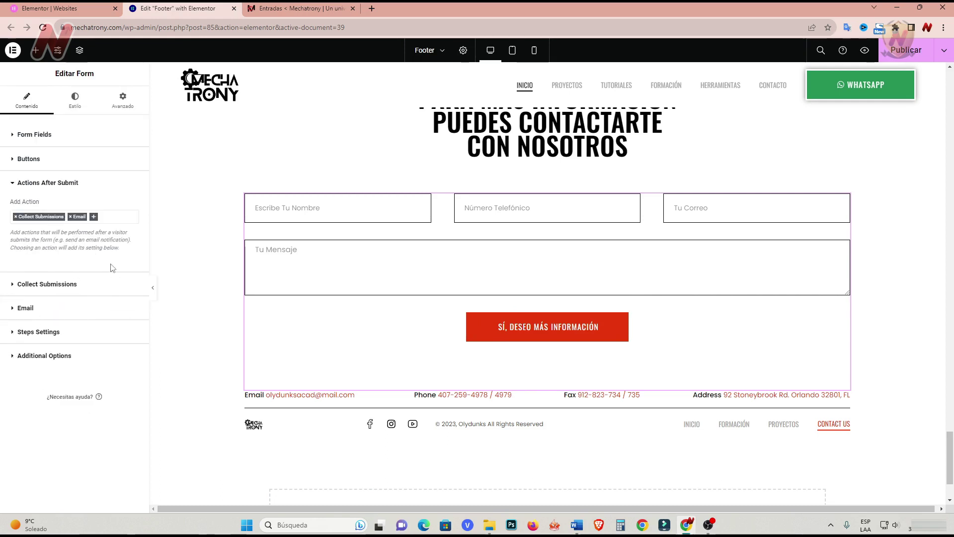
pyautogui.click(95, 218)
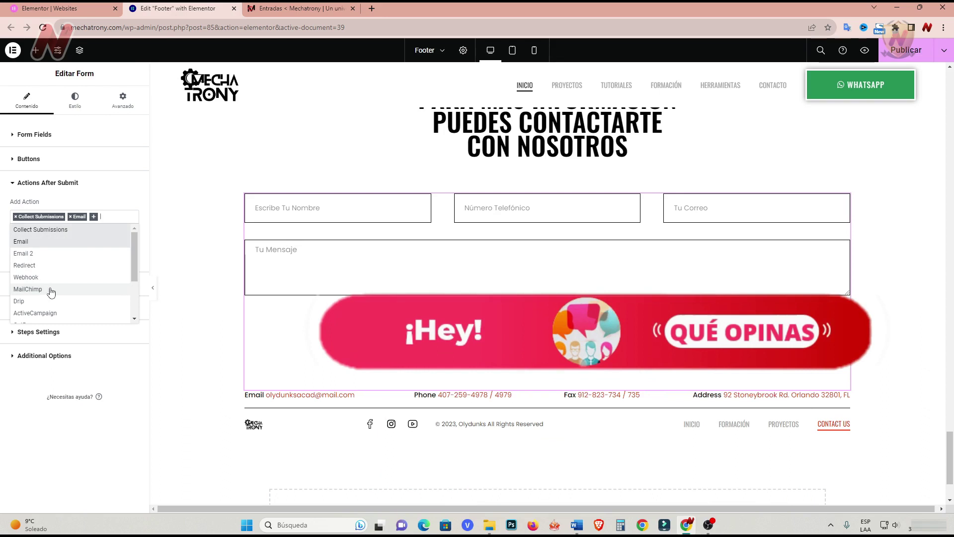
pyautogui.scroll(-1, 65, 293)
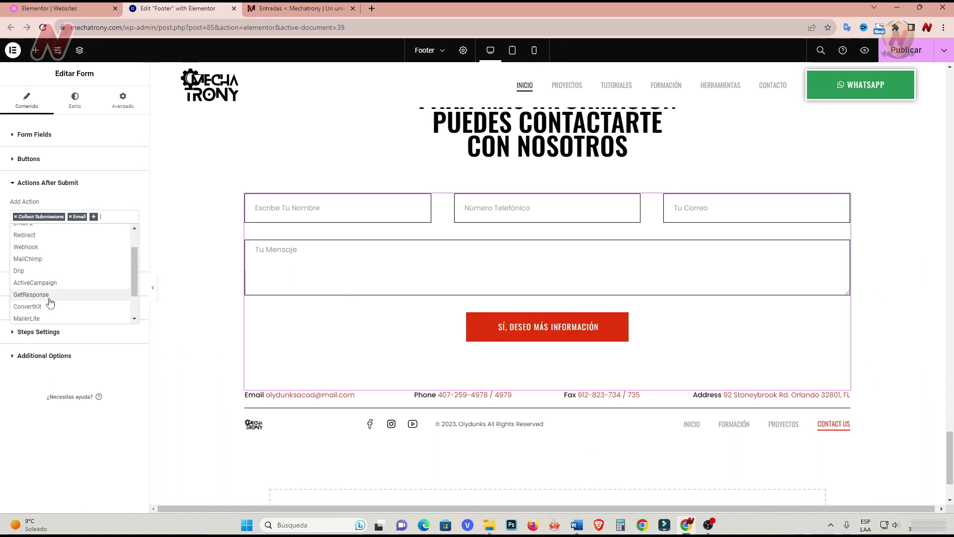
pyautogui.moveTo(133, 279); pyautogui.dragTo(132, 301)
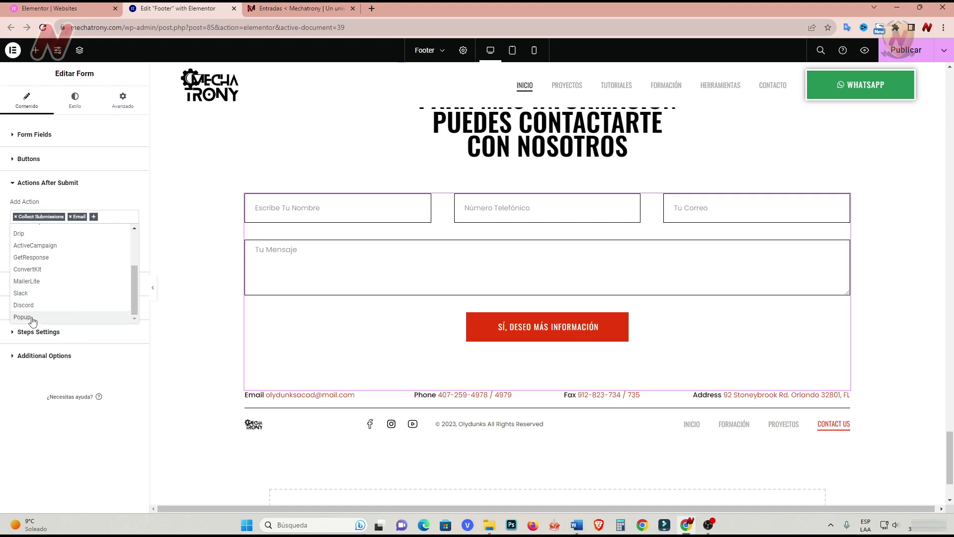
pyautogui.click(101, 356)
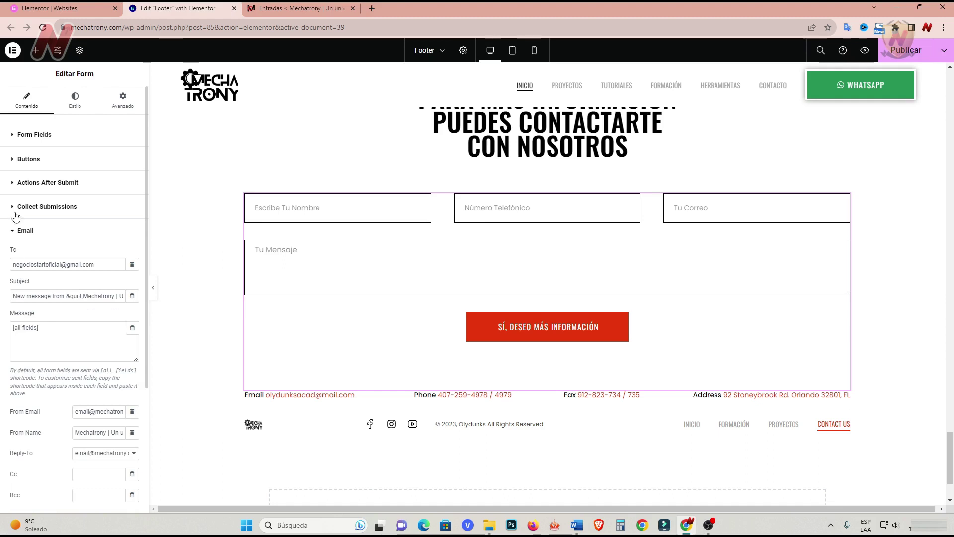
pyautogui.click(13, 182)
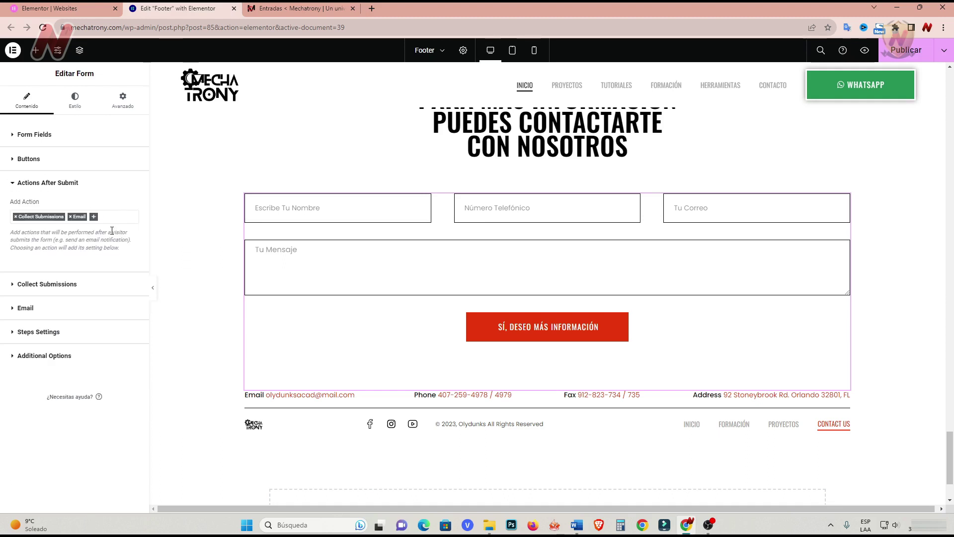
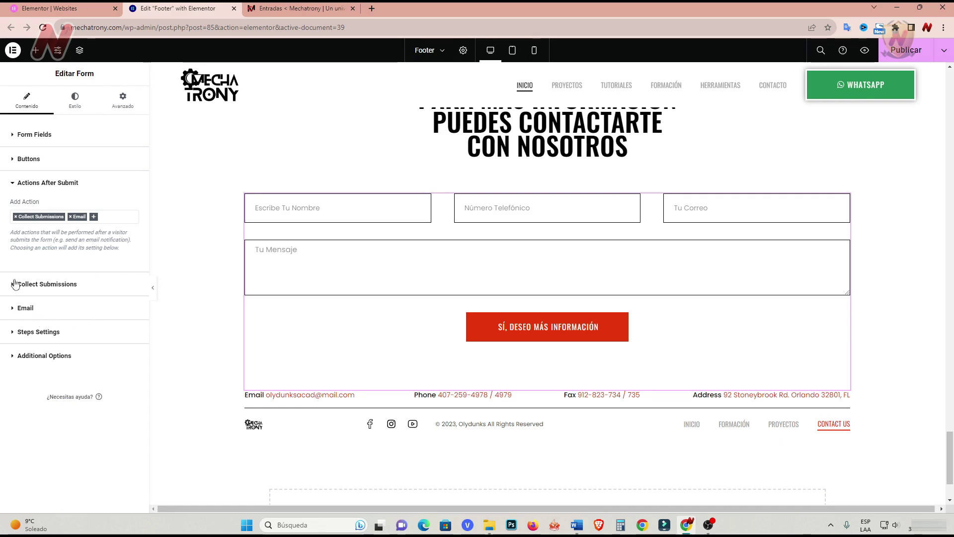
# Send the form's notification e-mails to the new site contact address.
pyautogui.click(15, 308)
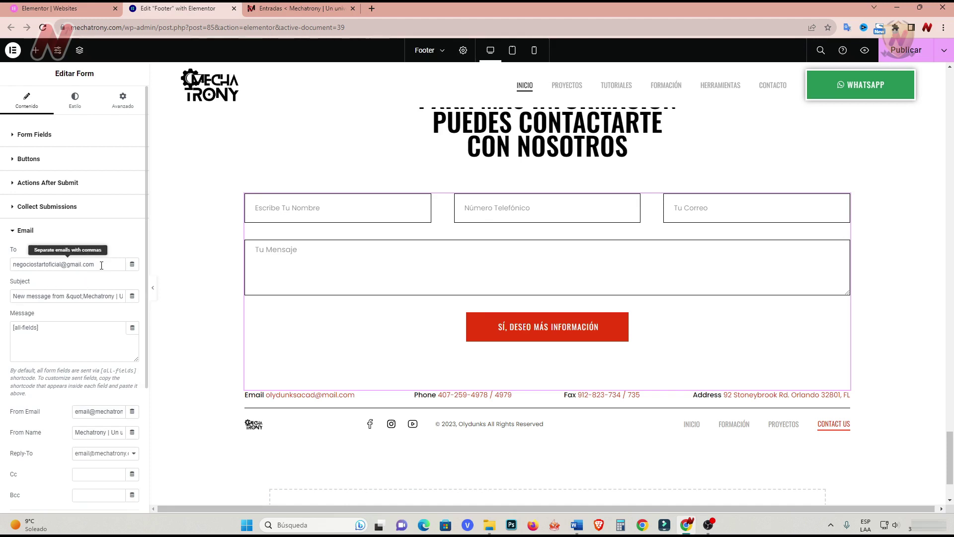
pyautogui.moveTo(95, 264); pyautogui.dragTo(13, 264)
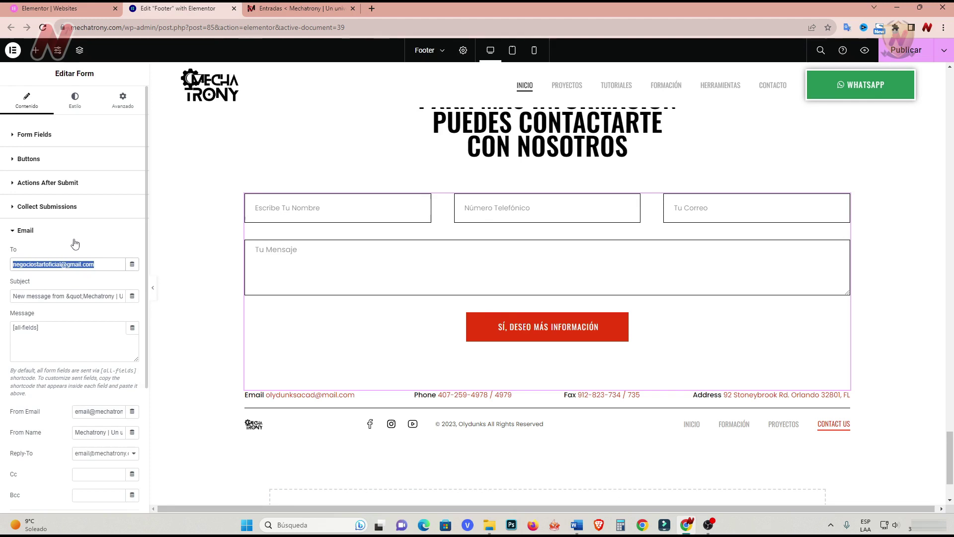
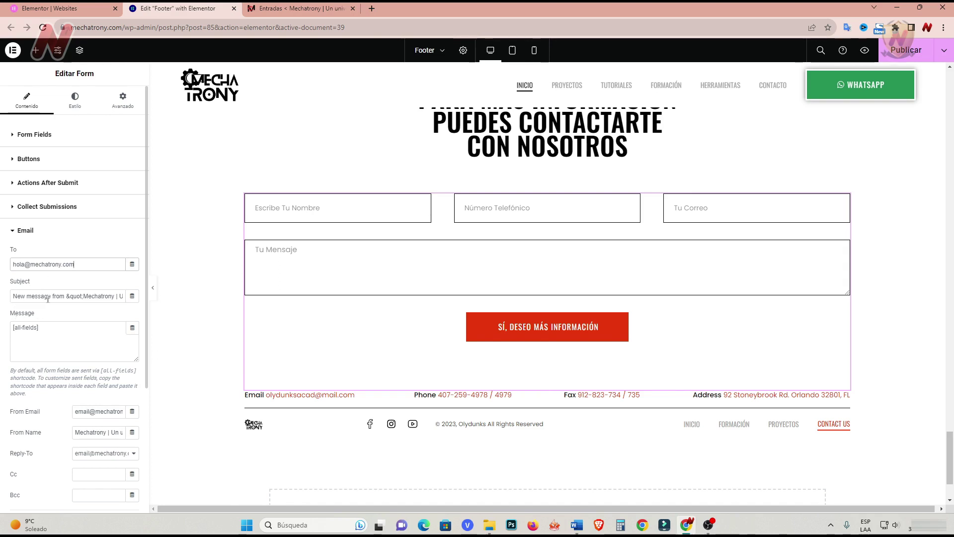
# Replace 'New message from' at the start of the e-mail subject with 'Nuevo mensaje de'.
pyautogui.moveTo(11, 296); pyautogui.dragTo(65, 297)
pyautogui.press('BackSpace')
pyautogui.write('Nuevo mensaje de')
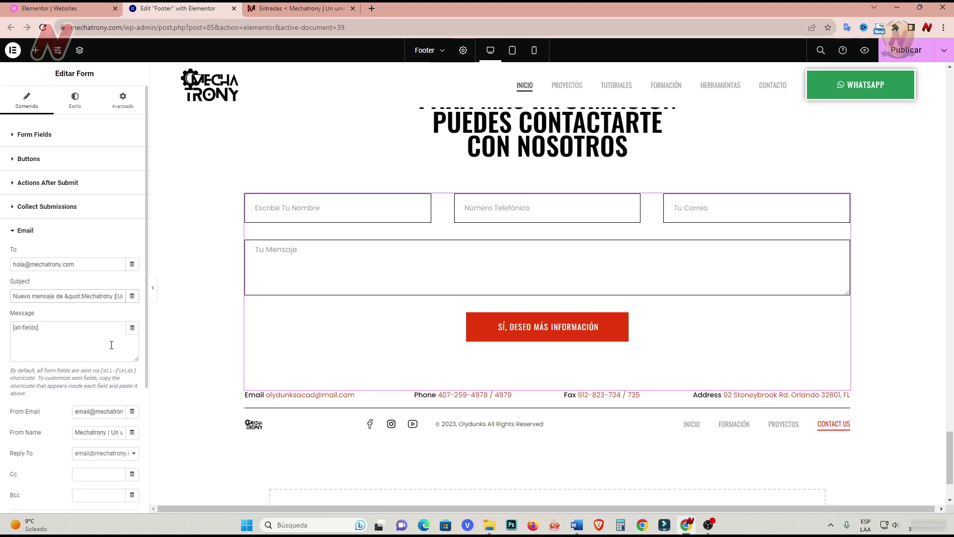
pyautogui.press('Right')
pyautogui.press('Right')
pyautogui.press('Right')
pyautogui.press('Right')
pyautogui.press('Right')
pyautogui.press('Right')
pyautogui.press('Right')
pyautogui.press('Right')
pyautogui.press('Right')
pyautogui.press('Right')
pyautogui.press('Right')
pyautogui.press('Right')
pyautogui.press('Right')
pyautogui.press('Right')
pyautogui.press('Right')
pyautogui.press('Right')
pyautogui.press('Right')
pyautogui.press('Right')
pyautogui.press('Right')
pyautogui.press('Right')
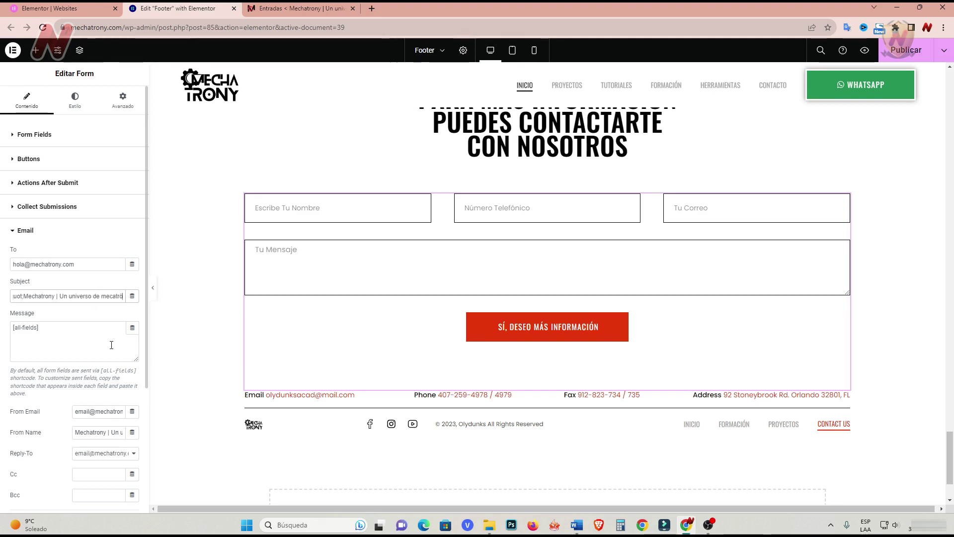
pyautogui.press('Right')
pyautogui.press('Right')
pyautogui.press('Right')
pyautogui.press('Right')
pyautogui.press('Right')
pyautogui.press('Right')
pyautogui.press('Right')
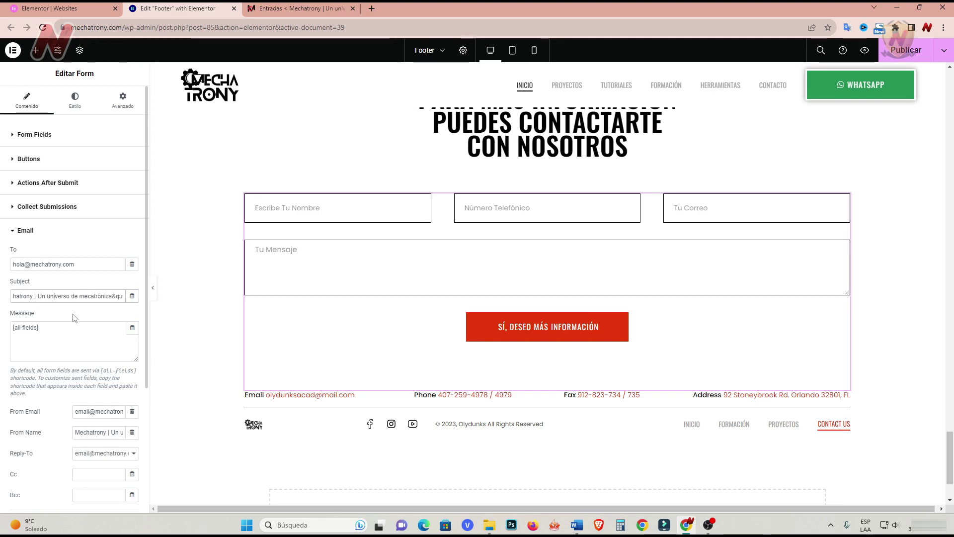
pyautogui.press('Left')
pyautogui.press('Left')
pyautogui.press('Left')
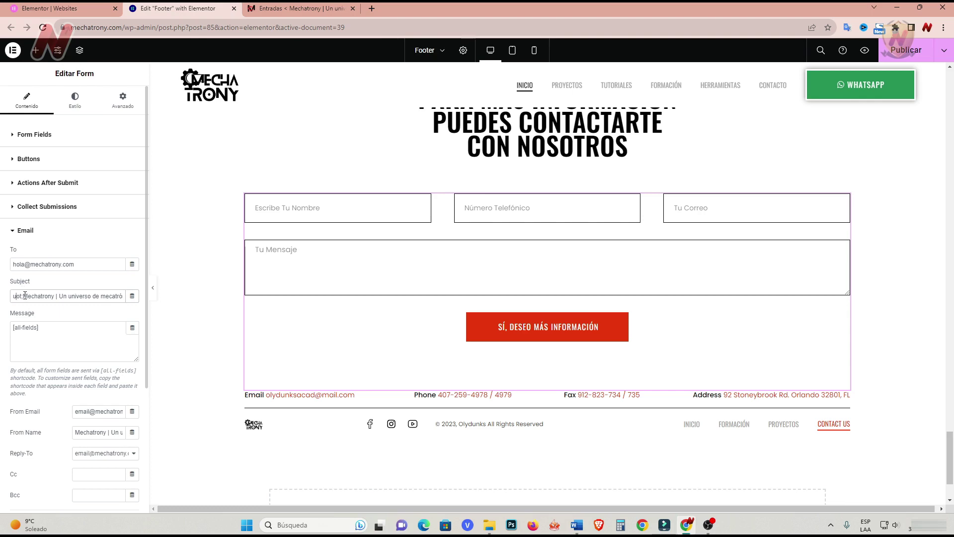
pyautogui.click(38, 329)
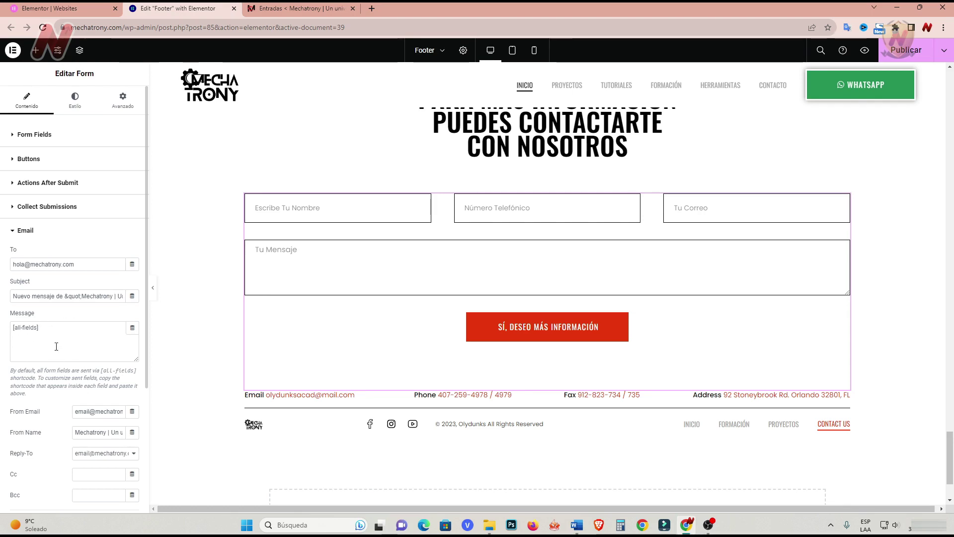
pyautogui.scroll(-3, 57, 346)
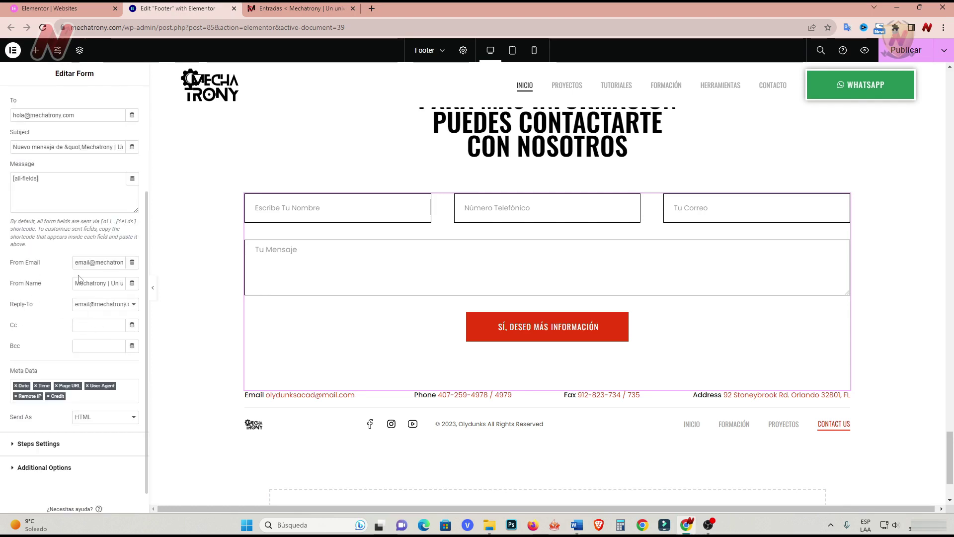
pyautogui.scroll(-1, 78, 280)
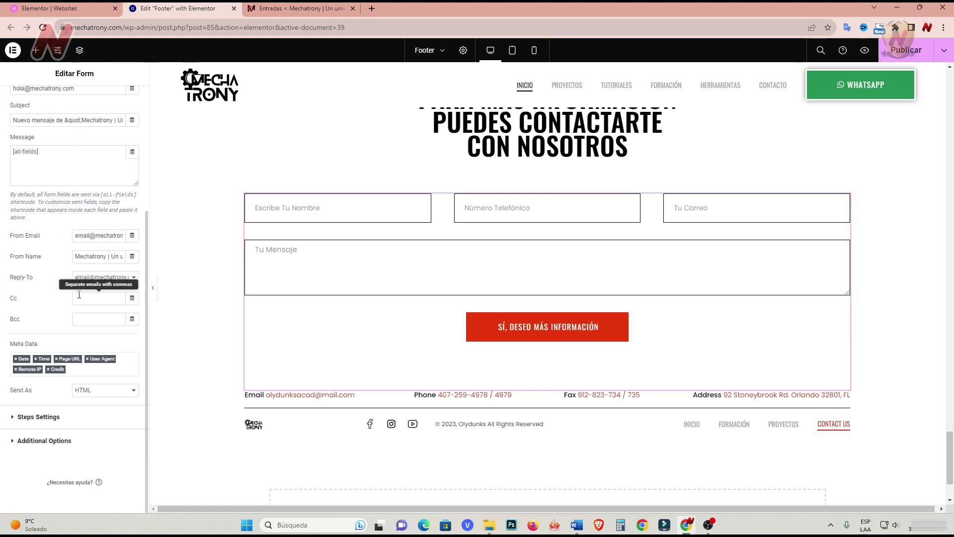
# Turn on custom messages and make the success message 'Tu mensaje fue enviado con éxito'.
pyautogui.click(21, 442)
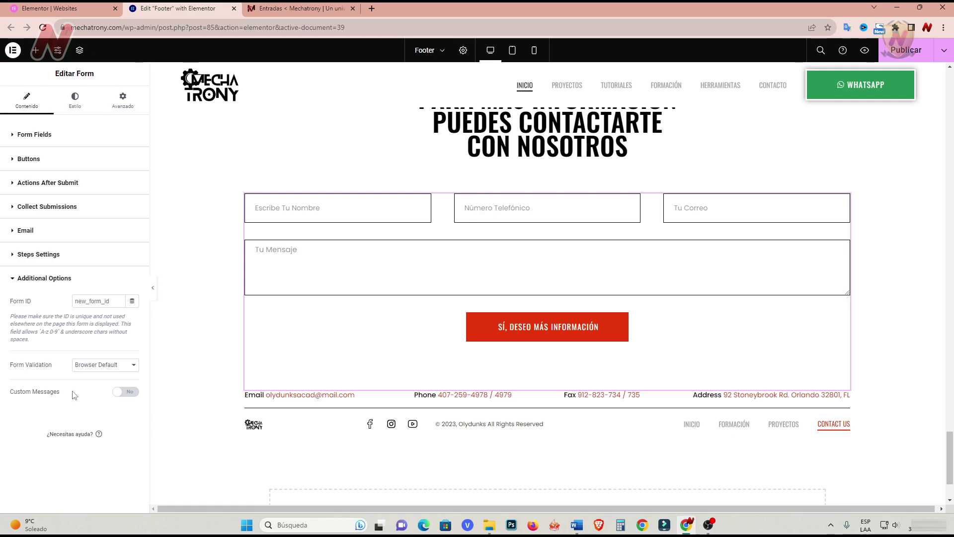
pyautogui.click(130, 393)
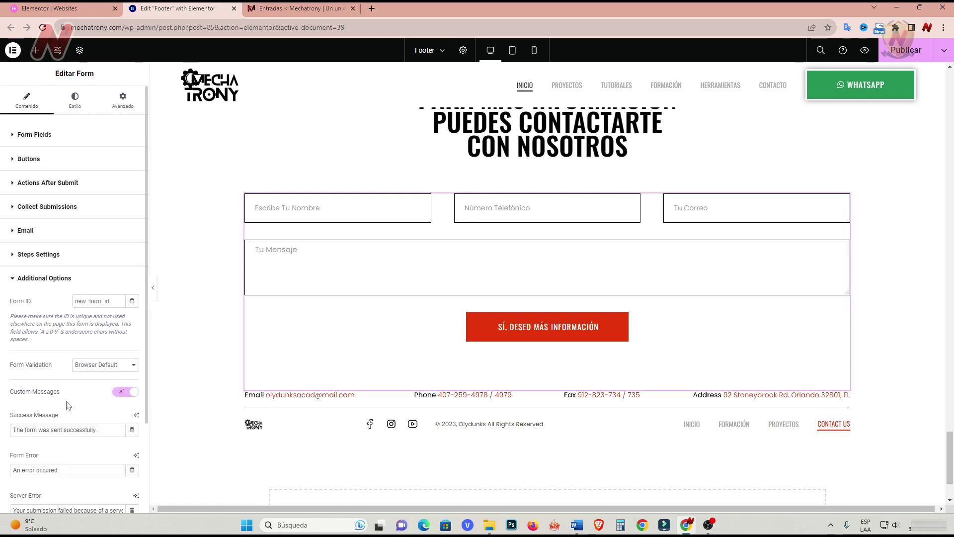
pyautogui.scroll(-2, 68, 405)
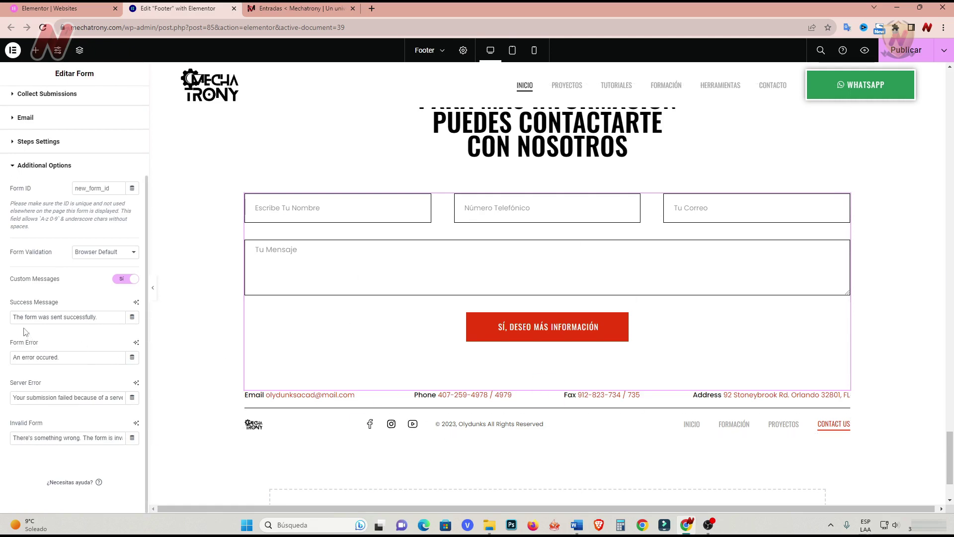
pyautogui.moveTo(15, 317); pyautogui.dragTo(97, 317)
pyautogui.write('Tu mensaje fue enviado con éxito')
# Set the form error to 'A ocurrido un error' and paste Spanish server and invalid-form errors.
pyautogui.moveTo(67, 358); pyautogui.dragTo(11, 358)
pyautogui.write('A oucrrido un error')
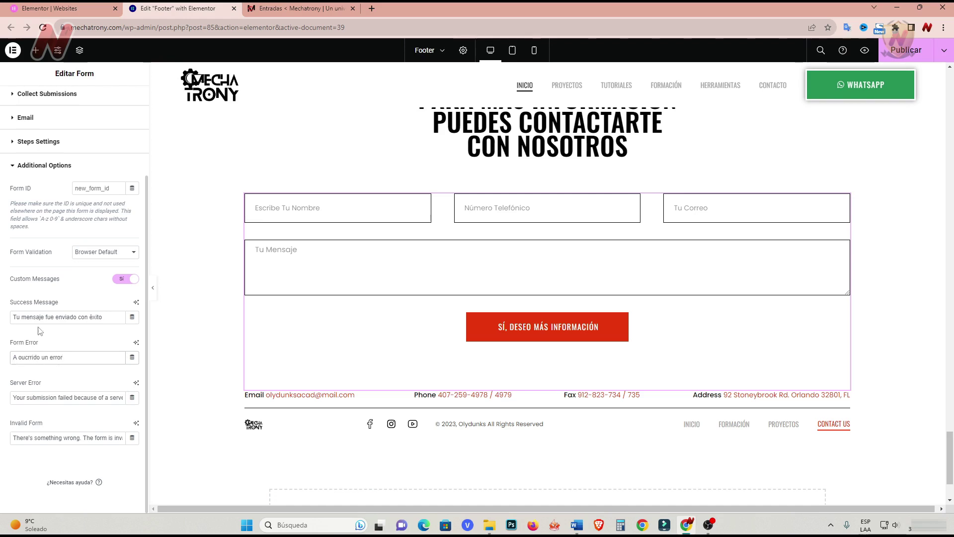
pyautogui.tripleClick(84, 397)
pyautogui.write('Su envío falló debido a un error del servidor')
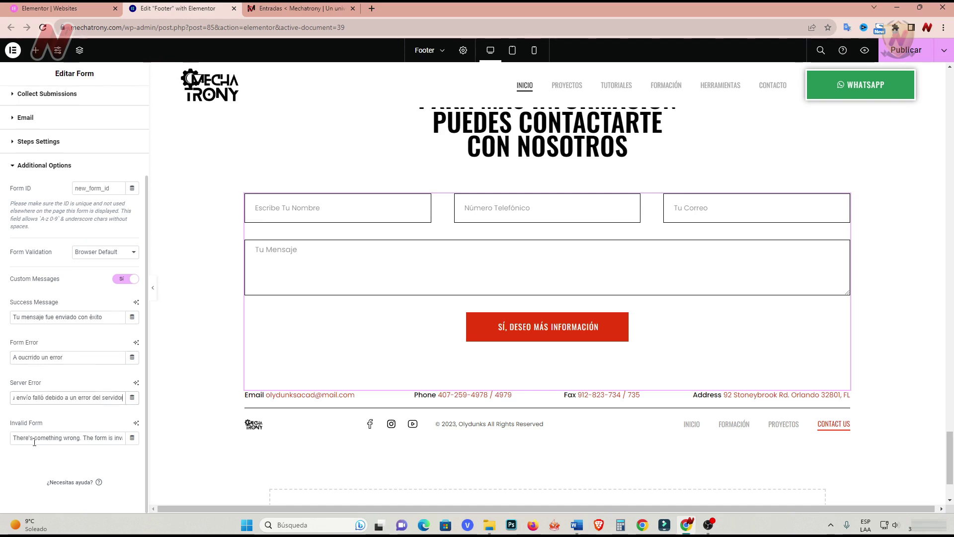
pyautogui.tripleClick(55, 438)
pyautogui.write('Algo está mal el formulario no es válido')
pyautogui.click(24, 457)
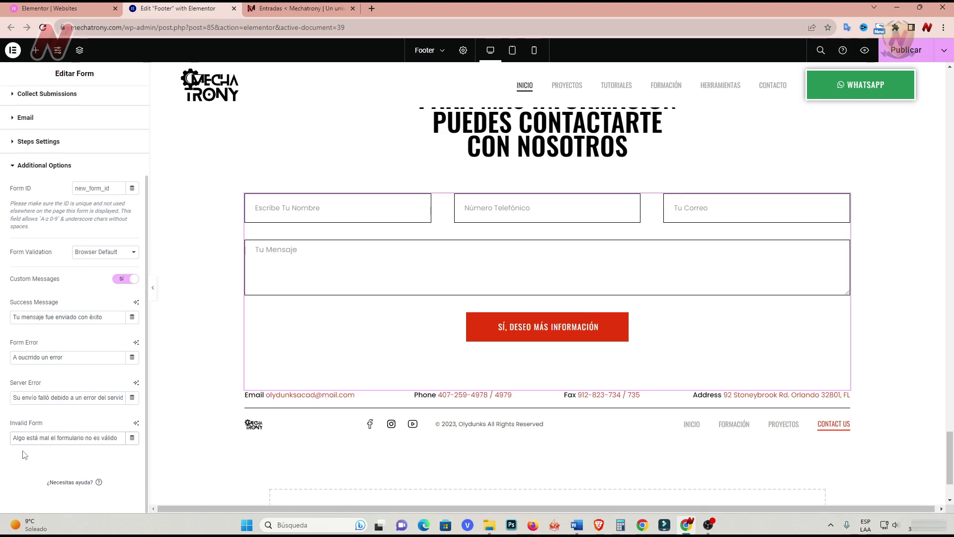
pyautogui.click(38, 166)
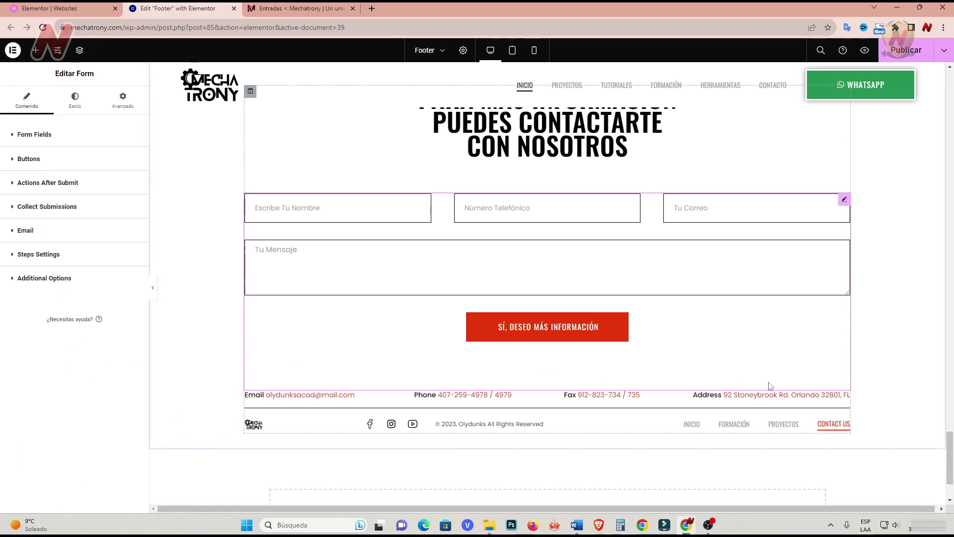
# Switch the footer menu to Menú Principal and delete the CONTACT US button.
pyautogui.click(850, 398)
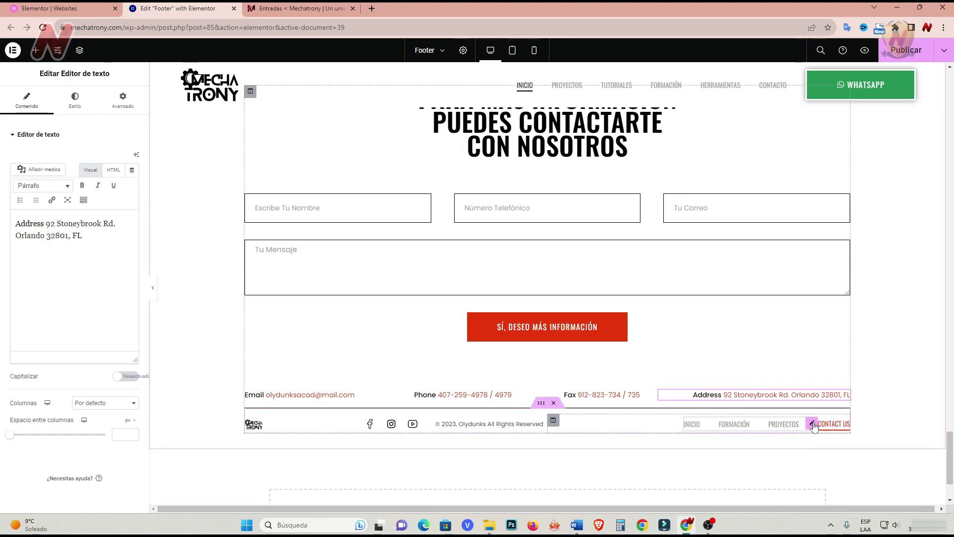
pyautogui.click(812, 425)
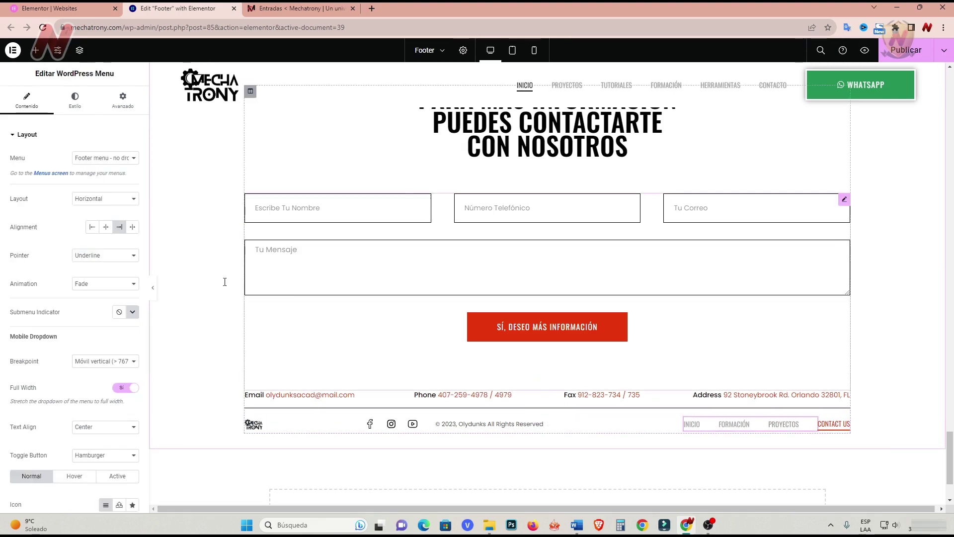
pyautogui.click(130, 158)
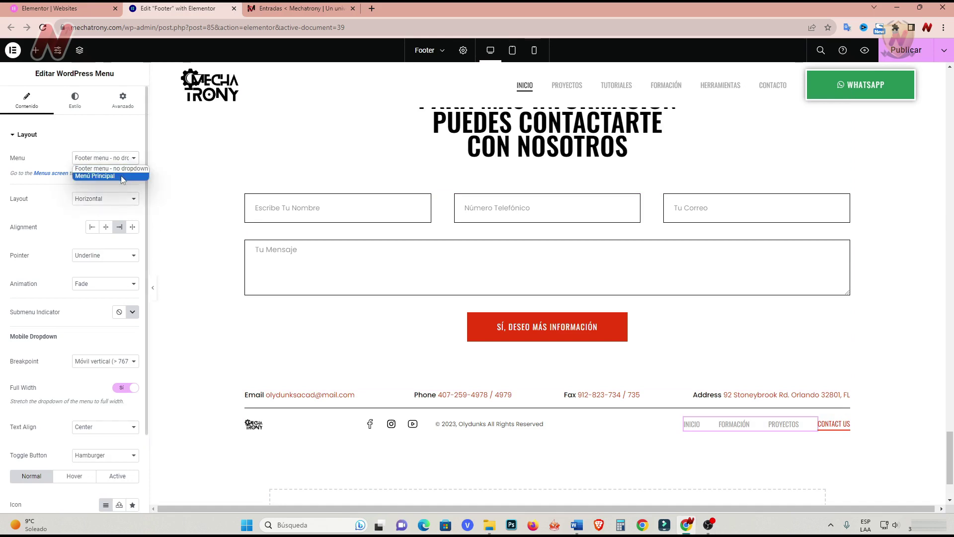
pyautogui.click(121, 174)
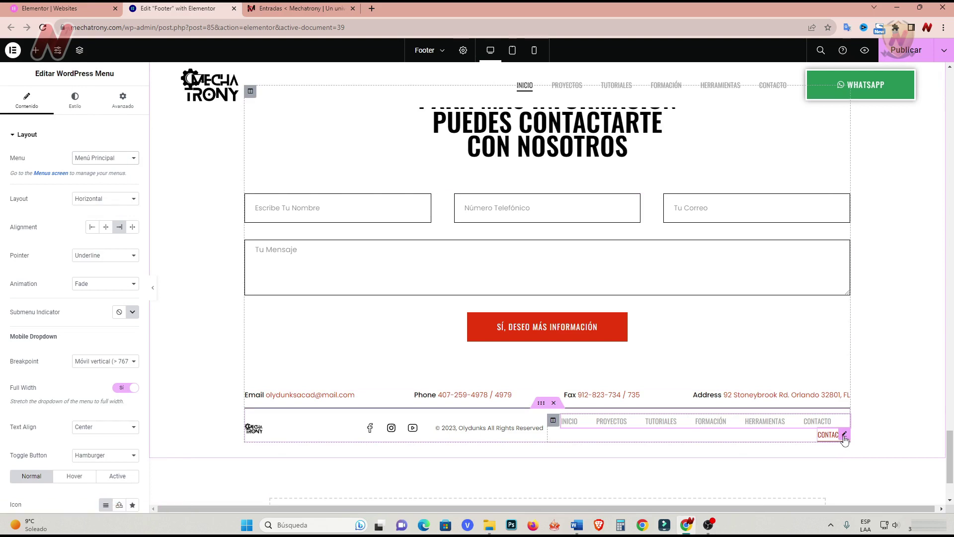
pyautogui.rightClick(844, 438)
pyautogui.click(876, 503)
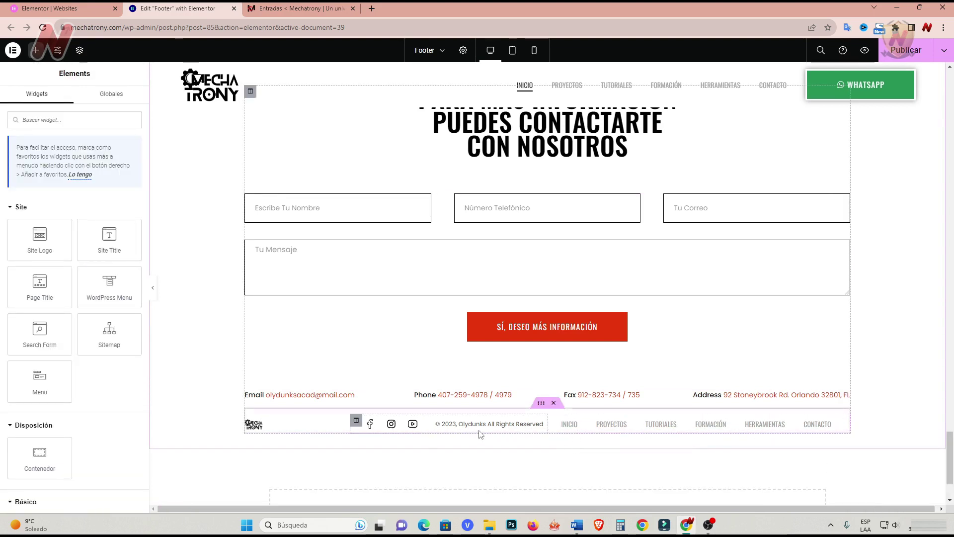
# Make the footer copyright line show 'Mechatrony' after the year.
pyautogui.click(538, 425)
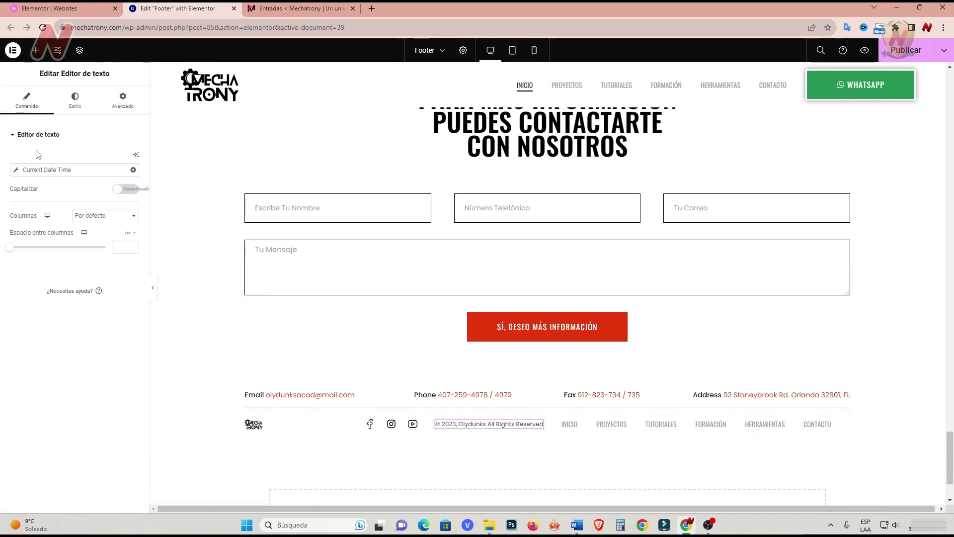
pyautogui.click(98, 171)
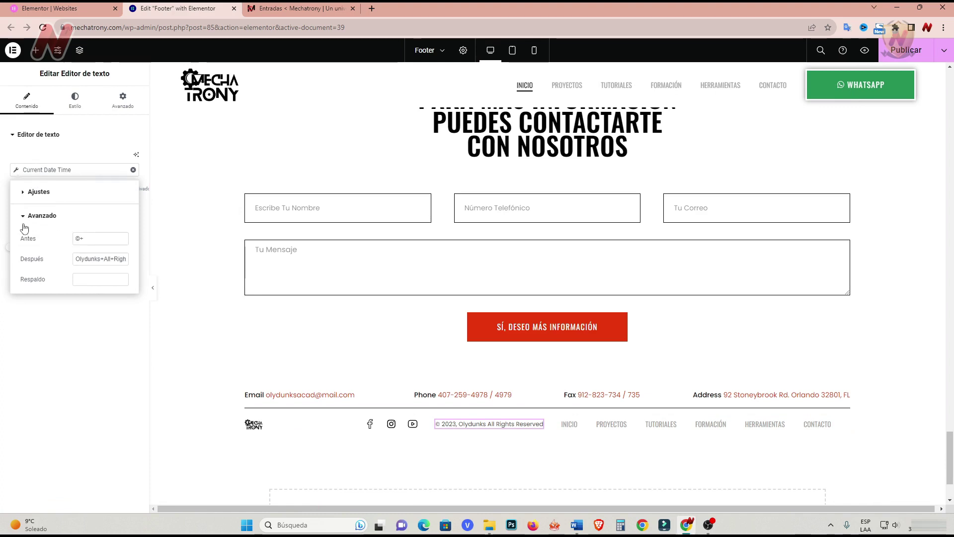
pyautogui.tripleClick(76, 259)
pyautogui.write('Mechatrony')
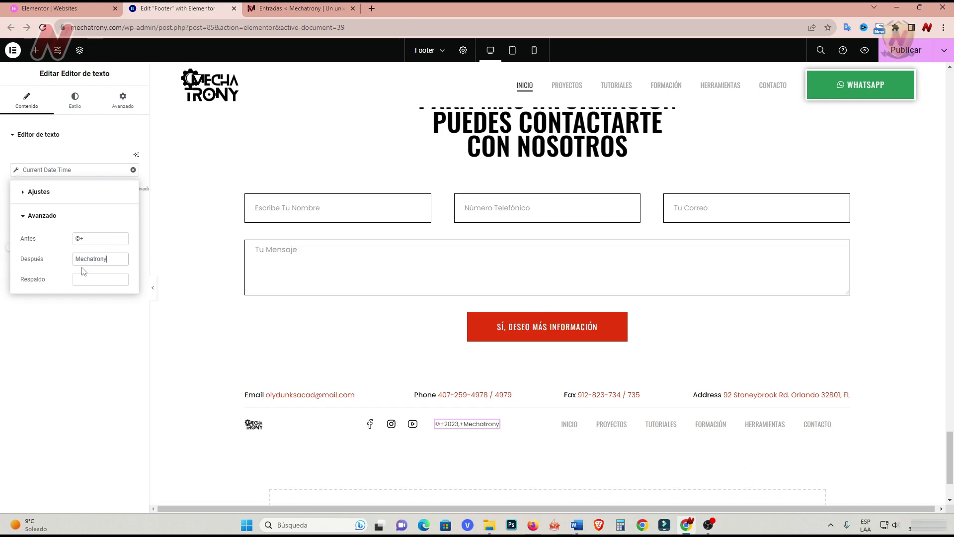
# Review the Facebook and Instagram items in the footer's social icons widget.
pyautogui.click(368, 423)
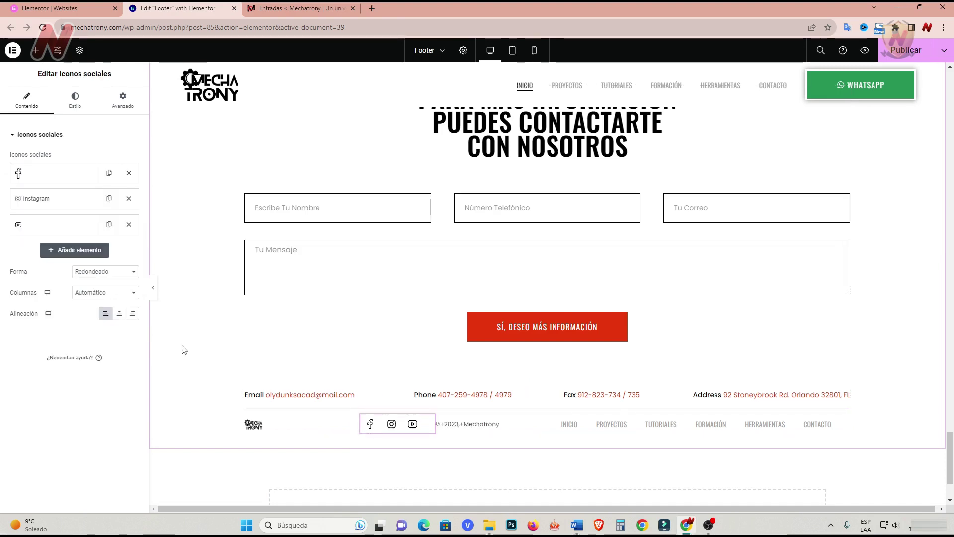
pyautogui.click(57, 172)
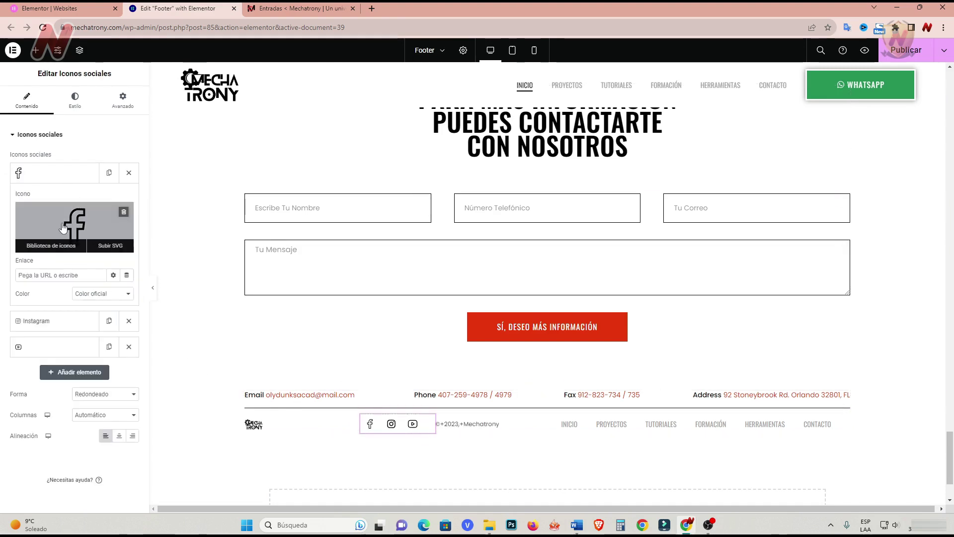
pyautogui.click(38, 274)
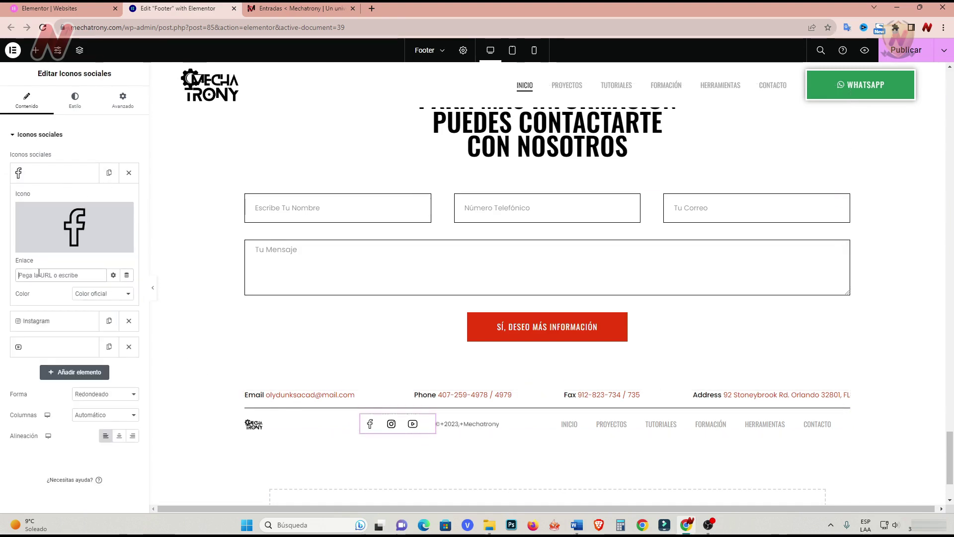
pyautogui.click(113, 275)
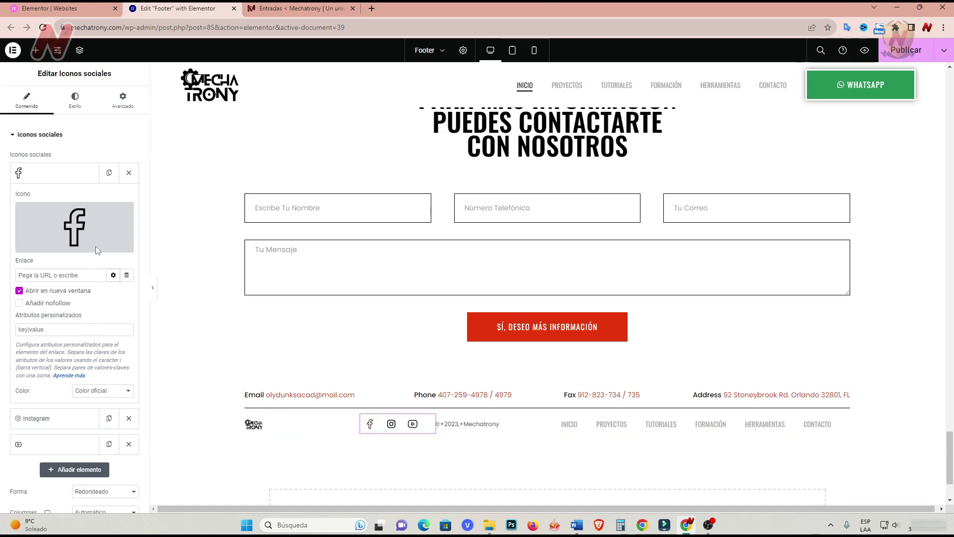
pyautogui.click(67, 176)
pyautogui.click(41, 201)
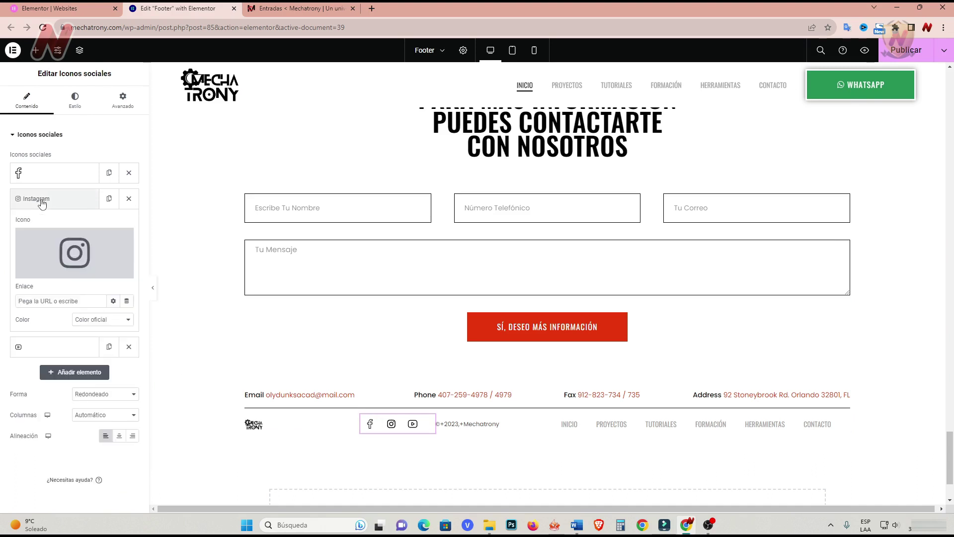
pyautogui.click(63, 202)
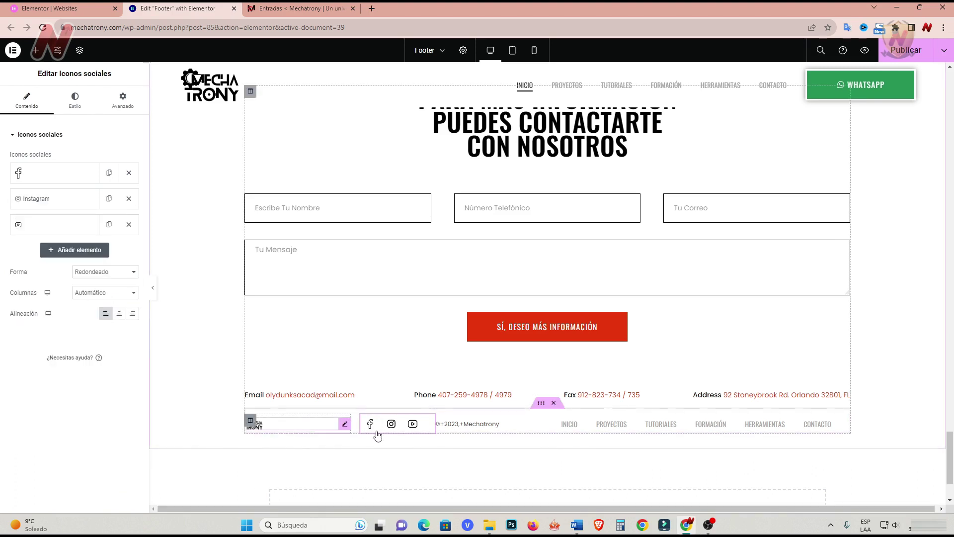
# Raise the footer site logo's height to 62 px.
pyautogui.click(345, 424)
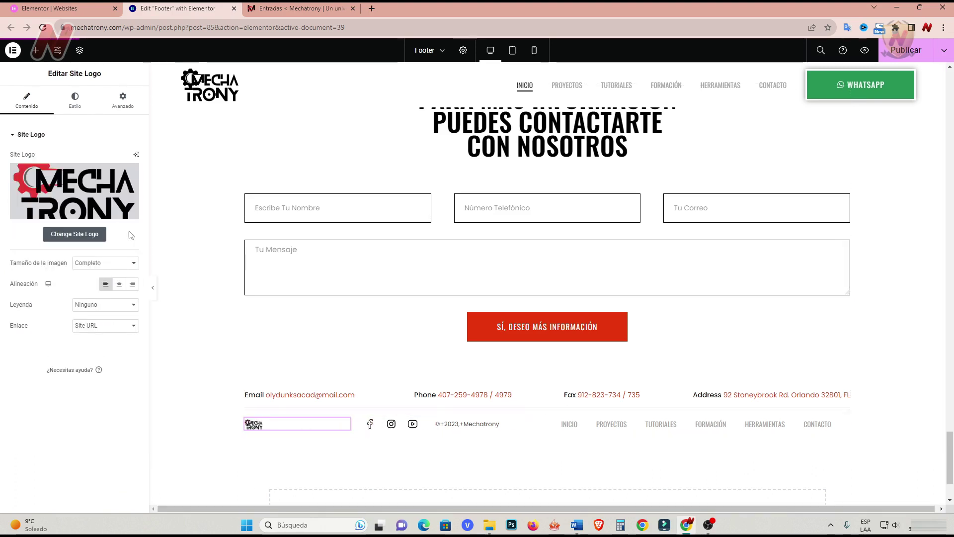
pyautogui.click(75, 100)
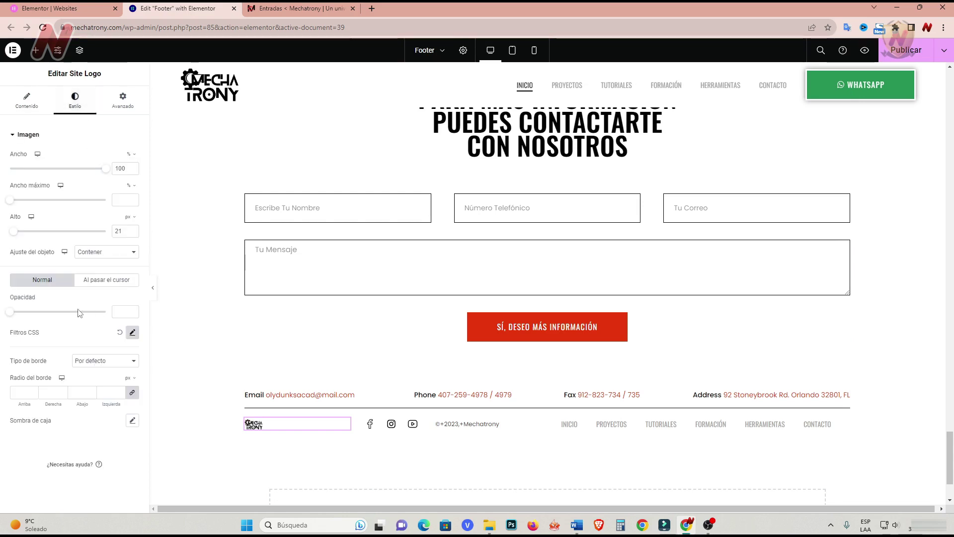
pyautogui.moveTo(13, 232); pyautogui.dragTo(21, 231)
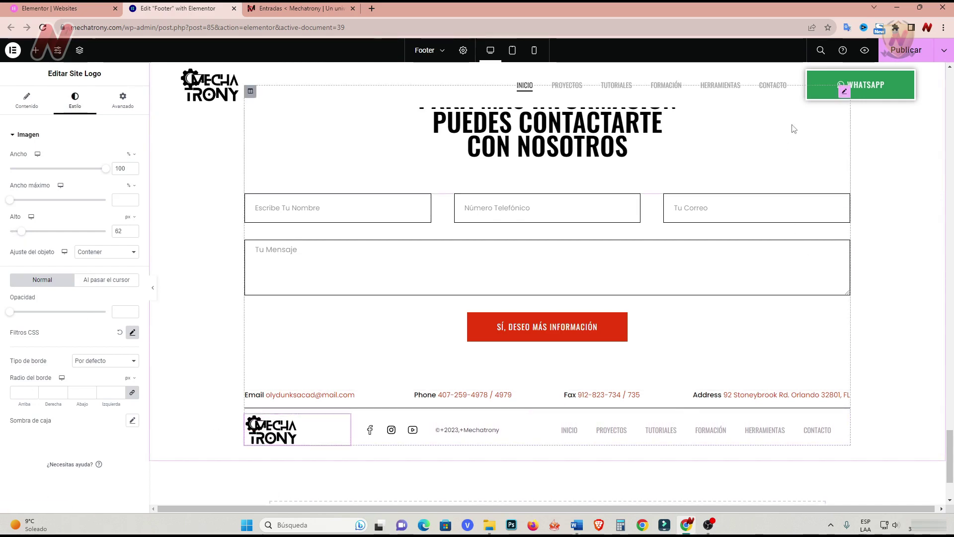
# Publish the updated footer and return to the top of the page.
pyautogui.click(914, 50)
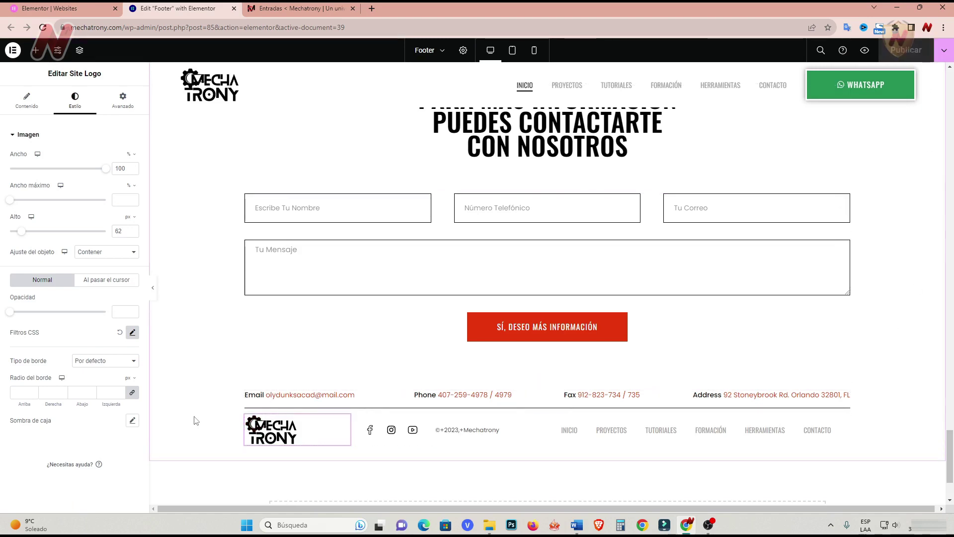
pyautogui.scroll(15, 196, 420)
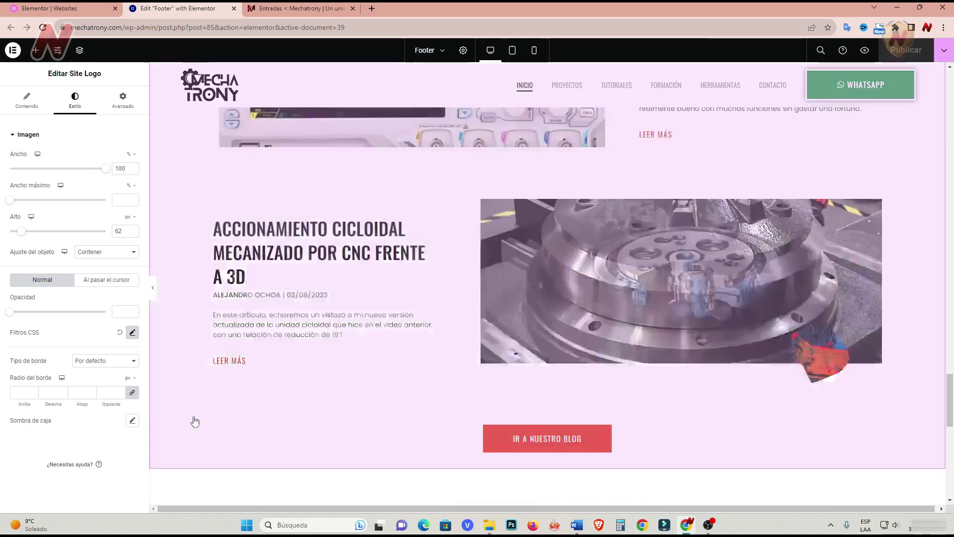
pyautogui.scroll(12, 402, 360)
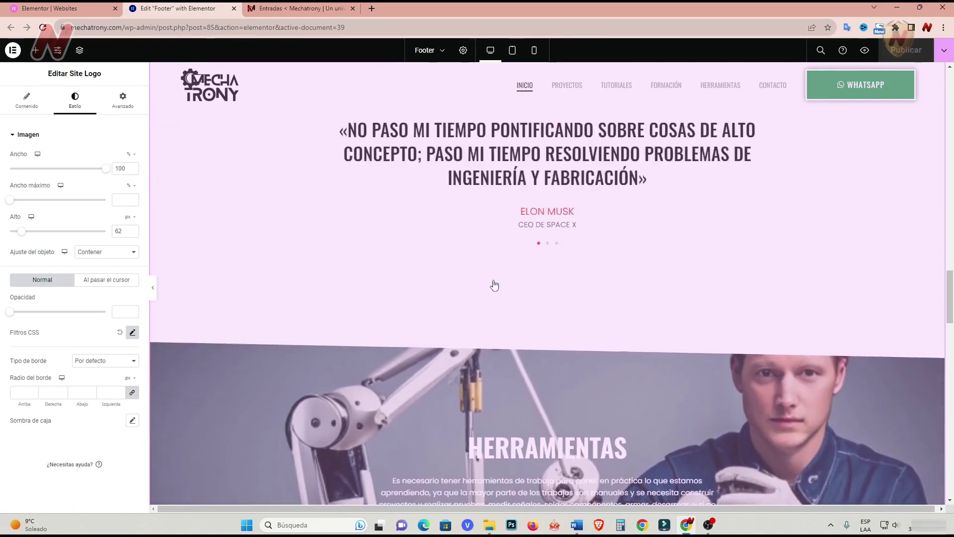
pyautogui.scroll(15, 469, 344)
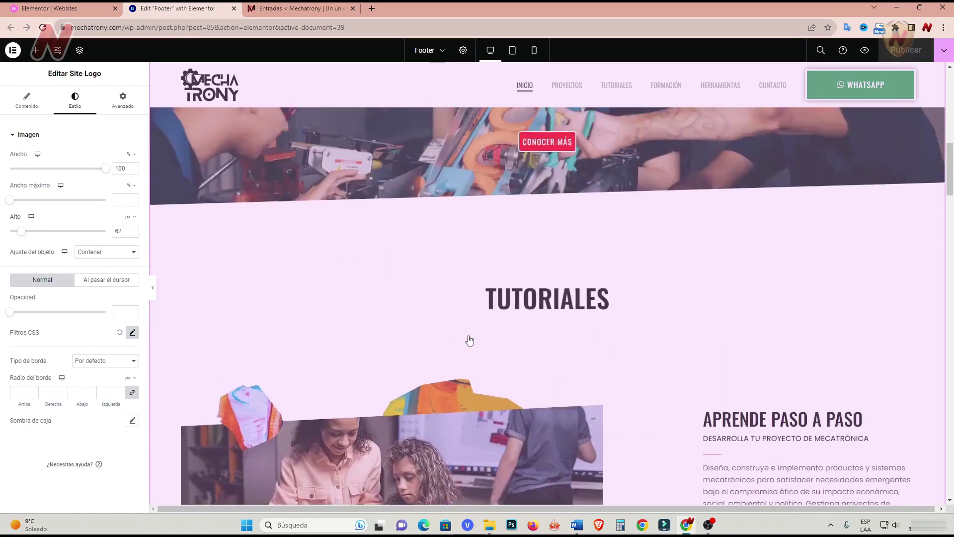
pyautogui.scroll(6, 466, 340)
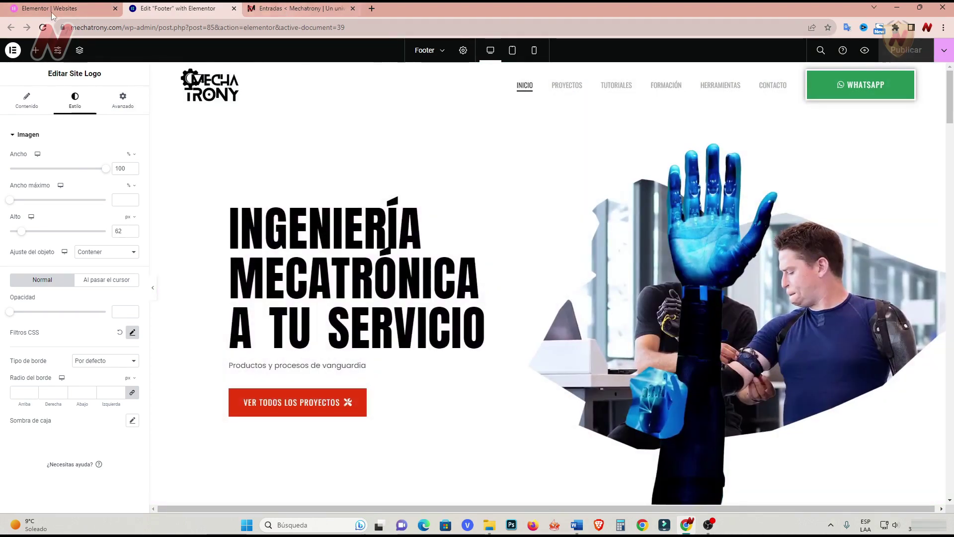
# Open the live Mechatrony site in a new tab from the Entradas admin page.
pyautogui.click(51, 10)
pyautogui.click(298, 8)
pyautogui.moveTo(74, 46)
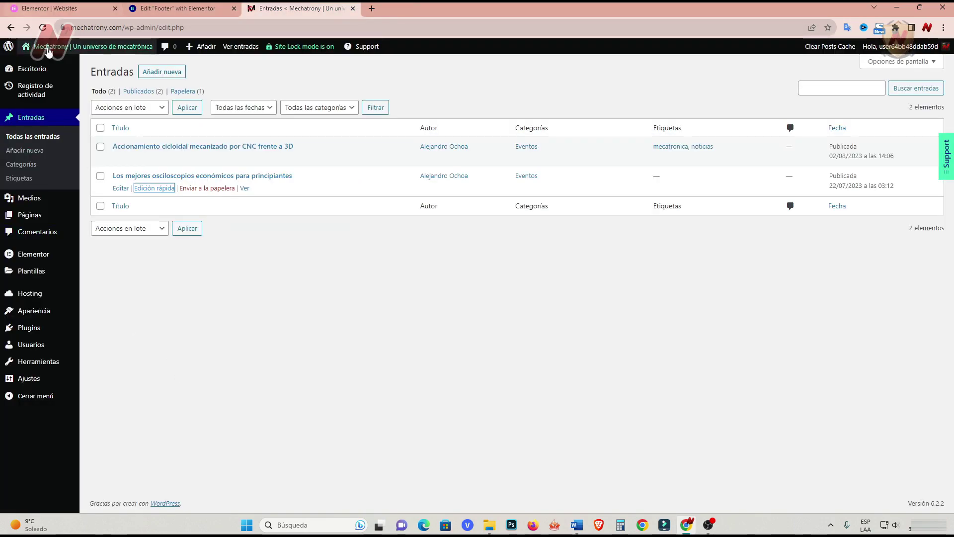
pyautogui.rightClick(51, 64)
pyautogui.click(112, 75)
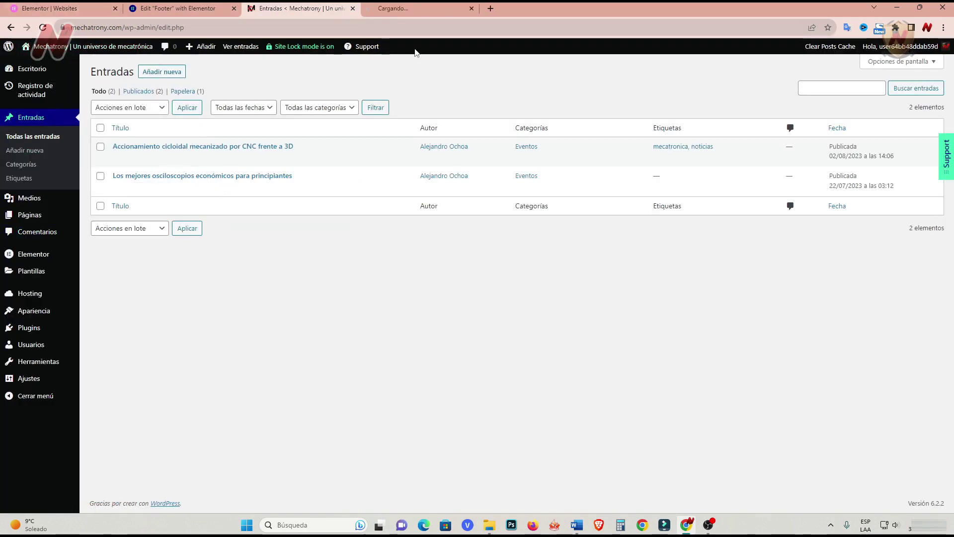
pyautogui.hotkey('ctrl', 'Tab')
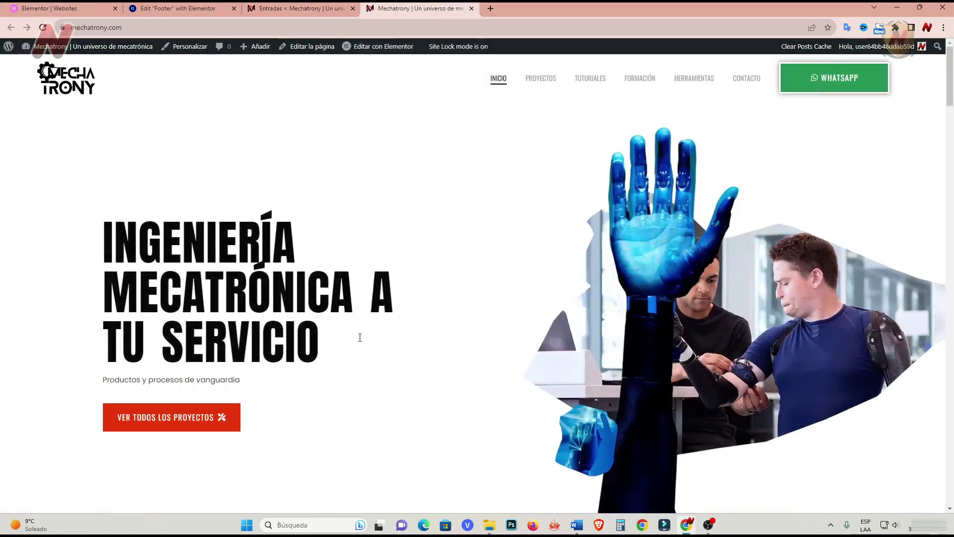
# Go to the PROYECTOS page and open it in Elementor.
pyautogui.scroll(-4, 354, 418)
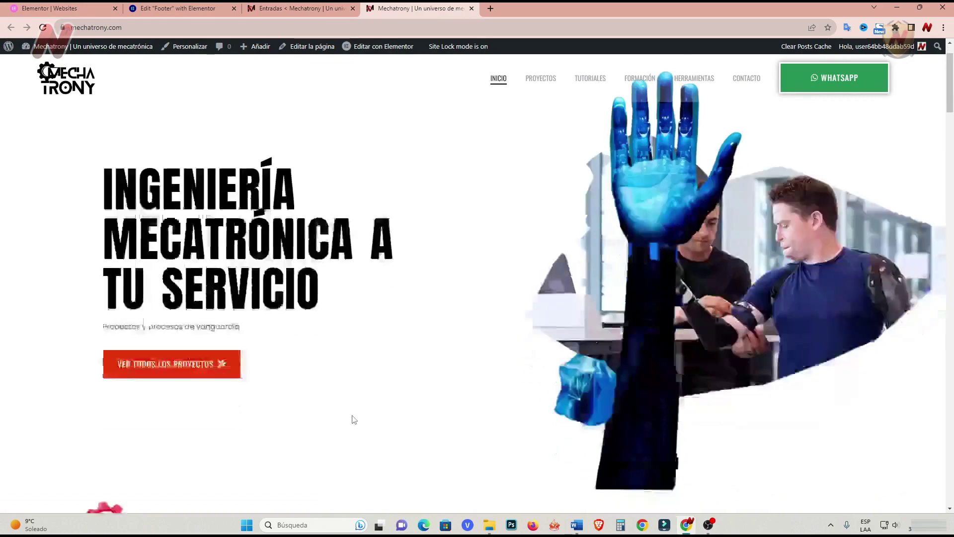
pyautogui.scroll(-10, 354, 417)
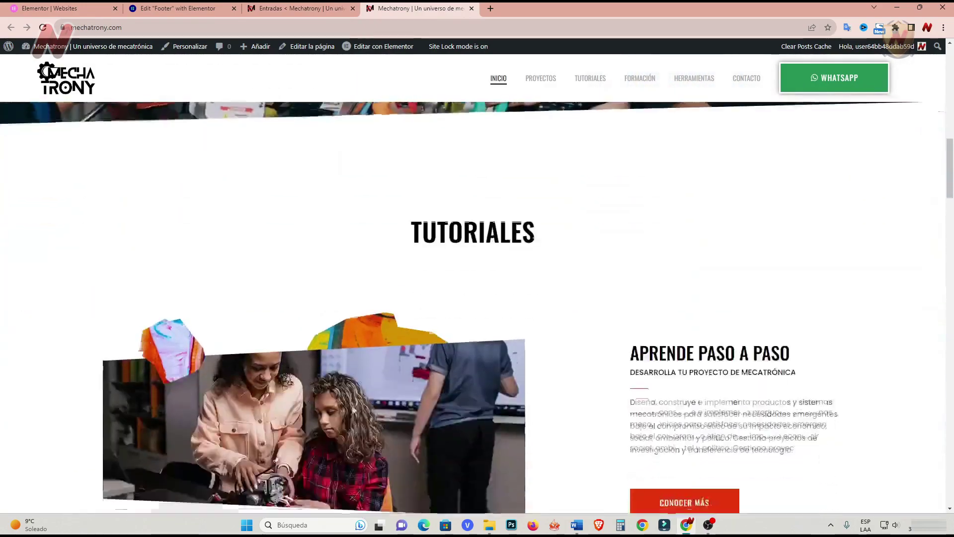
pyautogui.scroll(6, 359, 408)
pyautogui.scroll(5, 359, 402)
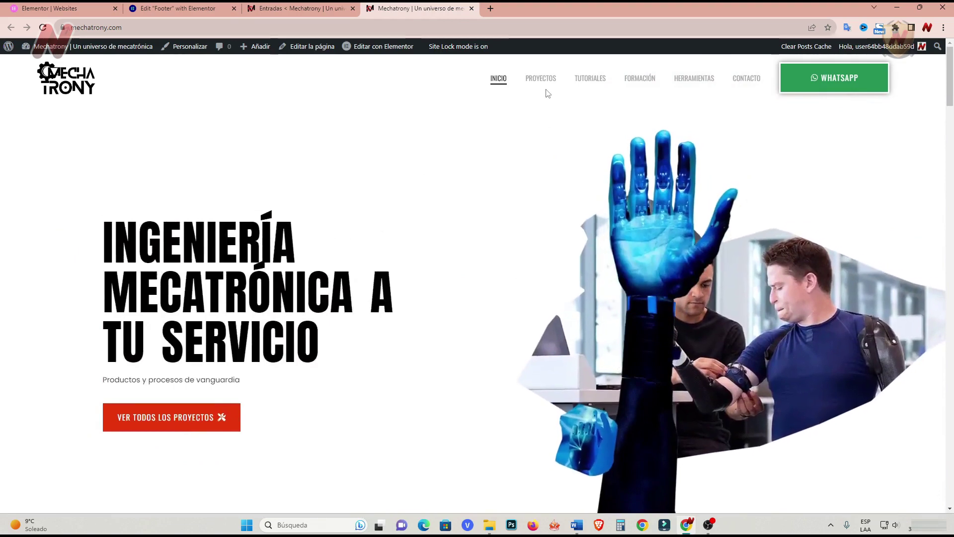
pyautogui.click(546, 81)
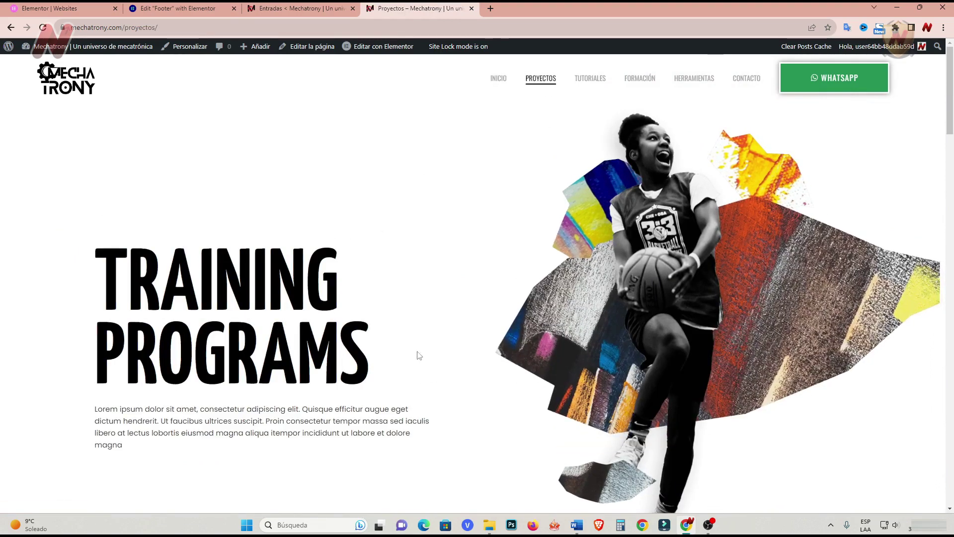
pyautogui.click(369, 49)
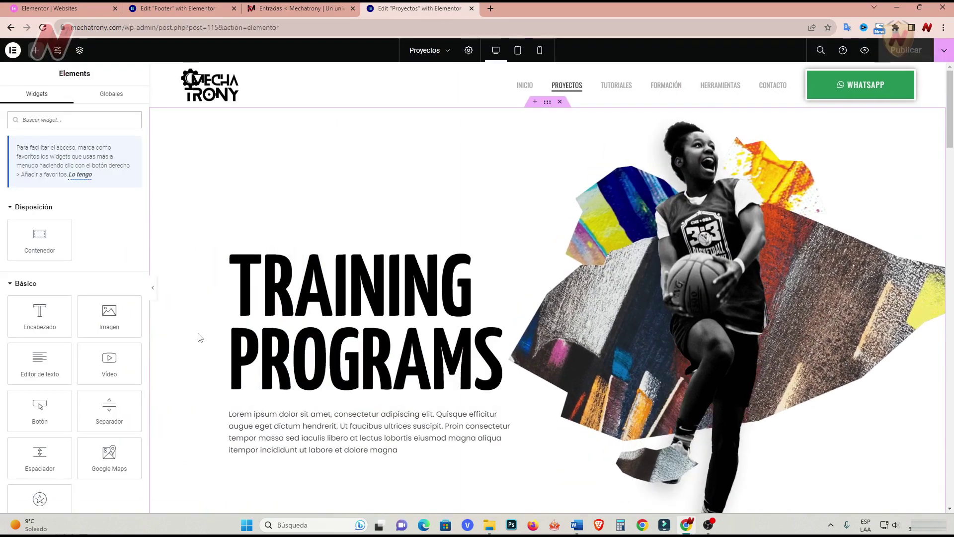
# Save the home page's Formaciones section as the library template 'formaciones'.
pyautogui.click(171, 15)
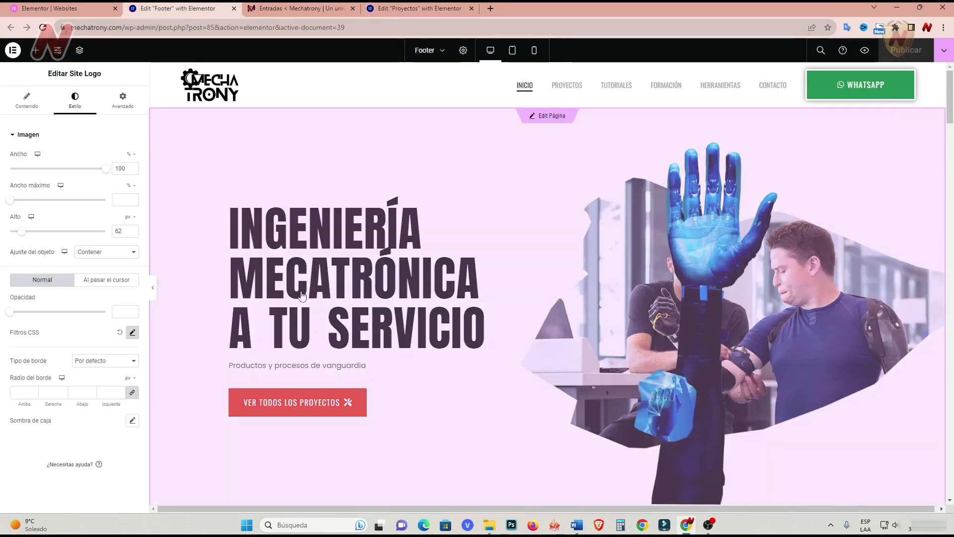
pyautogui.click(547, 120)
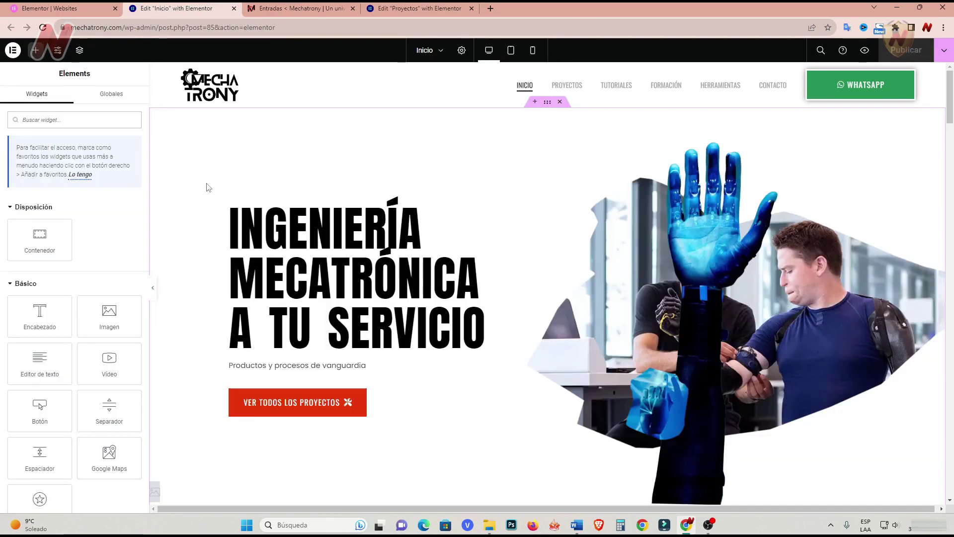
pyautogui.scroll(-20, 209, 187)
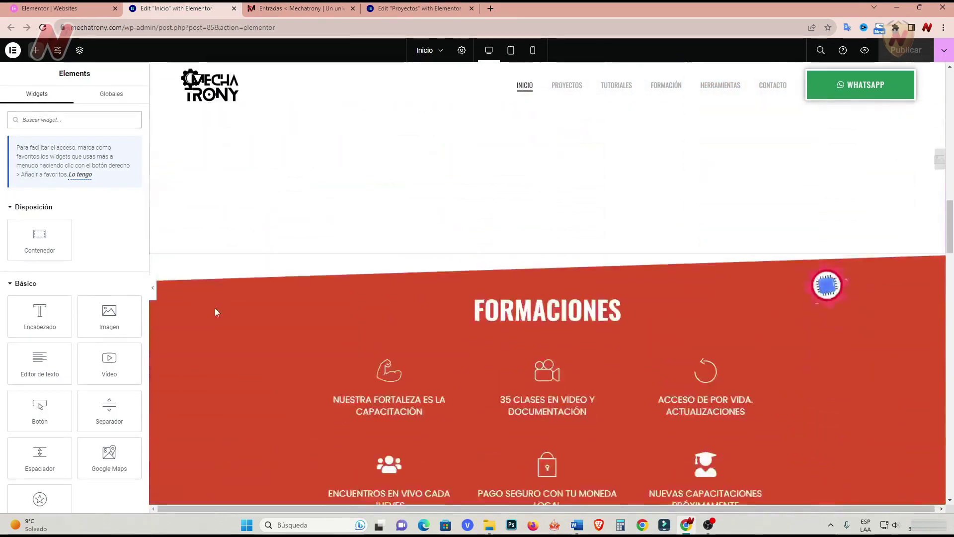
pyautogui.scroll(-1, 216, 311)
pyautogui.click(548, 199)
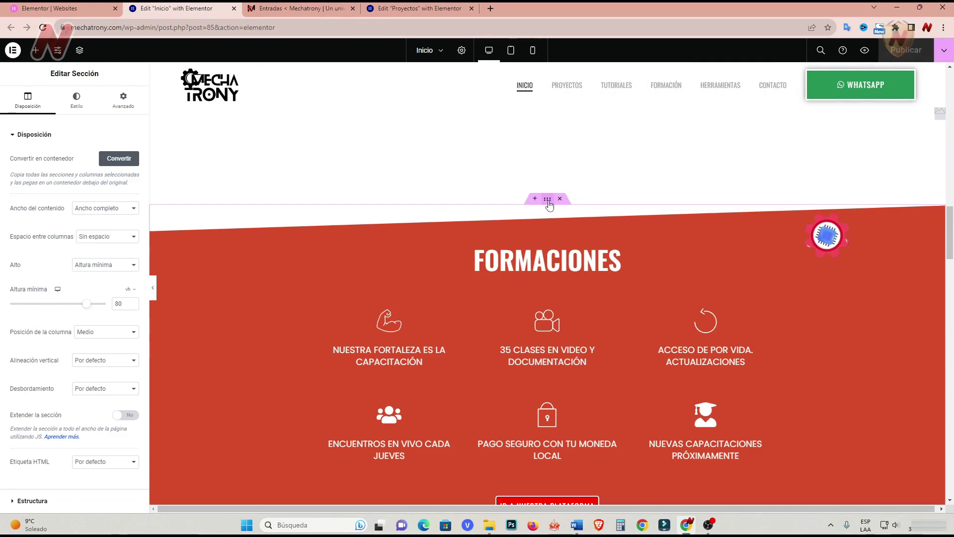
pyautogui.rightClick(549, 204)
pyautogui.click(604, 324)
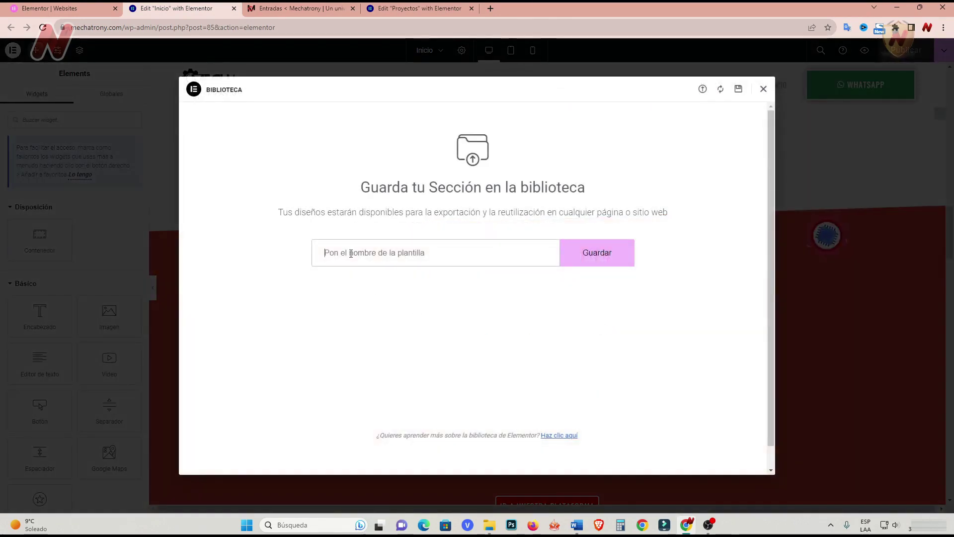
pyautogui.click(603, 258)
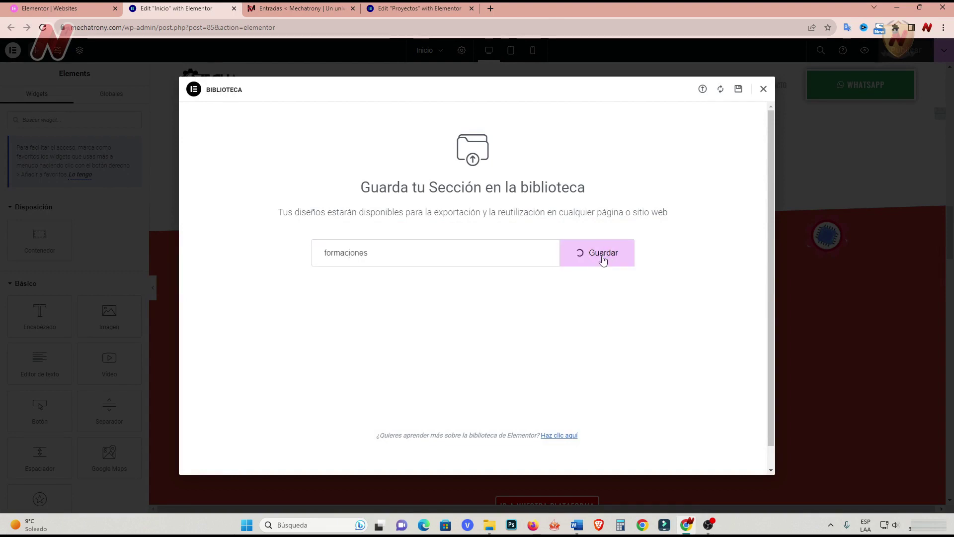
pyautogui.click(763, 89)
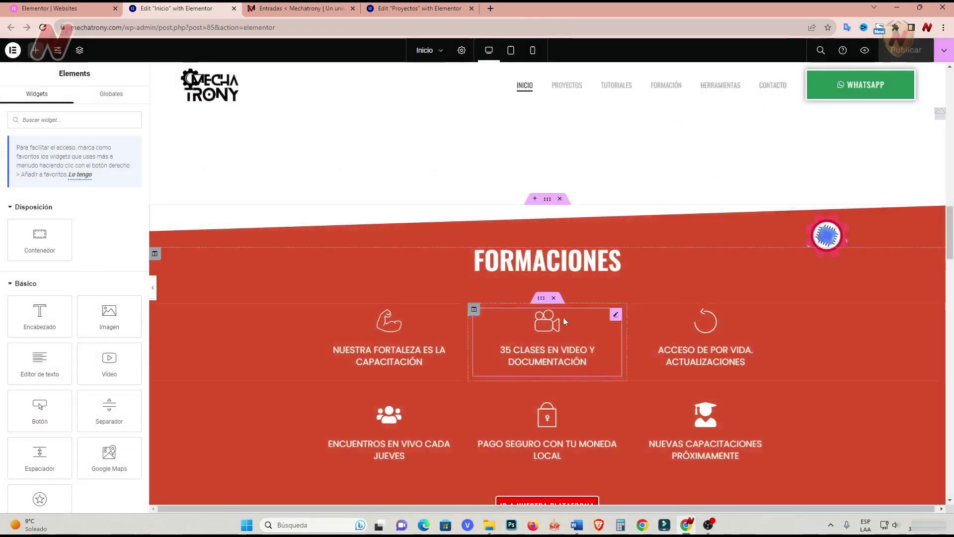
# Save the quotes section as the library template 'frases'.
pyautogui.scroll(-5, 545, 394)
pyautogui.scroll(-3, 545, 394)
pyautogui.scroll(1, 545, 395)
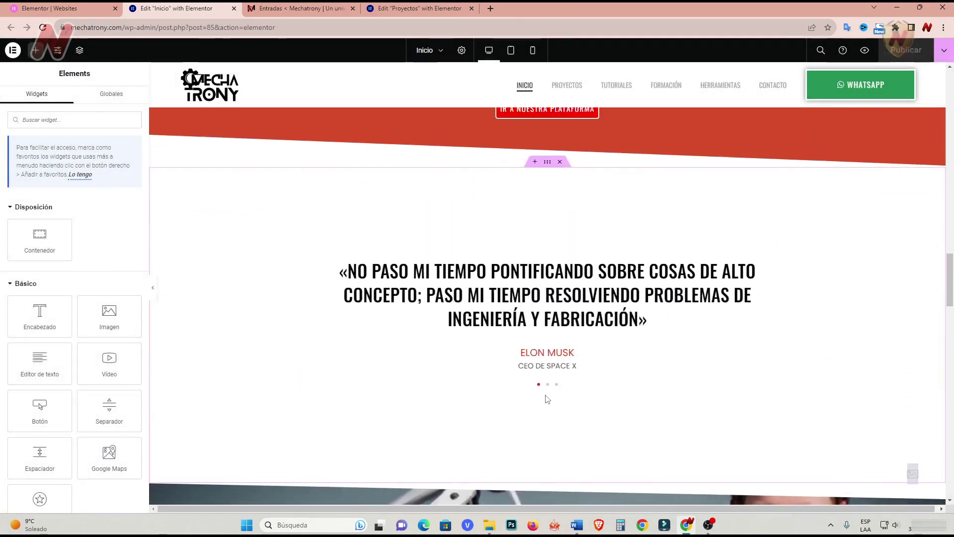
pyautogui.rightClick(548, 162)
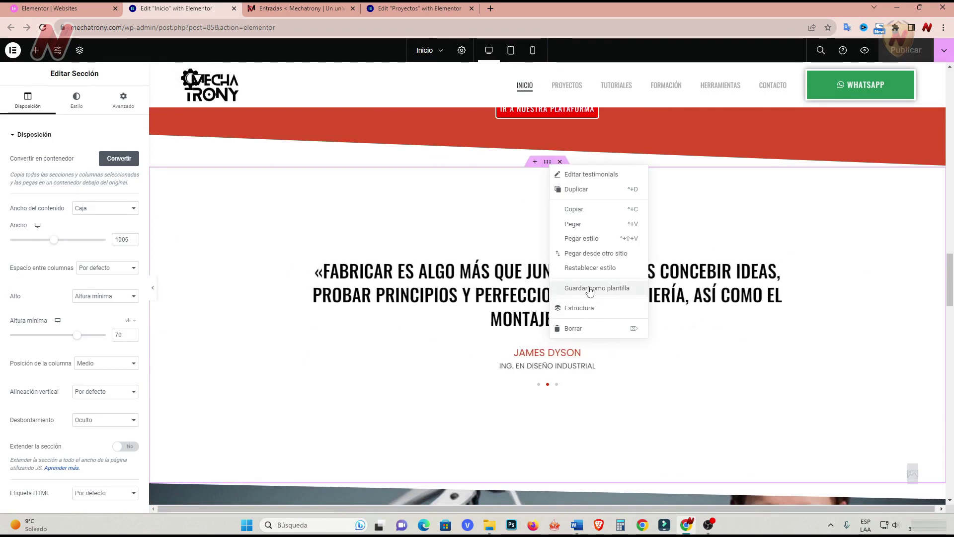
pyautogui.click(590, 290)
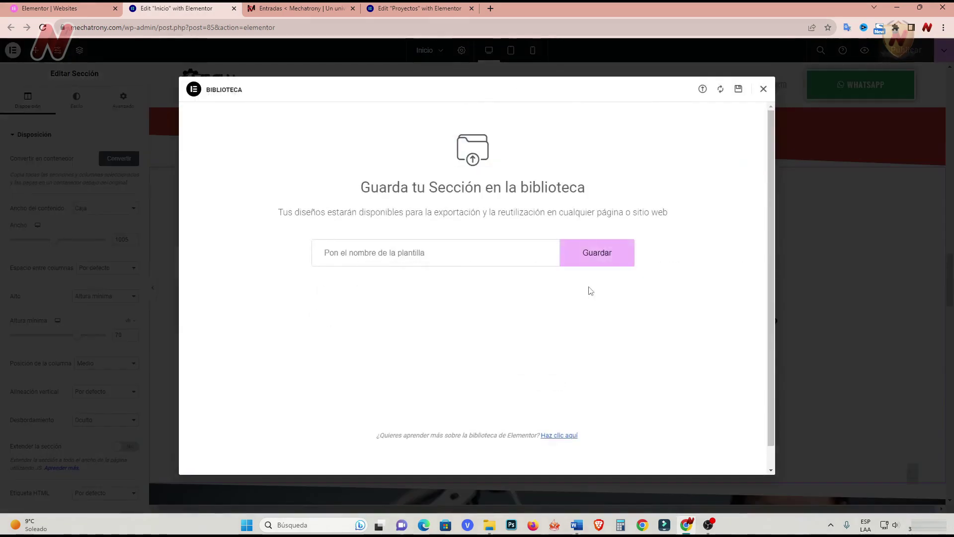
pyautogui.click(412, 263)
pyautogui.write('frases')
pyautogui.click(611, 259)
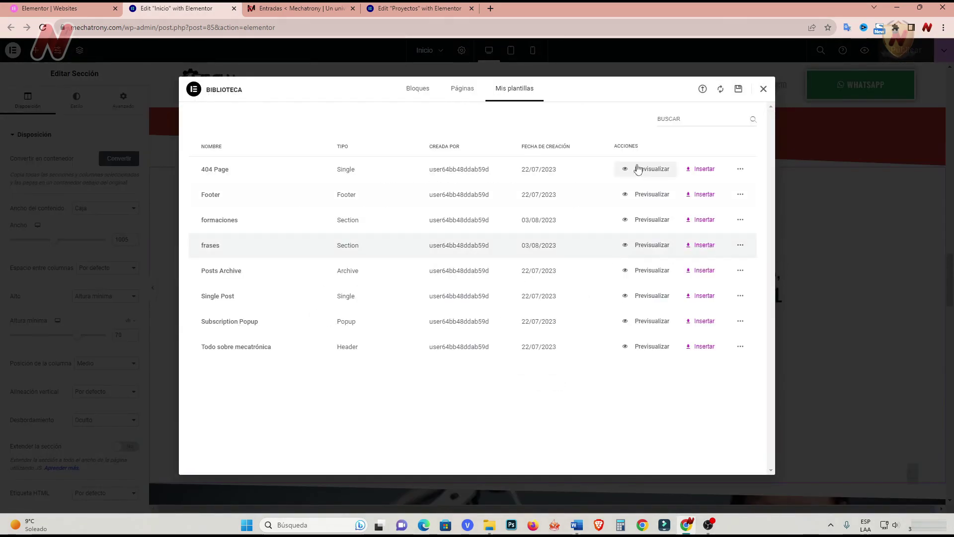
pyautogui.click(763, 90)
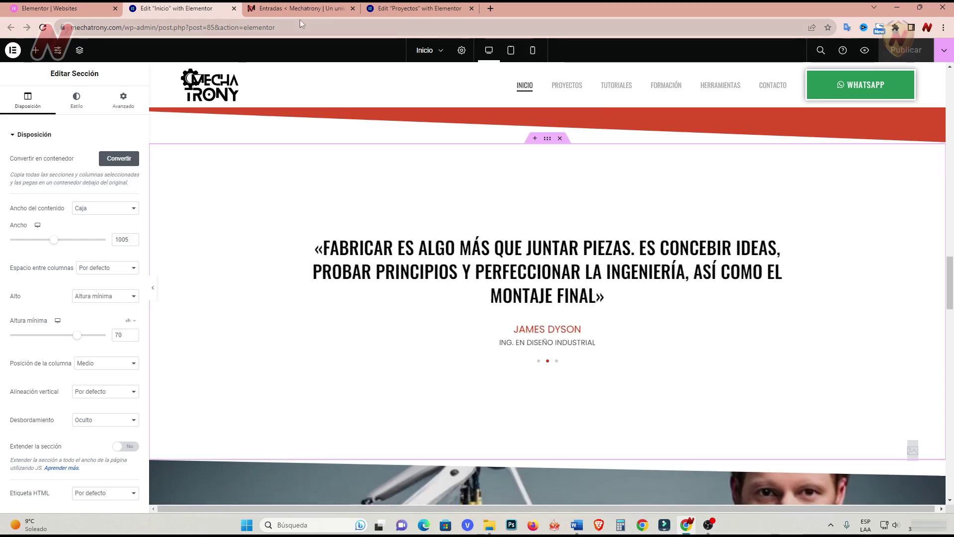
pyautogui.click(408, 7)
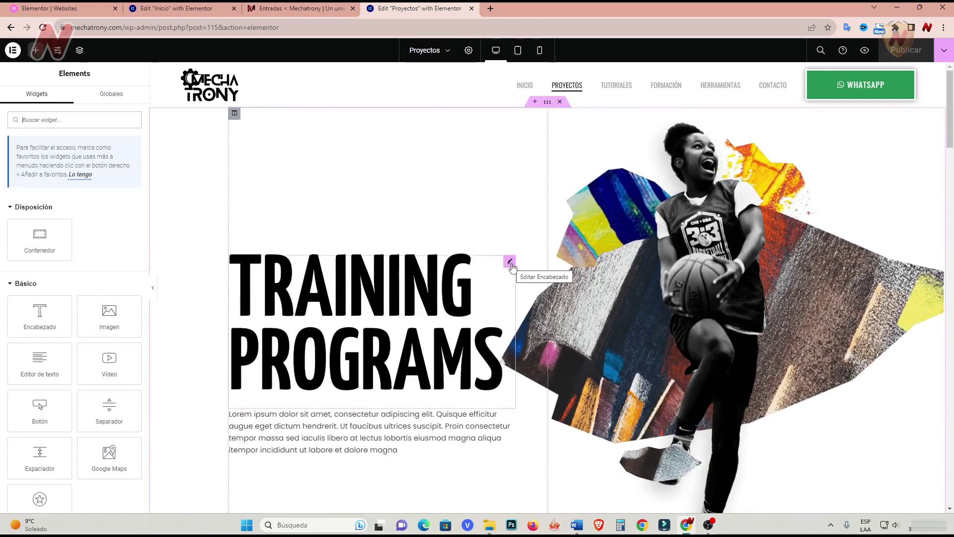
# Retitle the hero heading 'PROYECTO ARTURO' with weight 400 (Normal) and size 141.
pyautogui.click(511, 261)
pyautogui.moveTo(74, 169); pyautogui.dragTo(11, 172)
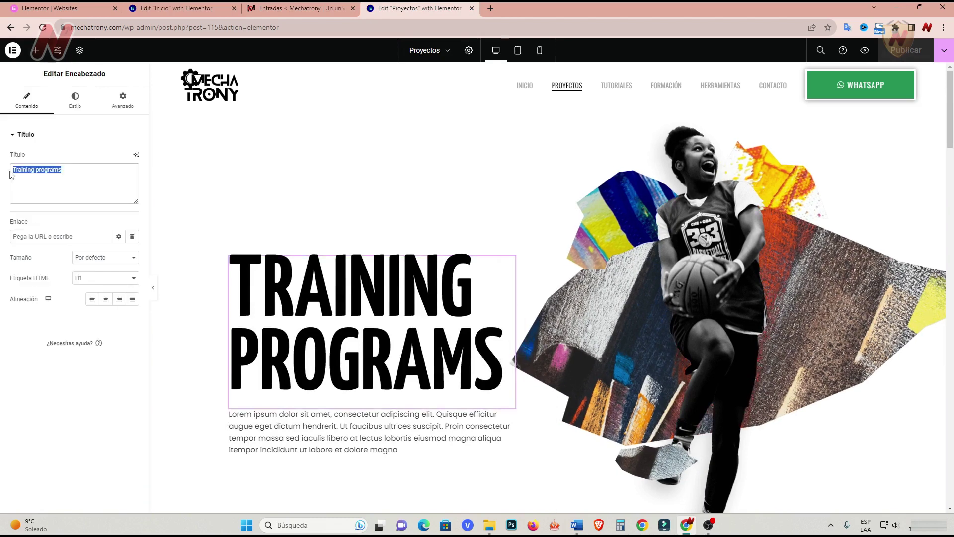
pyautogui.write('PROYECTO ARTURO')
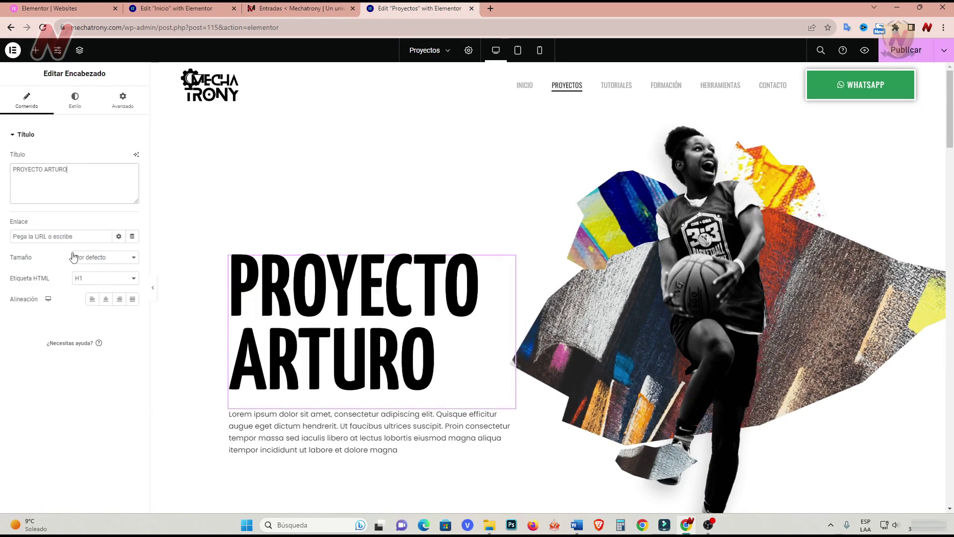
pyautogui.click(75, 97)
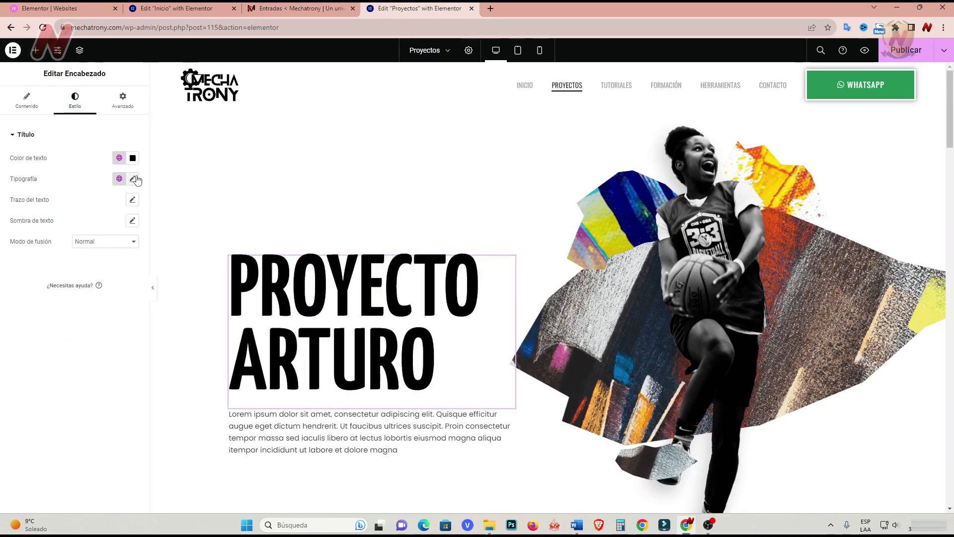
pyautogui.click(133, 178)
pyautogui.click(126, 277)
pyautogui.click(129, 284)
pyautogui.click(128, 281)
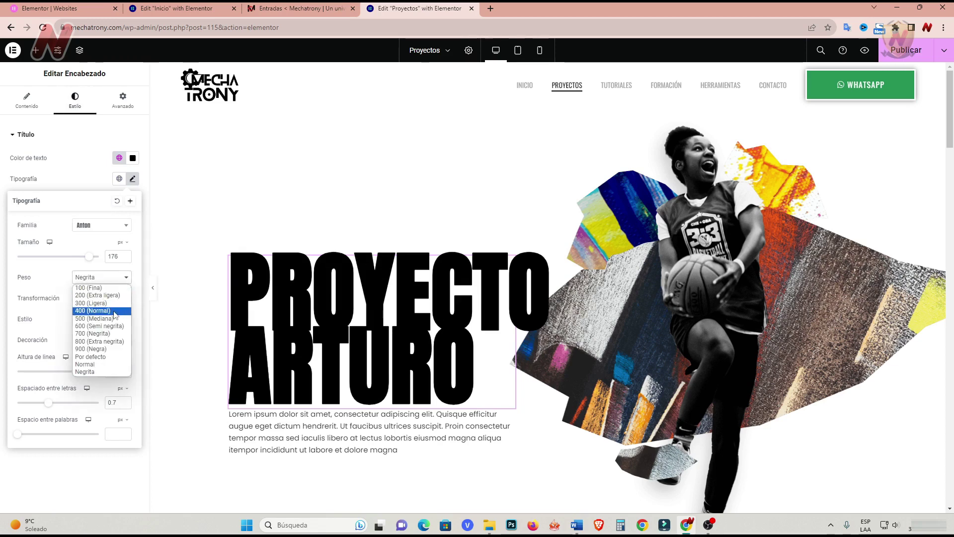
pyautogui.click(113, 314)
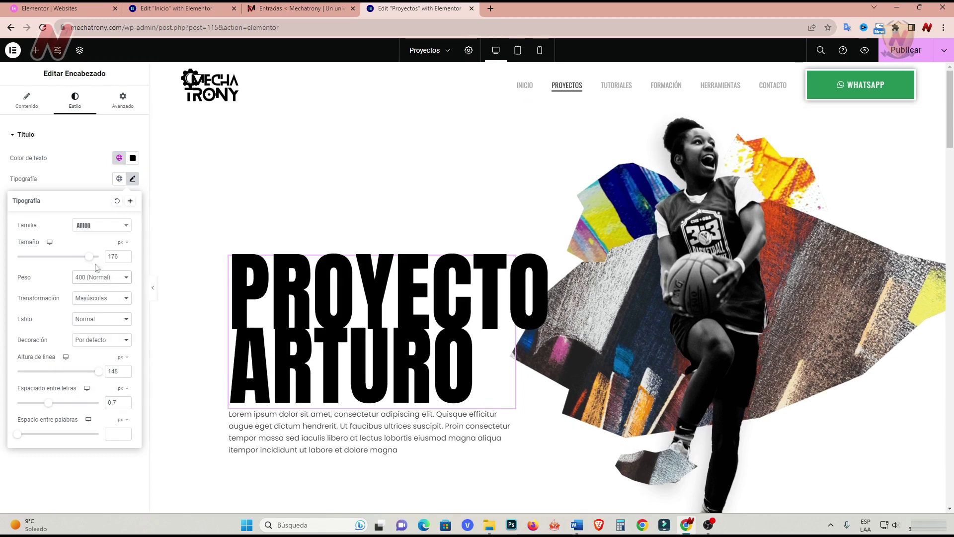
pyautogui.moveTo(92, 260); pyautogui.dragTo(77, 264)
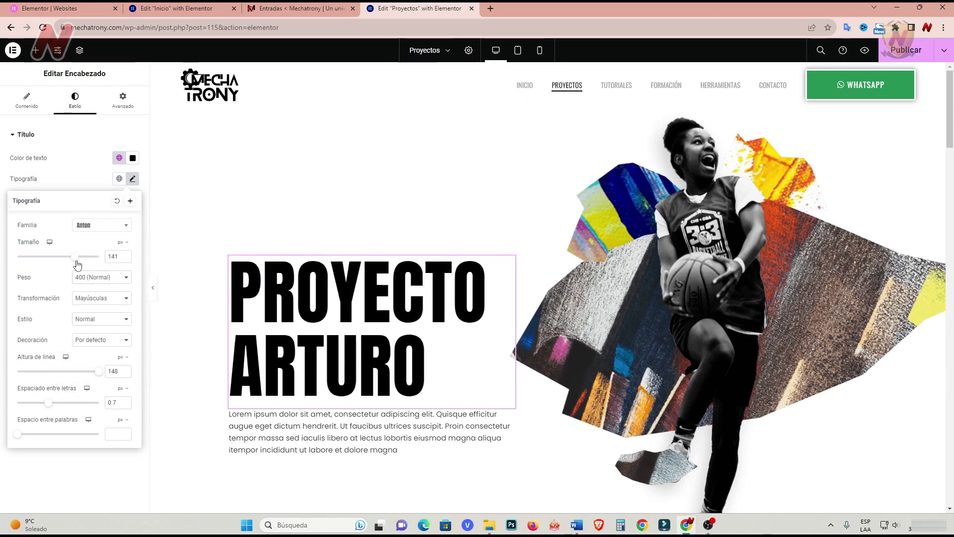
# Replace the hero's placeholder paragraph with the Spanish description of the Arturo robot.
pyautogui.click(512, 416)
pyautogui.hotkey('ctrl', 'a')
pyautogui.write('Jóvenes estudiantes decidieron construir un robot con similares características que Arturo, el robot ícono de la película Stars Wars, proyecto que tiene por objetivo demostrar que para la ingeniería mecatrónica no hay fronteras.')
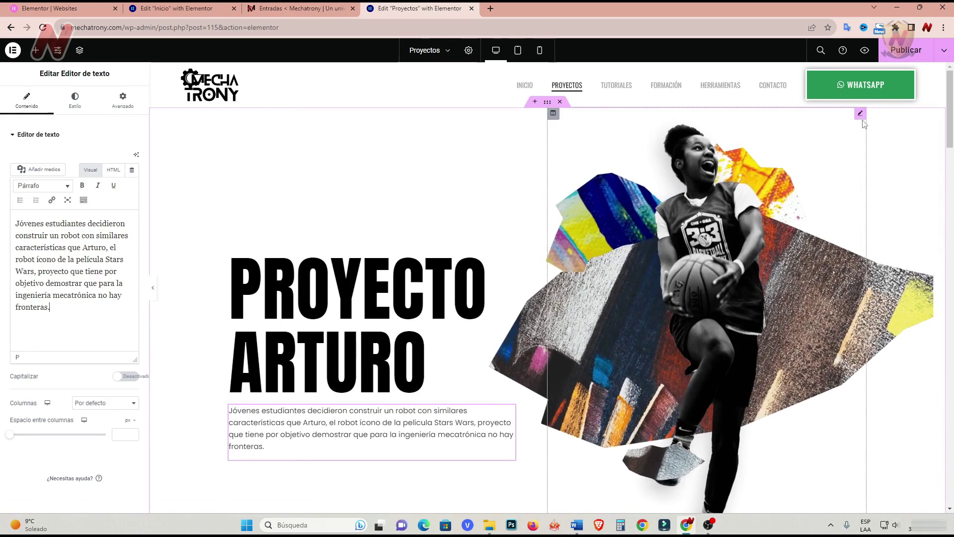
pyautogui.click(860, 113)
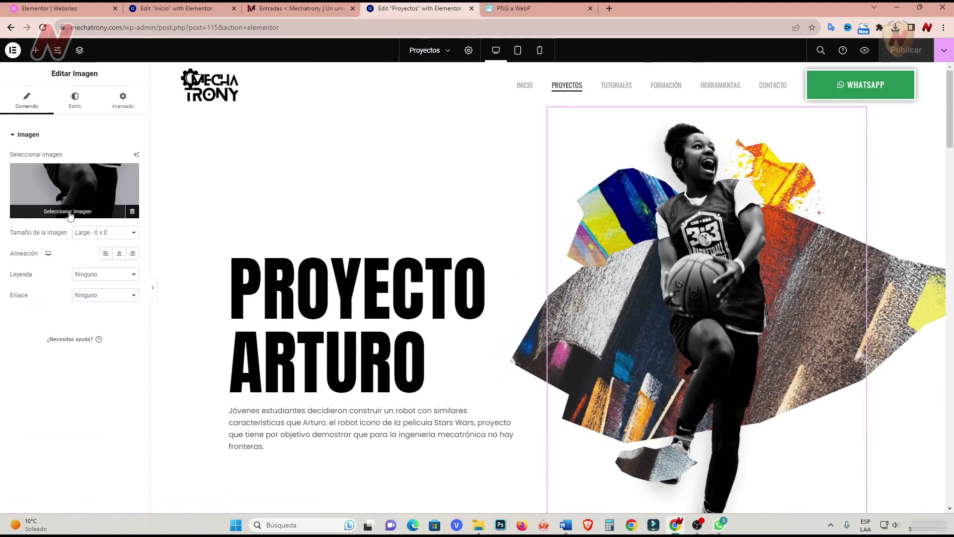
# Replace the hero image with the R2-D2 photo proyectos-mechatrony-arturo.webp.
pyautogui.click(70, 215)
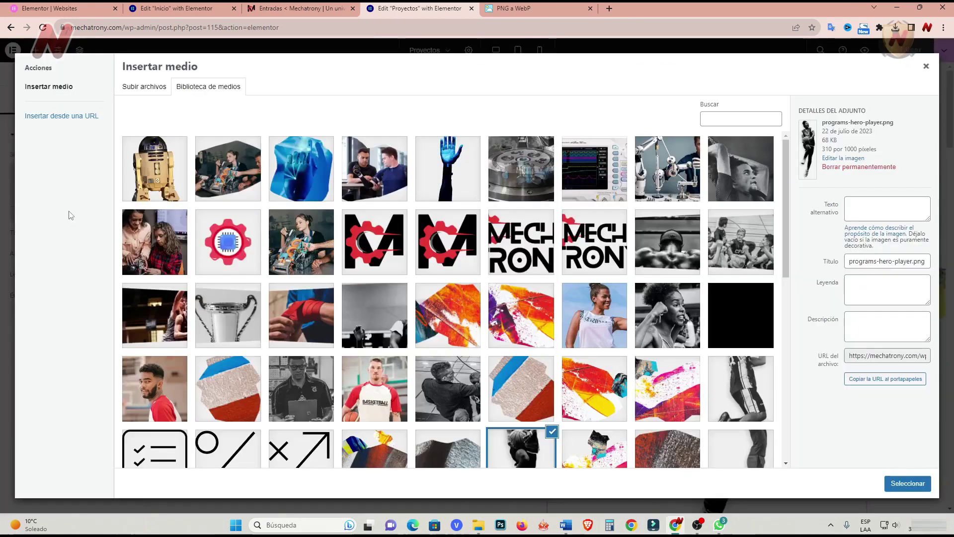
pyautogui.click(160, 172)
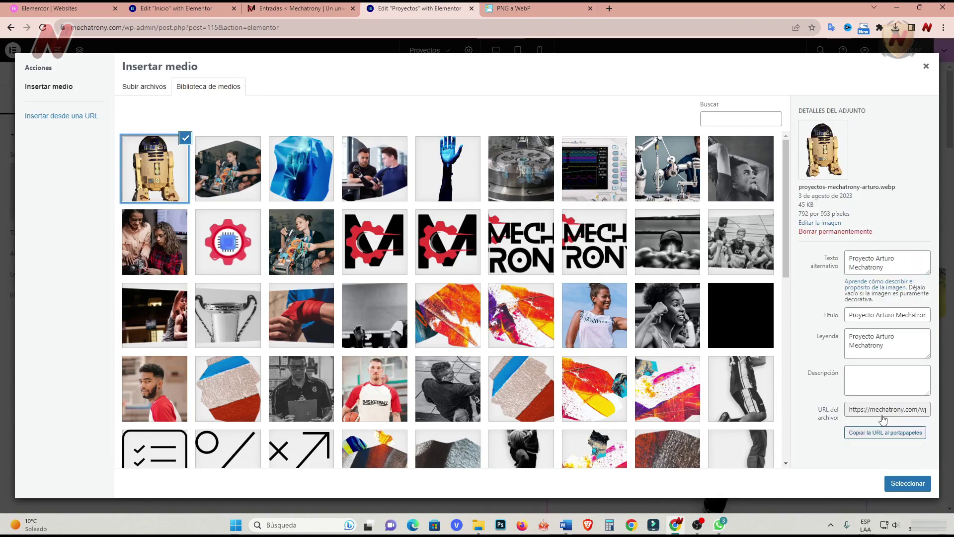
pyautogui.click(907, 483)
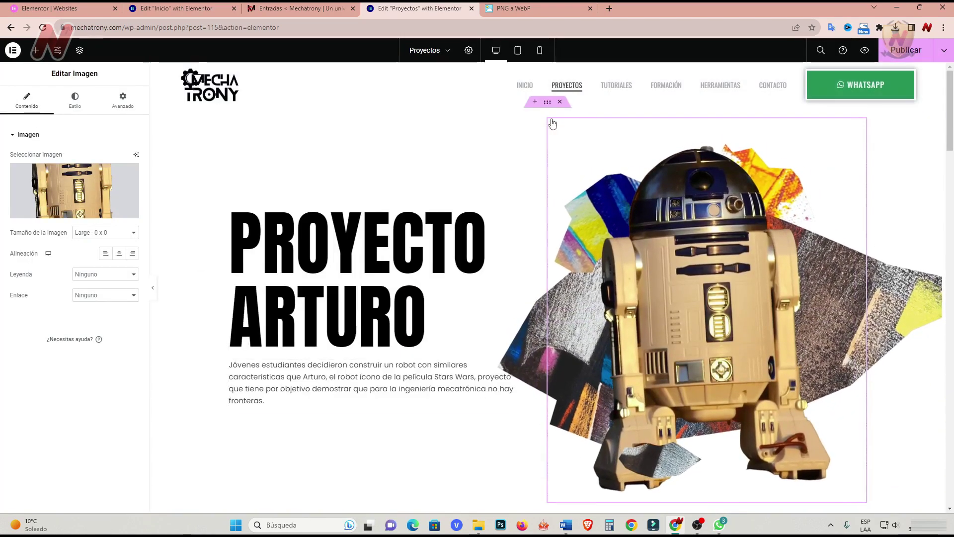
# Set the hero section's background image to the classroom photo proyectos-mechatrony-pagina.webp.
pyautogui.click(547, 102)
pyautogui.click(78, 104)
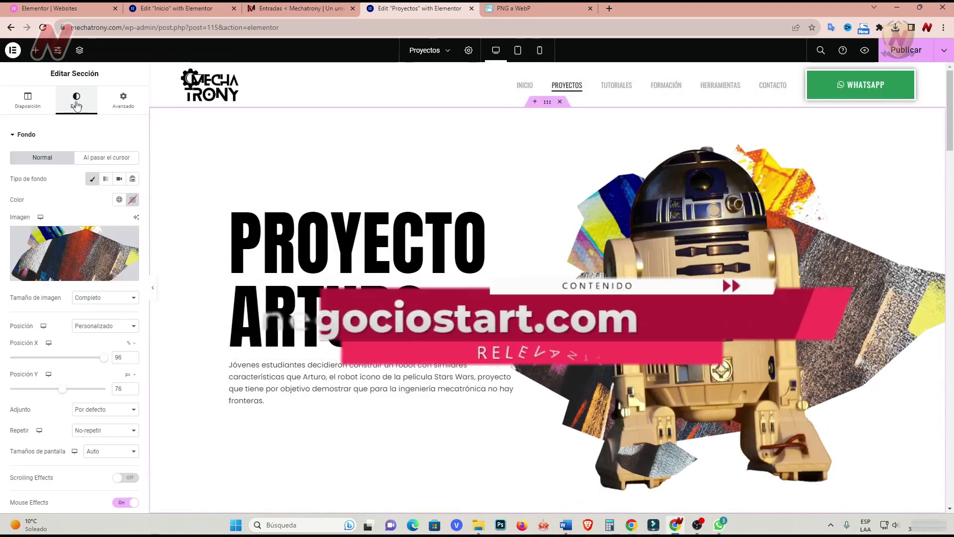
pyautogui.click(74, 281)
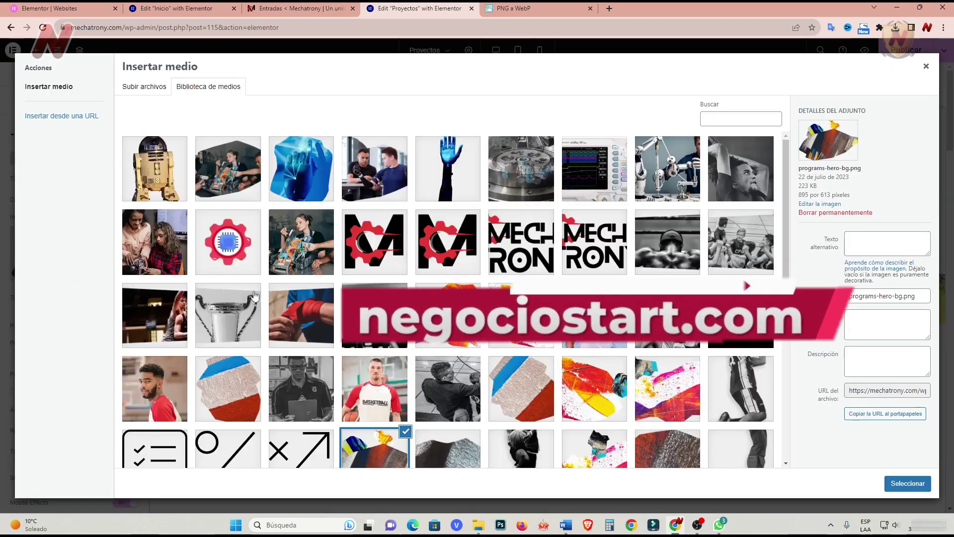
pyautogui.click(227, 169)
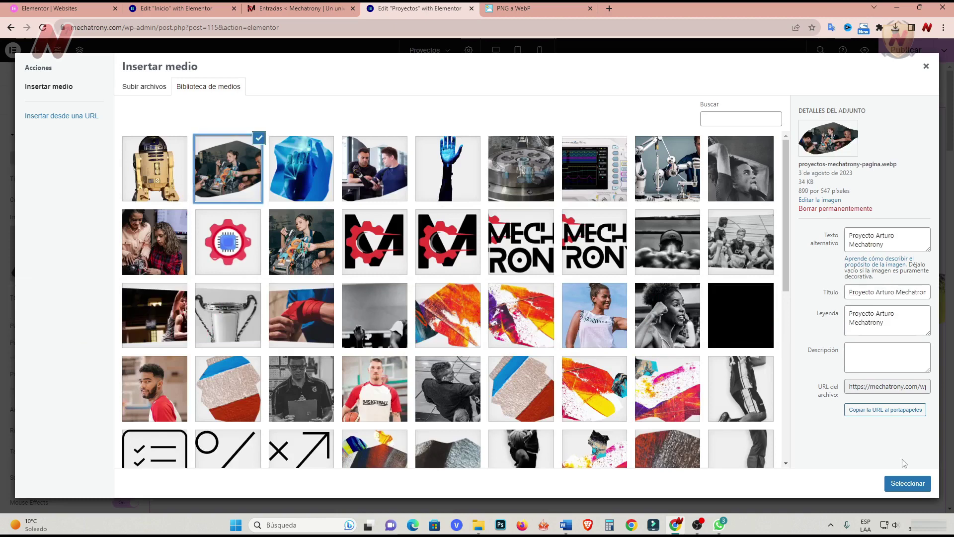
pyautogui.click(908, 484)
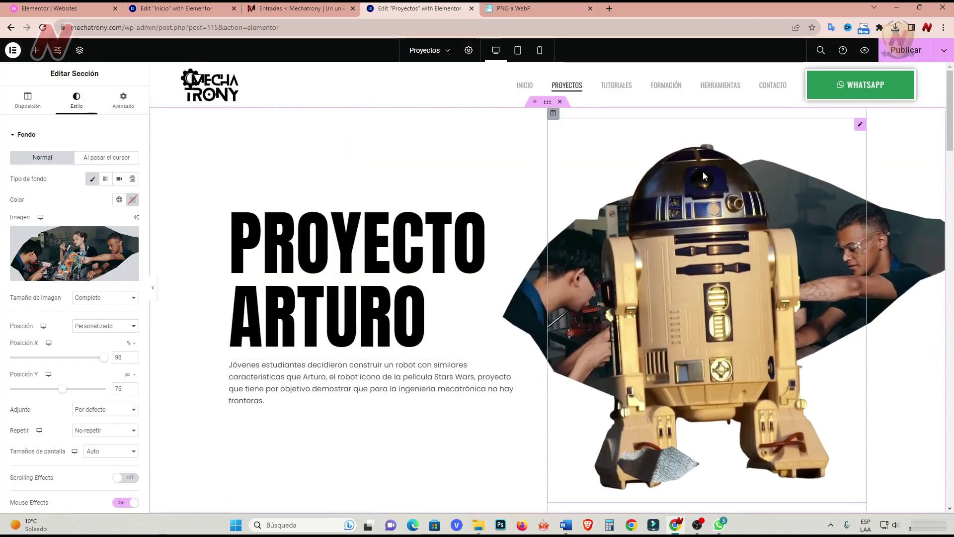
pyautogui.scroll(-3, 195, 365)
pyautogui.scroll(-4, 194, 365)
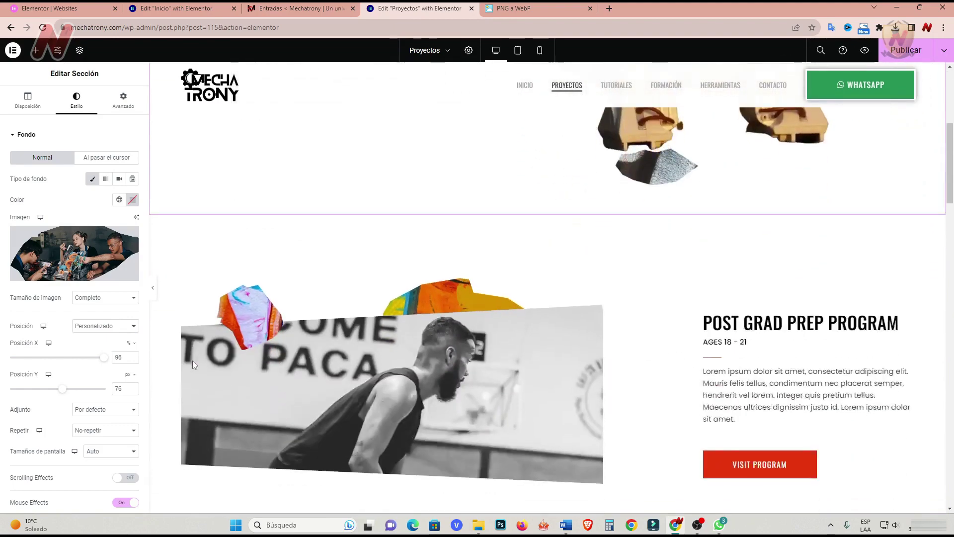
# Retitle the second section 'PROYECTO BRAZO ROBÓTICO' and paste its Spanish robotic arm description.
pyautogui.click(801, 224)
pyautogui.moveTo(92, 169); pyautogui.dragTo(13, 169)
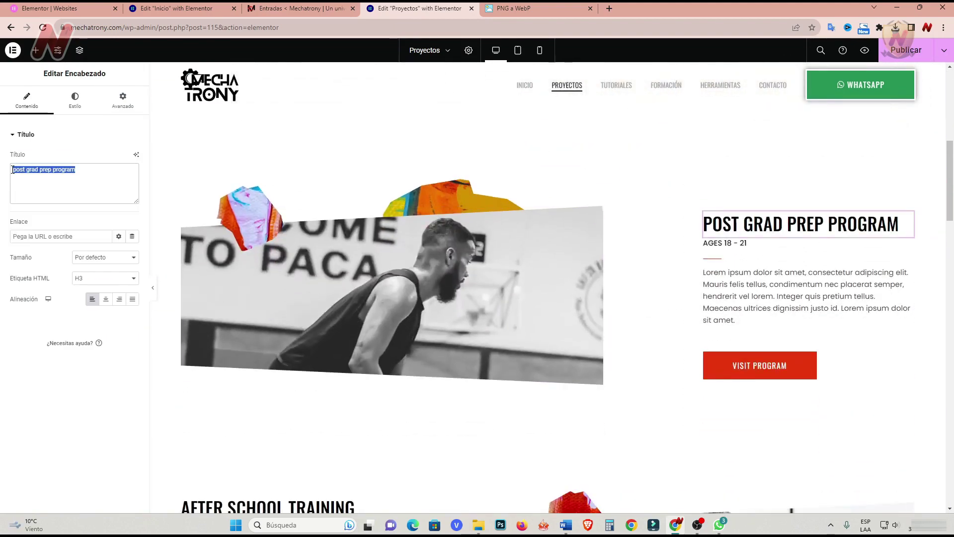
pyautogui.write('PROYECTO BRAZO ROBÓTICO')
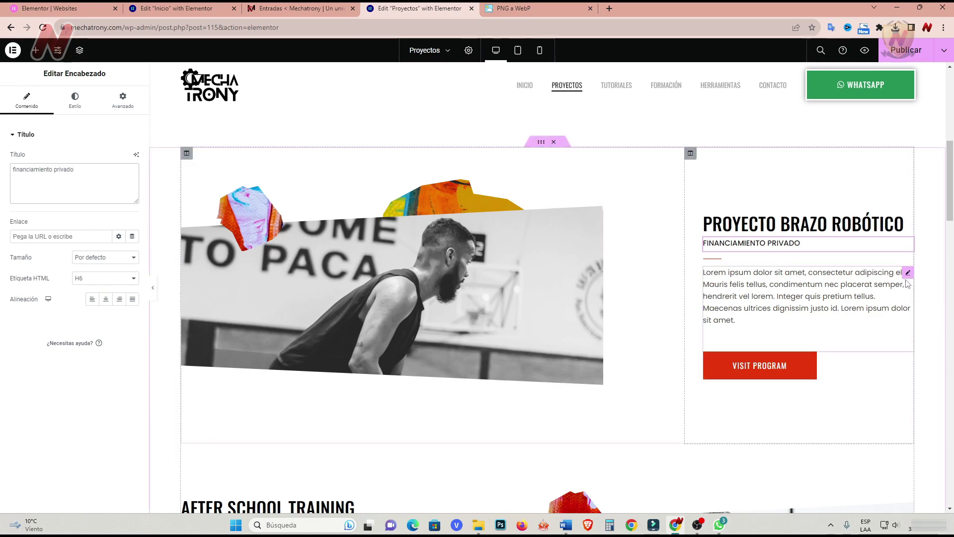
pyautogui.click(908, 284)
pyautogui.moveTo(67, 307); pyautogui.dragTo(13, 225)
pyautogui.write('Un estudiante de nuestro centro de capacitación se puso por meta, ayudar a las personas que por una u otra circunstancia perdieron uno de sus brazos, logrando construir un brazo robótico para que tenga una mejor calidad de vida.')
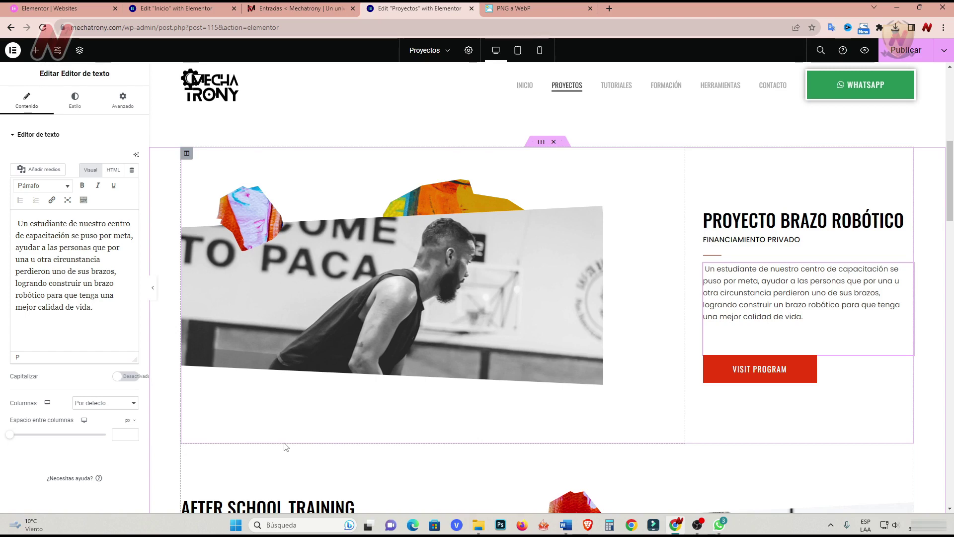
# Relabel the section button 'Conocer más' and link it to the /tutoriales/ page.
pyautogui.click(760, 369)
pyautogui.tripleClick(77, 178)
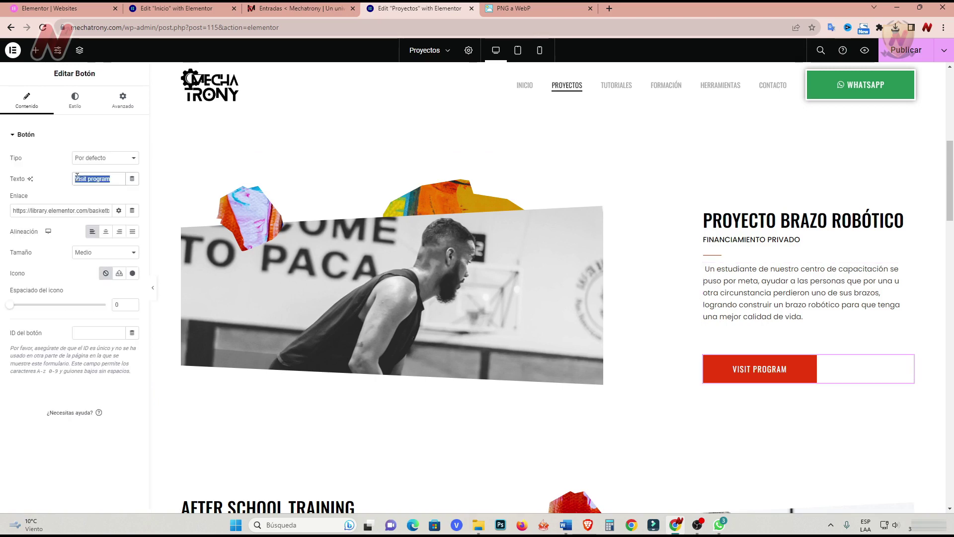
pyautogui.write('C')
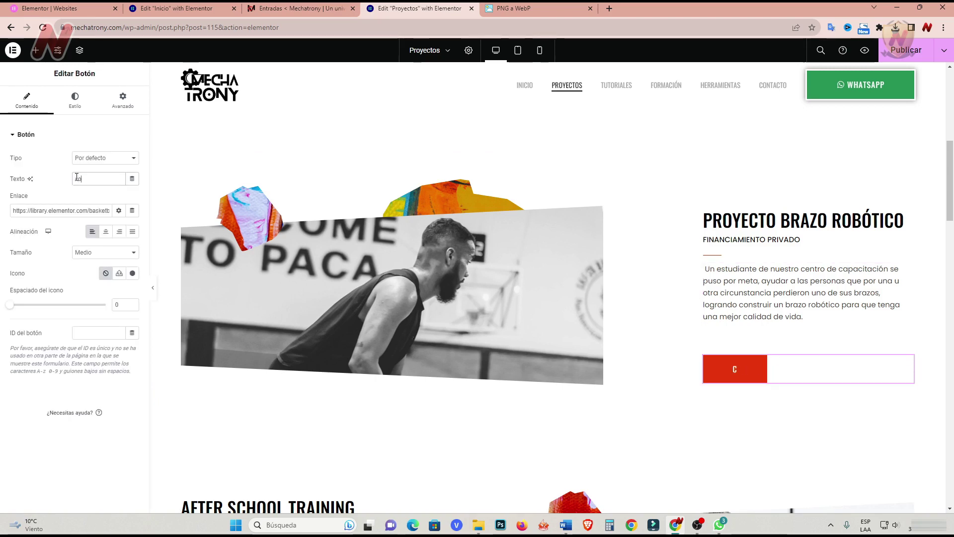
pyautogui.write('onocer más')
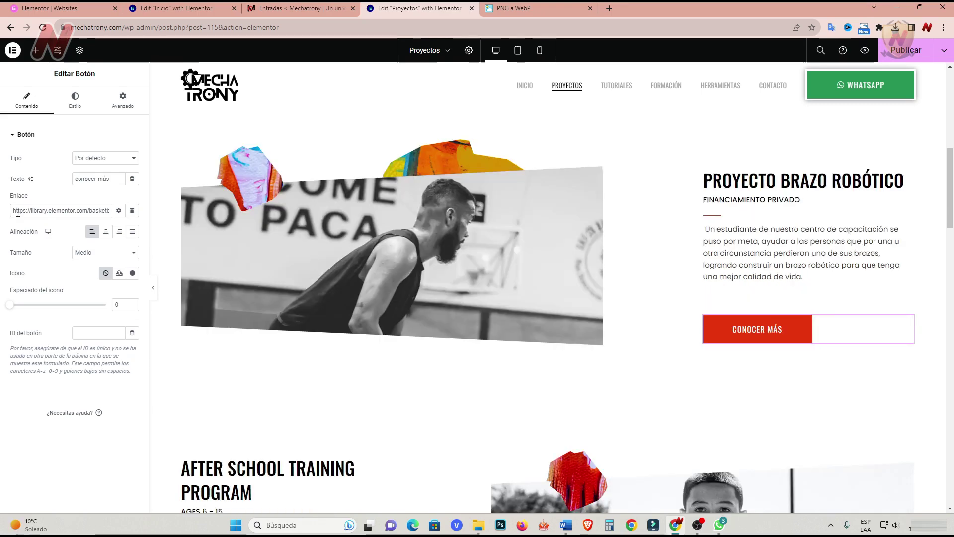
pyautogui.tripleClick(14, 210)
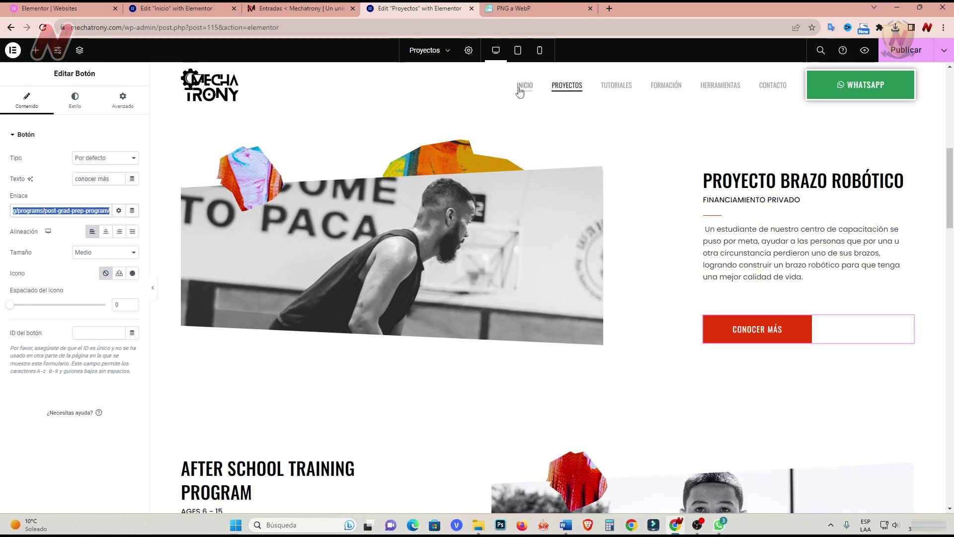
pyautogui.rightClick(616, 85)
pyautogui.click(656, 152)
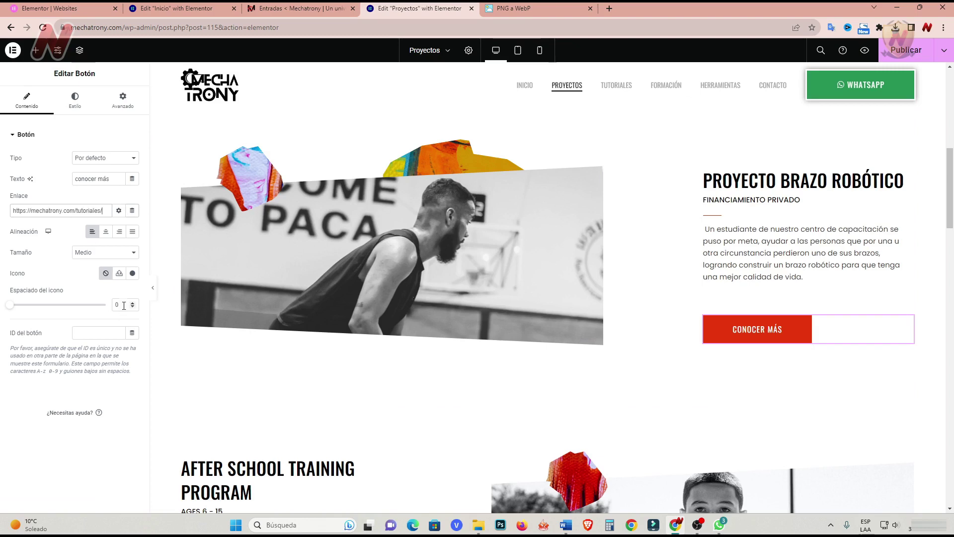
pyautogui.click(119, 211)
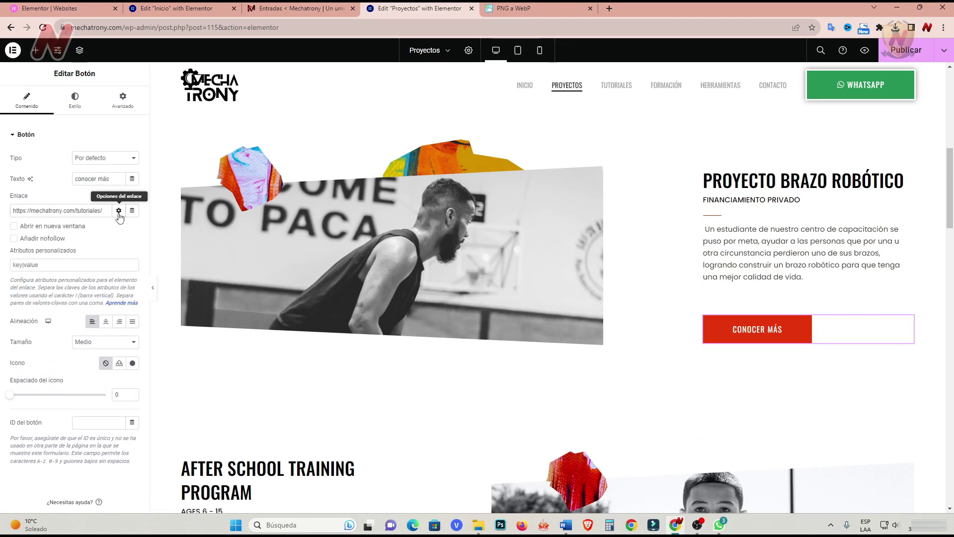
pyautogui.click(119, 210)
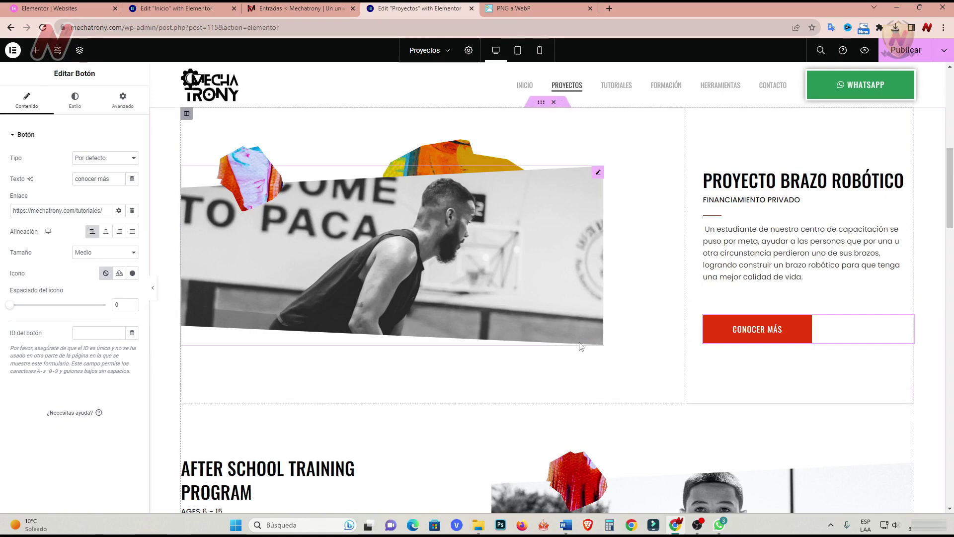
pyautogui.scroll(-1, 487, 451)
pyautogui.scroll(-4, 486, 451)
pyautogui.scroll(3, 482, 394)
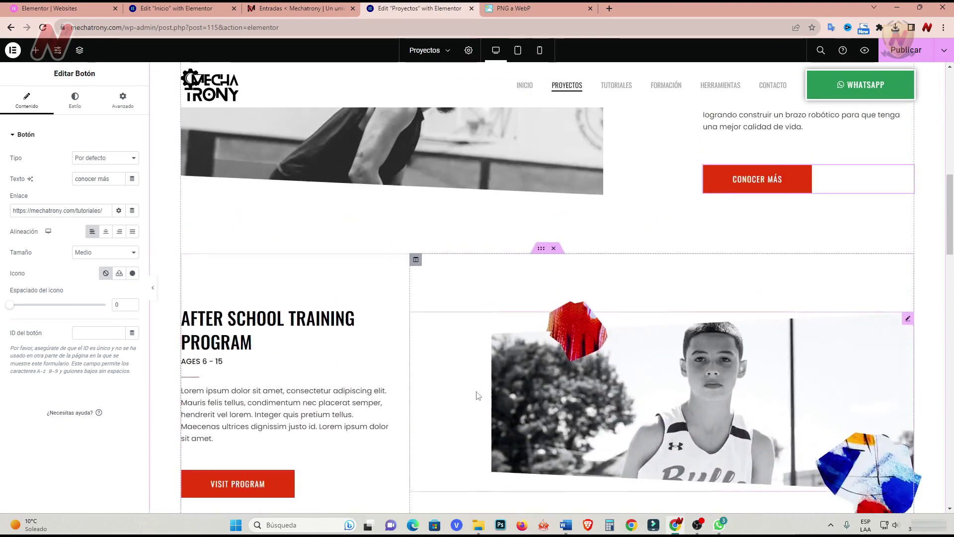
# Delete the After School Training Program and Private & Small Group Training sections.
pyautogui.click(553, 249)
pyautogui.click(554, 249)
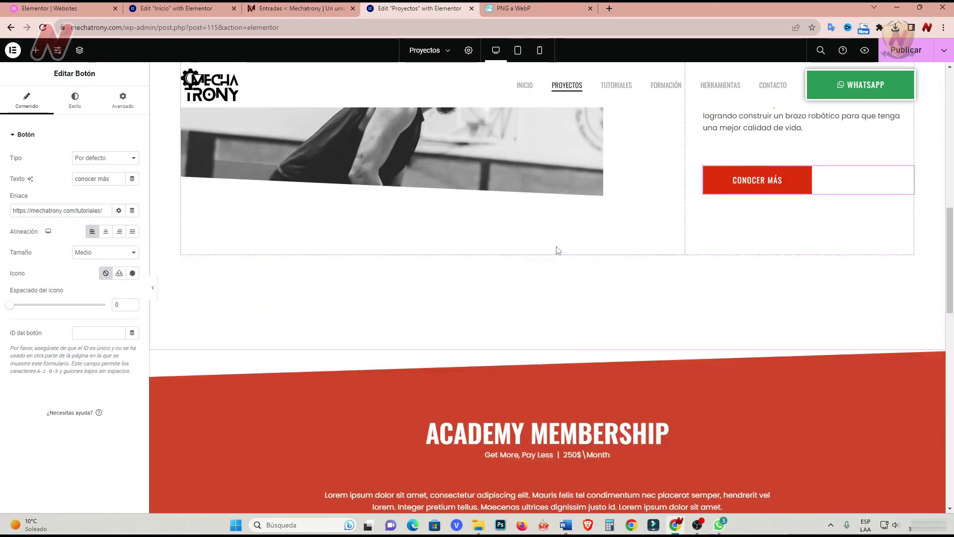
pyautogui.scroll(-2, 574, 364)
pyautogui.scroll(1, 530, 265)
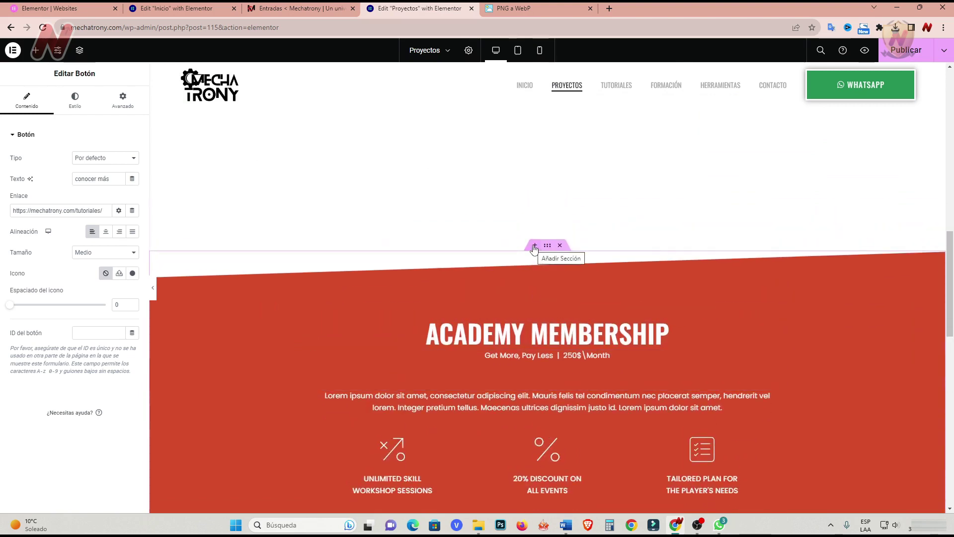
# Insert the saved 'formaciones' template from Mis plantillas above Academy Membership, applying its section settings.
pyautogui.click(535, 246)
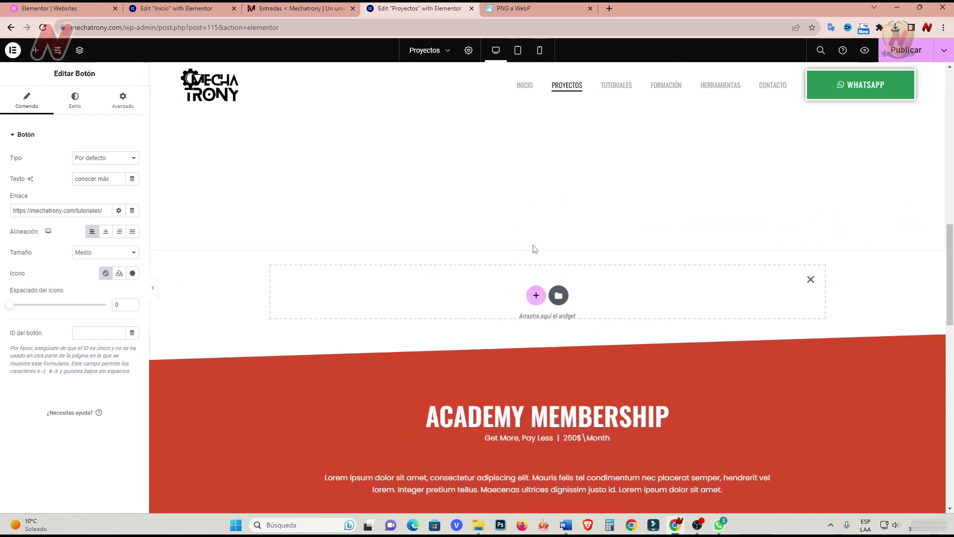
pyautogui.click(559, 297)
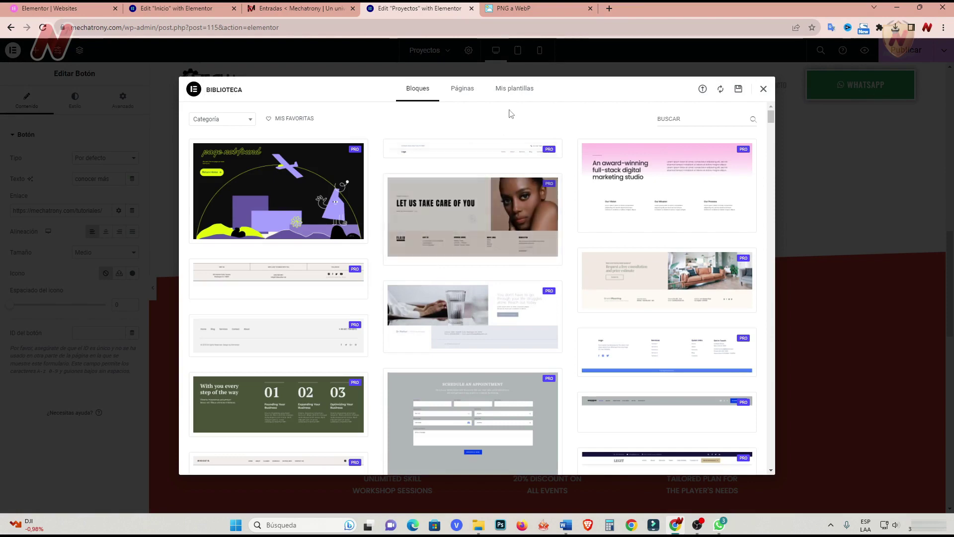
pyautogui.click(514, 90)
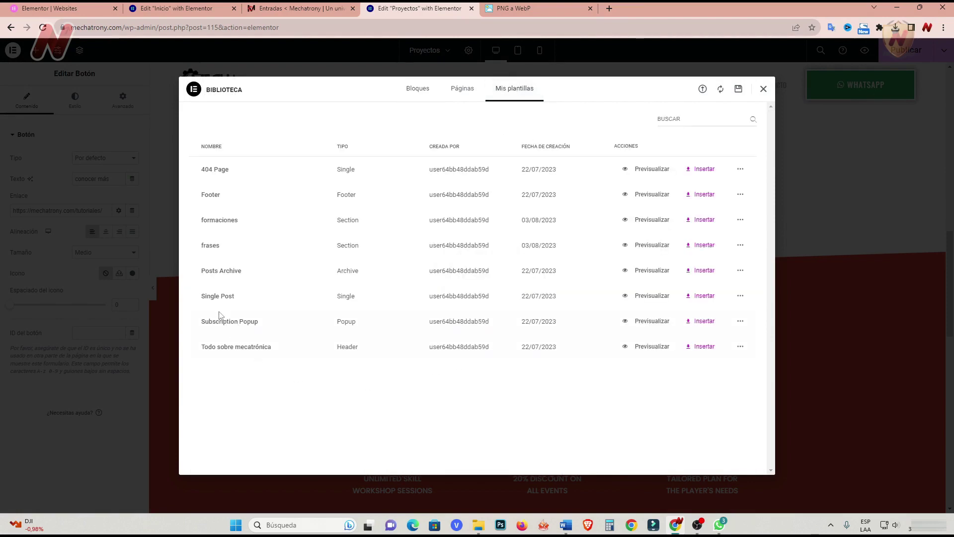
pyautogui.click(703, 223)
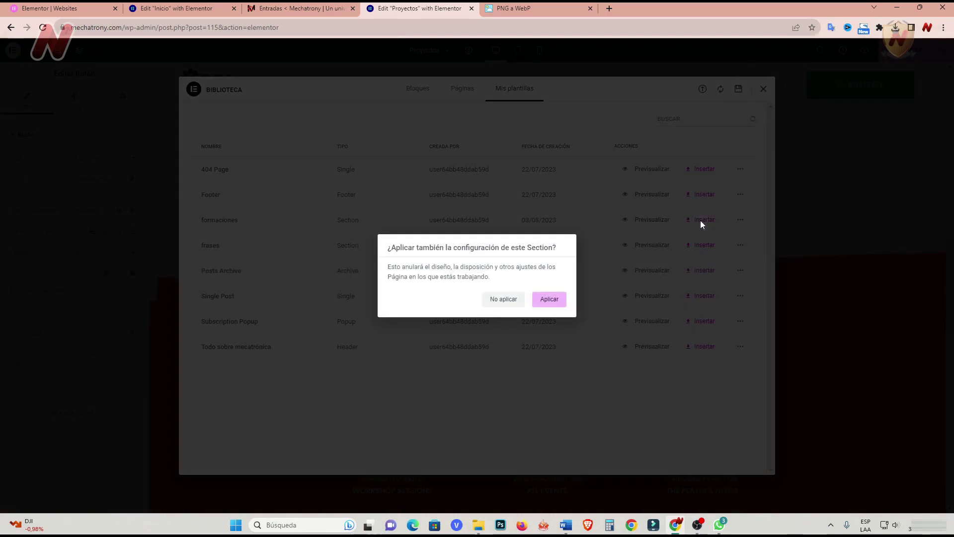
pyautogui.click(550, 299)
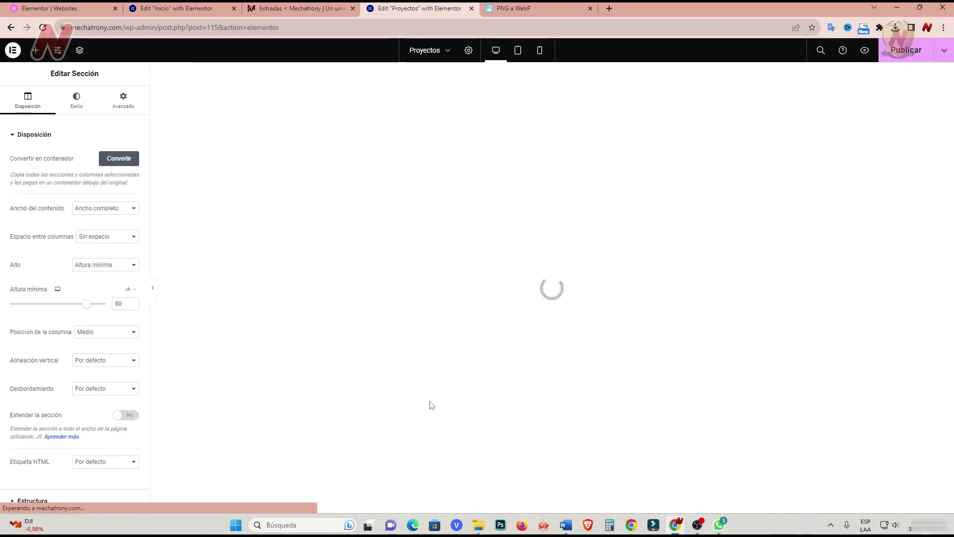
pyautogui.scroll(-10, 506, 306)
pyautogui.scroll(9, 499, 314)
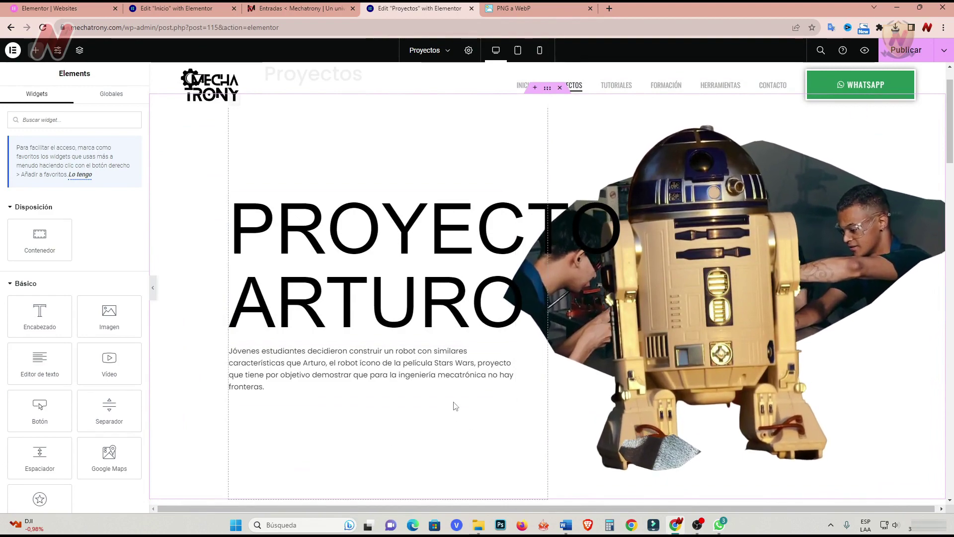
pyautogui.scroll(-10, 457, 405)
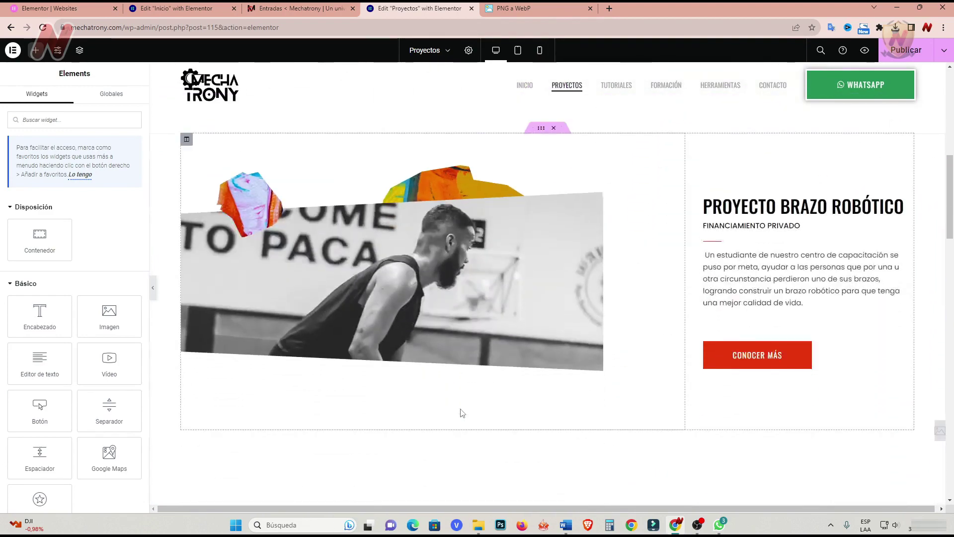
# Swap the project photo for the robot-arm image miller-mechatrony-proyectos.webp, captioned 'Proyecto Miller'.
pyautogui.click(602, 200)
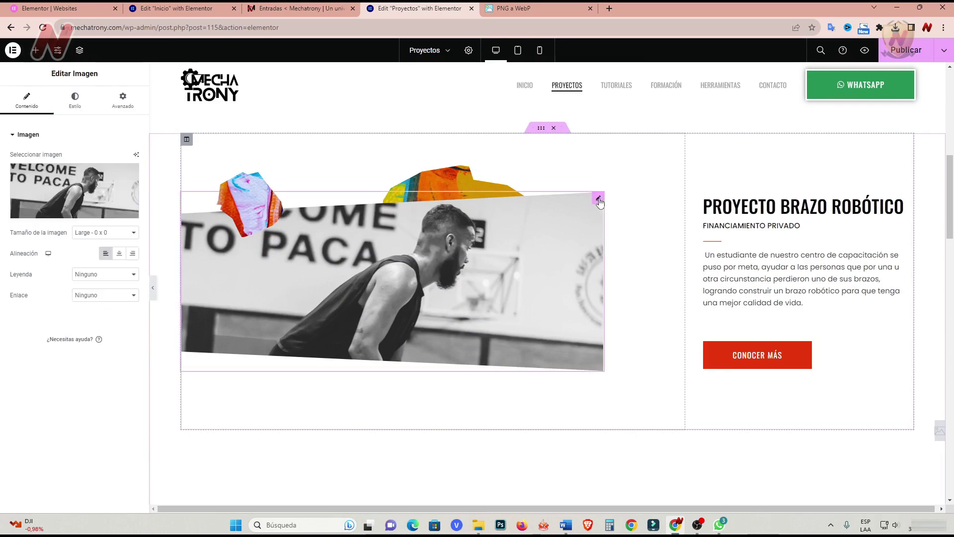
pyautogui.click(70, 215)
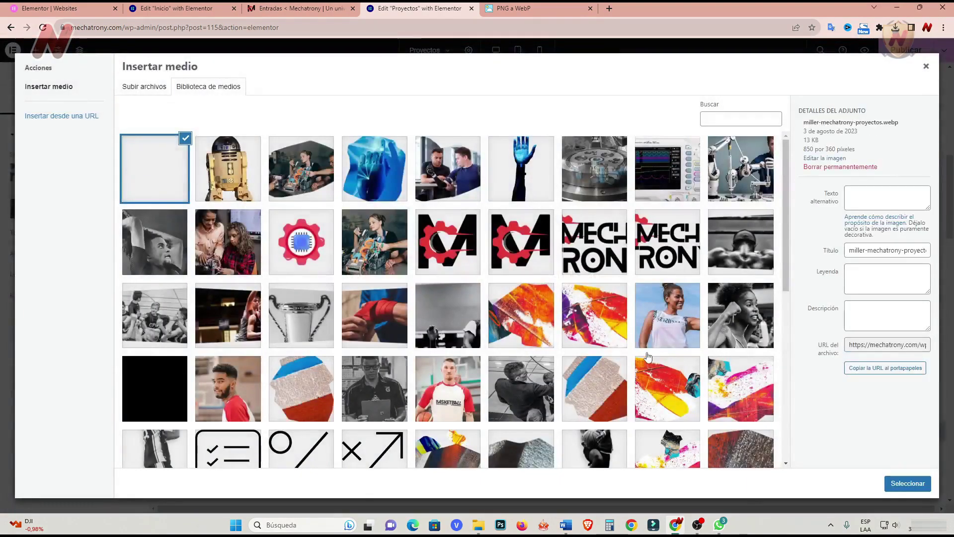
pyautogui.click(868, 306)
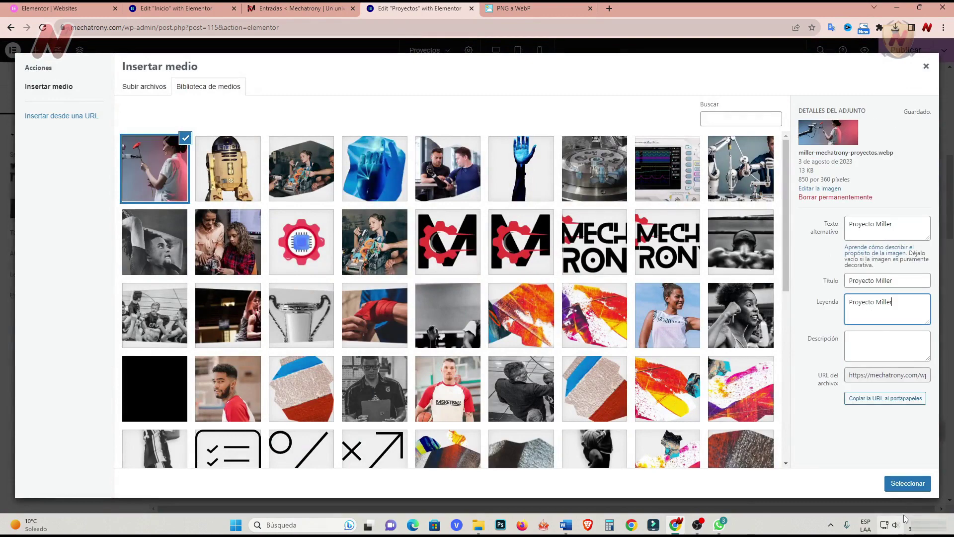
pyautogui.click(907, 483)
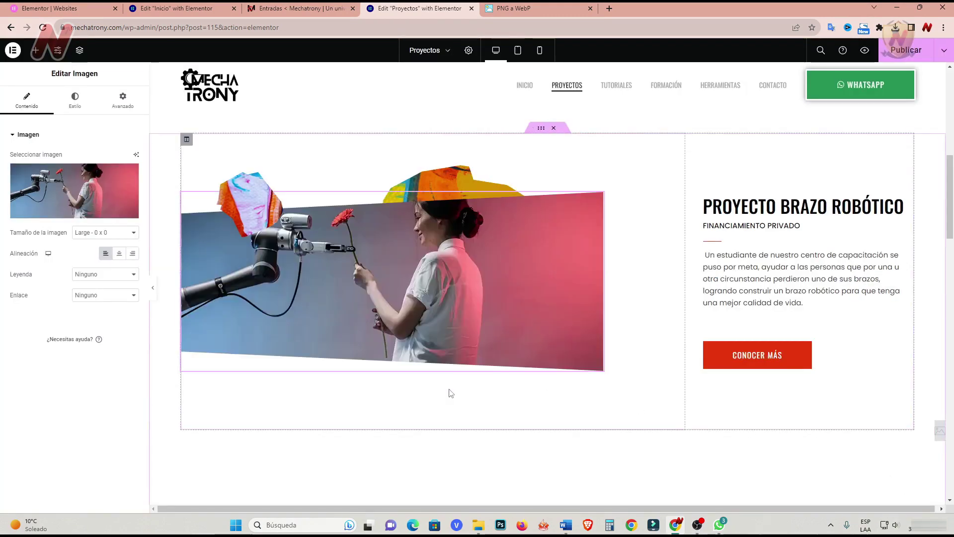
pyautogui.scroll(-7, 468, 428)
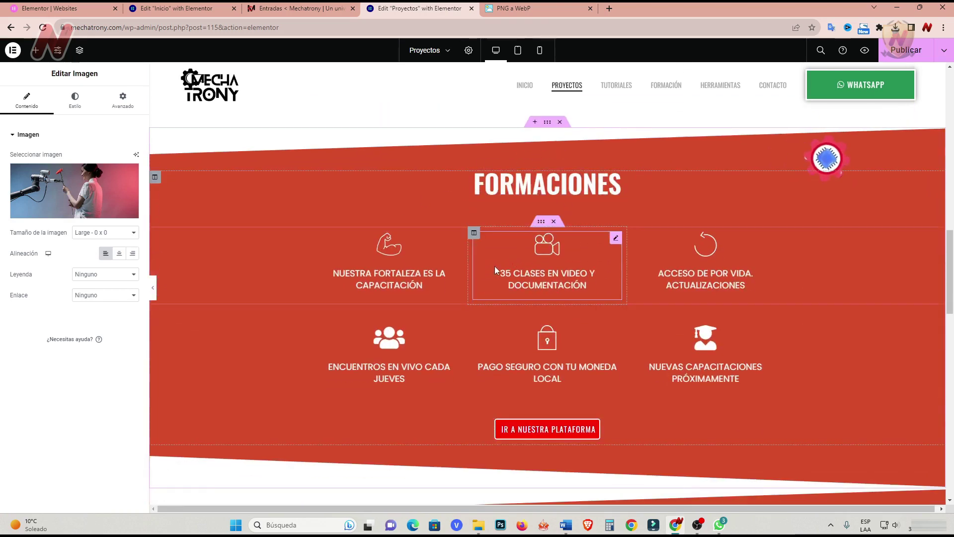
# Delete the ACADEMY MEMBERSHIP section from the Proyectos page.
pyautogui.scroll(-5, 340, 399)
pyautogui.scroll(-1, 340, 399)
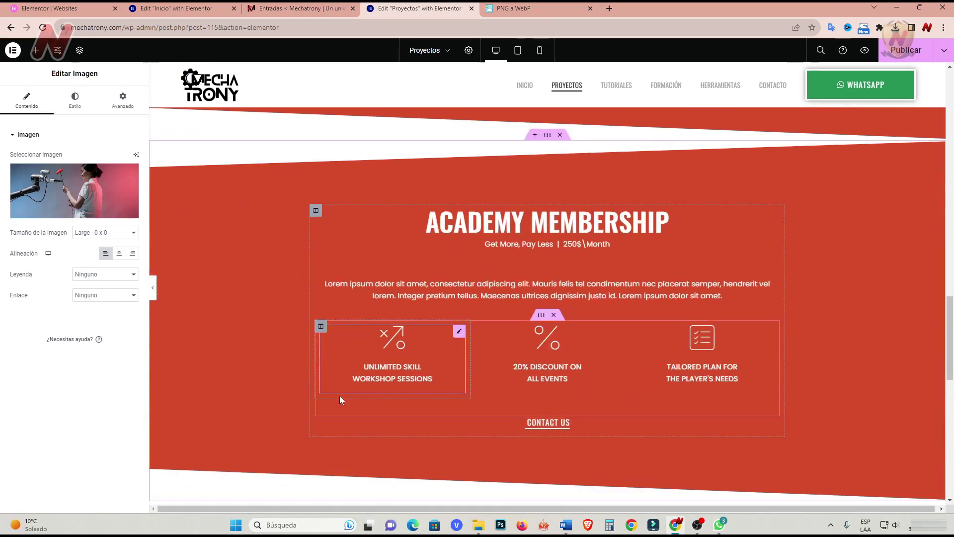
pyautogui.click(561, 136)
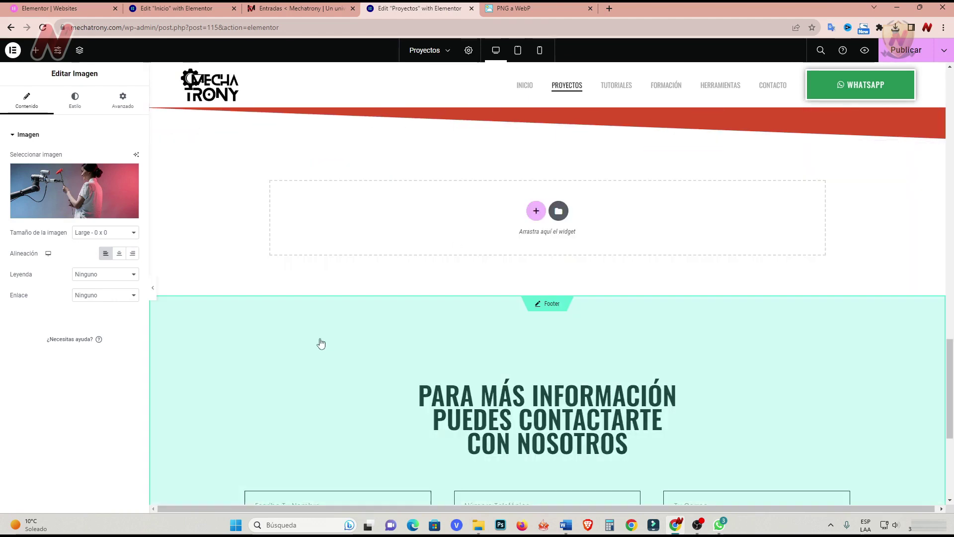
# Publish the updated Proyectos page and reload the editor.
pyautogui.scroll(-4, 318, 367)
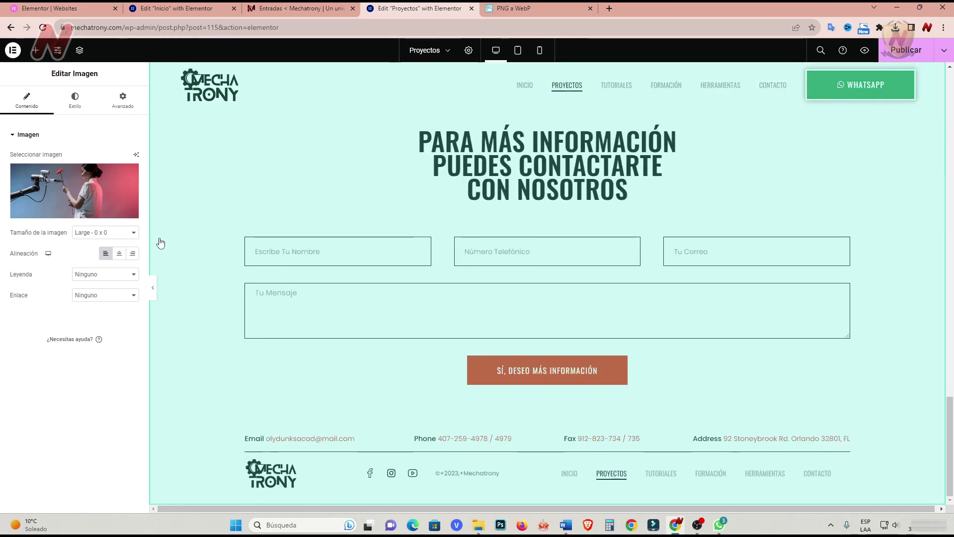
pyautogui.scroll(12, 196, 363)
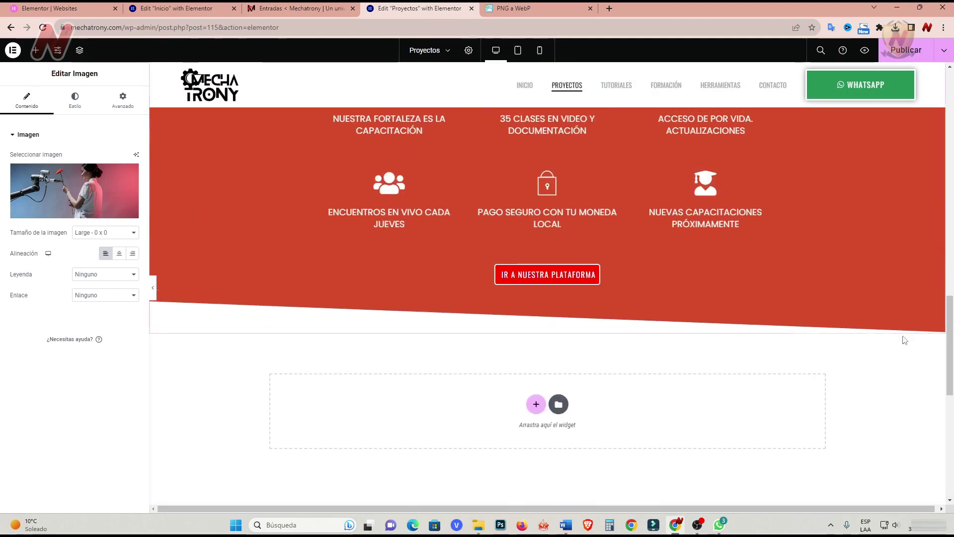
pyautogui.moveTo(950, 338); pyautogui.dragTo(952, 100)
pyautogui.scroll(-15, 899, 195)
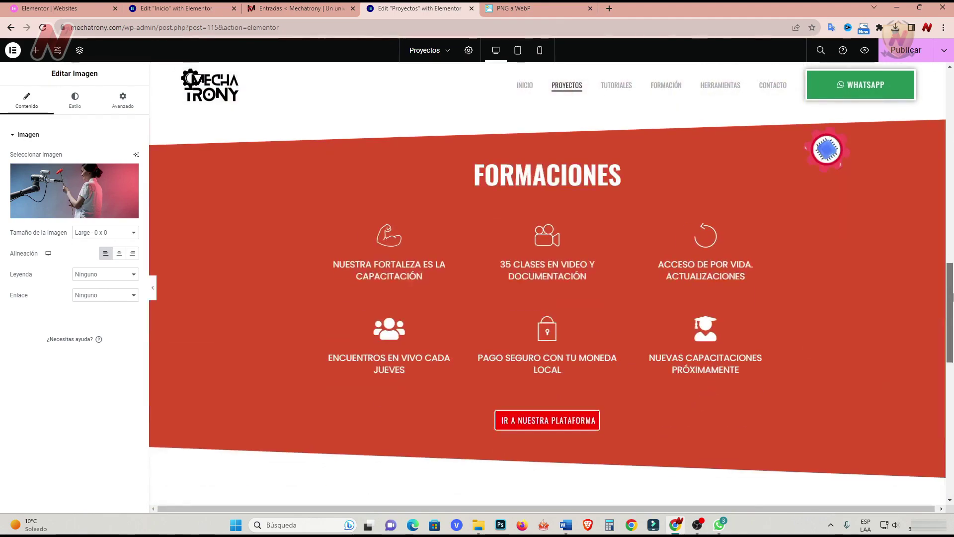
pyautogui.click(906, 56)
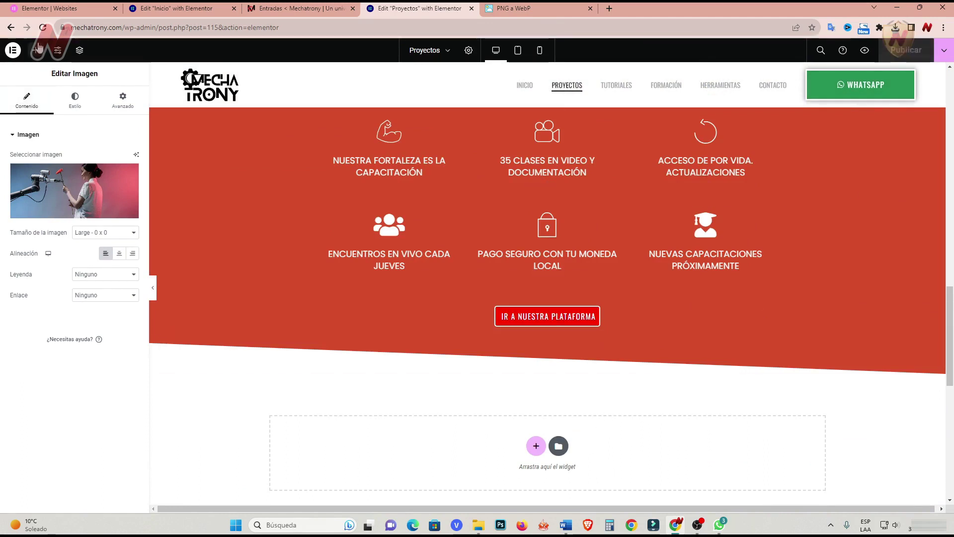
pyautogui.press('F5')
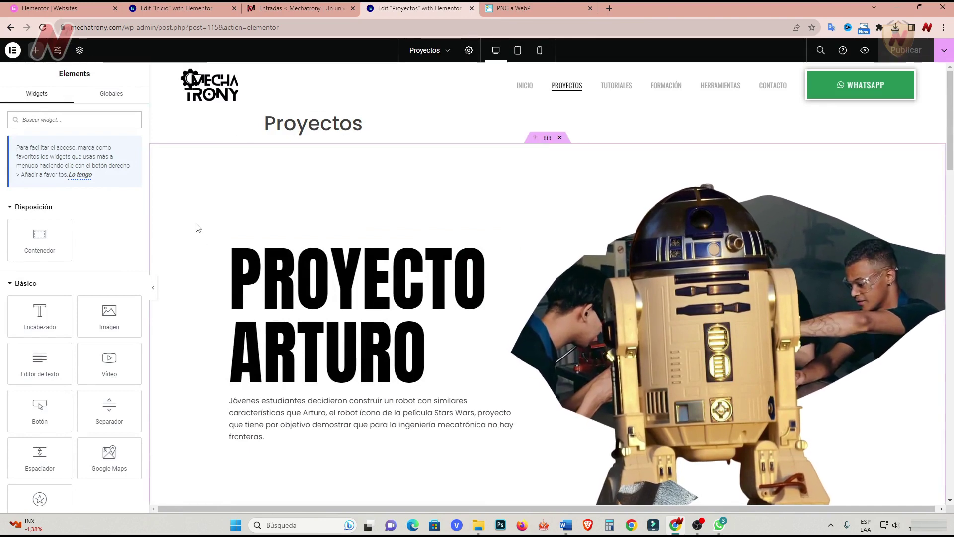
# Set Esconder título to Sí in page settings, then open the live Mechatrony home page.
pyautogui.click(470, 53)
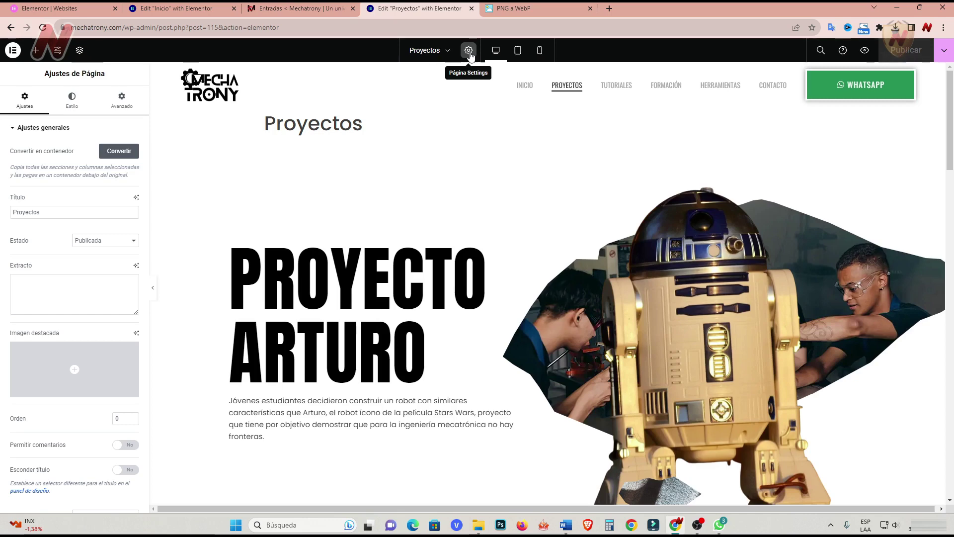
pyautogui.moveTo(92, 377)
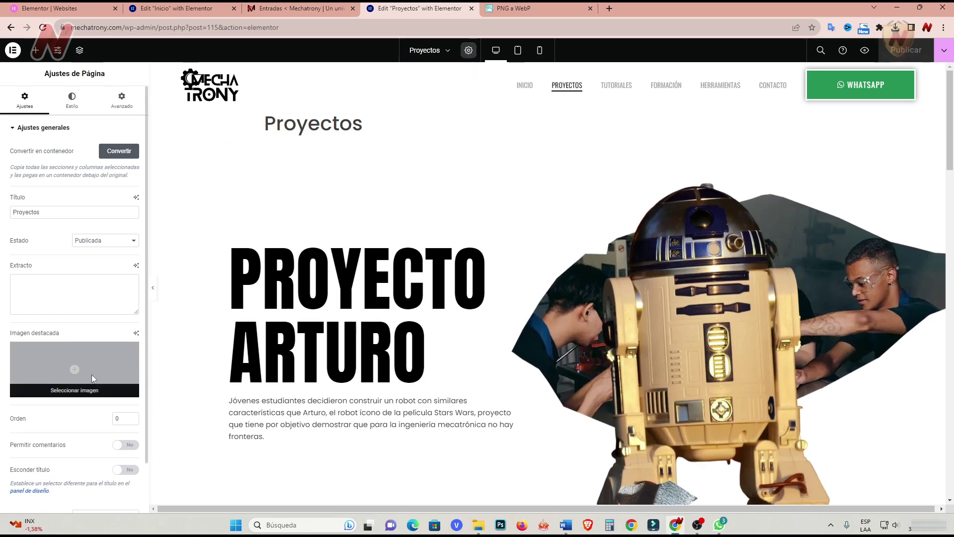
pyautogui.scroll(-1, 73, 438)
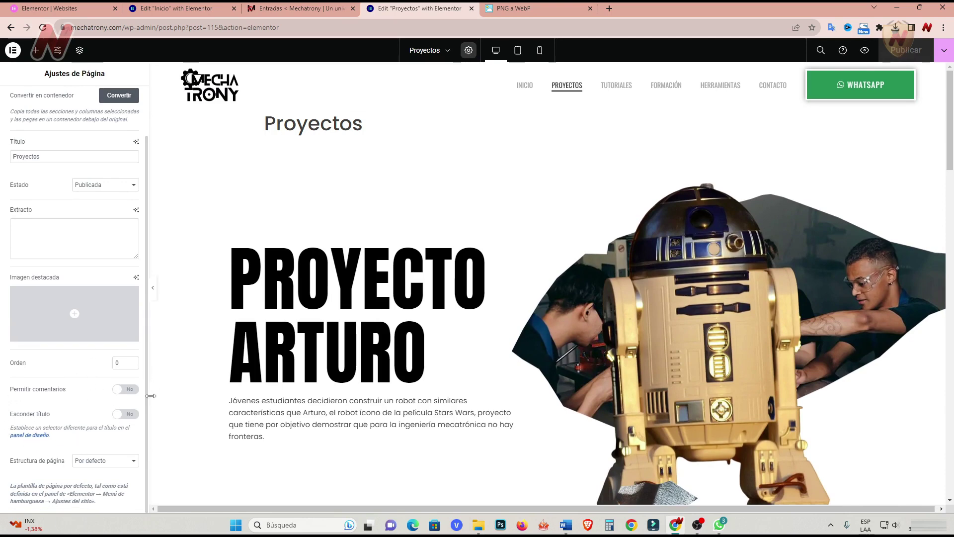
pyautogui.click(132, 415)
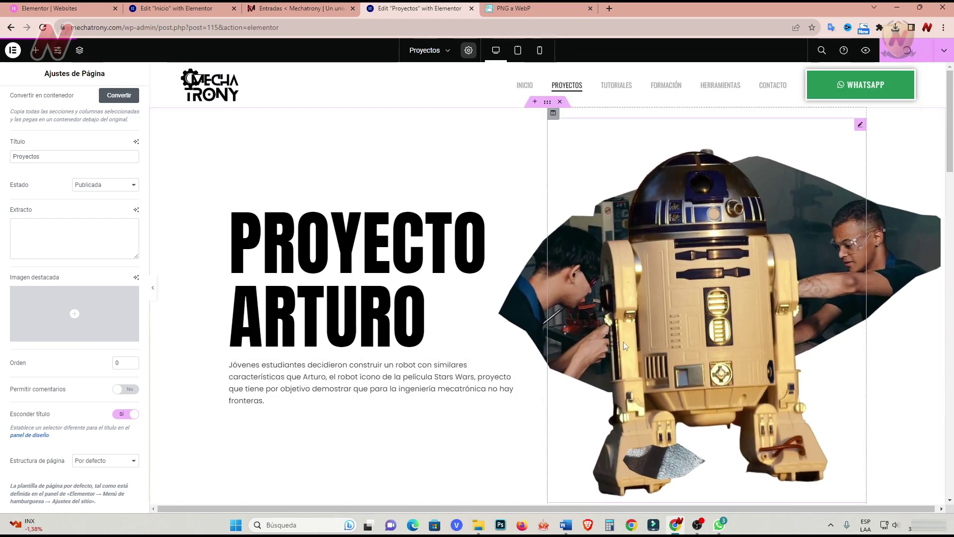
pyautogui.click(308, 9)
pyautogui.click(93, 46)
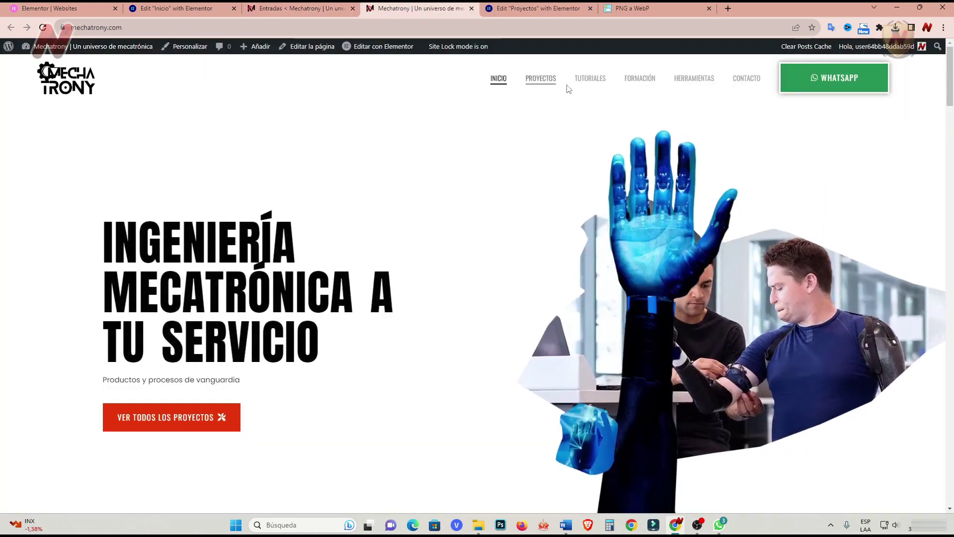
# Open the TUTORIALES page in a new tab and launch it in Elementor.
pyautogui.rightClick(591, 85)
pyautogui.click(621, 92)
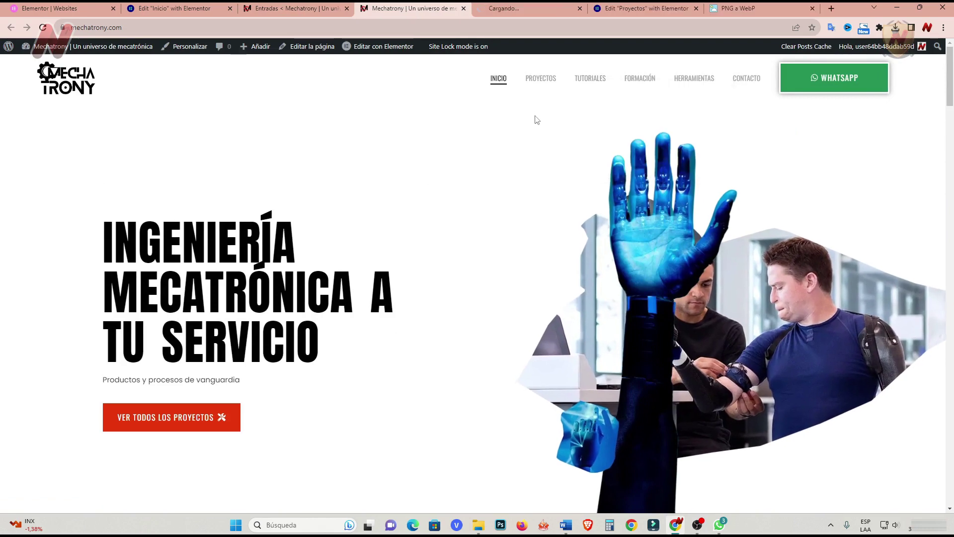
pyautogui.click(546, 8)
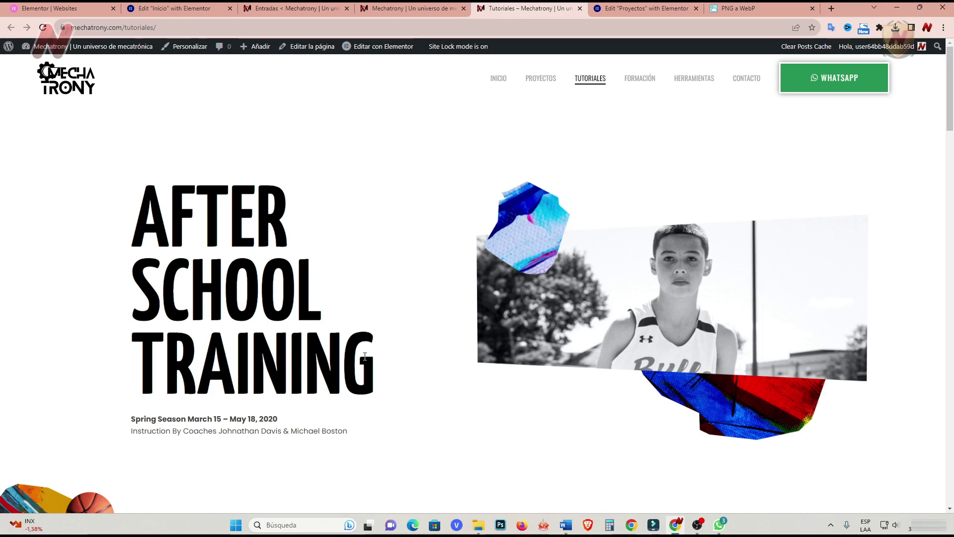
pyautogui.click(391, 59)
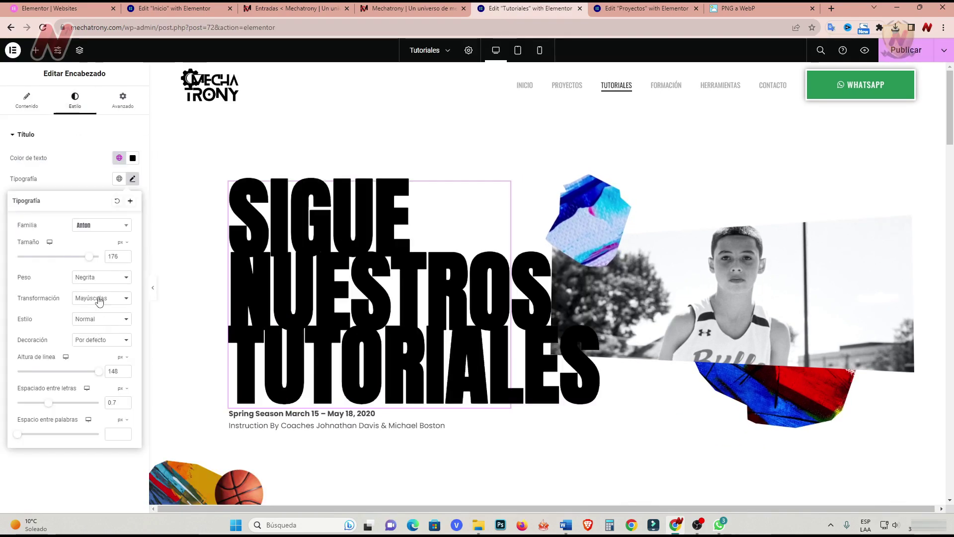
# Style the hero heading with weight 400, smaller size, line height 100 and letter spacing 0.2.
pyautogui.click(99, 277)
pyautogui.click(105, 312)
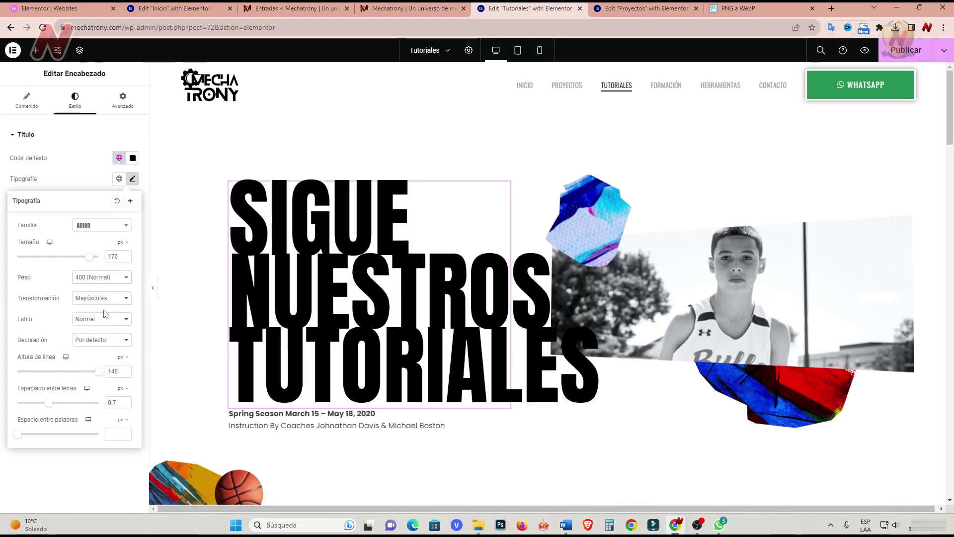
pyautogui.moveTo(91, 257); pyautogui.dragTo(63, 260)
pyautogui.click(99, 371)
pyautogui.moveTo(49, 402); pyautogui.dragTo(46, 404)
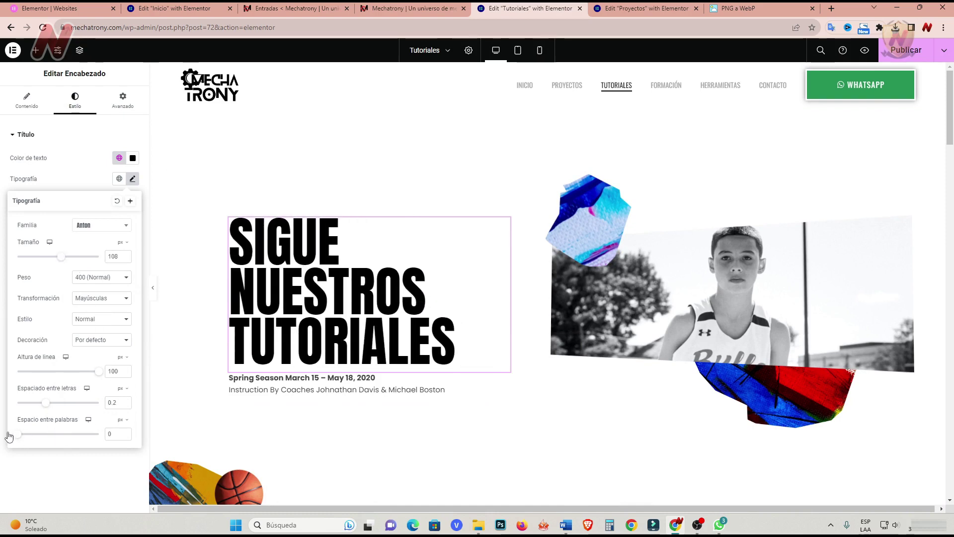
pyautogui.click(520, 401)
# Select the hero's text block and photo, then bring up the Elements panel.
pyautogui.click(505, 382)
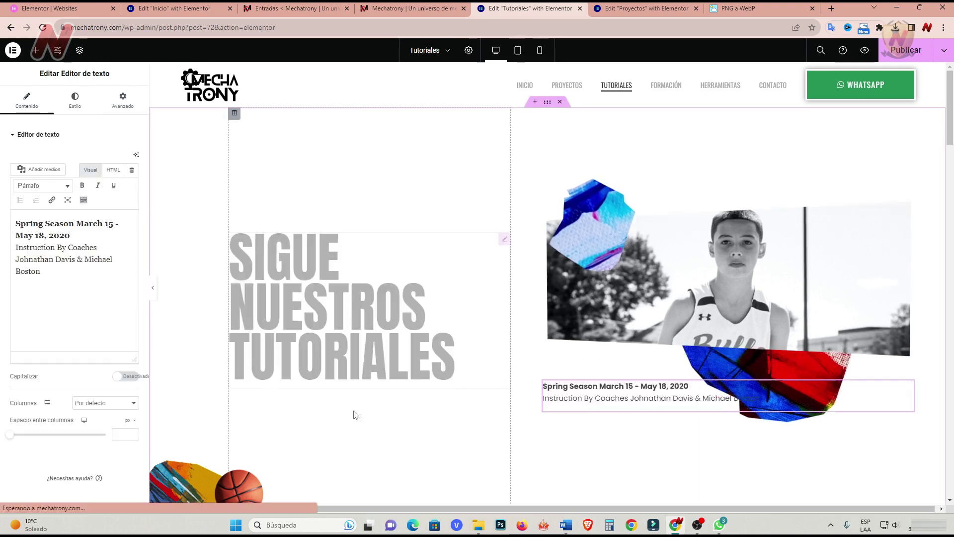
pyautogui.click(910, 232)
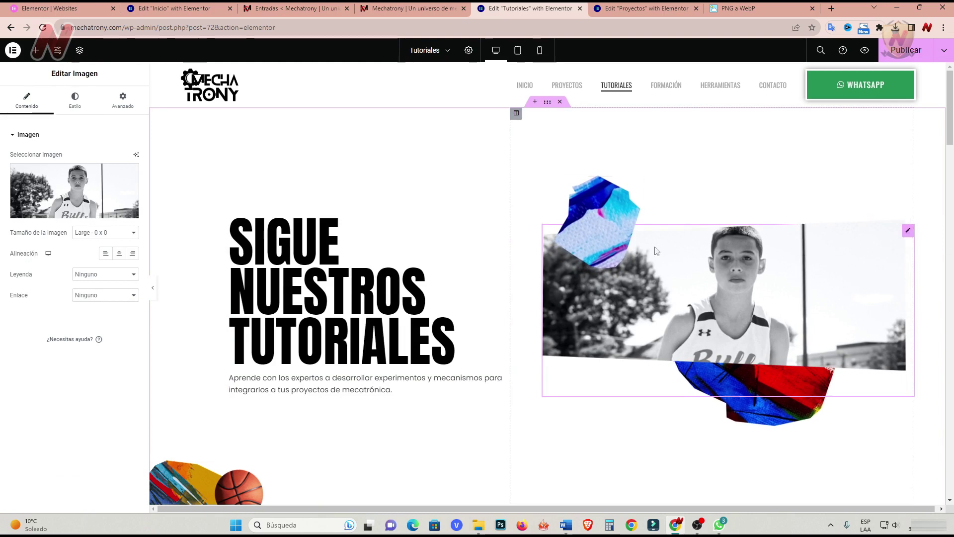
pyautogui.click(35, 50)
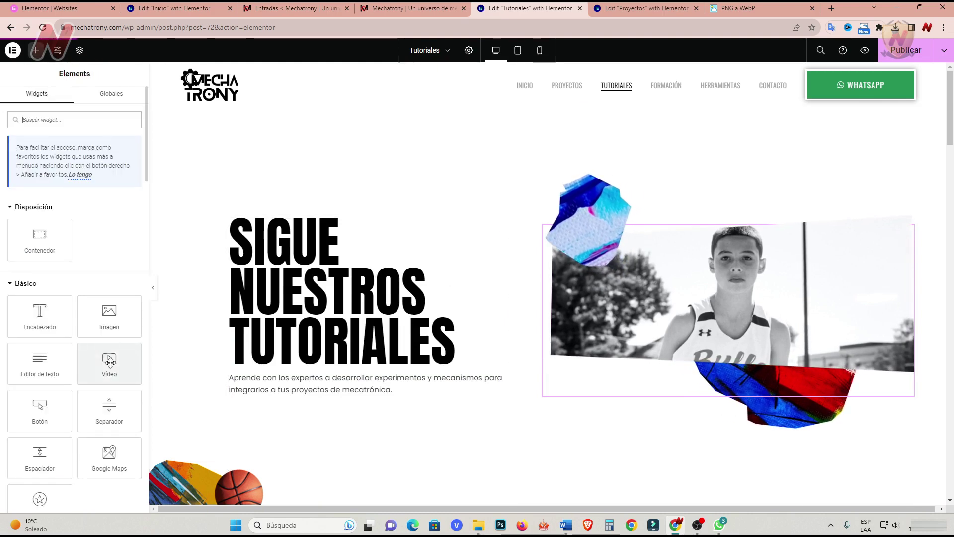
# Add a Video widget to the hero column and delete the boy's photo.
pyautogui.moveTo(111, 362); pyautogui.dragTo(798, 386)
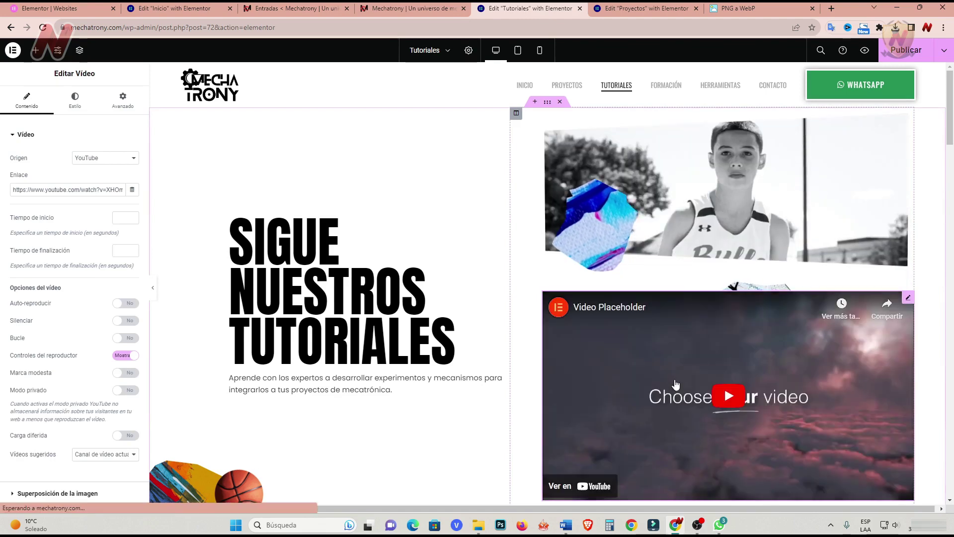
pyautogui.rightClick(908, 127)
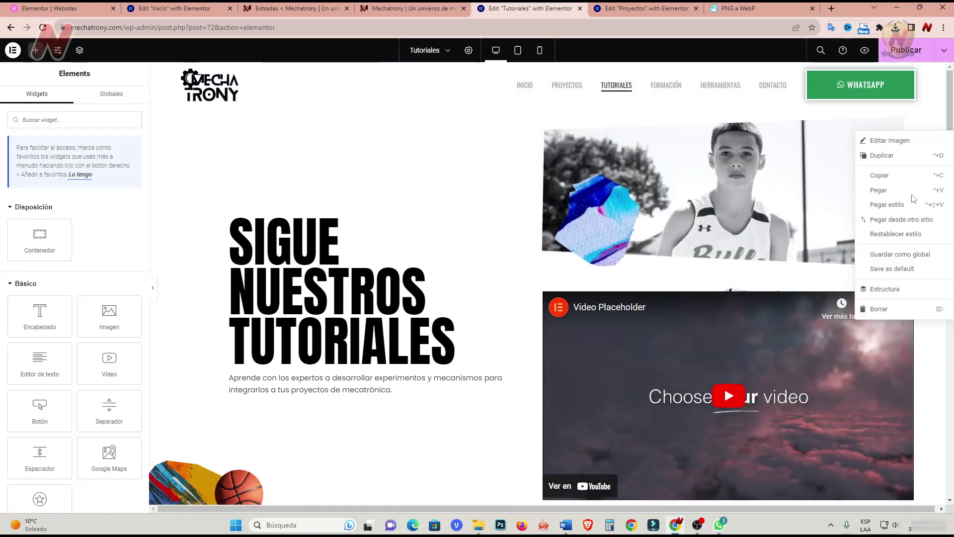
pyautogui.click(880, 308)
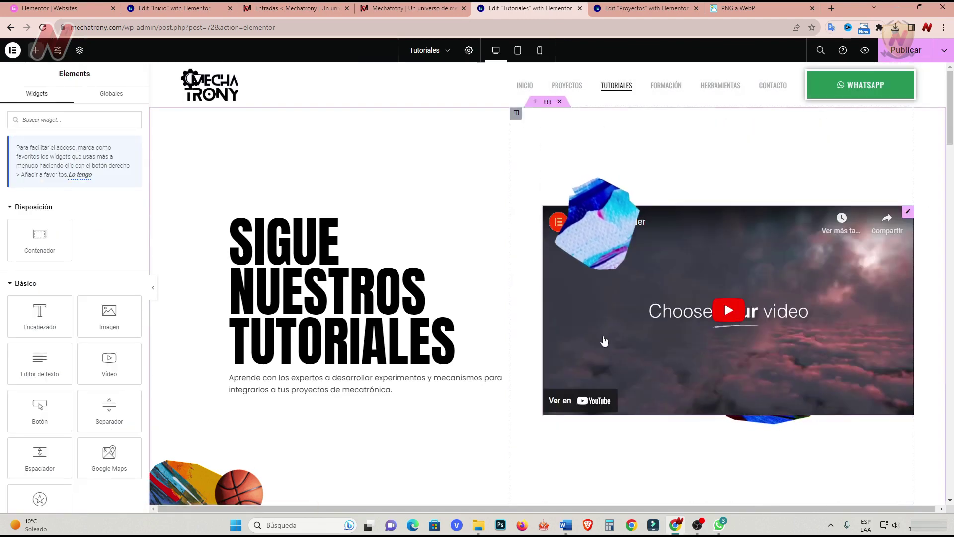
# Make the video self-hosted and upload and select tutoriales.mp4 as its source.
pyautogui.click(909, 213)
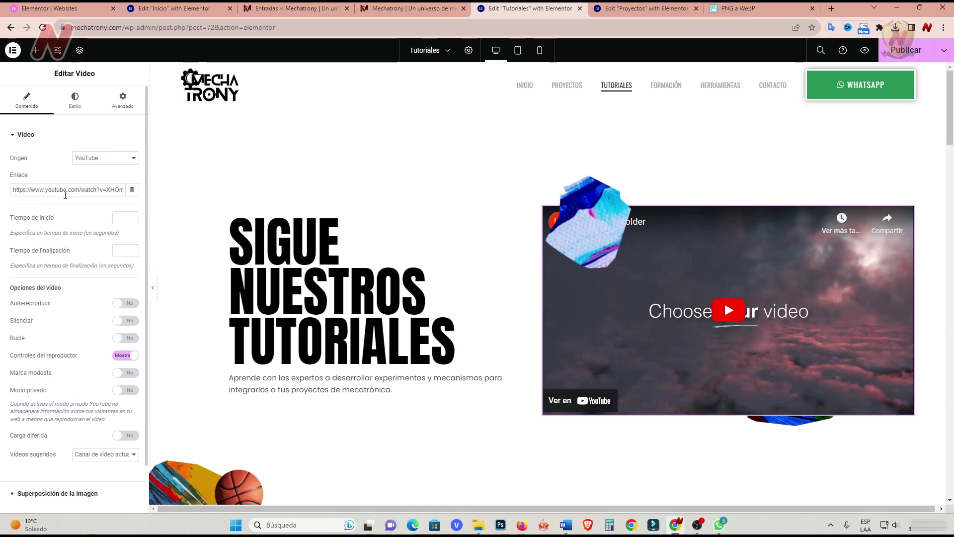
pyautogui.click(134, 164)
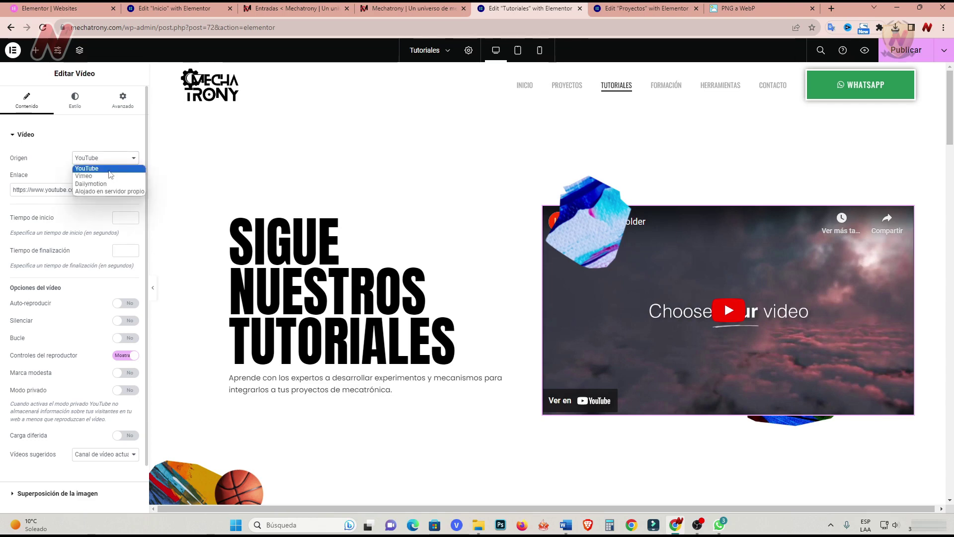
pyautogui.click(99, 192)
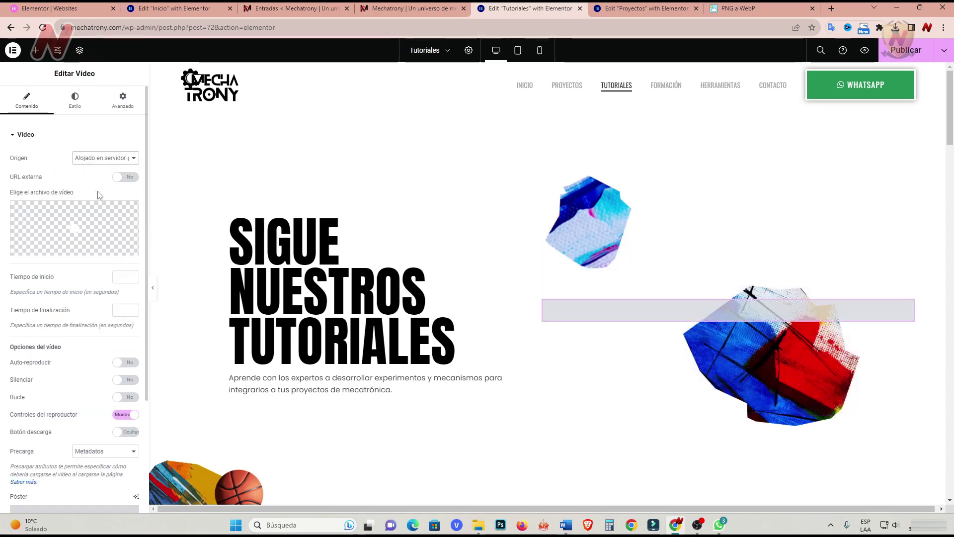
pyautogui.click(81, 249)
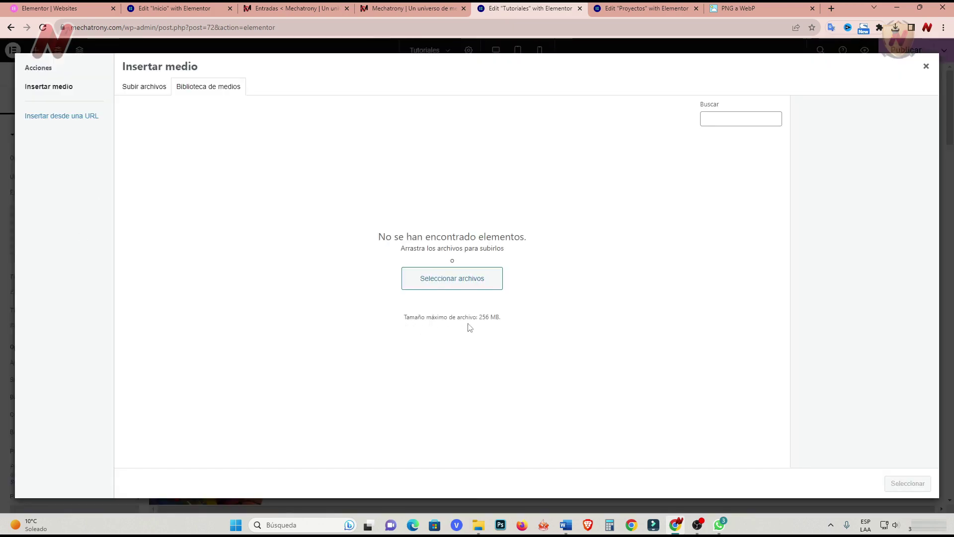
pyautogui.click(479, 525)
pyautogui.moveTo(692, 209); pyautogui.dragTo(273, 269)
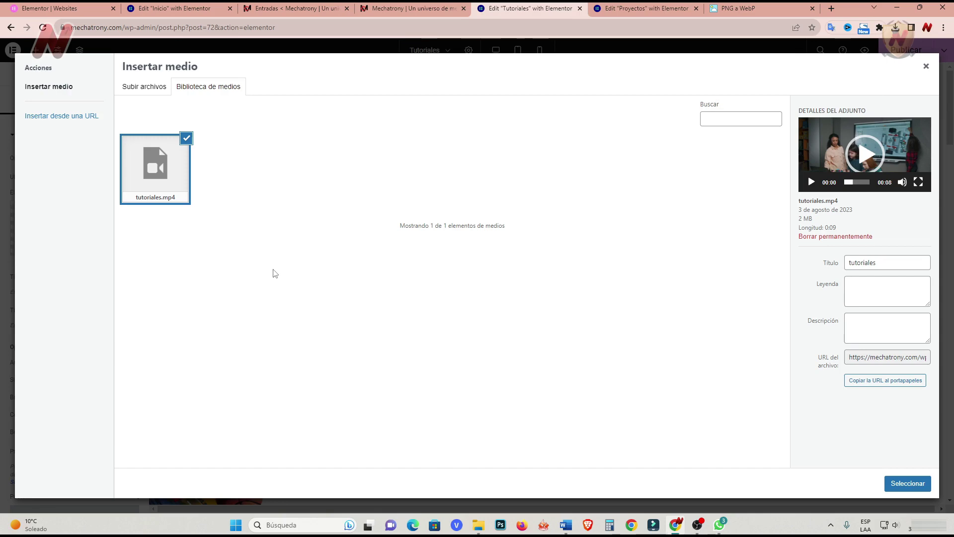
pyautogui.click(907, 484)
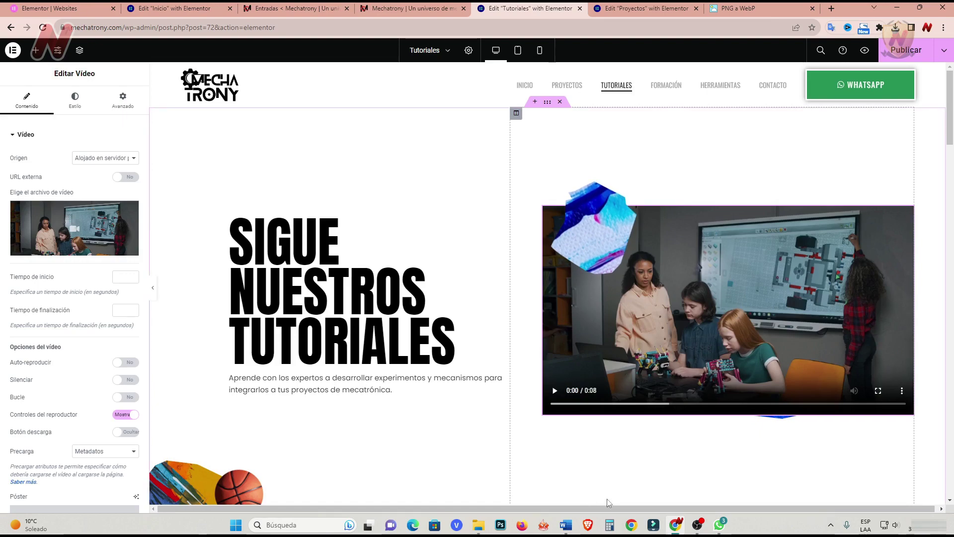
pyautogui.click(413, 359)
pyautogui.scroll(-1, 414, 359)
pyautogui.scroll(-4, 414, 359)
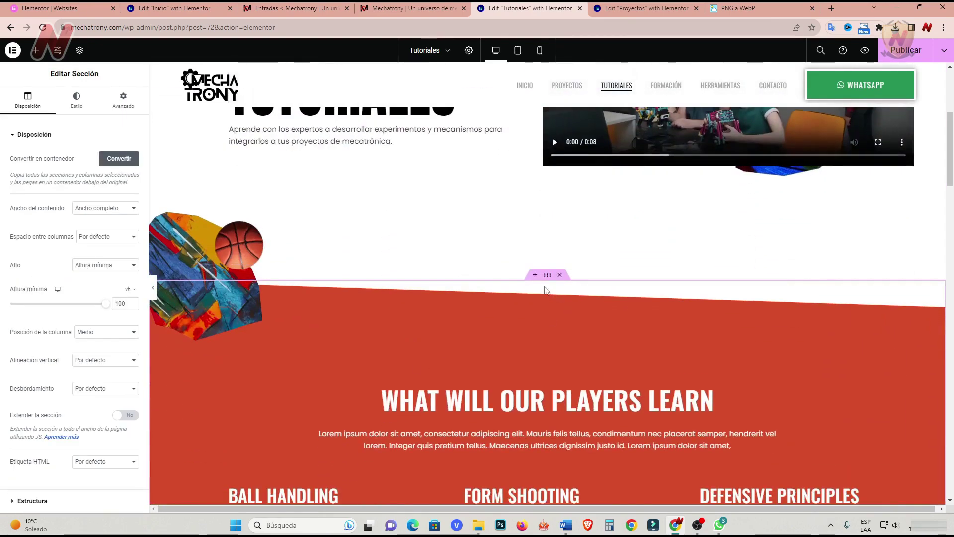
# Add a flexbox container with a three-over-two cell structure above the red section.
pyautogui.click(535, 276)
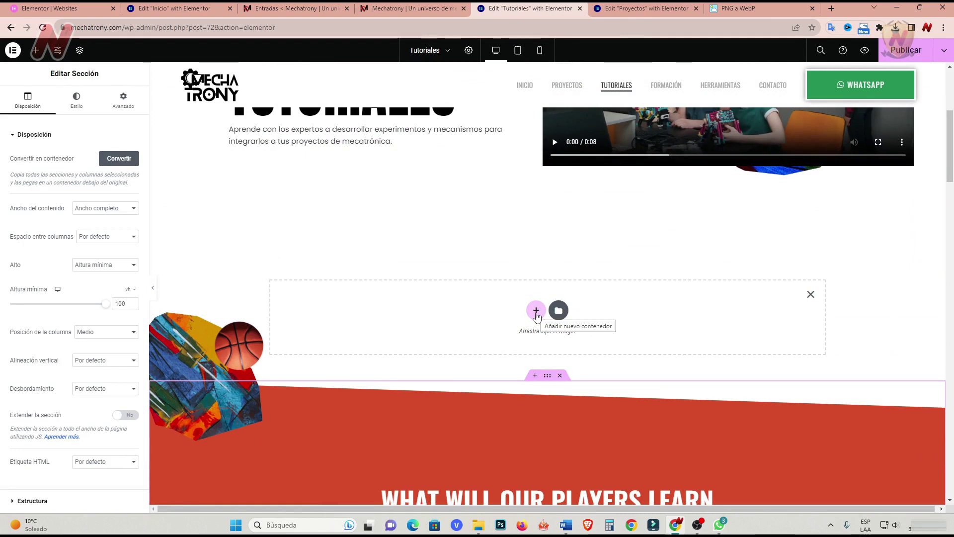
pyautogui.click(536, 311)
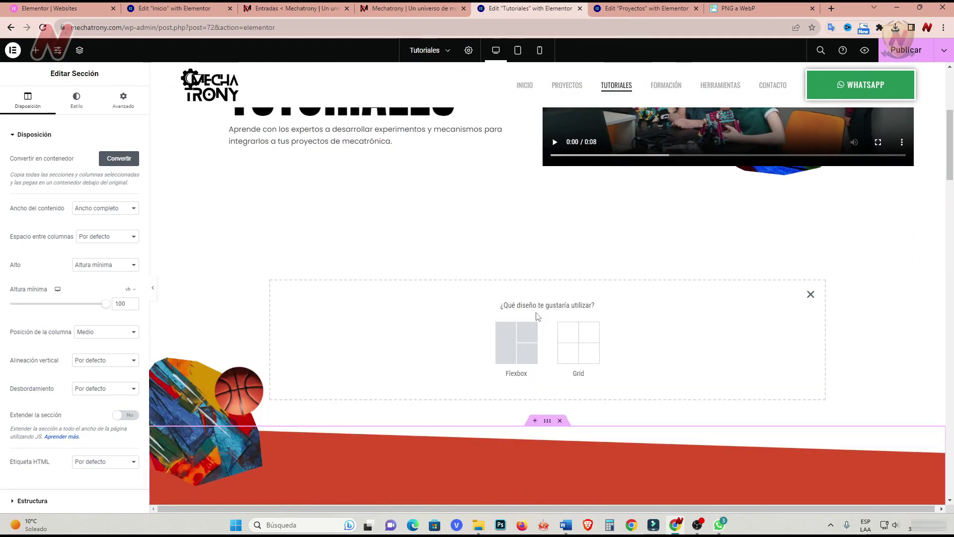
pyautogui.click(517, 352)
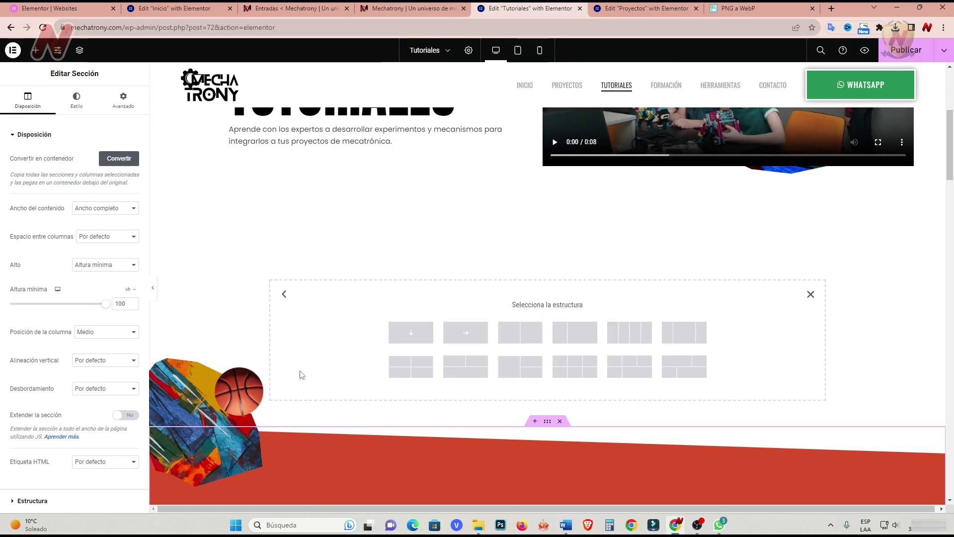
pyautogui.click(638, 369)
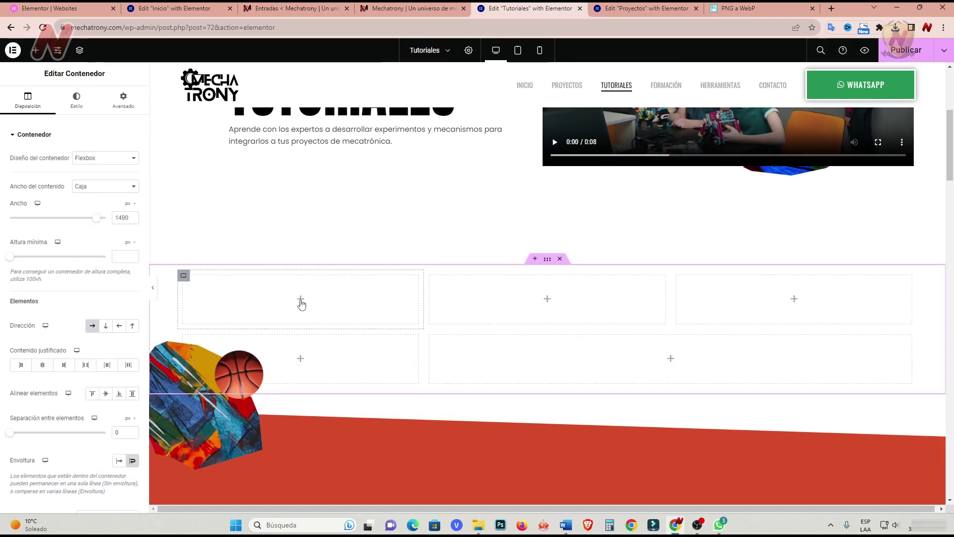
# Put a self-hosted Video widget playing 01robotcompania.mp4 in the first cell.
pyautogui.click(301, 299)
pyautogui.moveTo(80, 374); pyautogui.dragTo(292, 298)
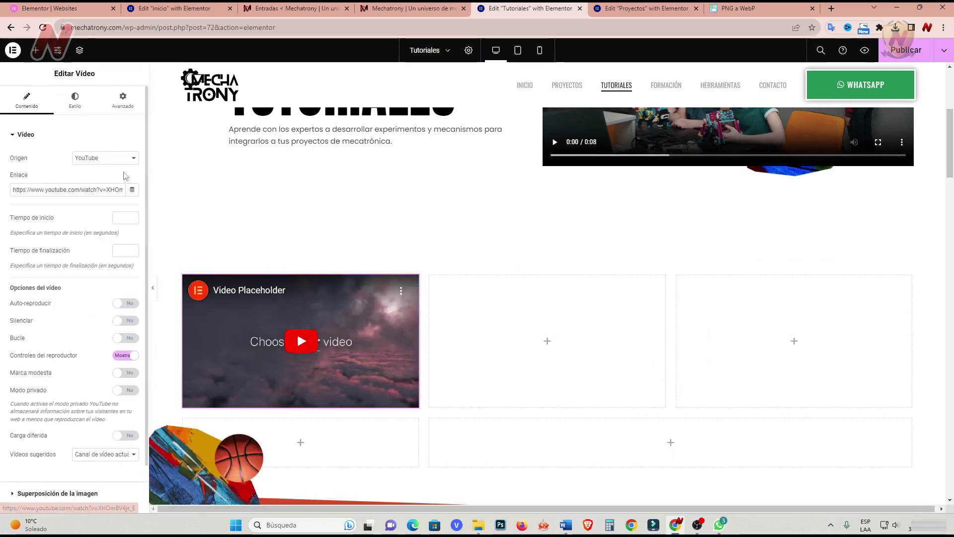
pyautogui.click(133, 158)
pyautogui.click(115, 192)
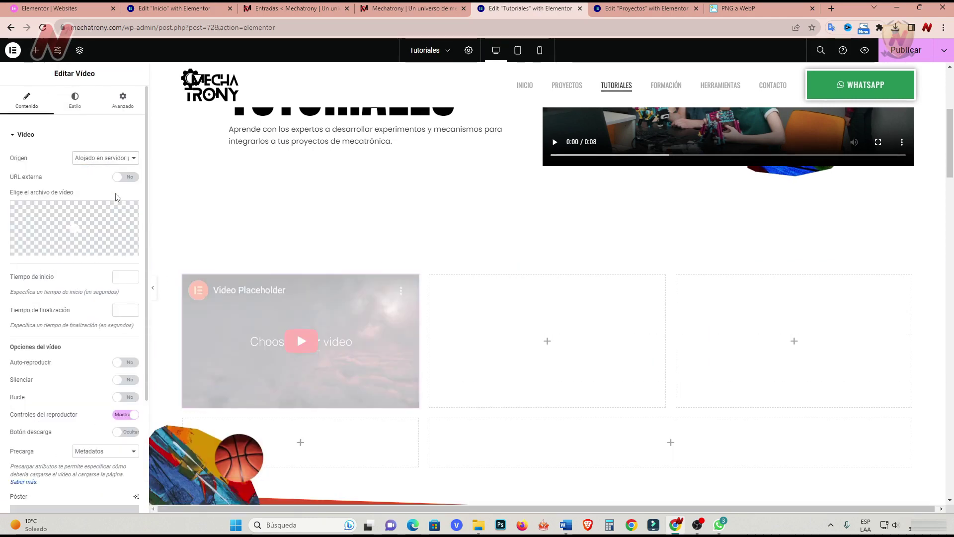
pyautogui.click(75, 252)
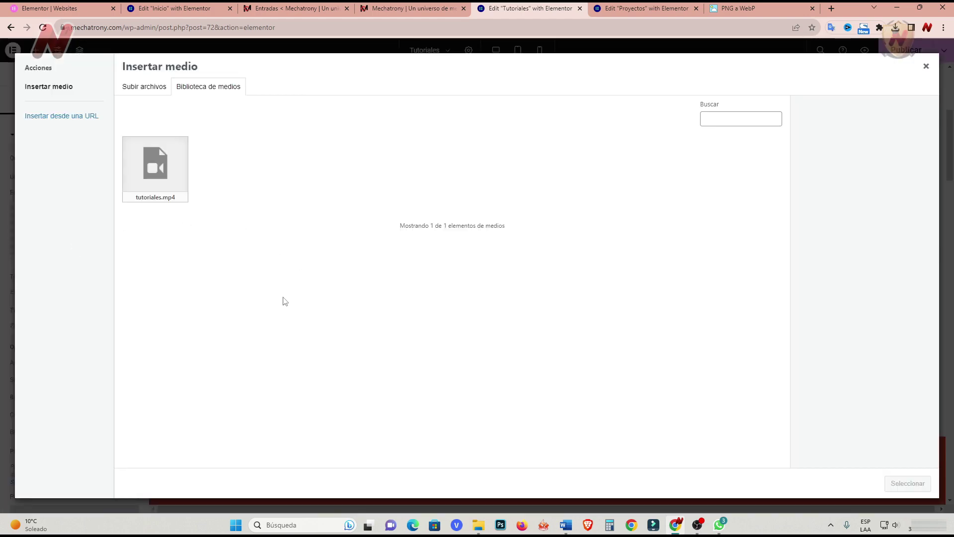
pyautogui.moveTo(273, 253); pyautogui.dragTo(255, 247)
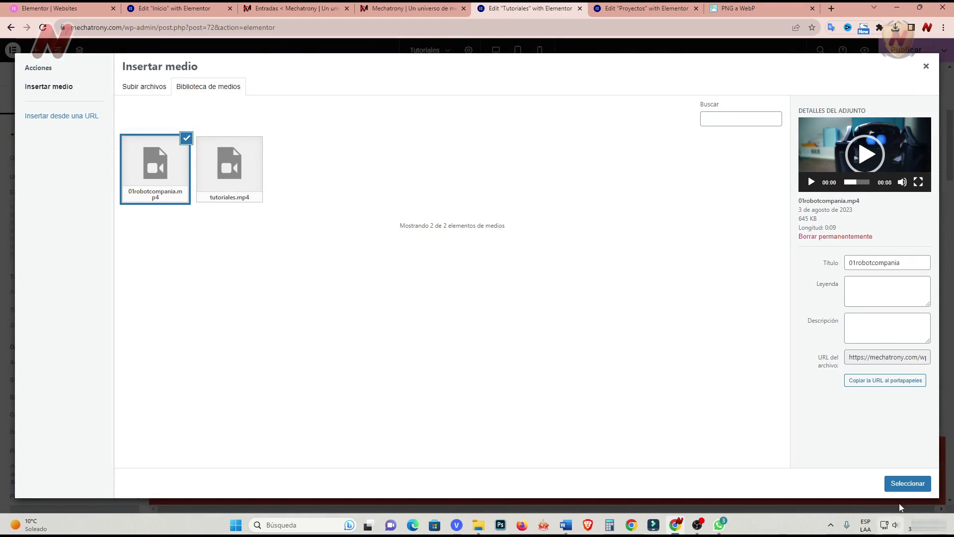
pyautogui.click(902, 484)
# Put a self-hosted Video widget playing 02primerospasosrobotica in the second cell.
pyautogui.click(549, 345)
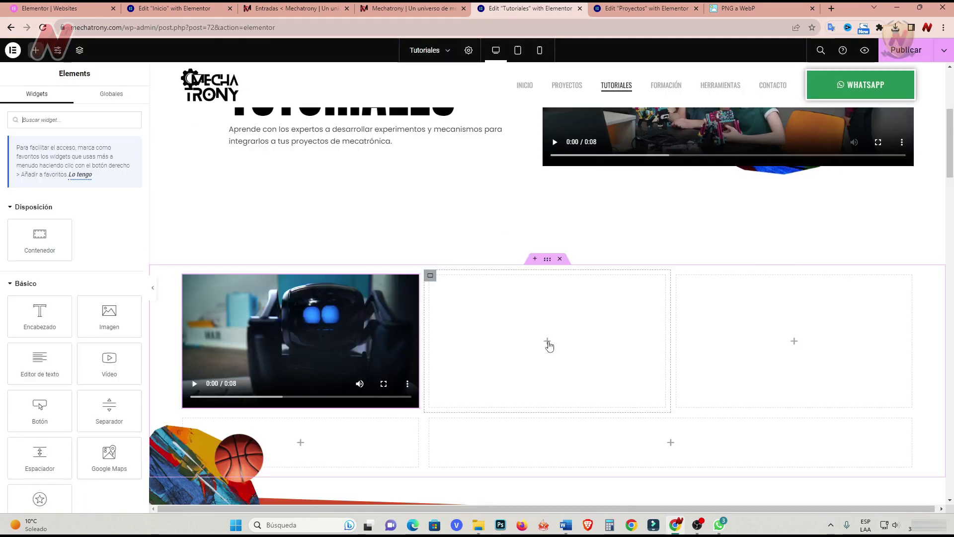
pyautogui.moveTo(107, 366); pyautogui.dragTo(539, 330)
pyautogui.click(105, 157)
pyautogui.click(94, 206)
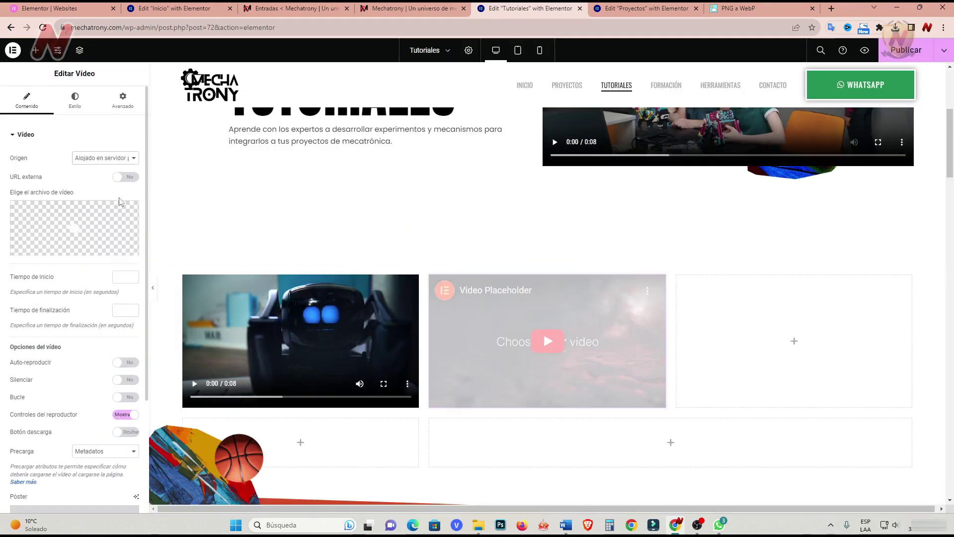
pyautogui.click(85, 248)
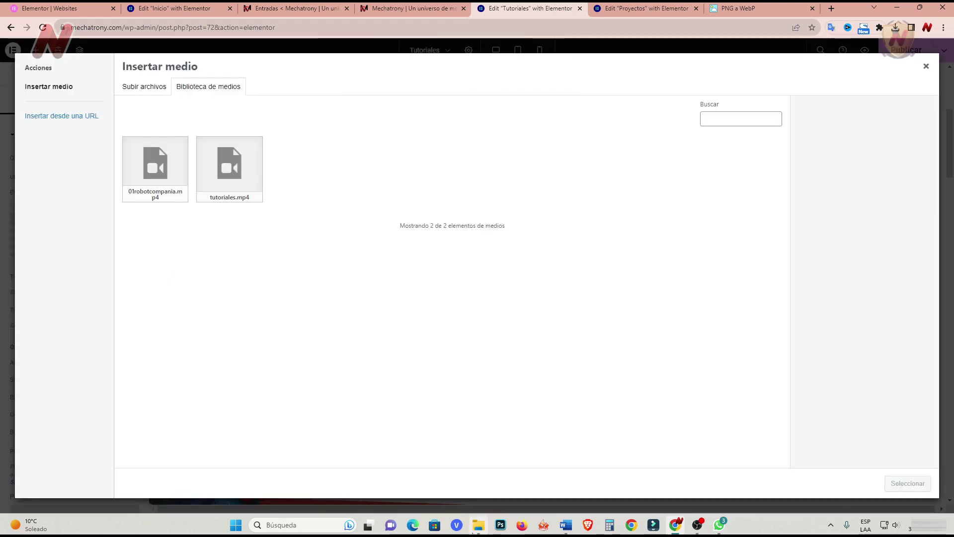
pyautogui.click(475, 529)
pyautogui.moveTo(579, 213); pyautogui.dragTo(223, 298)
pyautogui.click(908, 483)
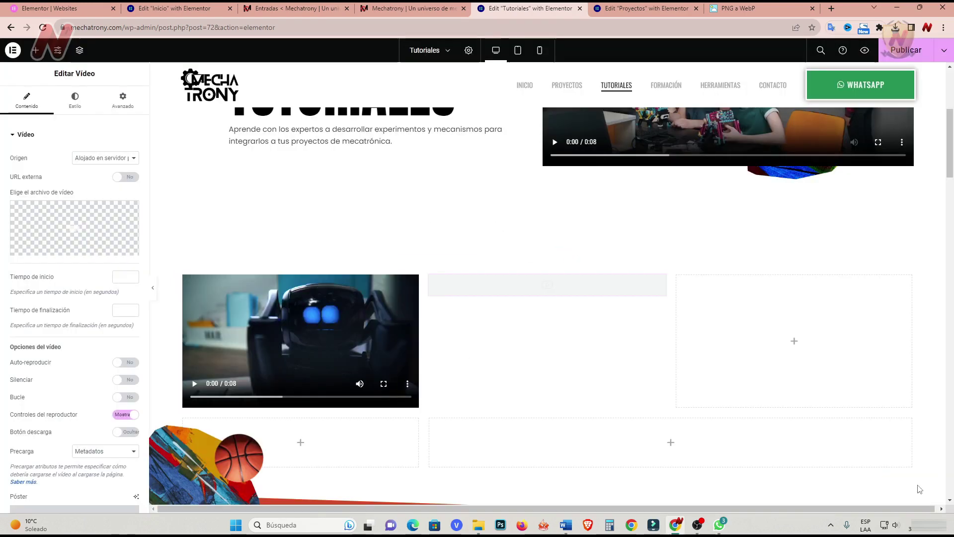
# Put a self-hosted Video widget playing 03vehiculotransportador in the third cell.
pyautogui.moveTo(110, 363); pyautogui.dragTo(795, 341)
pyautogui.click(106, 157)
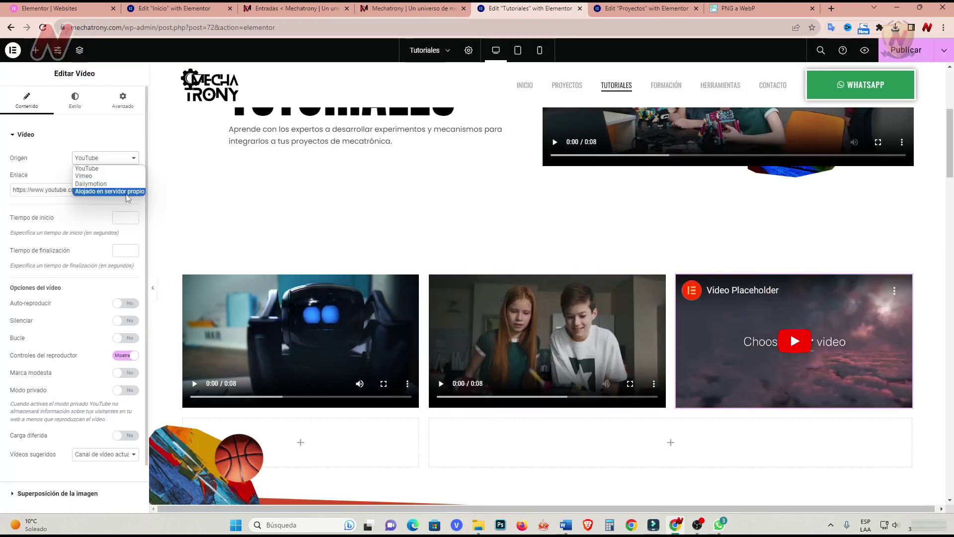
pyautogui.click(94, 189)
pyautogui.click(70, 251)
pyautogui.click(478, 525)
pyautogui.moveTo(639, 213); pyautogui.dragTo(247, 323)
pyautogui.click(908, 483)
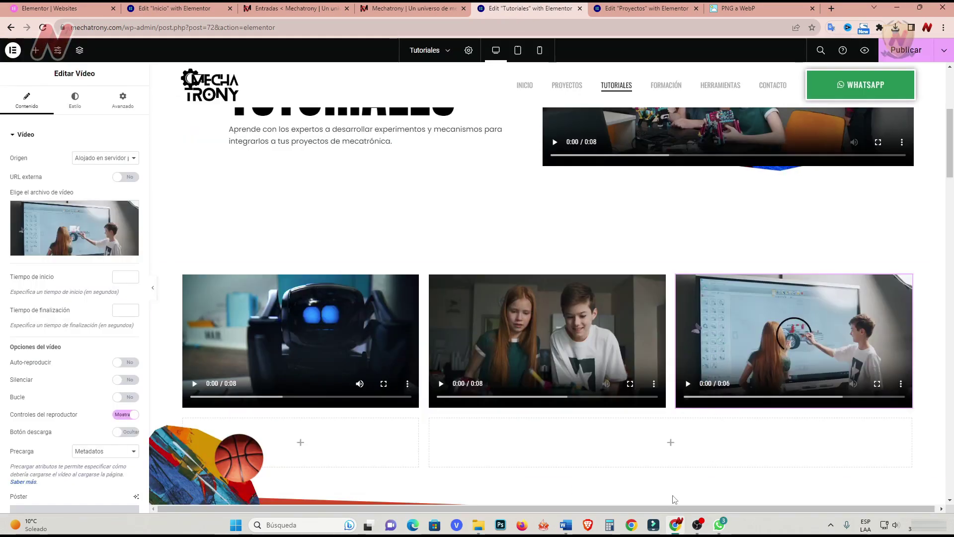
pyautogui.scroll(1, 473, 448)
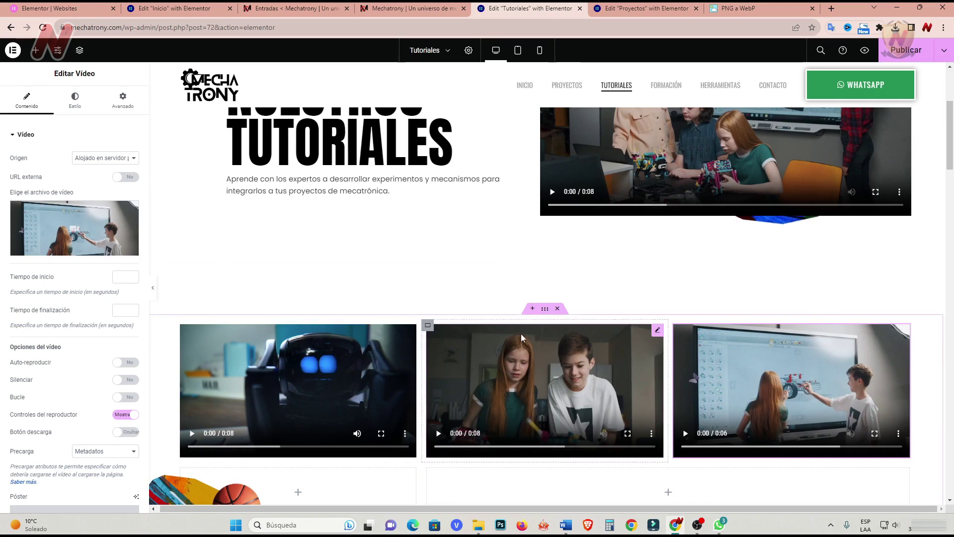
# Add a single-column flexbox container above the video row.
pyautogui.click(532, 308)
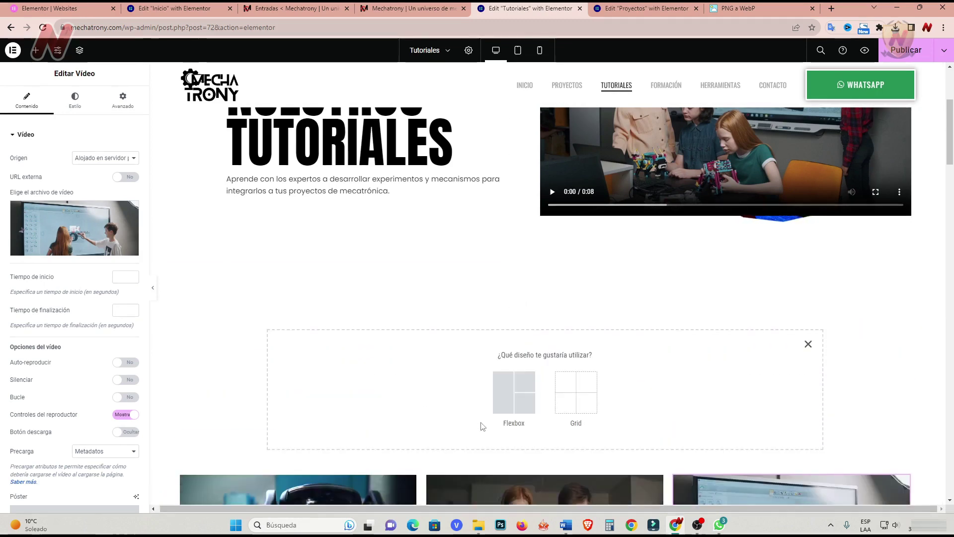
pyautogui.click(522, 395)
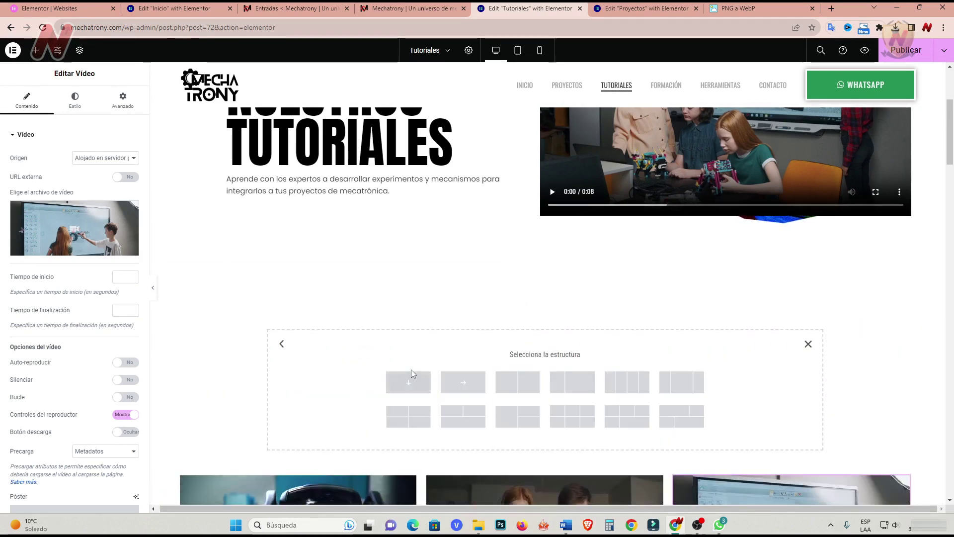
pyautogui.click(410, 378)
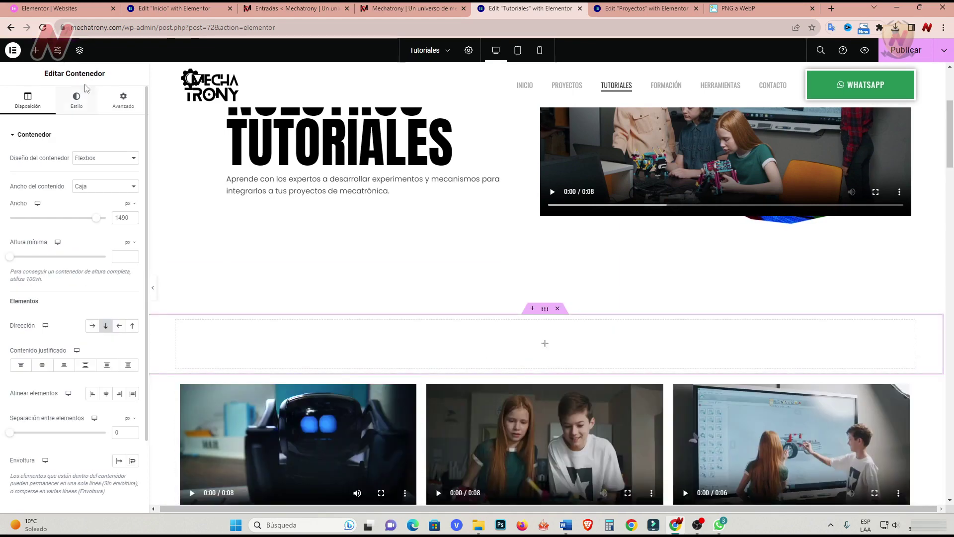
# Place a centred heading reading 'APRENDE MECATRÓNICA' in the new container.
pyautogui.click(36, 51)
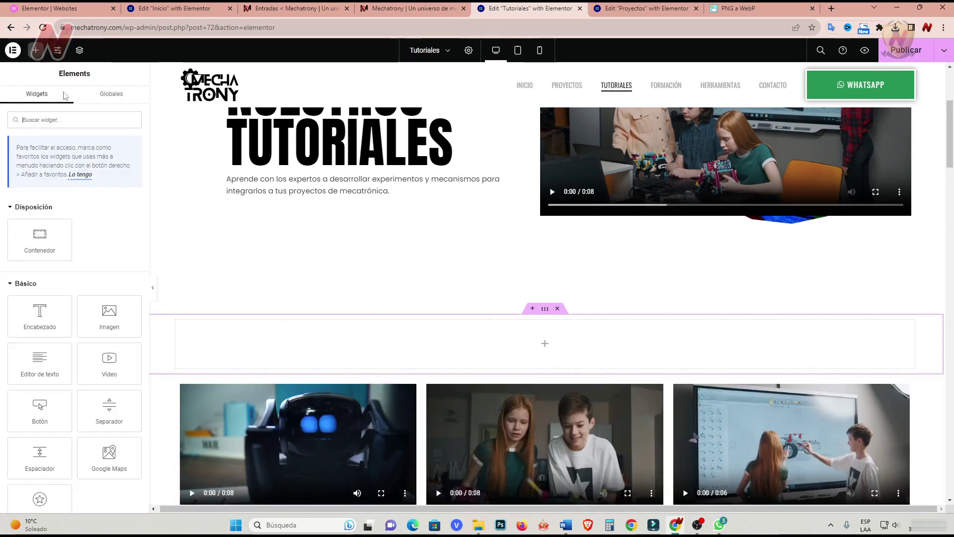
pyautogui.moveTo(40, 314); pyautogui.dragTo(575, 329)
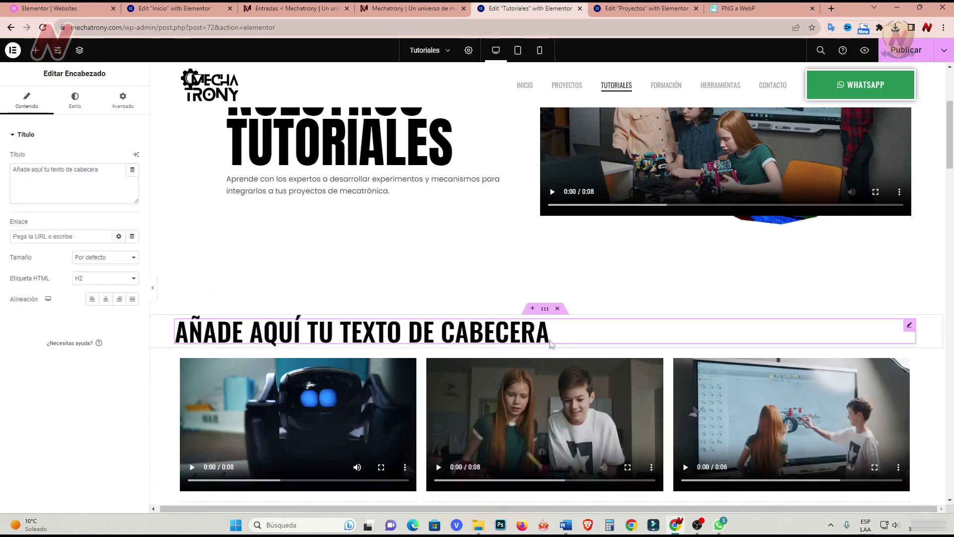
pyautogui.tripleClick(13, 167)
pyautogui.write('aprende mecatrónica')
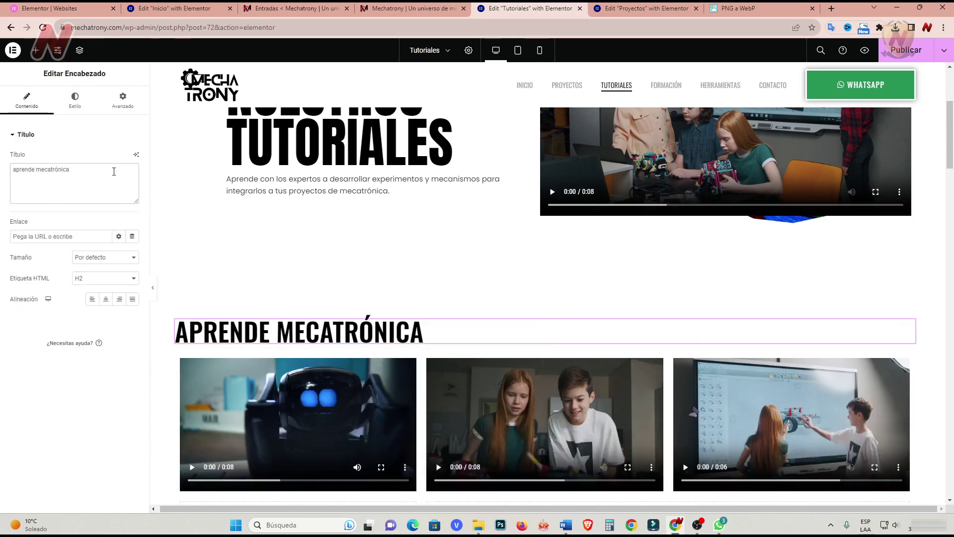
pyautogui.click(108, 301)
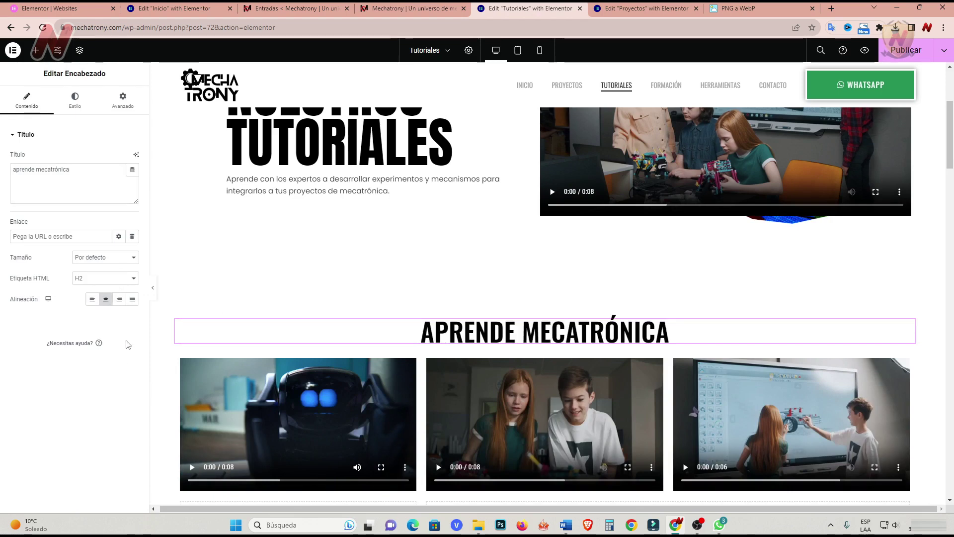
pyautogui.scroll(-5, 575, 234)
pyautogui.click(391, 321)
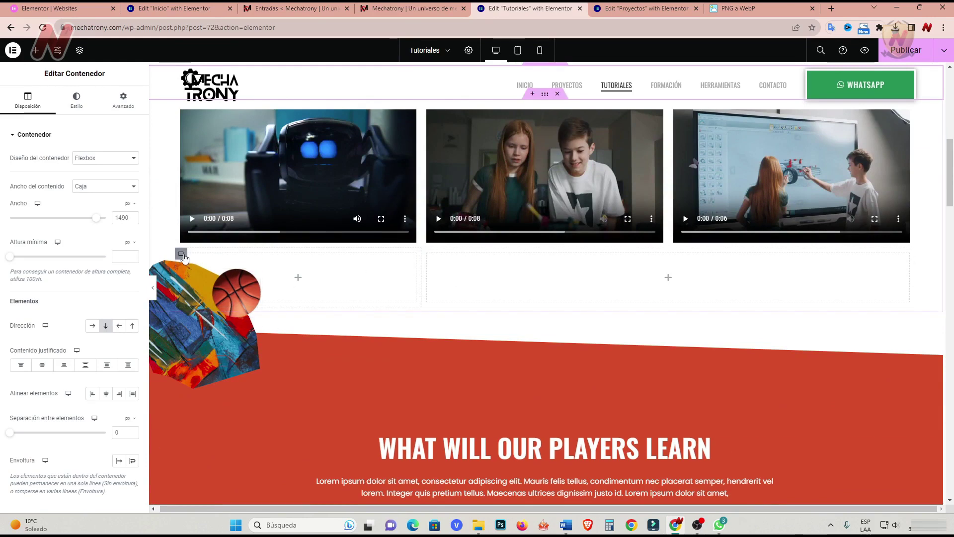
# Delete the empty container and the red players-learn and dark Training days sections.
pyautogui.rightClick(183, 256)
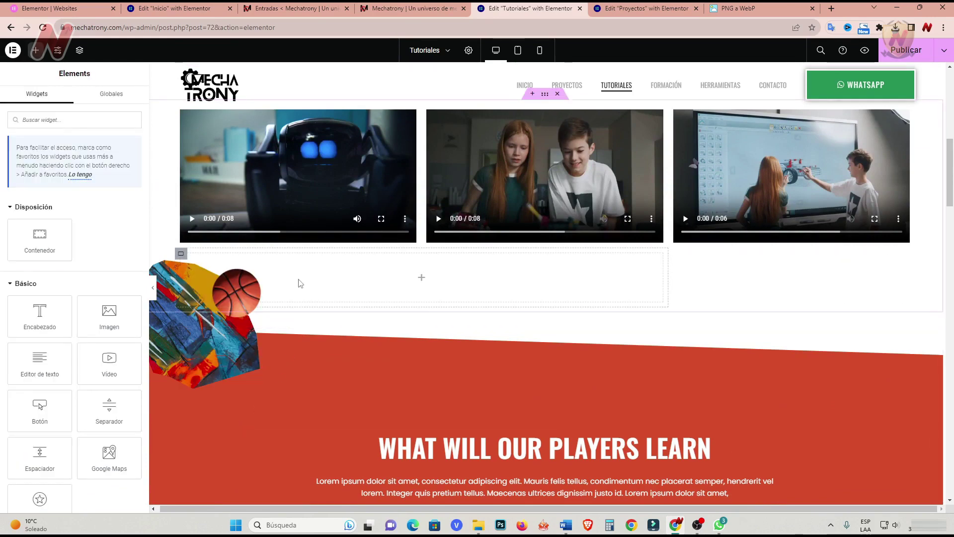
pyautogui.rightClick(182, 264)
pyautogui.click(211, 470)
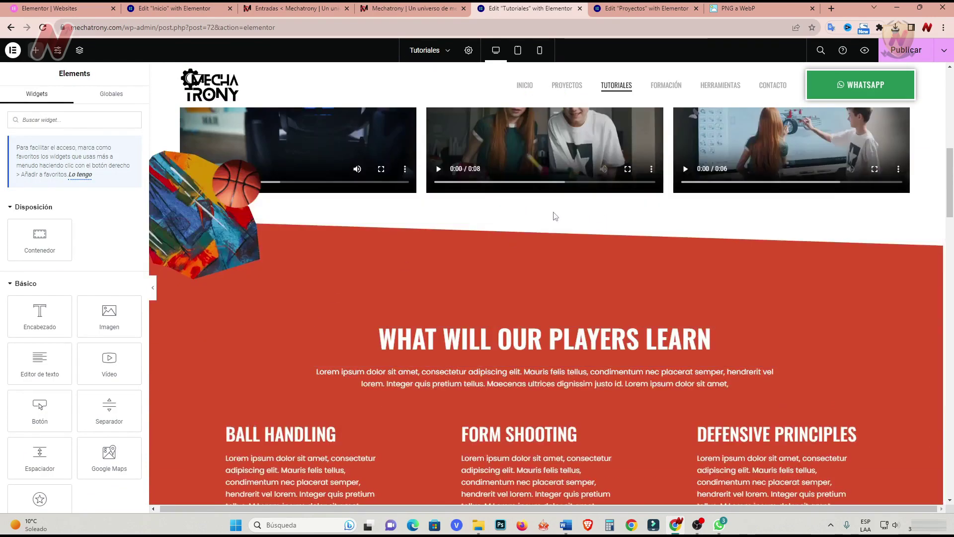
pyautogui.click(559, 213)
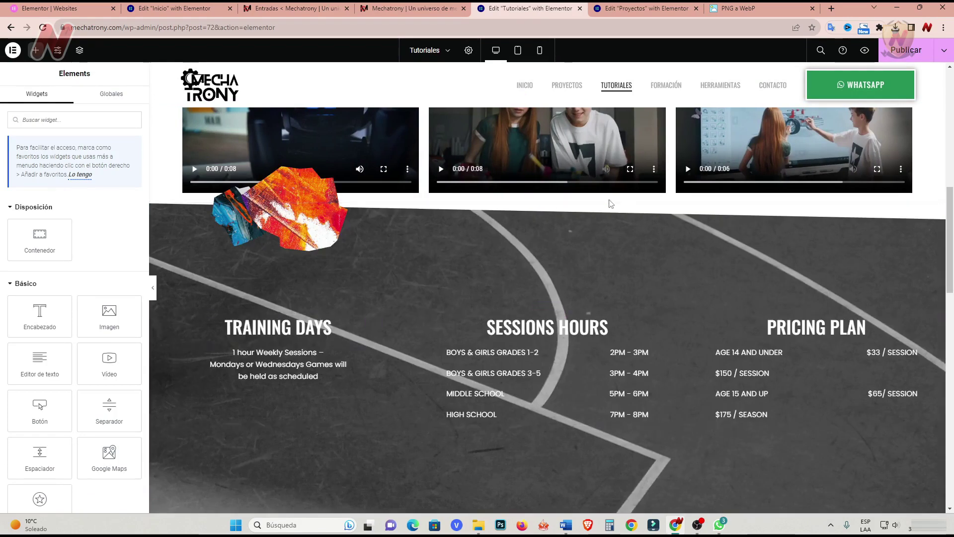
pyautogui.click(561, 198)
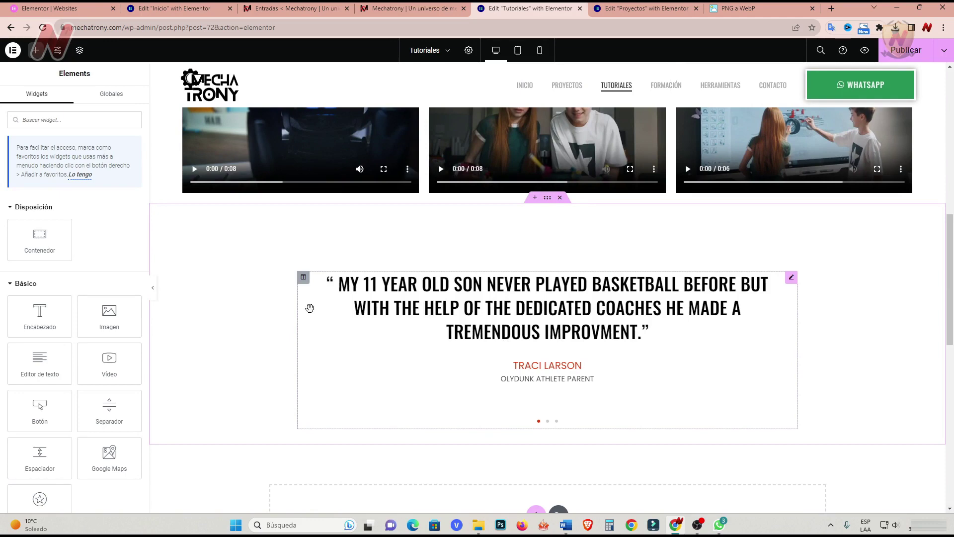
# Open the template library from a new section slot above the testimonials.
pyautogui.scroll(2, 262, 390)
pyautogui.scroll(-2, 260, 378)
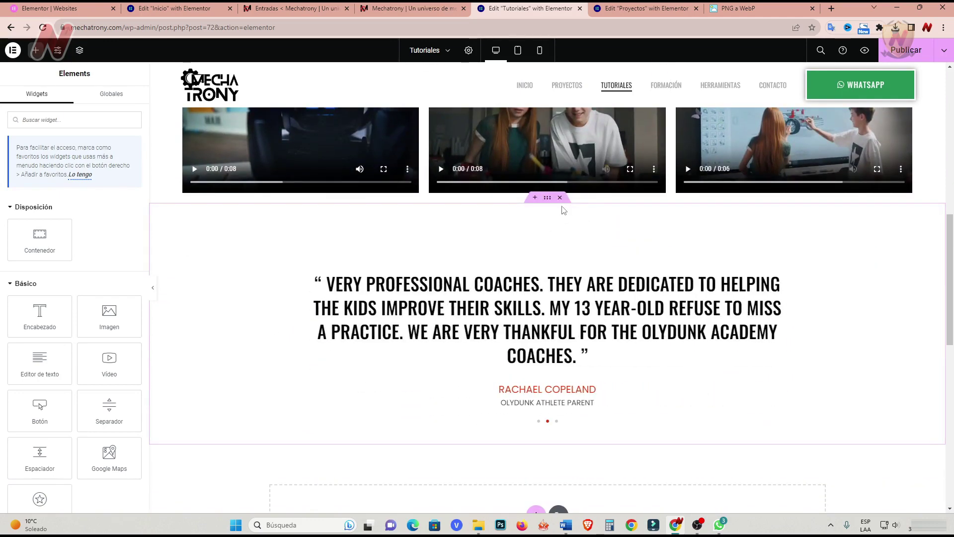
pyautogui.click(535, 198)
pyautogui.click(558, 245)
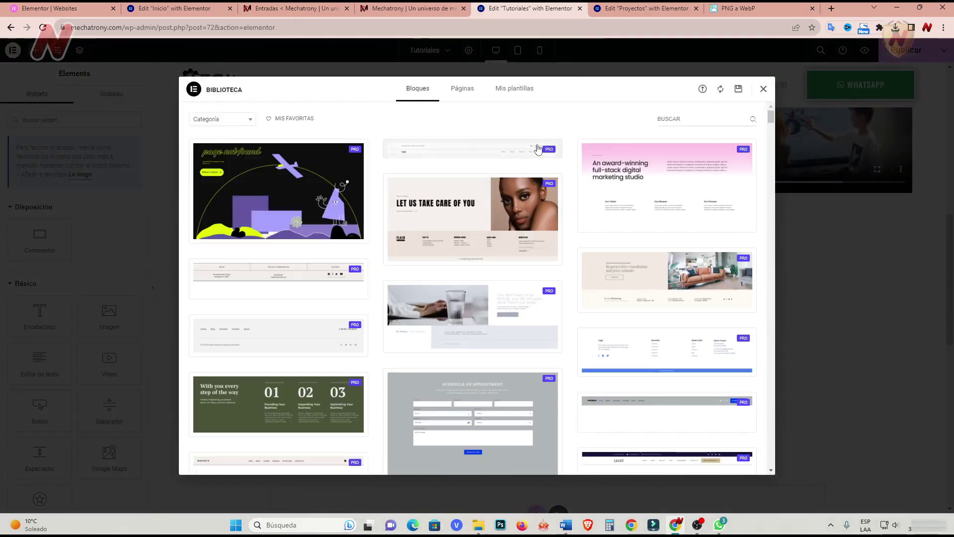
# Insert the saved 'frases' template from Mis plantillas below the videos, applying its settings.
pyautogui.click(524, 97)
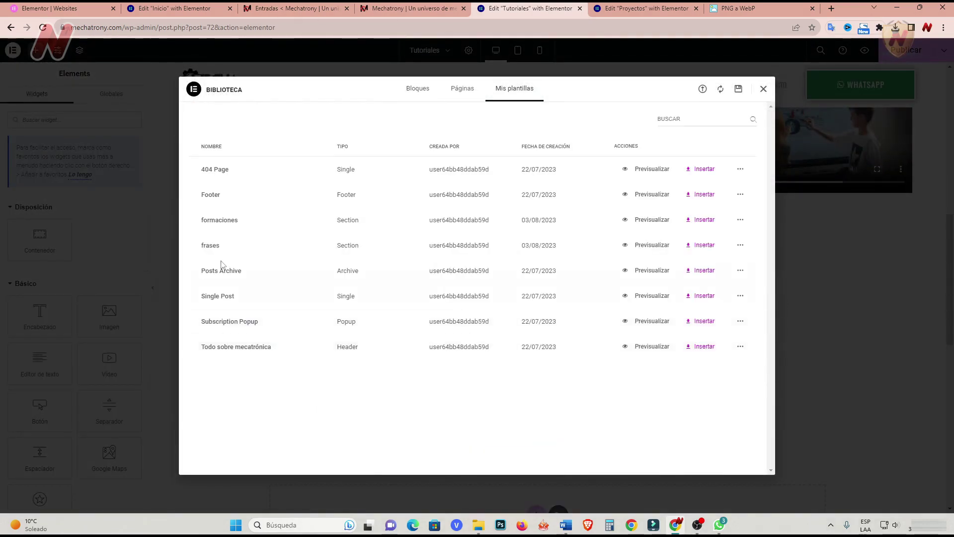
pyautogui.click(695, 246)
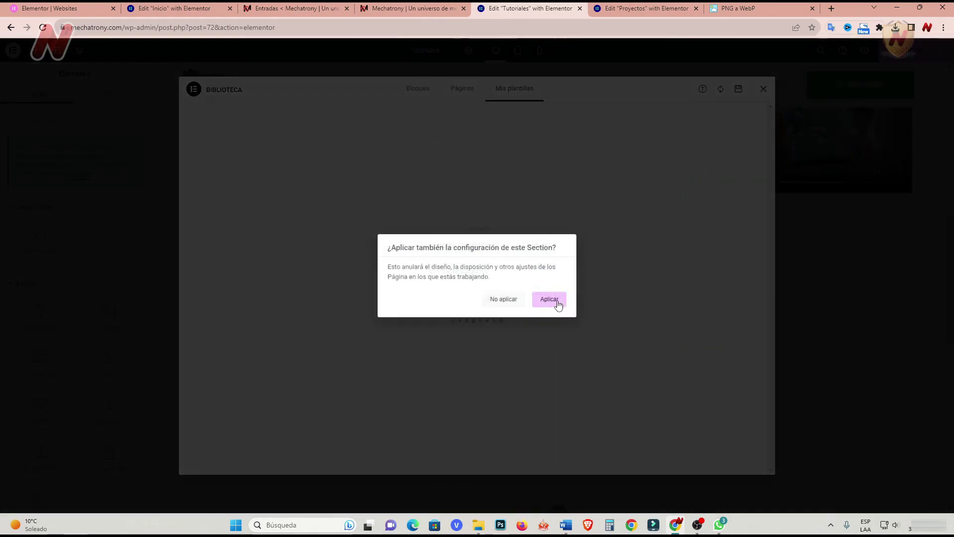
pyautogui.click(557, 301)
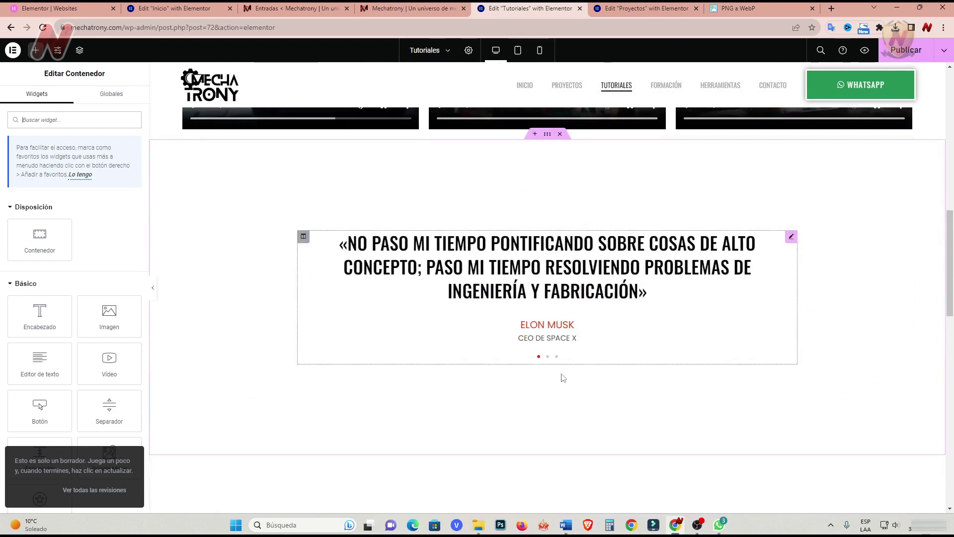
# Delete the old basketball testimonial section beneath the new quotes.
pyautogui.scroll(-3, 527, 397)
pyautogui.scroll(-2, 538, 417)
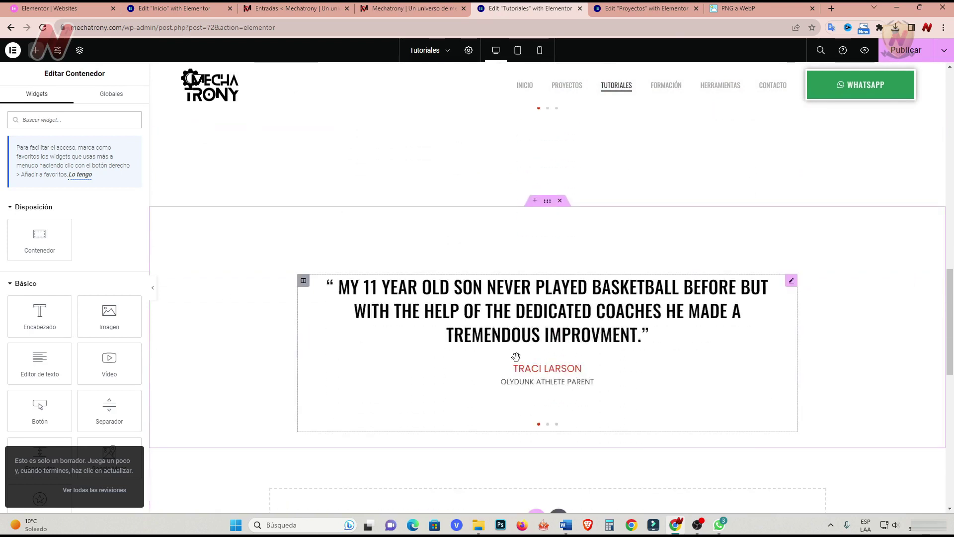
pyautogui.click(560, 200)
pyautogui.scroll(-6, 403, 424)
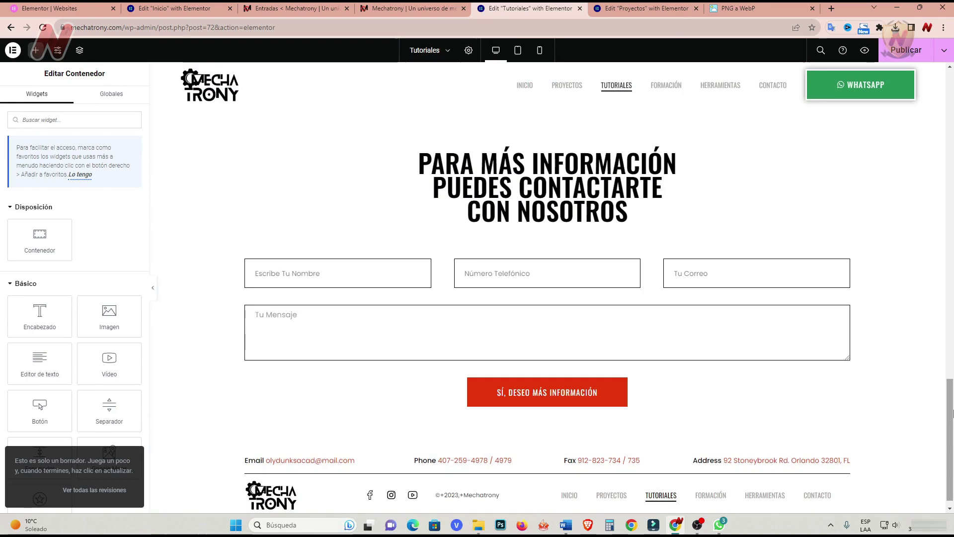
# Publish the Tutoriales page with Esconder título set to Sí, then return to the Mechatrony tab.
pyautogui.moveTo(953, 414); pyautogui.dragTo(950, 100)
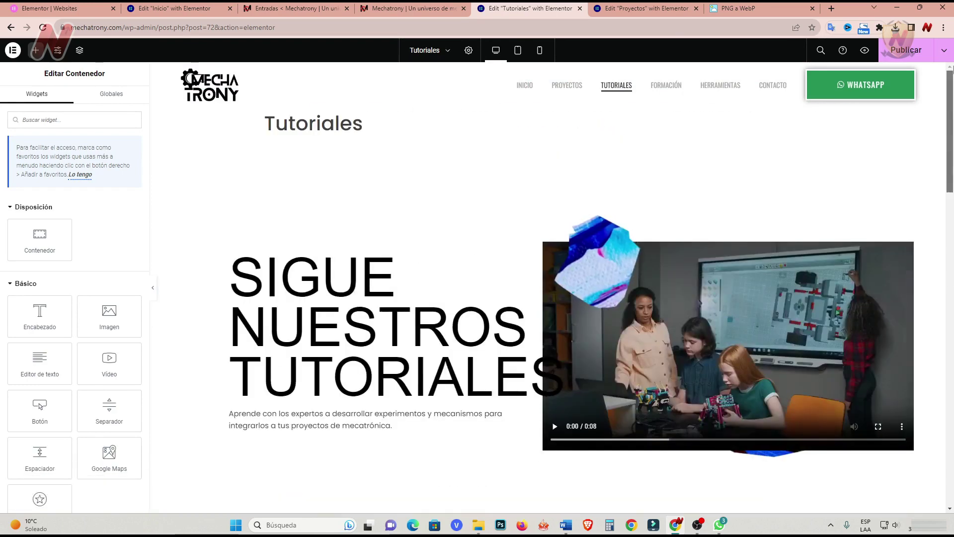
pyautogui.click(905, 53)
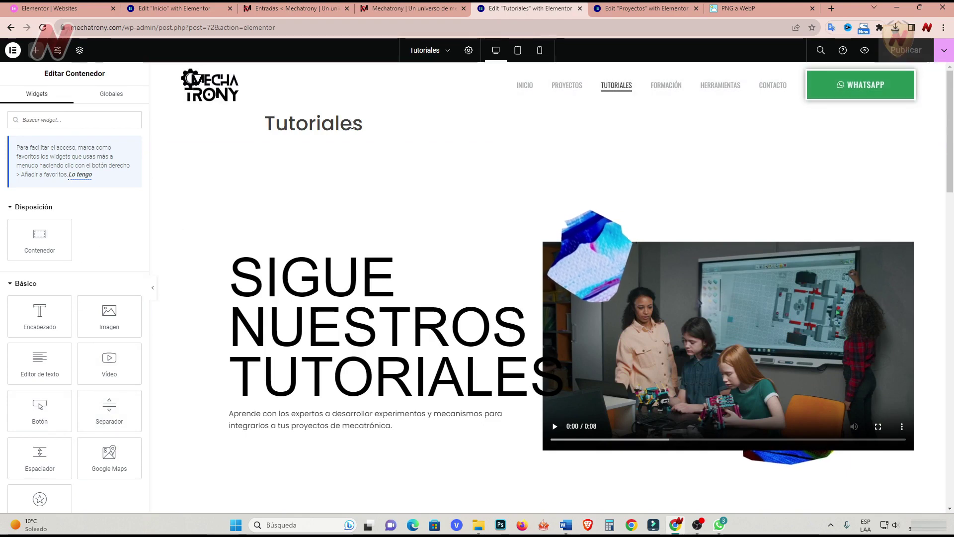
pyautogui.click(470, 52)
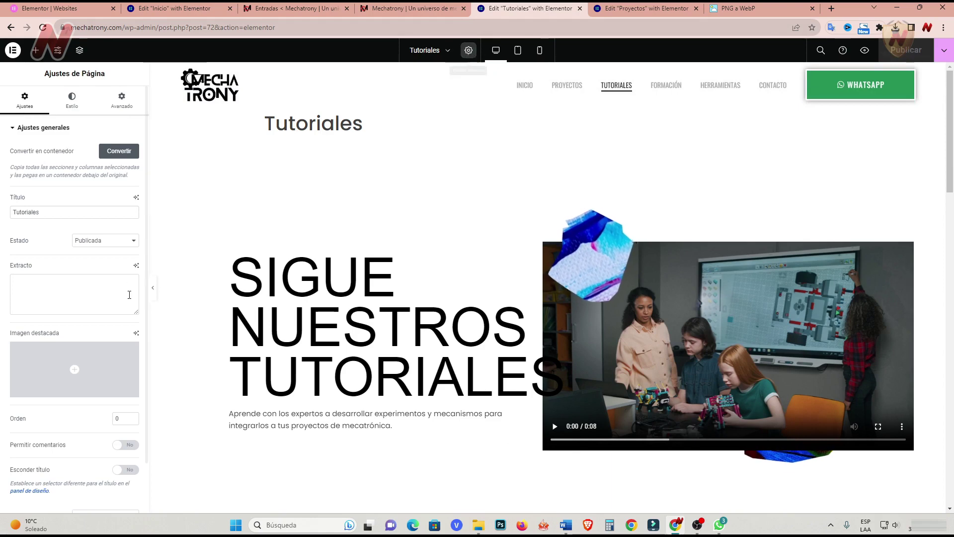
pyautogui.scroll(-1, 118, 364)
pyautogui.click(119, 415)
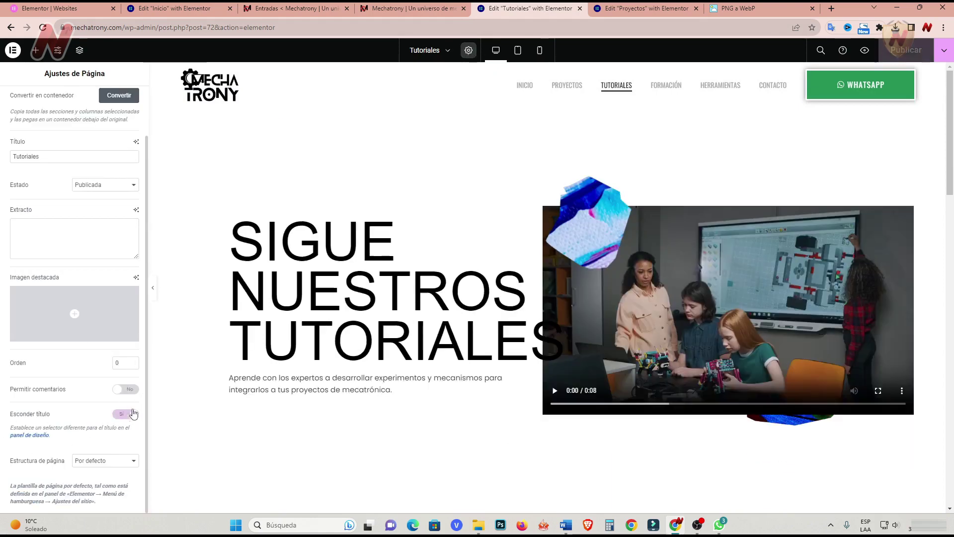
pyautogui.click(905, 58)
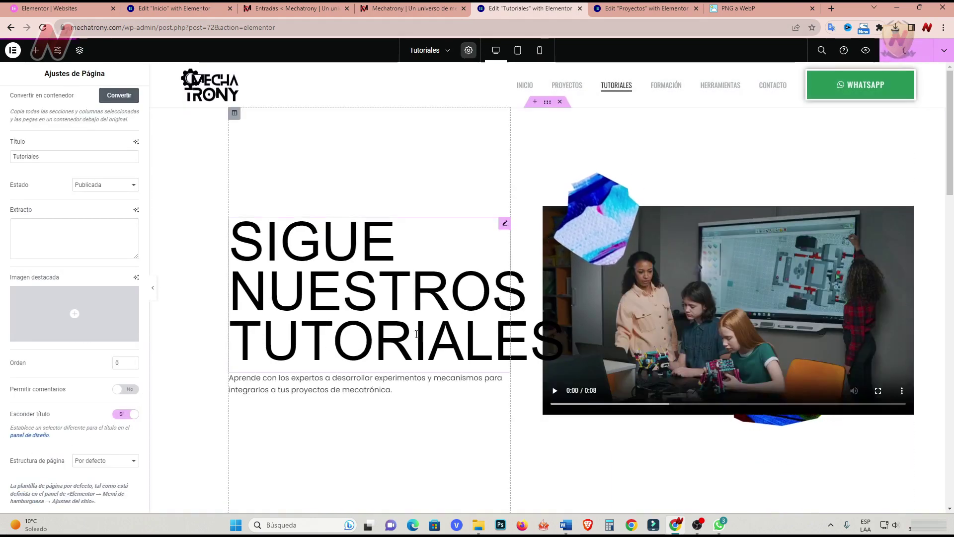
pyautogui.click(389, 10)
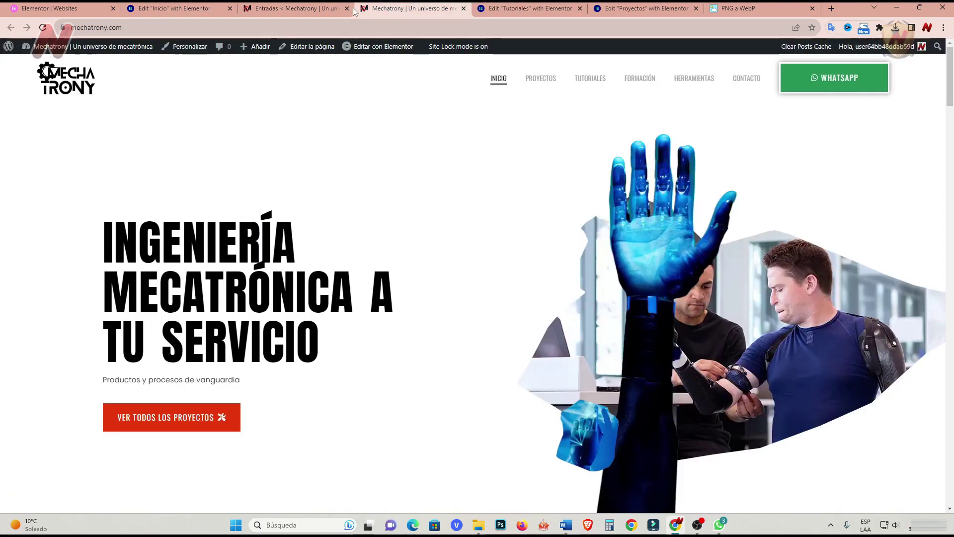
# Open the FORMACIÓN menu link in a new tab and load it in Elementor.
pyautogui.rightClick(645, 80)
pyautogui.click(666, 88)
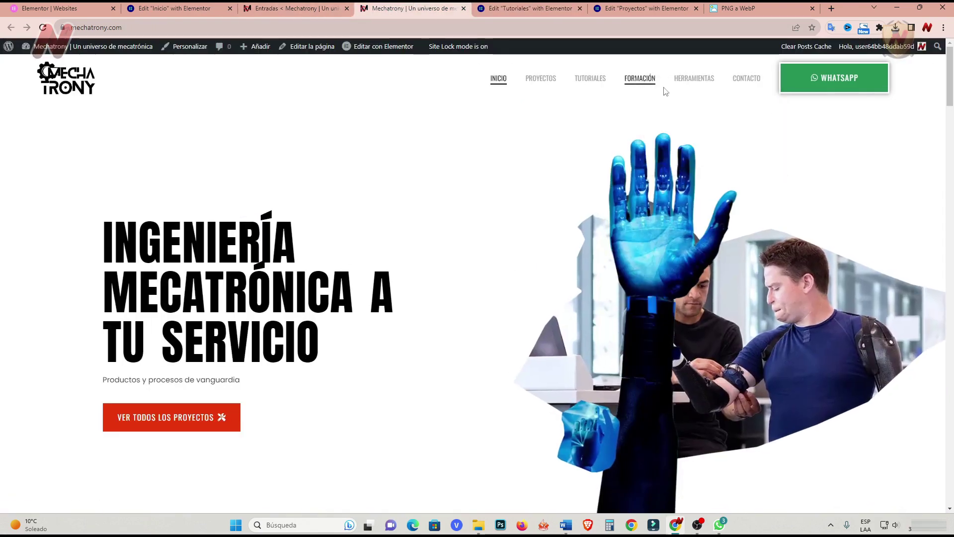
pyautogui.click(553, 11)
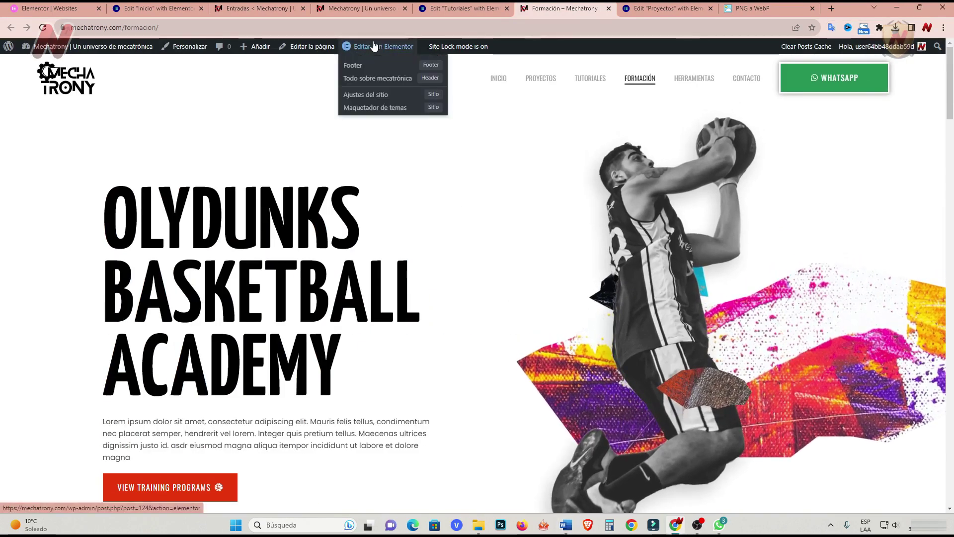
pyautogui.click(377, 46)
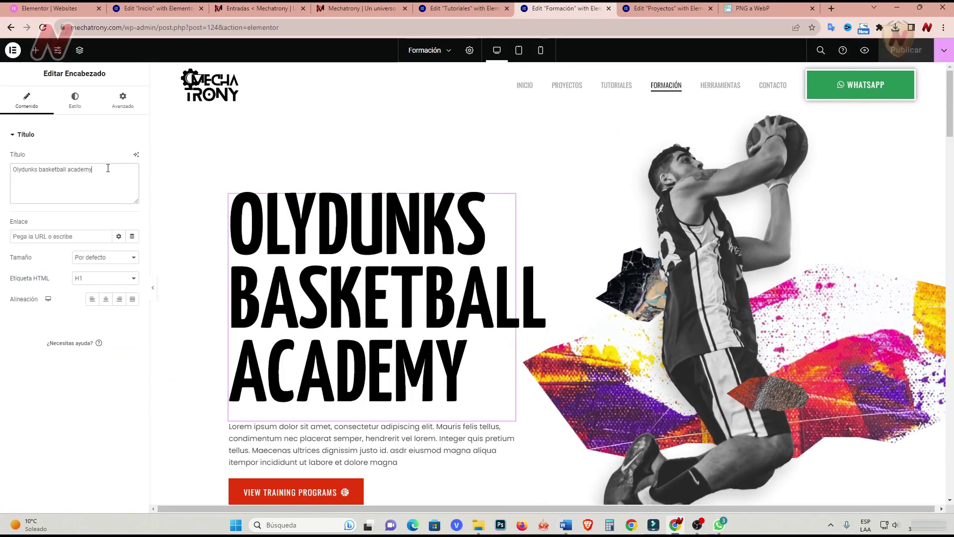
# Set the hero heading to FÓRMATE CON LOS MEJORES EN NUESTRA PLATAFORMA: weight 400, size 94, line height 87, spacing 0.
pyautogui.hotkey('ctrl', 'a')
pyautogui.write('FÓRMATE CON LOS MEJORES EN NUESTRA PLATAFORMA')
pyautogui.click(74, 99)
pyautogui.click(132, 178)
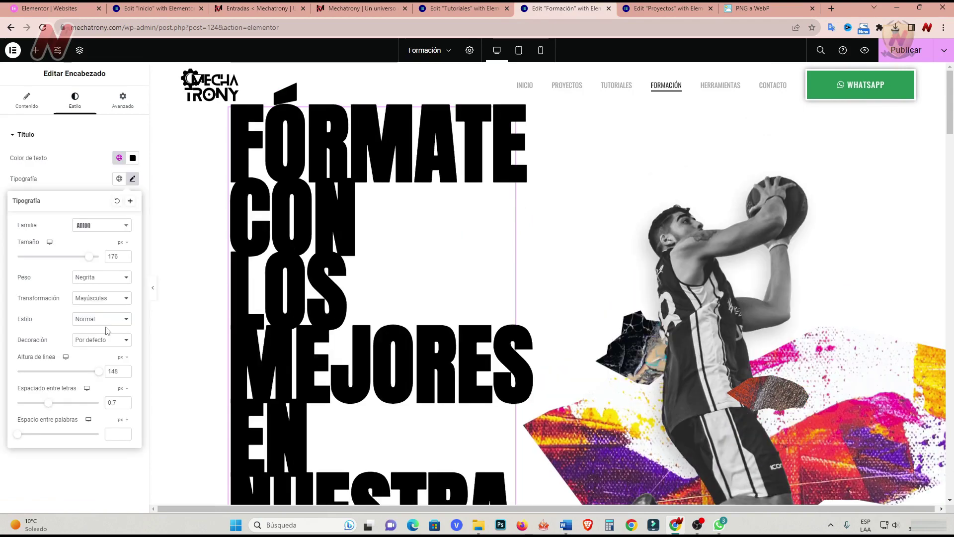
pyautogui.click(107, 331)
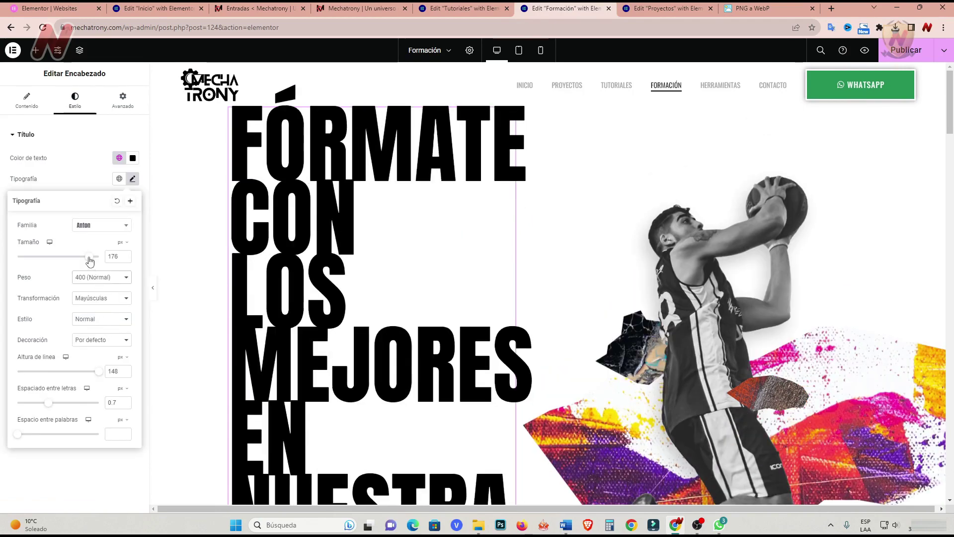
pyautogui.moveTo(89, 261); pyautogui.dragTo(51, 257)
pyautogui.moveTo(99, 372); pyautogui.dragTo(88, 373)
pyautogui.moveTo(48, 402); pyautogui.dragTo(45, 409)
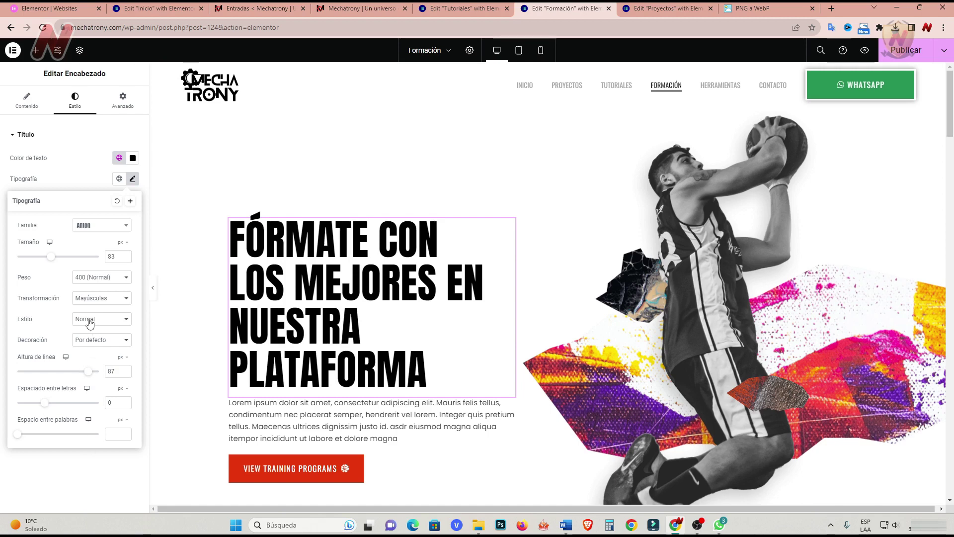
pyautogui.moveTo(55, 263); pyautogui.dragTo(60, 263)
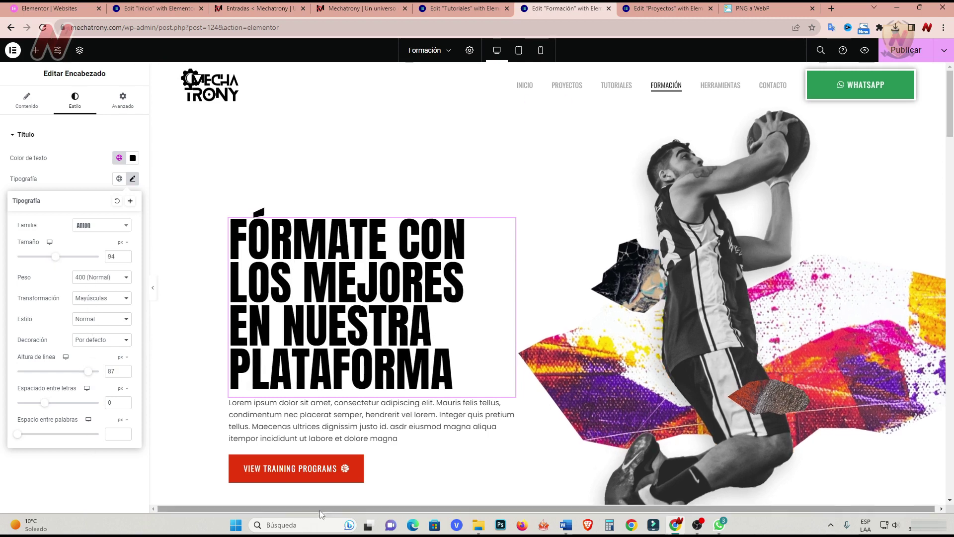
# Replace the placeholder hero paragraph with the Spanish course description.
pyautogui.click(509, 403)
pyautogui.hotkey('ctrl', 'a')
pyautogui.write('Accede a nuestro curso completo de mecatrónica, donde aprenderás todo sobre este fascinante mundo, desde proyectos menores hasta la implementación de un proyecto que se inserte en el mundo de hoy como un aporte al desarrollo de programas de ayuda social.')
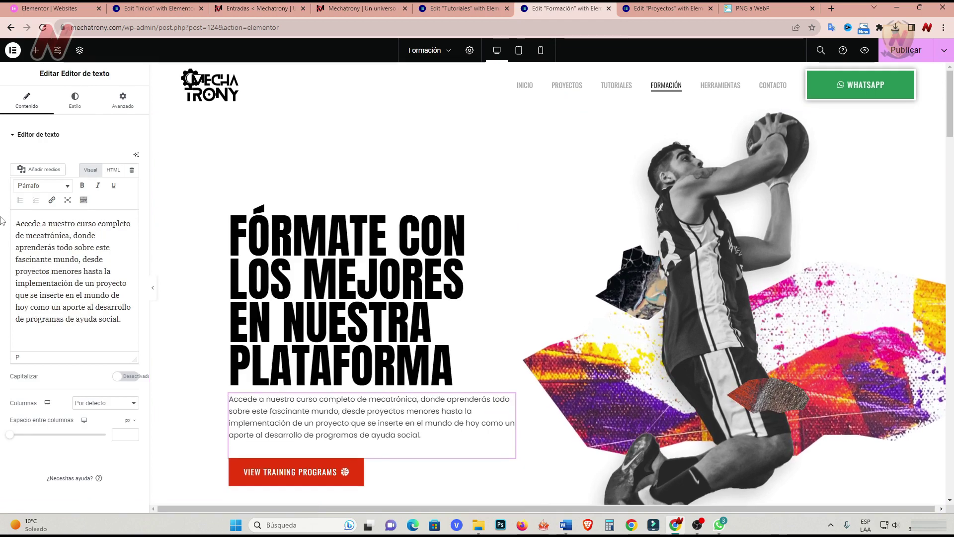
# Relabel the hero button 'ver todas las formaciones' and give it the Tools icon.
pyautogui.click(510, 466)
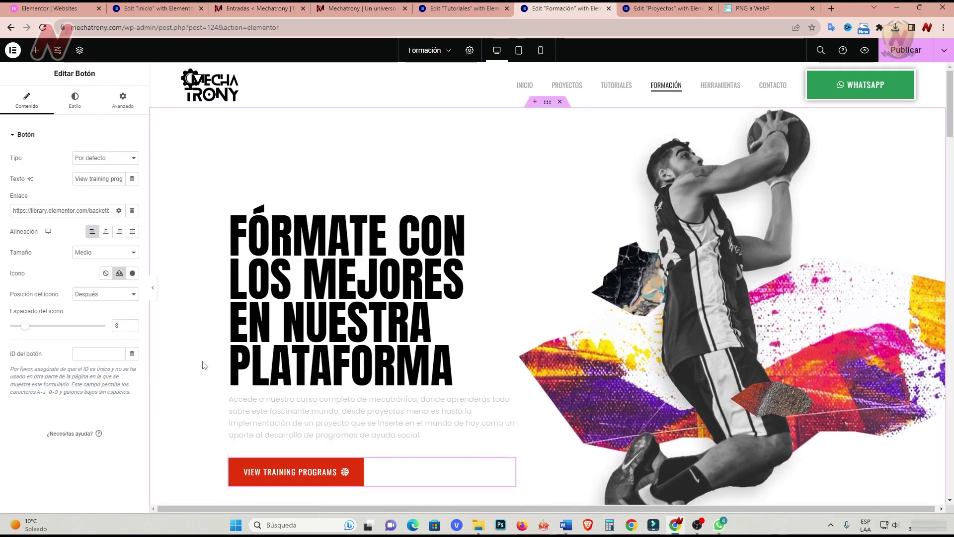
pyautogui.tripleClick(77, 178)
pyautogui.write('ver tod')
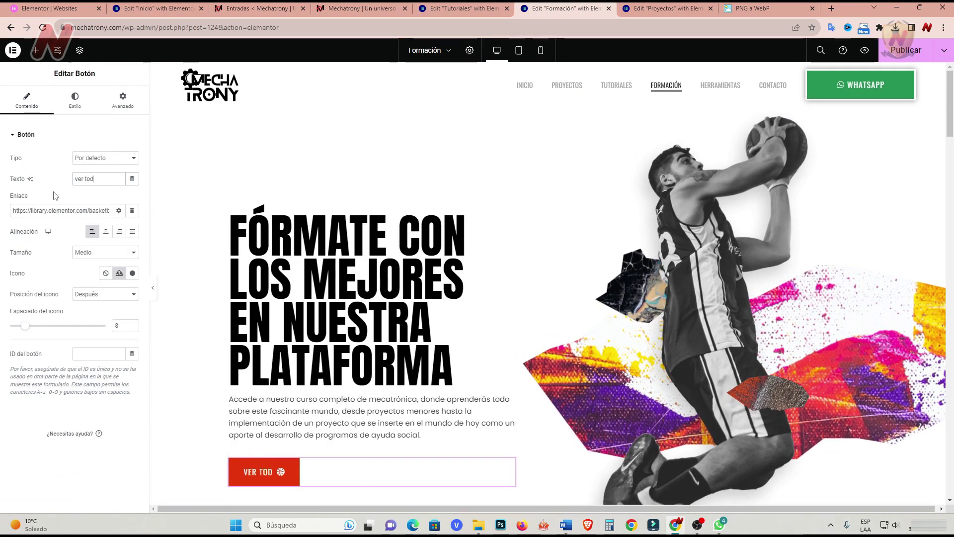
pyautogui.write('as las formaciones')
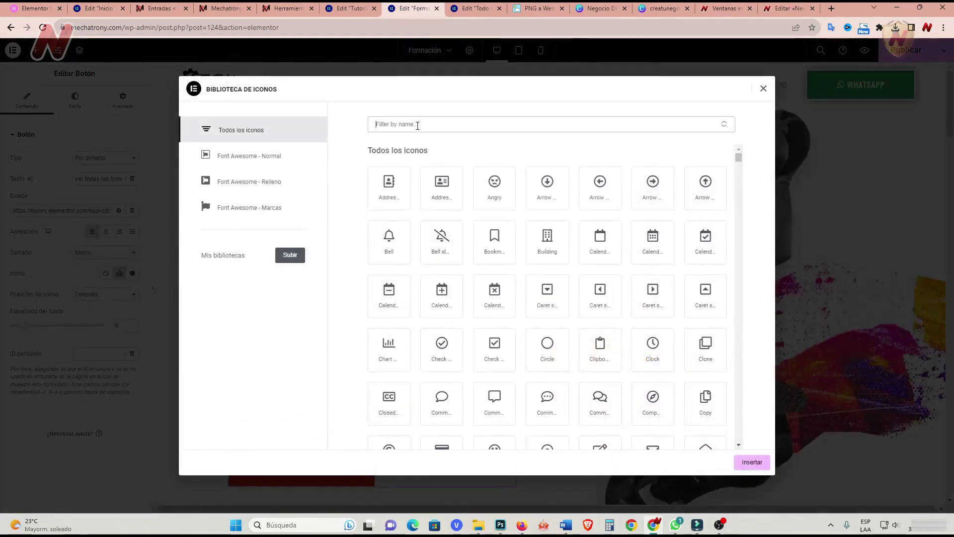
pyautogui.write('tool')
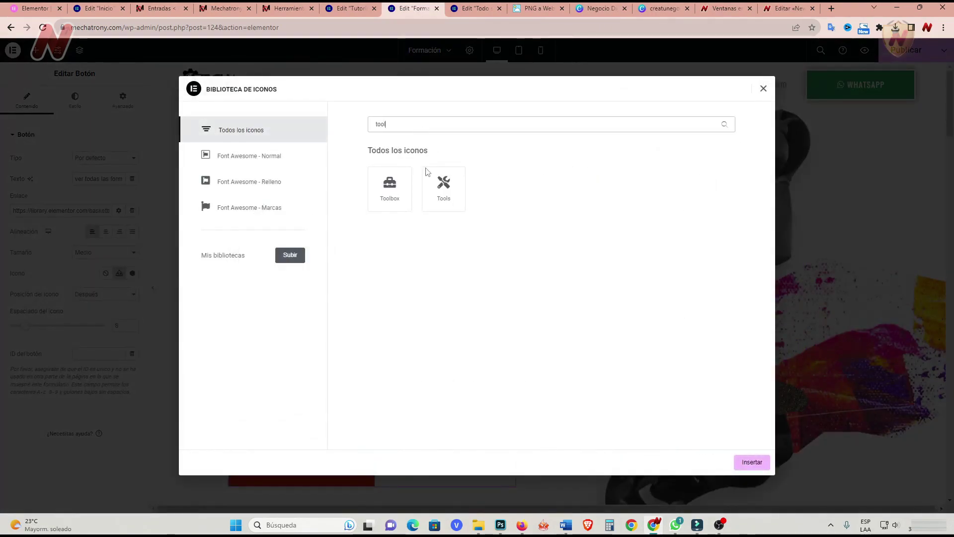
pyautogui.click(443, 201)
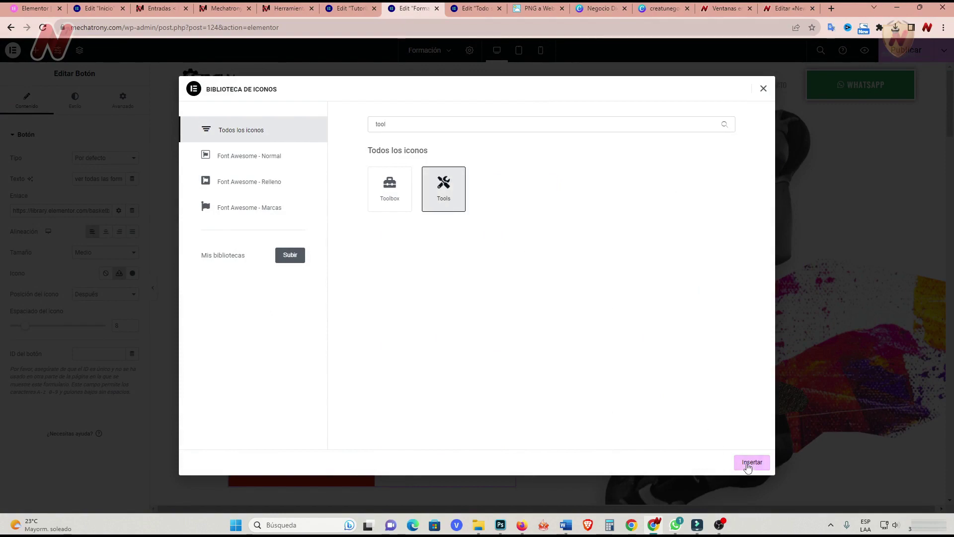
pyautogui.click(749, 465)
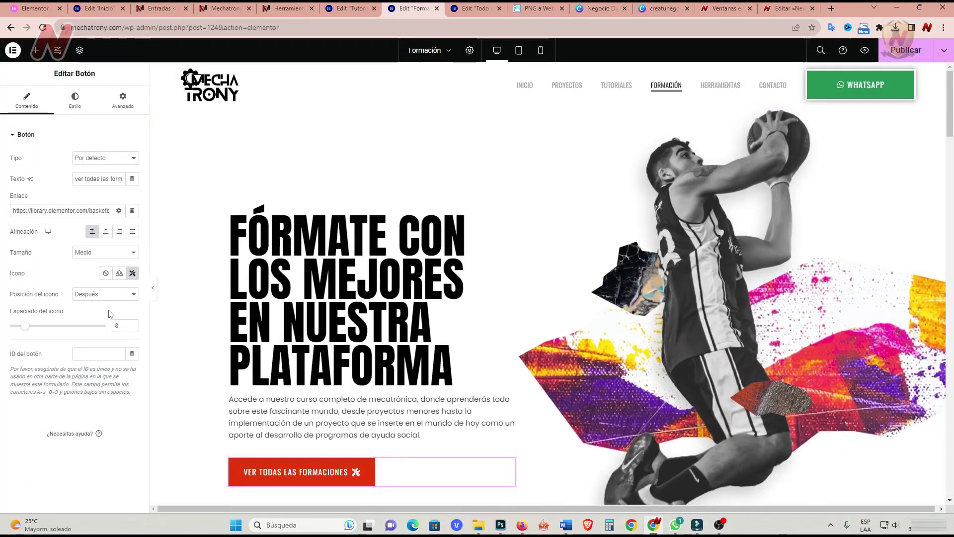
# Link the button to the site's own mechatrony.com address copied from the browser.
pyautogui.click(33, 211)
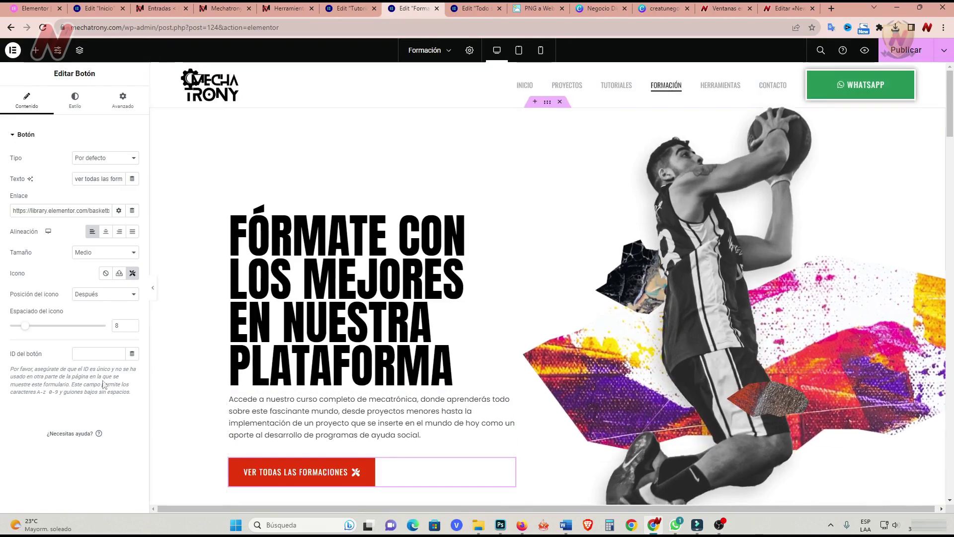
pyautogui.click(105, 28)
pyautogui.rightClick(108, 27)
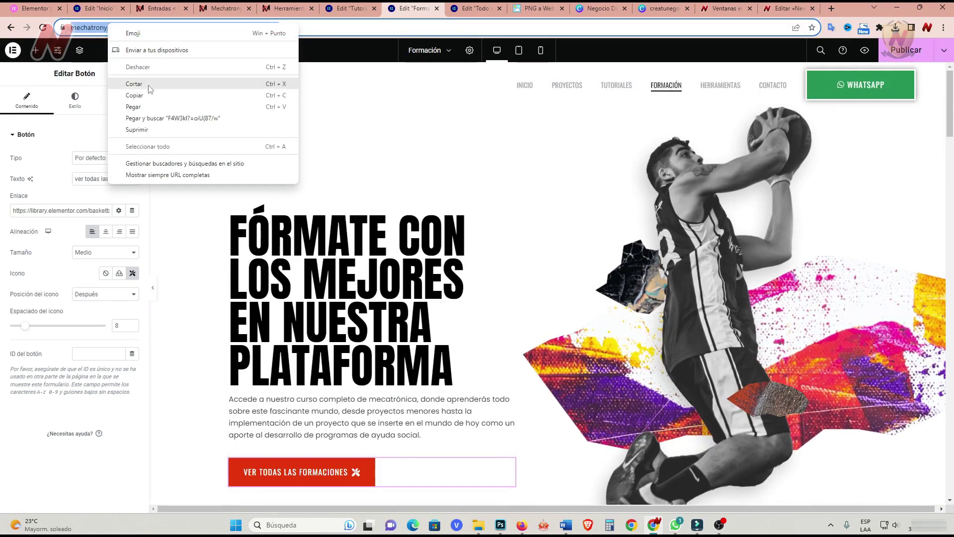
pyautogui.click(134, 95)
pyautogui.click(41, 210)
pyautogui.hotkey('ctrl', 'a')
pyautogui.hotkey('ctrl', 'v')
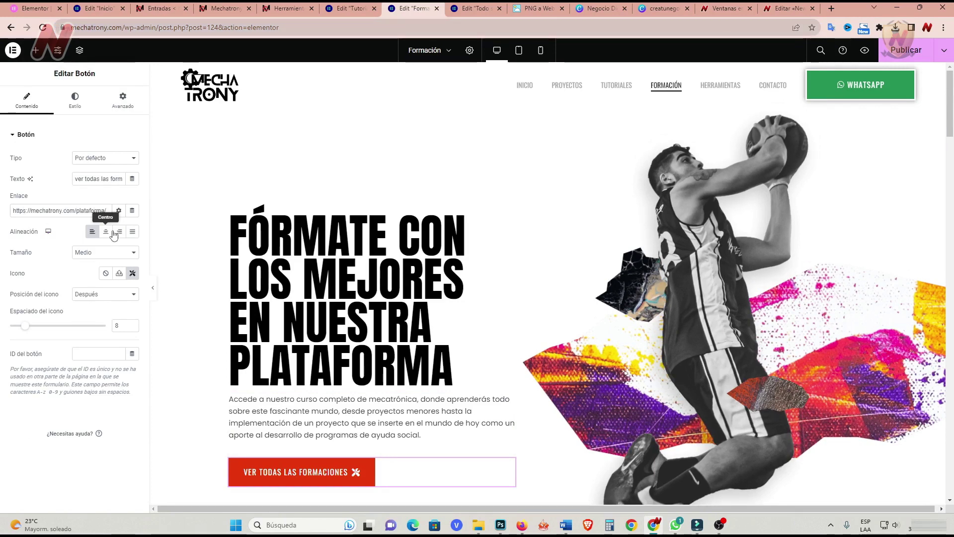
pyautogui.click(119, 210)
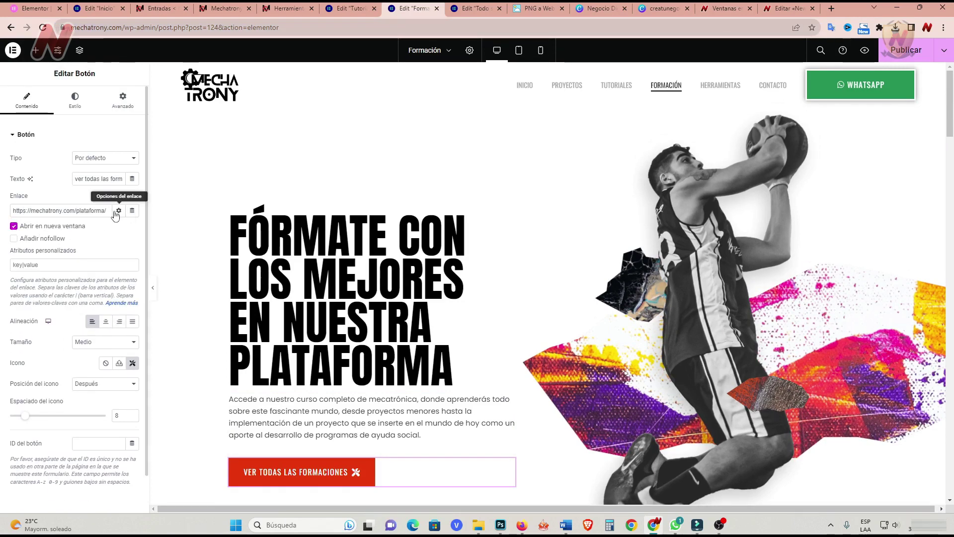
pyautogui.click(118, 211)
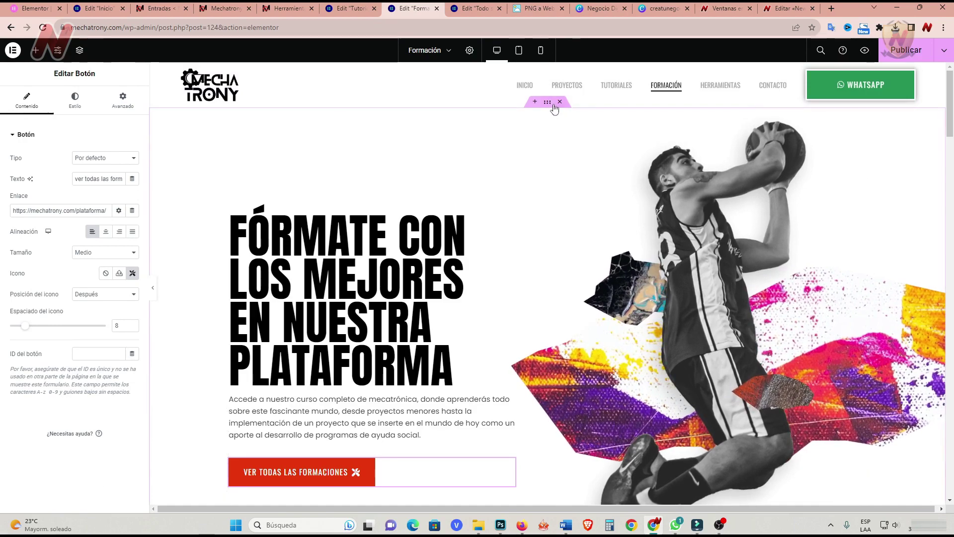
# Select the hero section and begin choosing a new background image.
pyautogui.click(550, 103)
pyautogui.click(77, 100)
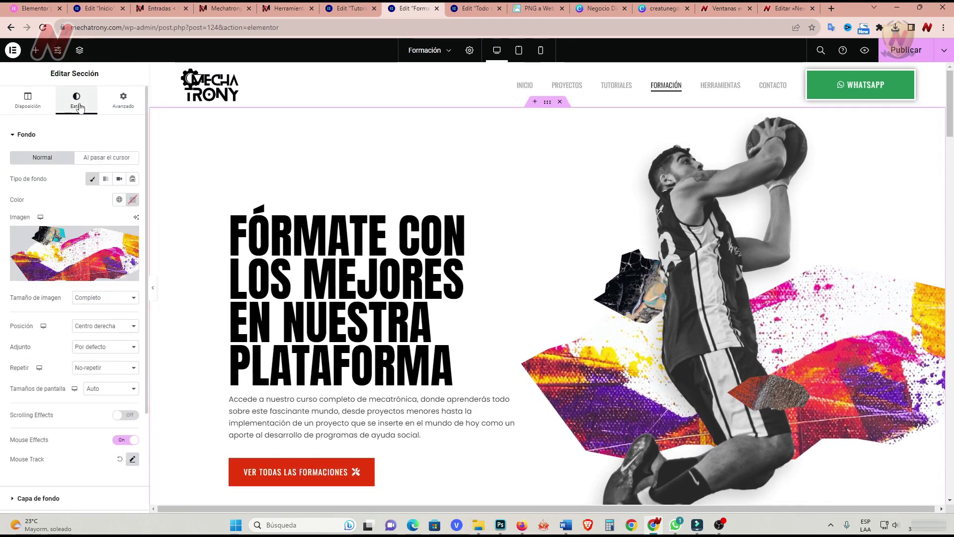
pyautogui.click(99, 238)
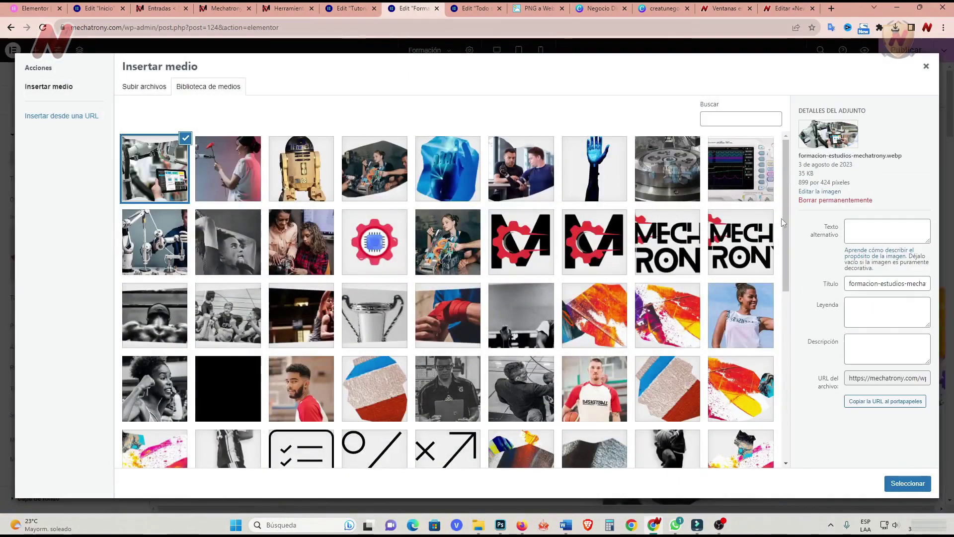
# Set the robotics photo as hero background and the robot arm image in the right column.
pyautogui.click(898, 488)
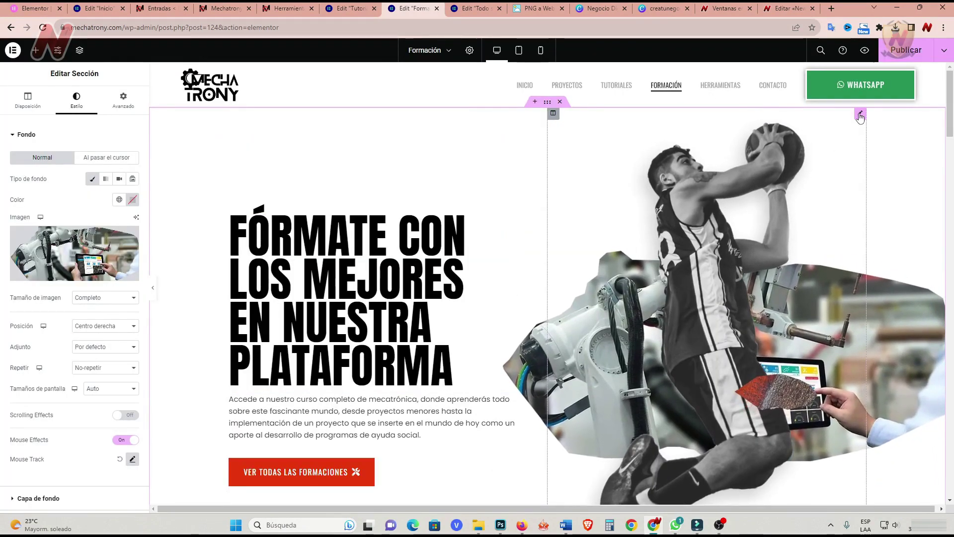
pyautogui.click(861, 116)
pyautogui.click(79, 211)
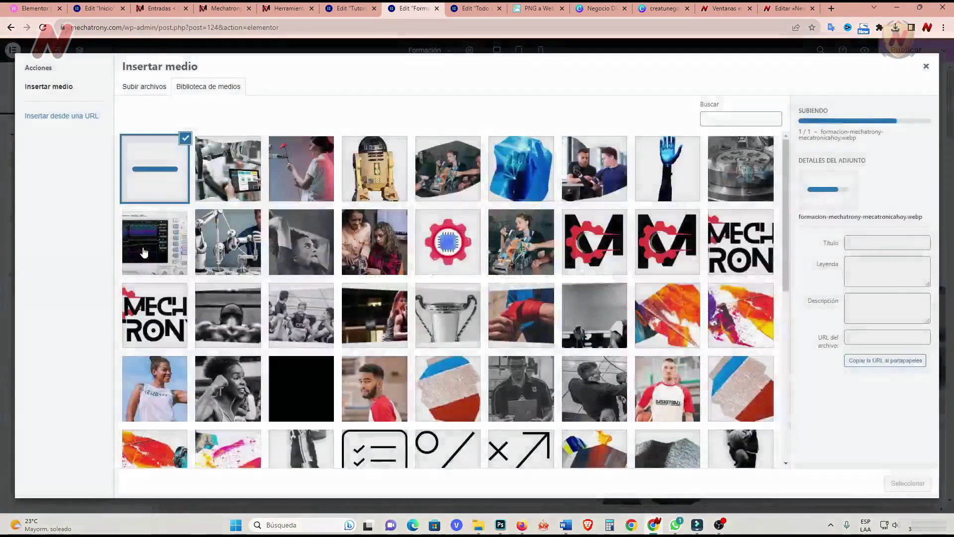
pyautogui.press('Escape')
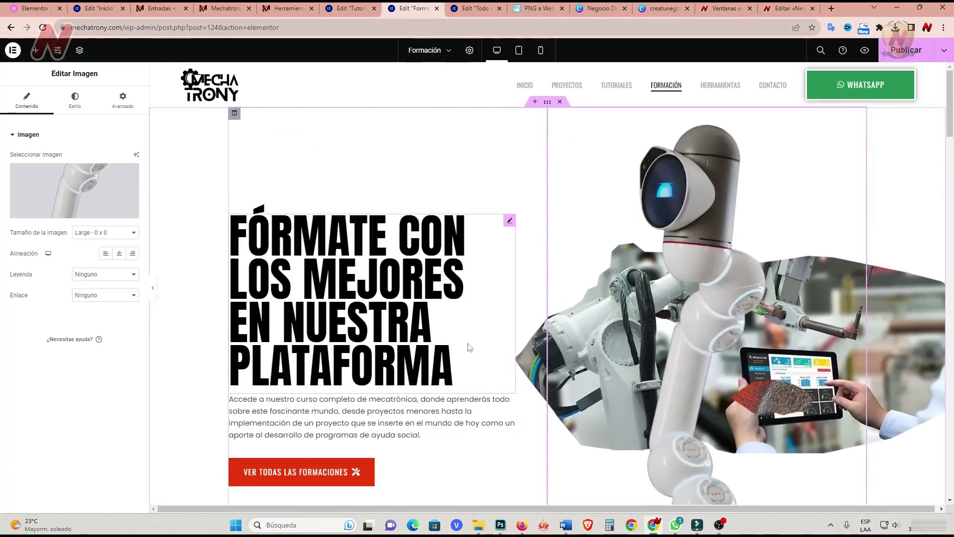
# Retitle the red section heading 'Elon Musk' and paste his quote as the paragraph.
pyautogui.scroll(-5, 500, 421)
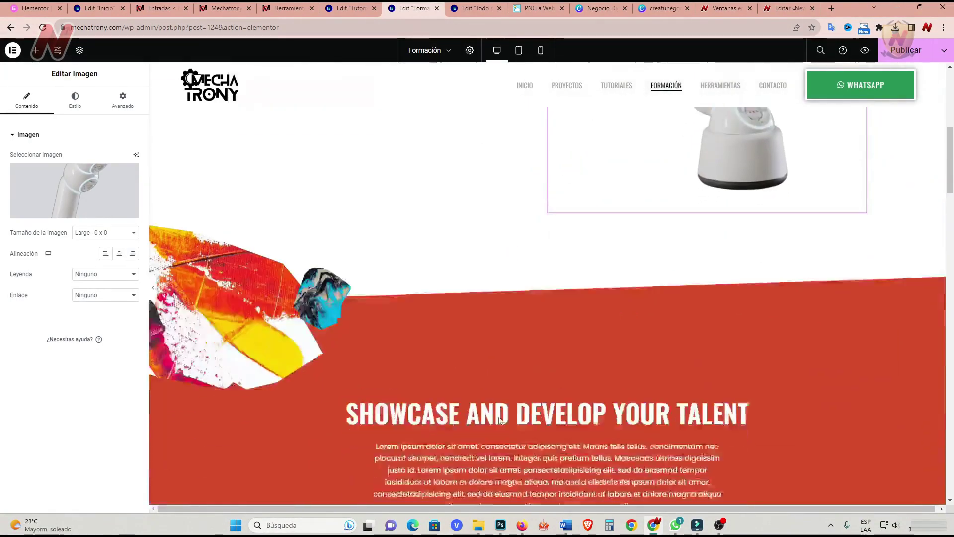
pyautogui.scroll(-2, 500, 420)
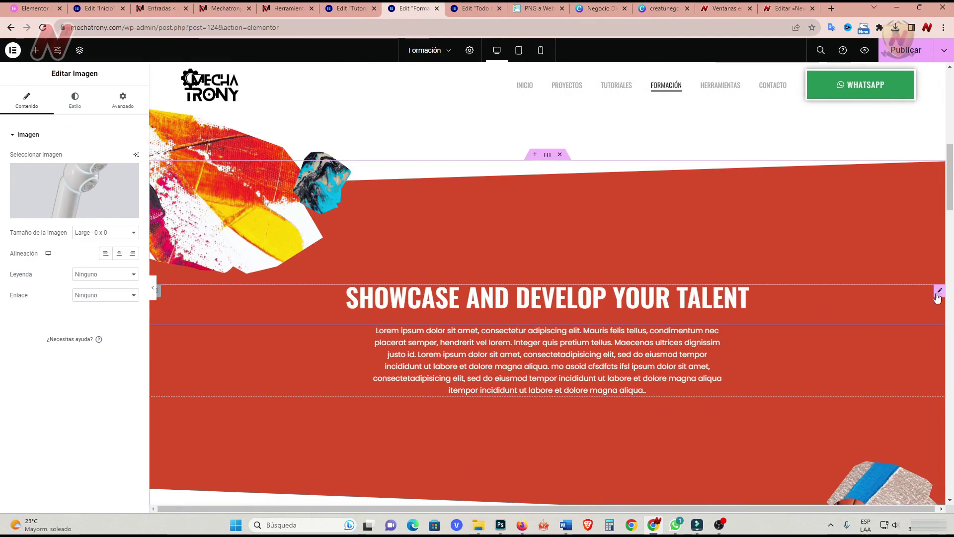
pyautogui.click(939, 295)
pyautogui.write('Elon Musk')
pyautogui.click(304, 347)
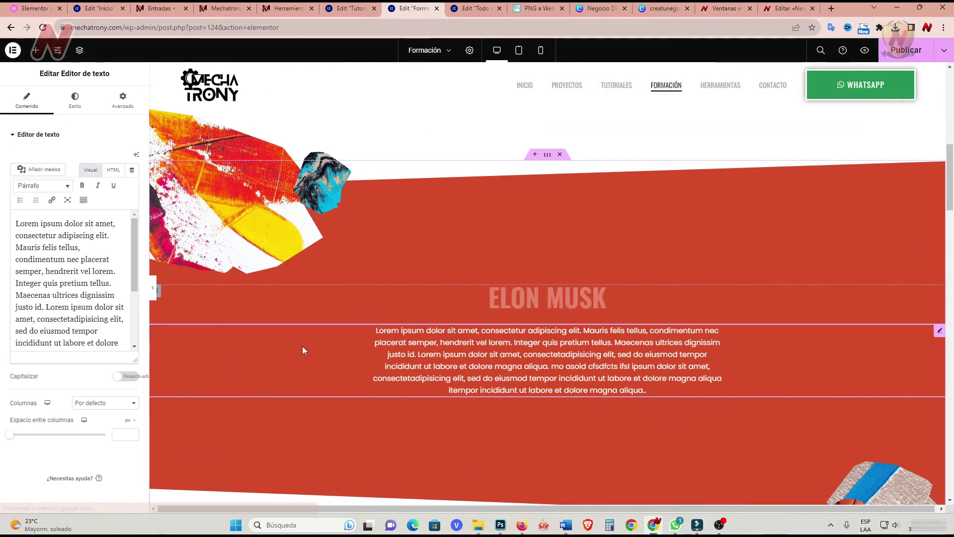
pyautogui.hotkey('ctrl', 'a')
pyautogui.write('«No paso mi tiempo pontificando sobre cosas de alto concepto; paso mi tiempo resolviendo problemas de ingeniería y fabricación».')
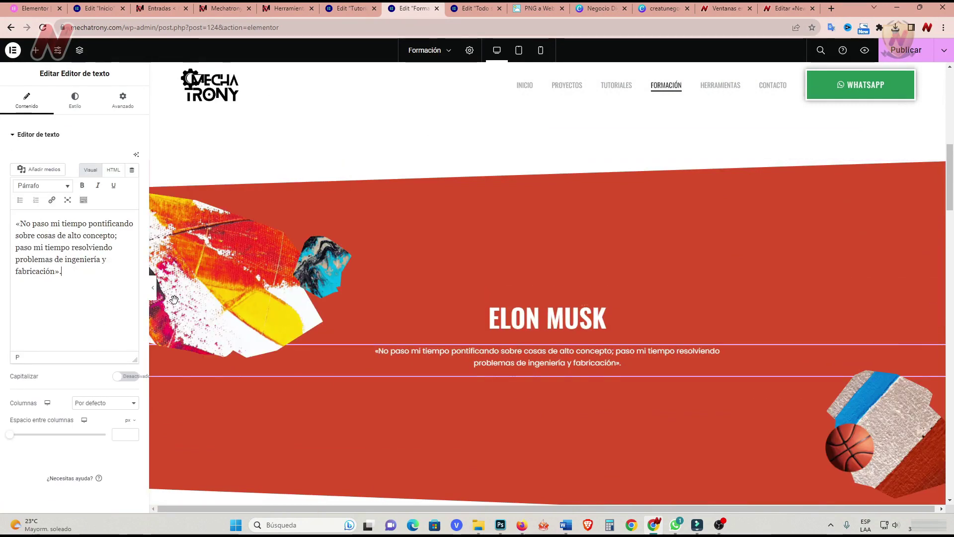
# Replace the basketball image with the red gear icon mechatrony-ruedadentada.webp.
pyautogui.scroll(-1, 410, 270)
pyautogui.scroll(-2, 644, 383)
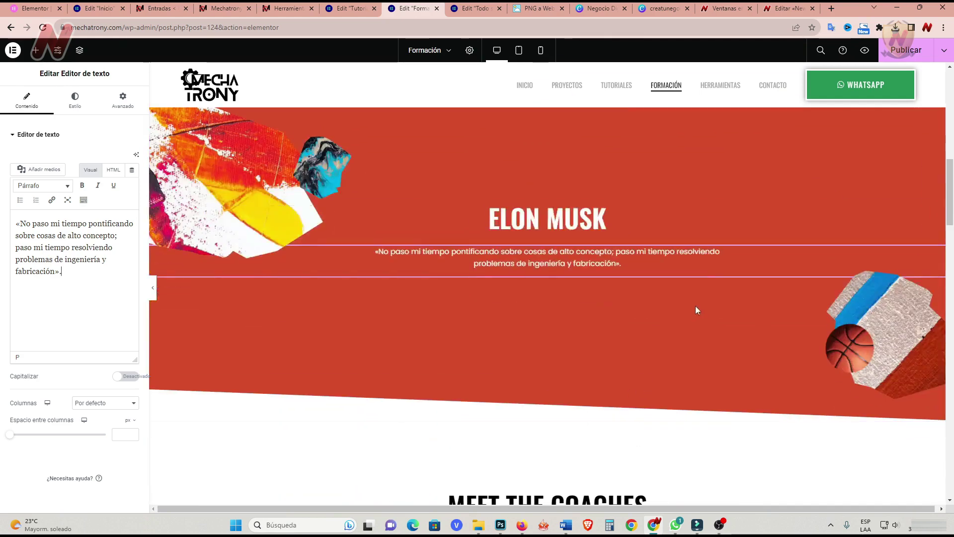
pyautogui.click(869, 332)
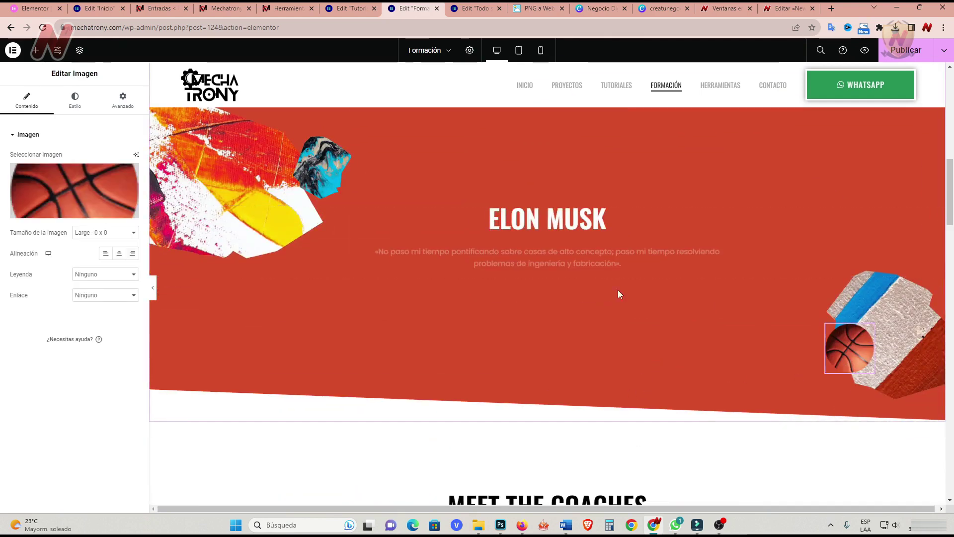
pyautogui.click(75, 191)
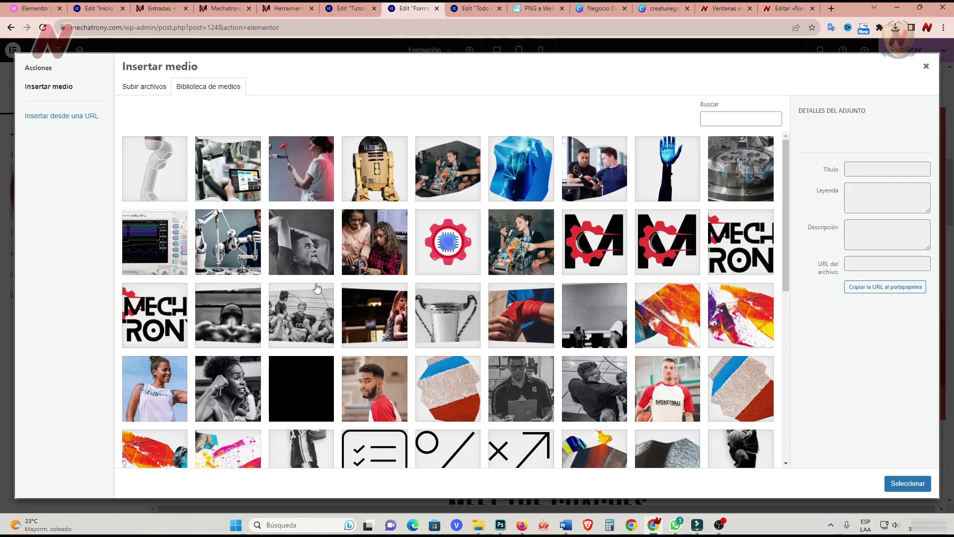
pyautogui.click(436, 257)
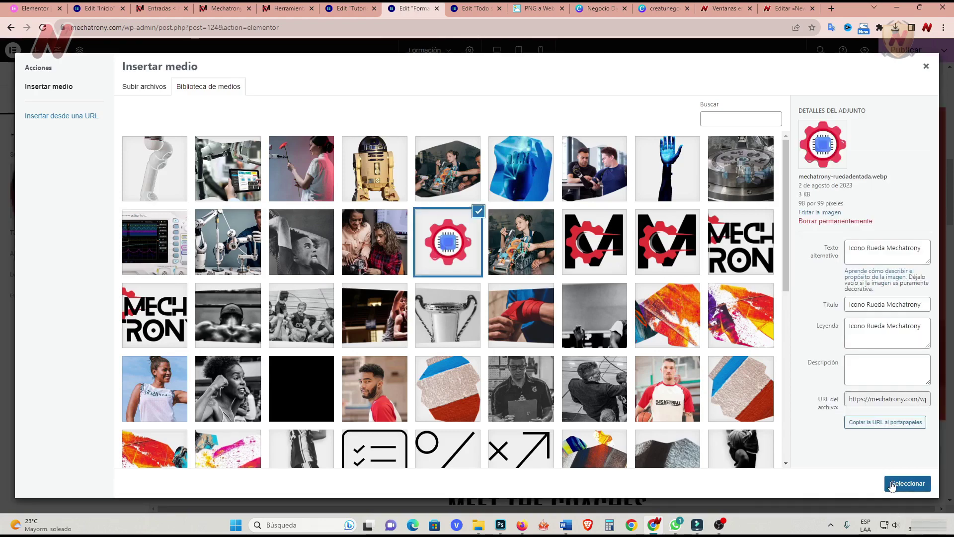
pyautogui.click(893, 484)
pyautogui.scroll(-6, 293, 418)
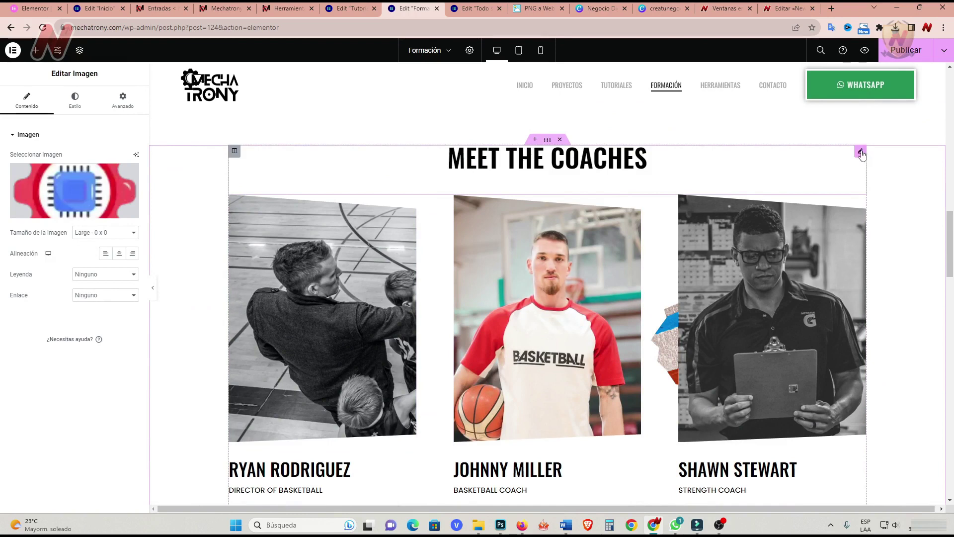
# Rename the MEET THE COACHES heading to CON QUIENES APRENDERÁS.
pyautogui.click(862, 155)
pyautogui.moveTo(100, 170); pyautogui.dragTo(3, 169)
pyautogui.write('CON QUIENES APRENDERÁS')
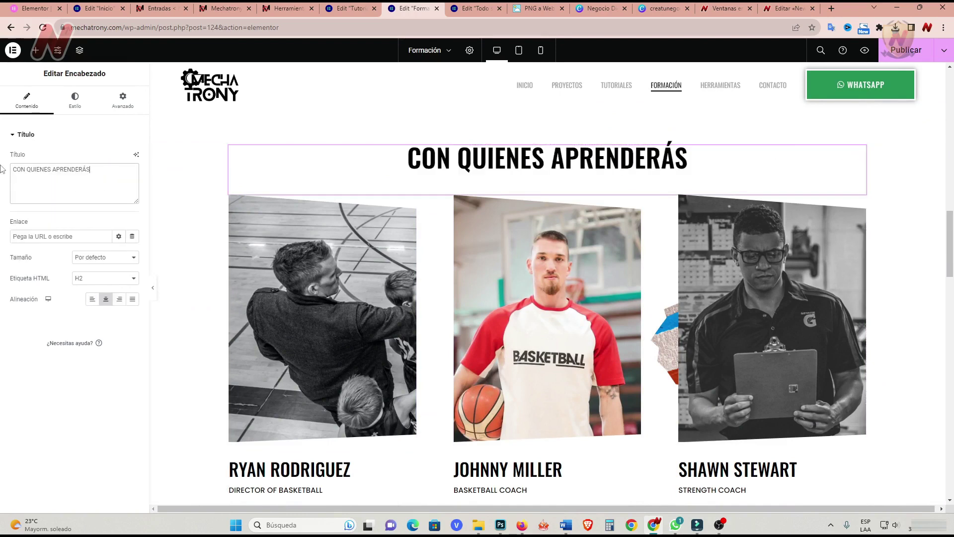
pyautogui.scroll(-2, 363, 323)
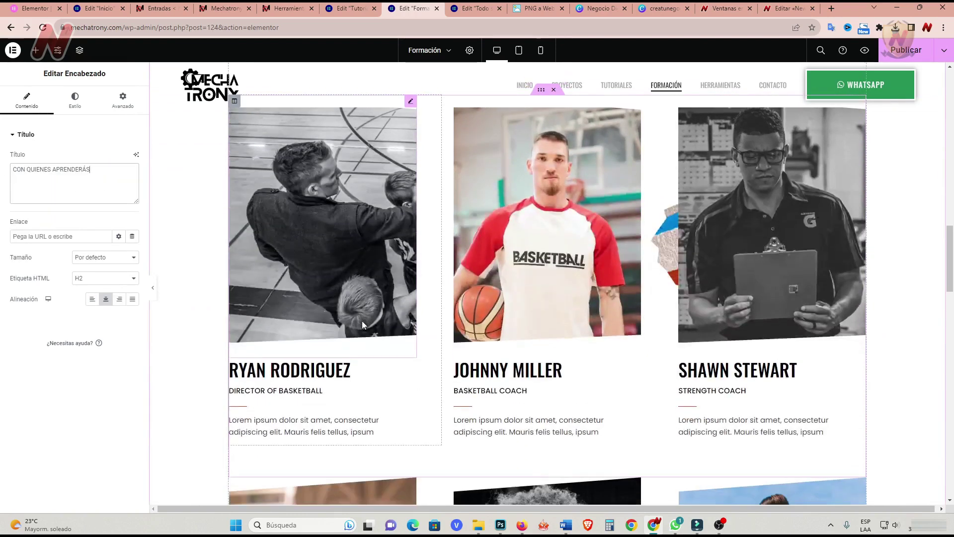
# Replace the first instructor card's photo and name.
pyautogui.click(386, 337)
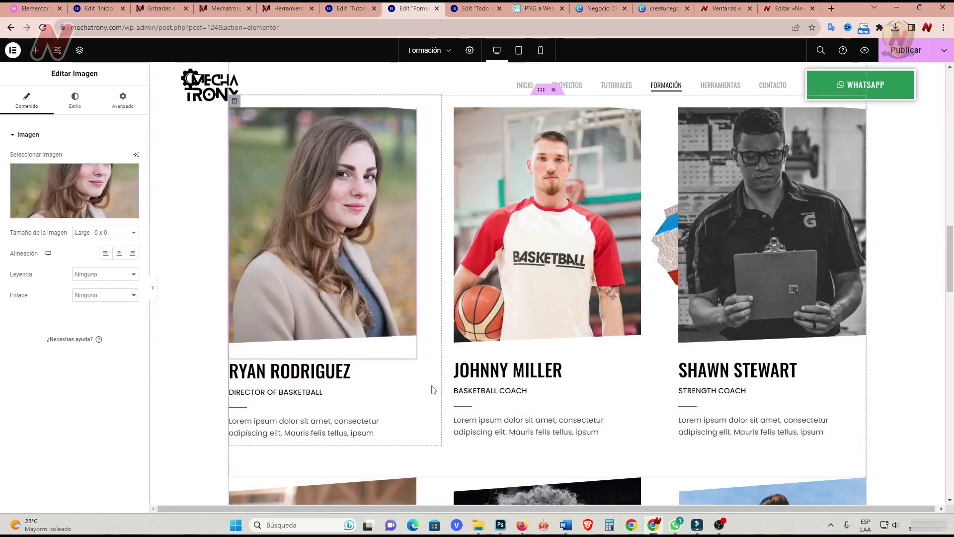
pyautogui.click(410, 375)
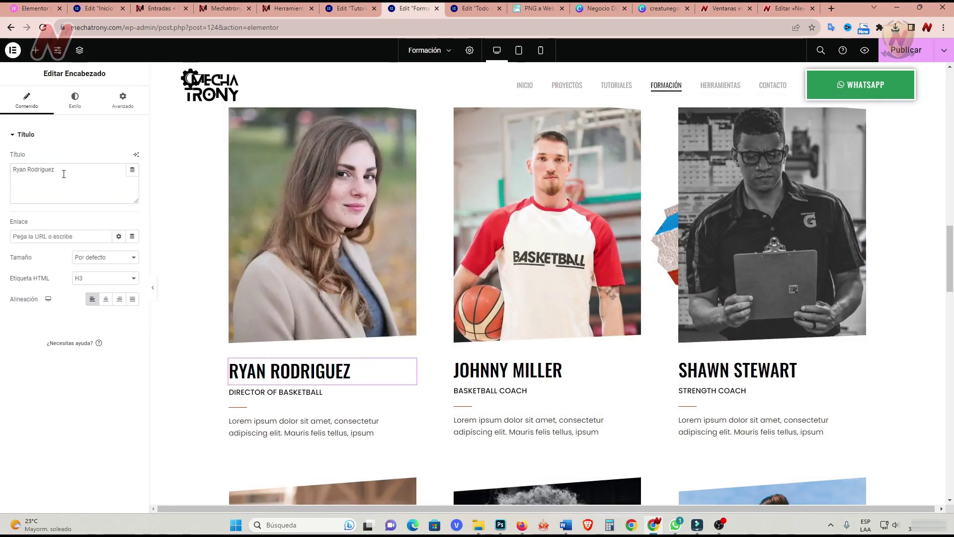
pyautogui.moveTo(72, 170); pyautogui.dragTo(9, 177)
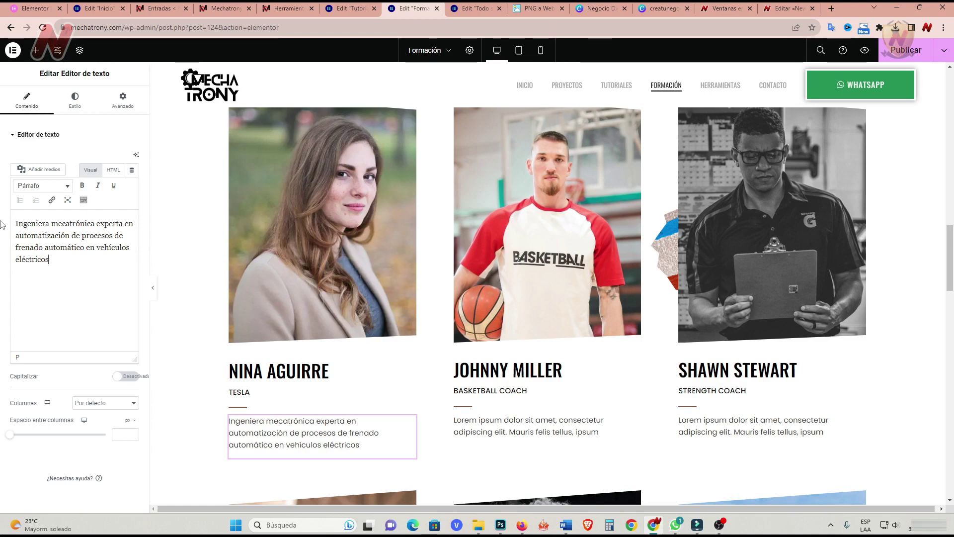
# Give the second card a new photo, the instructor's name, MICROMEGA DYNAMICS and a Spanish bio.
pyautogui.click(547, 224)
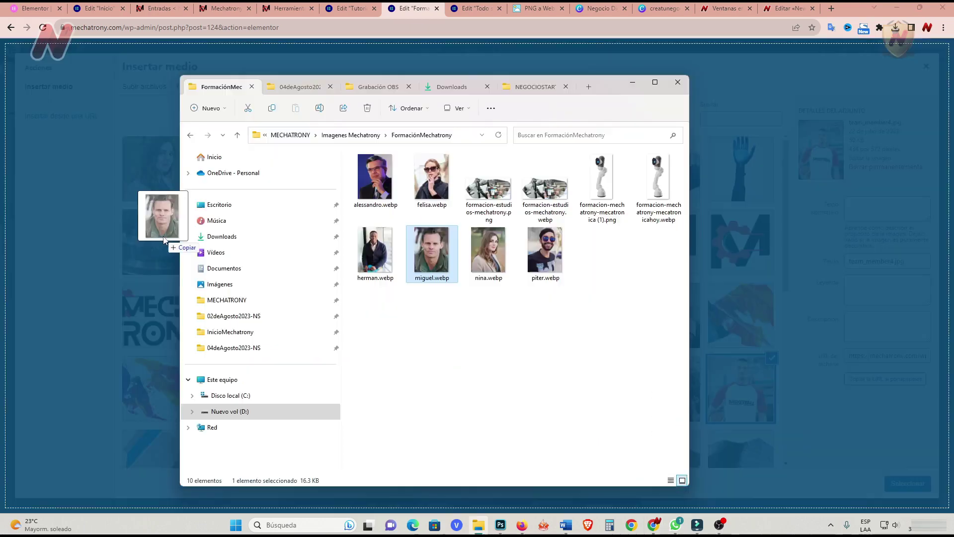
pyautogui.moveTo(169, 238); pyautogui.dragTo(208, 249)
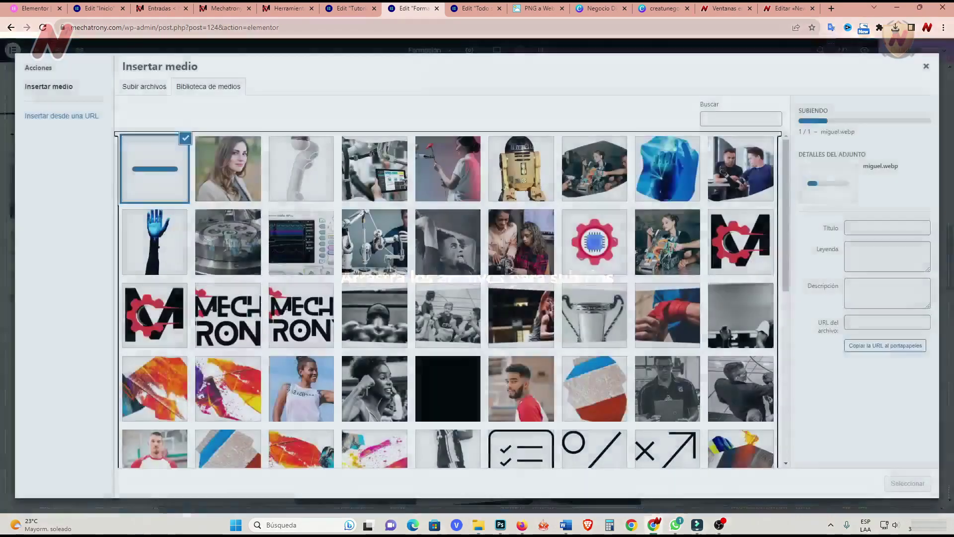
pyautogui.click(910, 485)
pyautogui.click(507, 371)
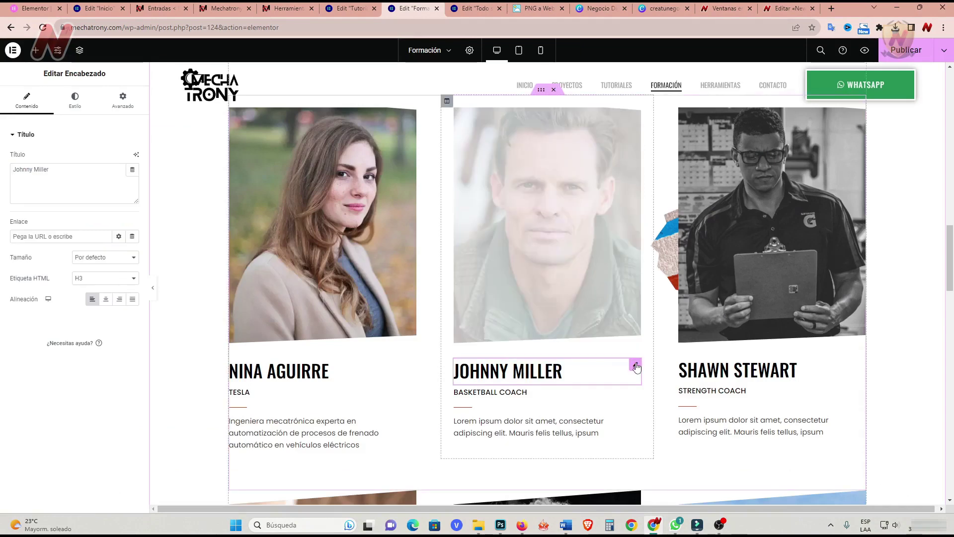
pyautogui.click(491, 392)
pyautogui.write('MICROMEGA DYNAMICS')
pyautogui.click(635, 426)
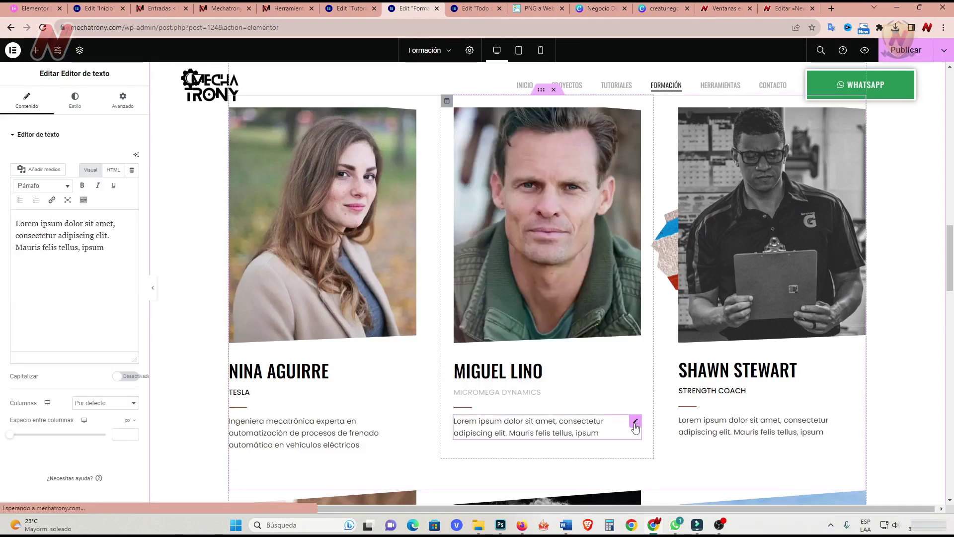
pyautogui.hotkey('ctrl', 'a')
pyautogui.write('Ingeniero mecatrónico, especialista en la fabricación de dispositivos mecatrónicos para la supervisión, control y reducción de vibraciones estructurales.')
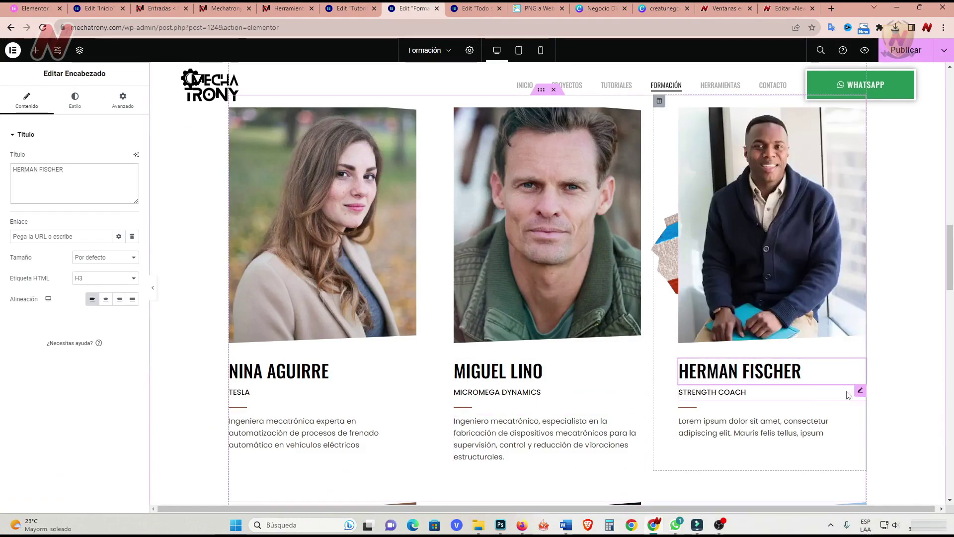
# Update the third, lower-left and lower-middle cards' photos, subtitles and Spanish descriptions.
pyautogui.click(848, 427)
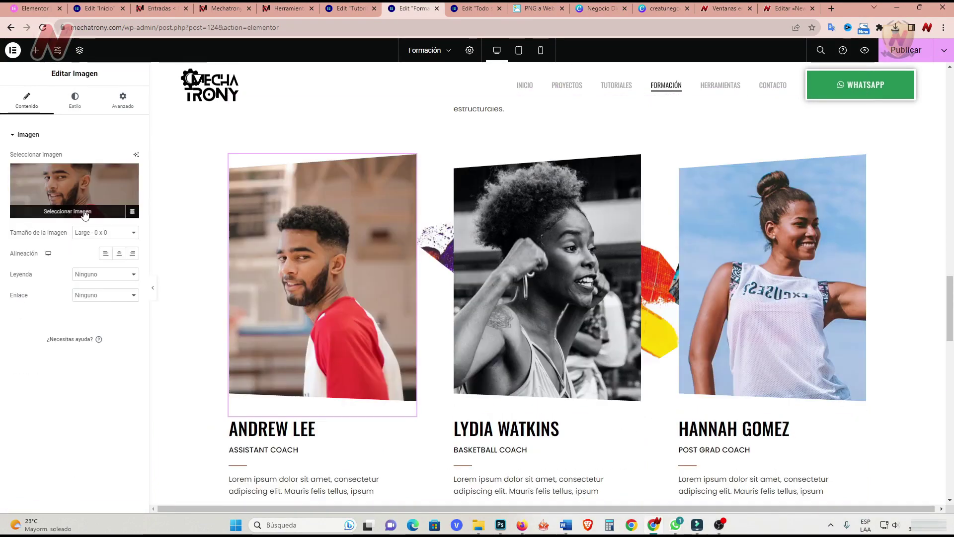
pyautogui.click(408, 426)
pyautogui.click(411, 451)
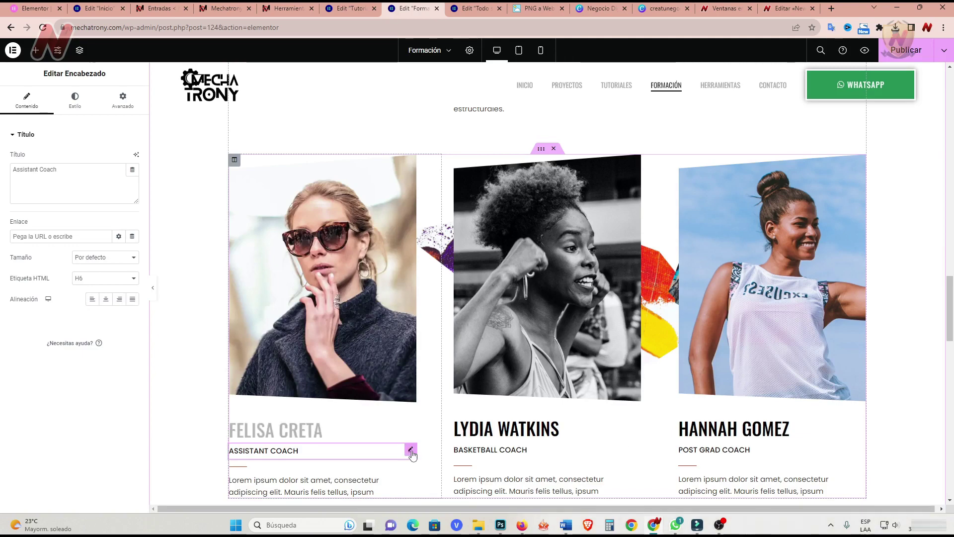
pyautogui.click(410, 333)
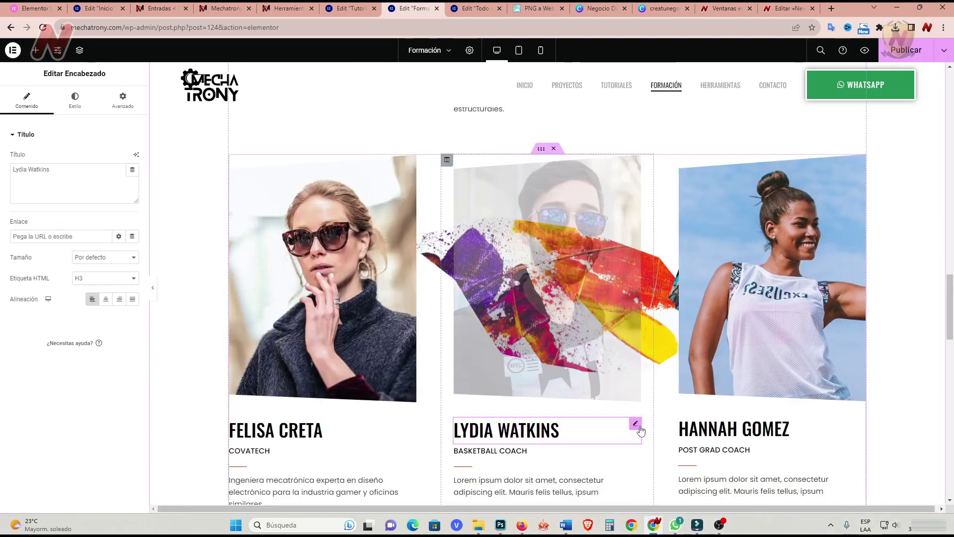
pyautogui.click(636, 451)
pyautogui.click(635, 282)
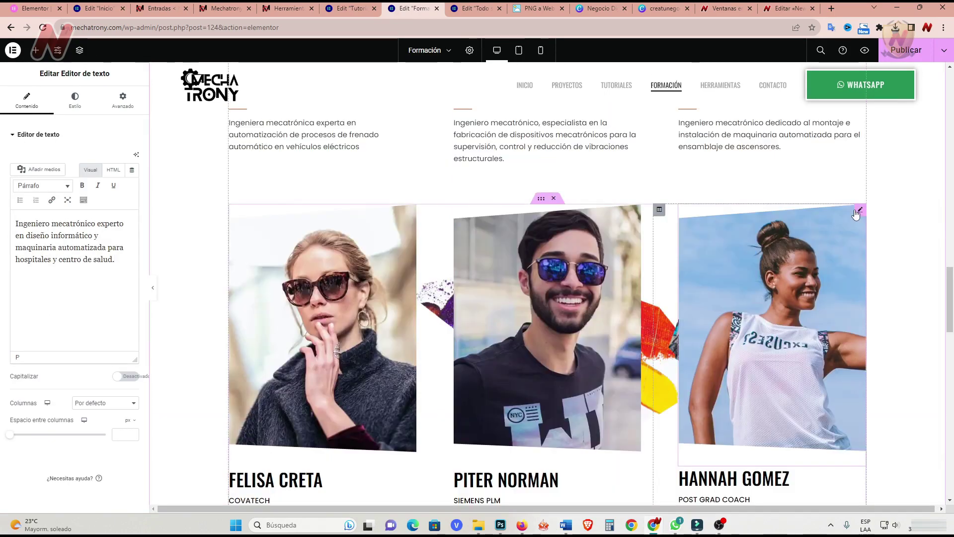
# Replace the lower-right card's photo and name heading.
pyautogui.click(857, 212)
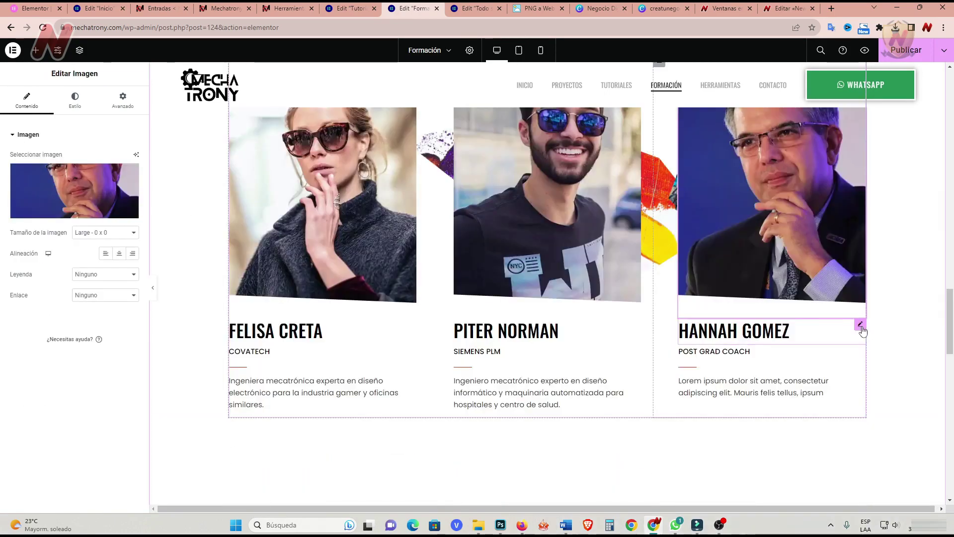
pyautogui.click(862, 327)
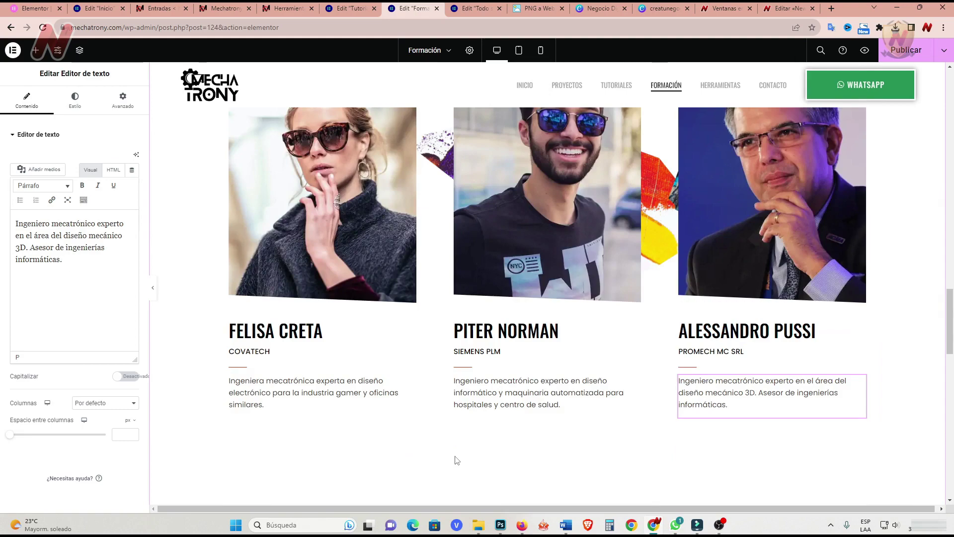
pyautogui.scroll(-7, 453, 351)
pyautogui.scroll(2, 652, 229)
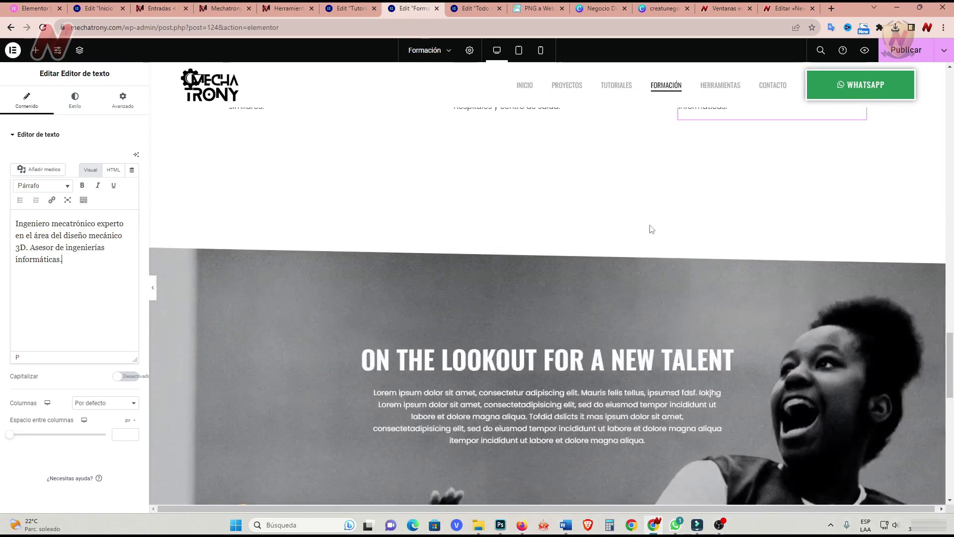
# Delete the ON THE LOOKOUT FOR A NEW TALENT banner section.
pyautogui.click(560, 241)
pyautogui.scroll(-5, 496, 293)
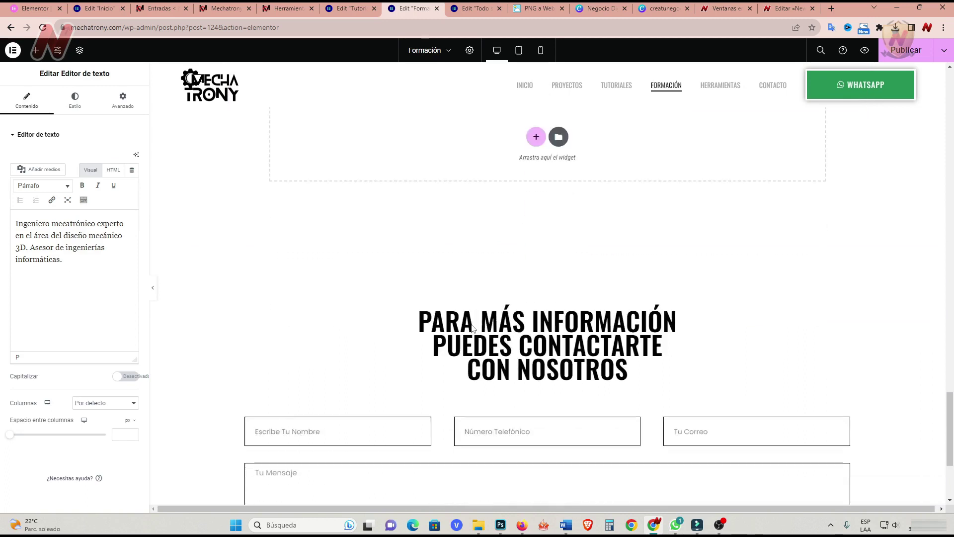
pyautogui.scroll(4, 471, 328)
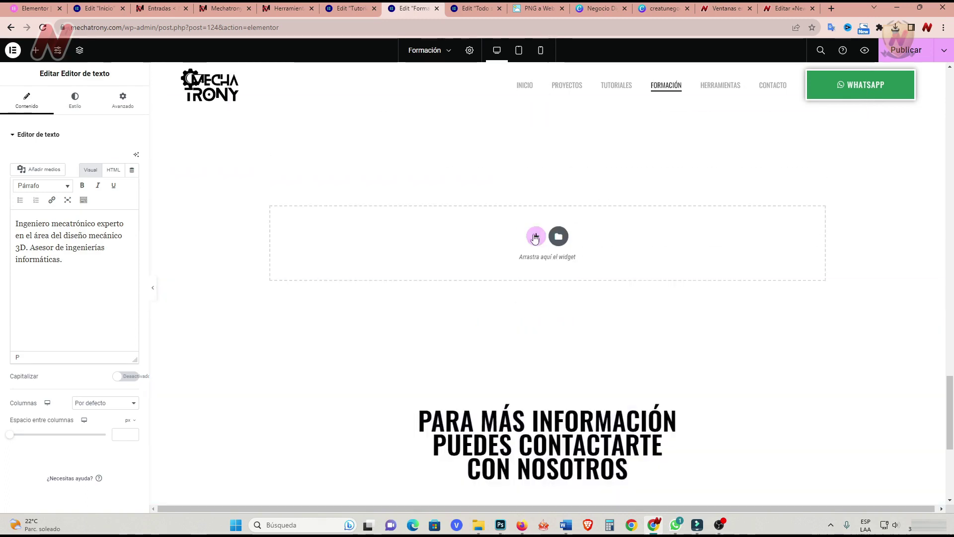
# Insert the saved 'formaciones' template from Mis plantillas above the contact form, applying its settings.
pyautogui.click(535, 234)
pyautogui.click(530, 266)
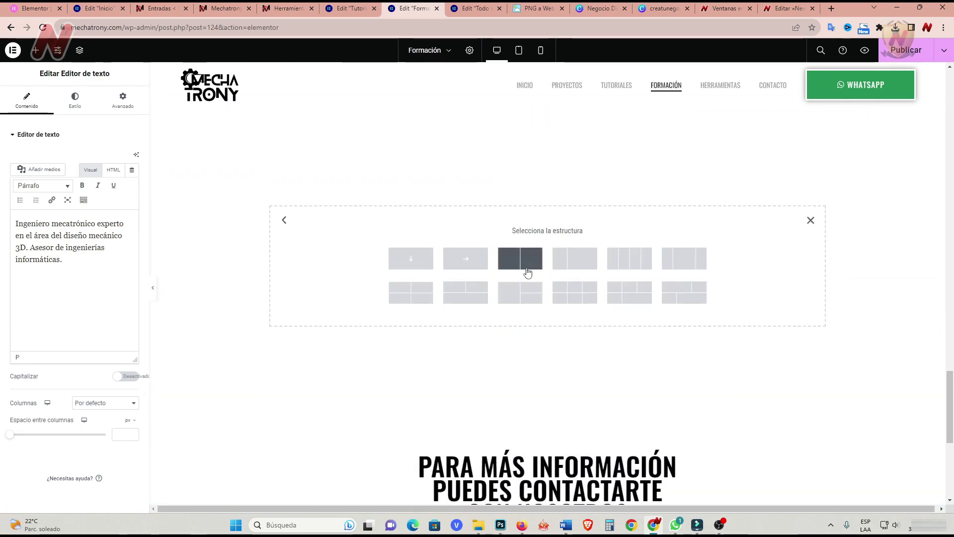
pyautogui.click(810, 221)
pyautogui.click(559, 237)
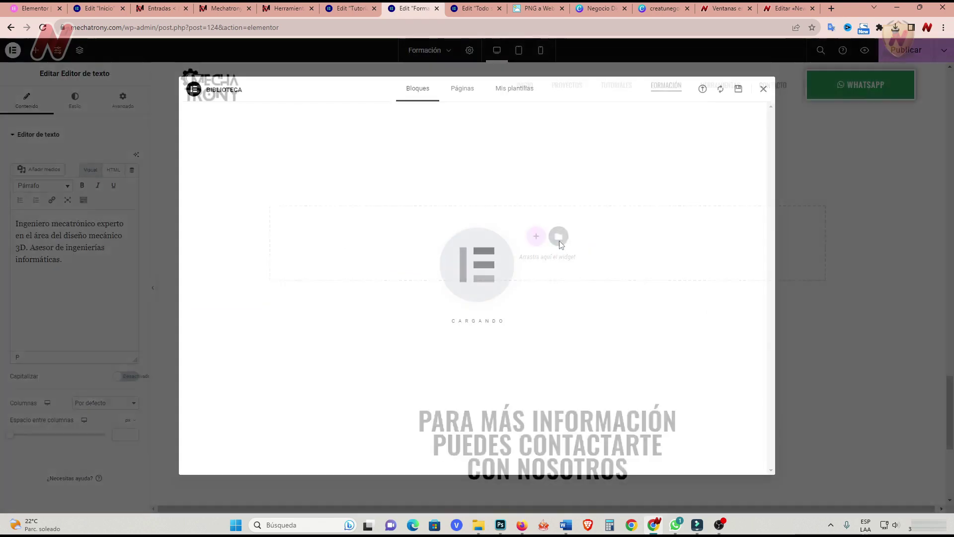
pyautogui.click(517, 89)
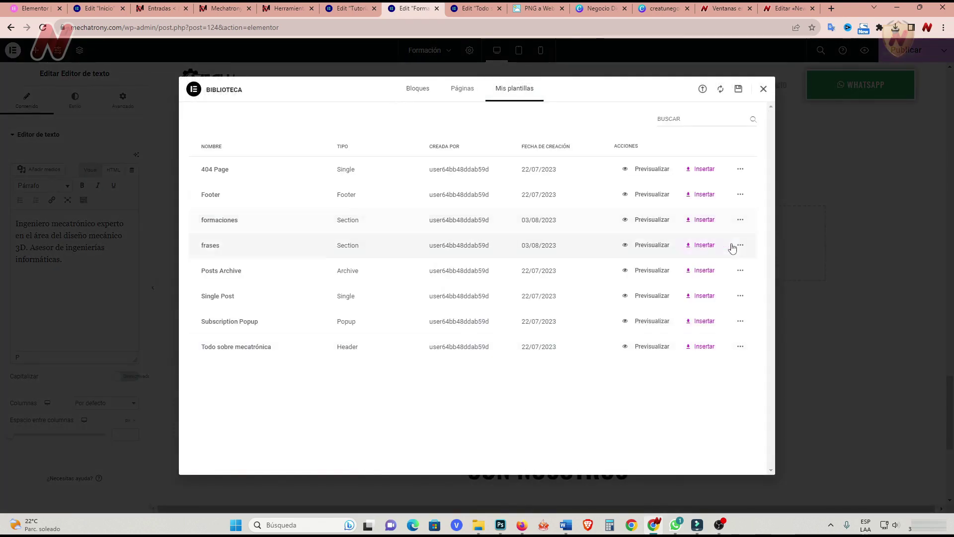
pyautogui.click(704, 220)
pyautogui.click(549, 299)
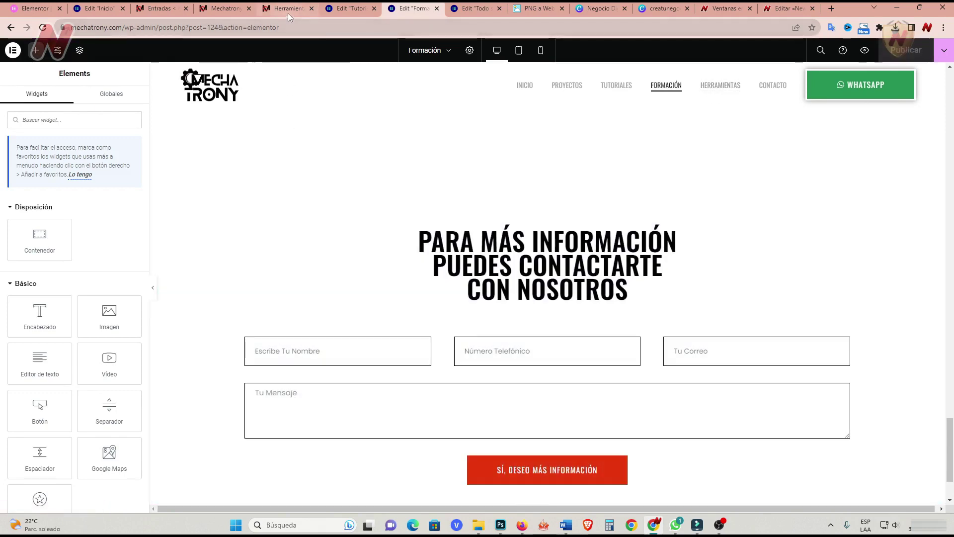
# Open the Herramientas page in Elementor and shrink the hero heading's font size.
pyautogui.click(288, 14)
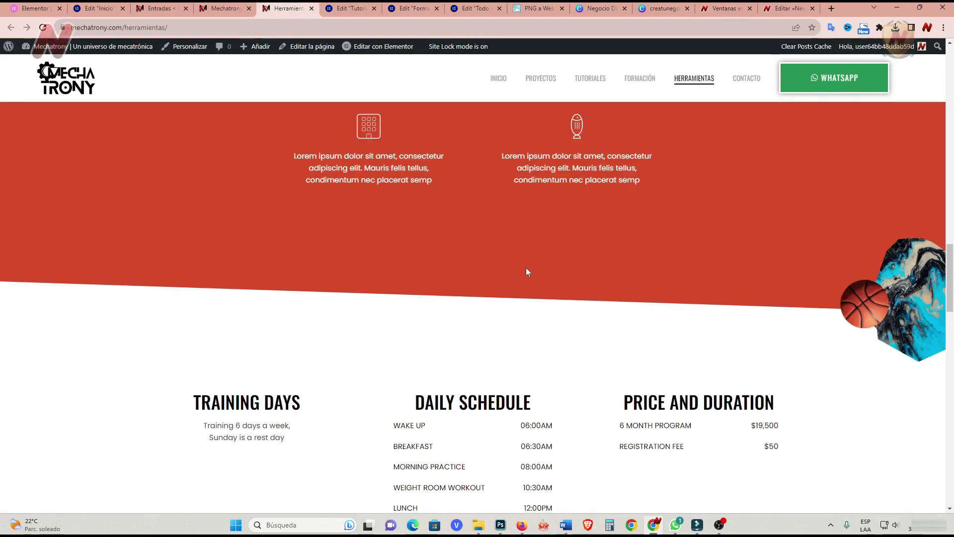
pyautogui.moveTo(950, 264); pyautogui.dragTo(950, 67)
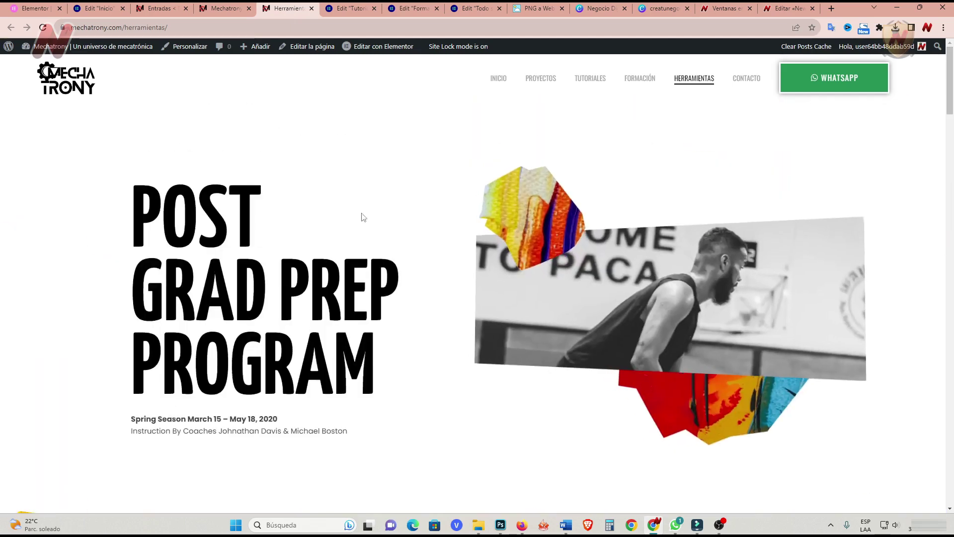
pyautogui.click(370, 64)
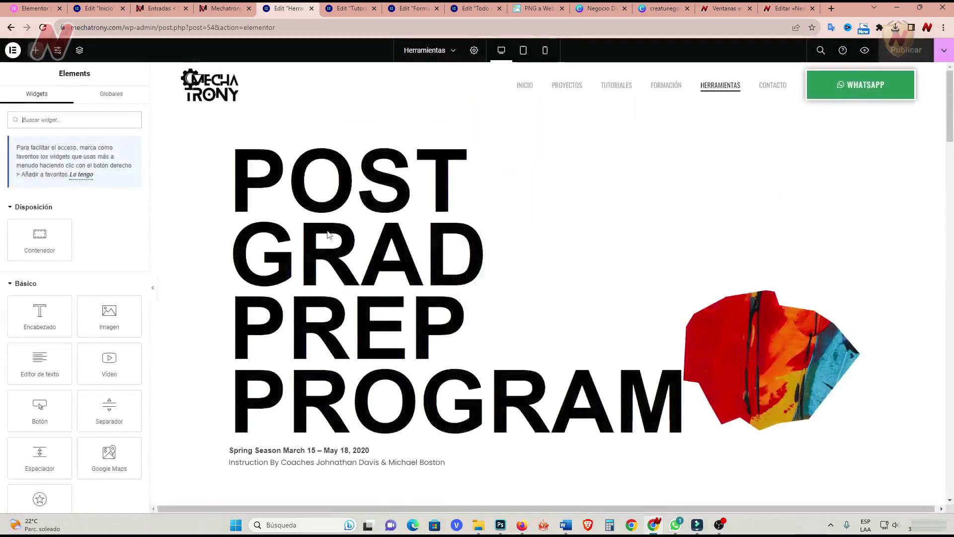
pyautogui.click(505, 190)
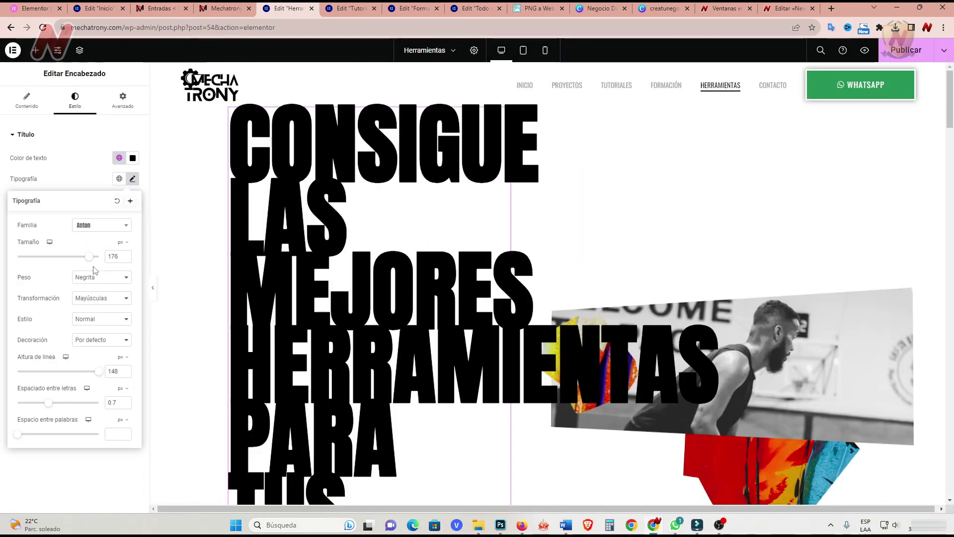
pyautogui.moveTo(91, 261); pyautogui.dragTo(57, 257)
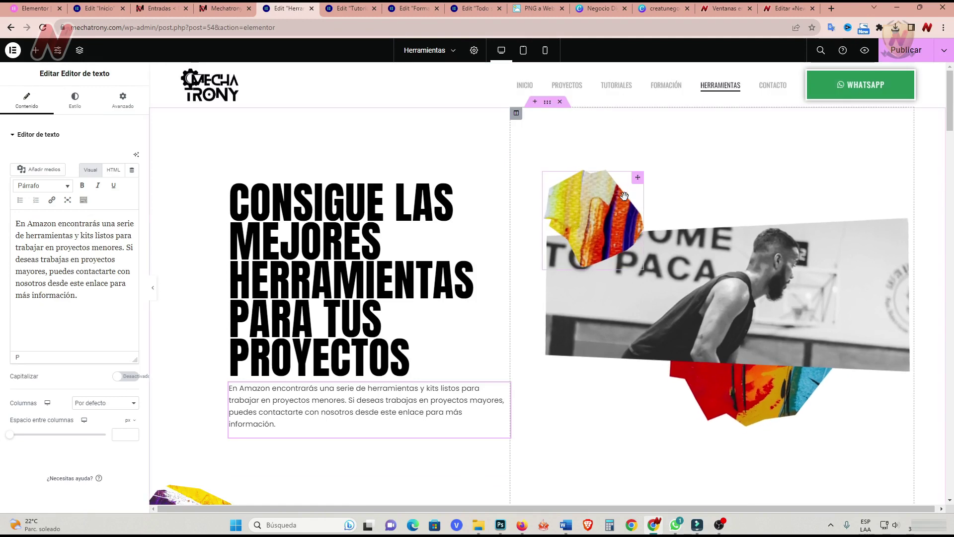
# Swap the paint splash for the robot-arm background and the basketball photo for a worker-with-robot image.
pyautogui.click(641, 184)
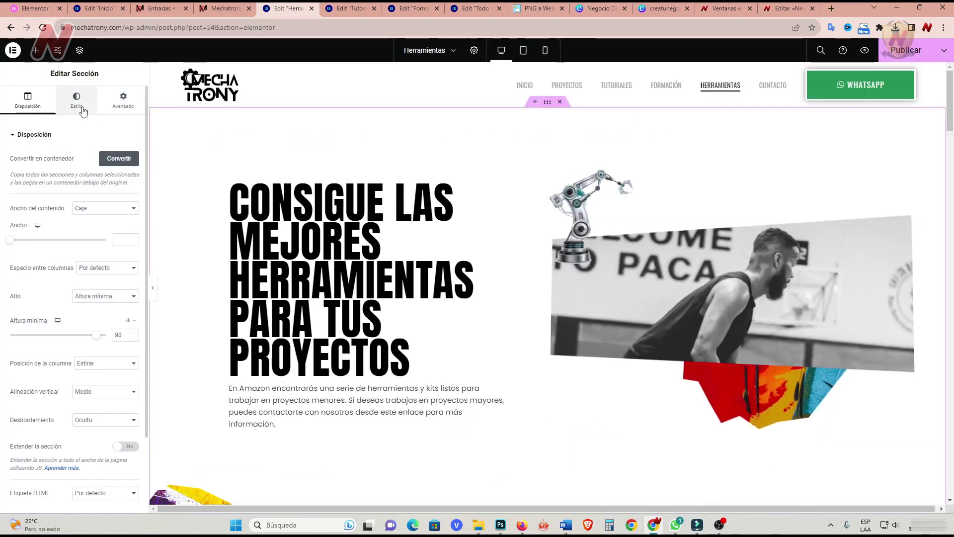
pyautogui.click(78, 99)
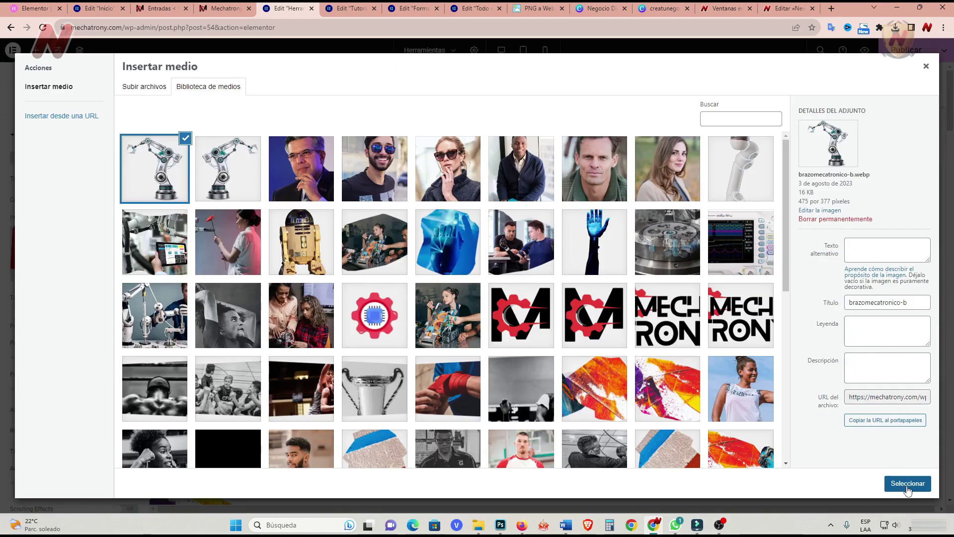
pyautogui.click(908, 484)
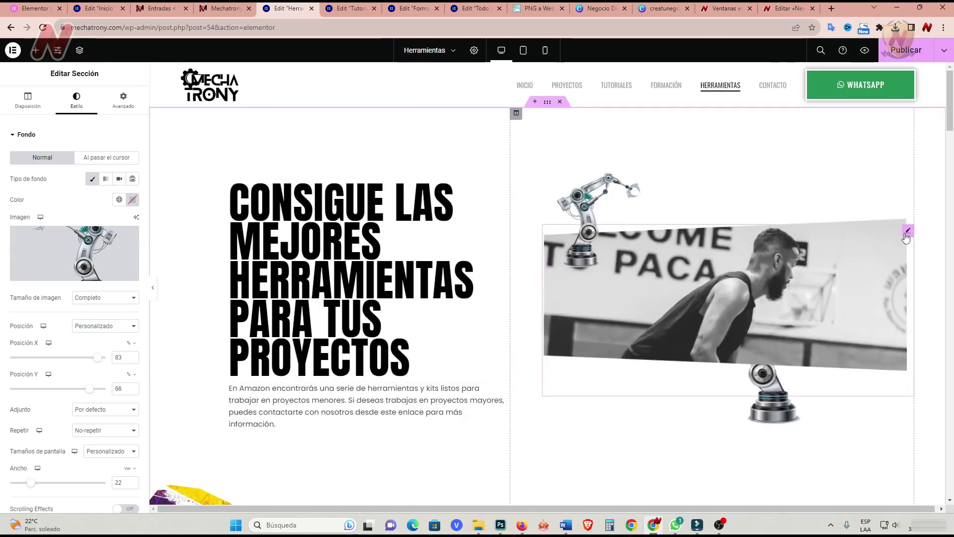
pyautogui.click(909, 235)
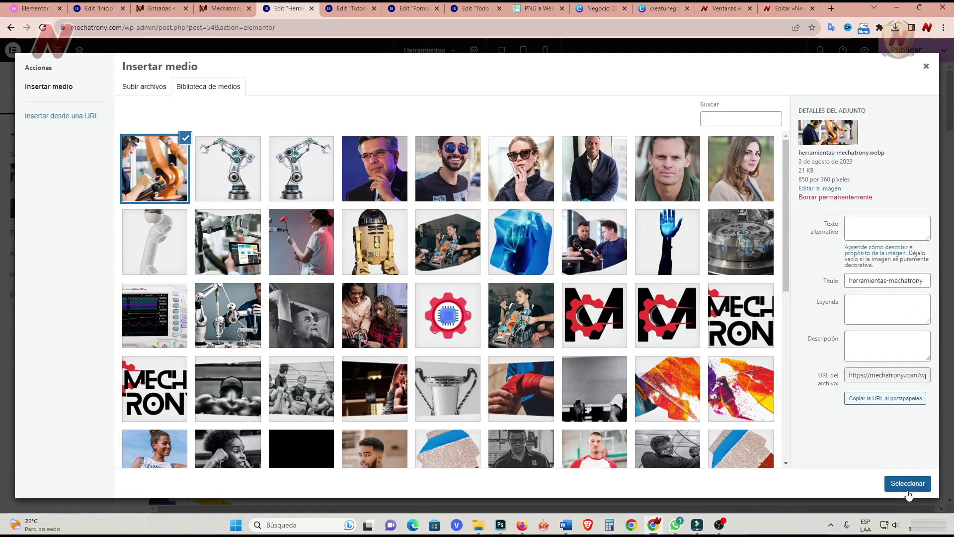
pyautogui.click(903, 481)
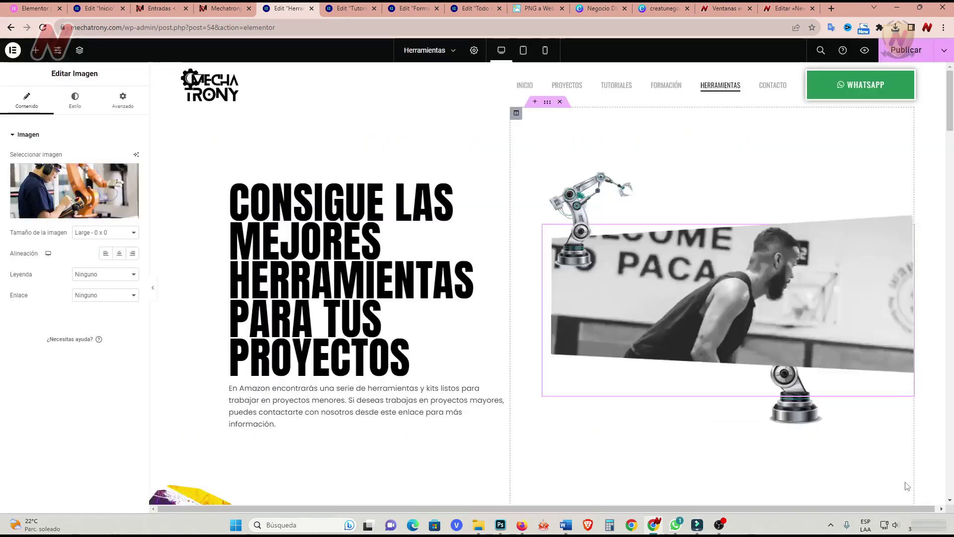
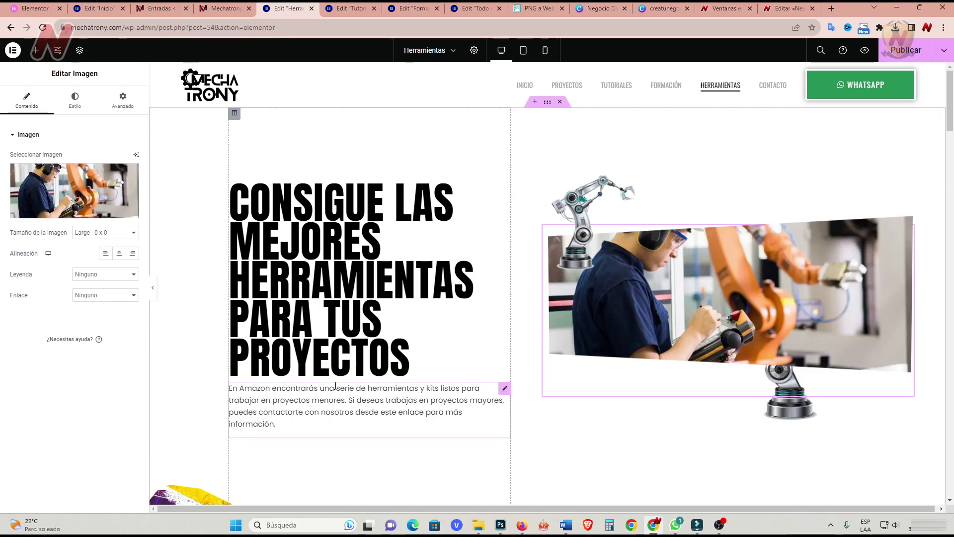
# Delete the 'Take your game' basketball section and add a three-by-two container grid in its place.
pyautogui.scroll(-8, 335, 386)
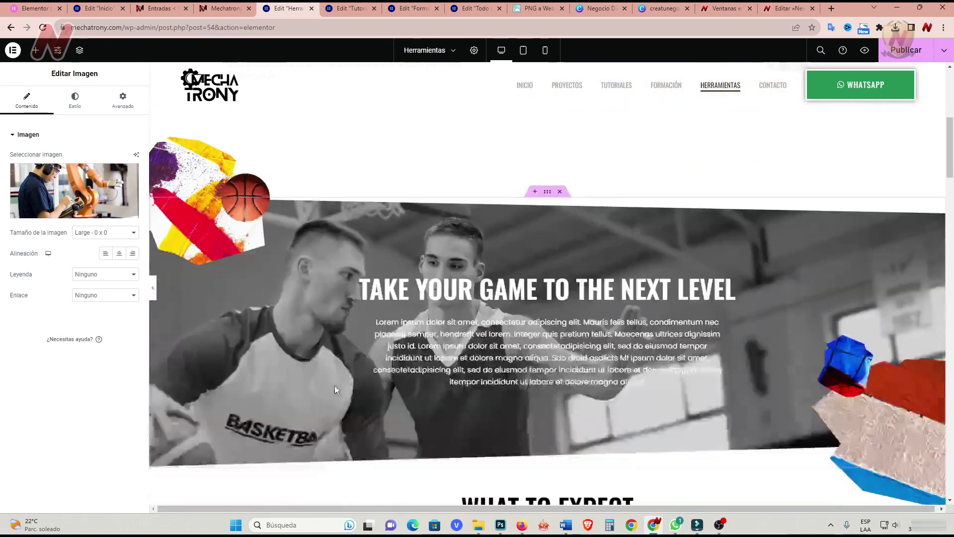
pyautogui.scroll(4, 336, 386)
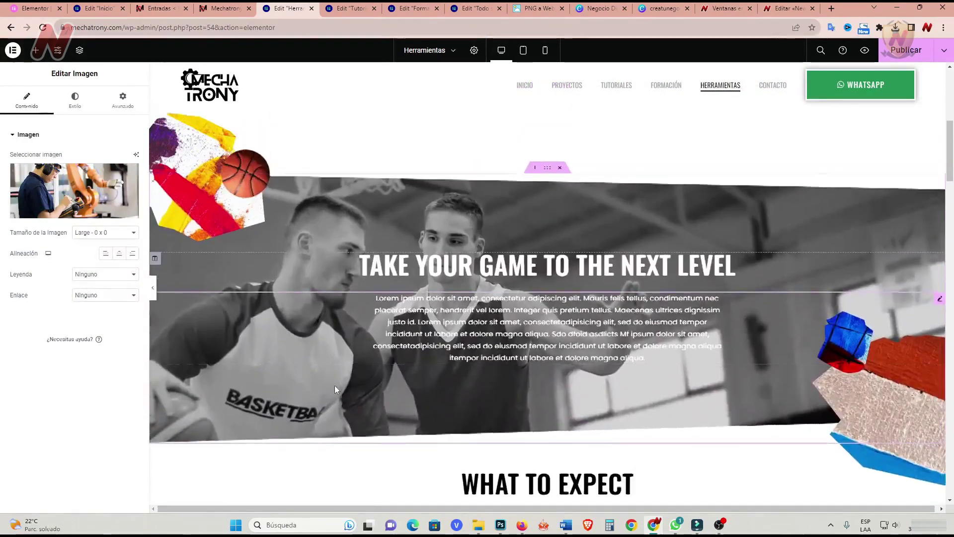
pyautogui.click(561, 192)
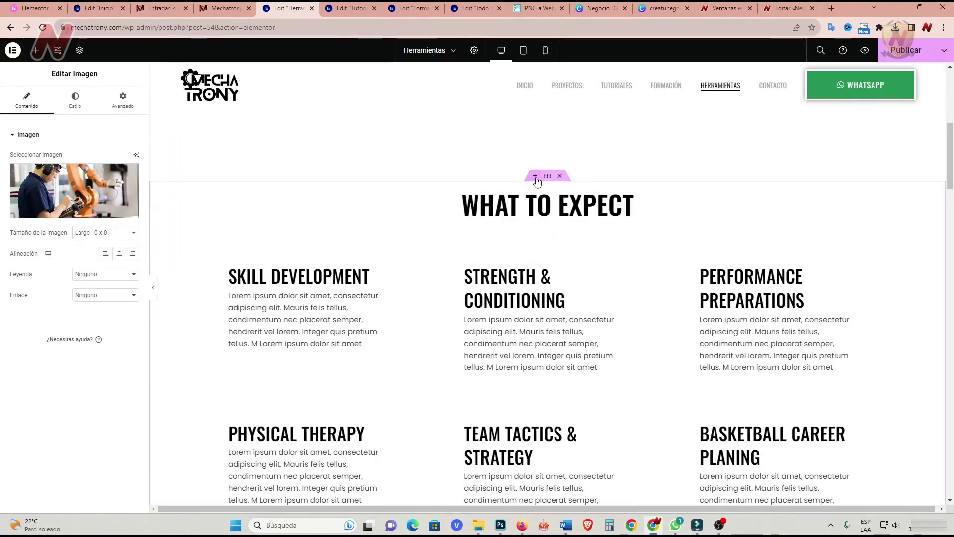
pyautogui.click(536, 181)
pyautogui.click(537, 211)
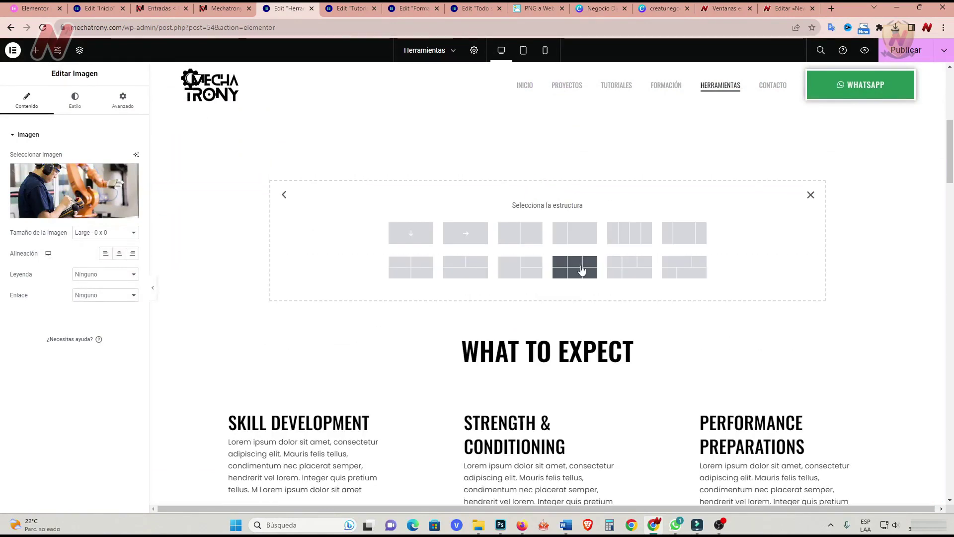
pyautogui.click(581, 269)
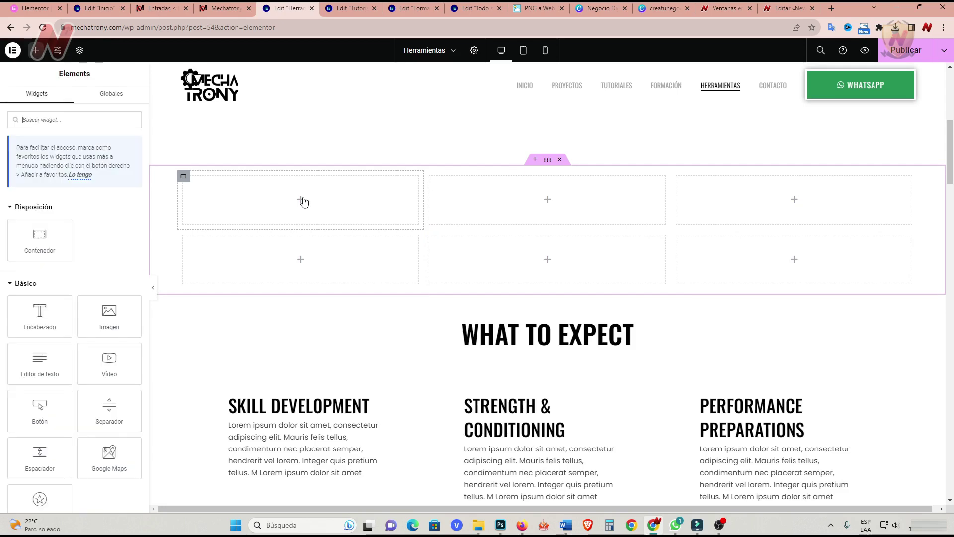
# Put an Image widget in the first cell showing the uploaded mecatro-afiliado.webp kit image.
pyautogui.moveTo(109, 316); pyautogui.dragTo(302, 204)
pyautogui.click(70, 218)
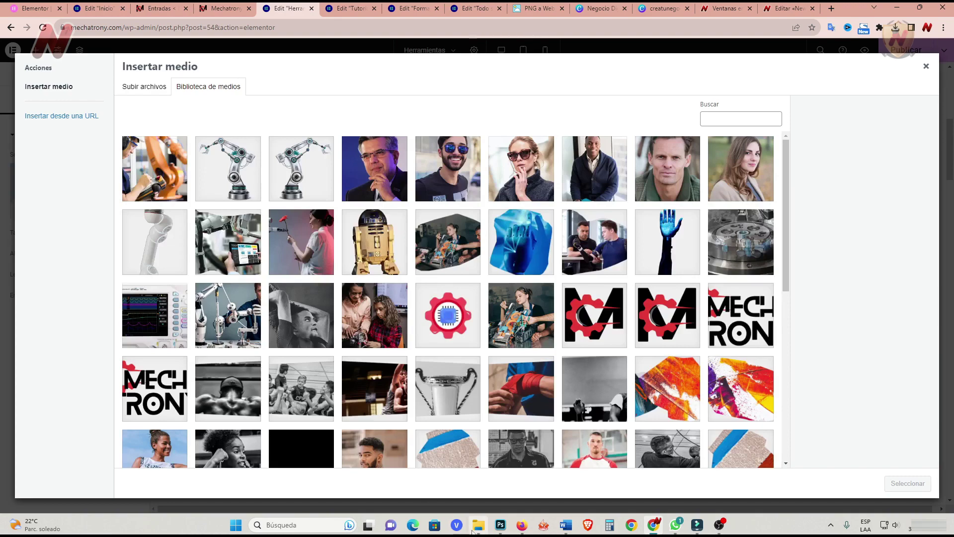
pyautogui.click(476, 526)
pyautogui.moveTo(376, 244); pyautogui.dragTo(149, 242)
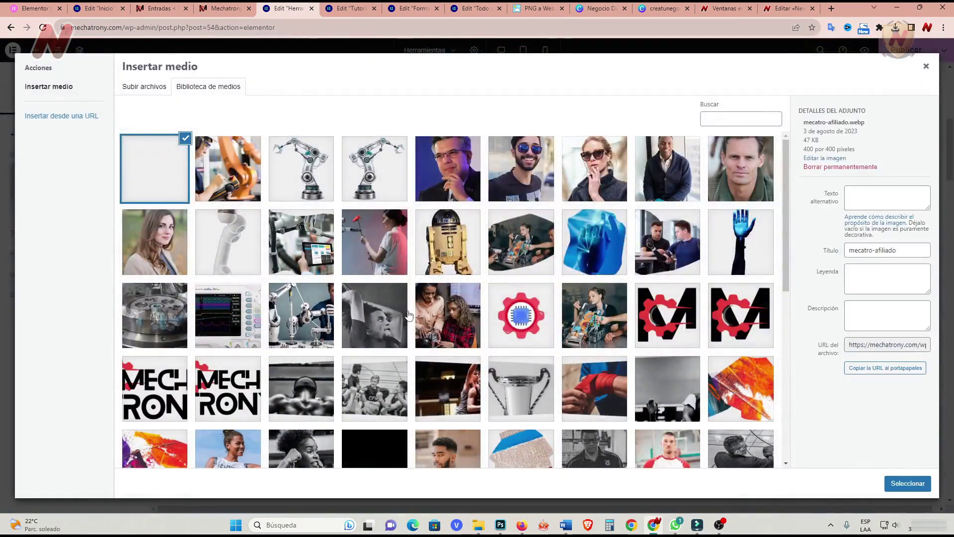
pyautogui.click(908, 484)
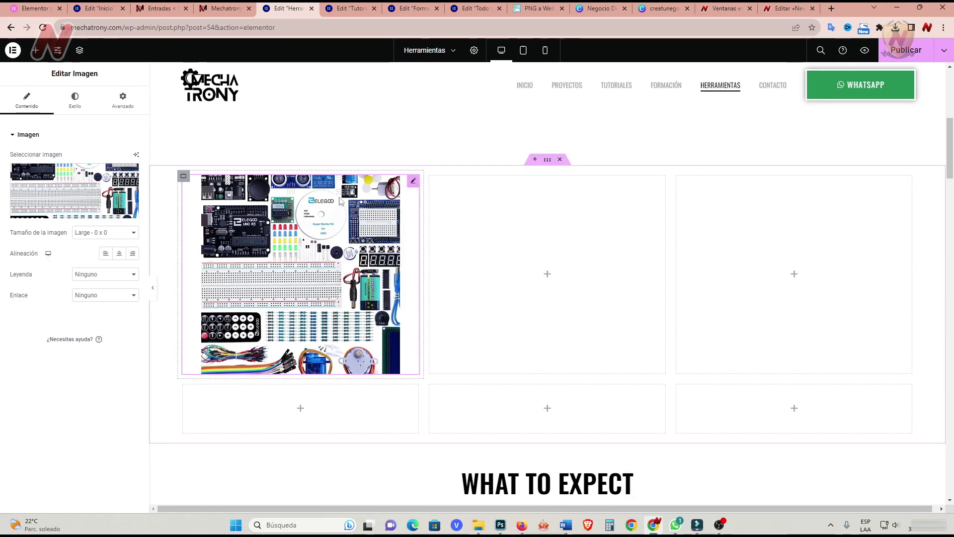
# Link the kit image to a custom URL and duplicate it into the middle and third columns.
pyautogui.click(134, 299)
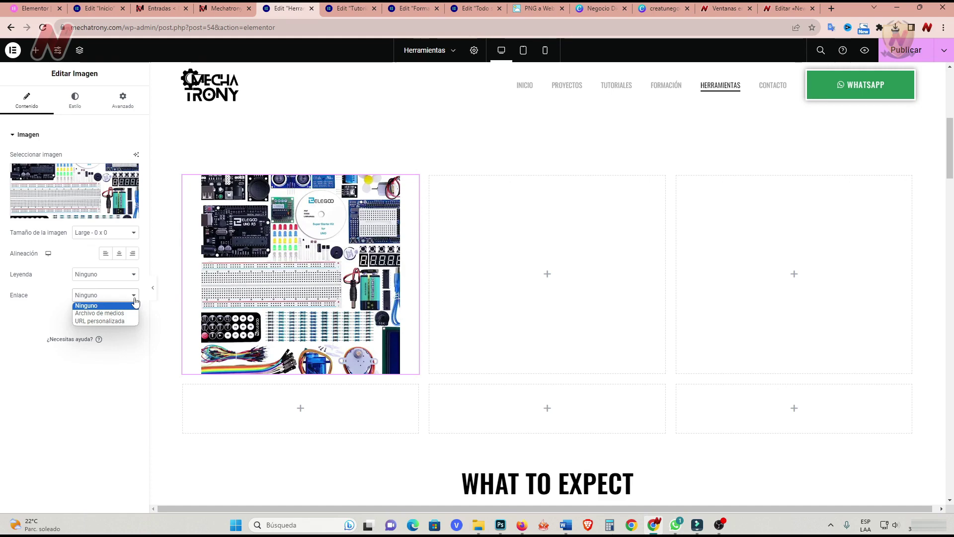
pyautogui.click(105, 322)
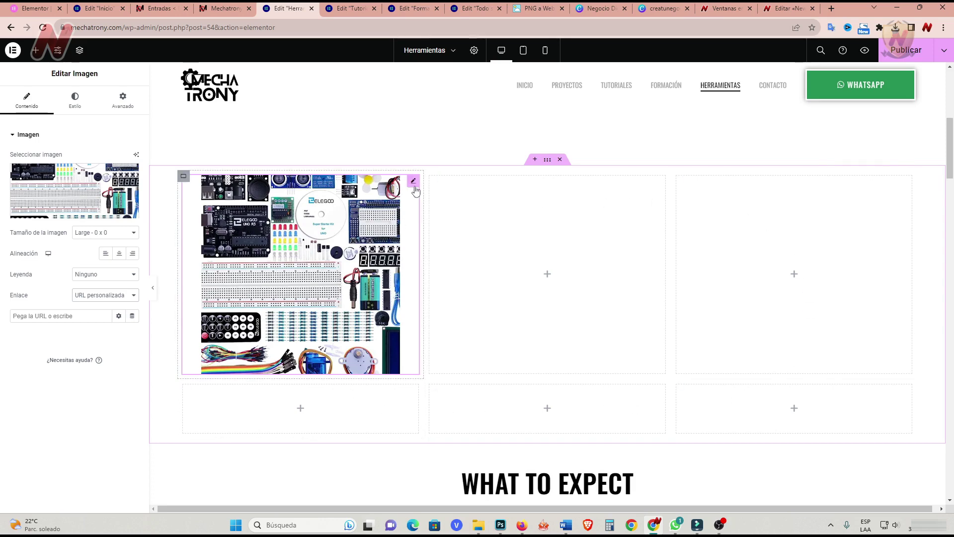
pyautogui.rightClick(415, 183)
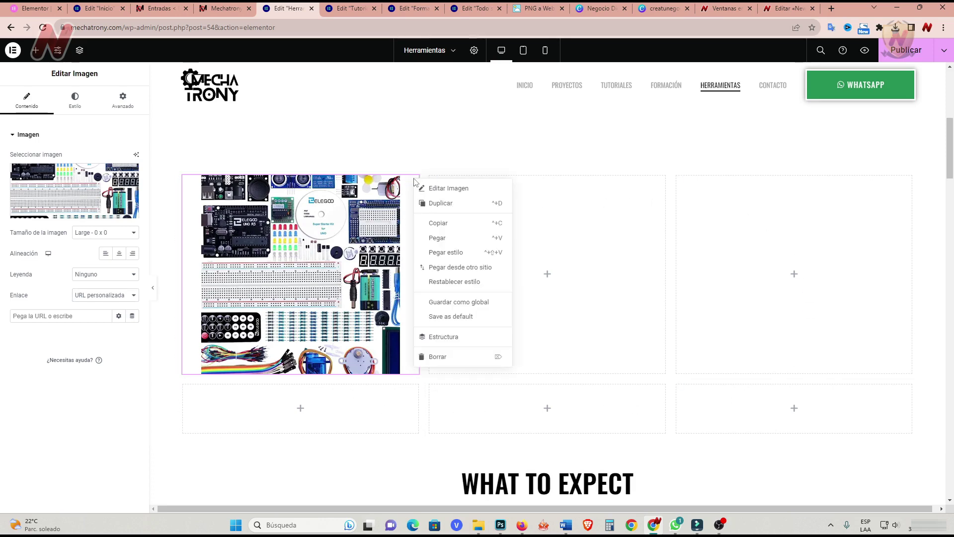
pyautogui.click(446, 207)
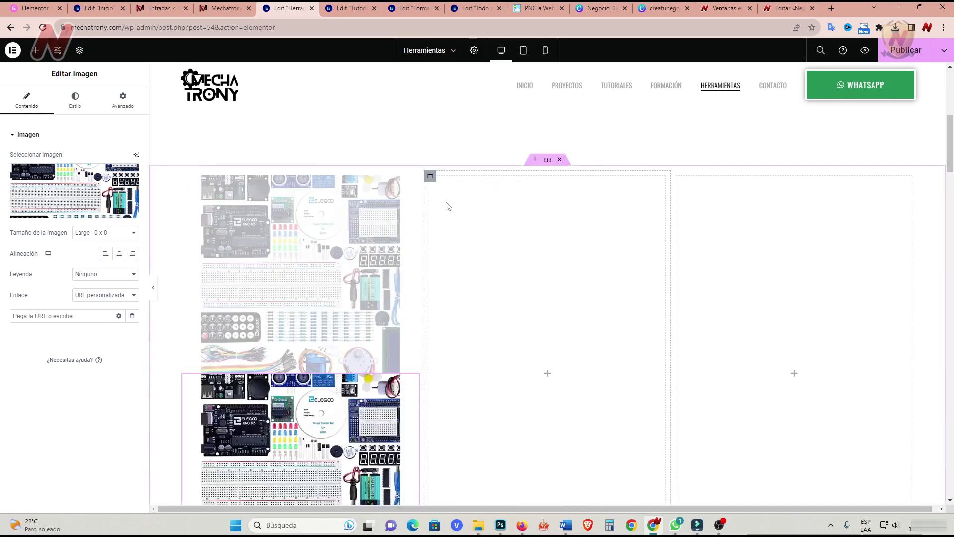
pyautogui.moveTo(411, 388); pyautogui.dragTo(580, 265)
pyautogui.rightClick(664, 189)
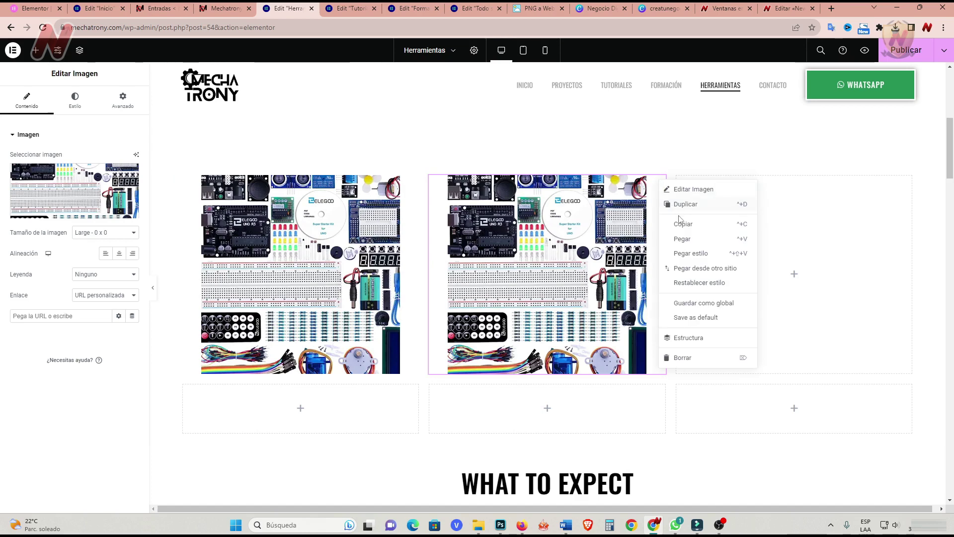
pyautogui.click(694, 205)
pyautogui.moveTo(546, 437); pyautogui.dragTo(795, 266)
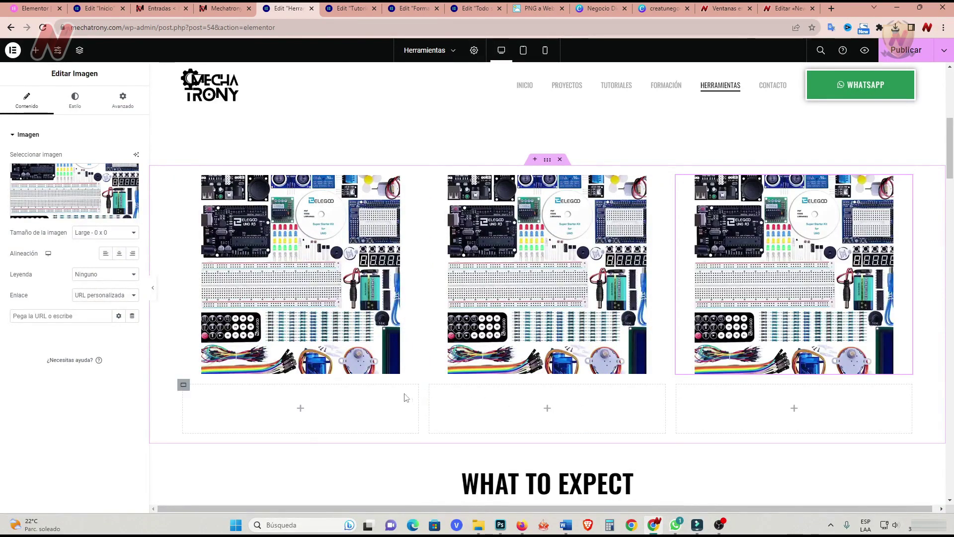
# Delete the three empty bottom-row cells.
pyautogui.rightClick(183, 390)
pyautogui.click(214, 504)
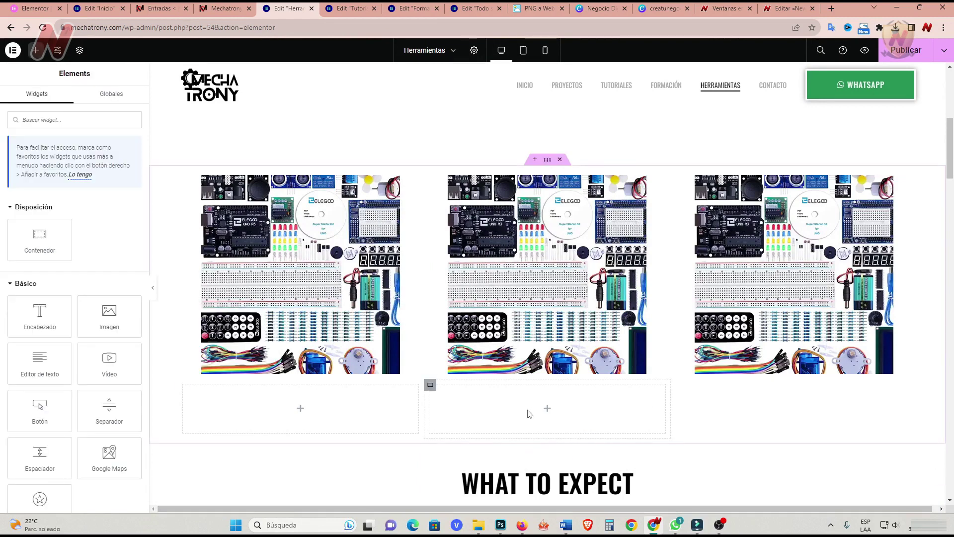
pyautogui.rightClick(182, 386)
pyautogui.click(213, 504)
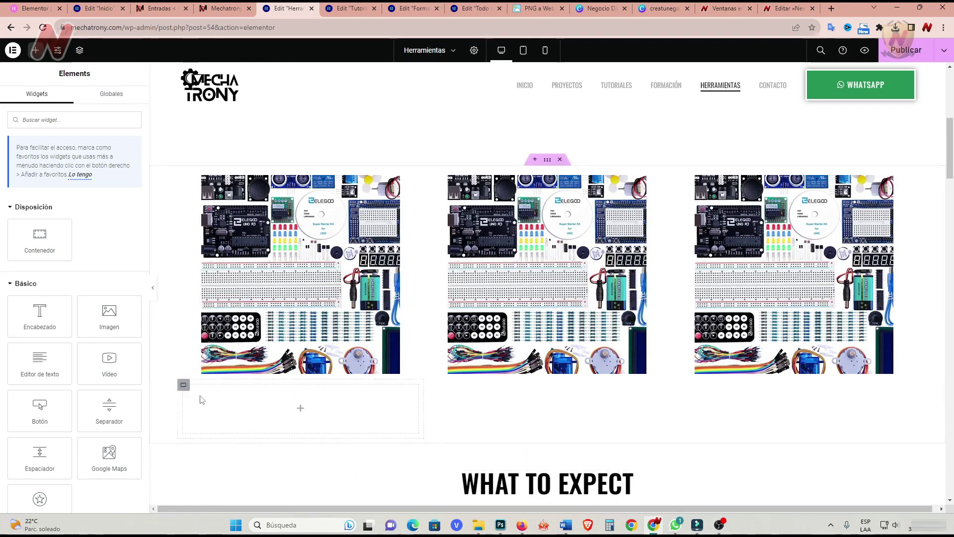
pyautogui.rightClick(184, 385)
pyautogui.click(214, 504)
# Duplicate the row of three kit images to make a second row.
pyautogui.rightClick(549, 162)
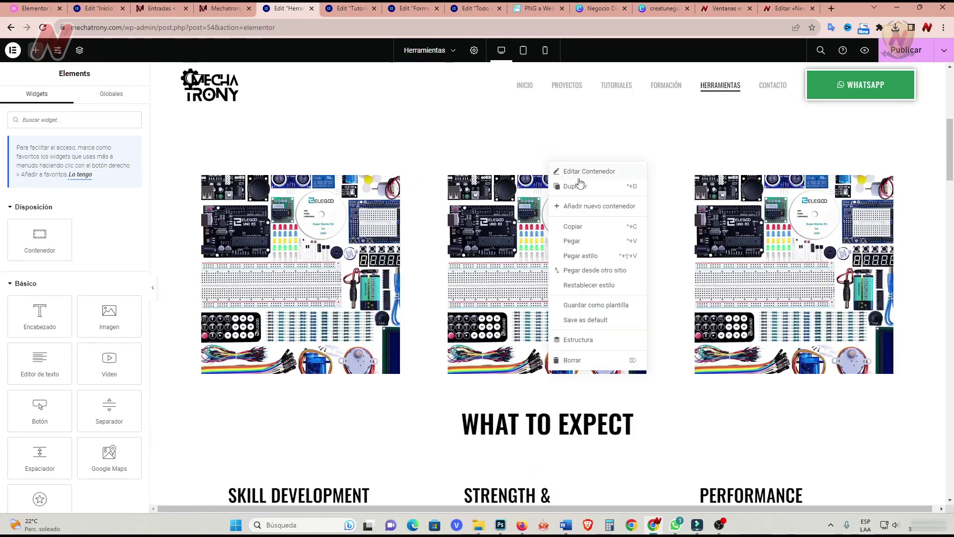
pyautogui.click(577, 186)
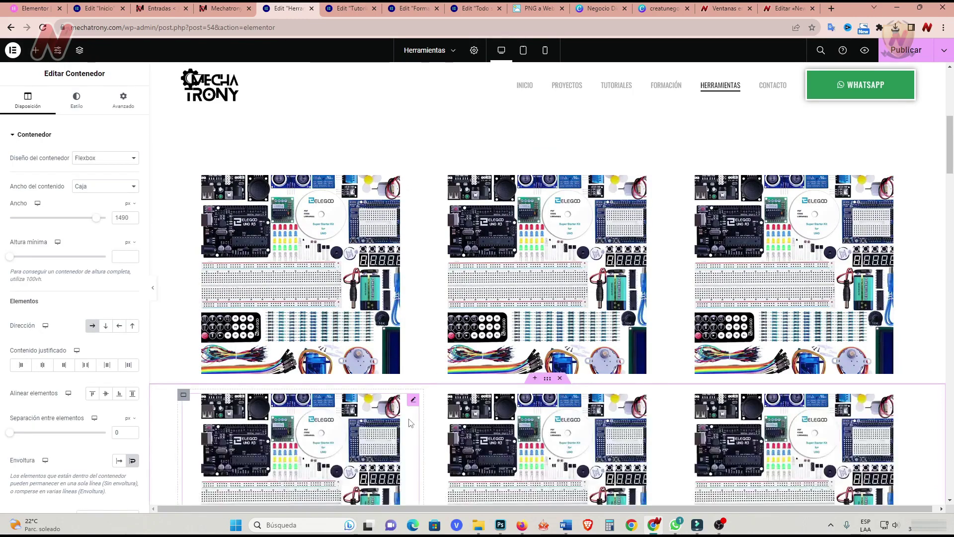
pyautogui.scroll(-5, 410, 423)
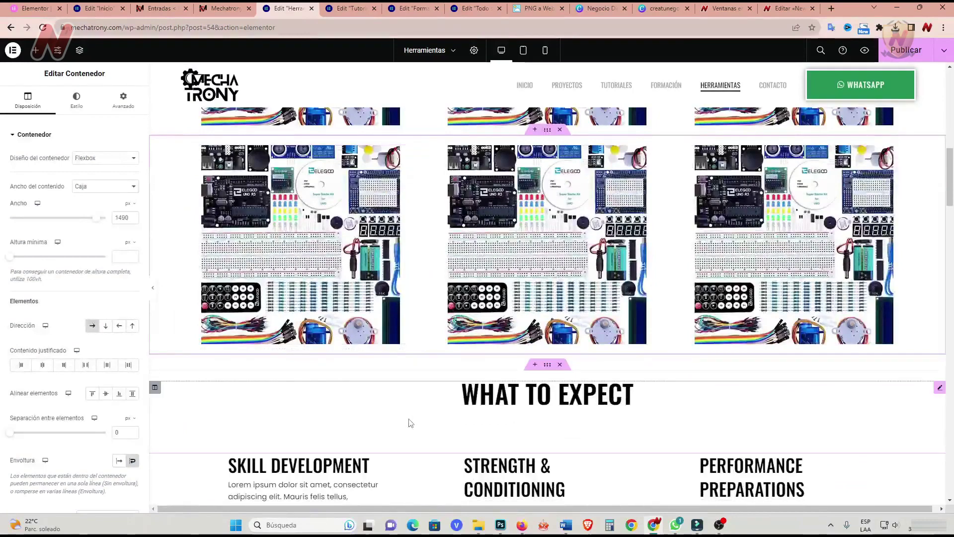
pyautogui.scroll(-2, 571, 426)
pyautogui.scroll(9, 535, 264)
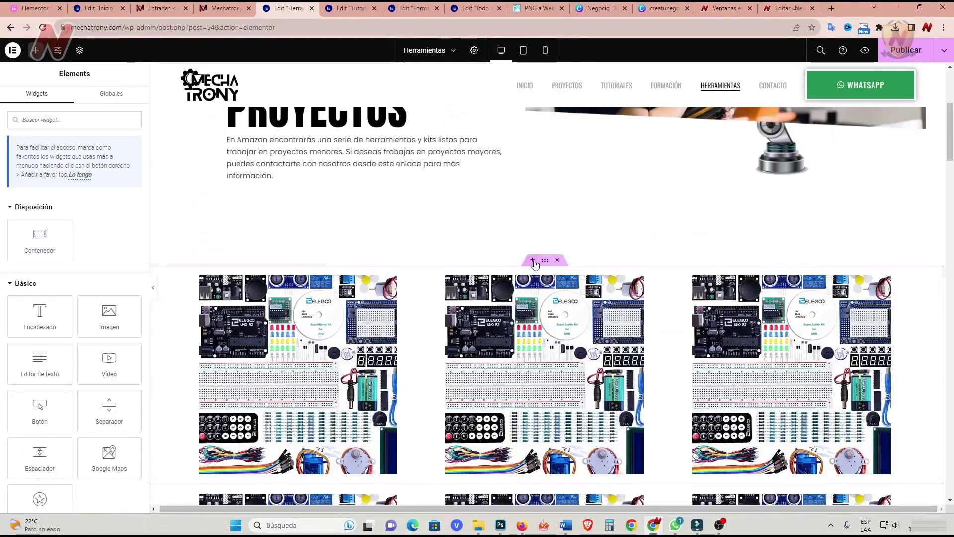
# Add a new single-column flexbox section above the kit images.
pyautogui.click(533, 260)
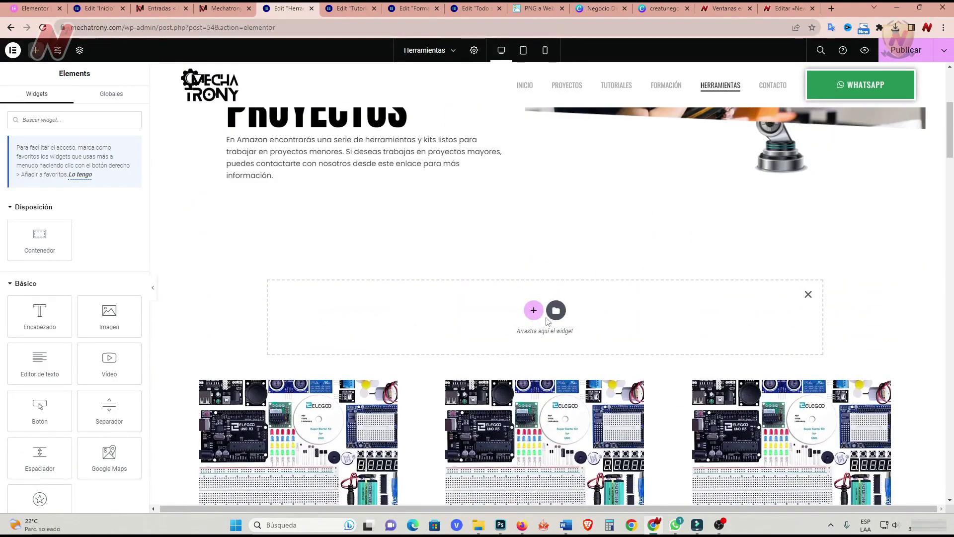
pyautogui.click(534, 311)
pyautogui.click(517, 338)
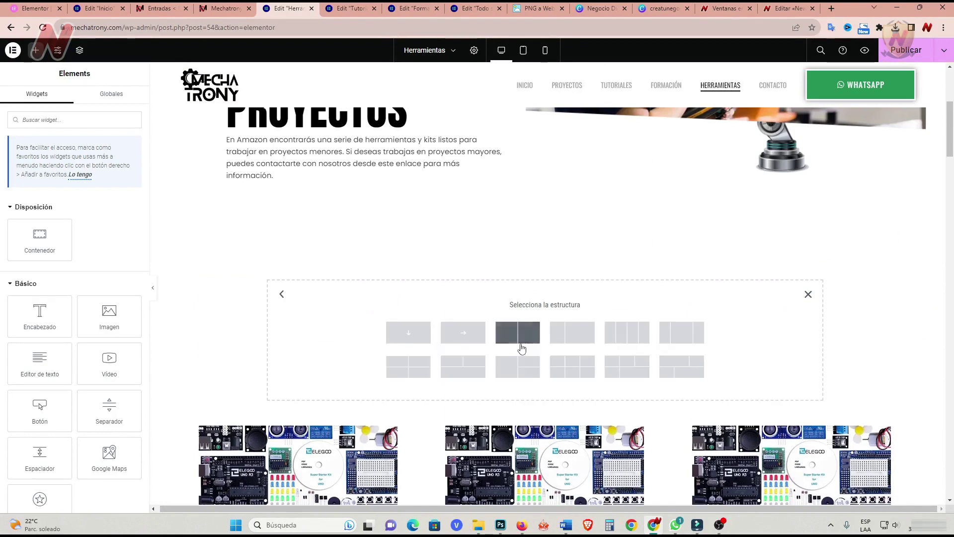
pyautogui.click(408, 333)
pyautogui.click(545, 294)
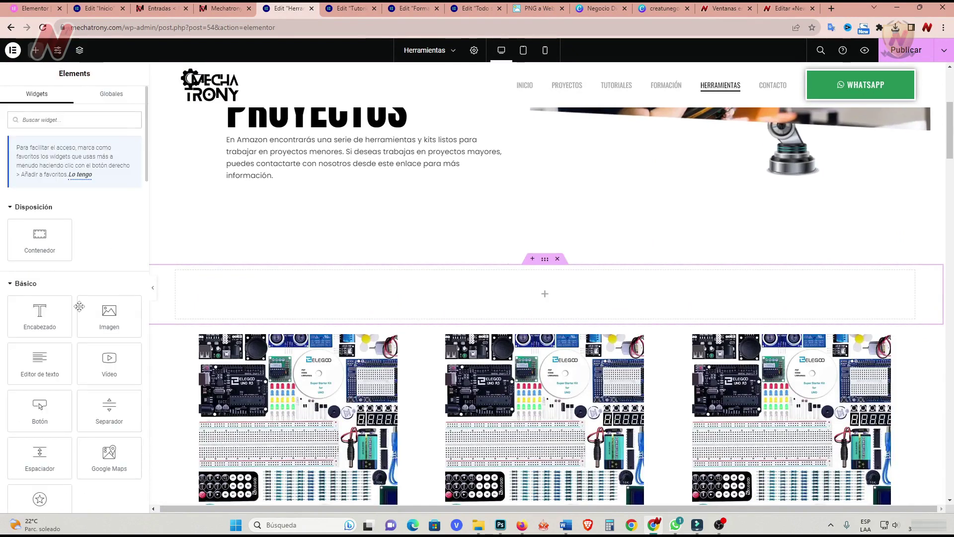
# Add a centred heading reading 'adquiere tu kit de mecatrónica' to the new section.
pyautogui.moveTo(37, 314); pyautogui.dragTo(497, 293)
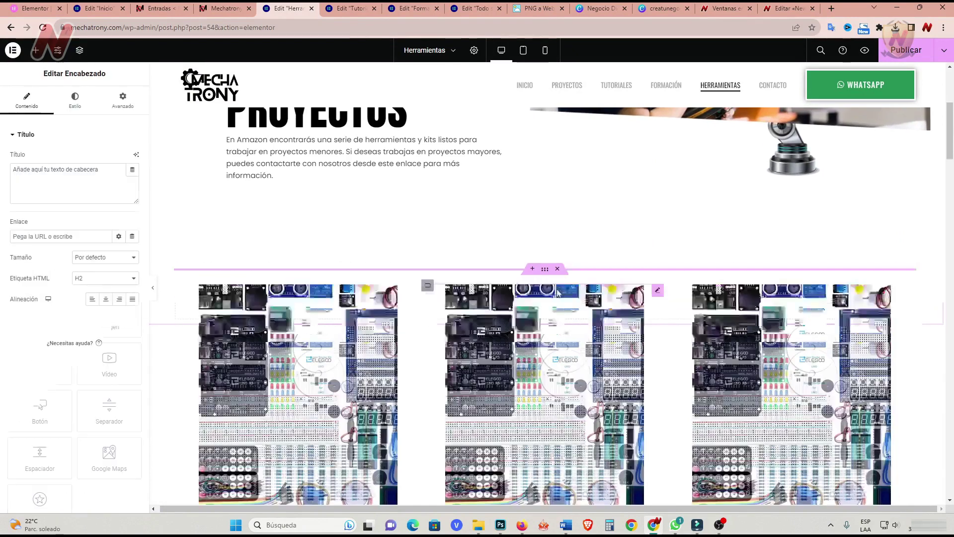
pyautogui.tripleClick(14, 171)
pyautogui.write('adquiere t')
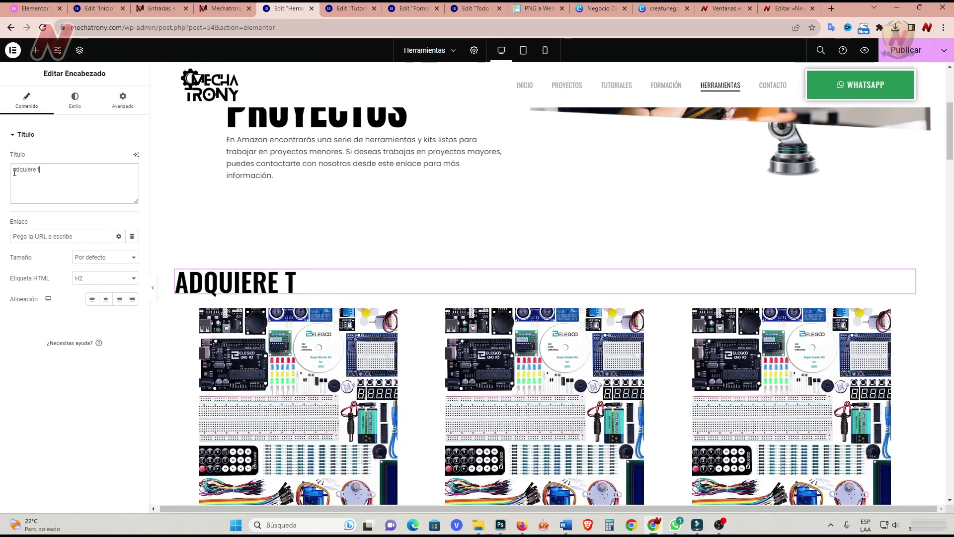
pyautogui.write('u kit de mecatrónica')
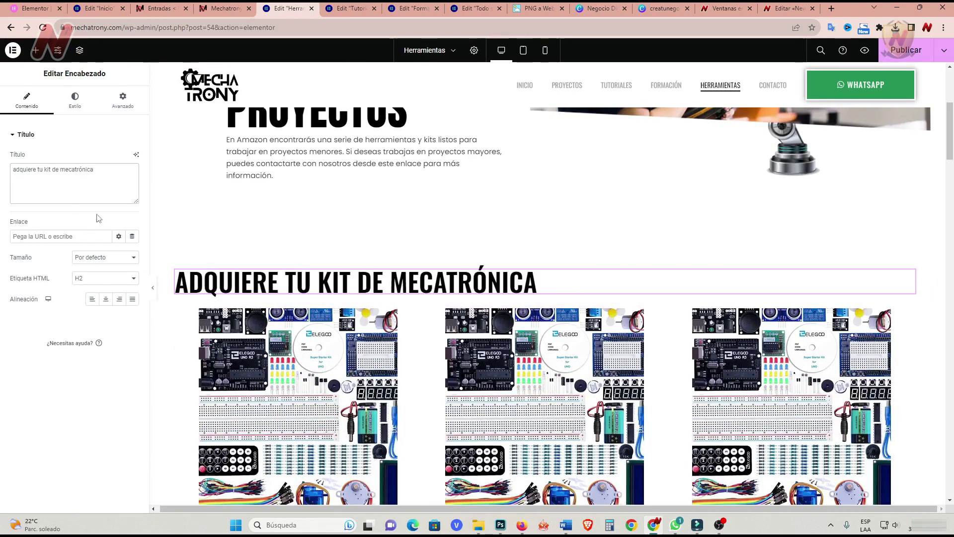
pyautogui.click(105, 299)
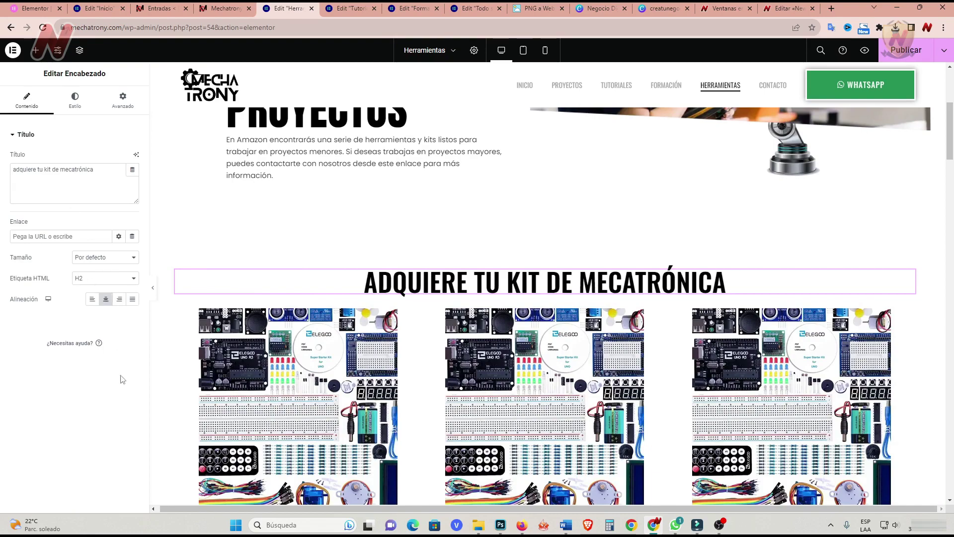
# Delete the WHAT TO EXPECT section.
pyautogui.scroll(-8, 643, 384)
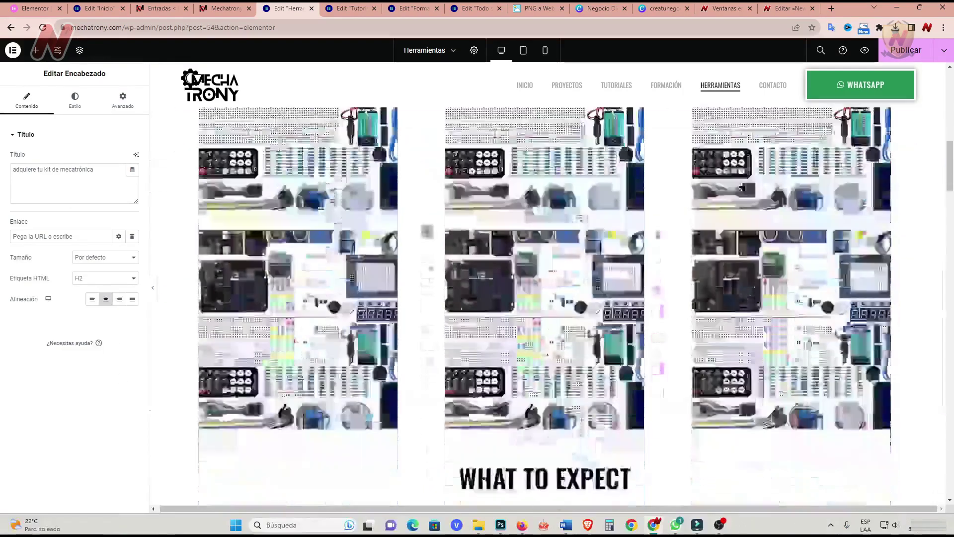
pyautogui.scroll(-3, 597, 298)
pyautogui.scroll(1, 572, 249)
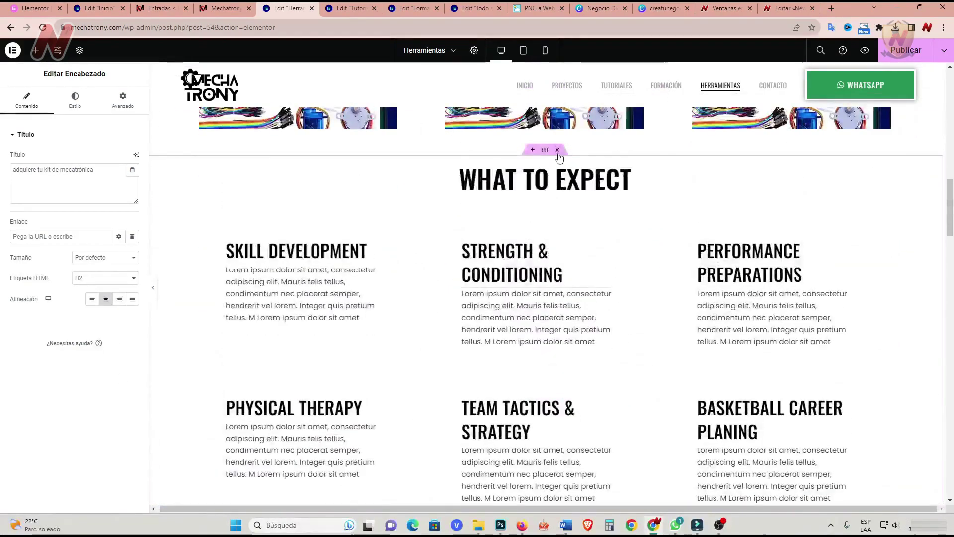
pyautogui.click(558, 150)
pyautogui.scroll(1, 541, 288)
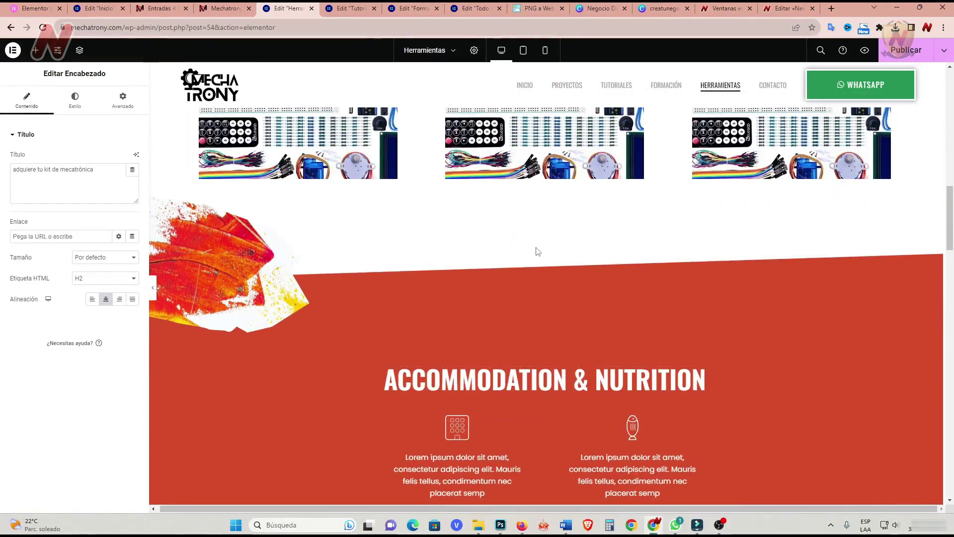
# Insert a saved section template from Mis plantillas, keeping its design settings.
pyautogui.click(532, 248)
pyautogui.click(548, 239)
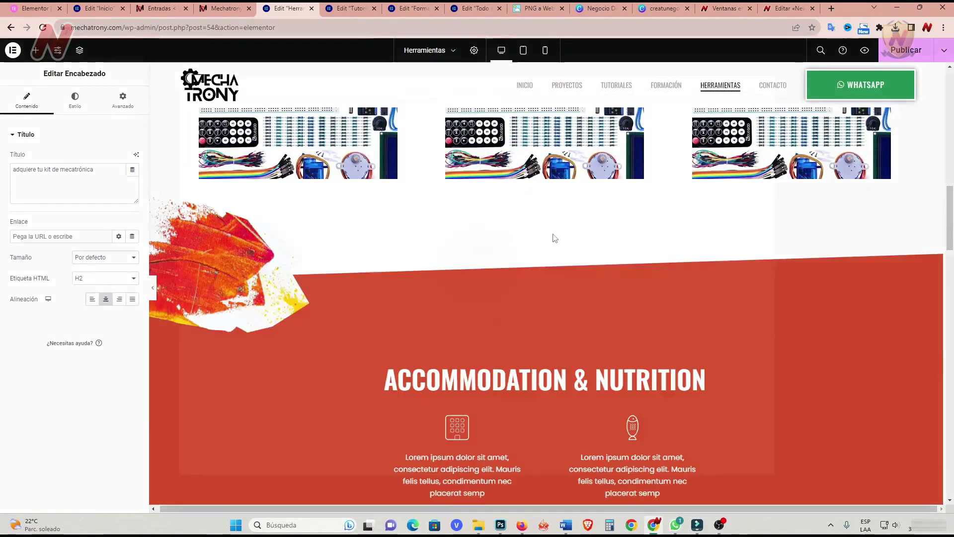
pyautogui.click(514, 90)
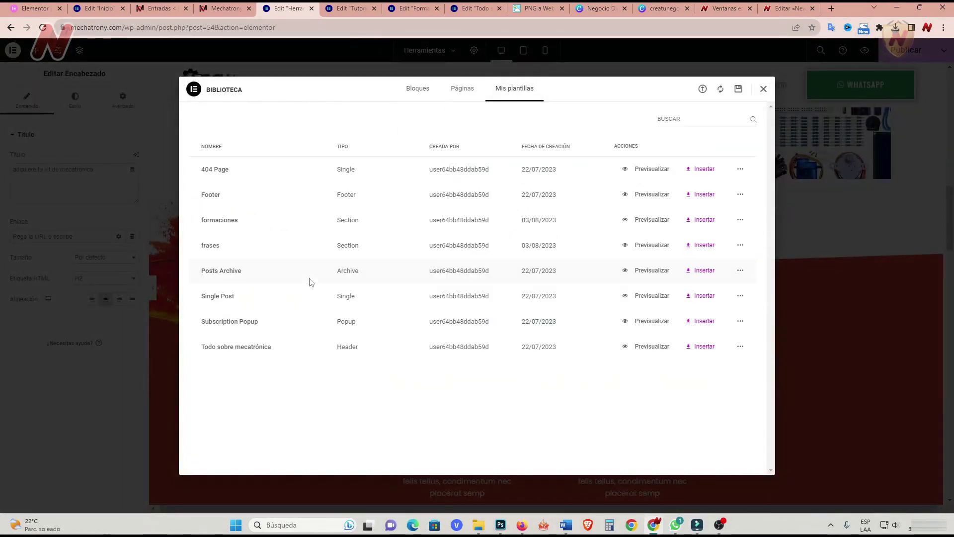
pyautogui.click(702, 217)
pyautogui.click(553, 300)
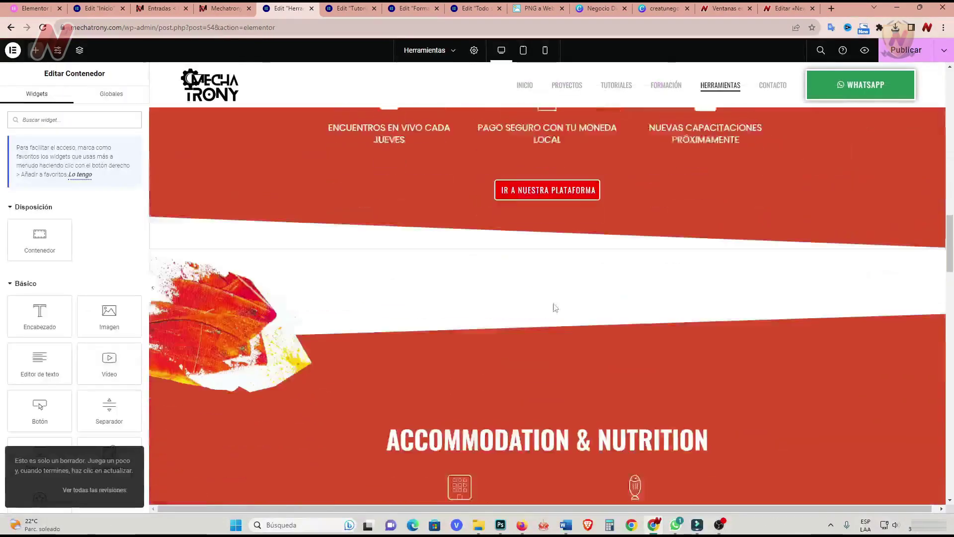
# Delete the Accommodation & Nutrition, Daily Schedule and basketball sections, then view the live homepage.
pyautogui.click(561, 197)
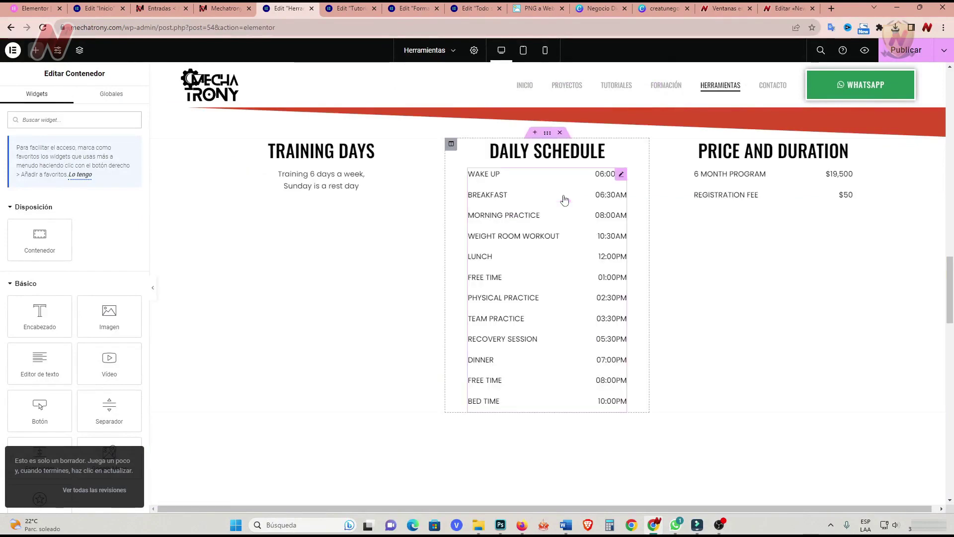
pyautogui.click(560, 133)
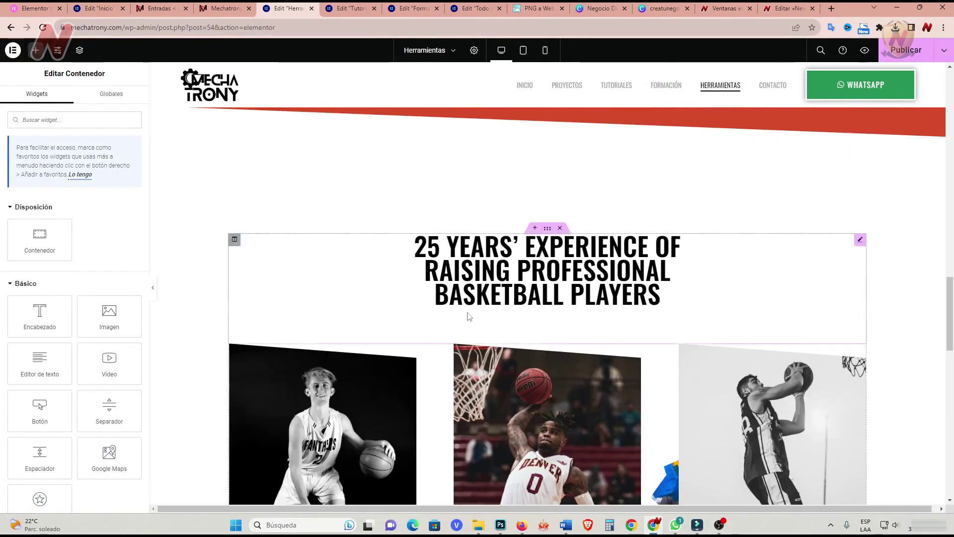
pyautogui.click(562, 229)
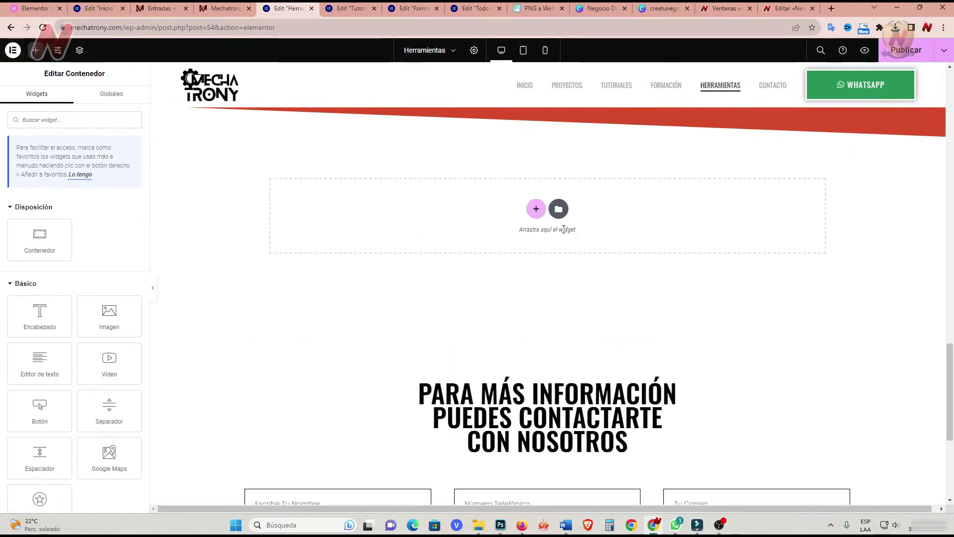
pyautogui.scroll(-4, 534, 460)
pyautogui.scroll(15, 535, 457)
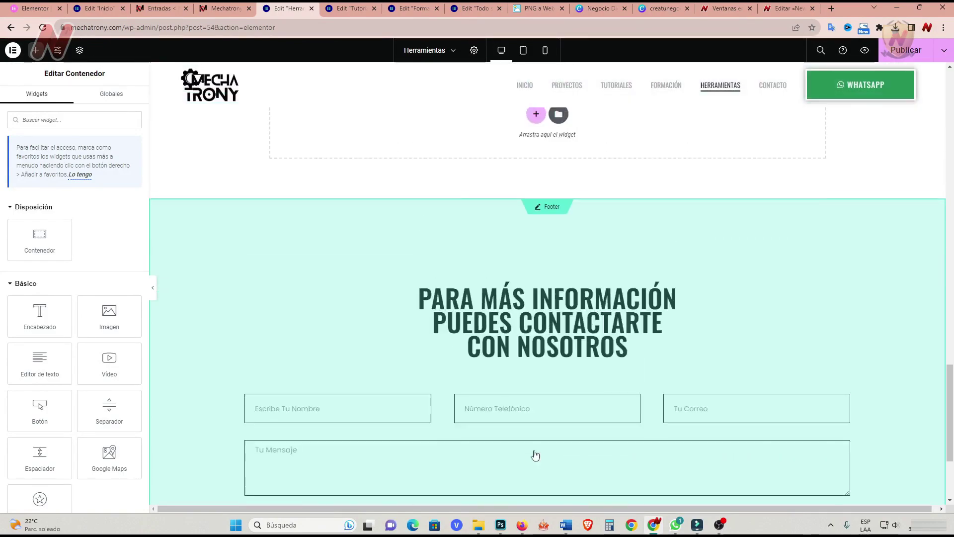
pyautogui.scroll(8, 535, 464)
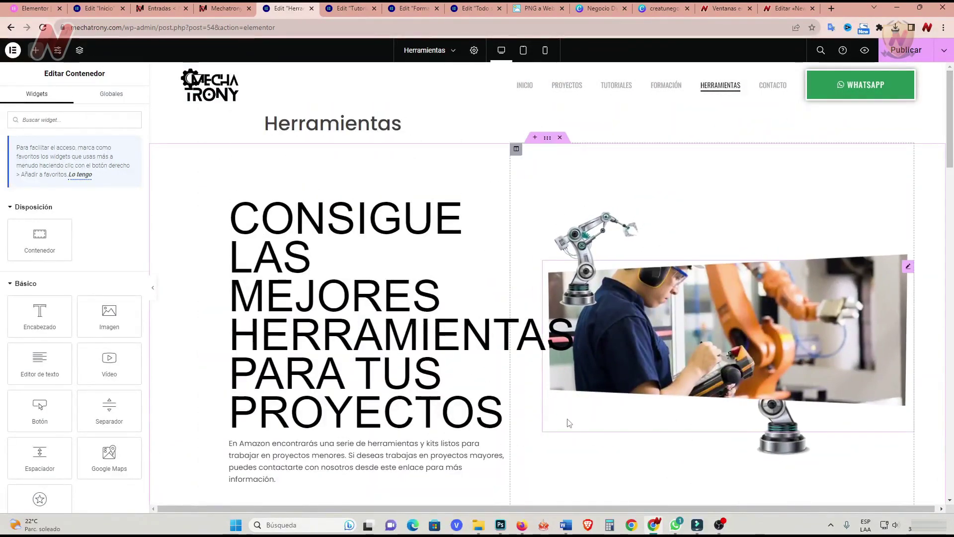
pyautogui.click(225, 10)
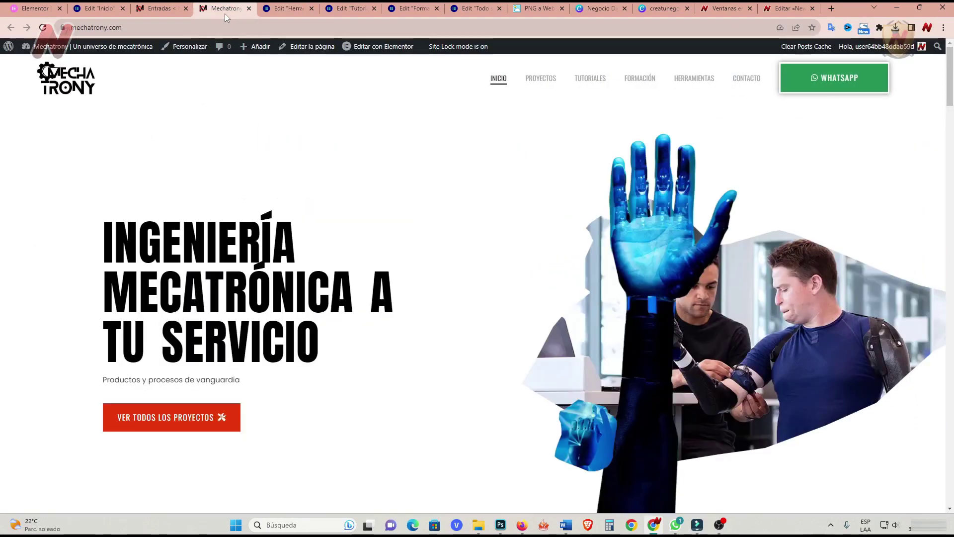
# Open the Contacto page in Elementor and replace the English intro paragraph with Spanish text.
pyautogui.rightClick(747, 78)
pyautogui.click(791, 85)
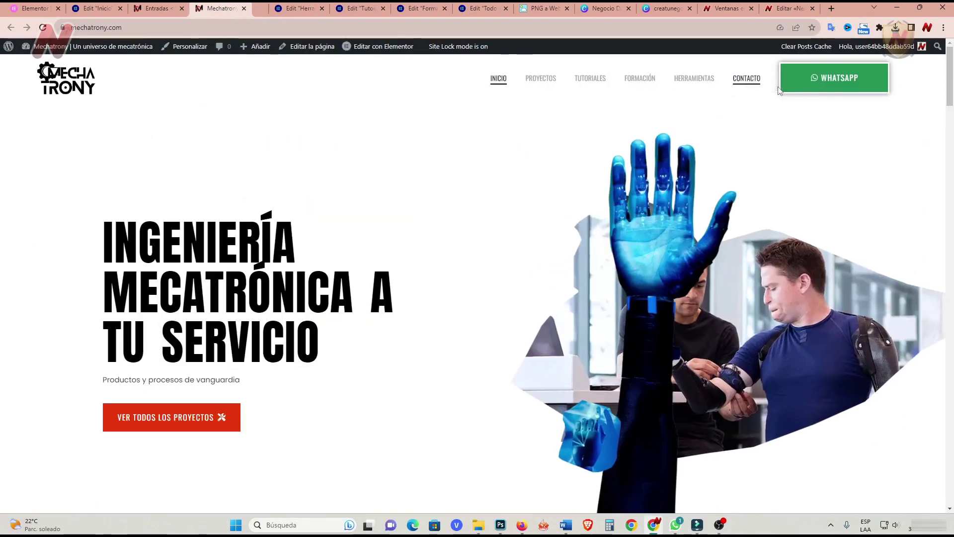
pyautogui.hotkey('ctrl', 'Tab')
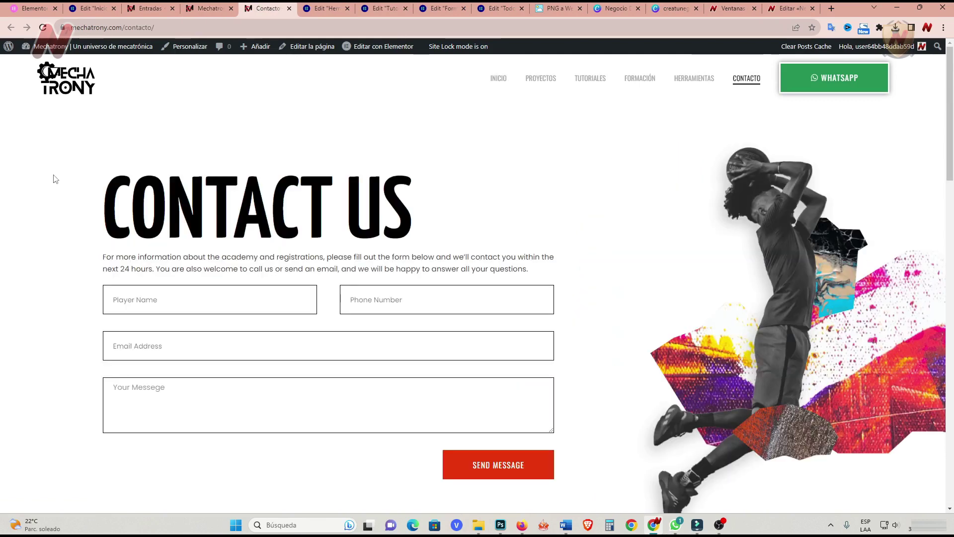
pyautogui.click(378, 46)
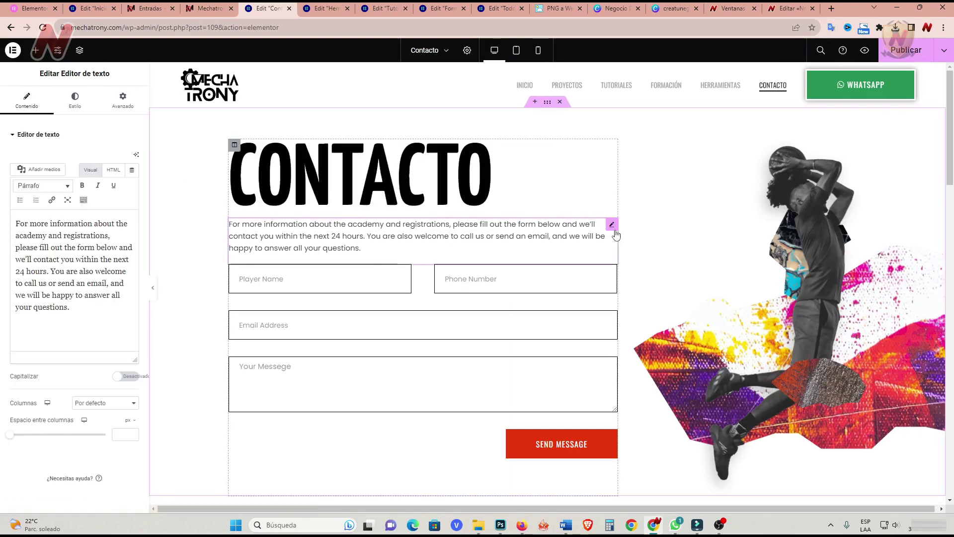
pyautogui.moveTo(71, 308); pyautogui.dragTo(14, 227)
pyautogui.write('Si deseas trabajas en proyectos mayores de mecatrónica, puedes contactarte con nosotros desde este formulario para más información.')
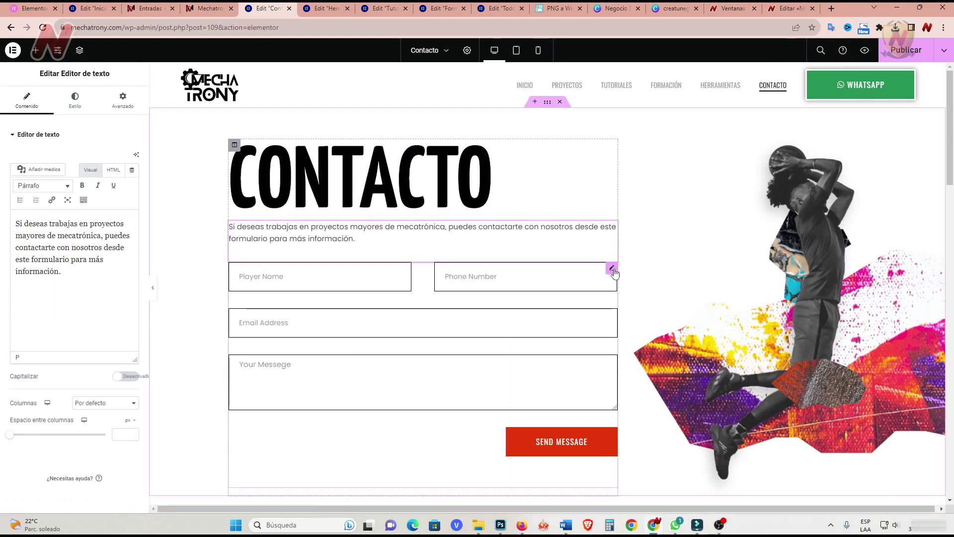
# Remove the basketball player photo from the collage.
pyautogui.click(613, 269)
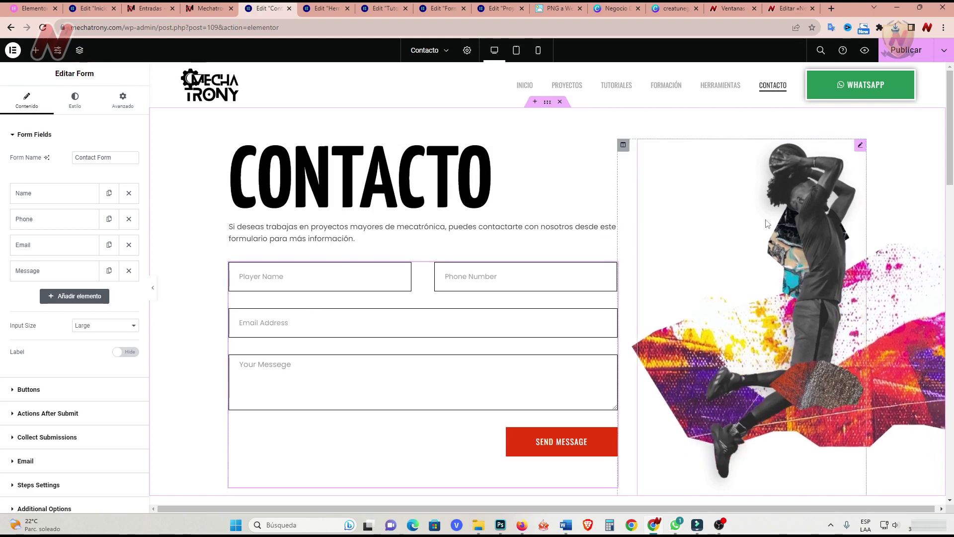
pyautogui.click(861, 146)
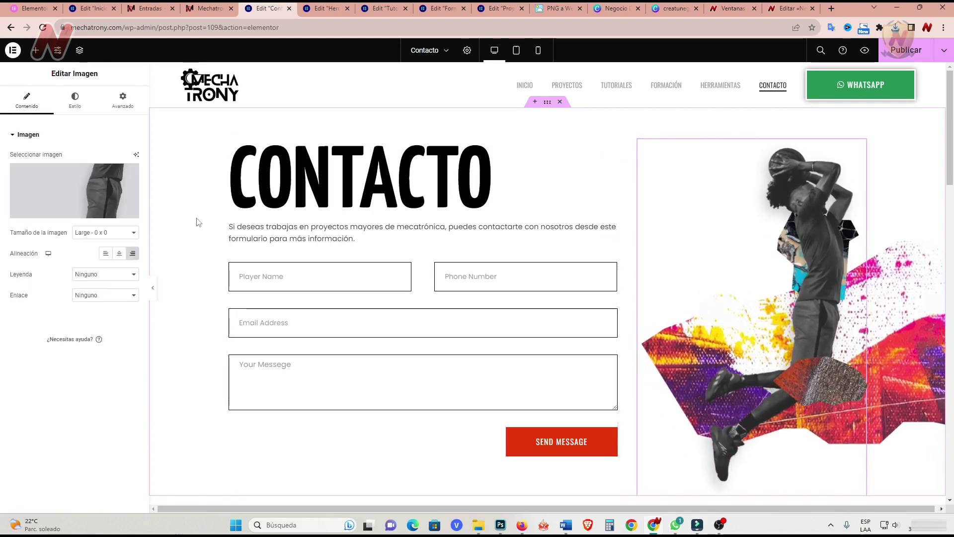
pyautogui.click(128, 175)
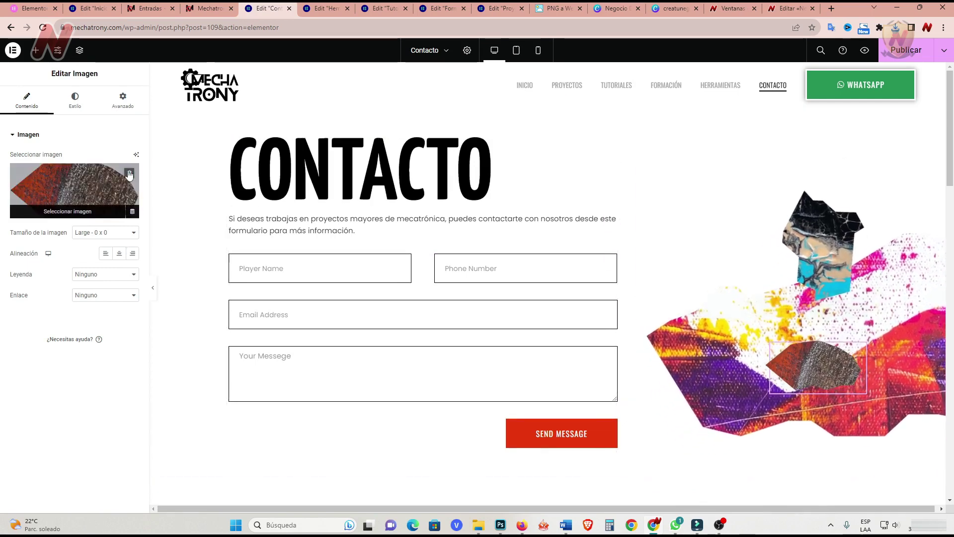
# Set the section's background image to the photo of a woman working on electronics.
pyautogui.click(548, 102)
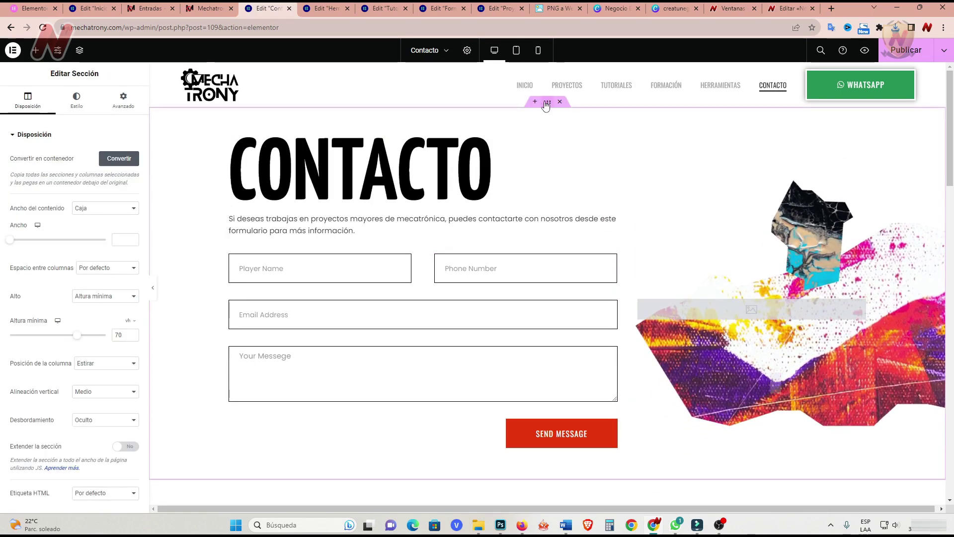
pyautogui.click(79, 102)
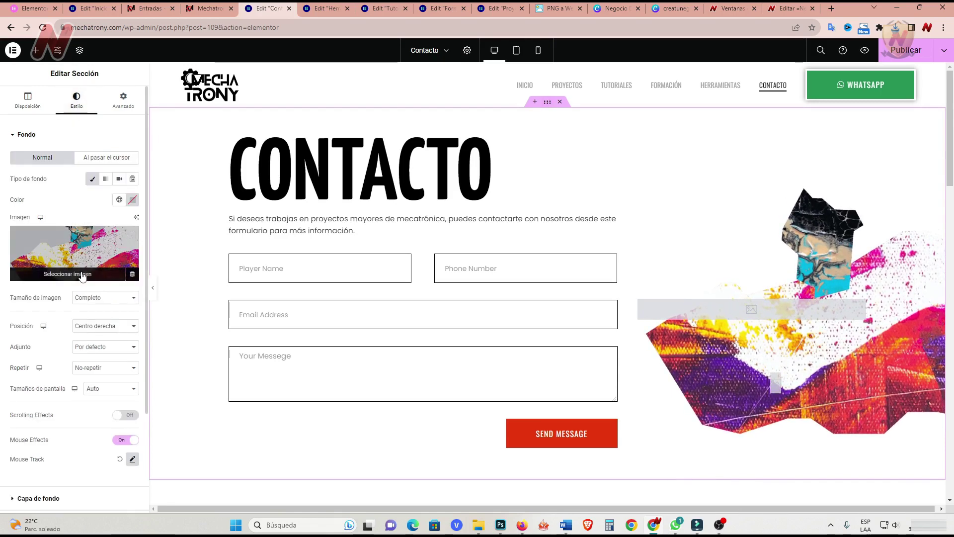
pyautogui.click(80, 271)
pyautogui.click(905, 480)
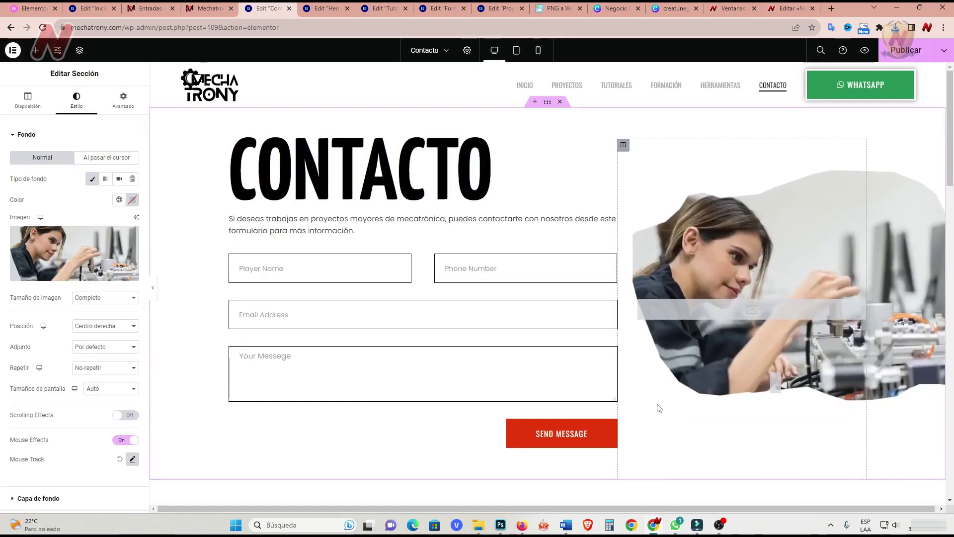
# Delete the two leftover empty image elements.
pyautogui.rightClick(866, 316)
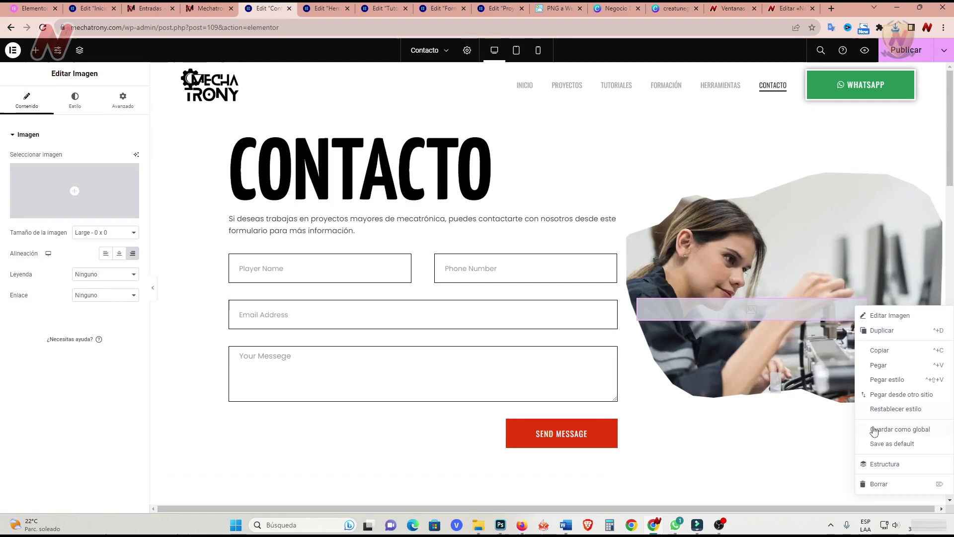
pyautogui.click(882, 484)
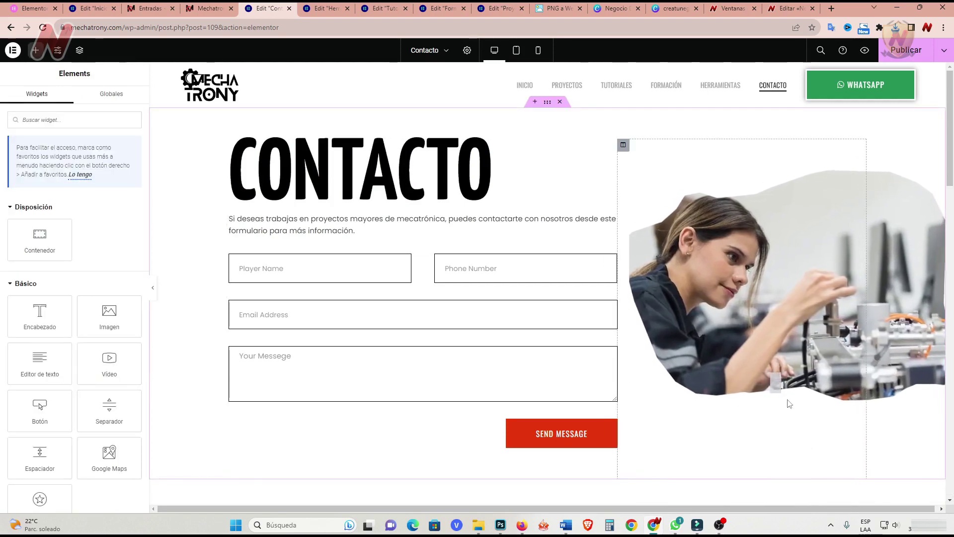
pyautogui.click(778, 380)
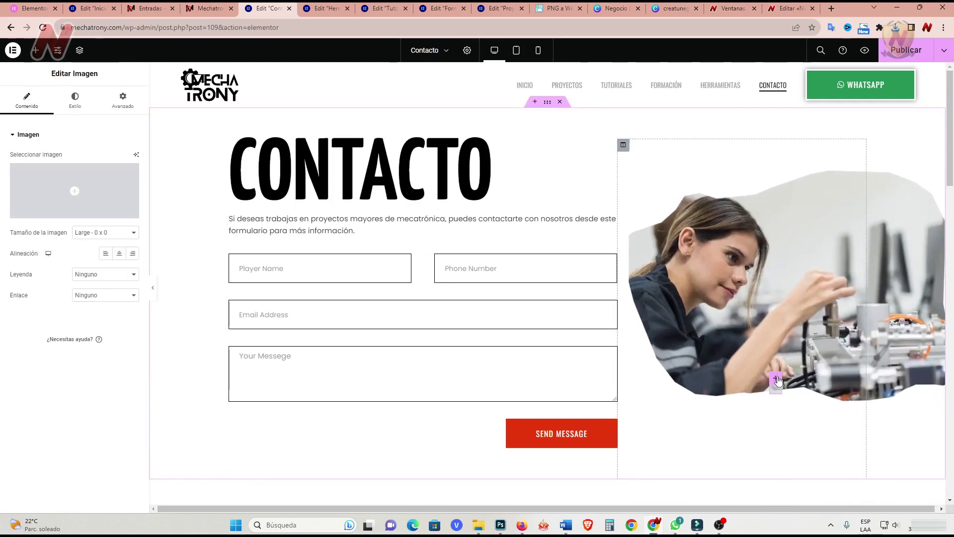
pyautogui.rightClick(778, 380)
pyautogui.click(804, 505)
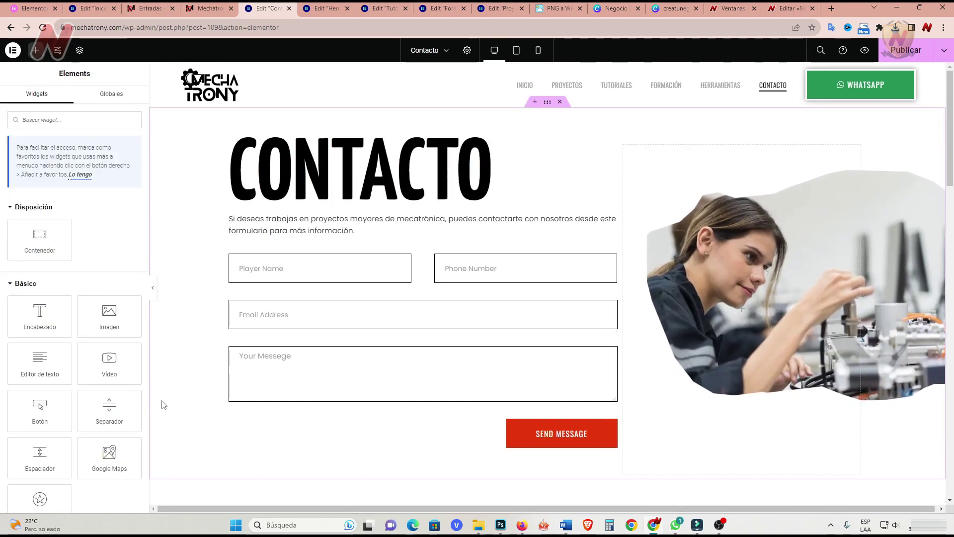
pyautogui.scroll(-6, 164, 402)
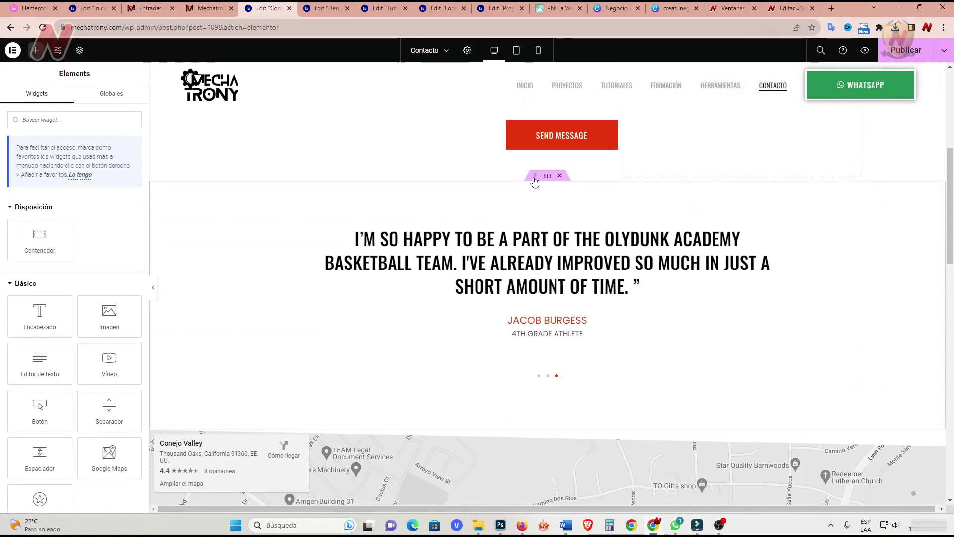
# Insert the saved frases section template above the testimonial, without its design settings.
pyautogui.click(534, 175)
pyautogui.click(557, 222)
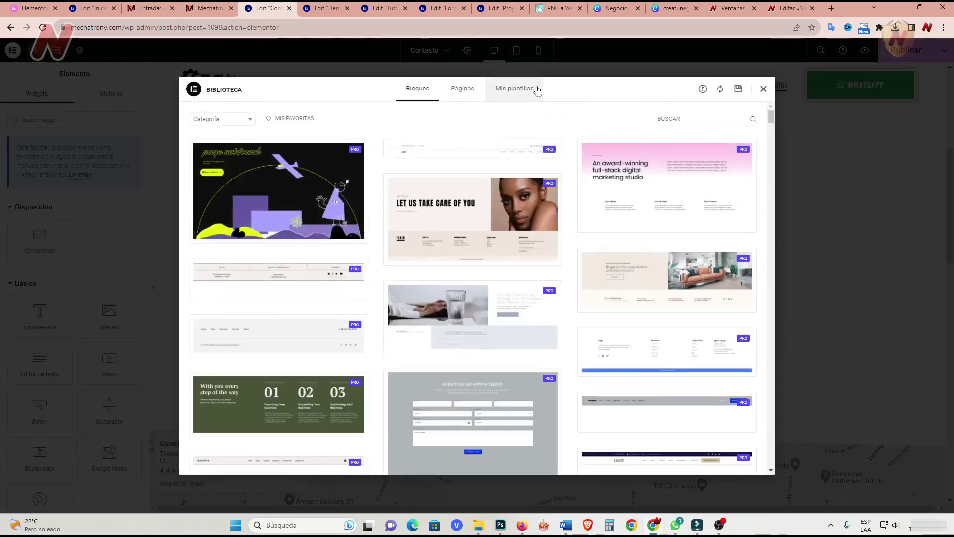
pyautogui.click(537, 90)
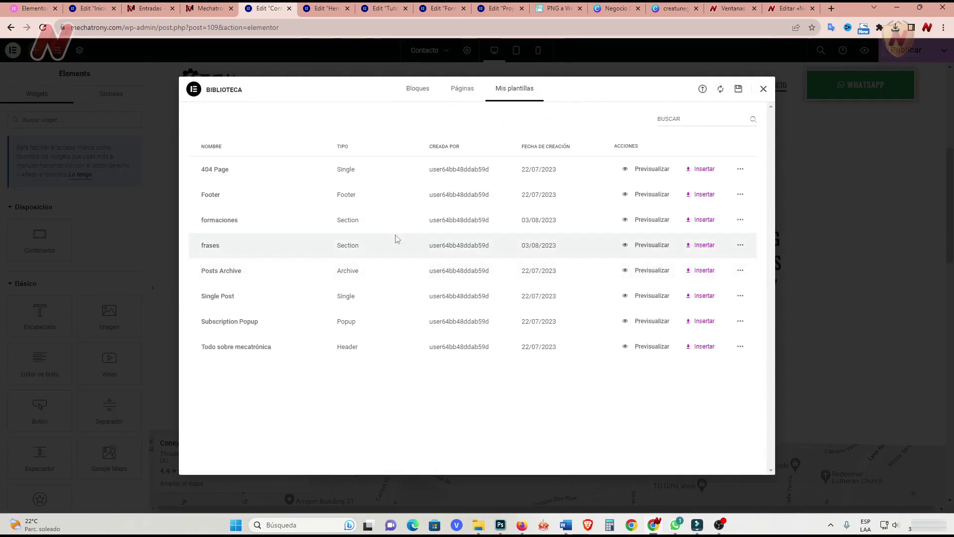
pyautogui.click(708, 248)
pyautogui.click(502, 298)
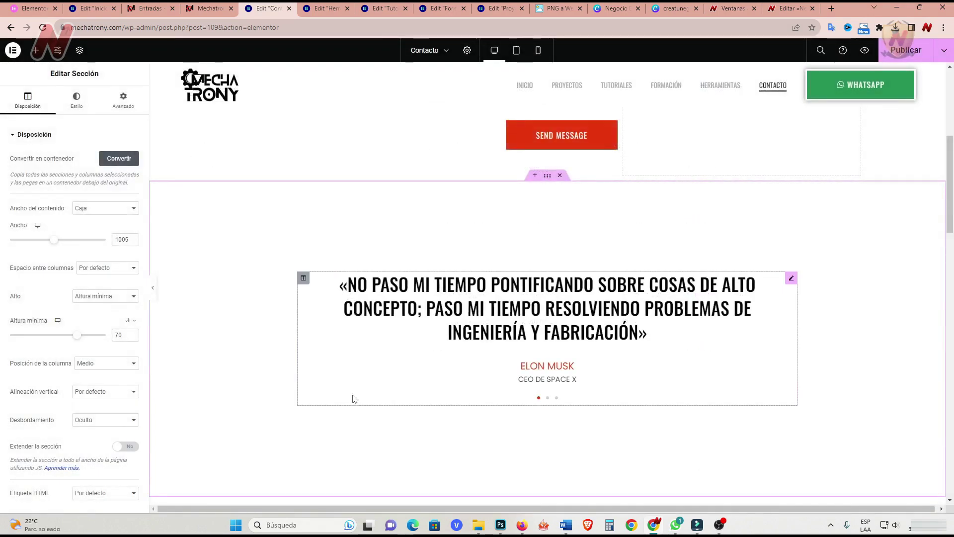
pyautogui.scroll(-5, 312, 405)
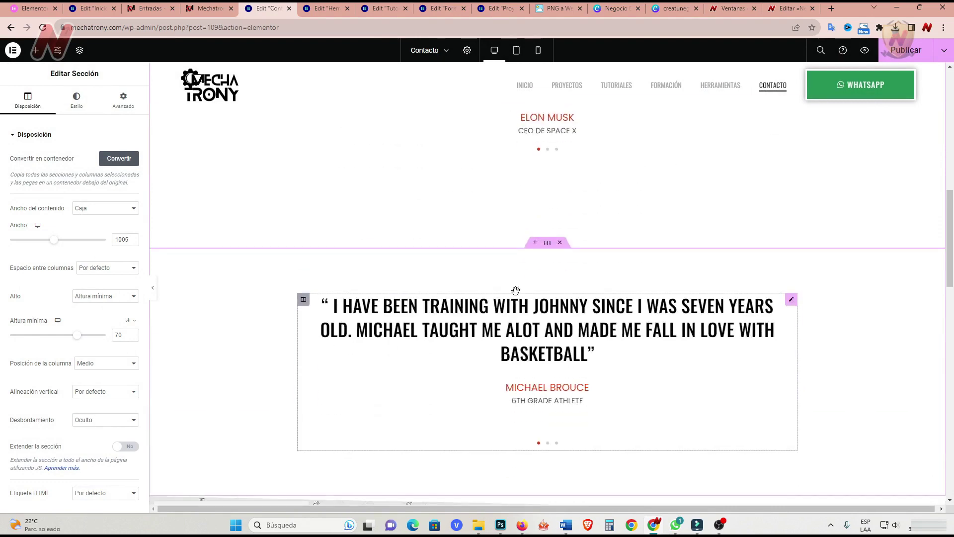
pyautogui.click(560, 242)
pyautogui.scroll(-1, 247, 364)
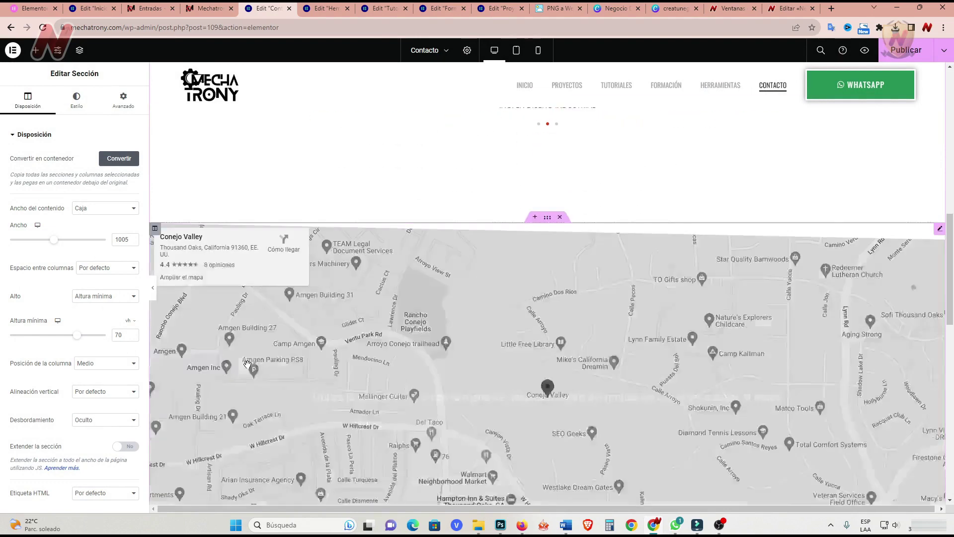
pyautogui.scroll(-3, 247, 365)
pyautogui.scroll(1, 247, 364)
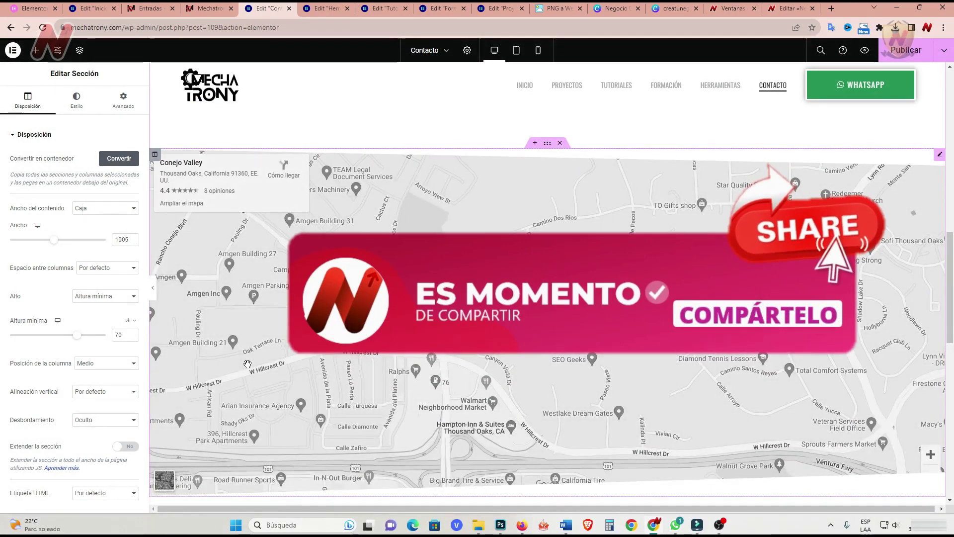
pyautogui.scroll(-8, 247, 365)
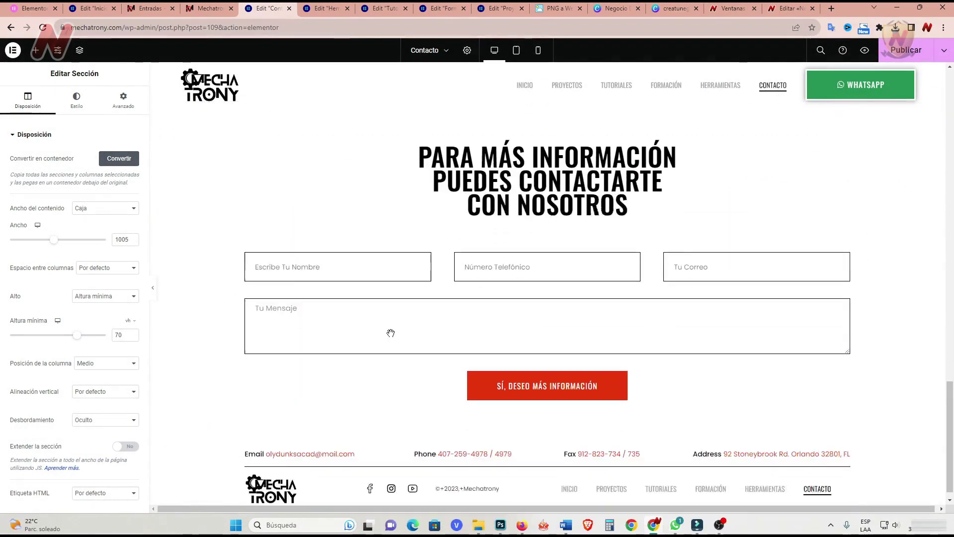
pyautogui.scroll(10, 537, 247)
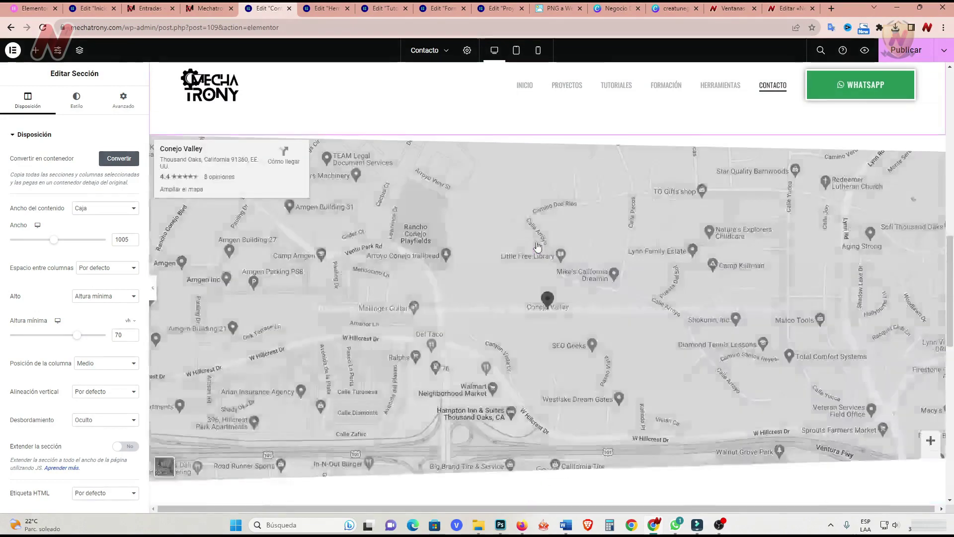
pyautogui.scroll(8, 537, 247)
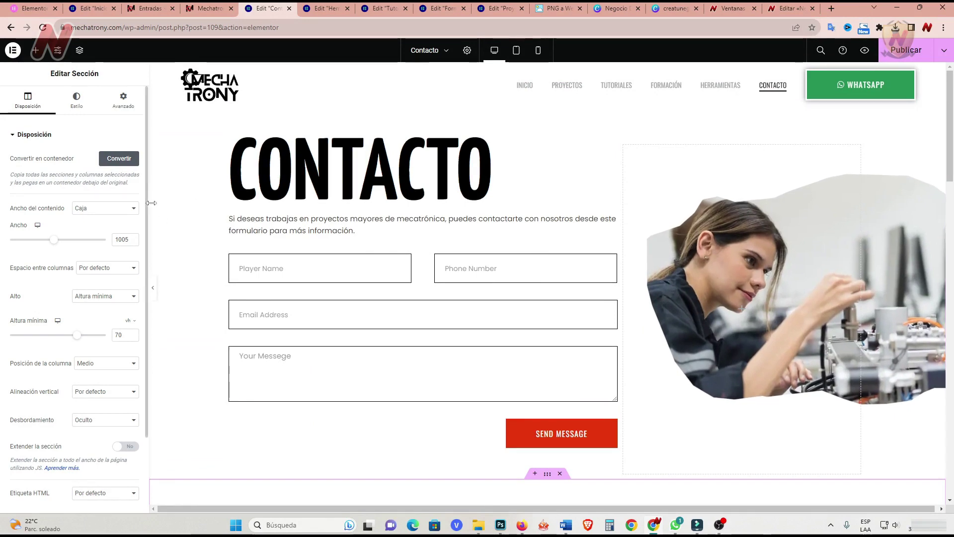
# Go to Plantillas > Theme Builder and open the 404 Page template under Error 404.
pyautogui.click(149, 8)
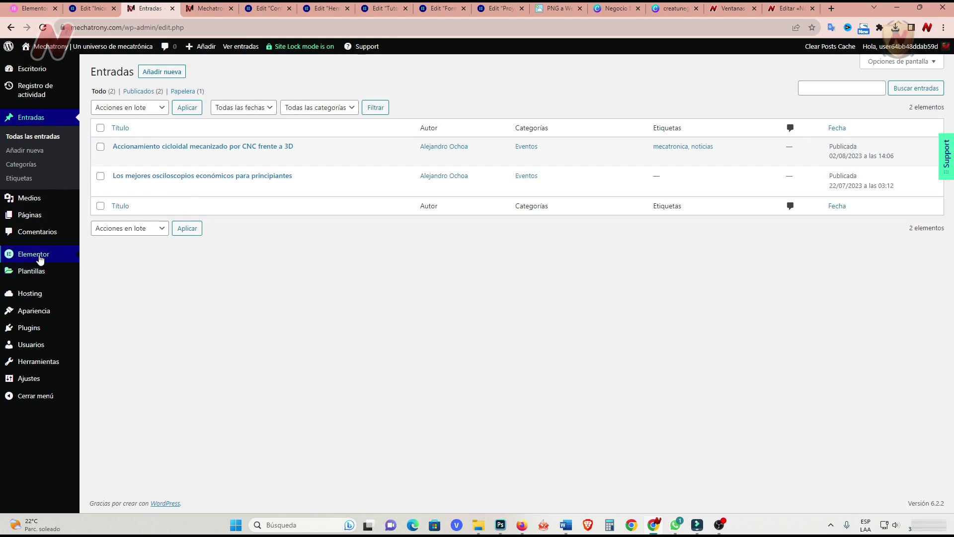
pyautogui.moveTo(37, 271)
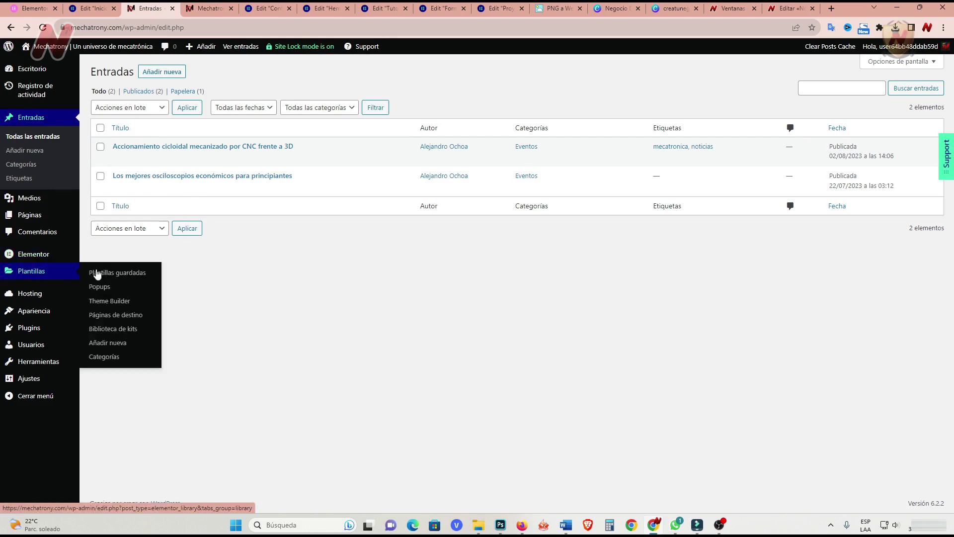
pyautogui.click(128, 304)
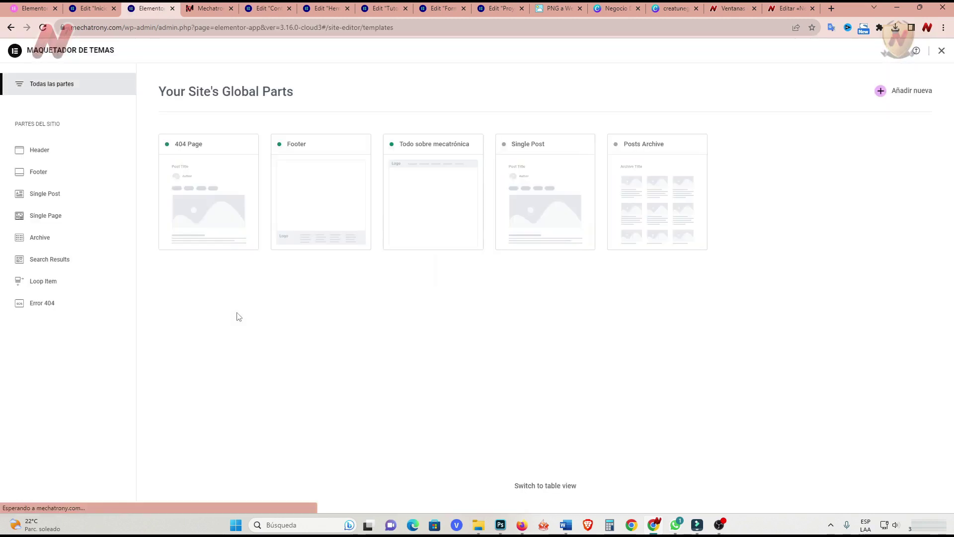
pyautogui.moveTo(196, 185)
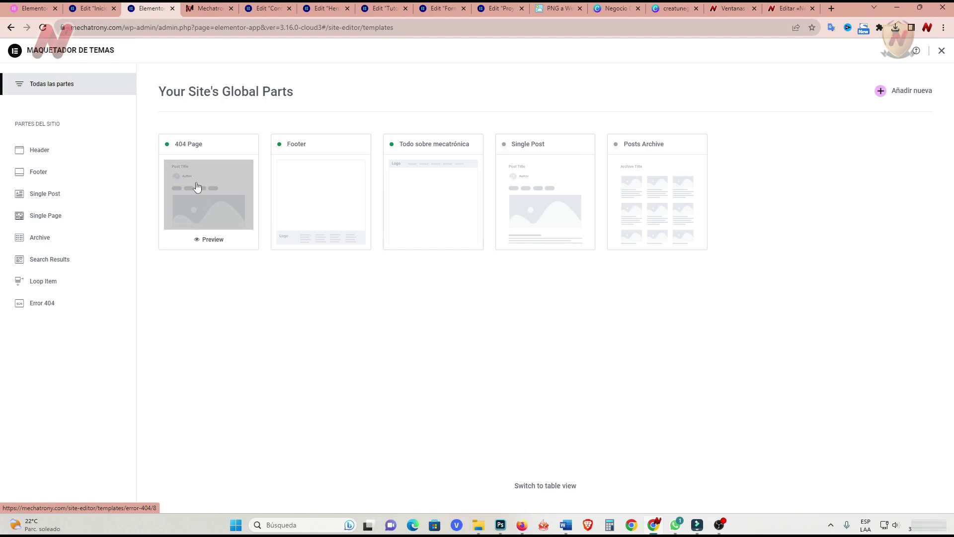
pyautogui.moveTo(314, 180)
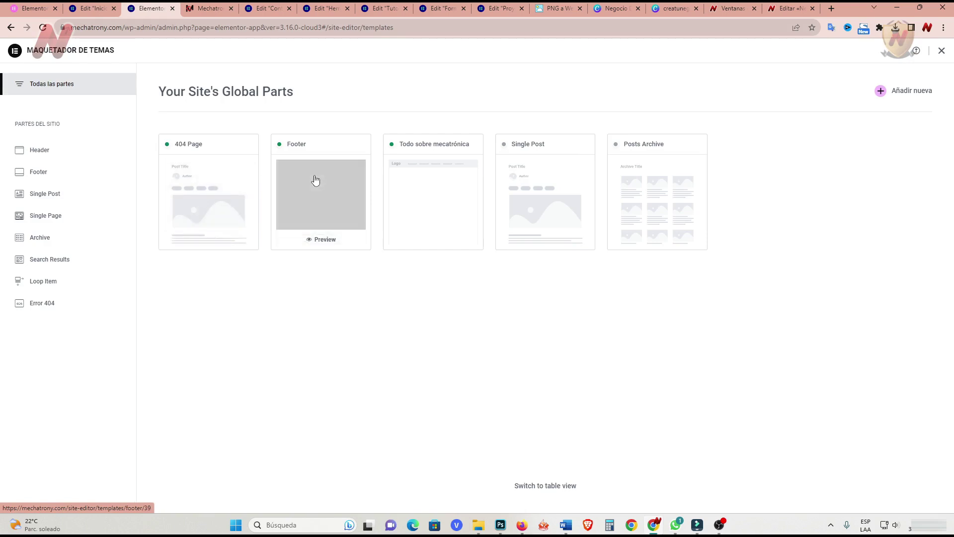
pyautogui.moveTo(431, 171)
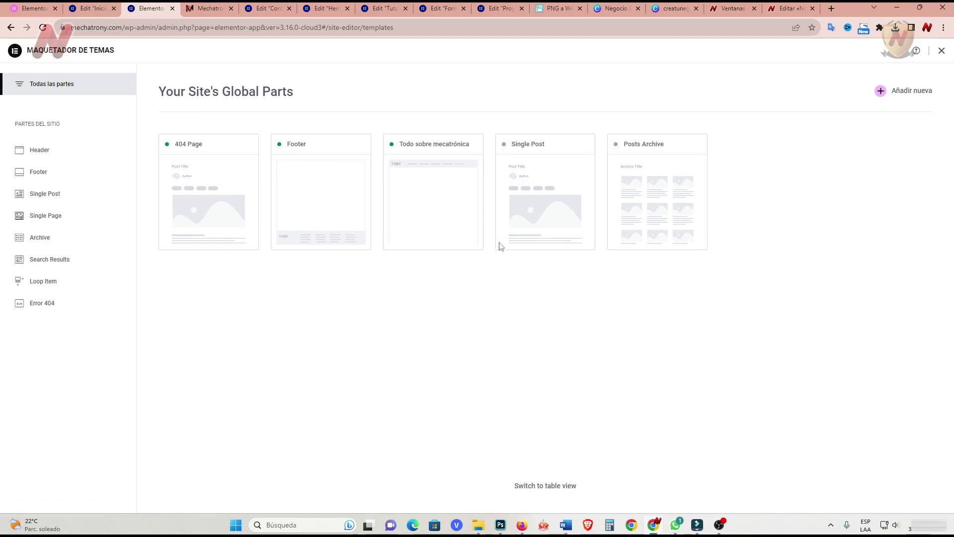
pyautogui.moveTo(539, 187)
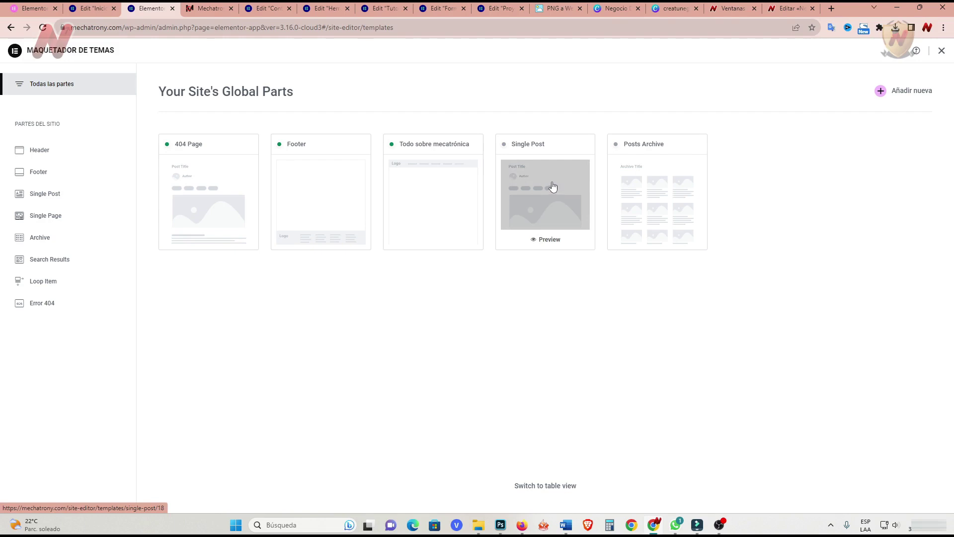
pyautogui.moveTo(665, 169)
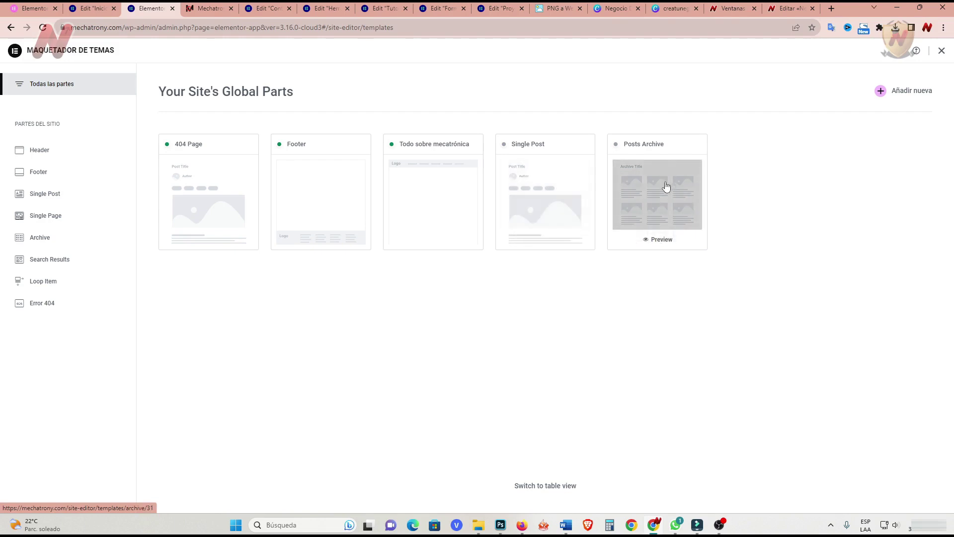
pyautogui.click(208, 192)
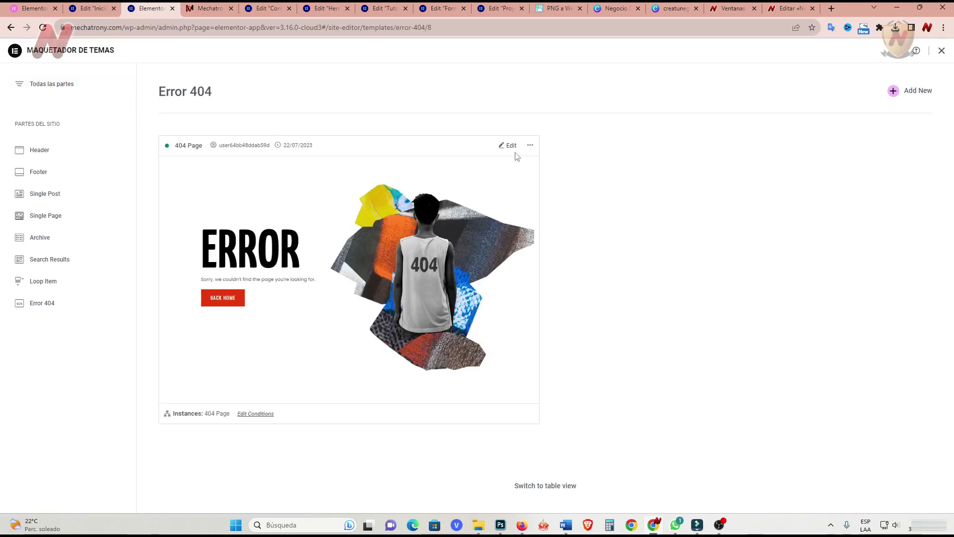
# Set the ERROR heading's font to Anton and adjust its text size.
pyautogui.click(507, 146)
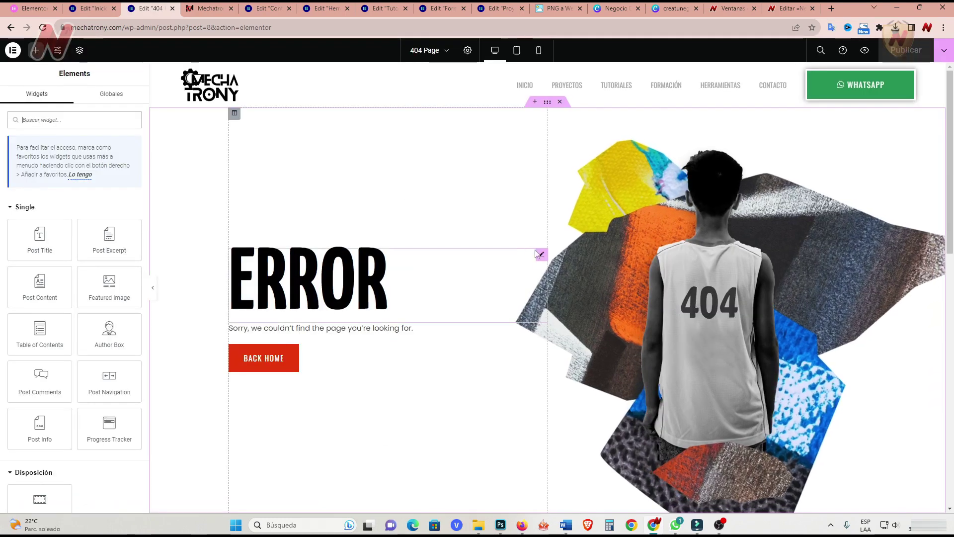
pyautogui.click(539, 255)
pyautogui.click(75, 99)
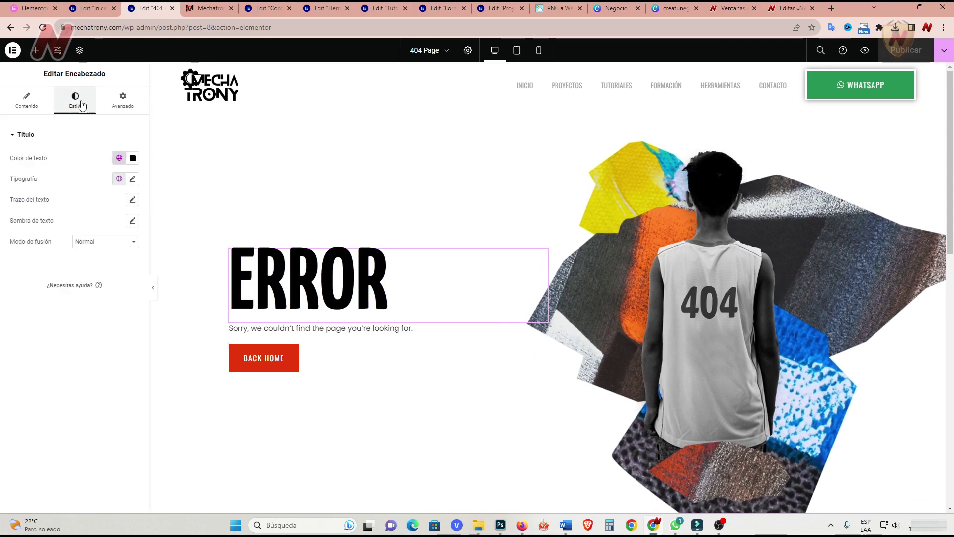
pyautogui.click(132, 179)
pyautogui.click(102, 225)
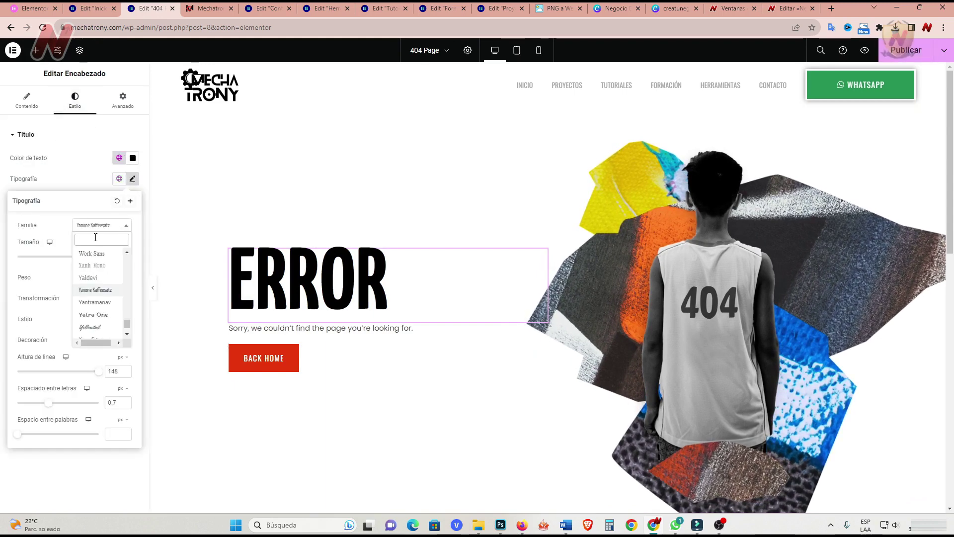
pyautogui.write('anton')
pyautogui.click(102, 277)
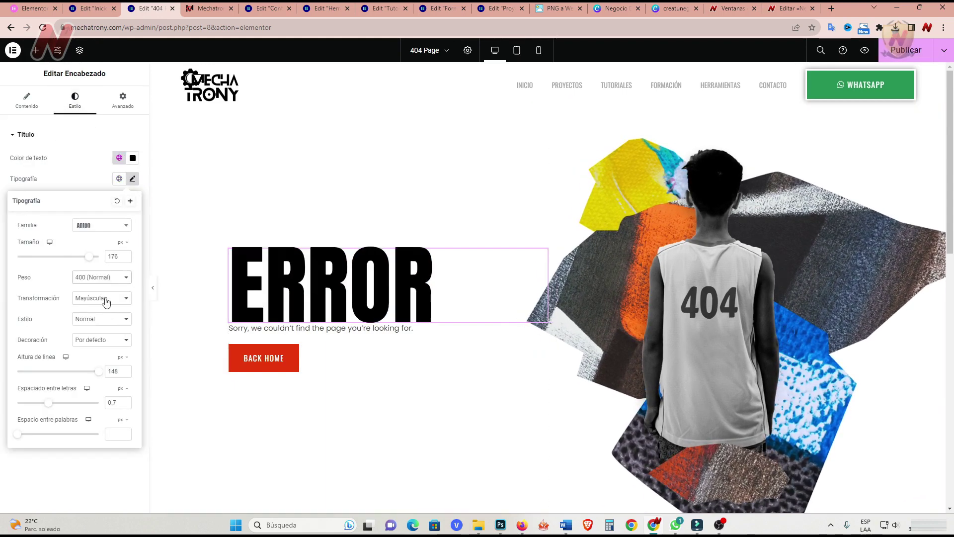
pyautogui.moveTo(89, 256); pyautogui.dragTo(75, 256)
# Change the heading text to read ERROR 404.
pyautogui.click(26, 99)
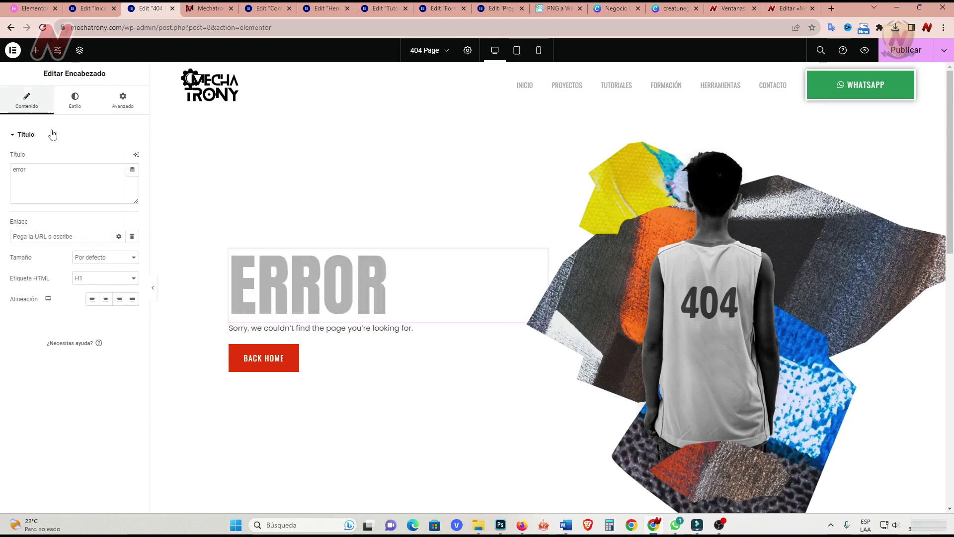
pyautogui.click(44, 171)
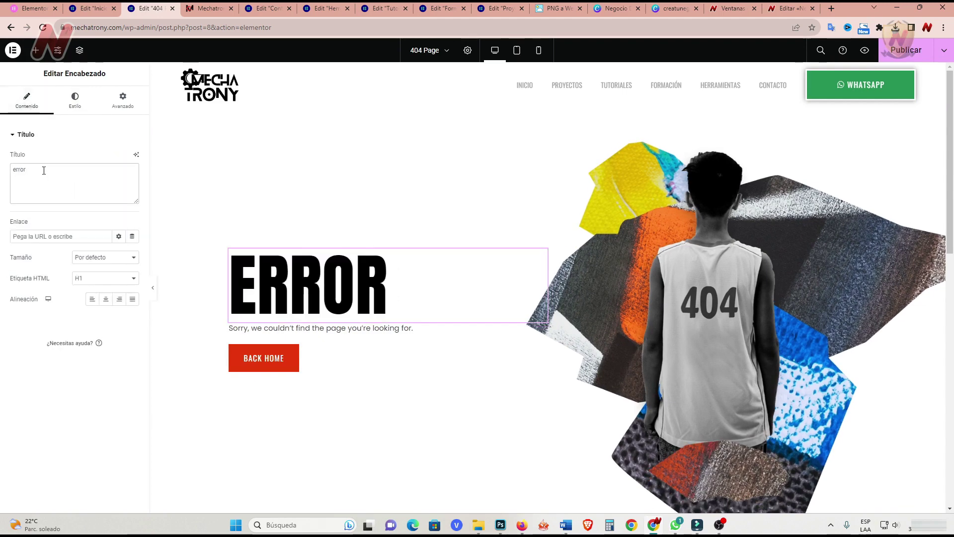
pyautogui.write('404')
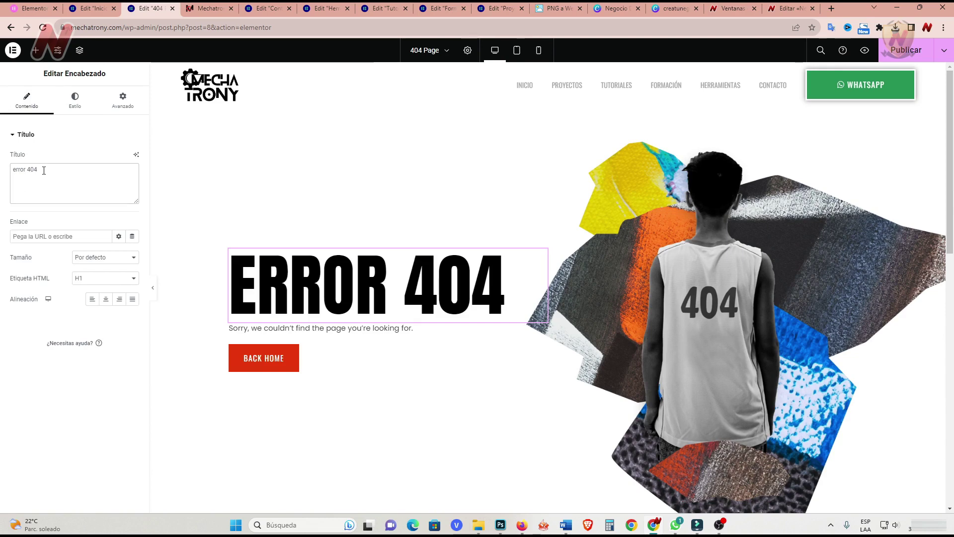
# Replace the paragraph with 'Lo sentimos, está página no existe, puedes volver al inicio.' and make the button Inicio.
pyautogui.click(539, 327)
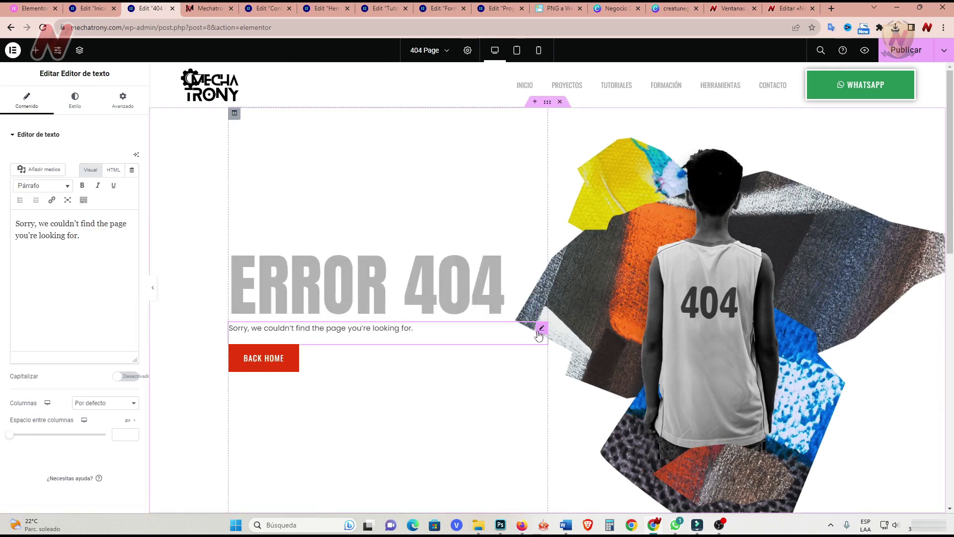
pyautogui.moveTo(117, 249); pyautogui.dragTo(2, 226)
pyautogui.write('Lo s')
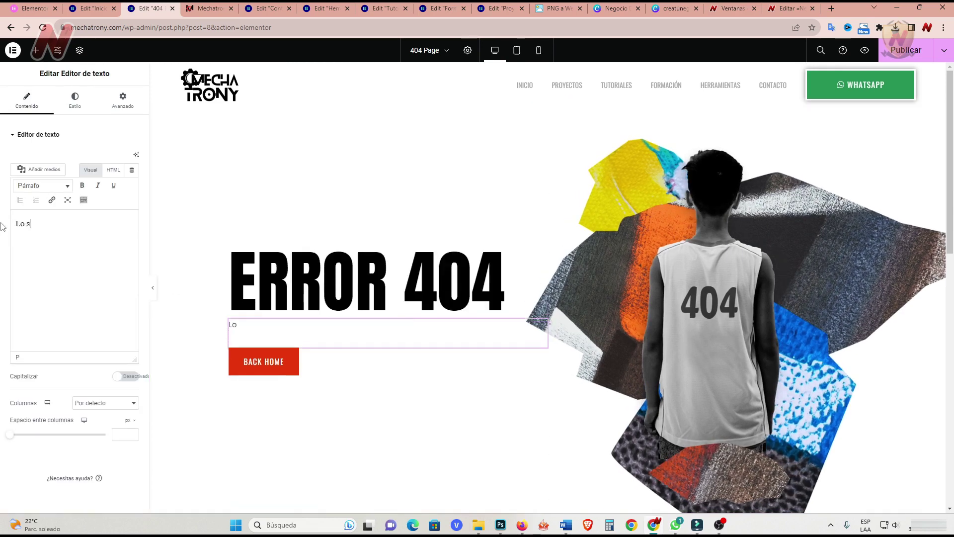
pyautogui.write('ent')
pyautogui.write('imos, está página no existe, puedes volver al inicio.')
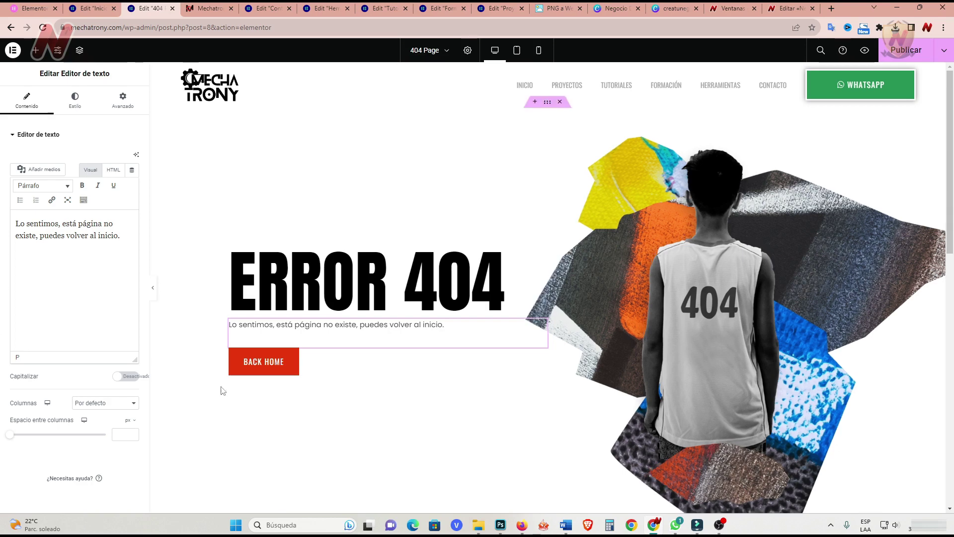
pyautogui.click(263, 362)
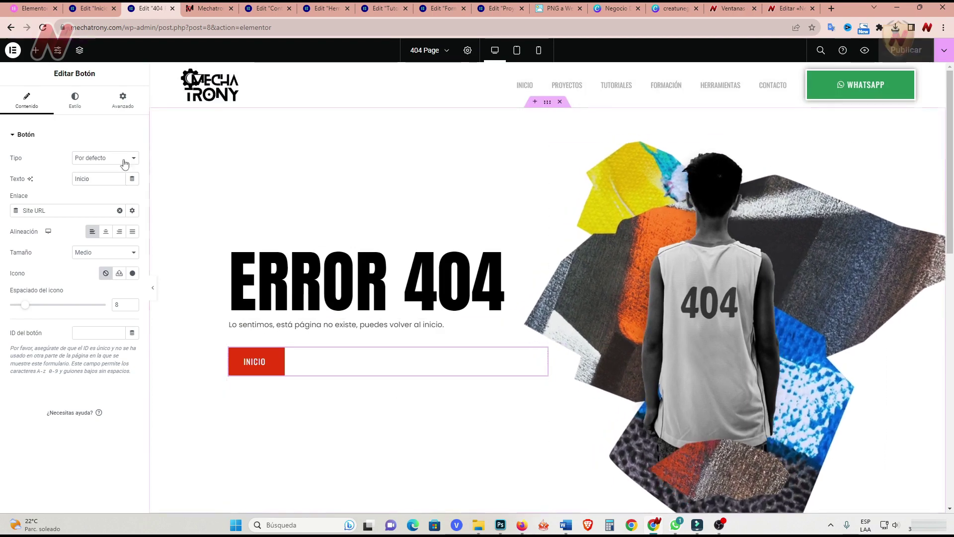
pyautogui.click(13, 50)
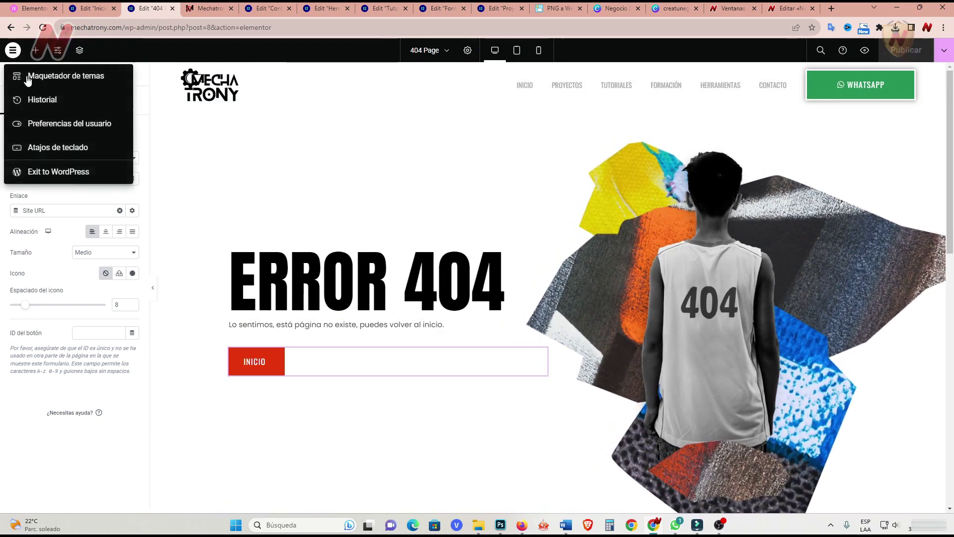
# Back in WordPress admin, open the Subscription Popup in the Elementor editor.
pyautogui.click(65, 173)
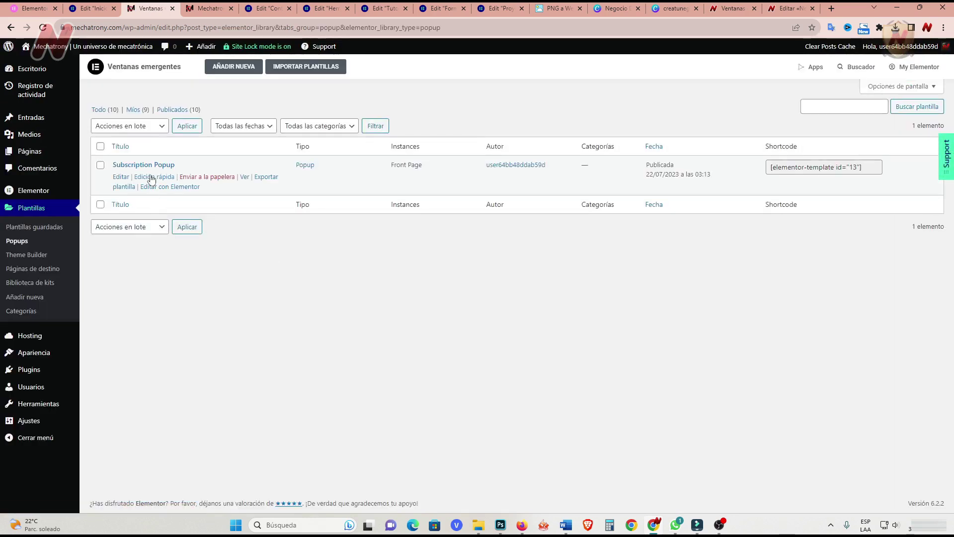
pyautogui.rightClick(174, 187)
pyautogui.click(203, 198)
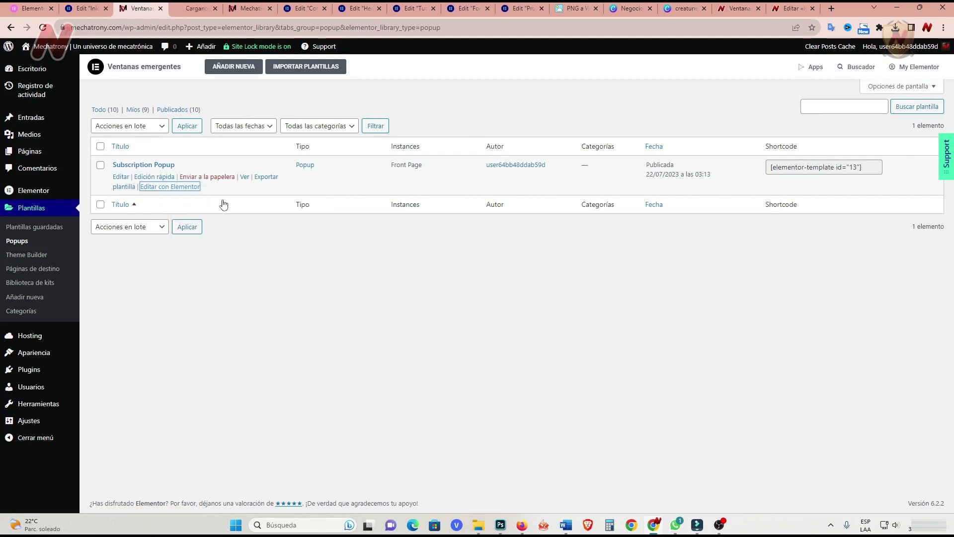
pyautogui.hotkey('ctrl', 'Tab')
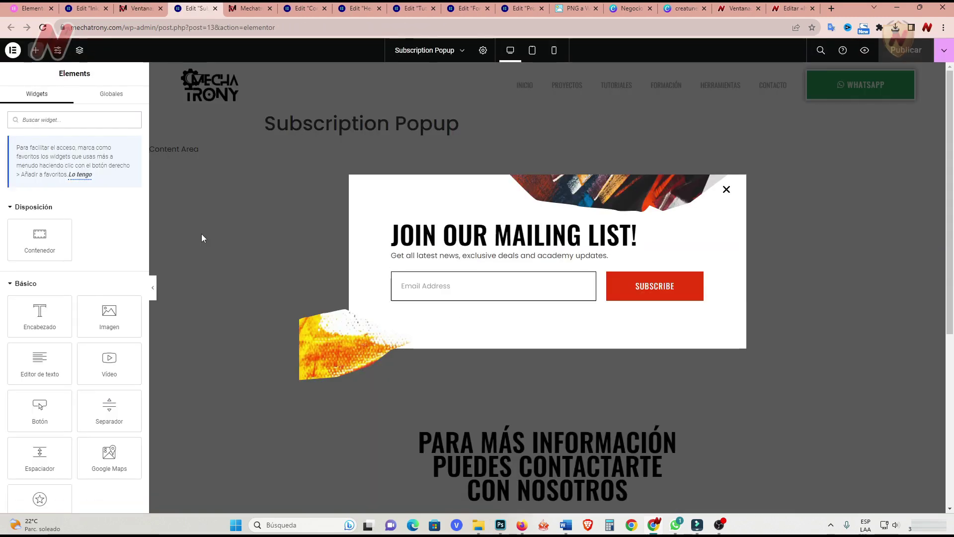
# Replace the popup heading and subtitle with the Spanish texts.
pyautogui.click(698, 230)
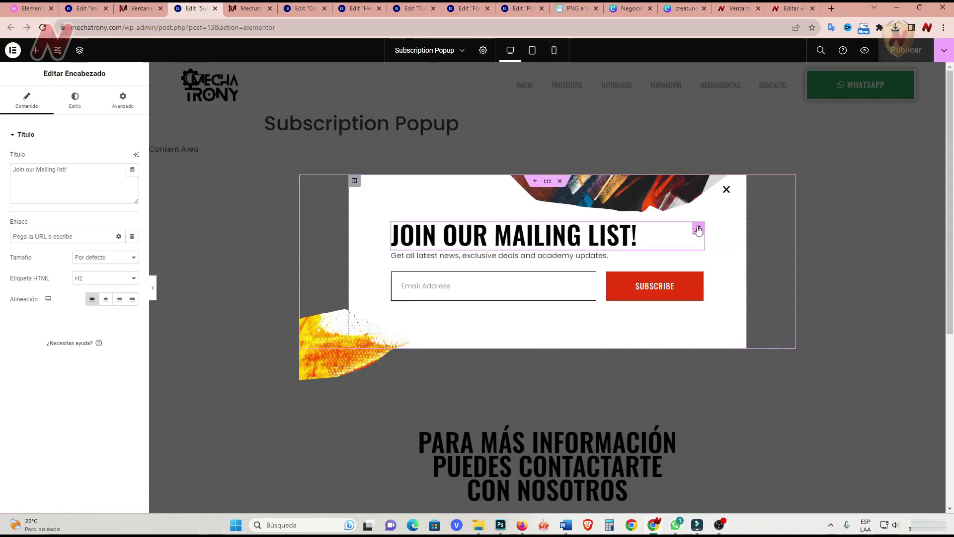
pyautogui.moveTo(94, 171); pyautogui.dragTo(2, 173)
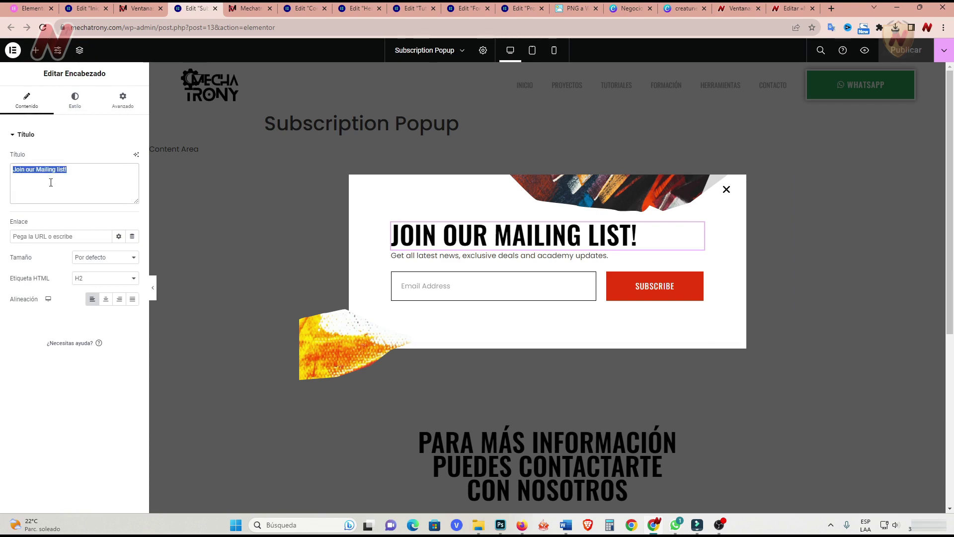
pyautogui.write('mantente actualizado')
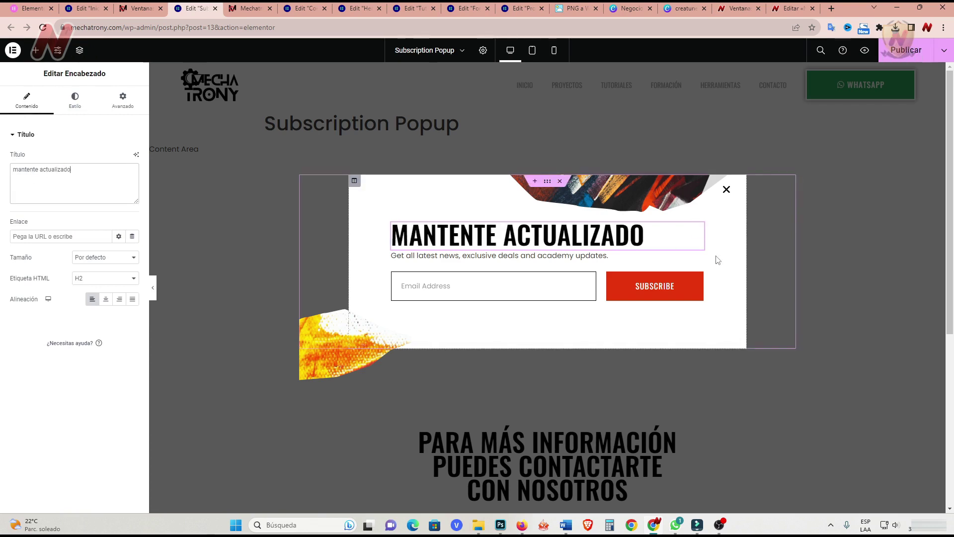
pyautogui.click(698, 256)
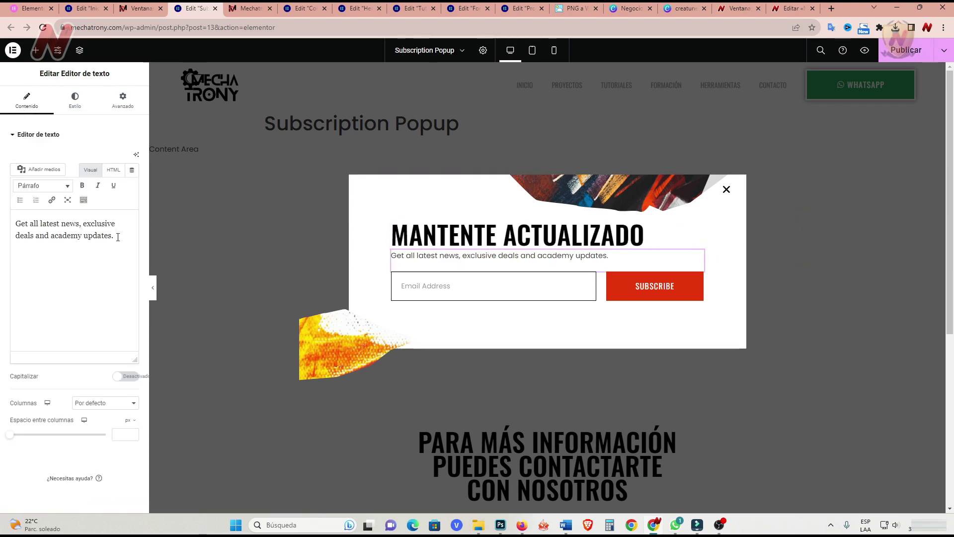
pyautogui.moveTo(119, 237); pyautogui.dragTo(14, 214)
pyautogui.write('Con las últimas novedades en el mundo de la mecatrónica')
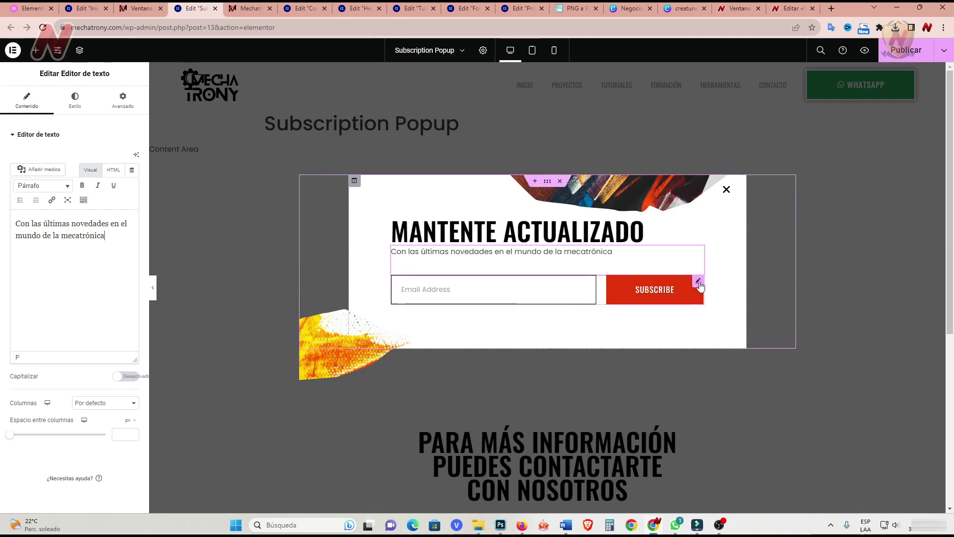
# Set the Email field placeholder to 'Tu Correo' with its label hidden.
pyautogui.click(698, 281)
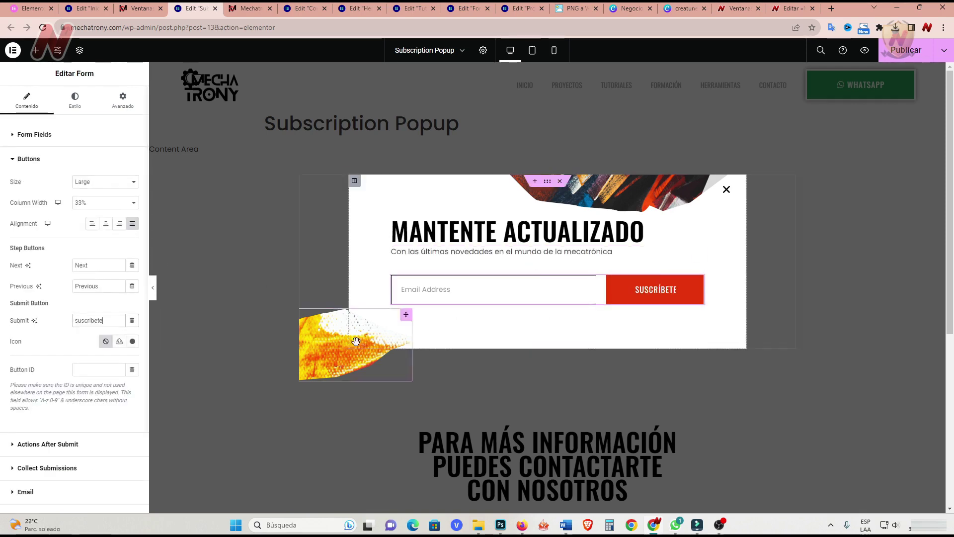
pyautogui.click(12, 140)
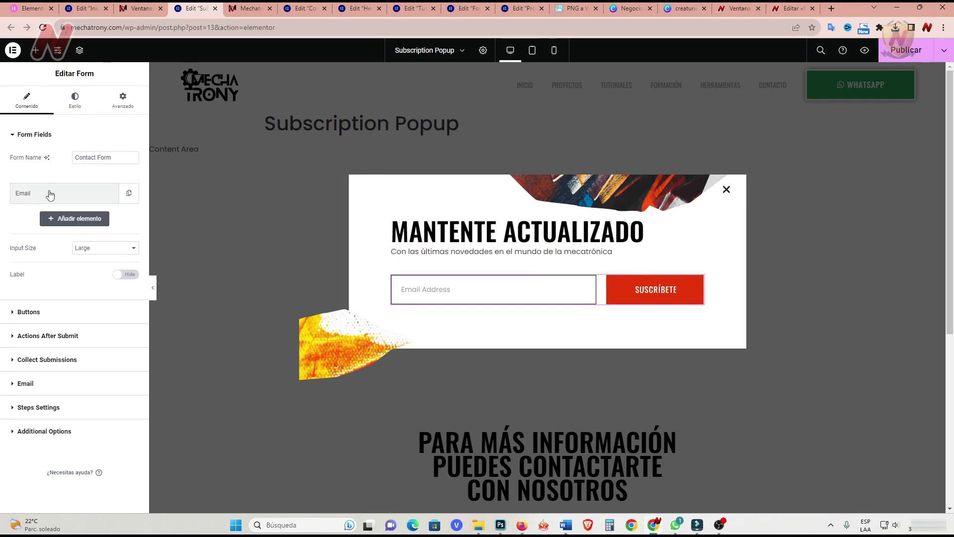
pyautogui.click(45, 196)
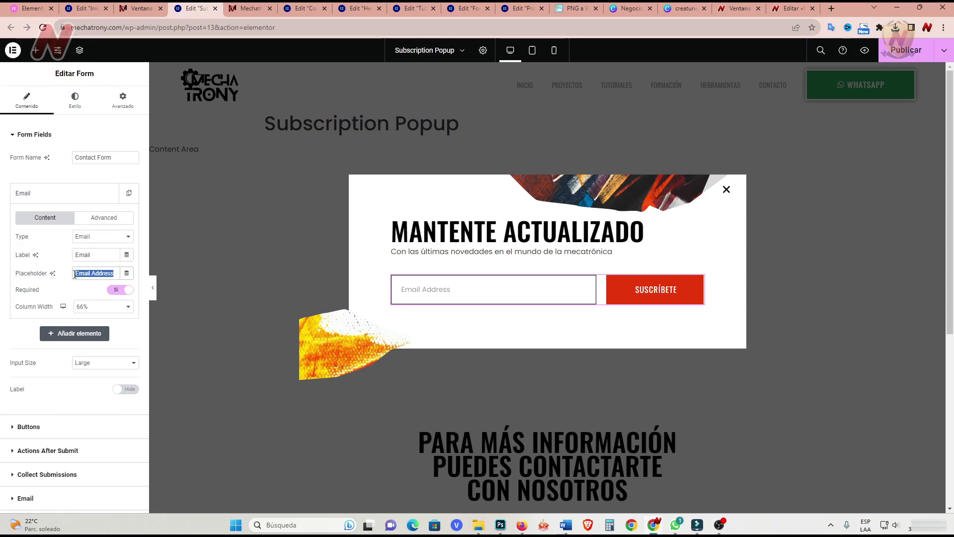
pyautogui.write('Tu Correo')
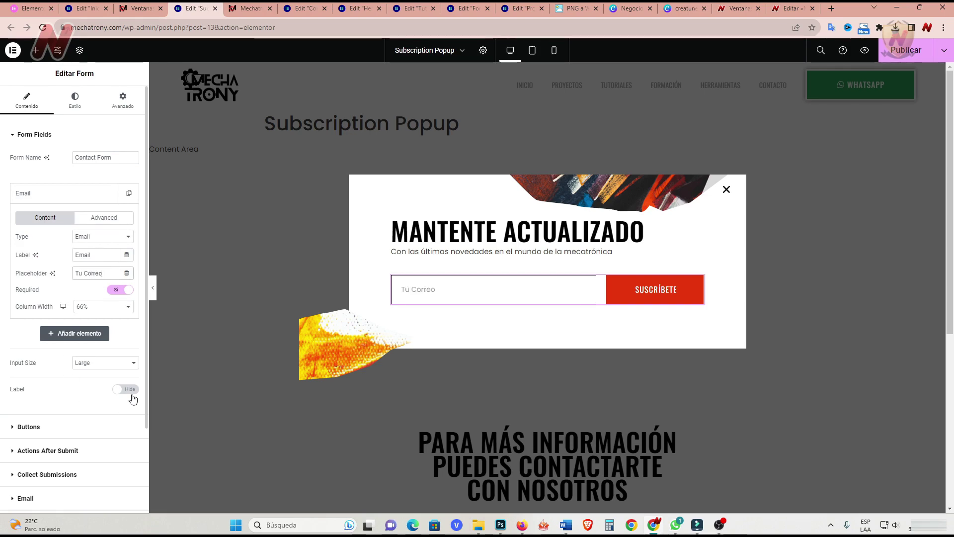
pyautogui.click(125, 389)
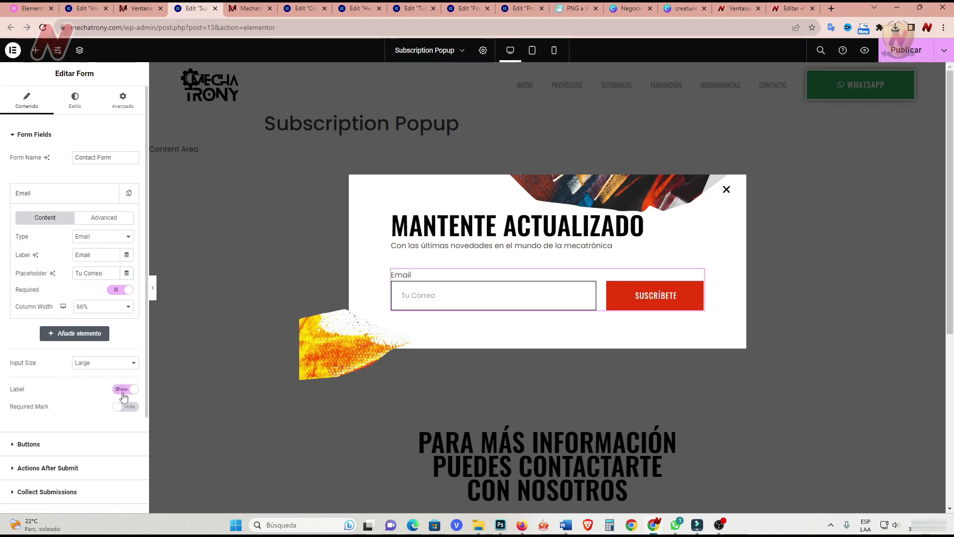
pyautogui.click(119, 391)
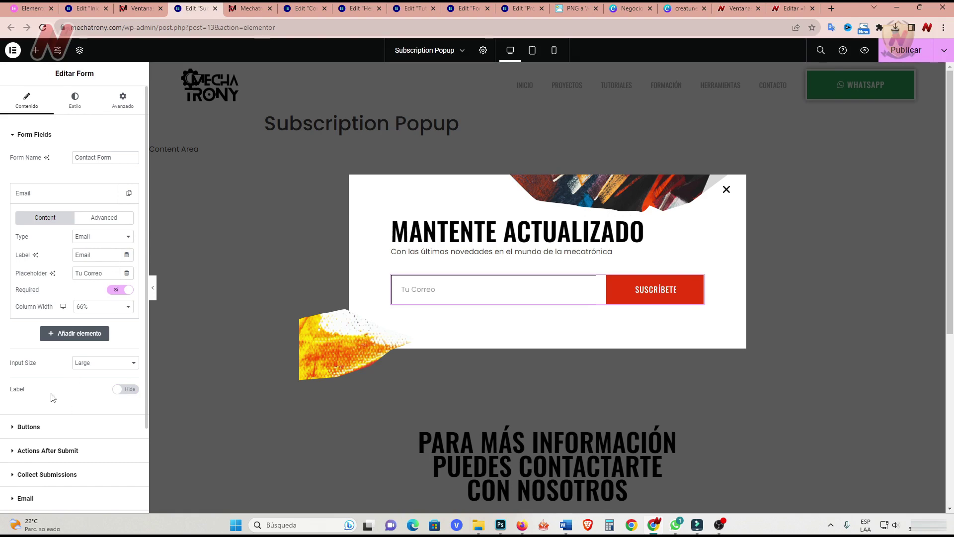
# Replace Collect Submissions with GetResponse in the Actions After Submit, keeping Email.
pyautogui.click(29, 427)
pyautogui.scroll(-2, 58, 365)
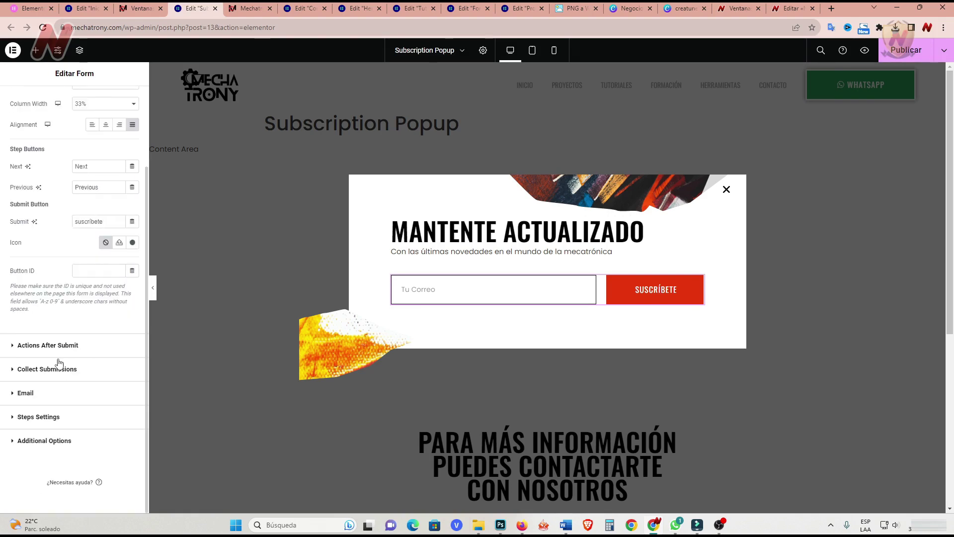
pyautogui.click(34, 347)
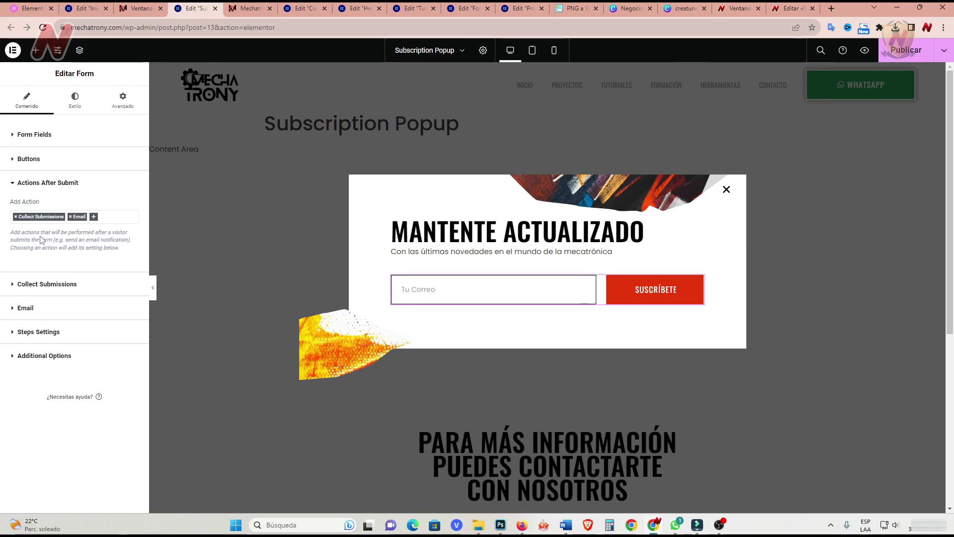
pyautogui.click(16, 217)
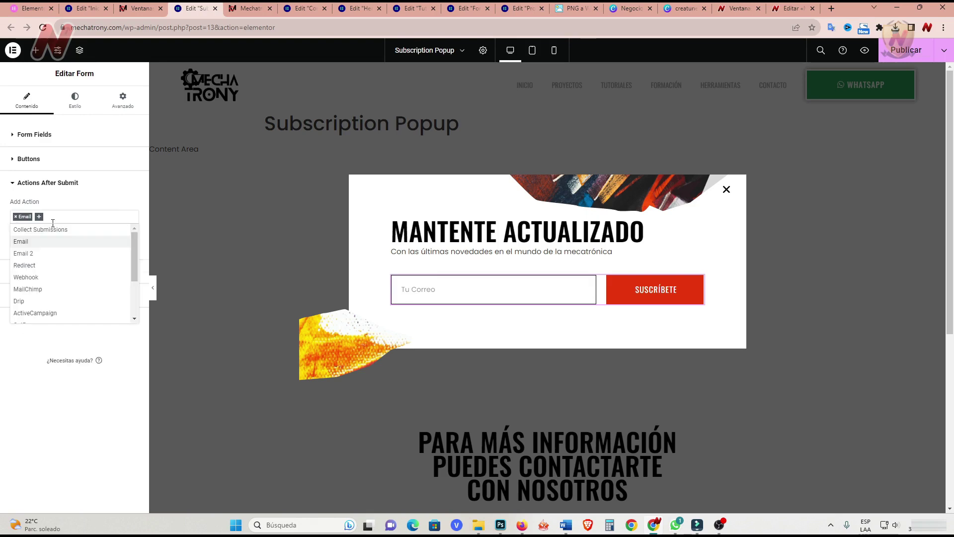
pyautogui.click(53, 222)
pyautogui.click(39, 217)
pyautogui.moveTo(132, 258); pyautogui.dragTo(130, 283)
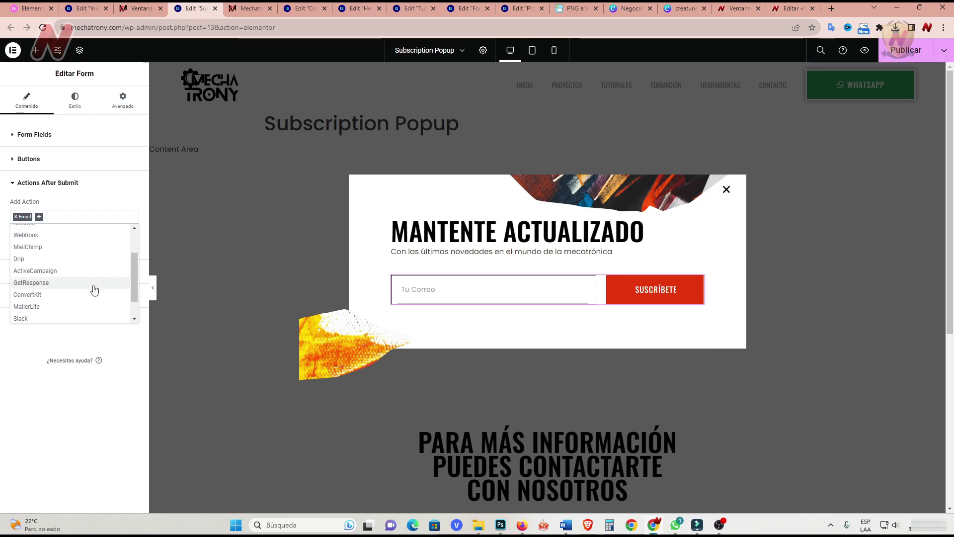
pyautogui.click(41, 284)
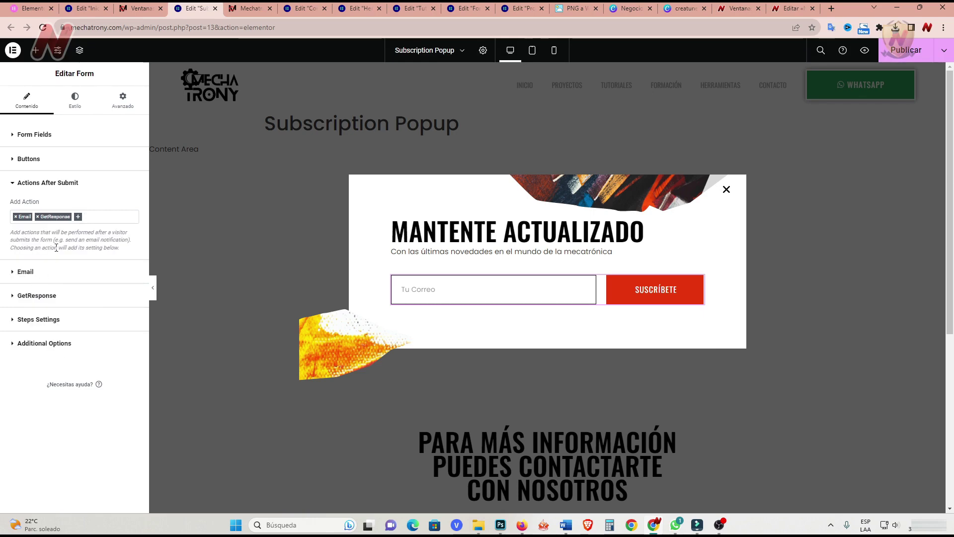
pyautogui.click(36, 296)
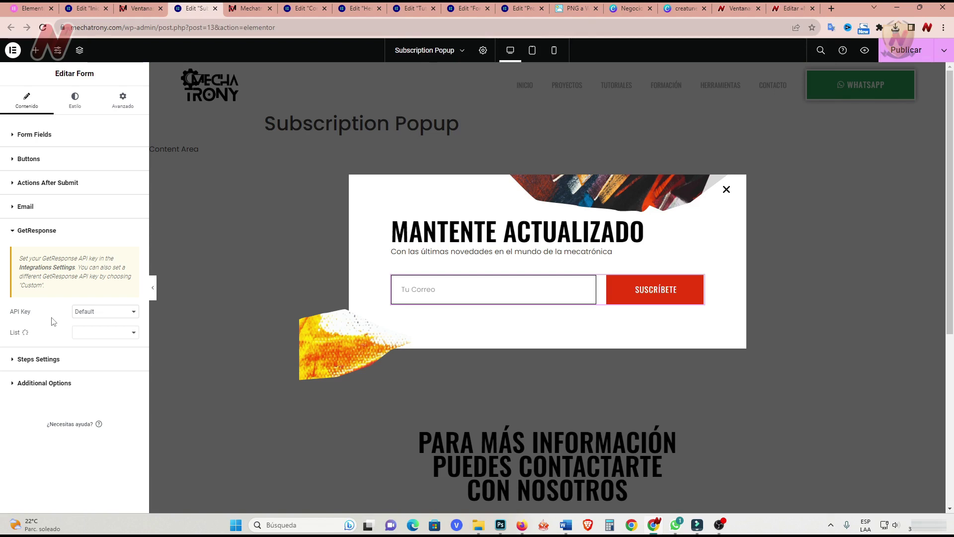
pyautogui.click(17, 183)
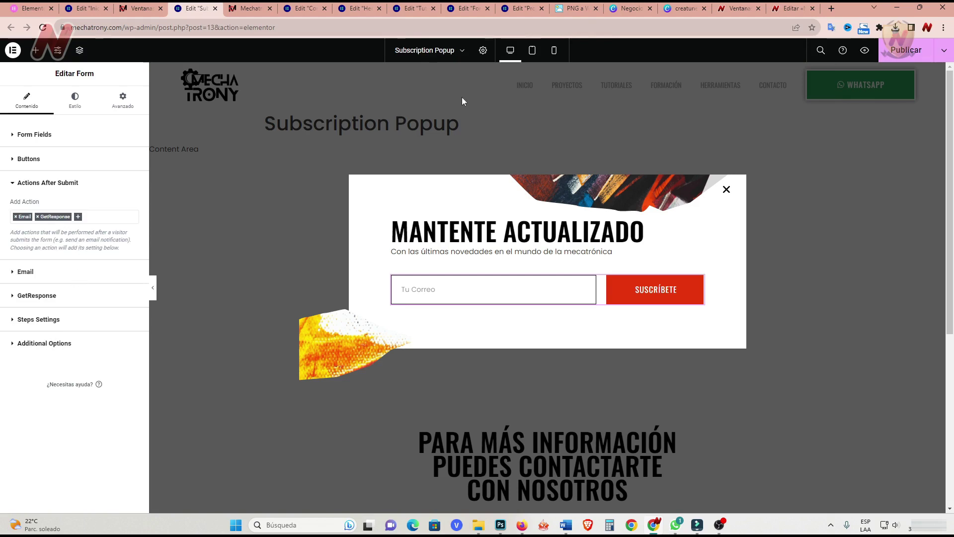
pyautogui.click(482, 50)
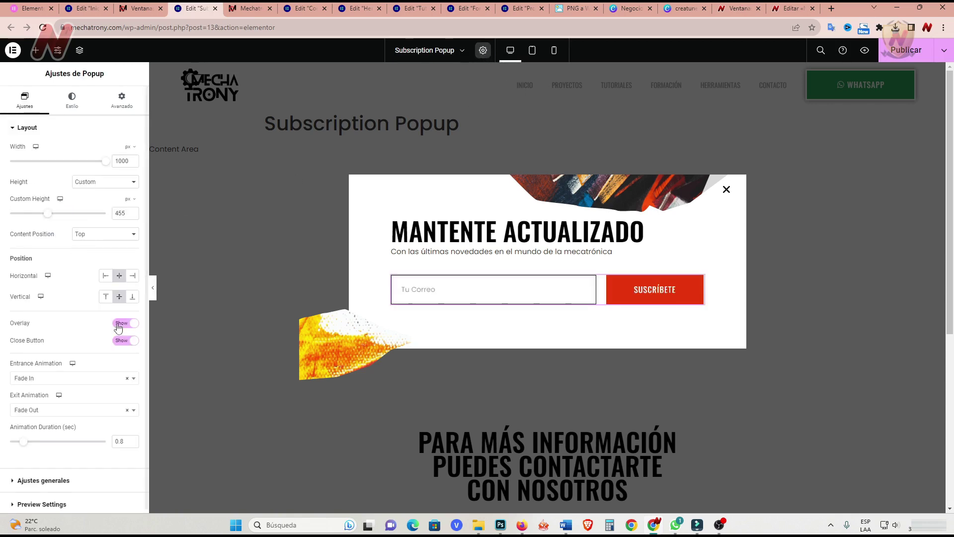
pyautogui.scroll(-1, 42, 480)
pyautogui.click(42, 479)
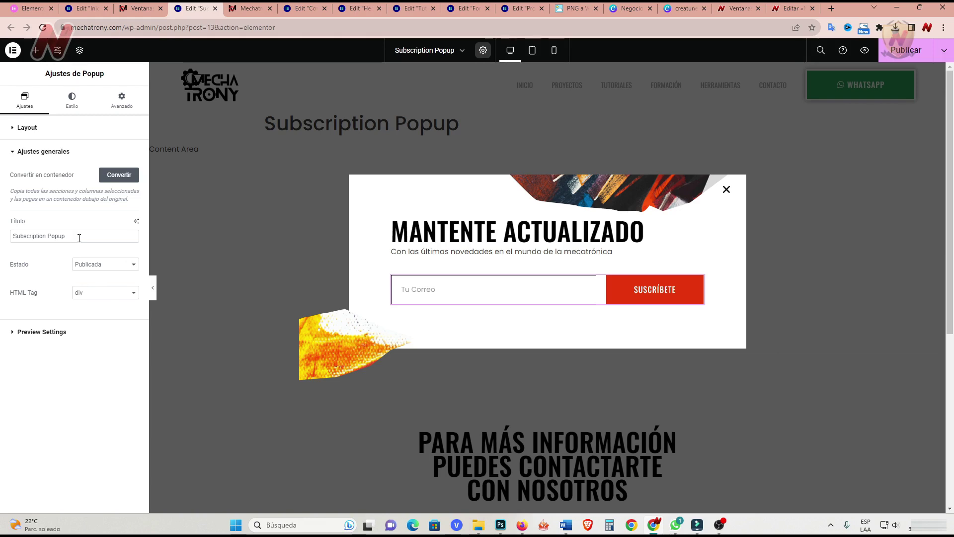
pyautogui.click(12, 337)
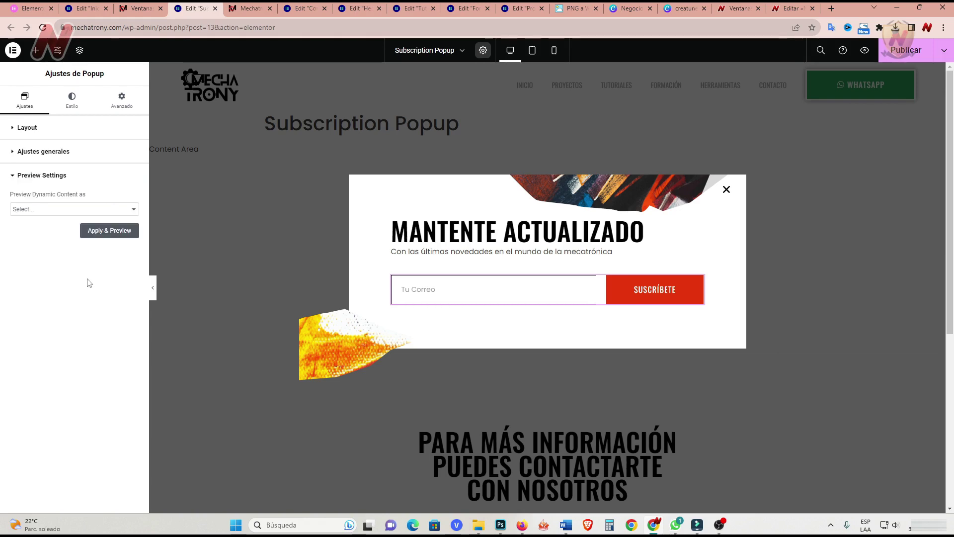
pyautogui.click(134, 210)
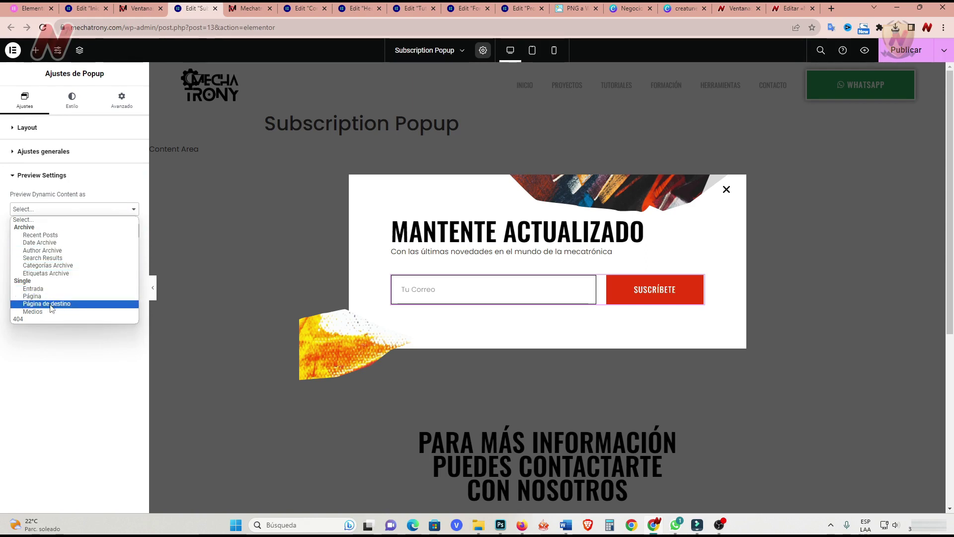
pyautogui.click(58, 349)
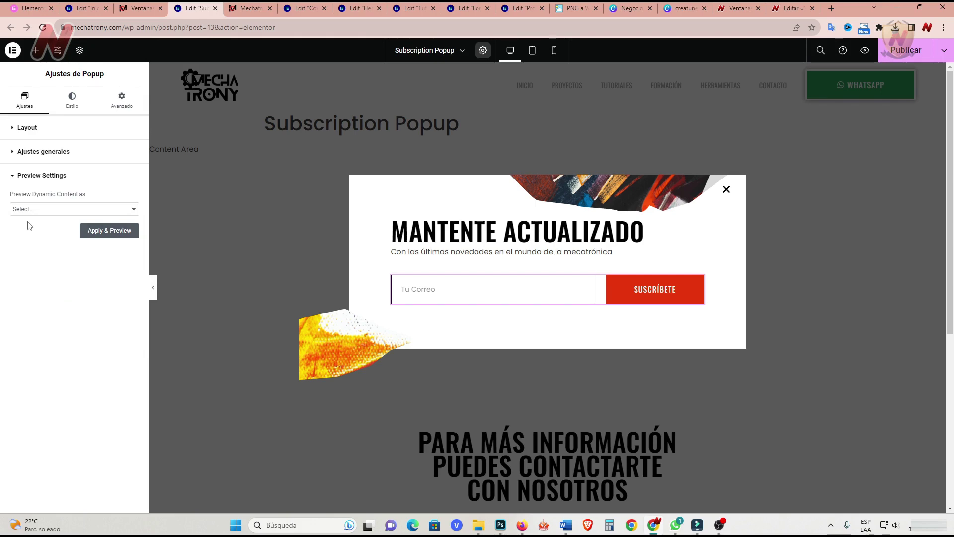
pyautogui.click(104, 234)
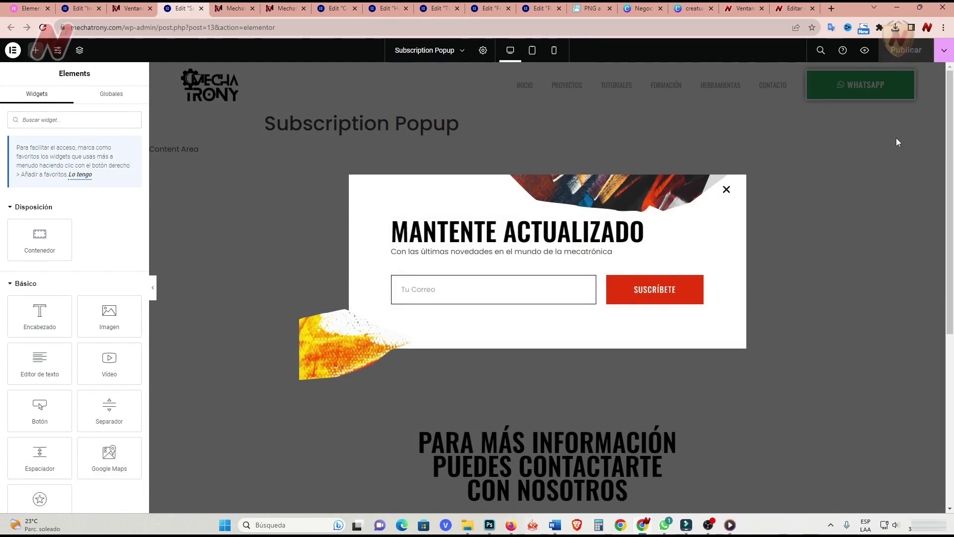
# Set the popup's triggers to open on exit intent instead of on scroll.
pyautogui.click(944, 50)
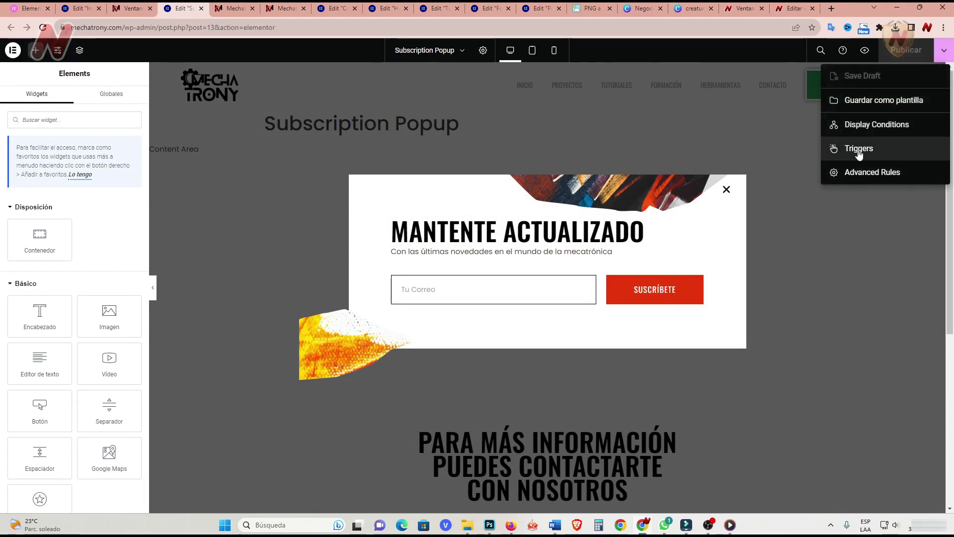
pyautogui.click(859, 150)
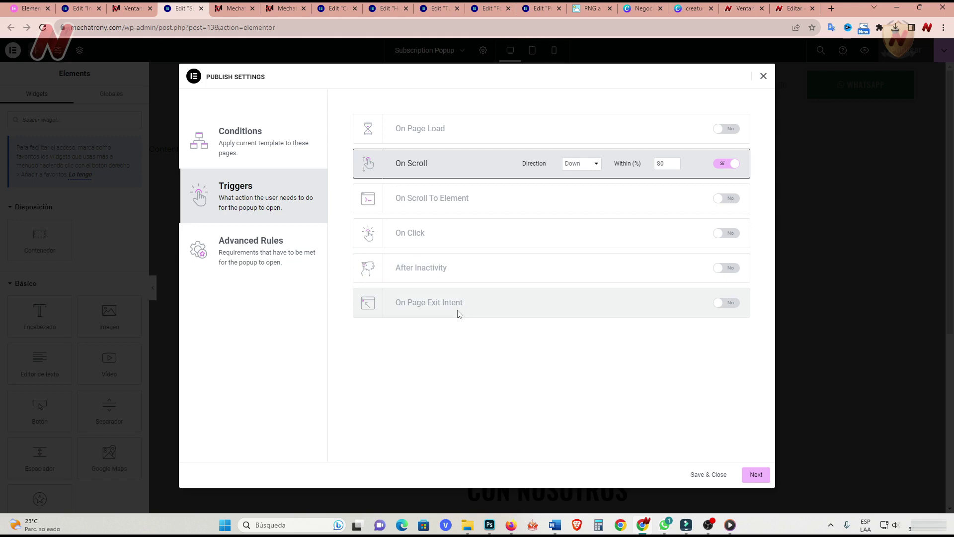
pyautogui.click(728, 302)
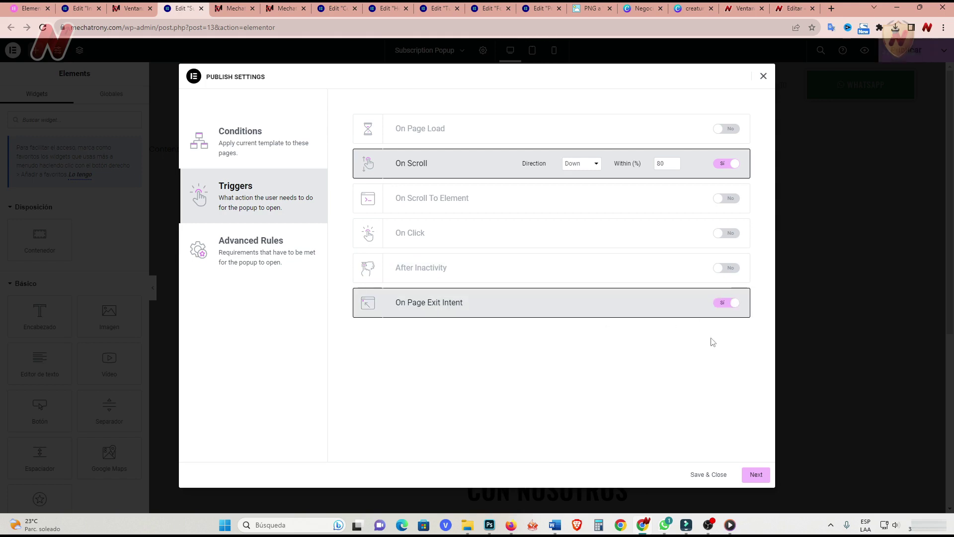
pyautogui.click(726, 166)
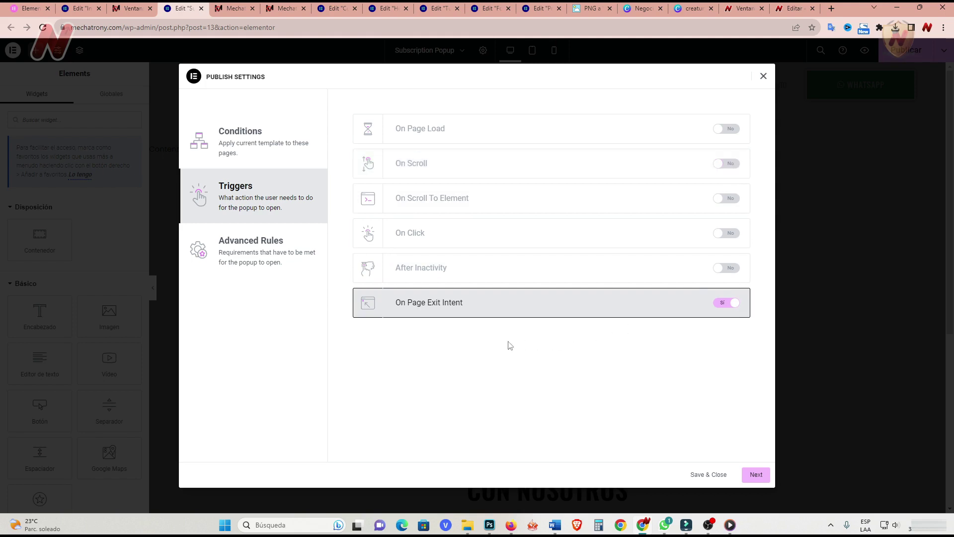
# In Advanced Rules, enable Show on devices and browsers, drop the show-count limit, and save.
pyautogui.click(756, 474)
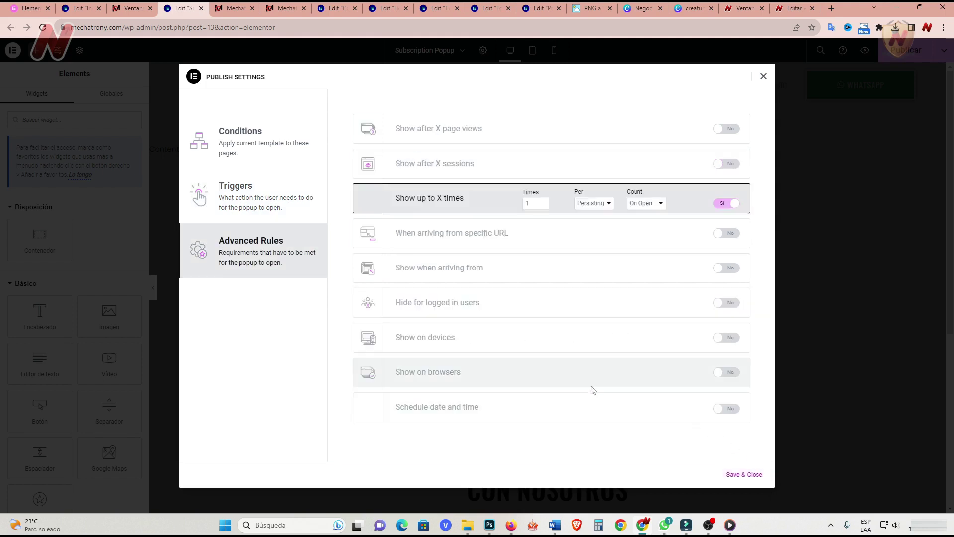
pyautogui.click(730, 338)
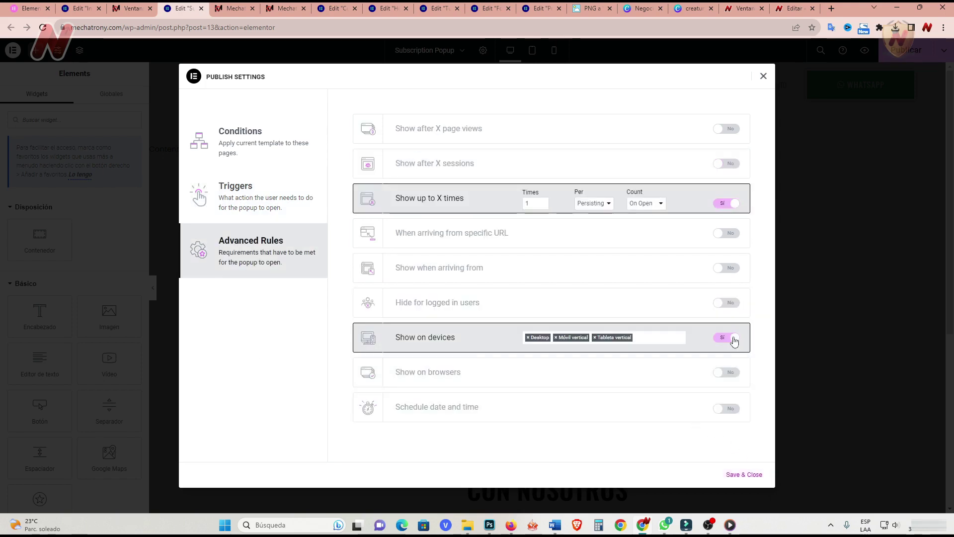
pyautogui.click(719, 206)
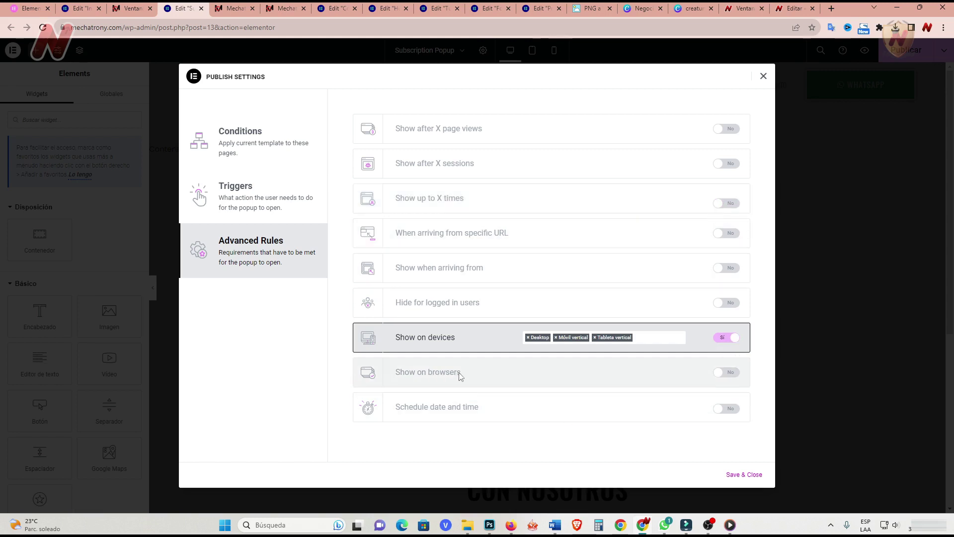
pyautogui.click(731, 372)
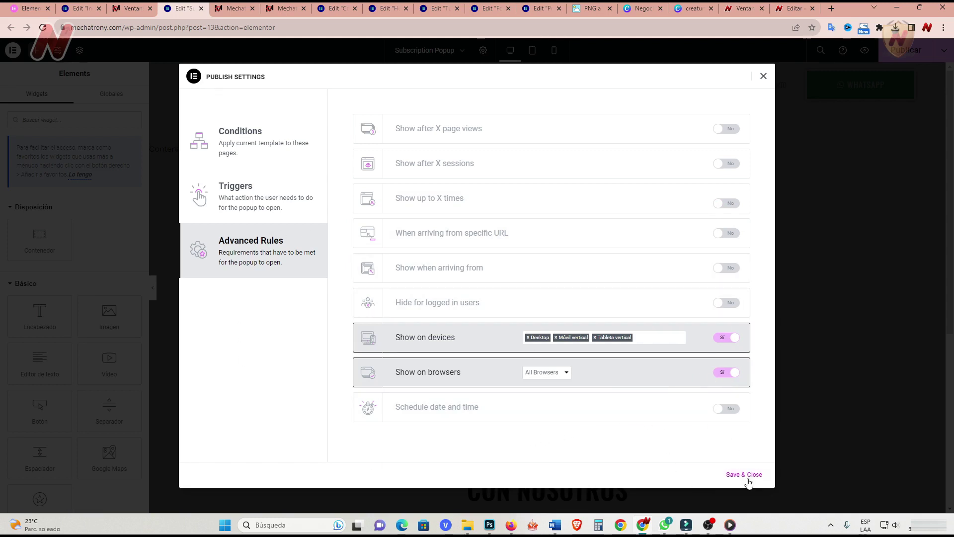
pyautogui.click(744, 474)
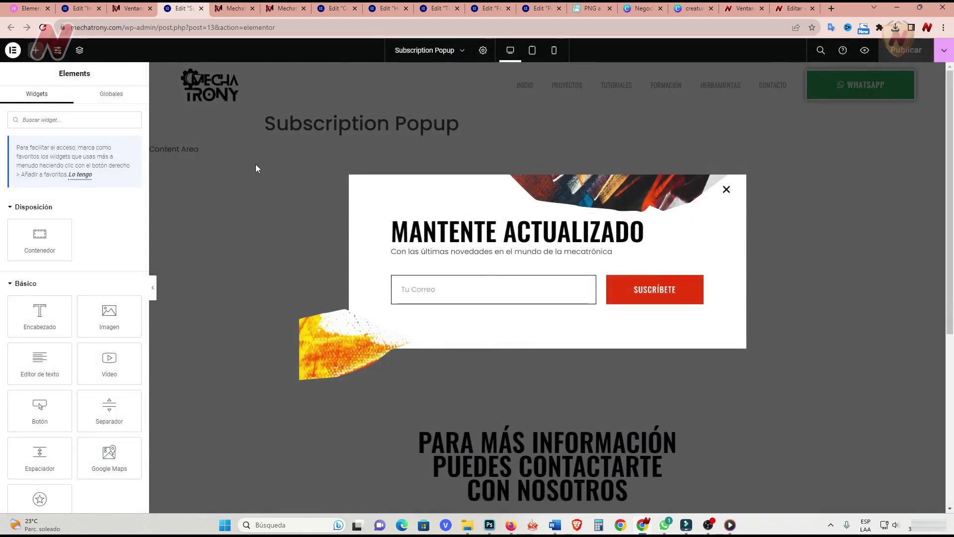
pyautogui.click(130, 8)
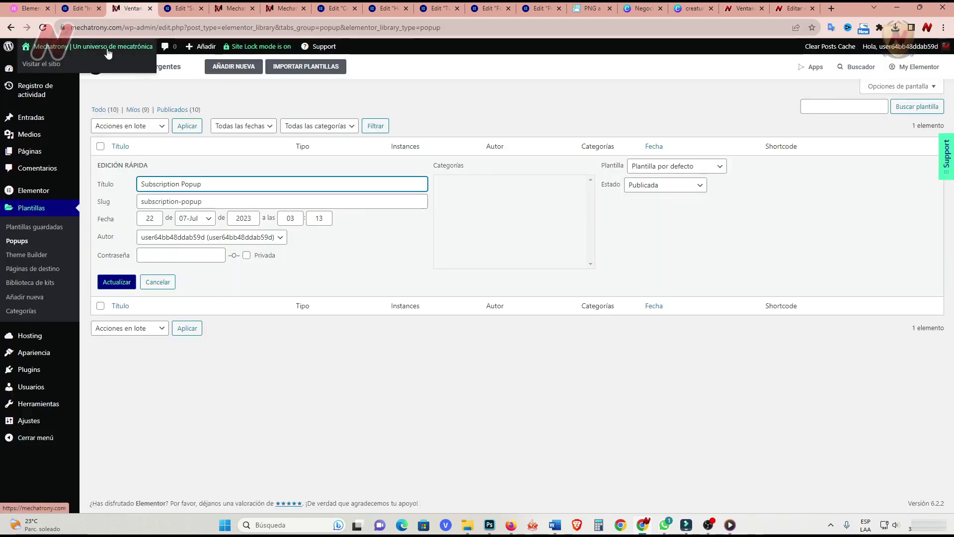
# Open the live Mechatrony home page in a new tab and confirm the MANTENTE ACTUALIZADO popup appears.
pyautogui.rightClick(55, 63)
pyautogui.click(92, 71)
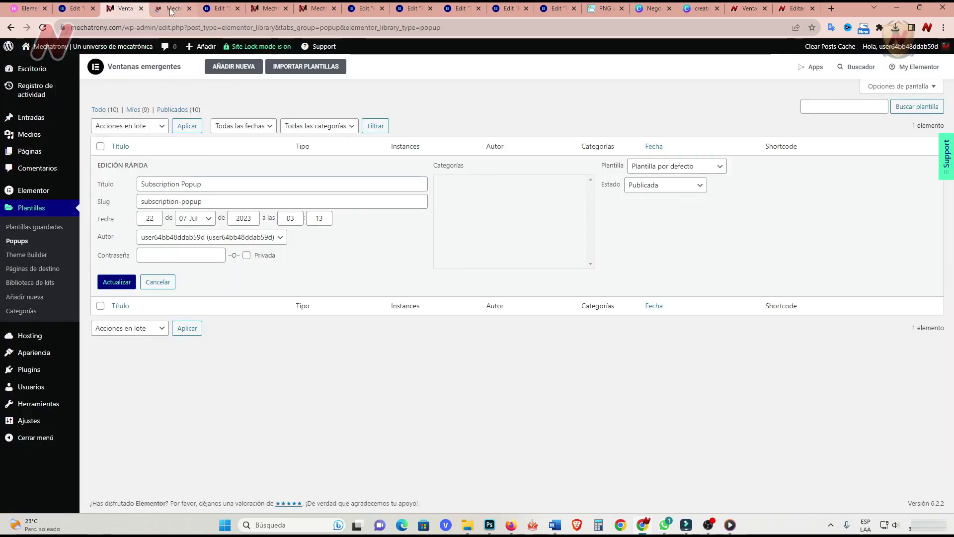
pyautogui.click(169, 11)
pyautogui.scroll(-15, 370, 324)
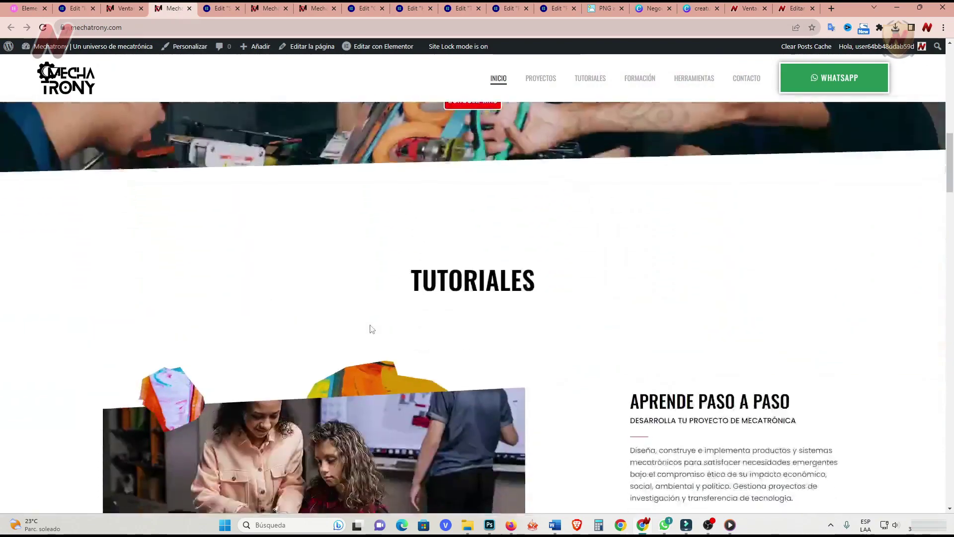
pyautogui.scroll(-15, 370, 328)
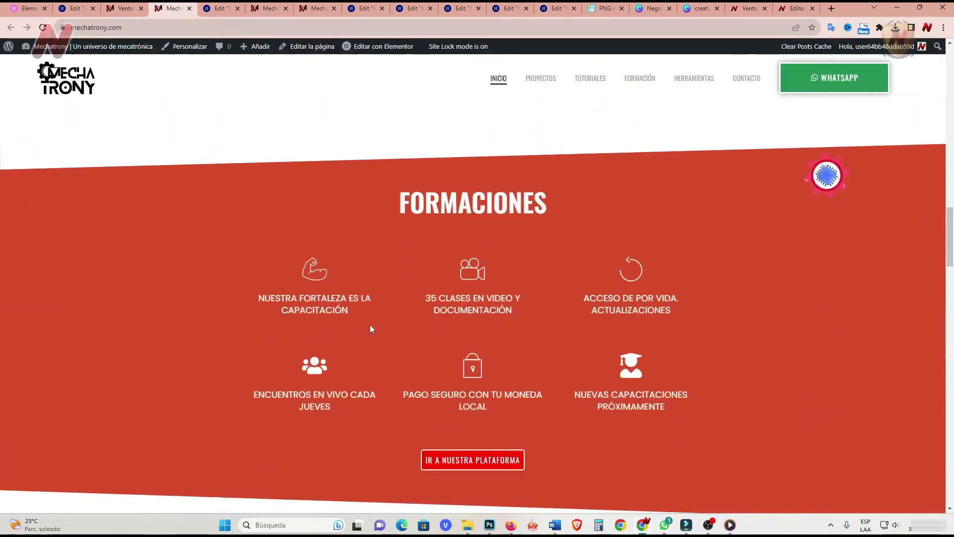
pyautogui.scroll(15, 371, 329)
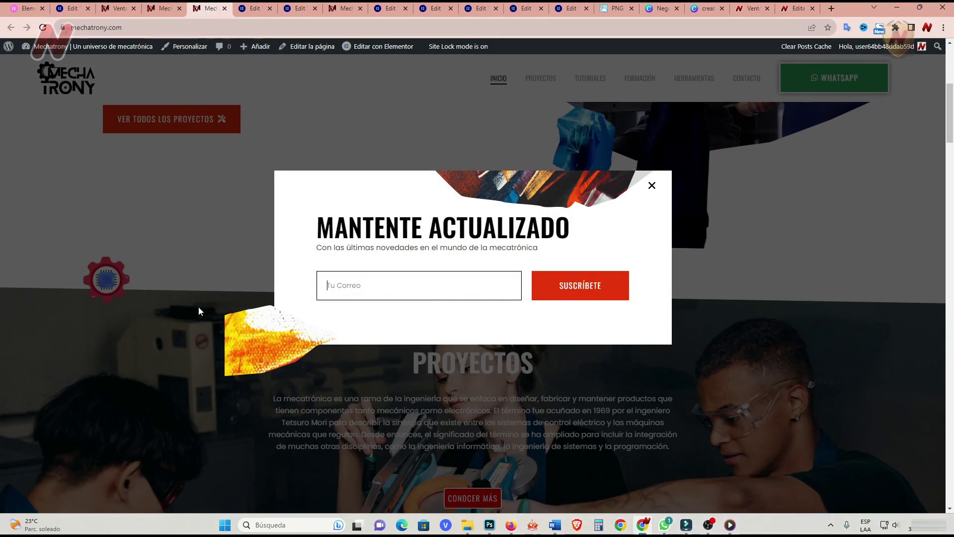
pyautogui.click(301, 14)
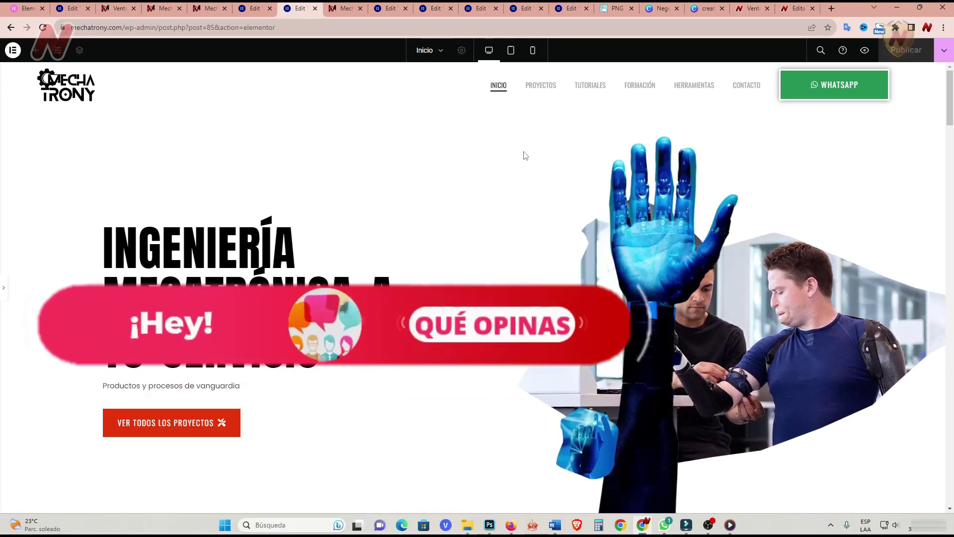
# Preview the Inicio page at tablet and then mobile width, with the widgets panel restored.
pyautogui.click(512, 52)
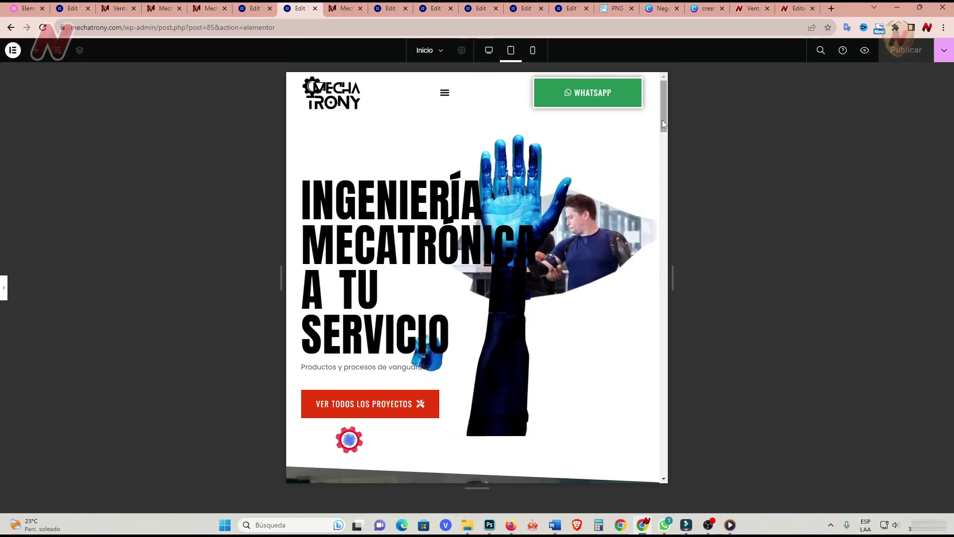
pyautogui.moveTo(661, 130); pyautogui.dragTo(673, 116)
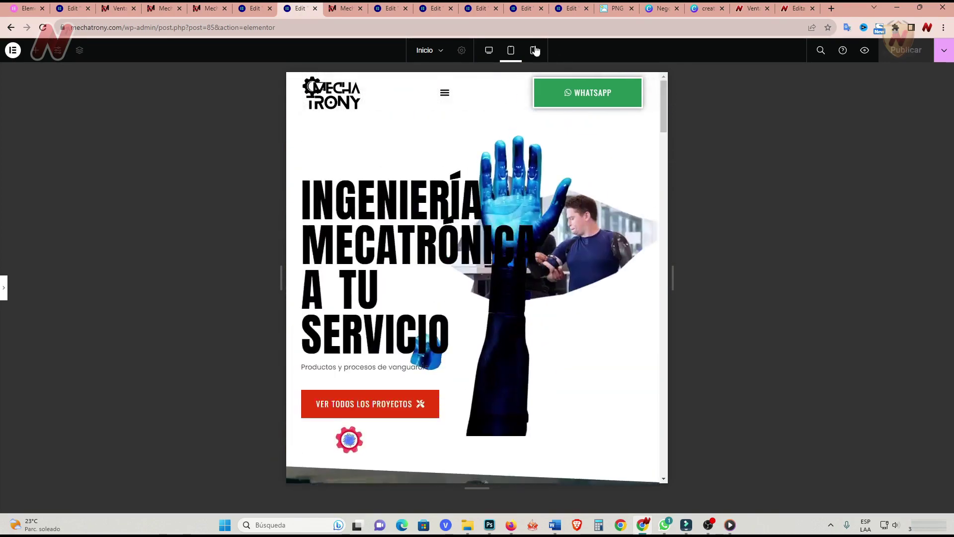
pyautogui.click(533, 50)
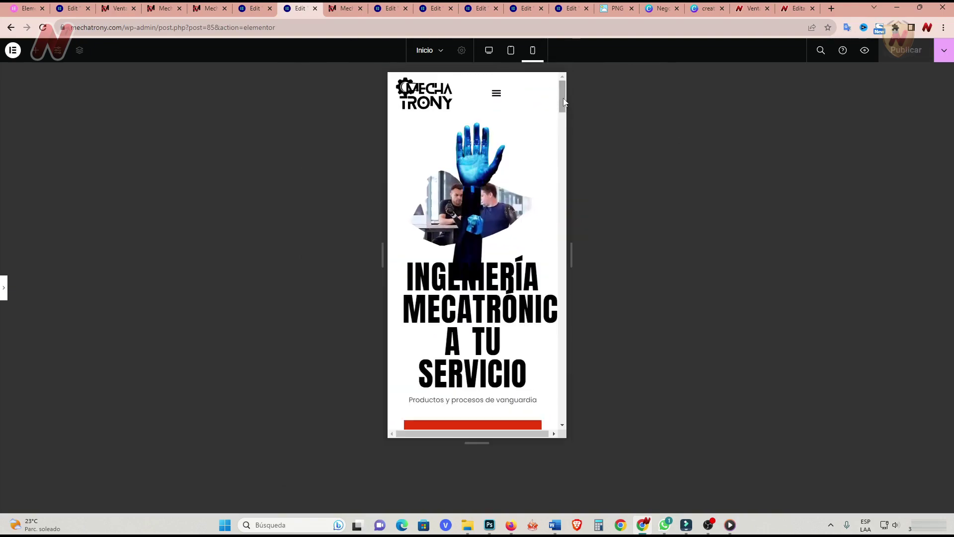
pyautogui.moveTo(563, 99); pyautogui.dragTo(564, 104)
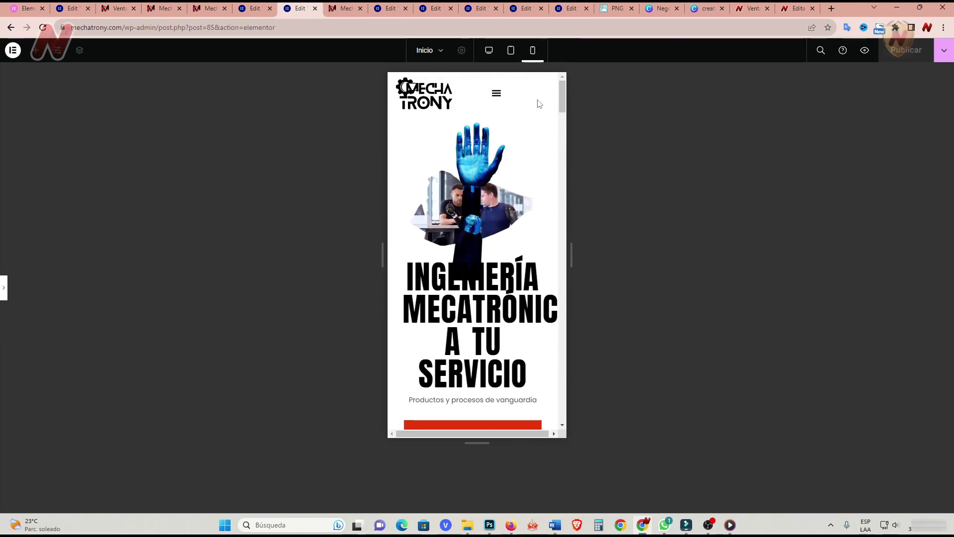
pyautogui.click(512, 52)
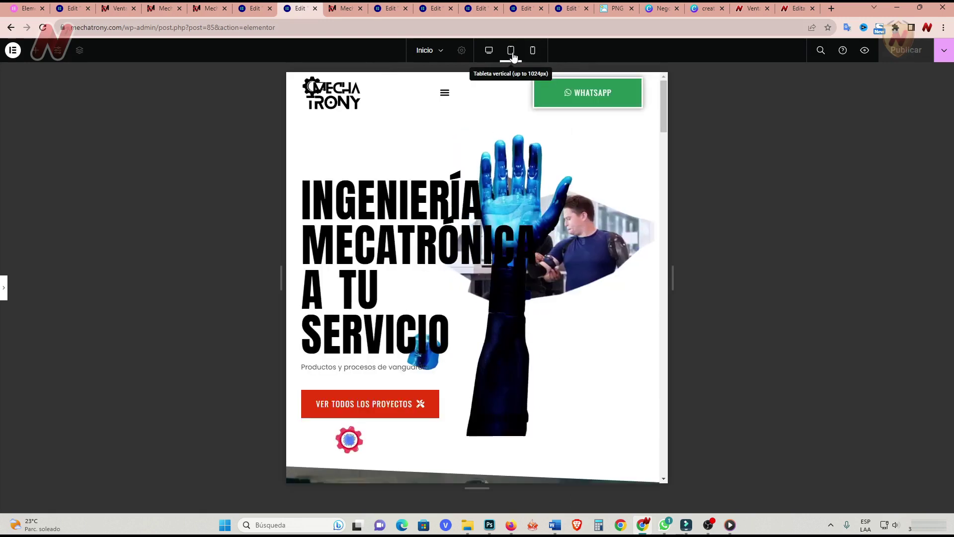
pyautogui.click(4, 288)
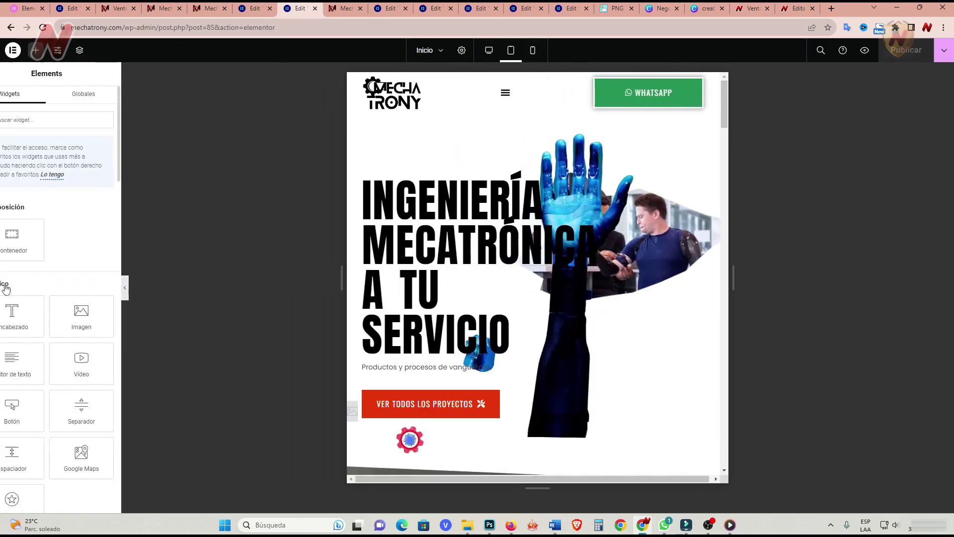
pyautogui.click(534, 54)
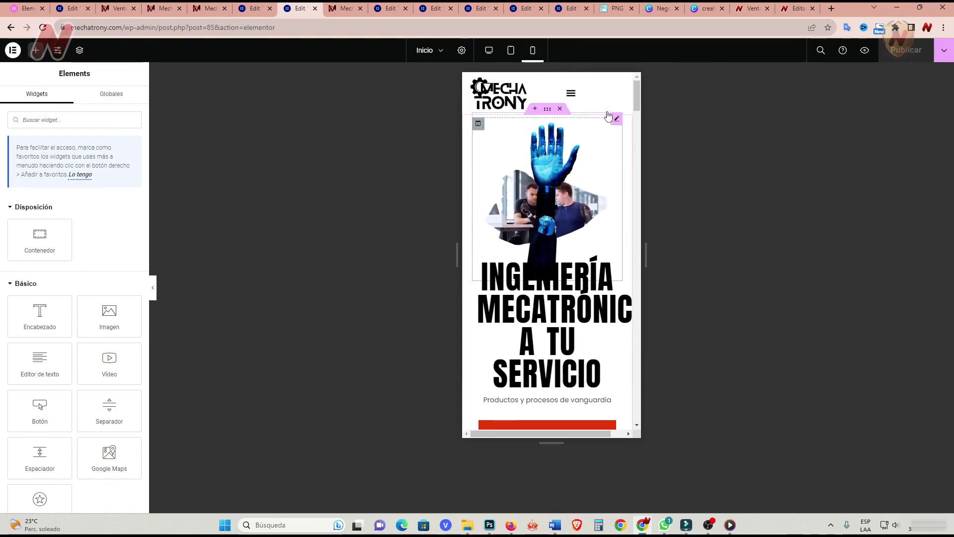
# Open the header's WhatsApp button and its Avanzado > Adaptabilidad visibility options.
pyautogui.click(541, 97)
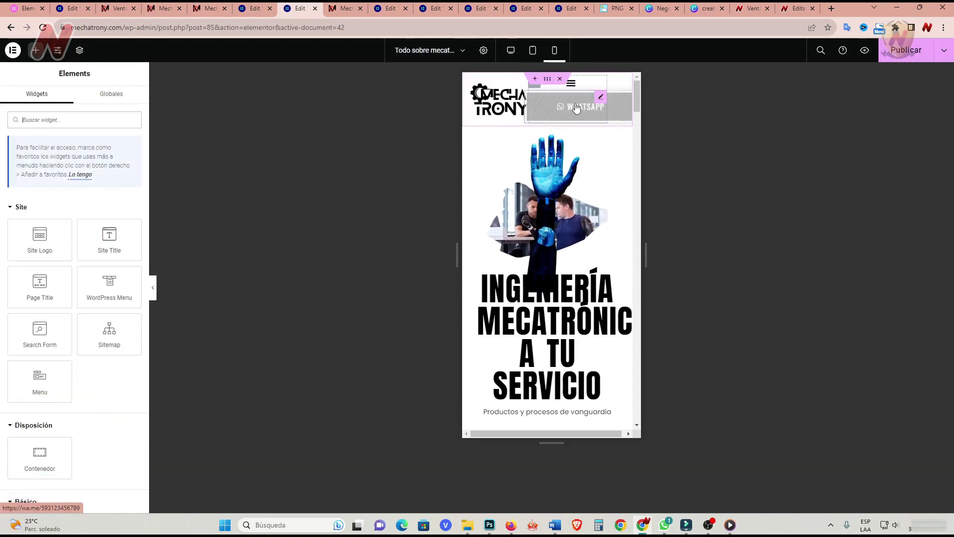
pyautogui.click(601, 98)
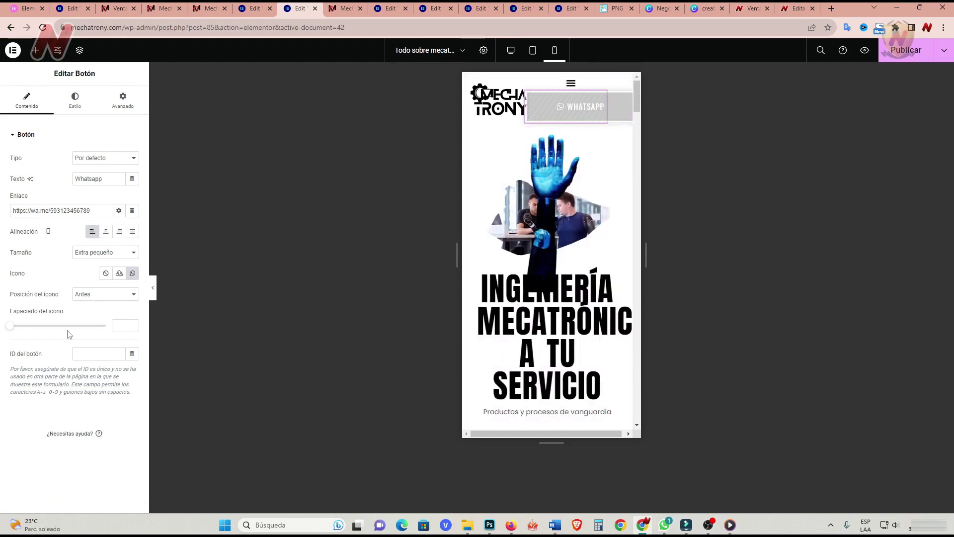
pyautogui.click(114, 110)
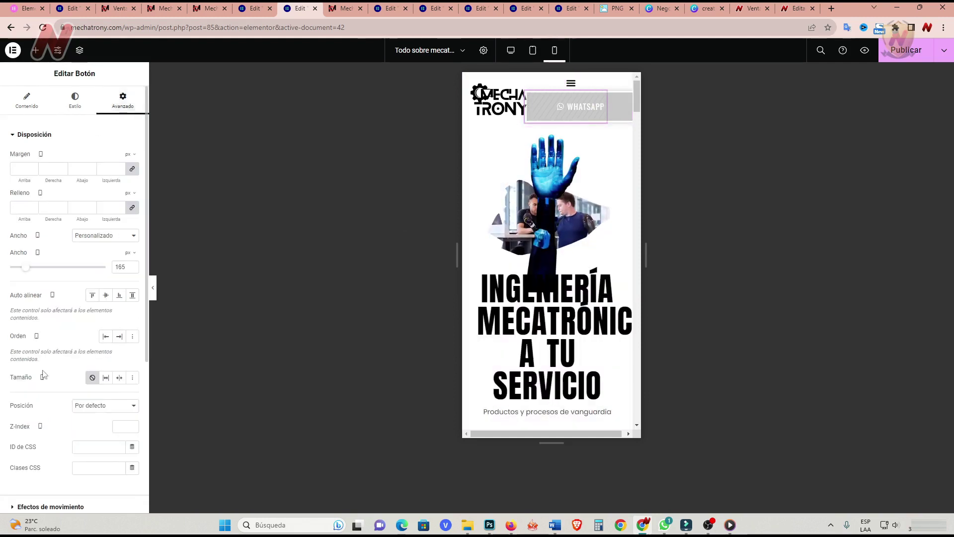
pyautogui.scroll(-5, 59, 366)
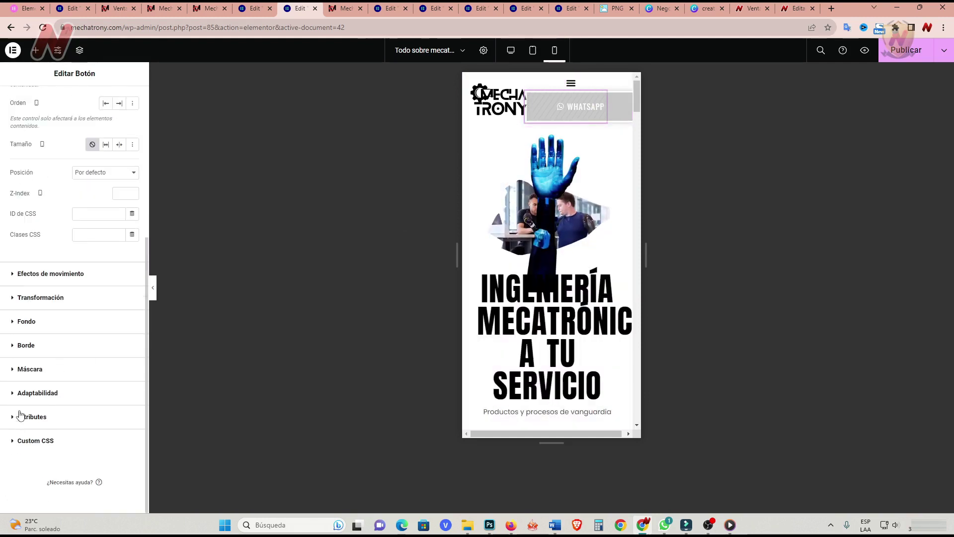
pyautogui.click(16, 395)
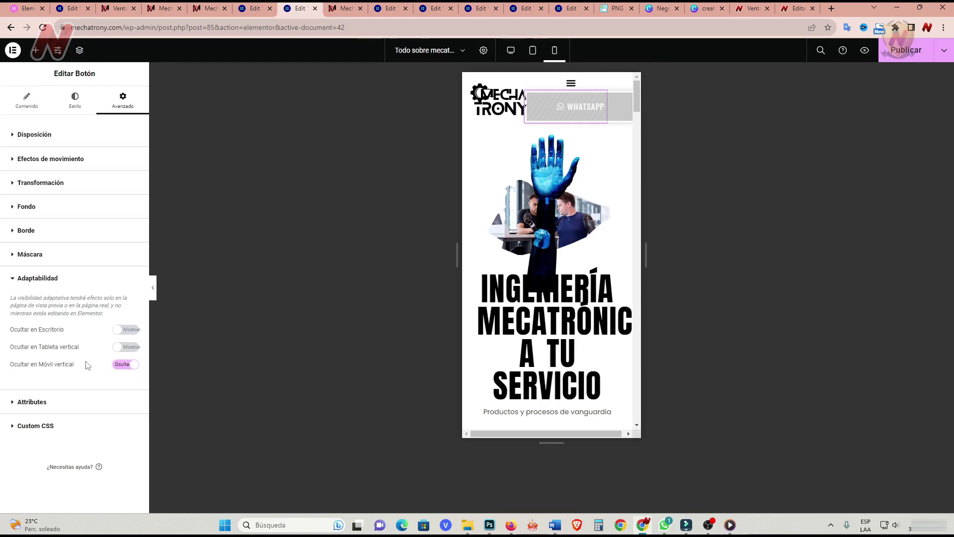
pyautogui.click(121, 368)
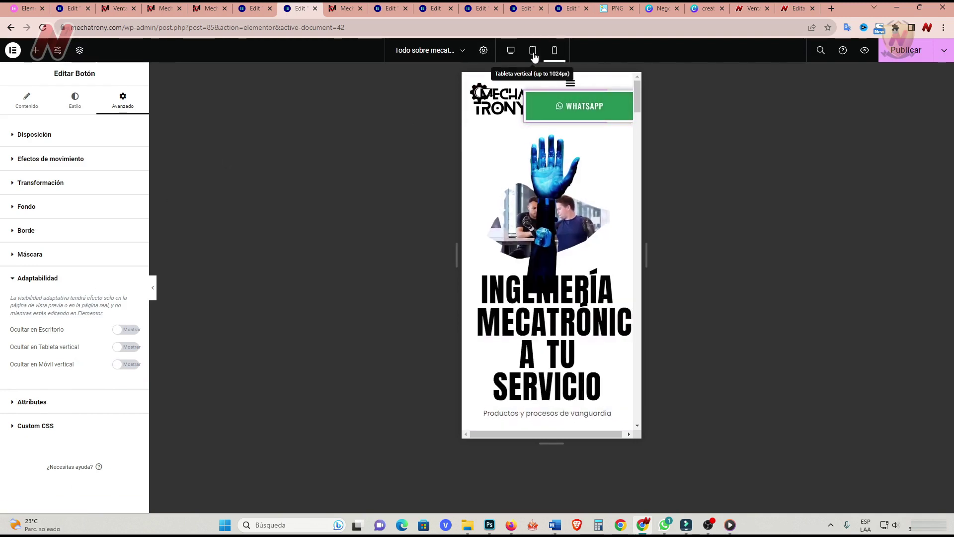
# Check the tablet and desktop previews, then switch on Ocultar en Móvil vertical for the button.
pyautogui.click(532, 50)
pyautogui.click(511, 52)
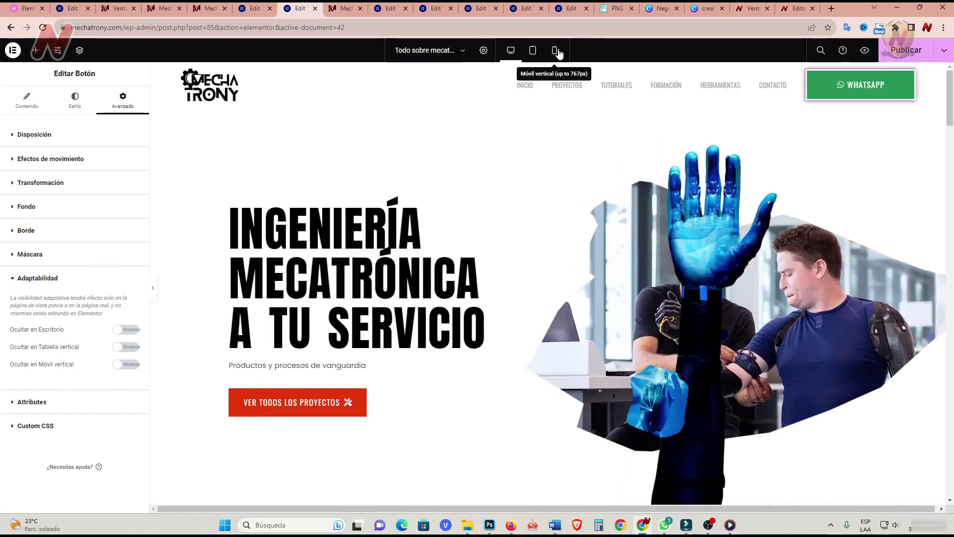
pyautogui.click(554, 50)
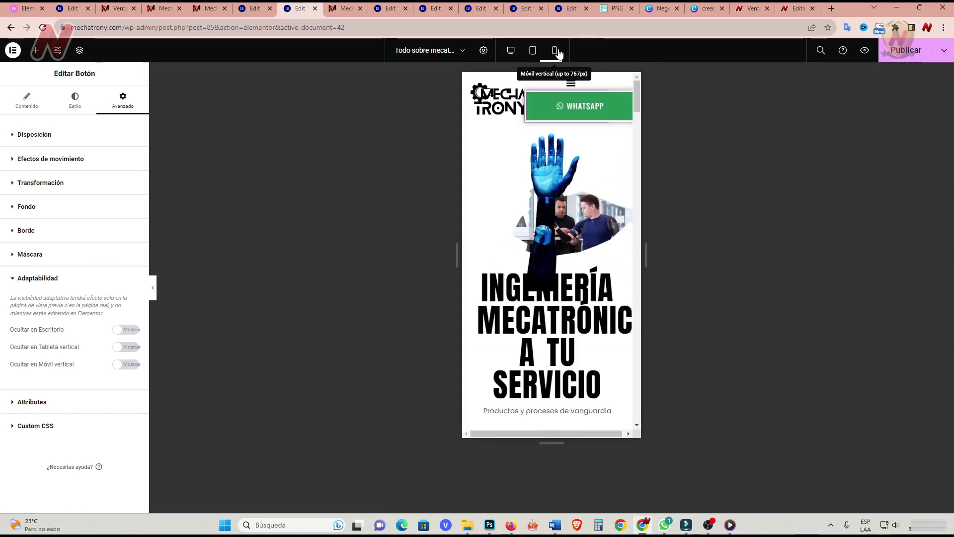
pyautogui.click(126, 364)
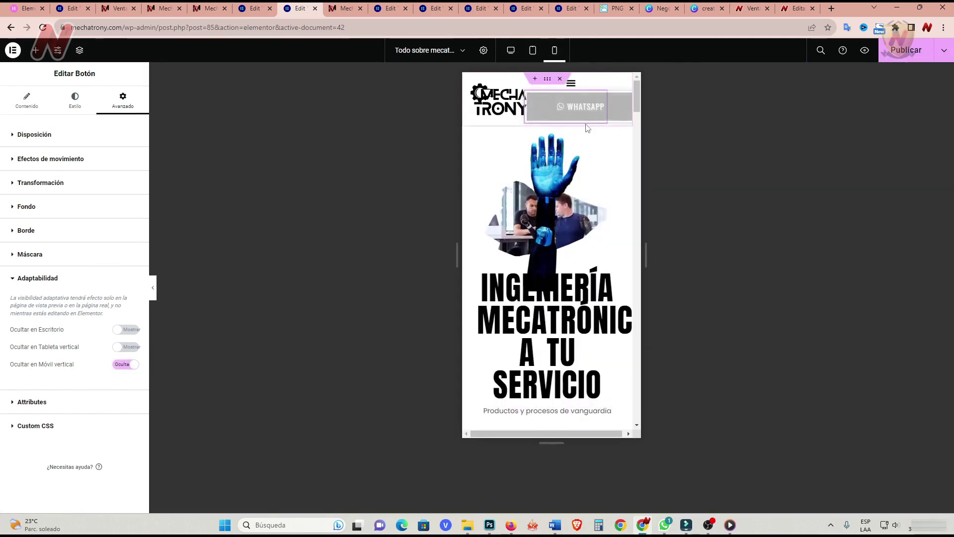